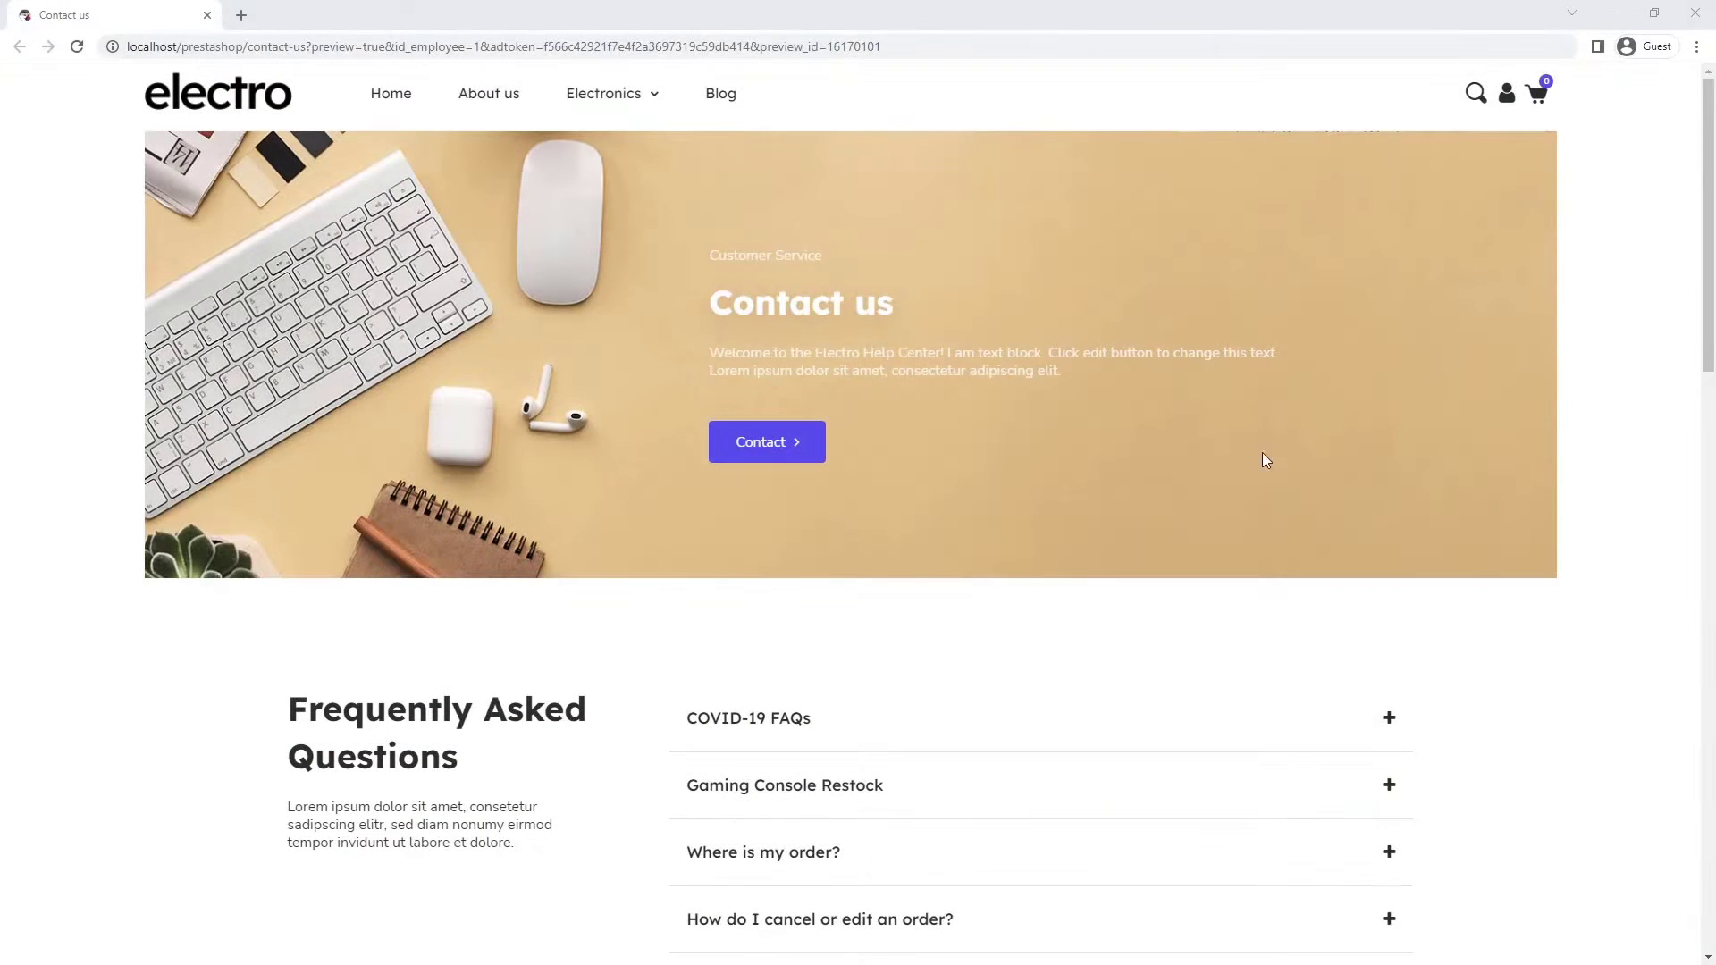
- Review the finished contact page, toggling the 'Where is my order?' FAQ and viewing the map
{"action": "middle_click", "coordinate": [1633, 385]}
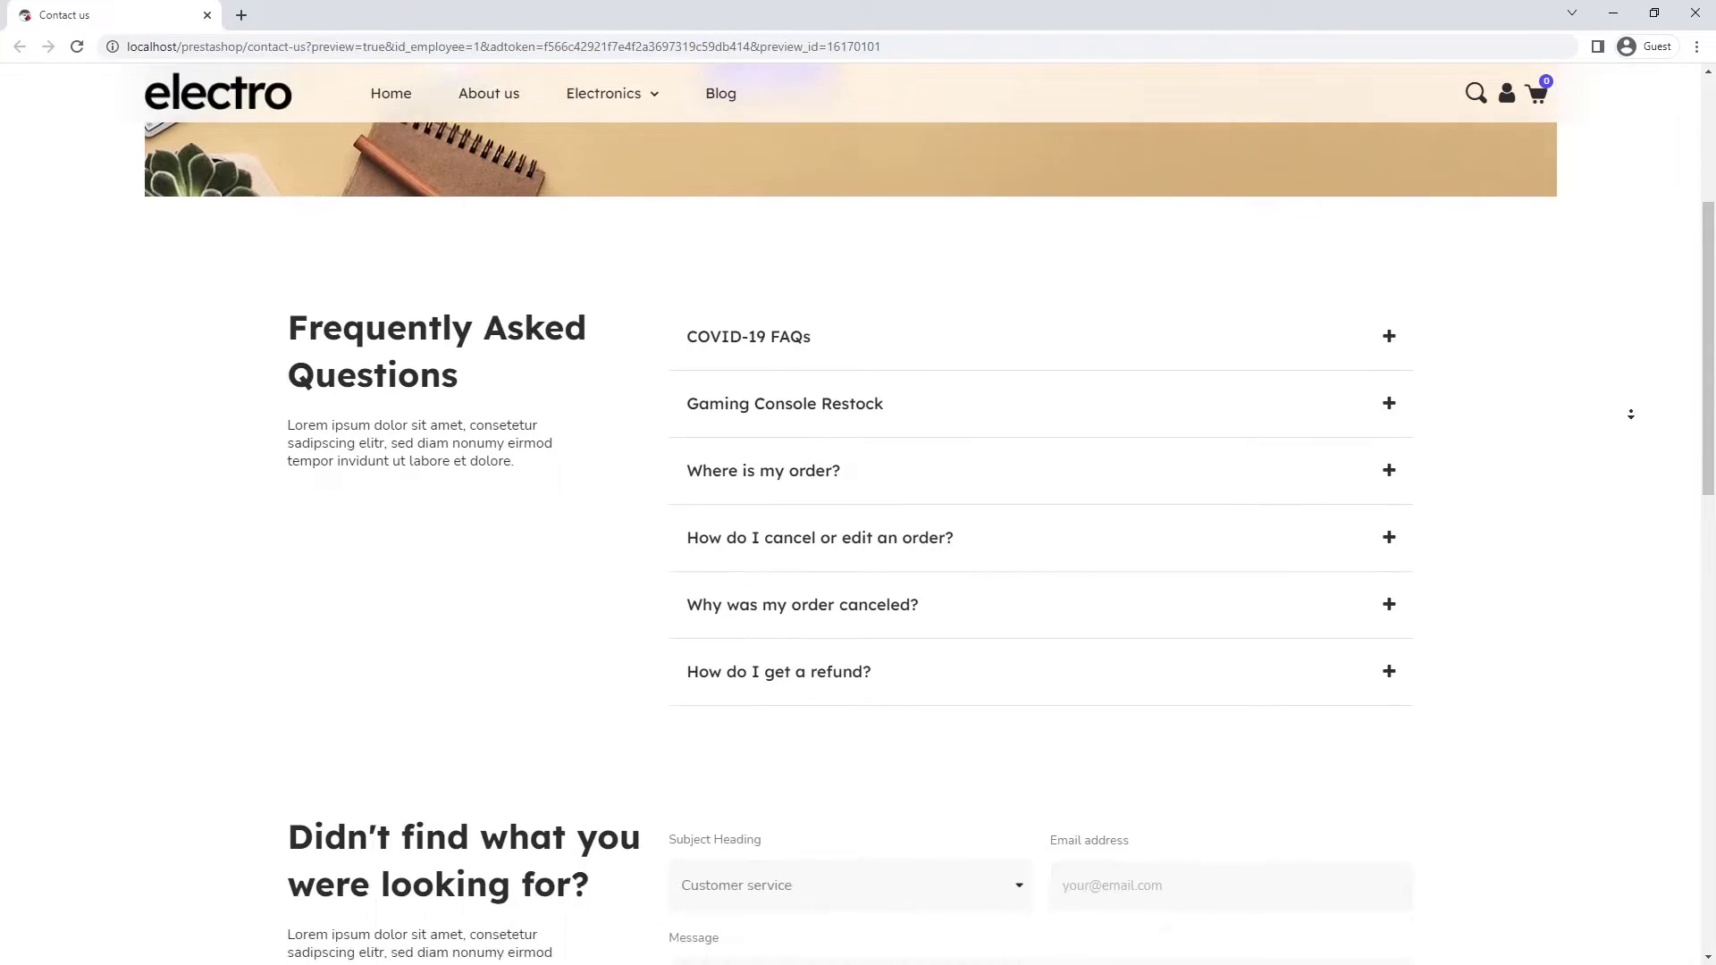
{"action": "left_click", "coordinate": [1389, 460]}
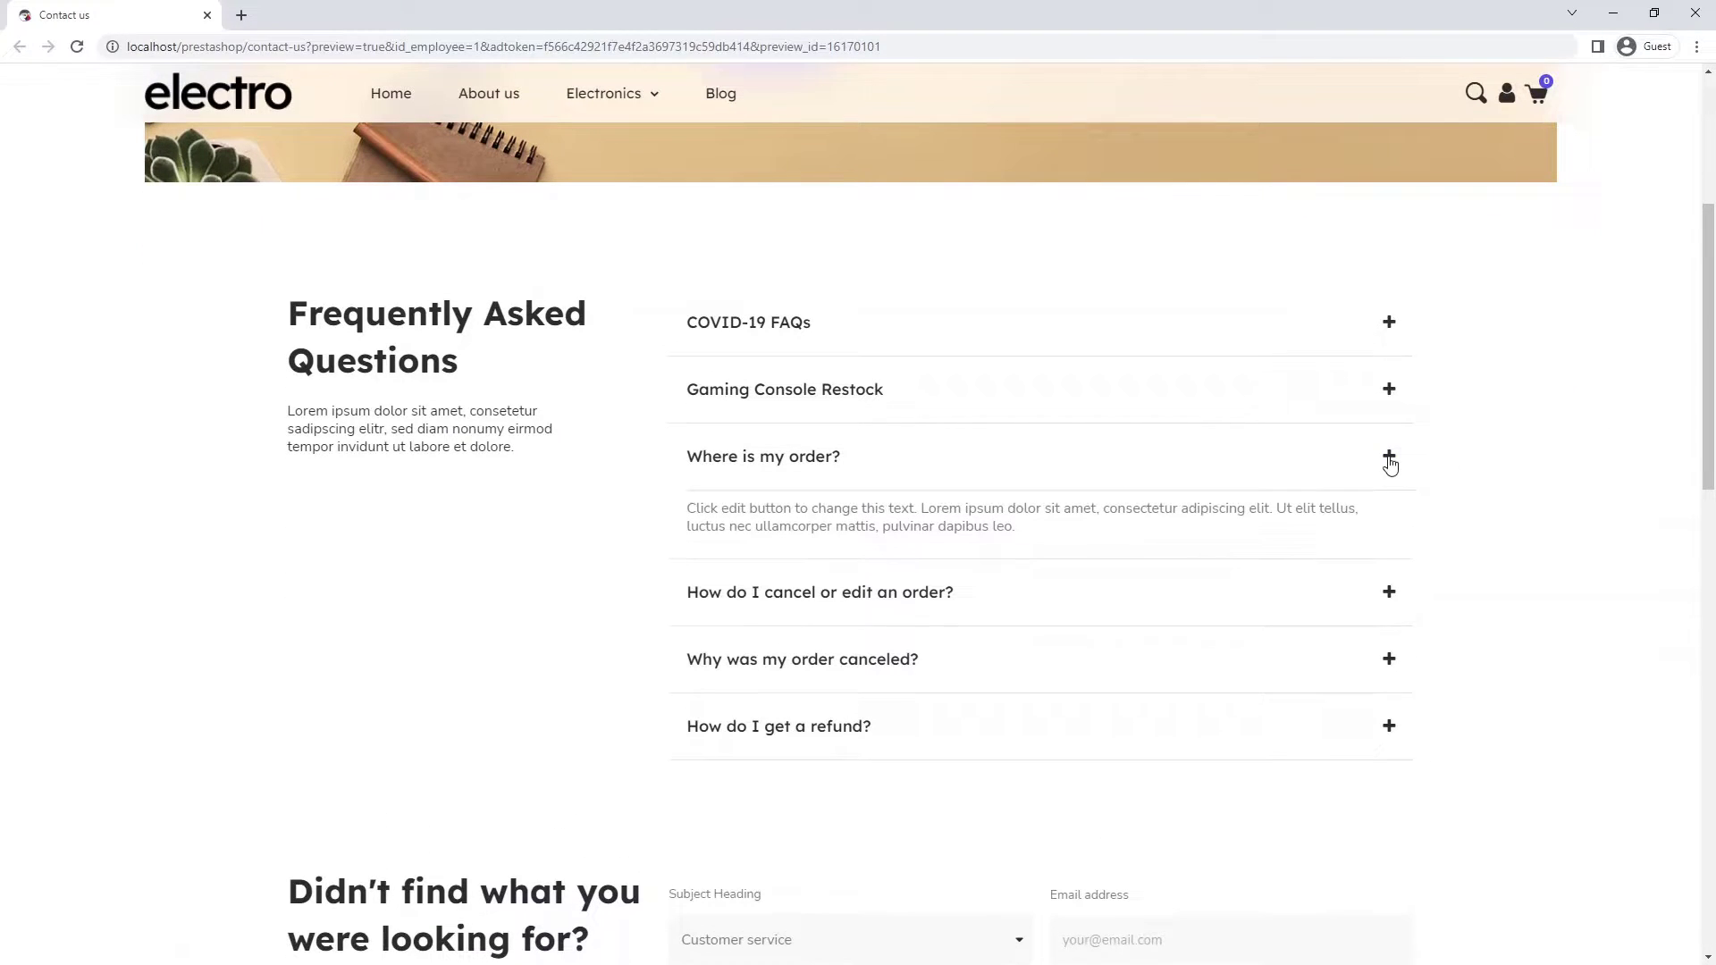
{"action": "left_click", "coordinate": [1391, 464]}
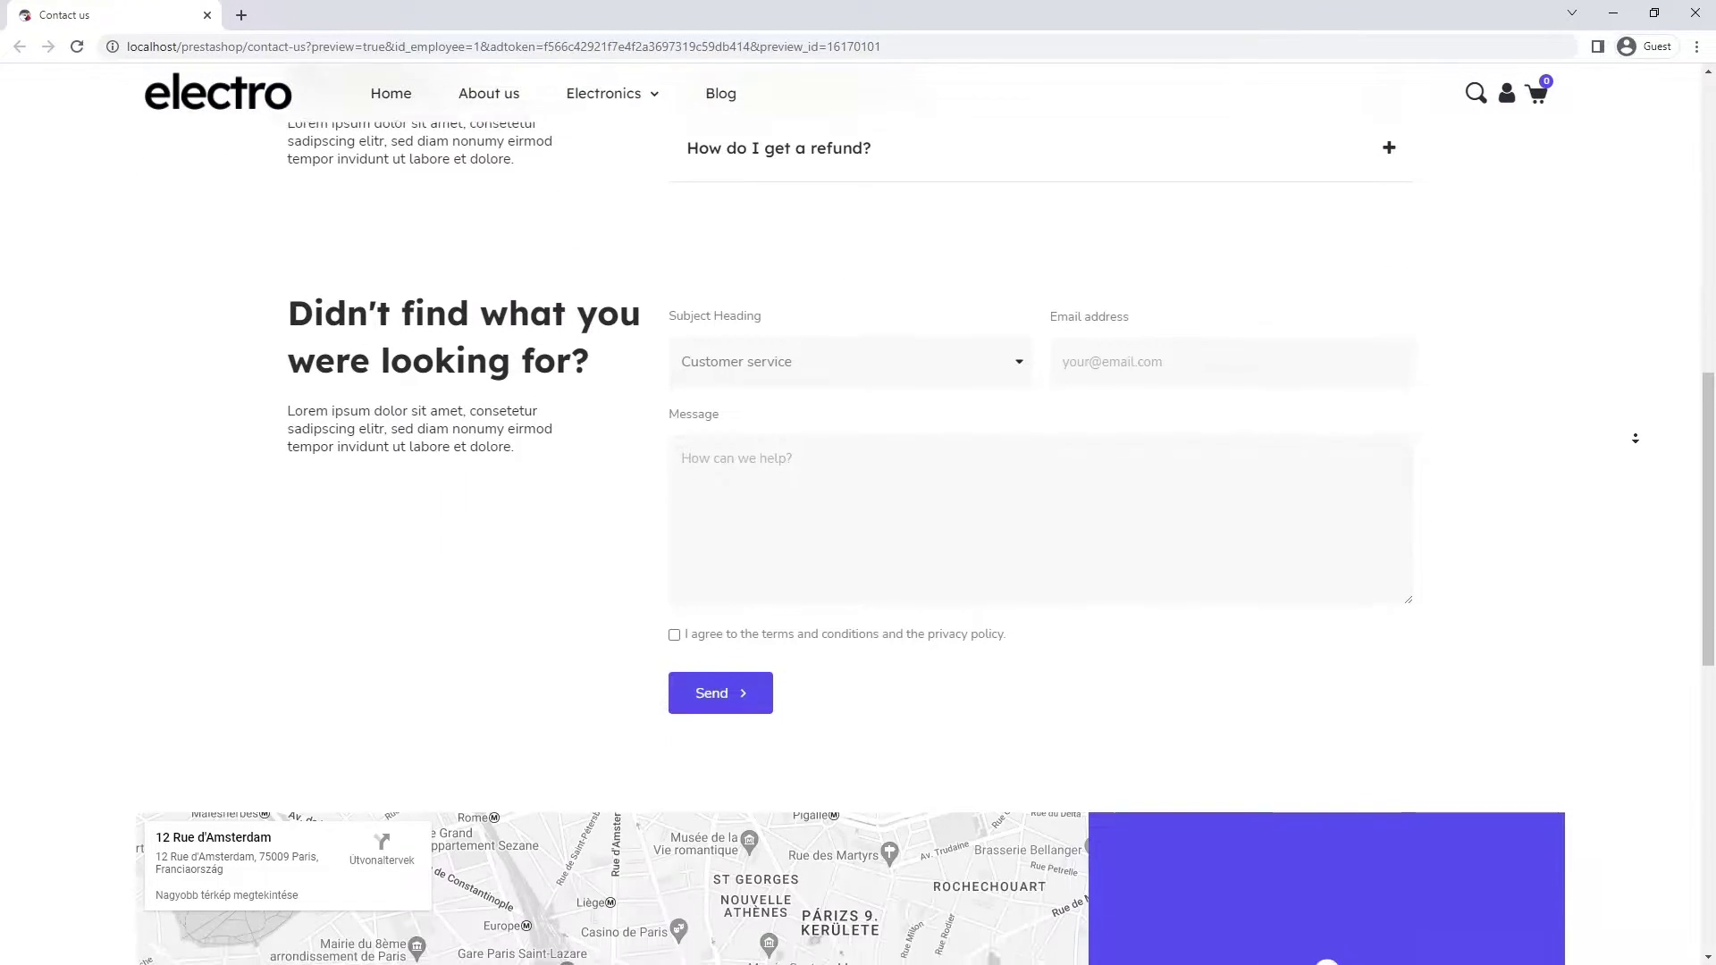
{"action": "left_click", "coordinate": [1639, 443]}
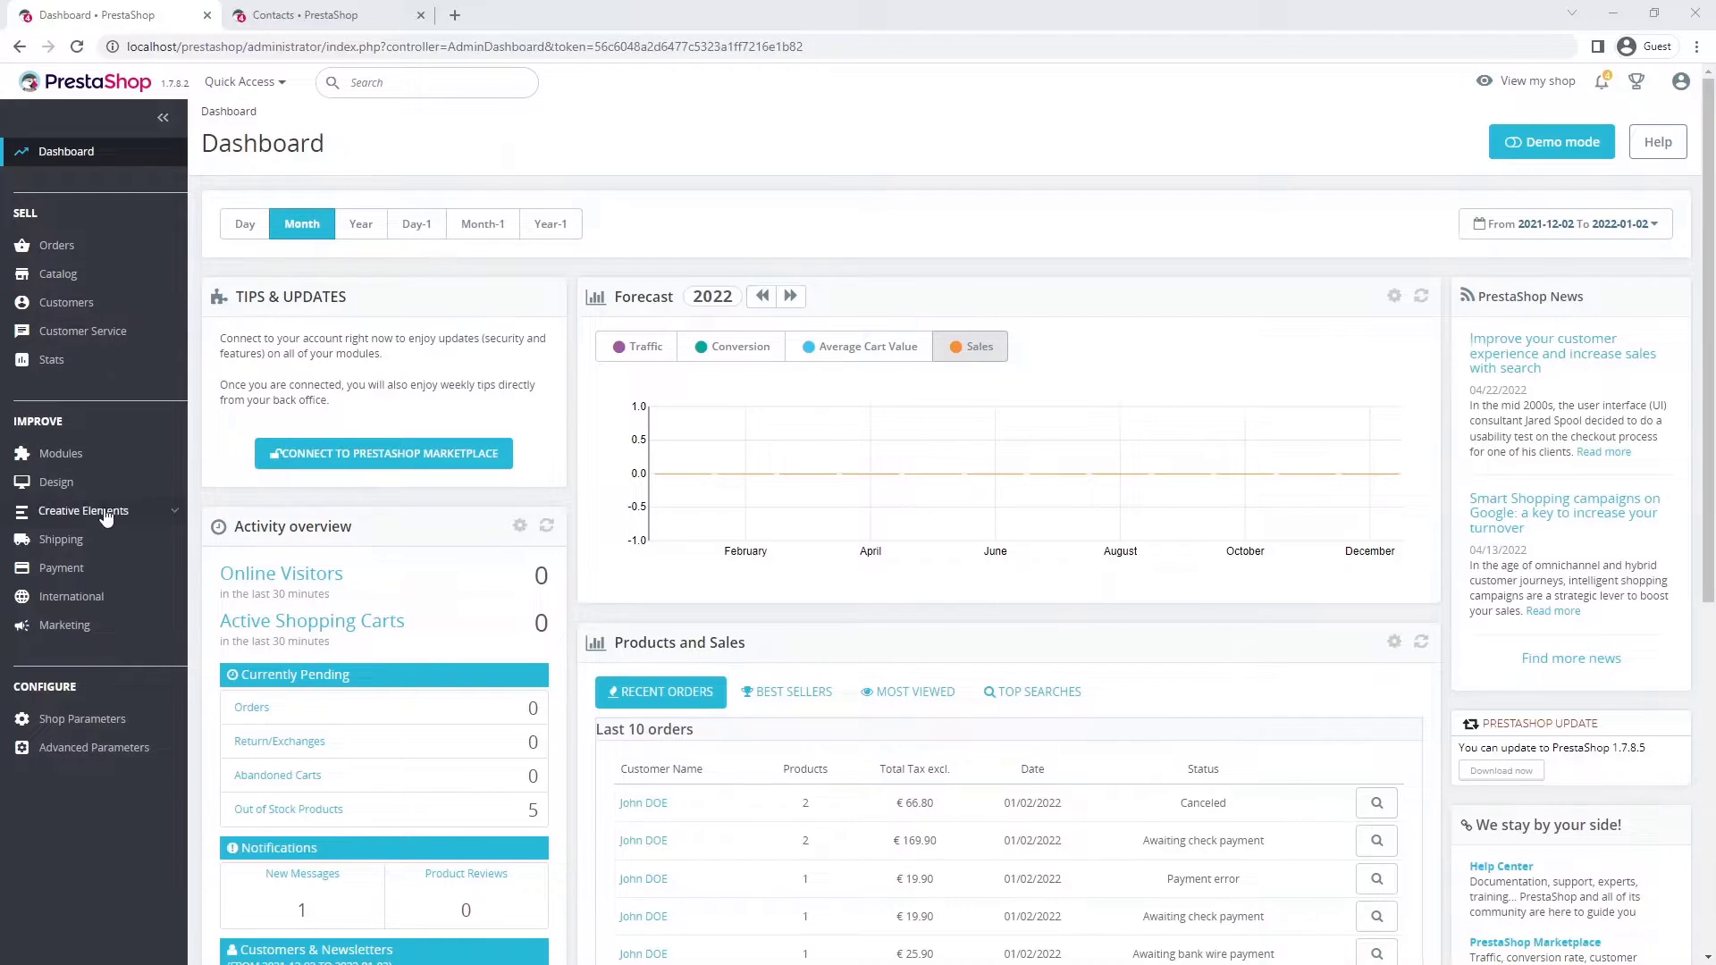
- Create a Contact Page theme template titled 'electro contact us' and save it
{"action": "mouse_move", "coordinate": [105, 517]}
{"action": "left_click", "coordinate": [103, 570]}
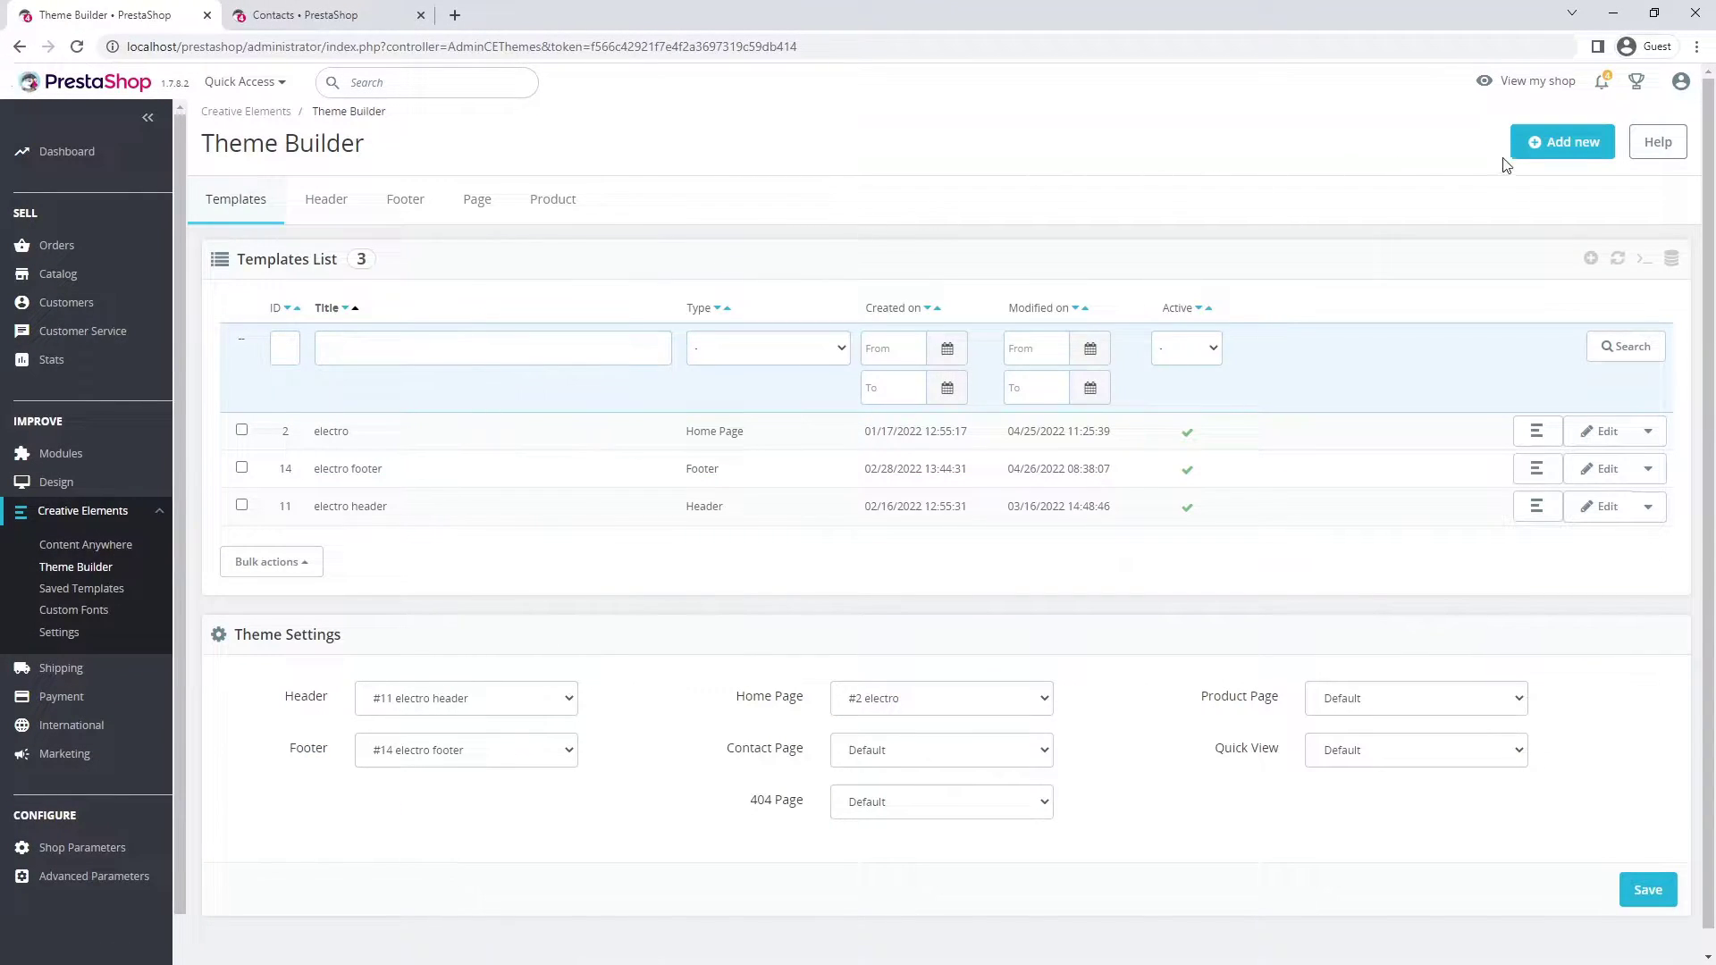
{"action": "left_click", "coordinate": [1519, 157]}
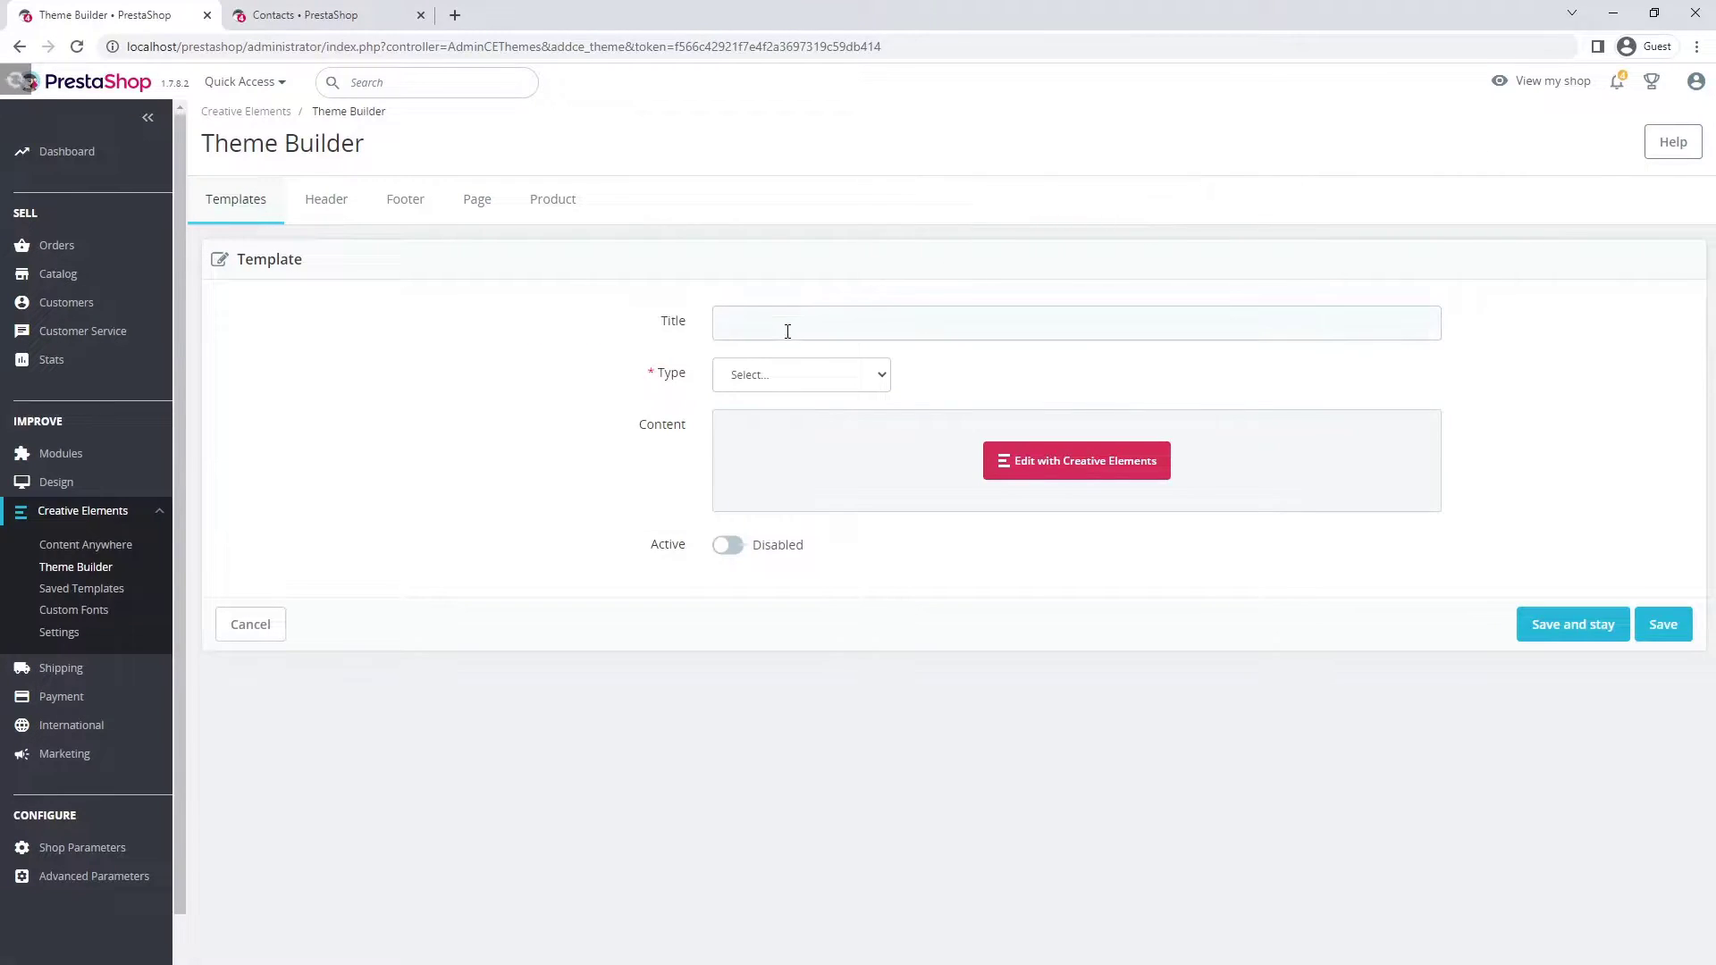
{"action": "left_click", "coordinate": [788, 331]}
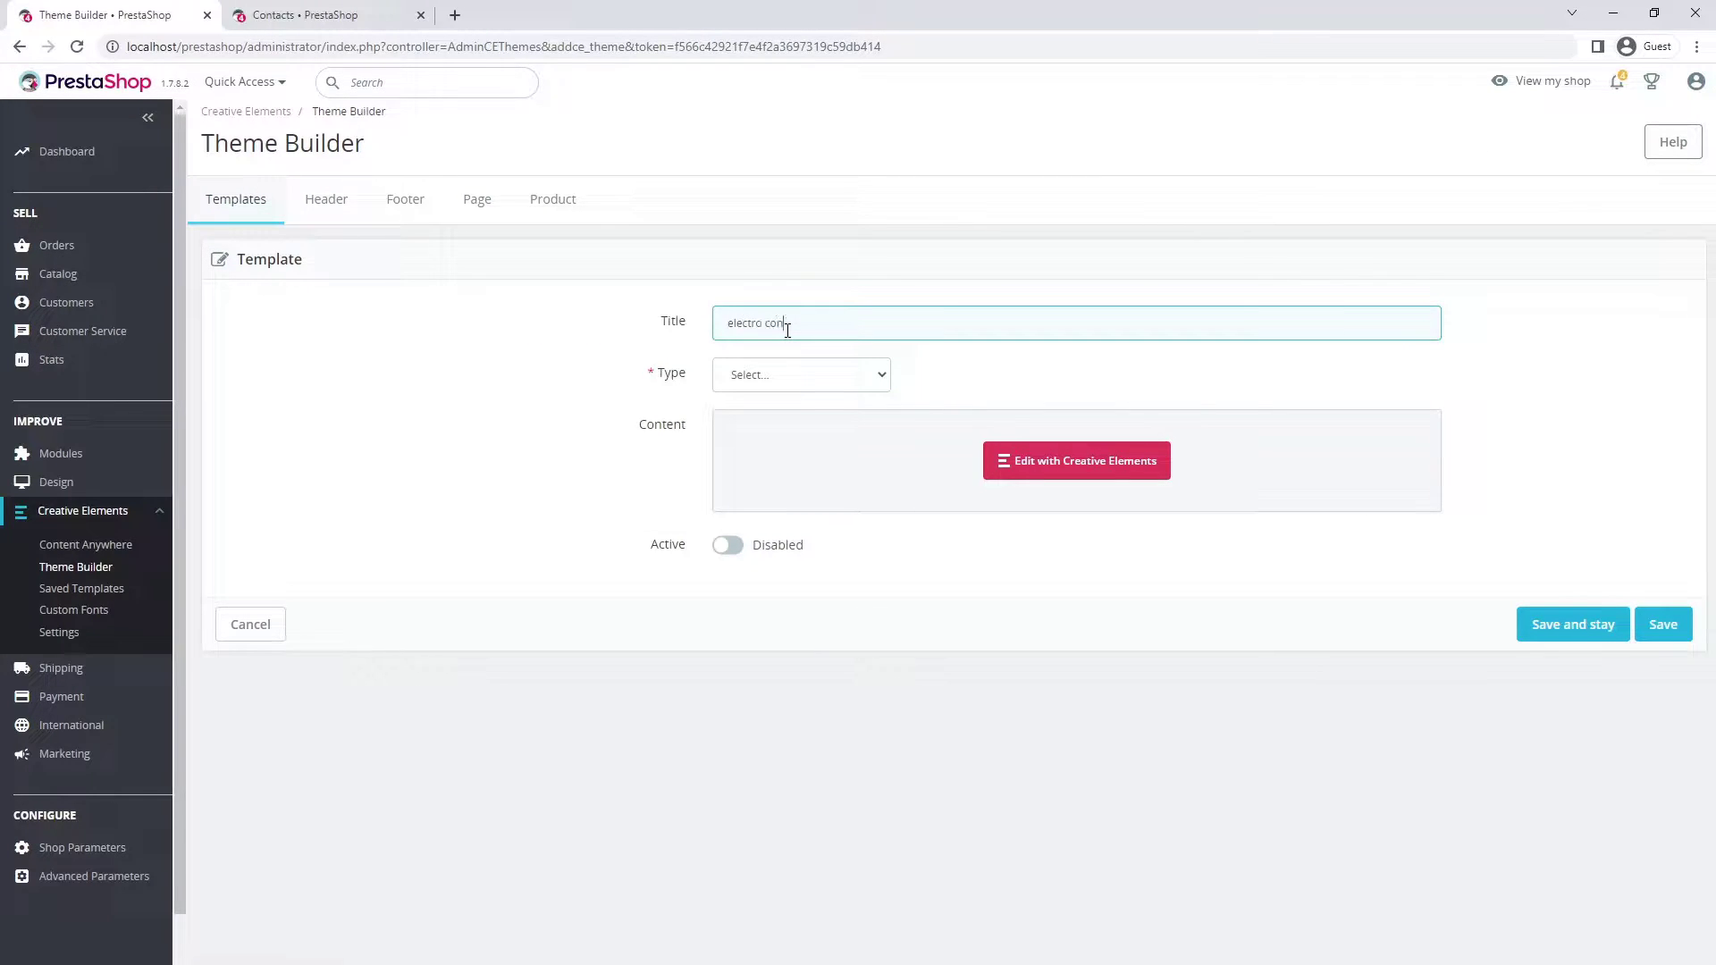
{"action": "left_click", "coordinate": [784, 377]}
{"action": "left_click", "coordinate": [781, 466]}
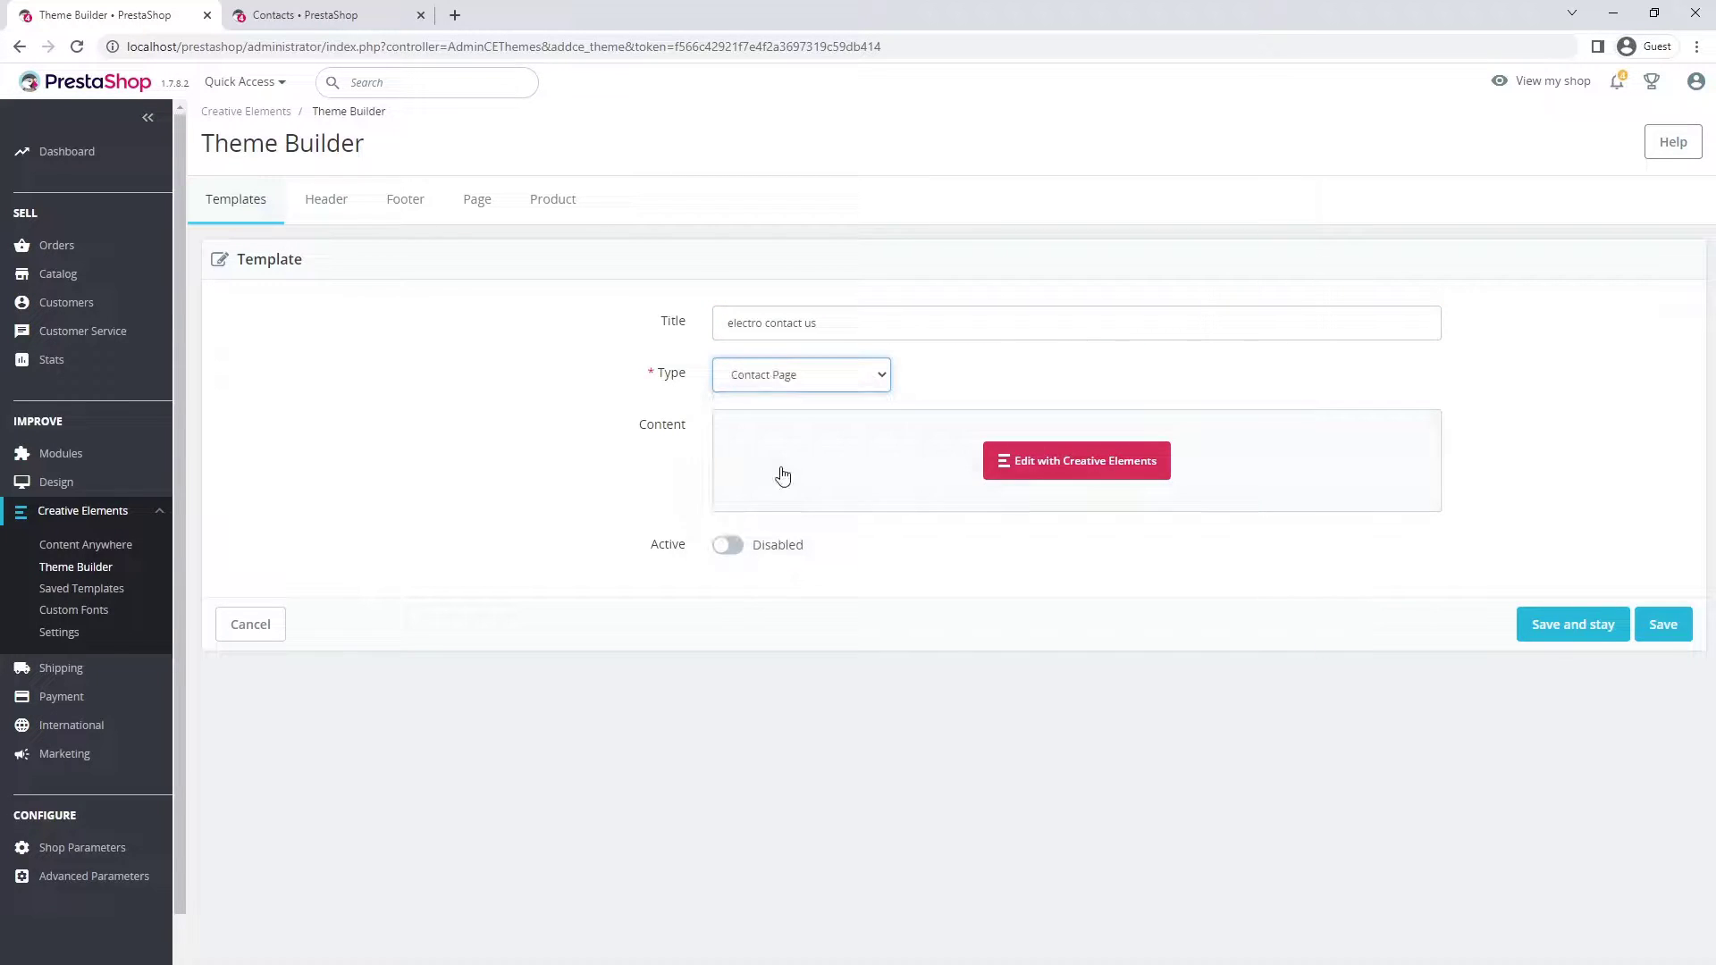
{"action": "left_click", "coordinate": [1540, 636]}
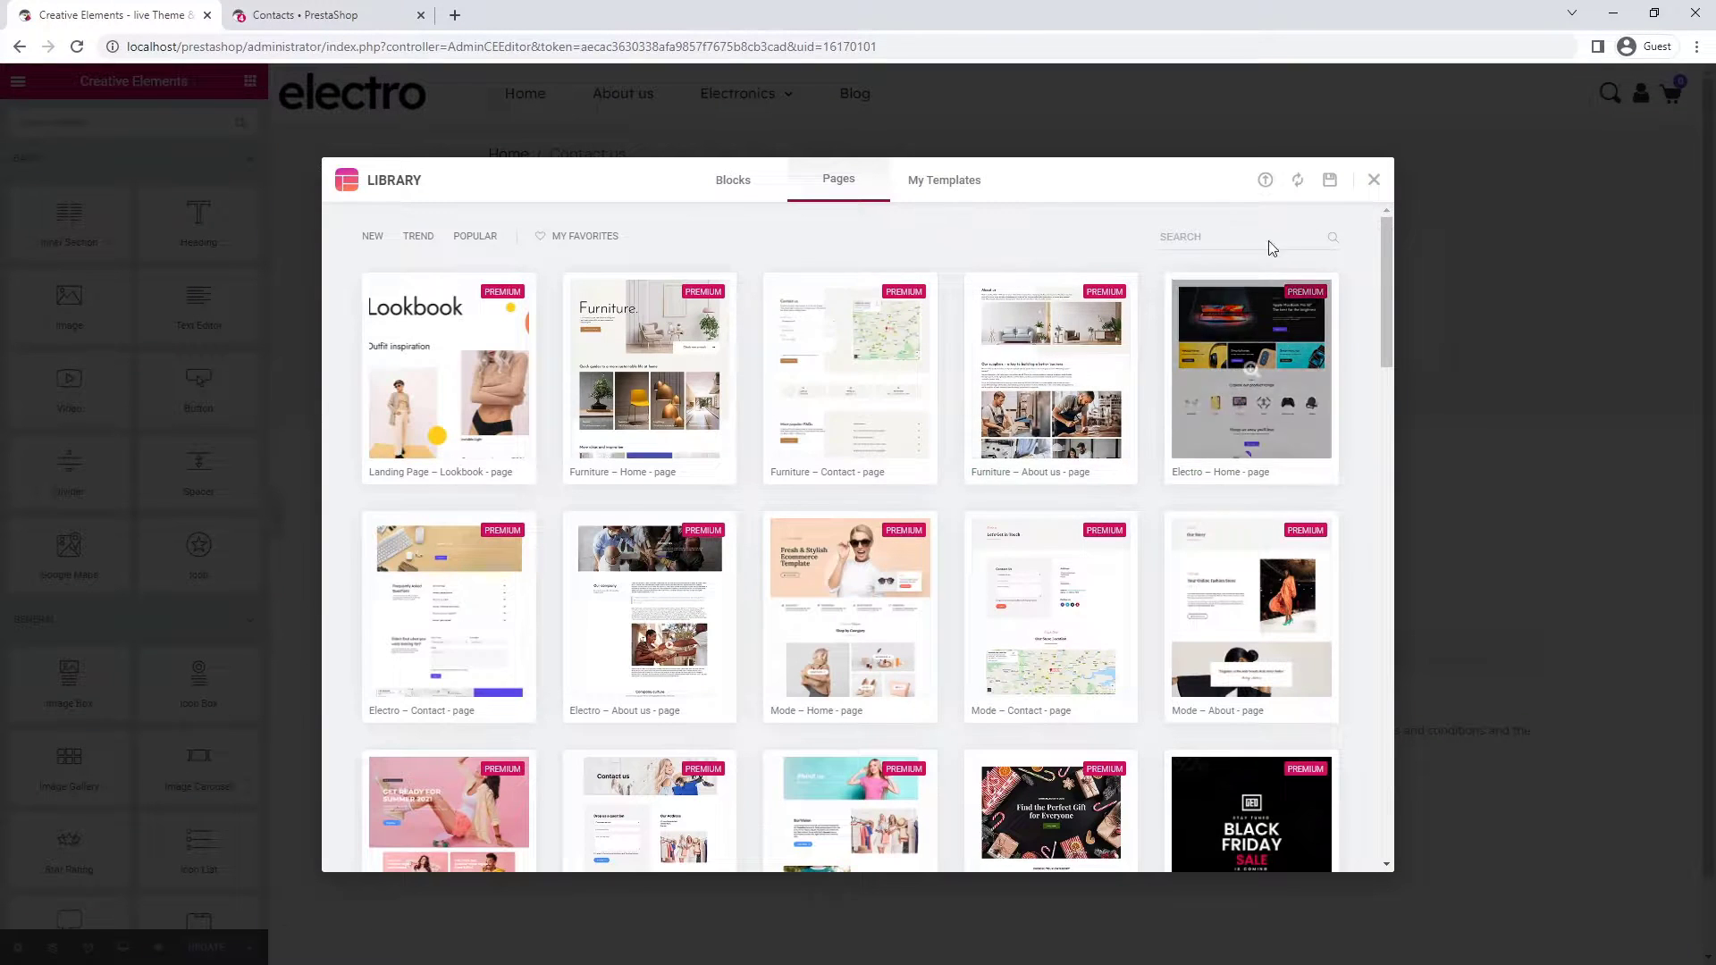
- Set the contact page's Page Layout to CE Full Width, dismissing the template library
{"action": "left_click", "coordinate": [1373, 183]}
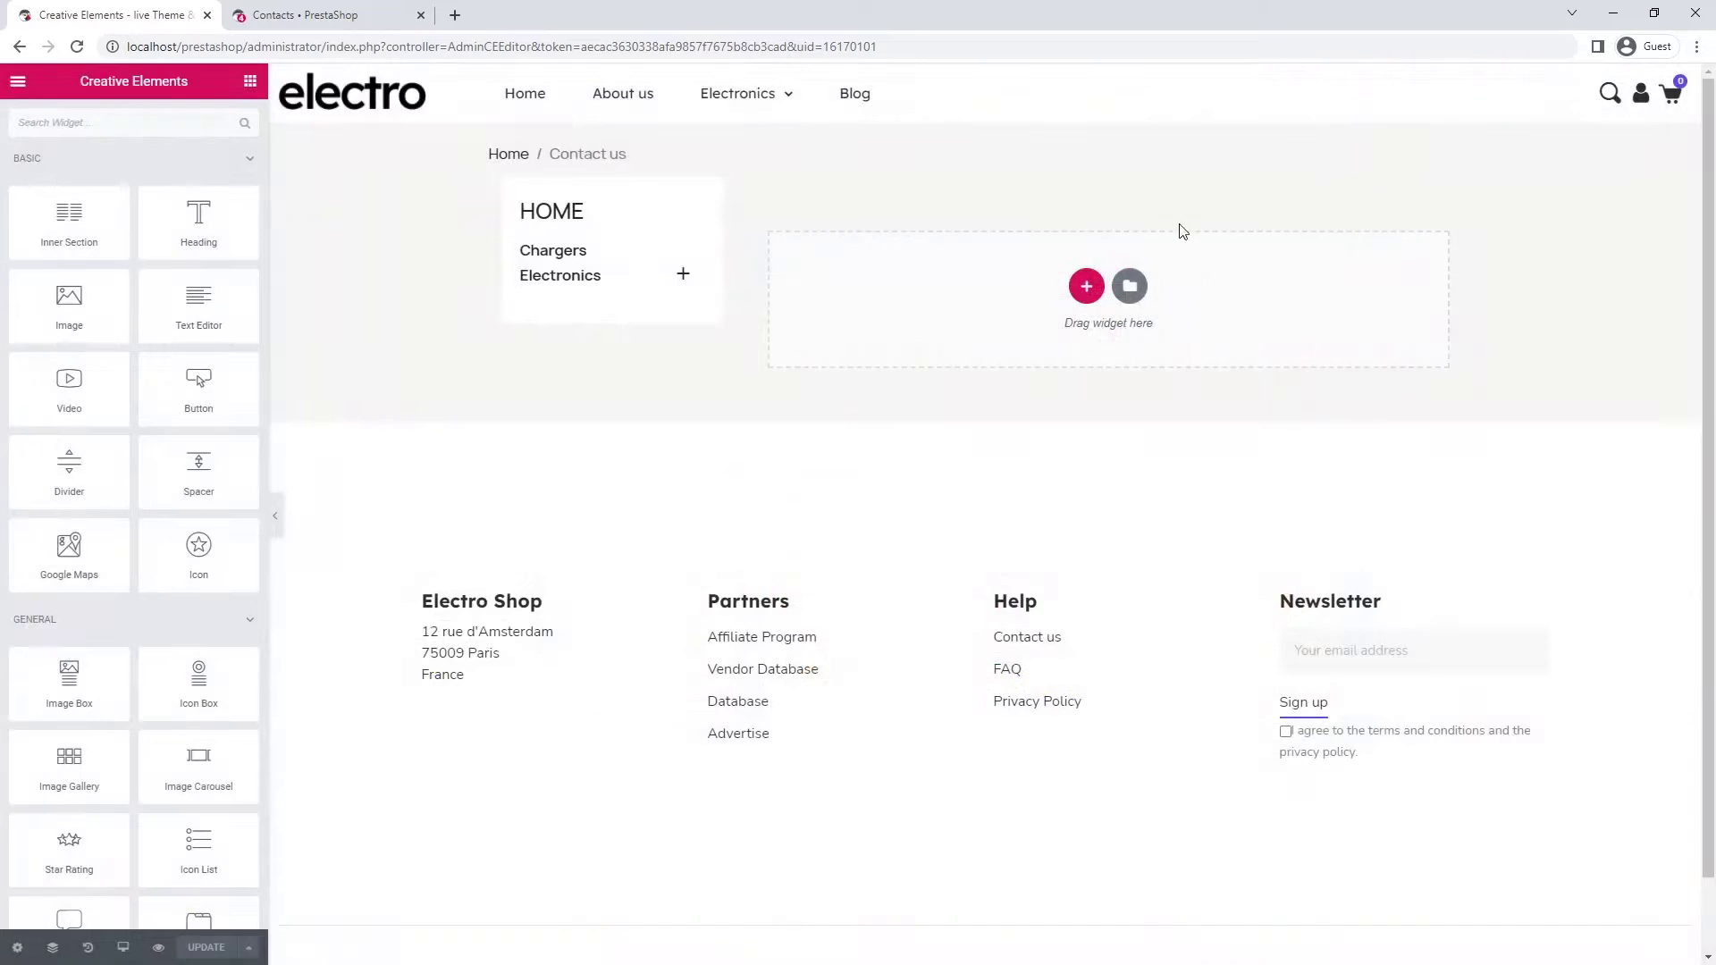
{"action": "left_click", "coordinate": [17, 947]}
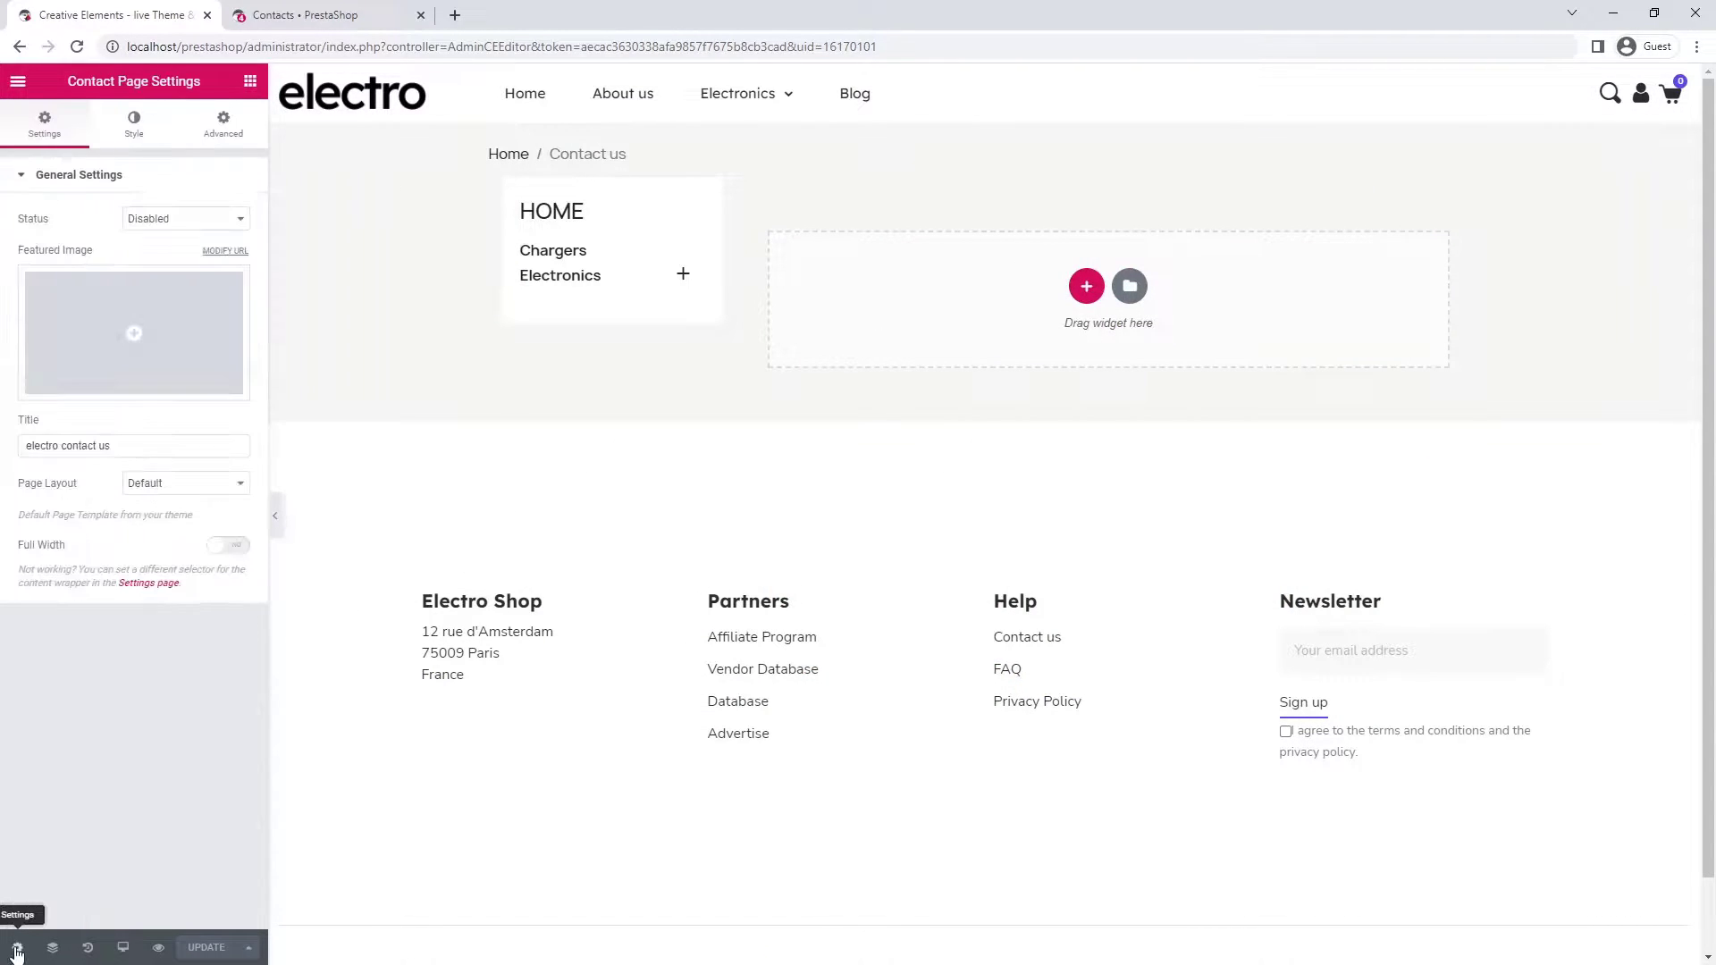
{"action": "left_click", "coordinate": [154, 483]}
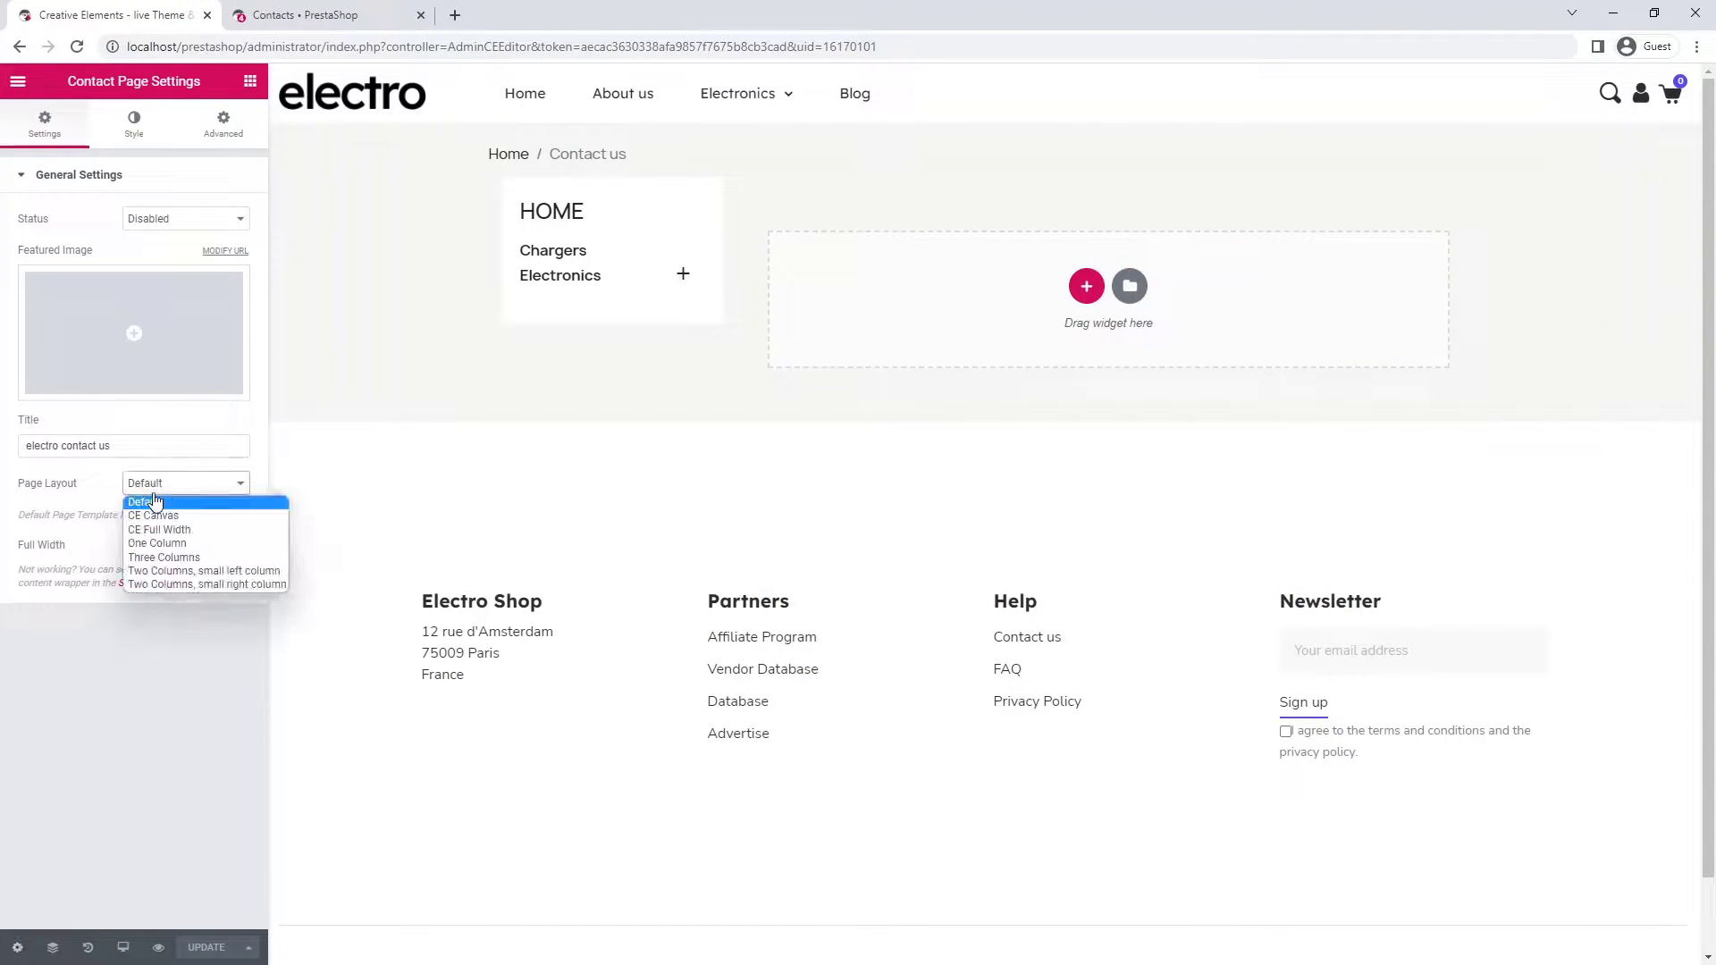
{"action": "left_click", "coordinate": [157, 535]}
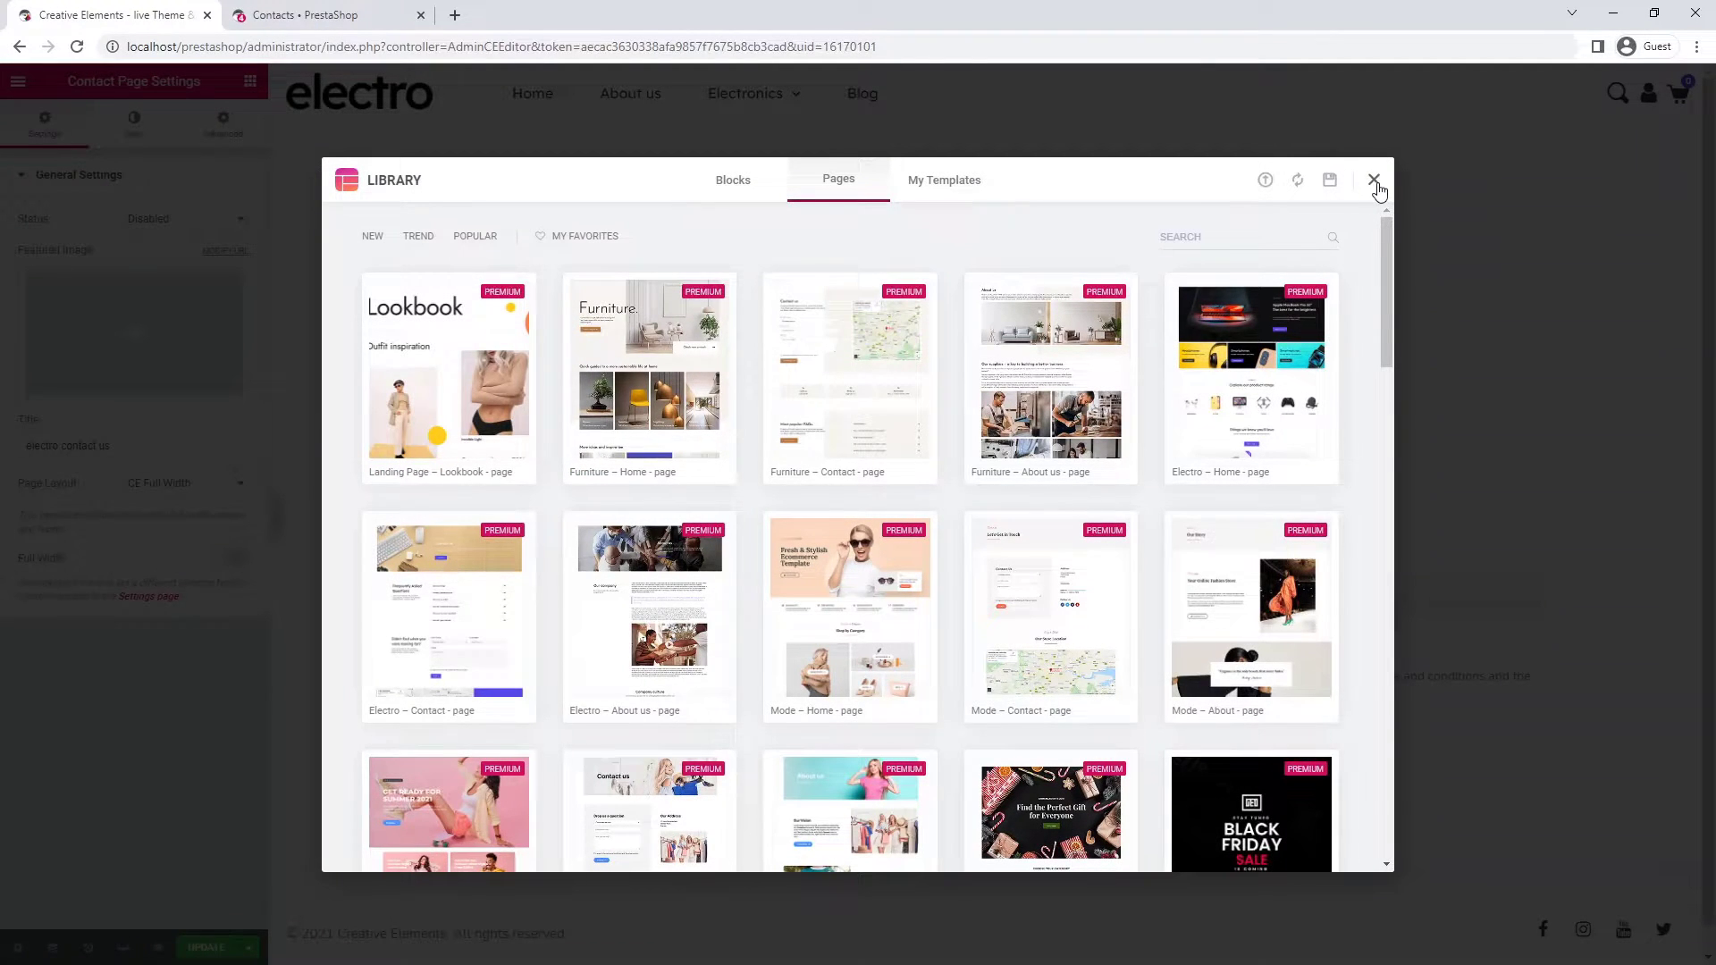
{"action": "left_click", "coordinate": [1375, 181]}
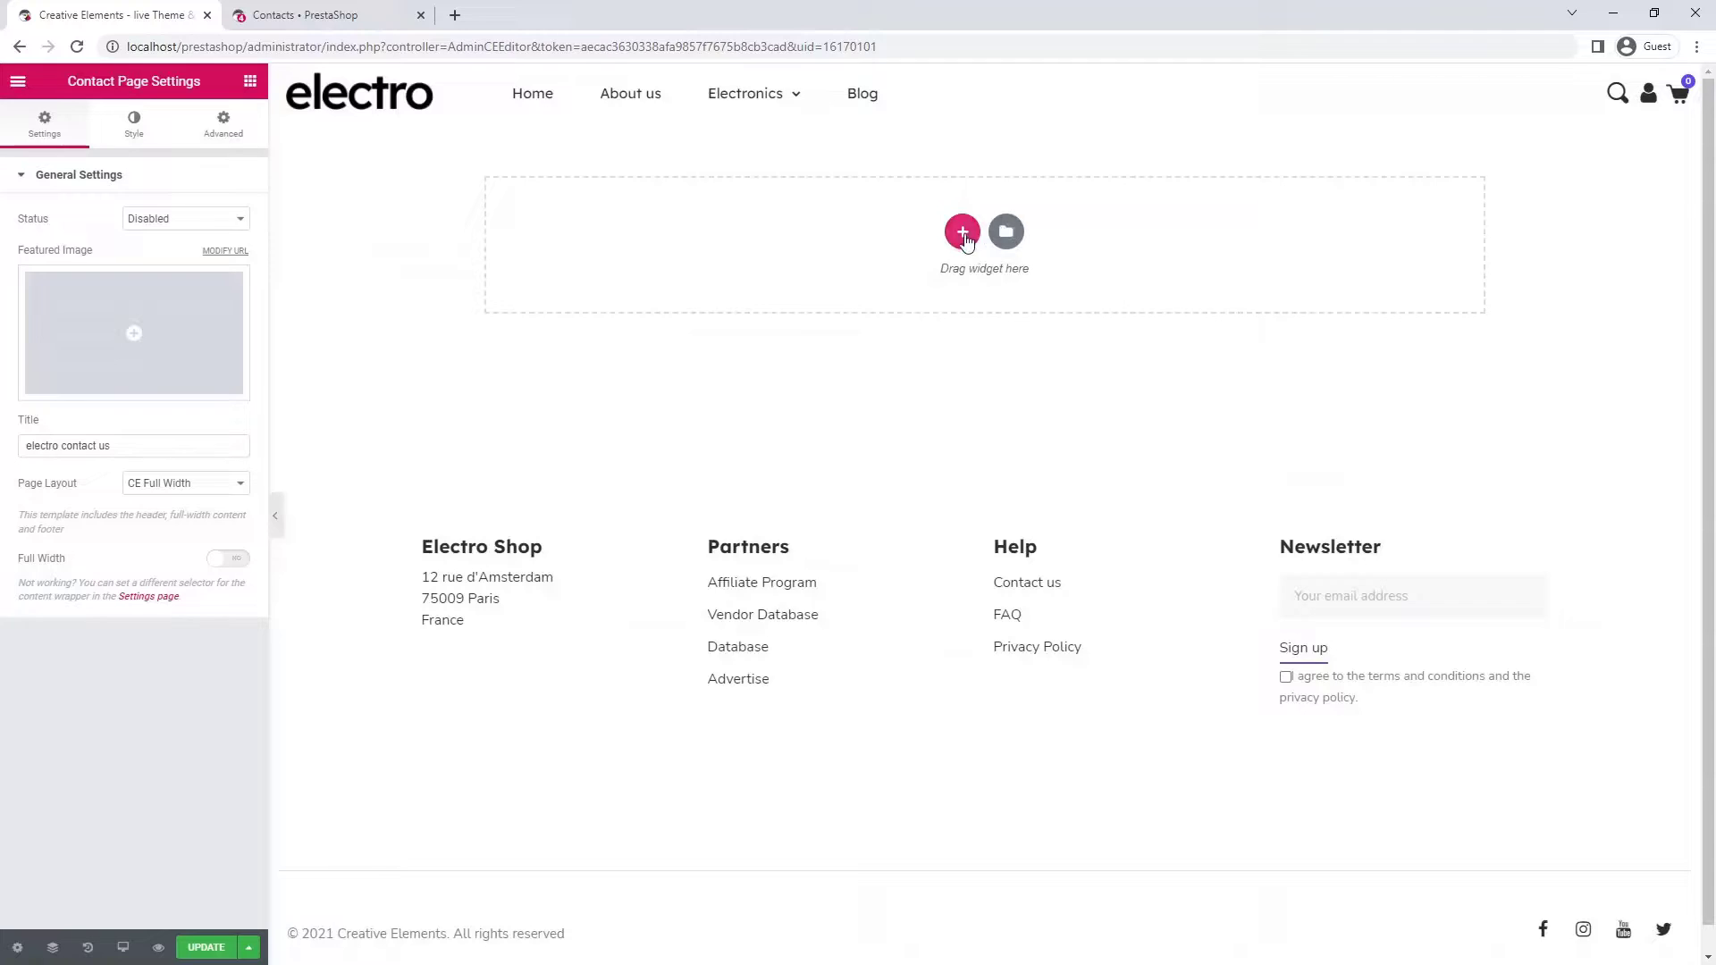
- Add a one-column section with a content width of 1600
{"action": "left_click", "coordinate": [963, 232]}
{"action": "left_click", "coordinate": [753, 282]}
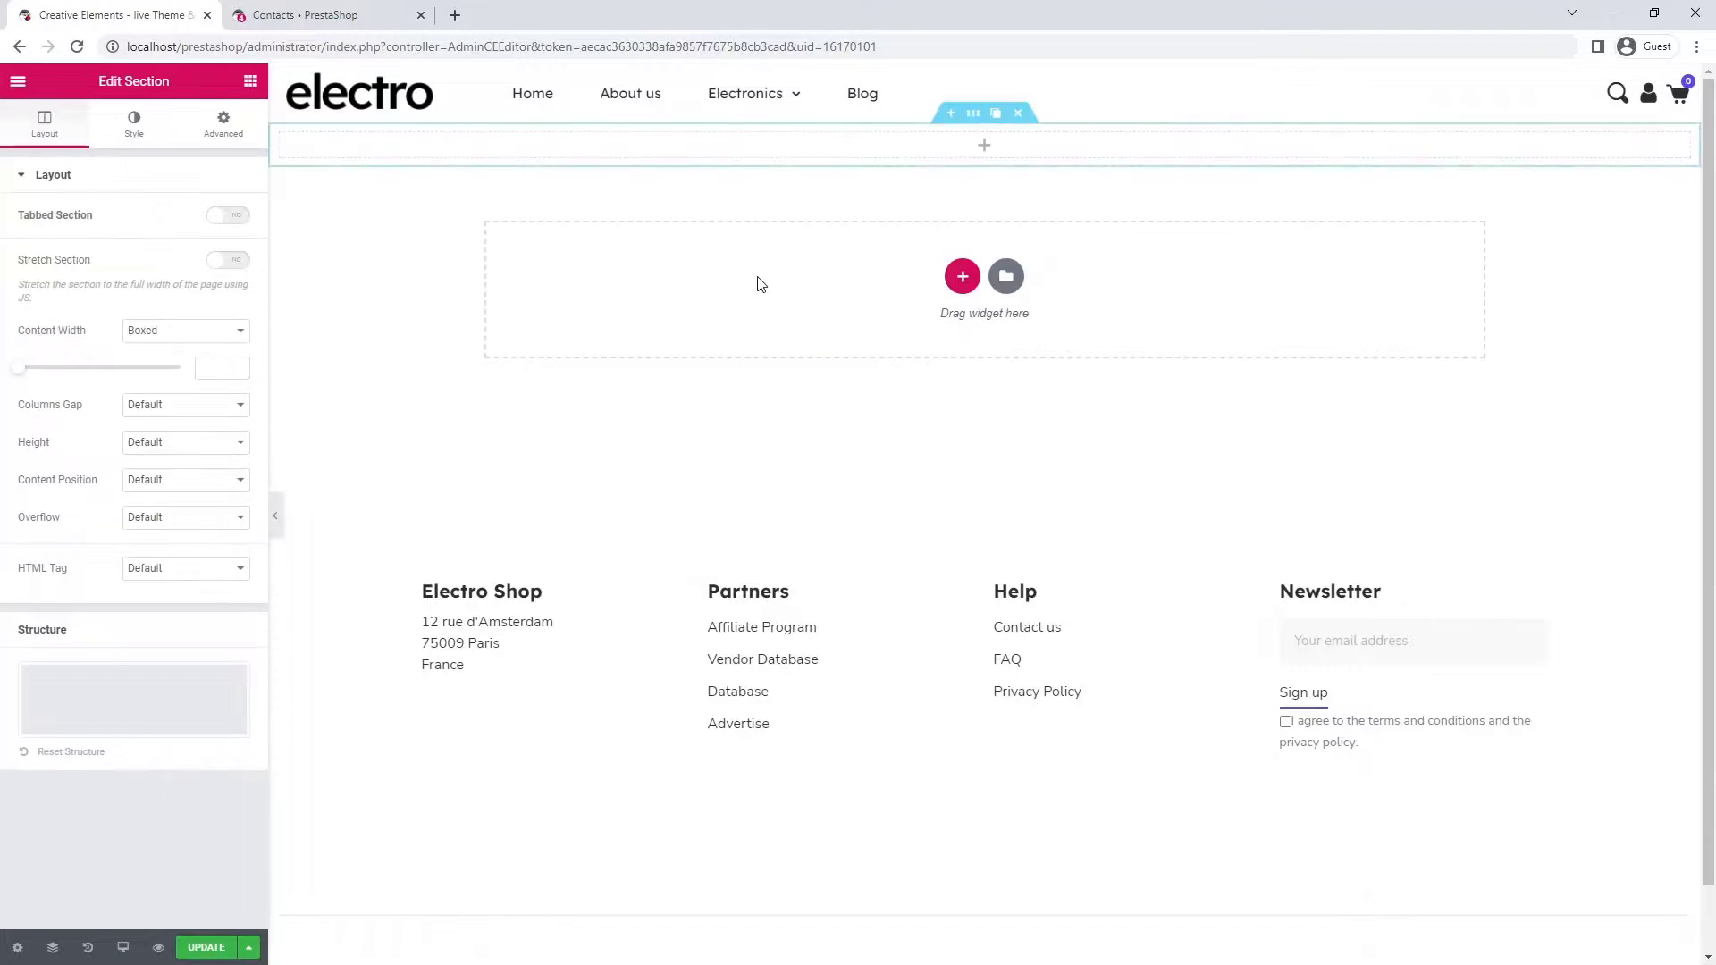
{"action": "left_click", "coordinate": [222, 368]}
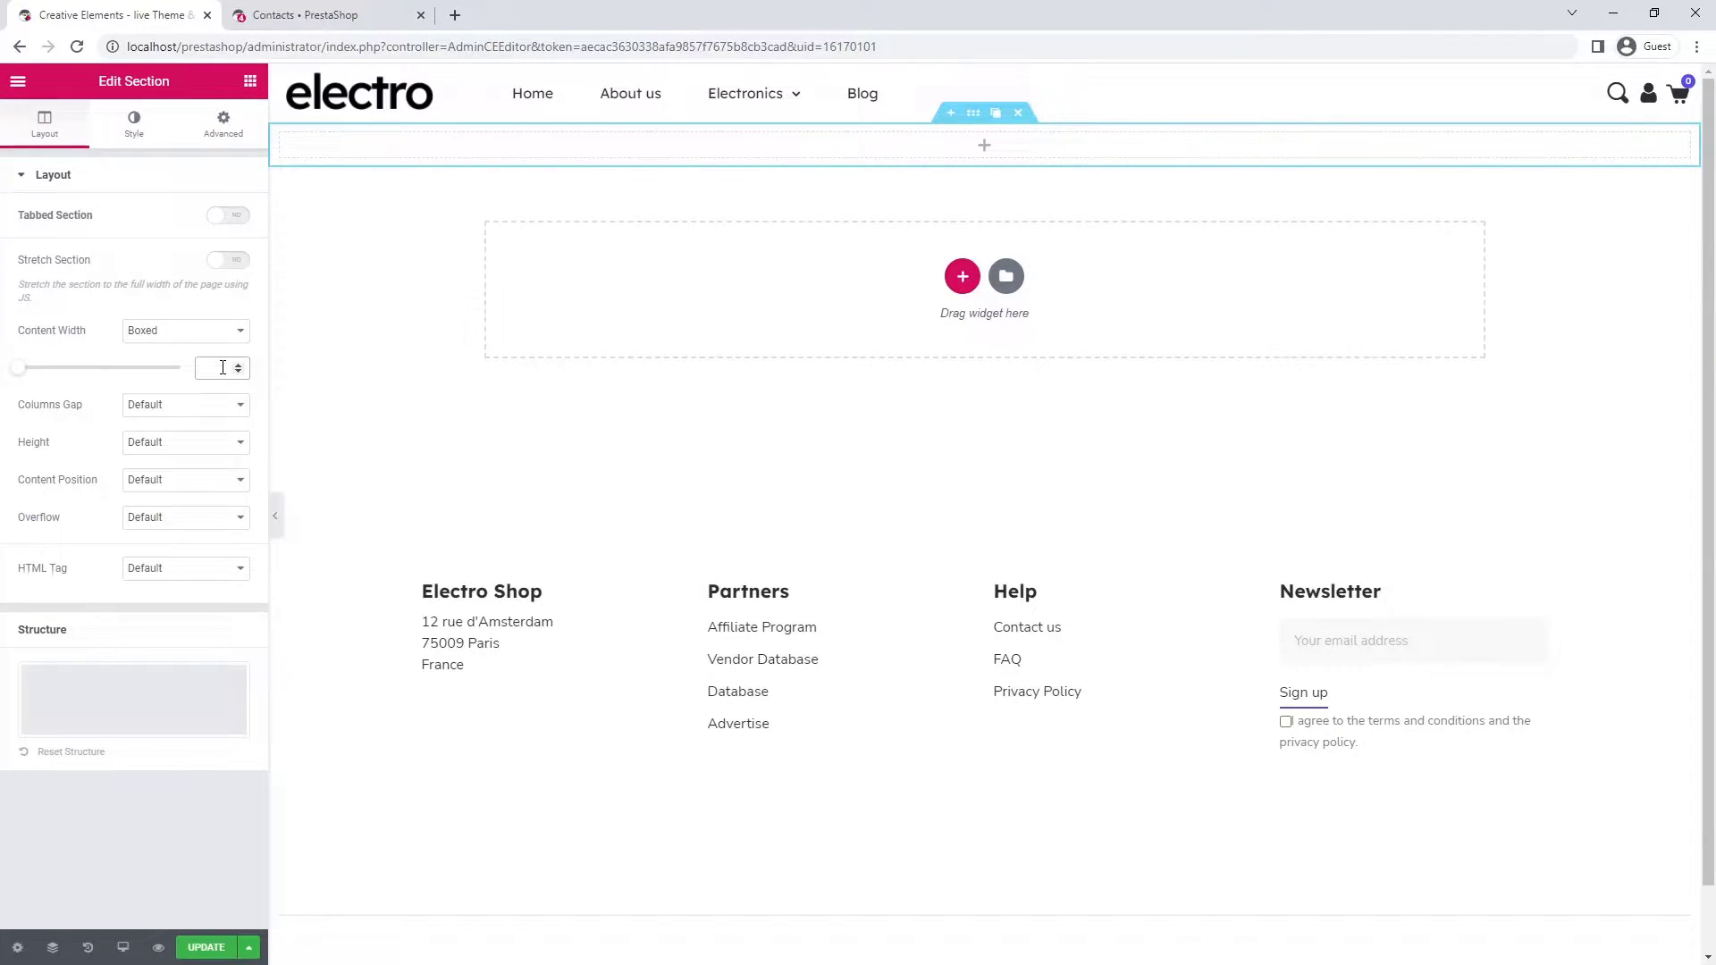
{"action": "type", "text": "1600"}
- Insert an inner section set to full width, no gap, 500 minimum height, and a 33/66 structure
{"action": "left_click", "coordinate": [250, 81]}
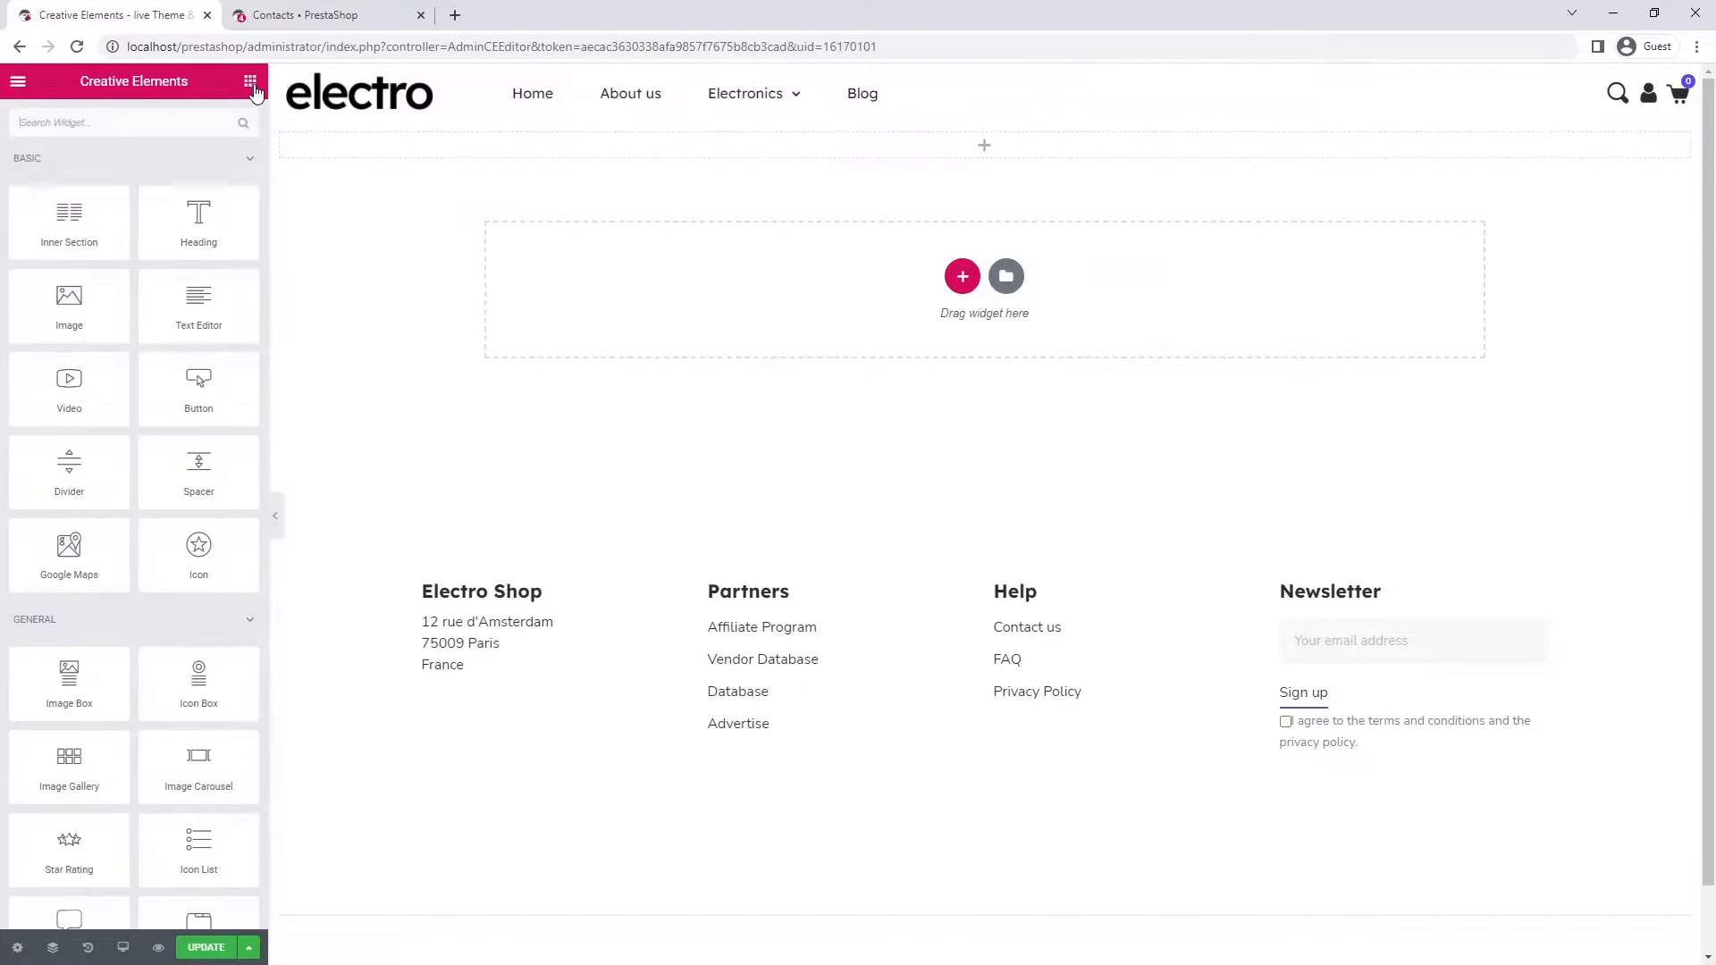
{"action": "left_click_drag", "start_coordinate": [62, 234], "coordinate": [490, 147]}
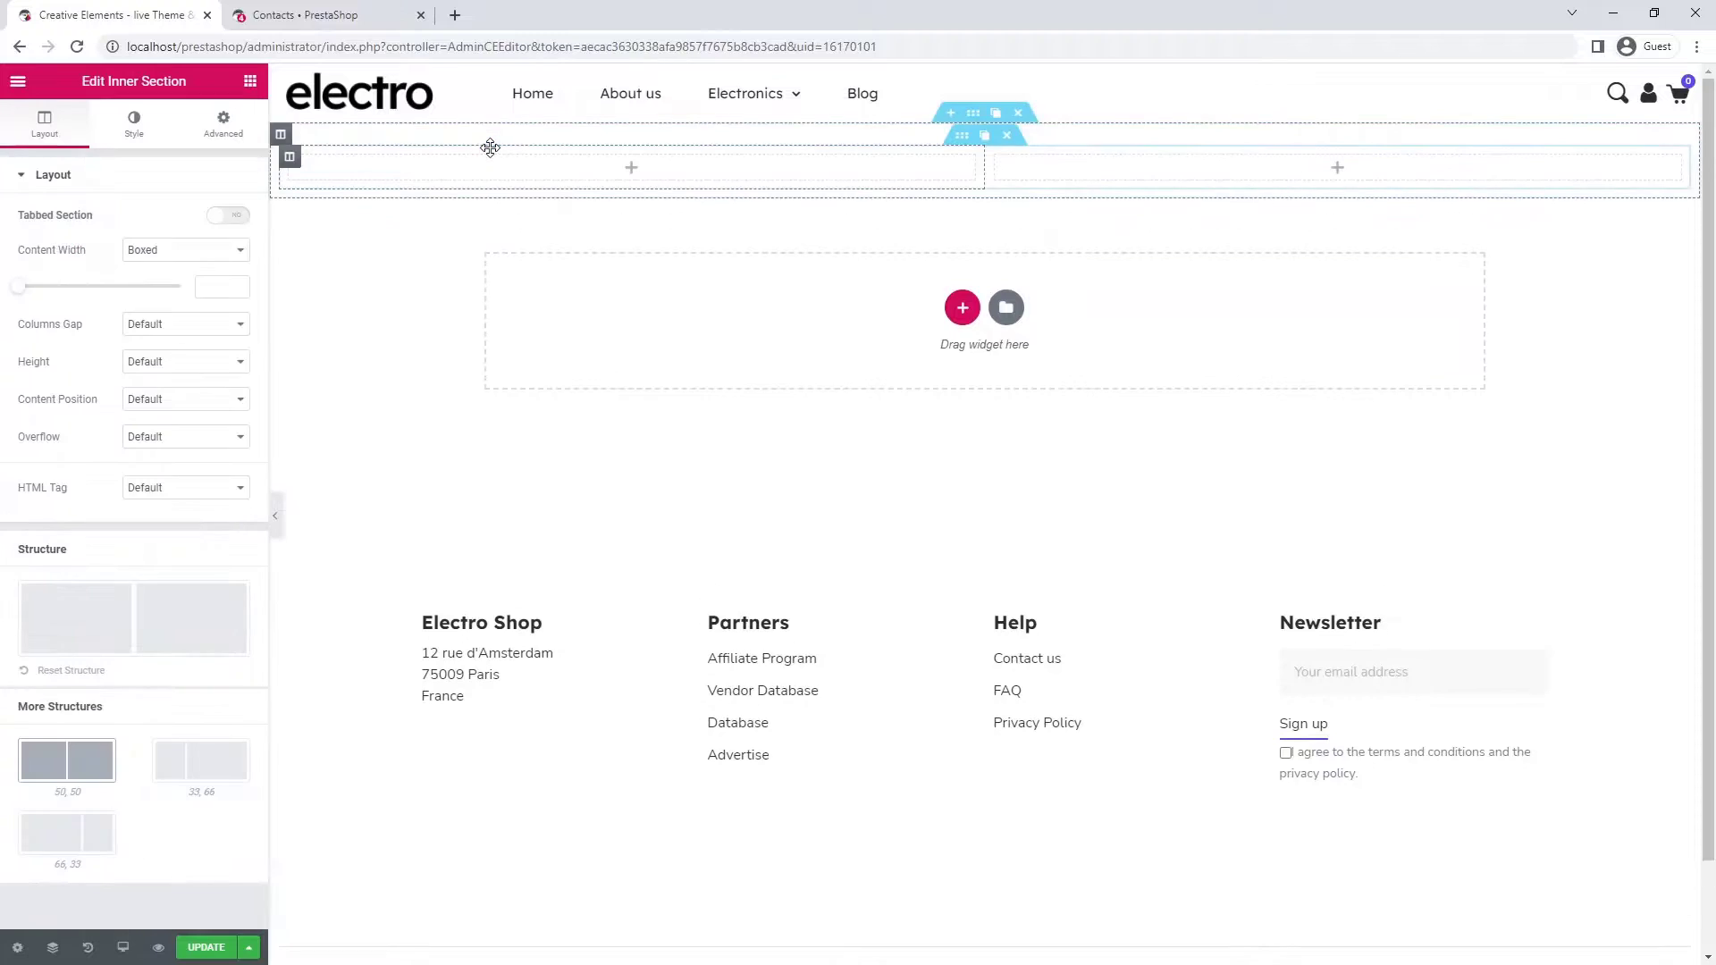
{"action": "left_click", "coordinate": [181, 250]}
{"action": "left_click", "coordinate": [180, 282]}
{"action": "left_click", "coordinate": [180, 287]}
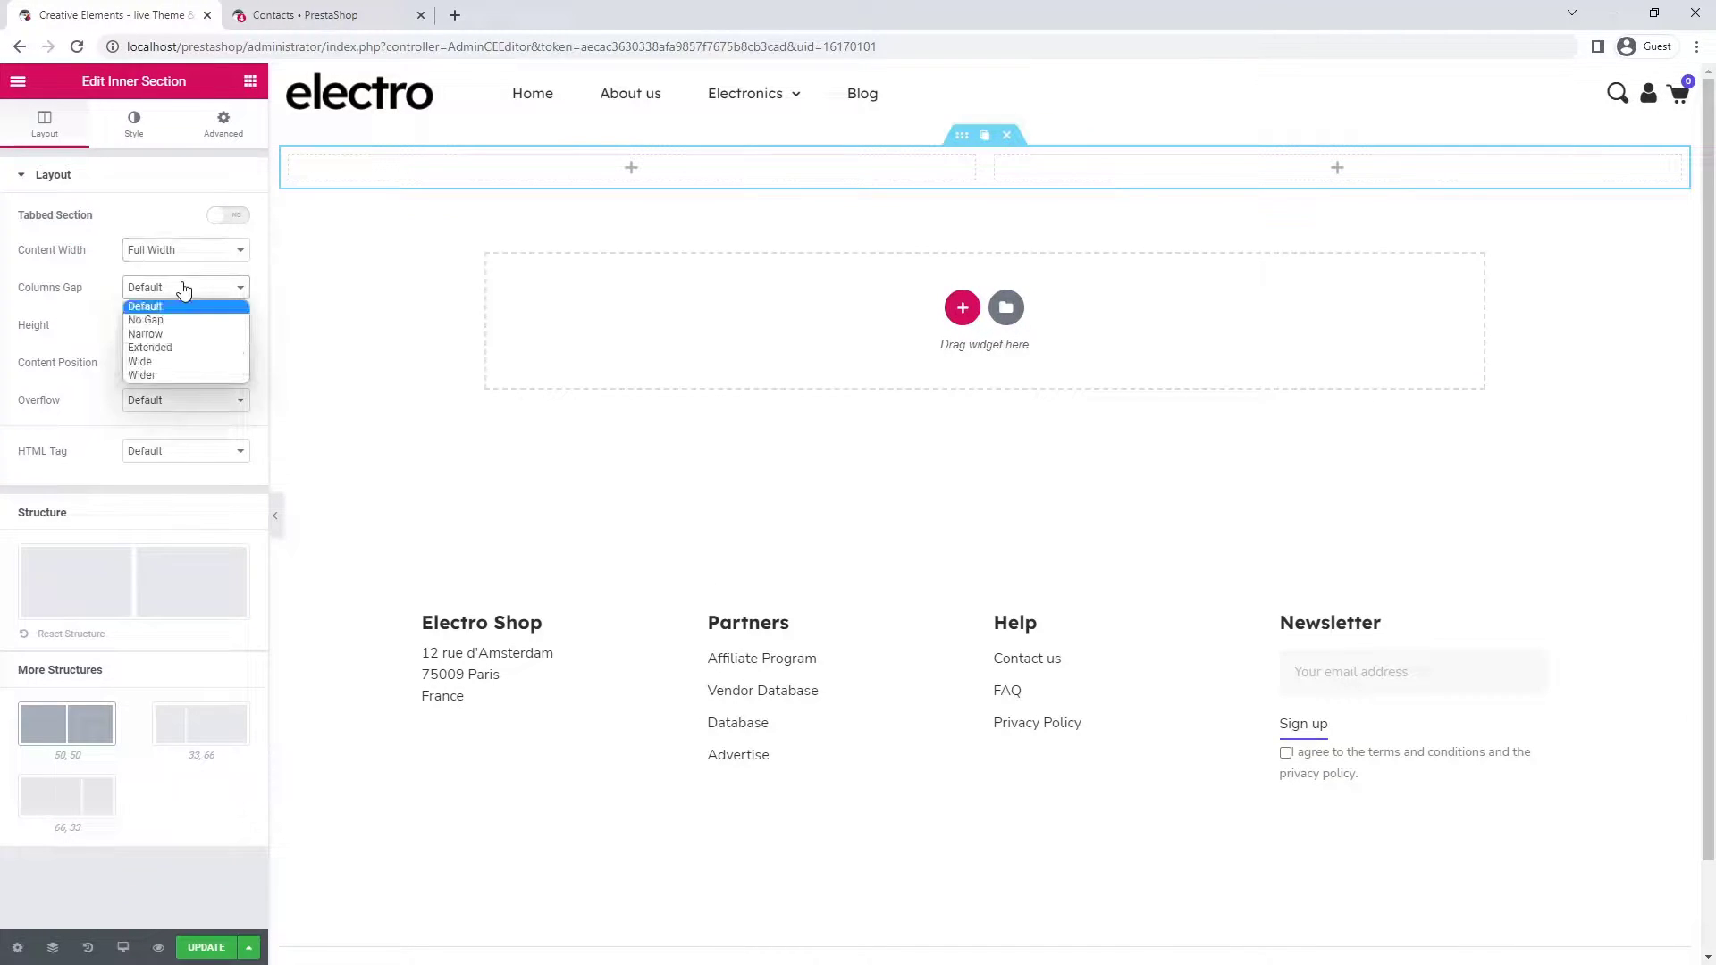
{"action": "left_click", "coordinate": [178, 323]}
{"action": "left_click", "coordinate": [179, 326]}
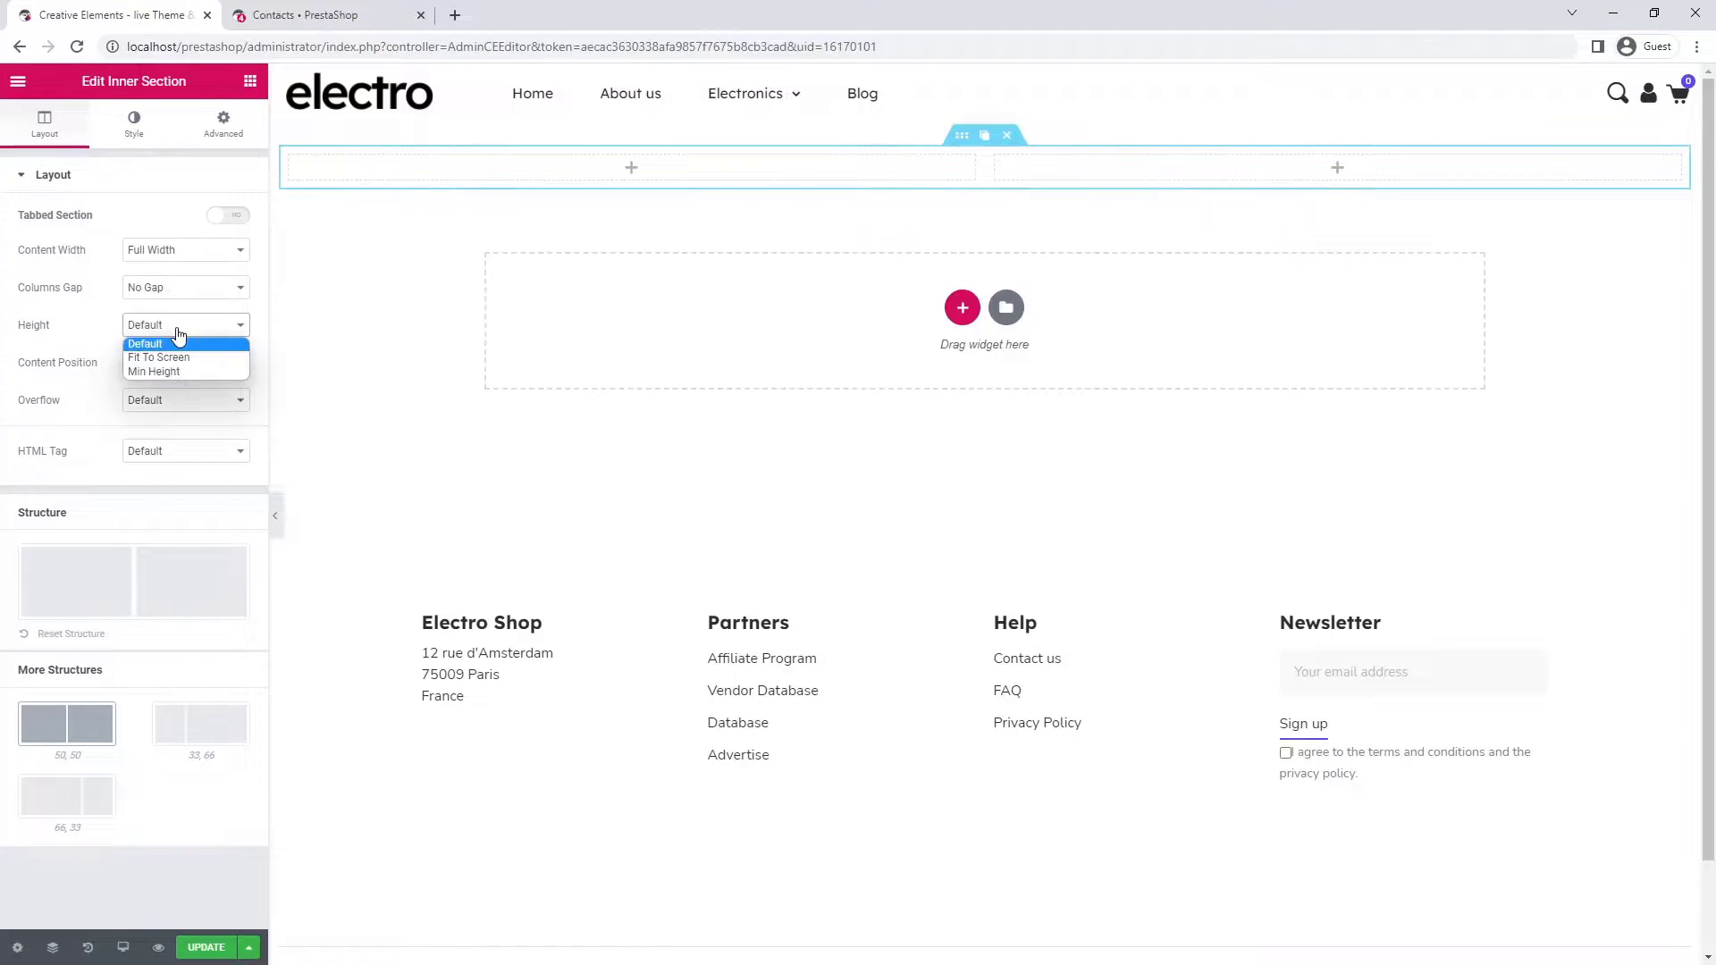
{"action": "left_click", "coordinate": [169, 368]}
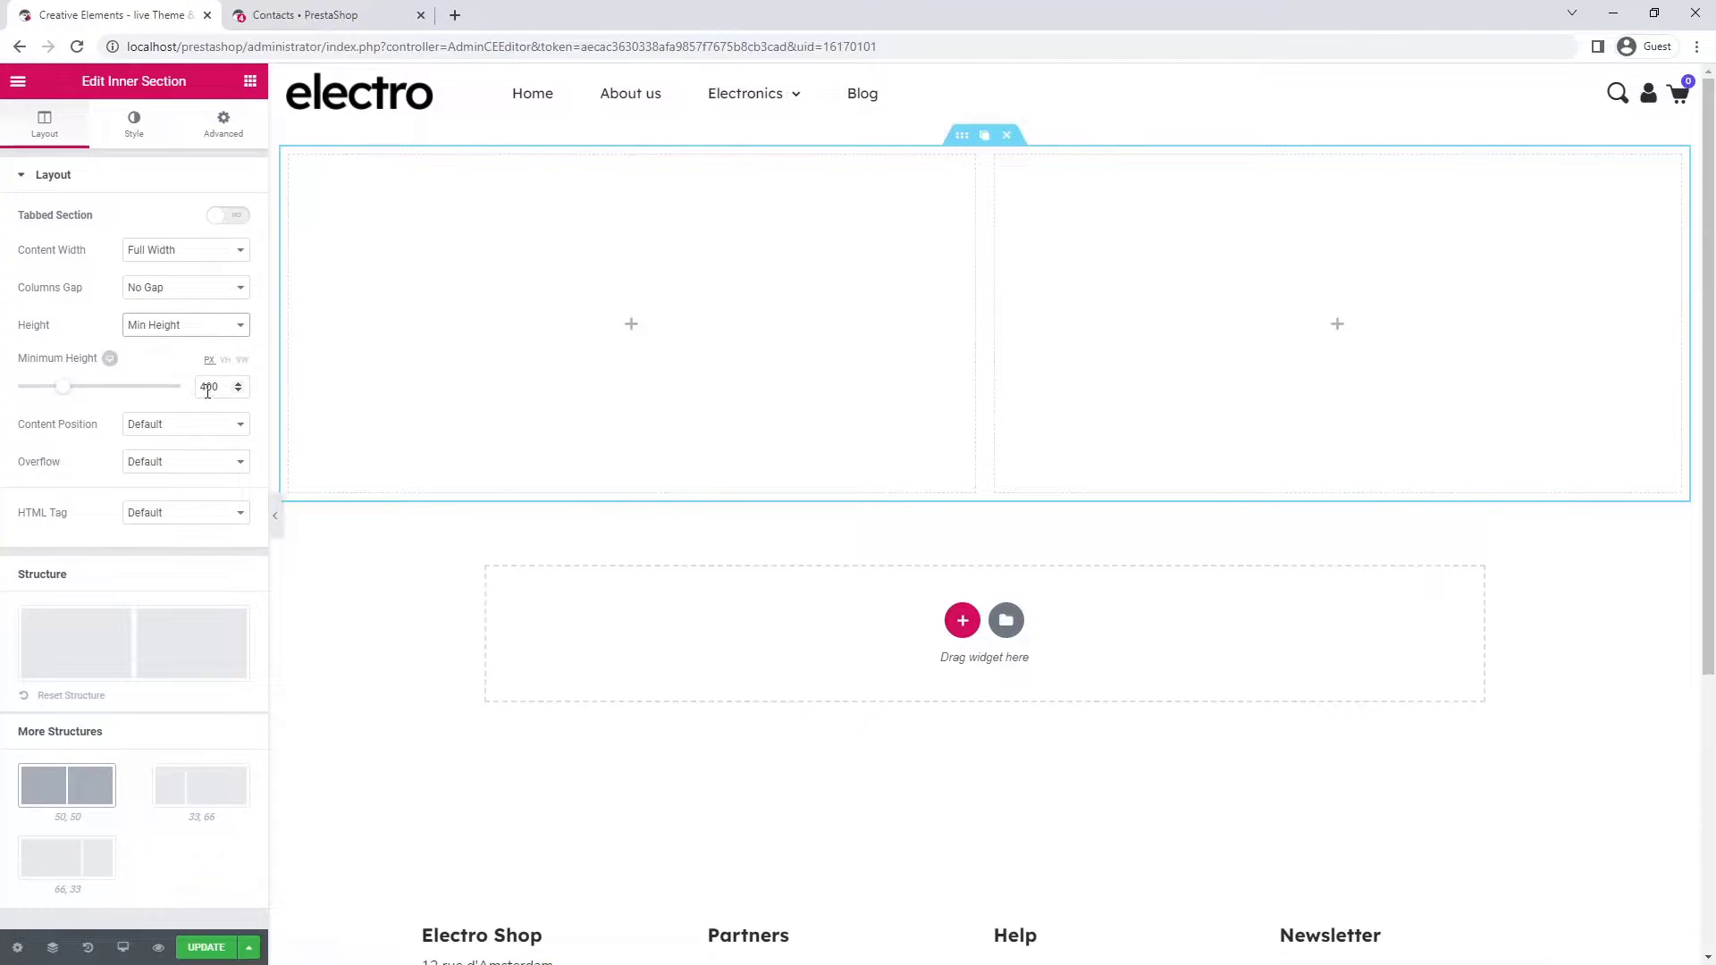
{"action": "left_click_drag", "start_coordinate": [207, 391], "coordinate": [198, 390]}
{"action": "type", "text": "5"}
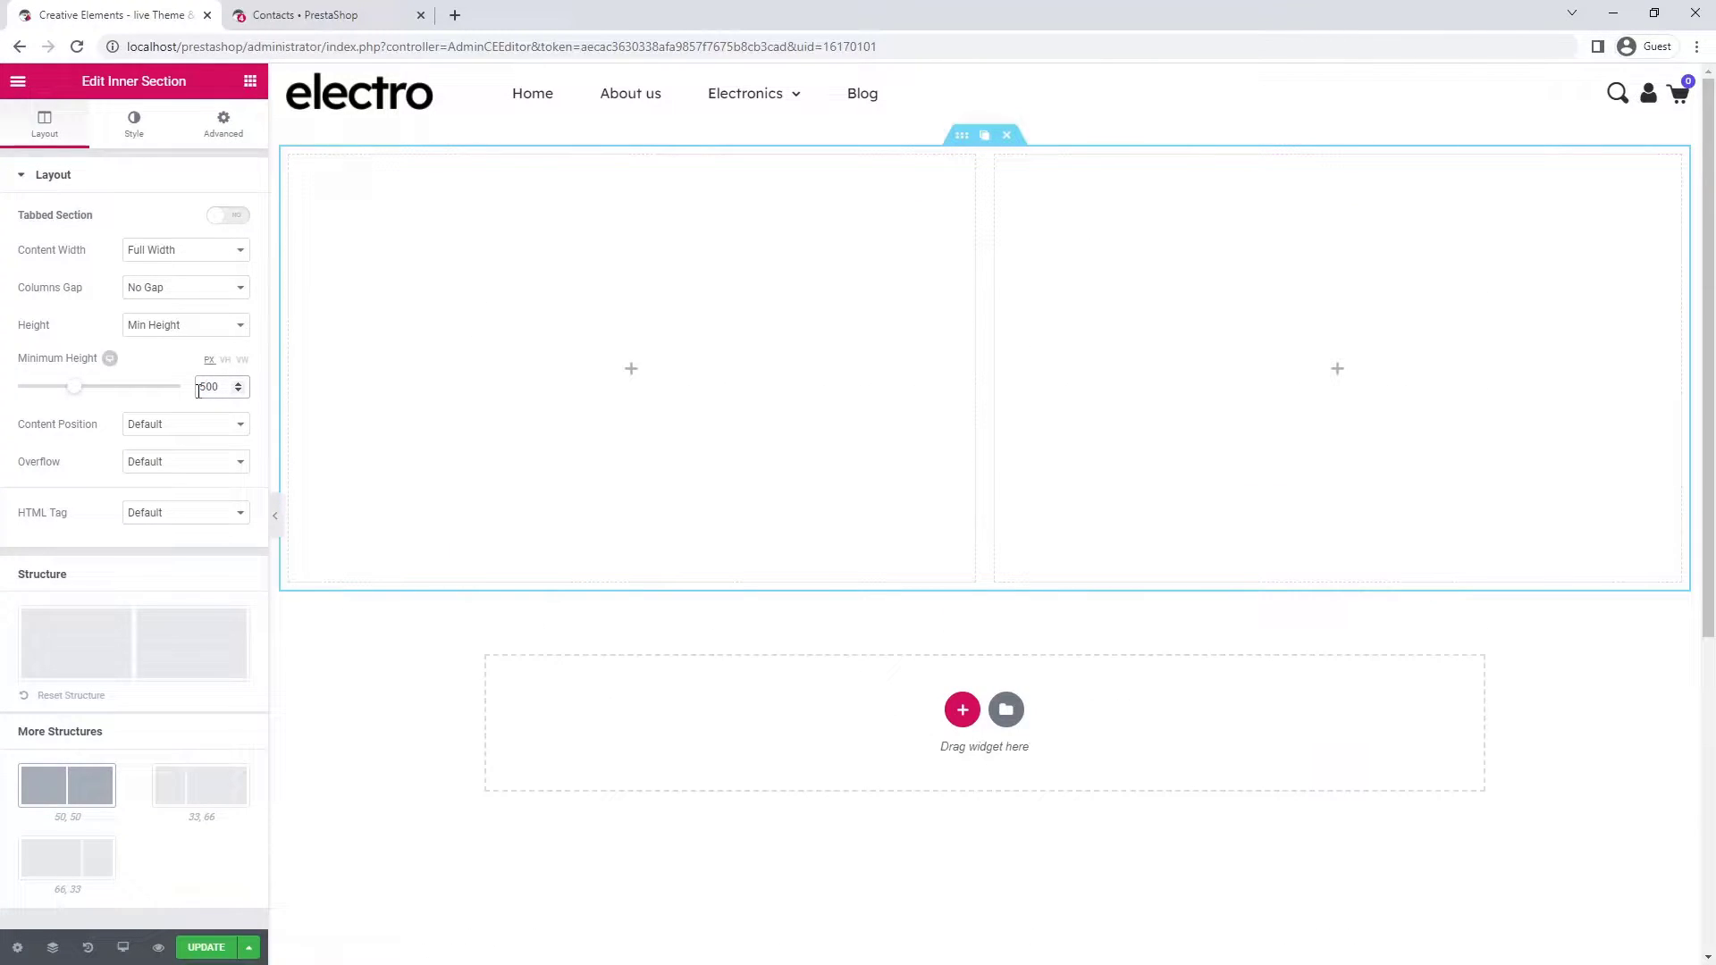
{"action": "left_click", "coordinate": [213, 798]}
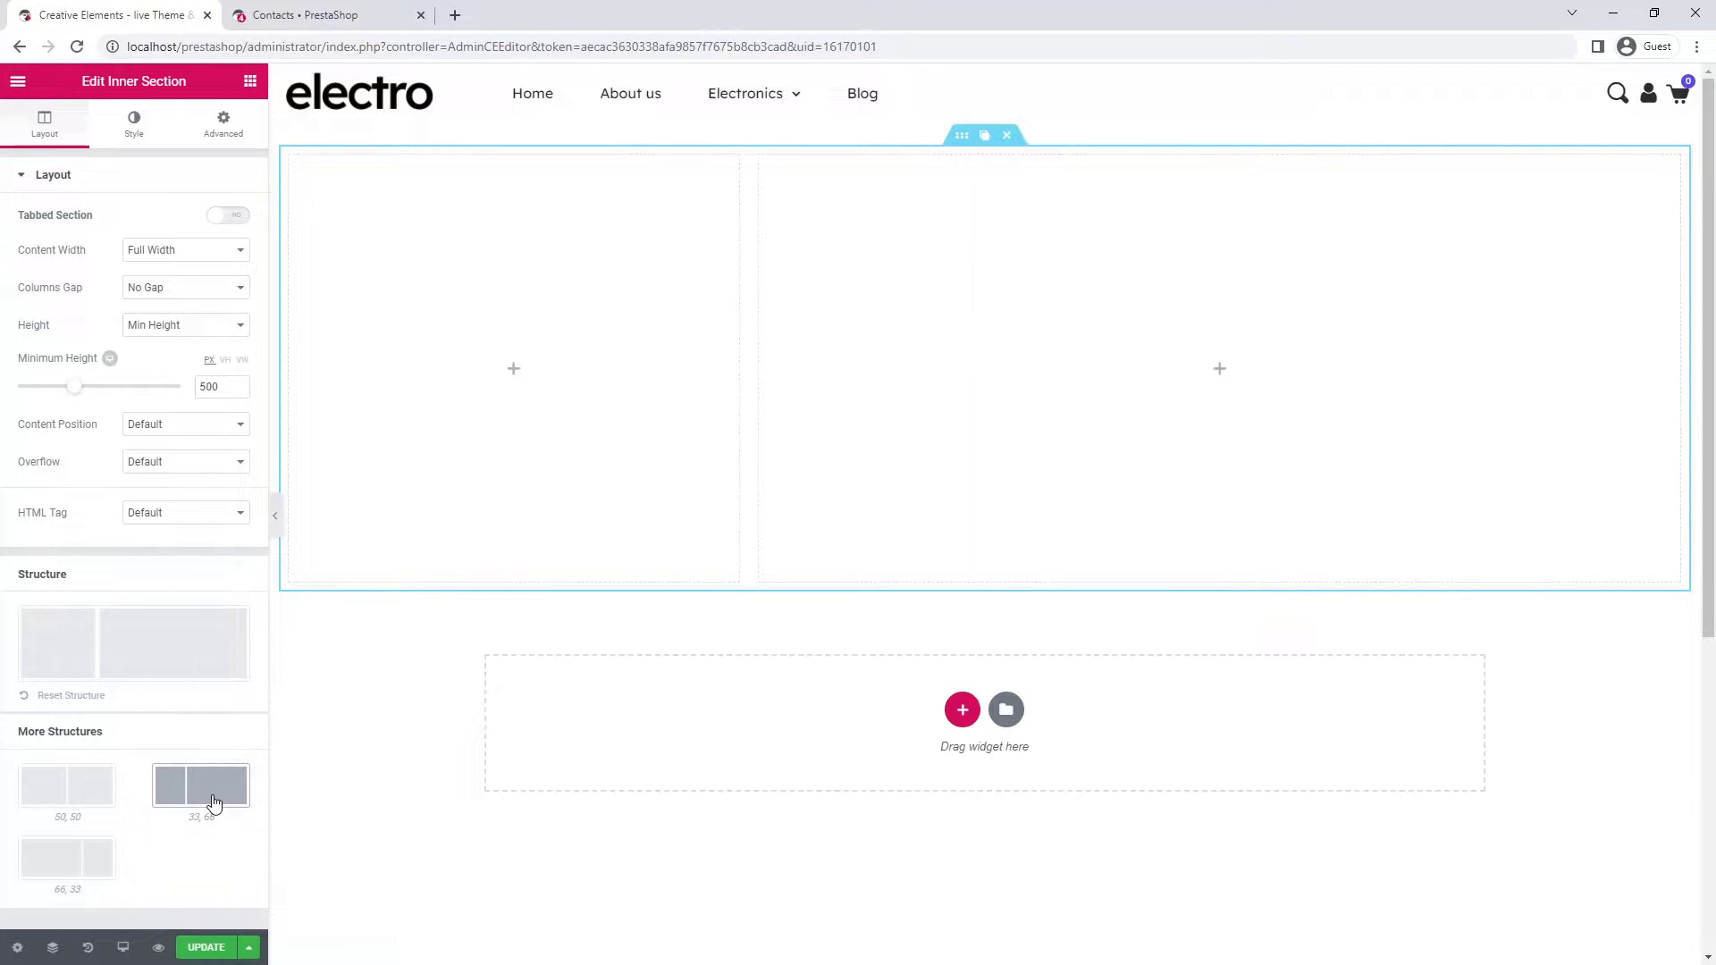
- Give the inner section a classic background of the contact-us-header photo, sized to Cover
{"action": "left_click", "coordinate": [130, 125]}
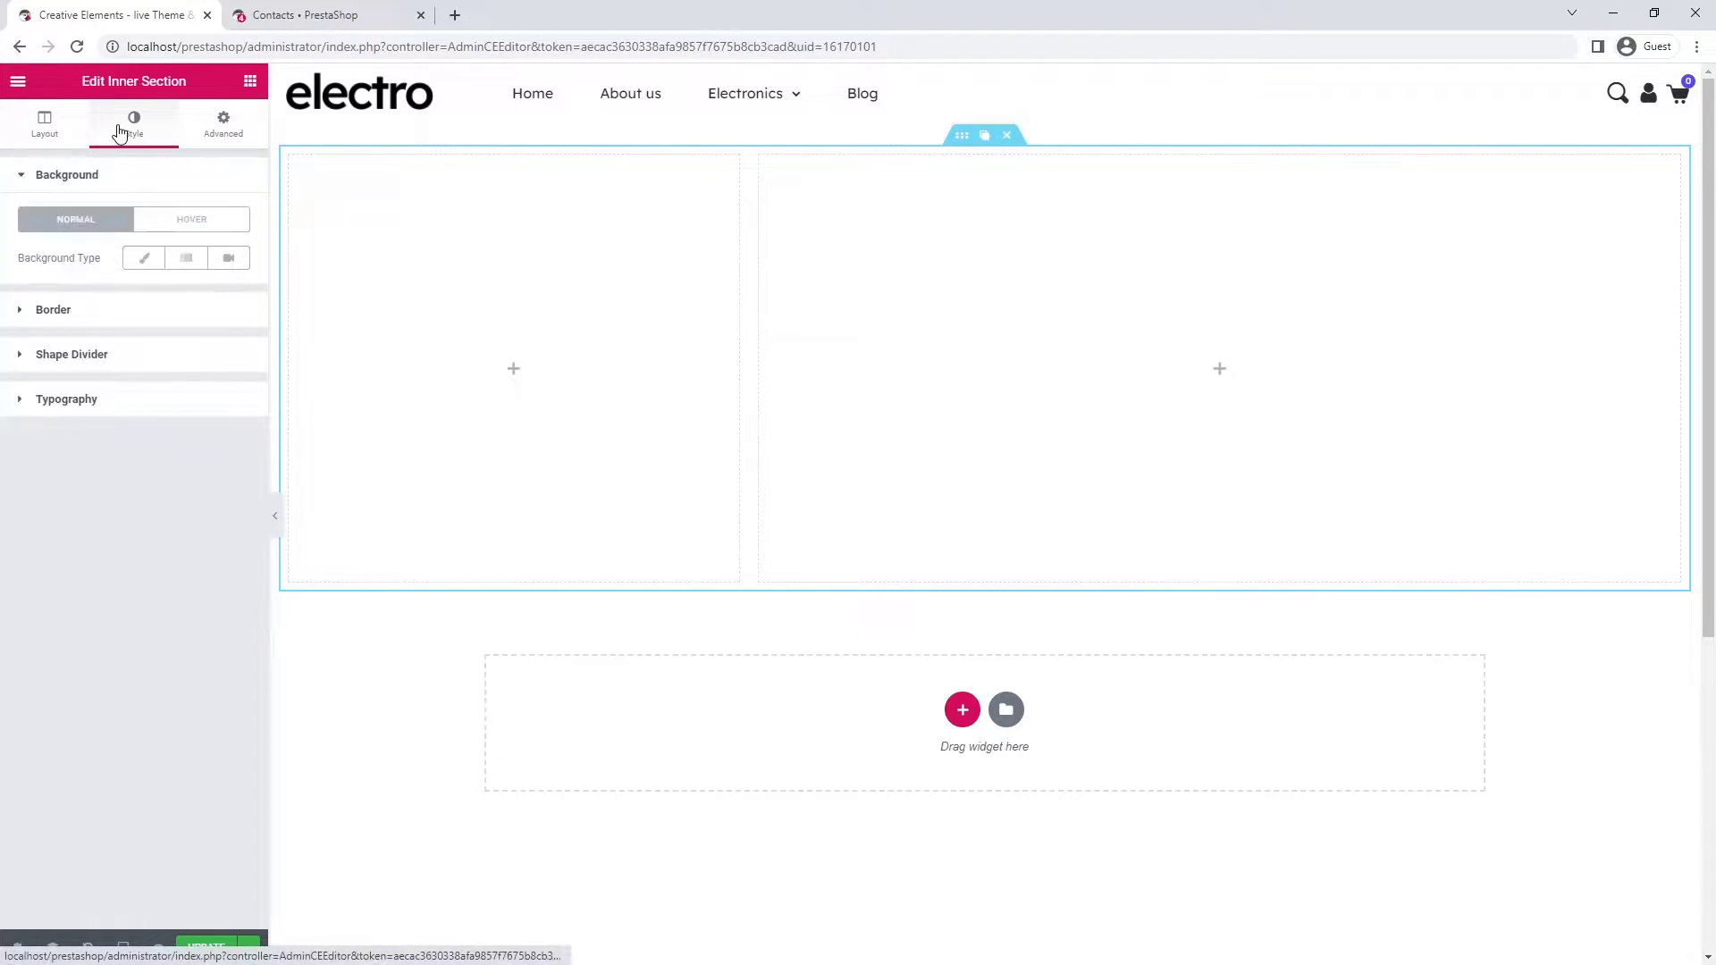
{"action": "left_click", "coordinate": [143, 258]}
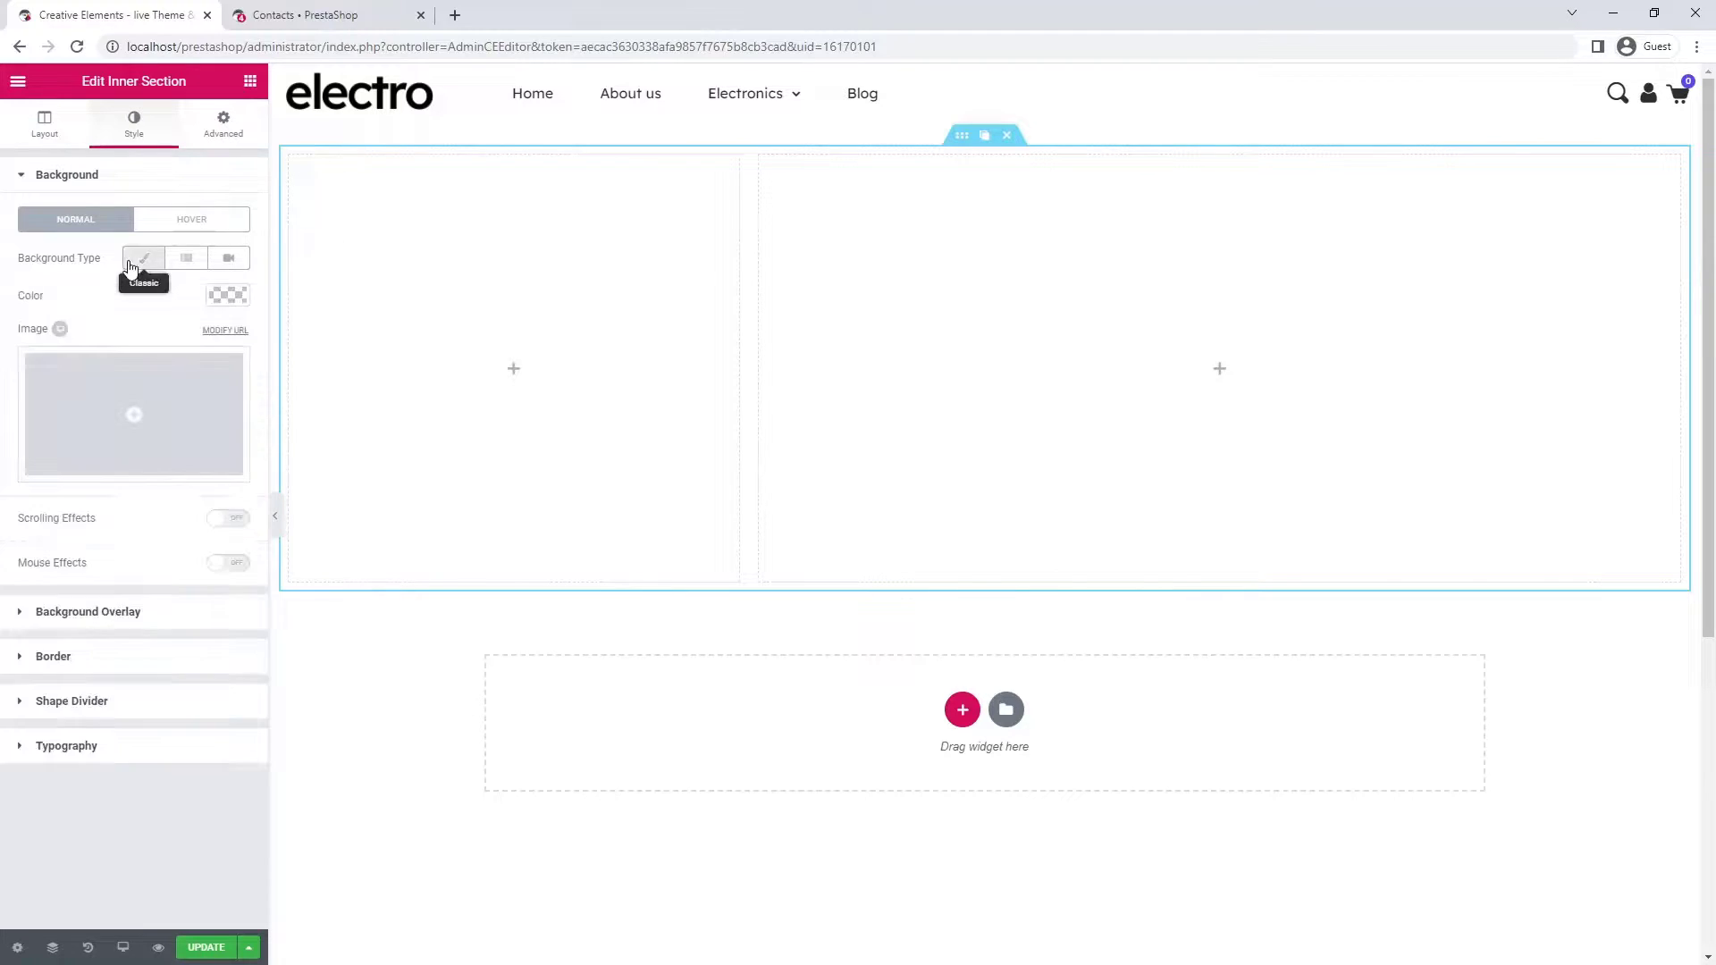
{"action": "left_click", "coordinate": [122, 408]}
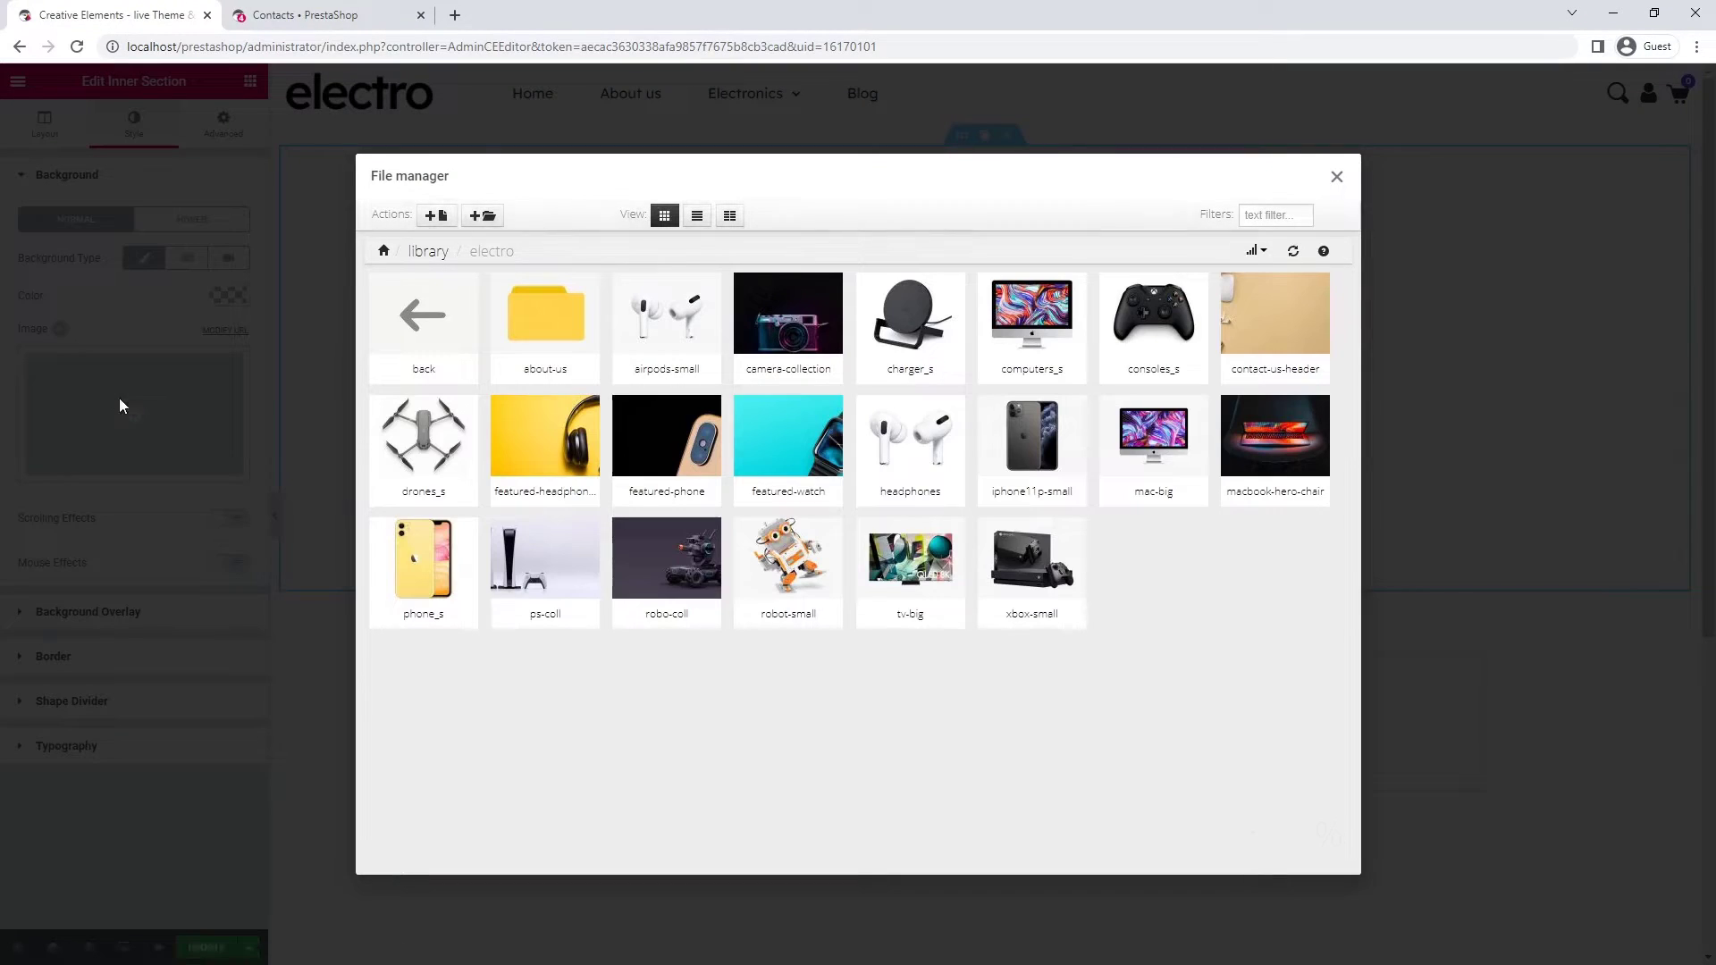
{"action": "left_click", "coordinate": [1274, 314]}
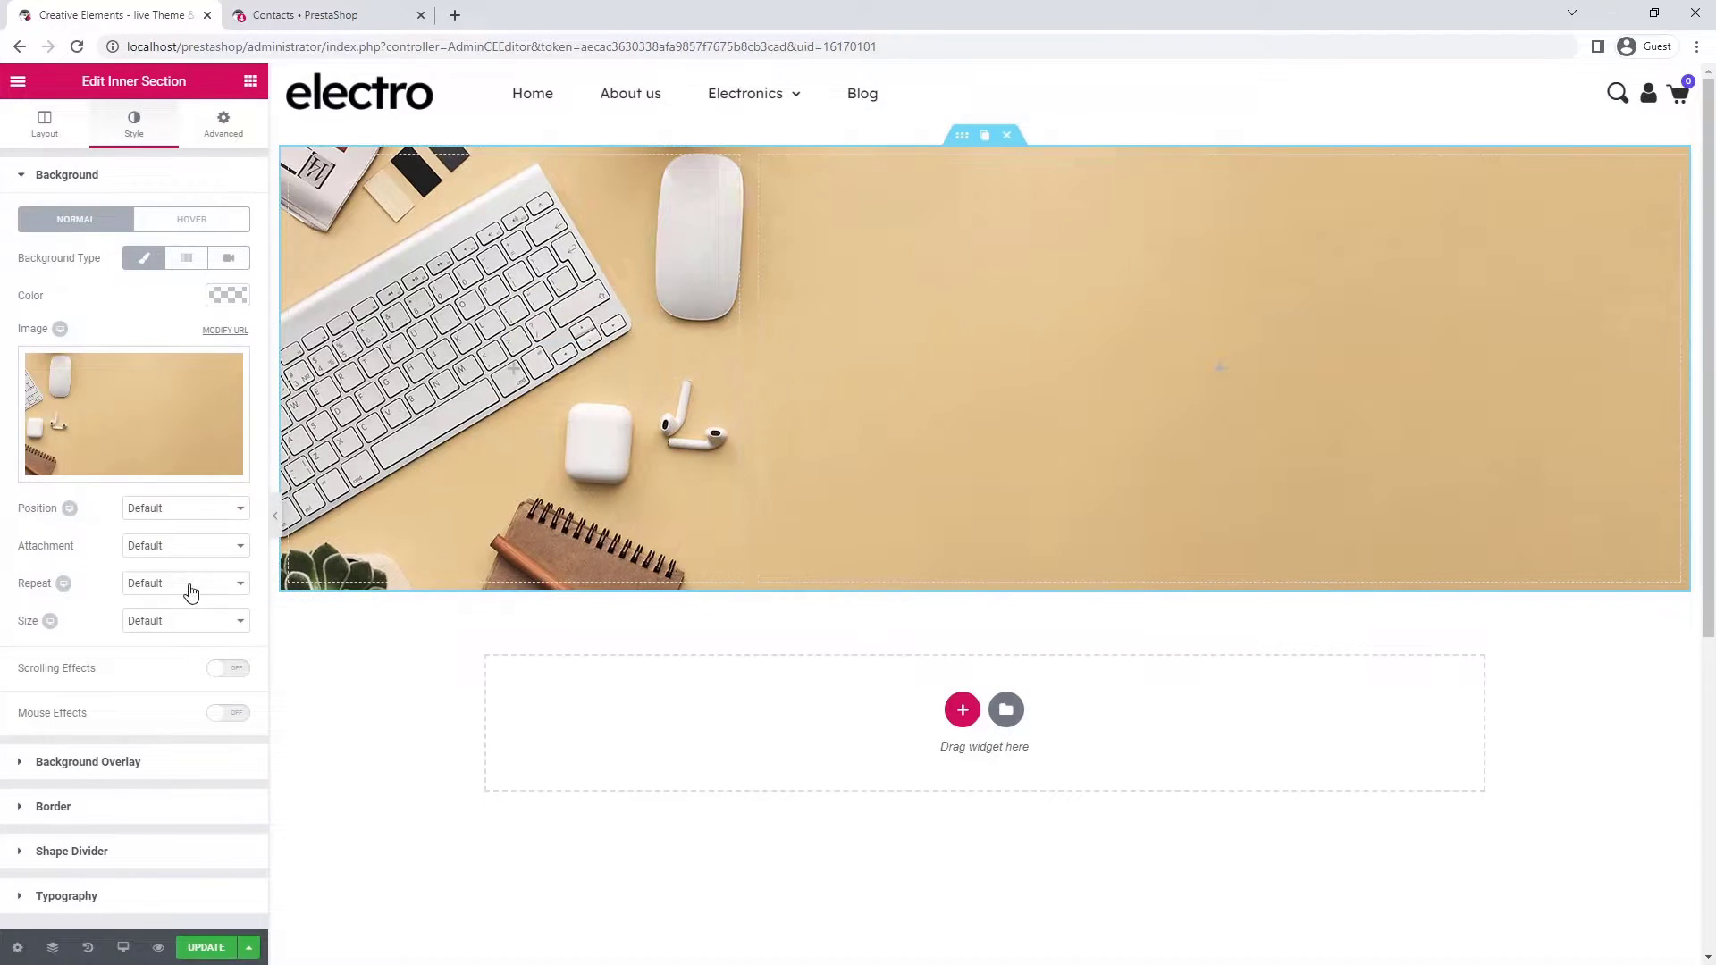
{"action": "left_click", "coordinate": [179, 626]}
{"action": "left_click", "coordinate": [178, 668]}
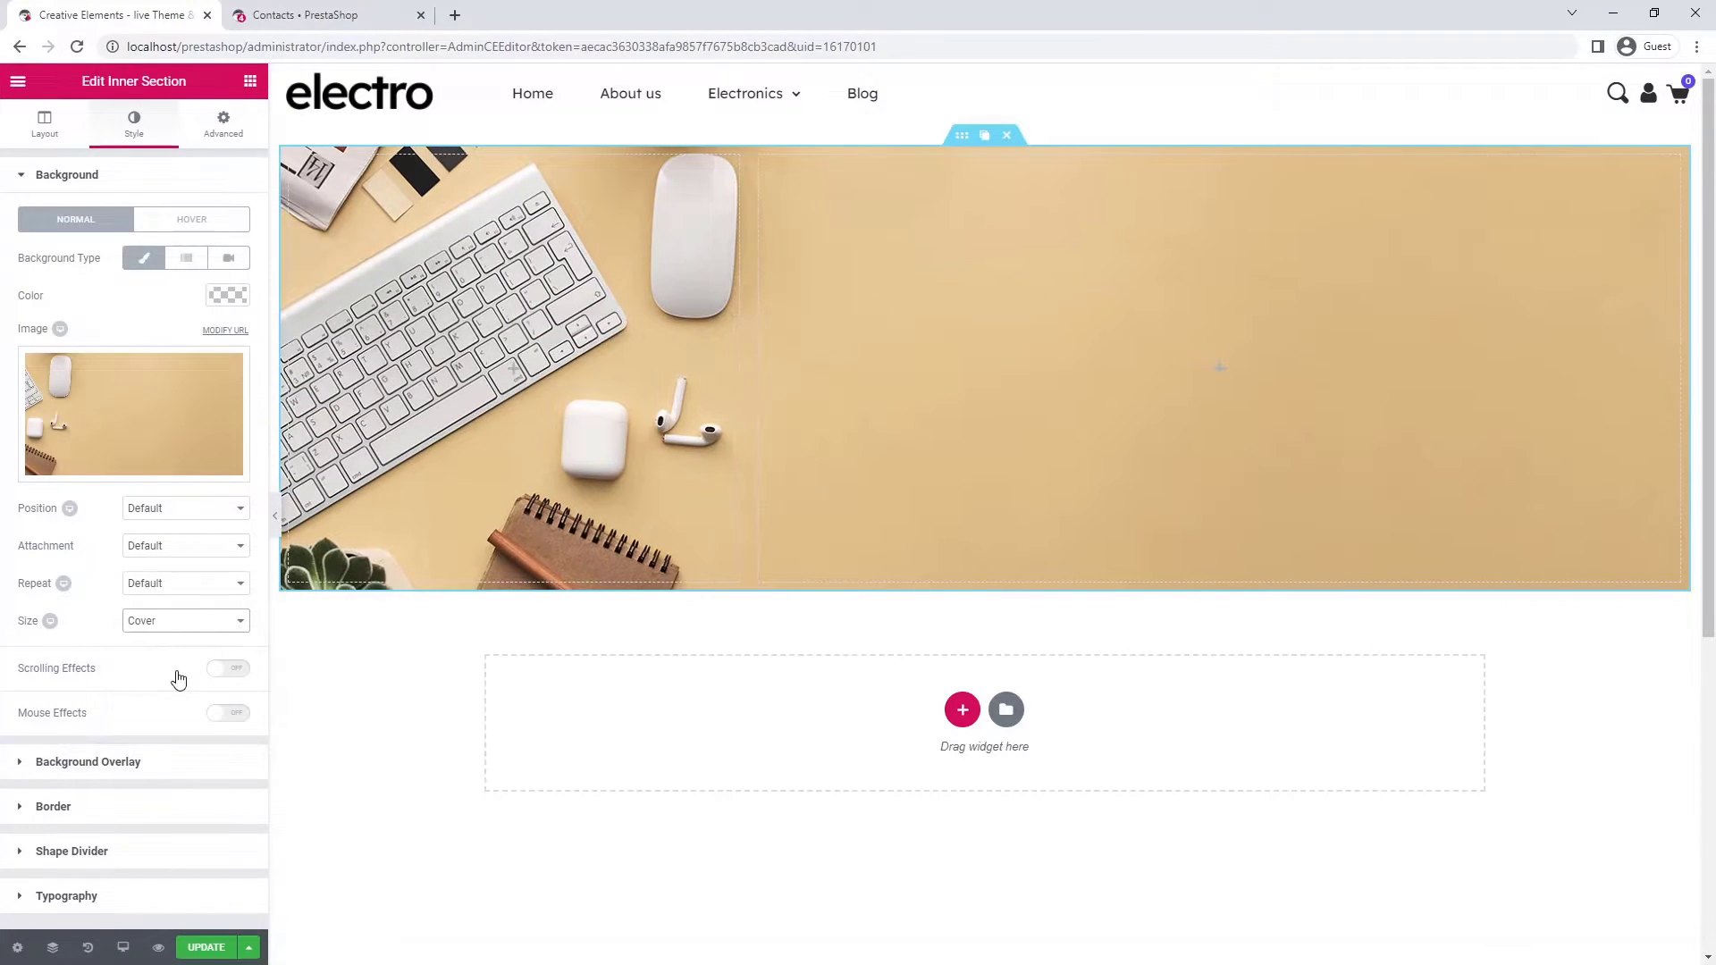
- Add a translucent white 'Customer Service' text block to the right column, with a heading below it
{"action": "left_click", "coordinate": [249, 81]}
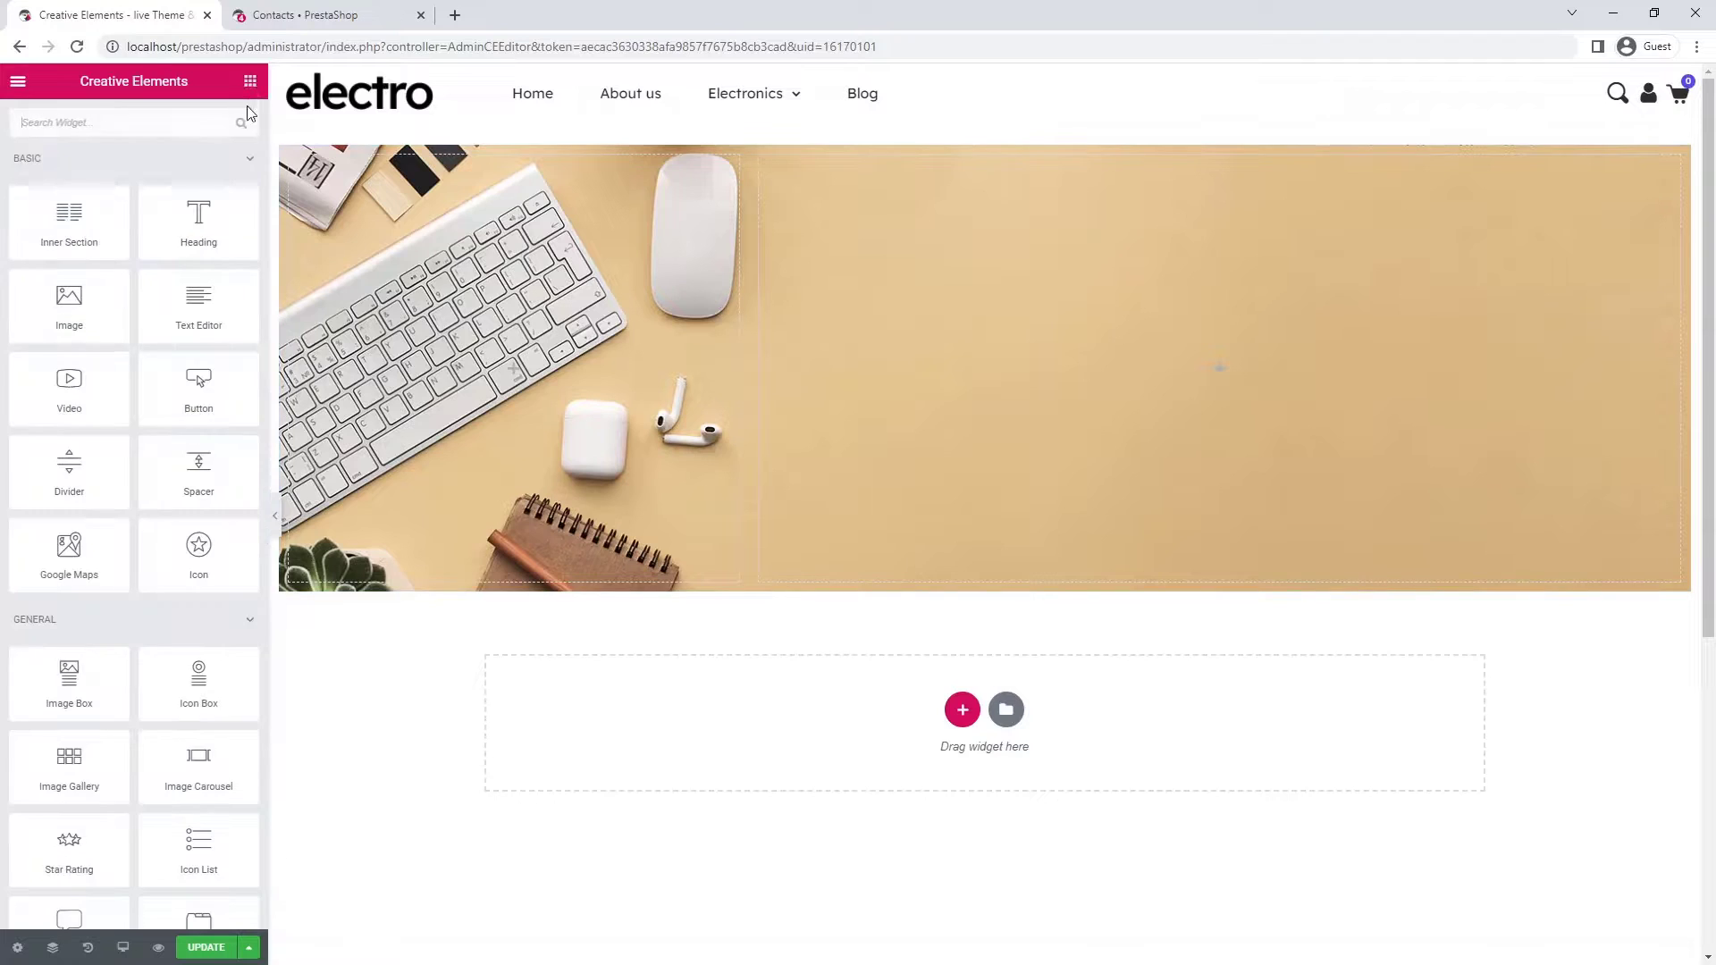
{"action": "left_click_drag", "start_coordinate": [211, 322], "coordinate": [1153, 379]}
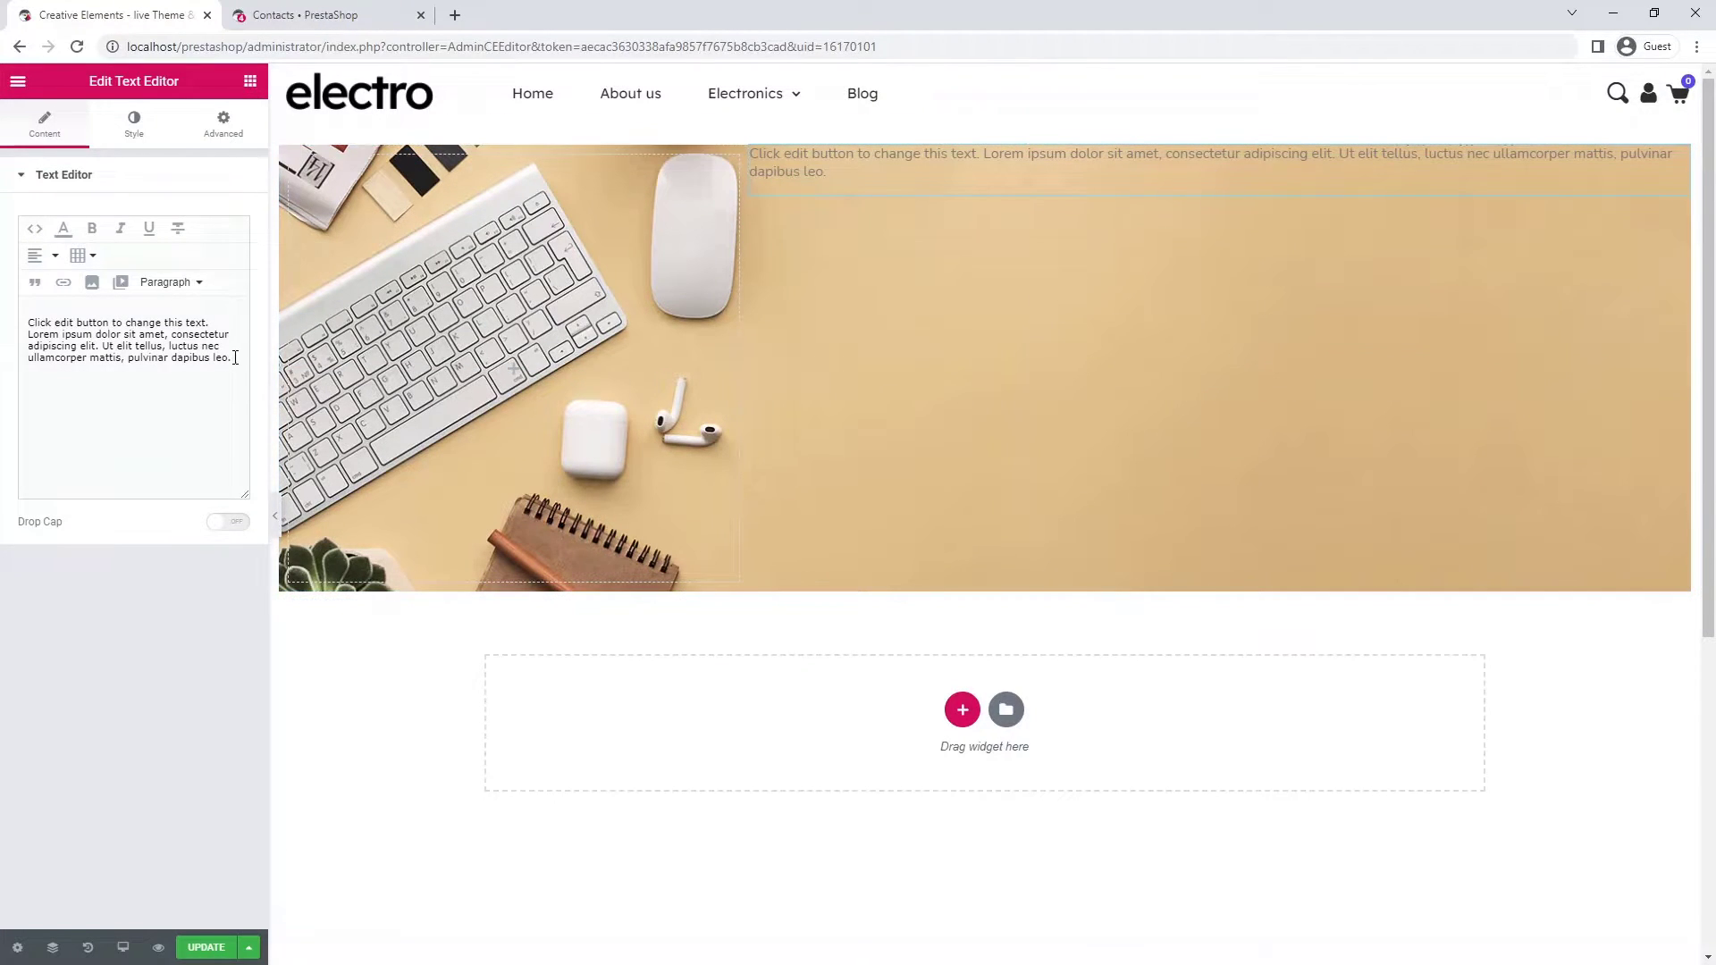
{"action": "key", "text": "ctrl+a"}
{"action": "type", "text": "Customer Service"}
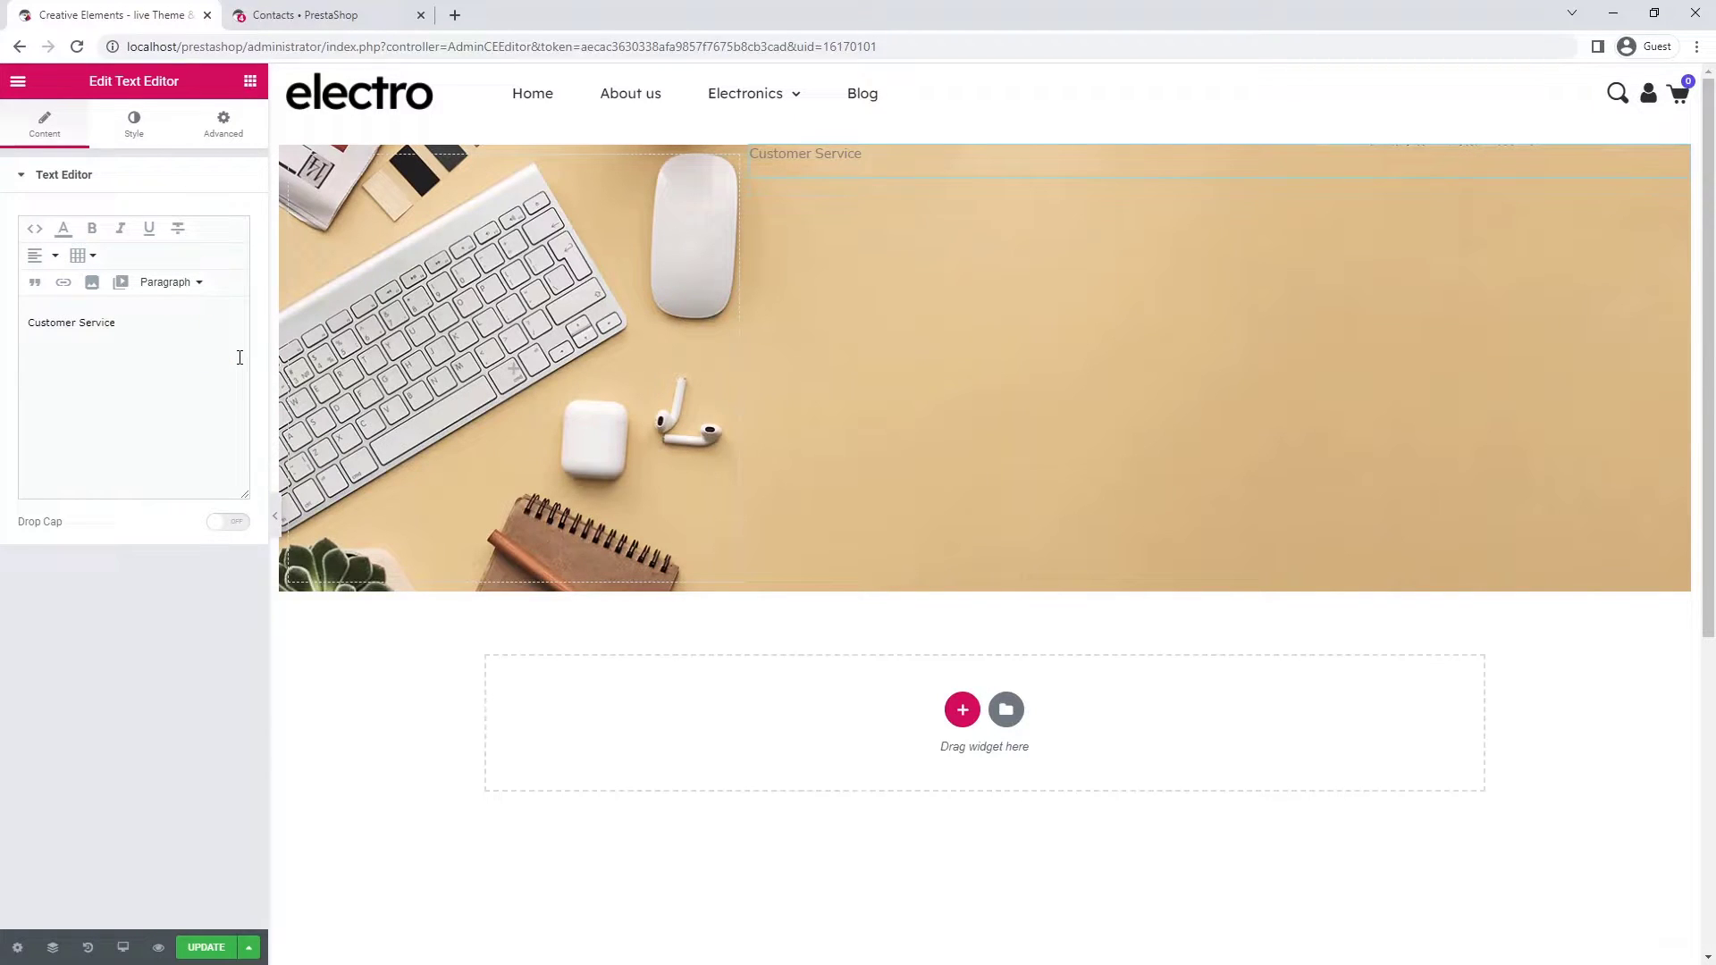
{"action": "left_click", "coordinate": [134, 125]}
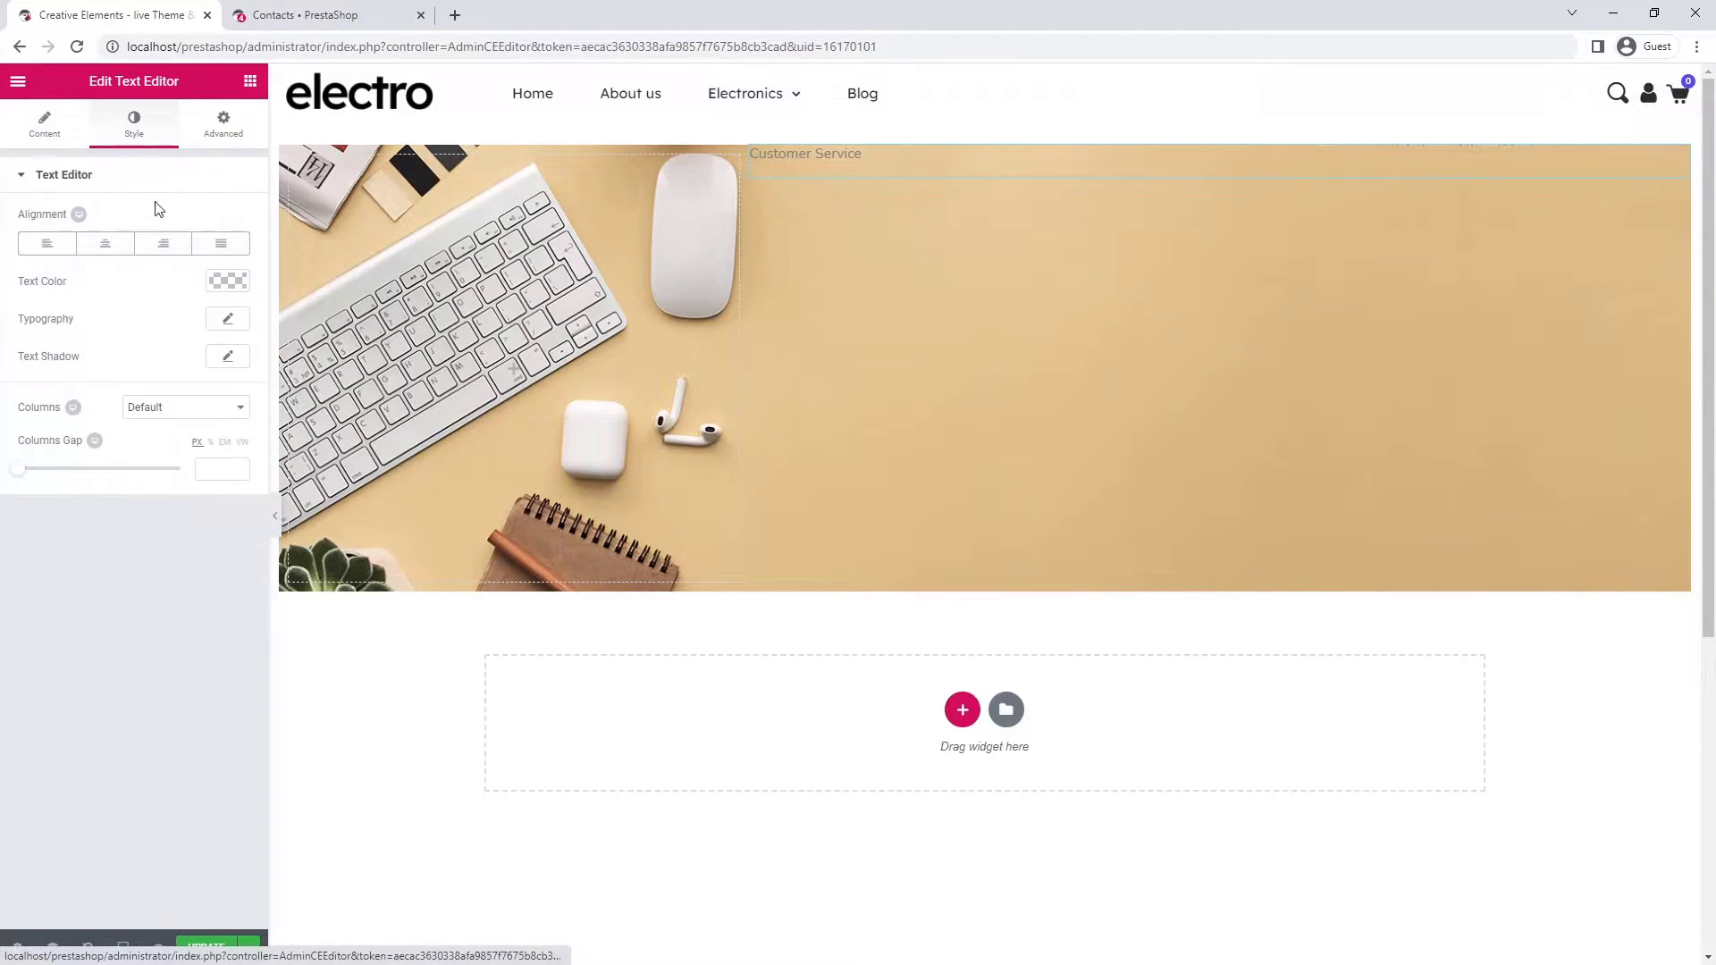
{"action": "left_click", "coordinate": [227, 281]}
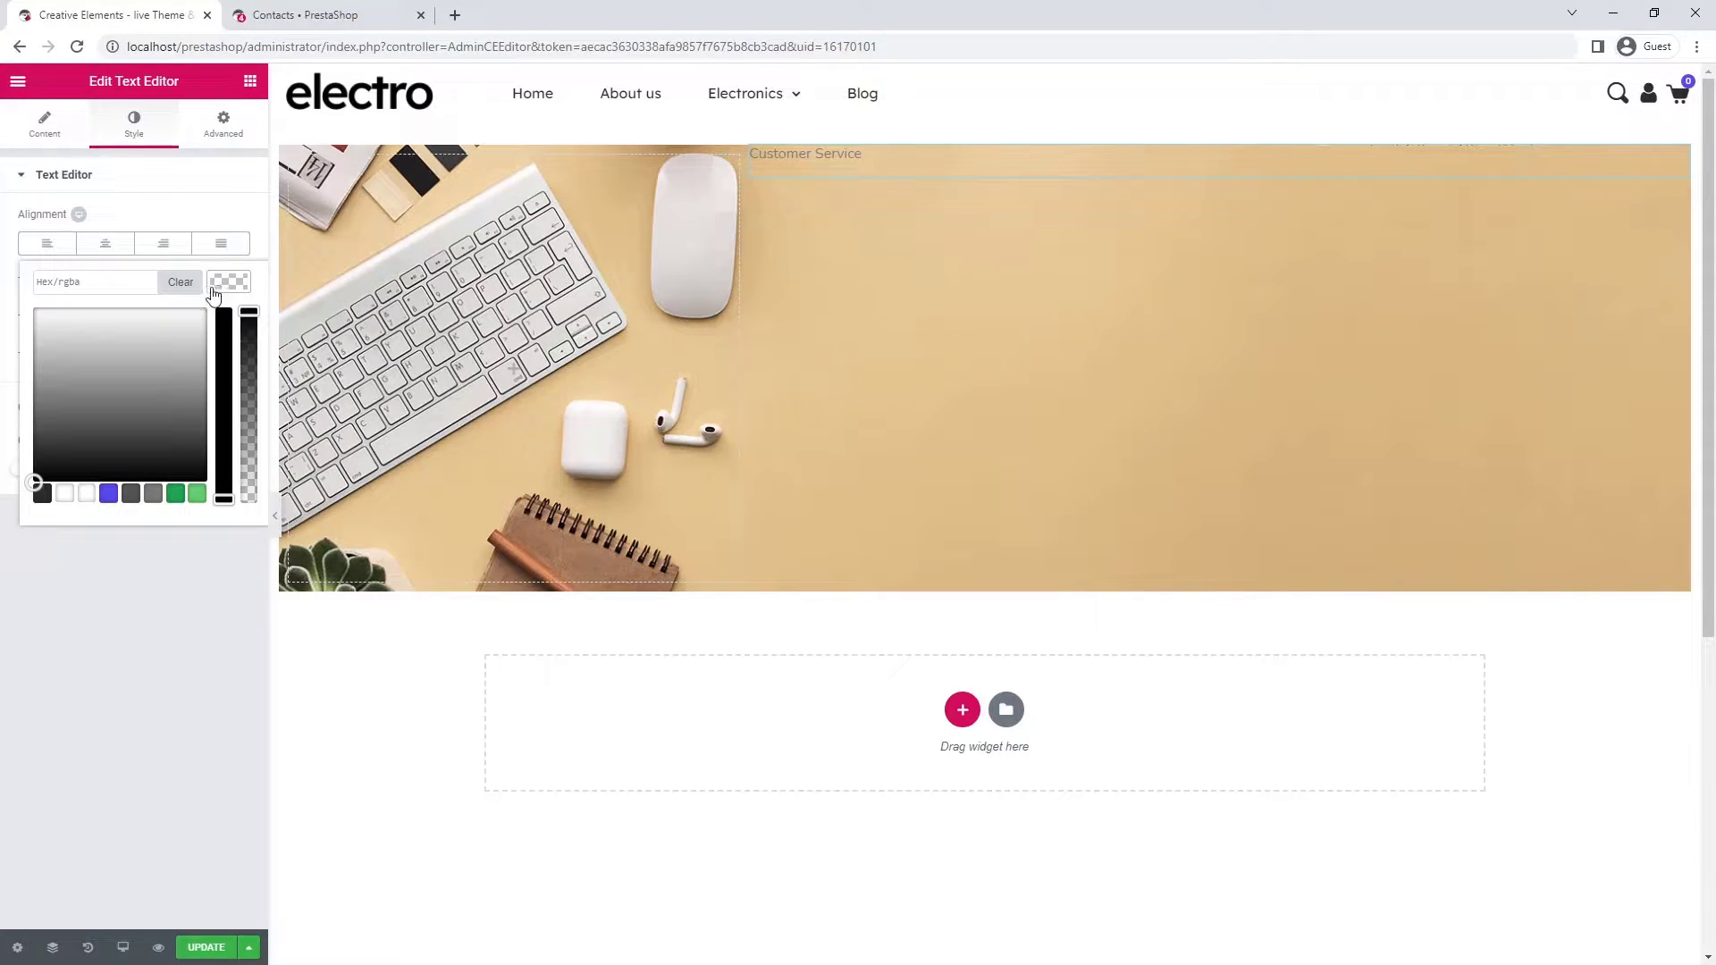
{"action": "left_click", "coordinate": [86, 493]}
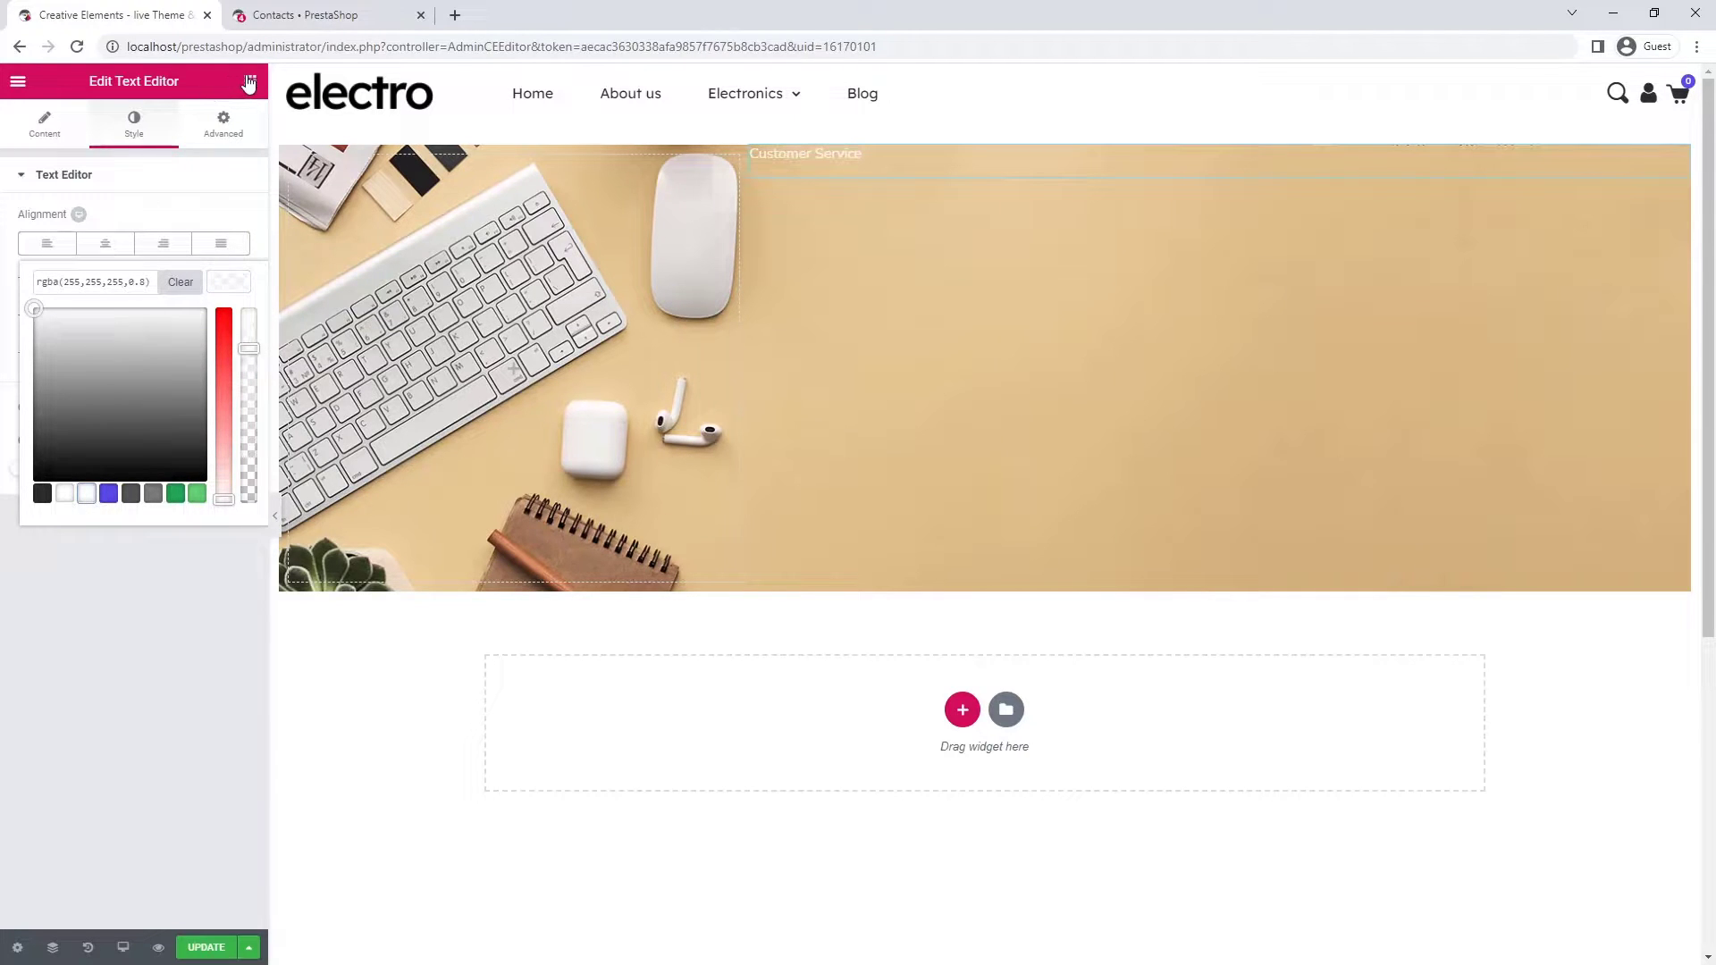
{"action": "left_click", "coordinate": [247, 81]}
{"action": "left_click_drag", "start_coordinate": [199, 219], "coordinate": [844, 172]}
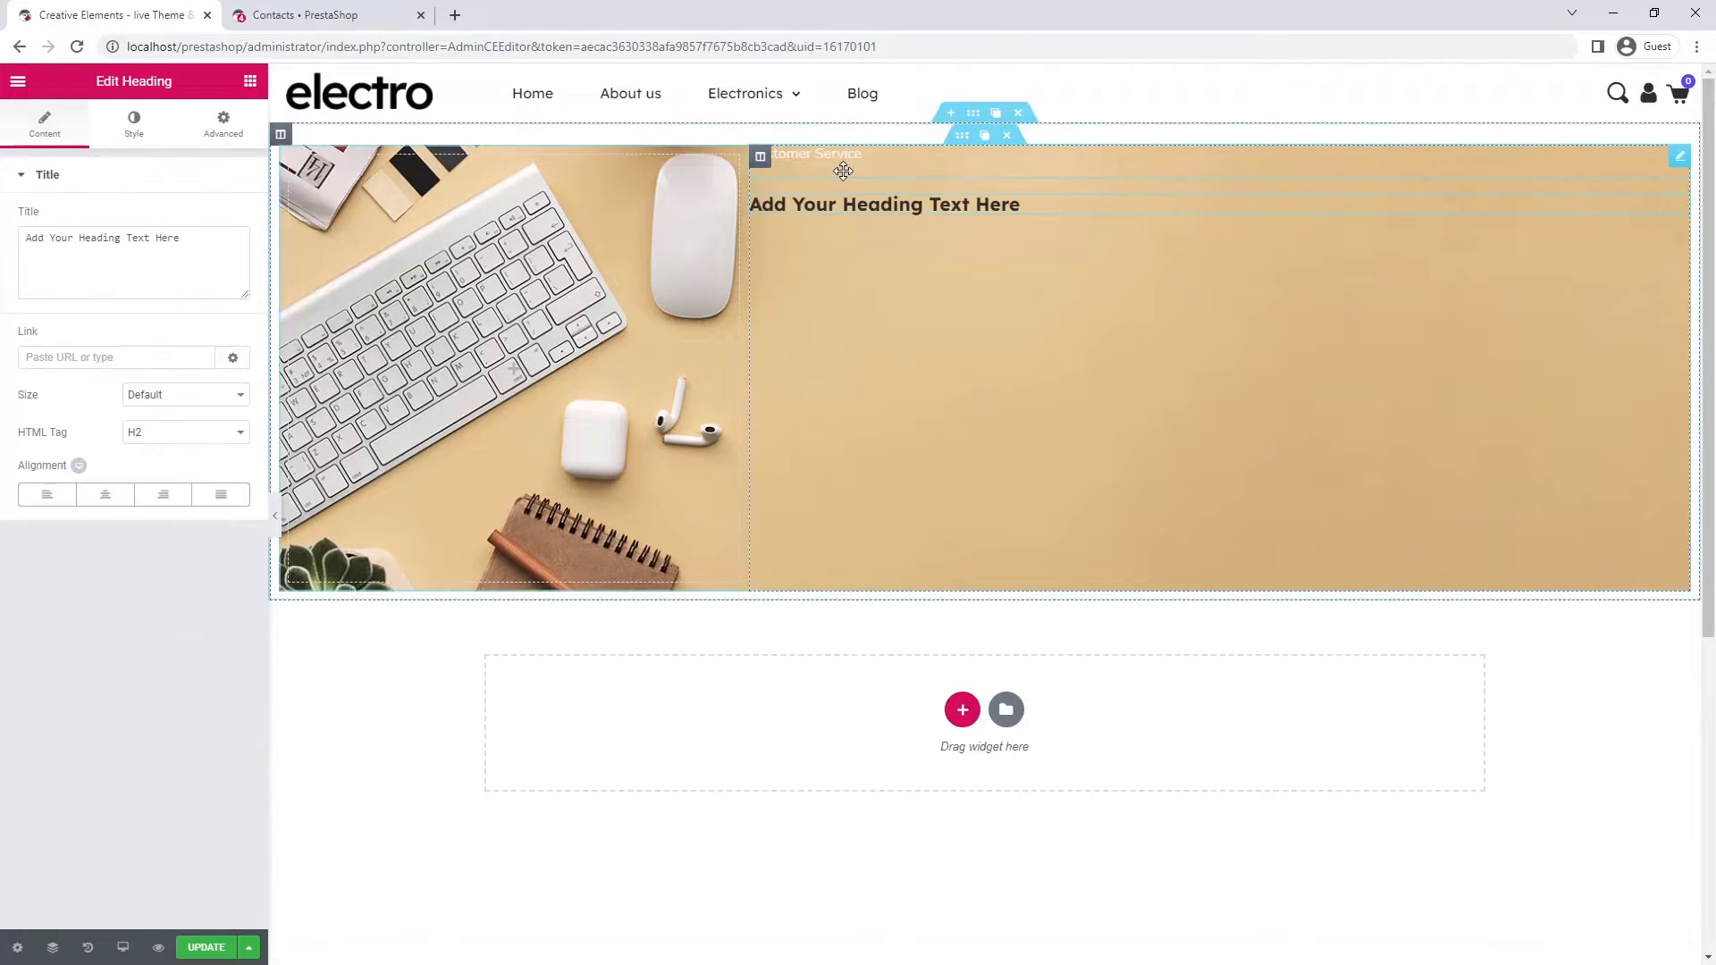
- Change the heading title to 'Contact us' in white
{"action": "left_click", "coordinate": [199, 233]}
{"action": "key", "text": "ctrl+a"}
{"action": "type", "text": "Contact us"}
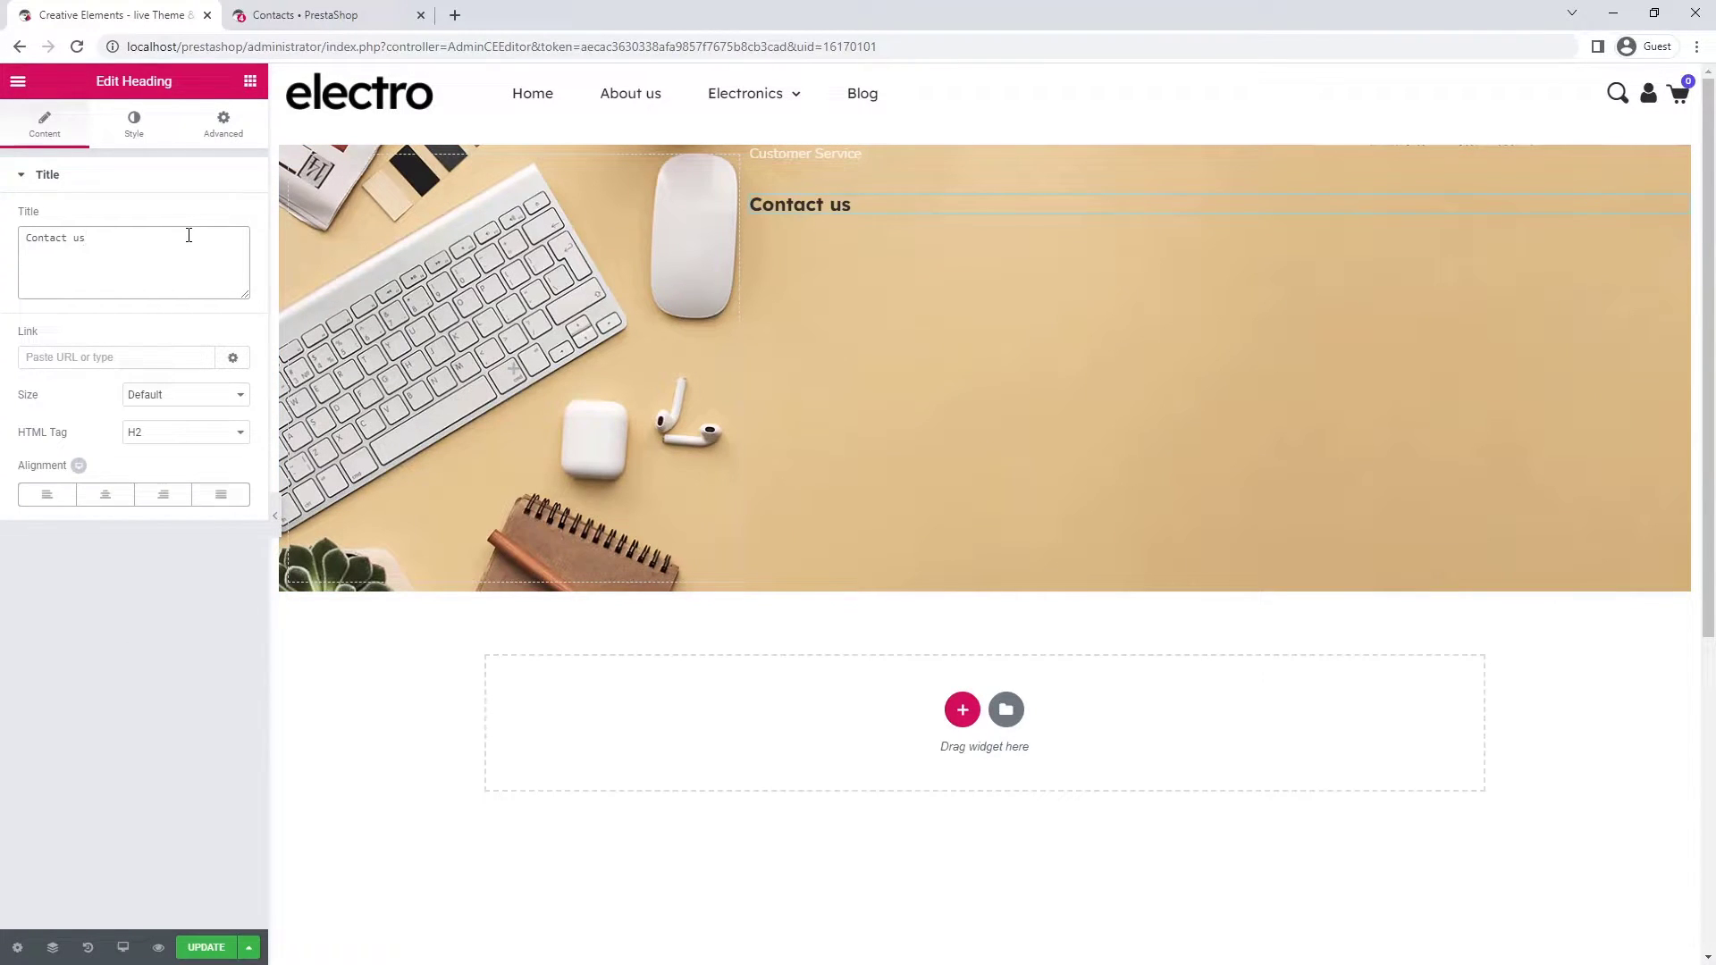
{"action": "left_click", "coordinate": [136, 126]}
{"action": "left_click", "coordinate": [229, 219]}
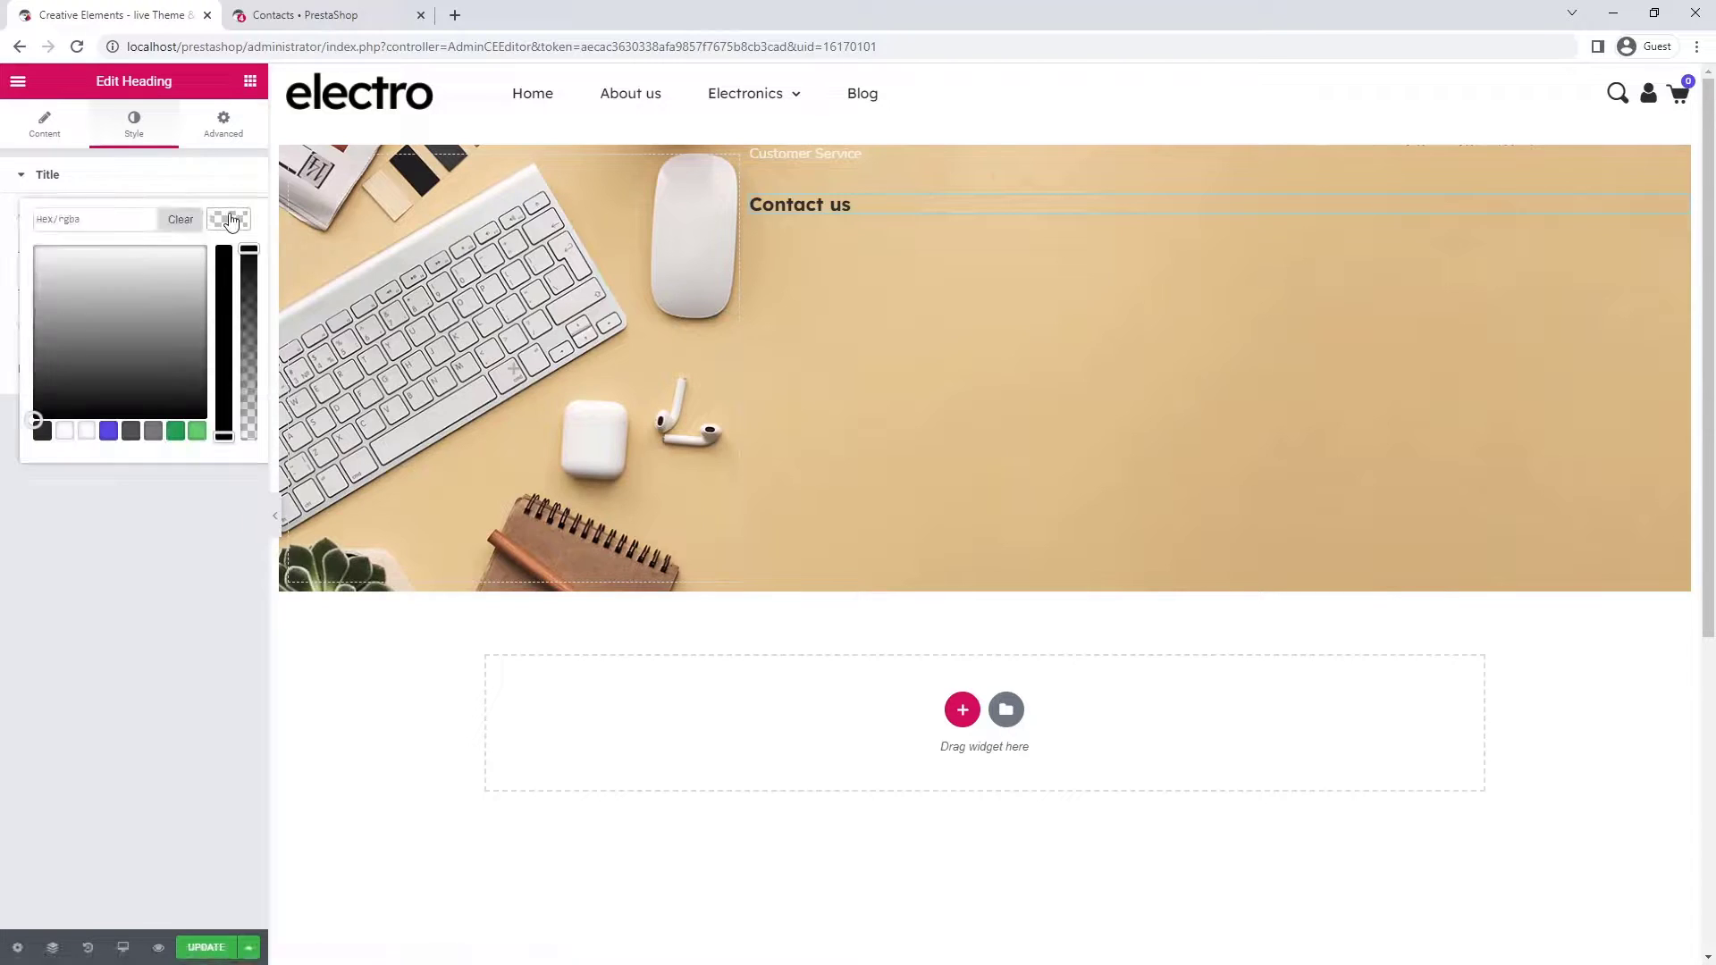
{"action": "left_click", "coordinate": [64, 430]}
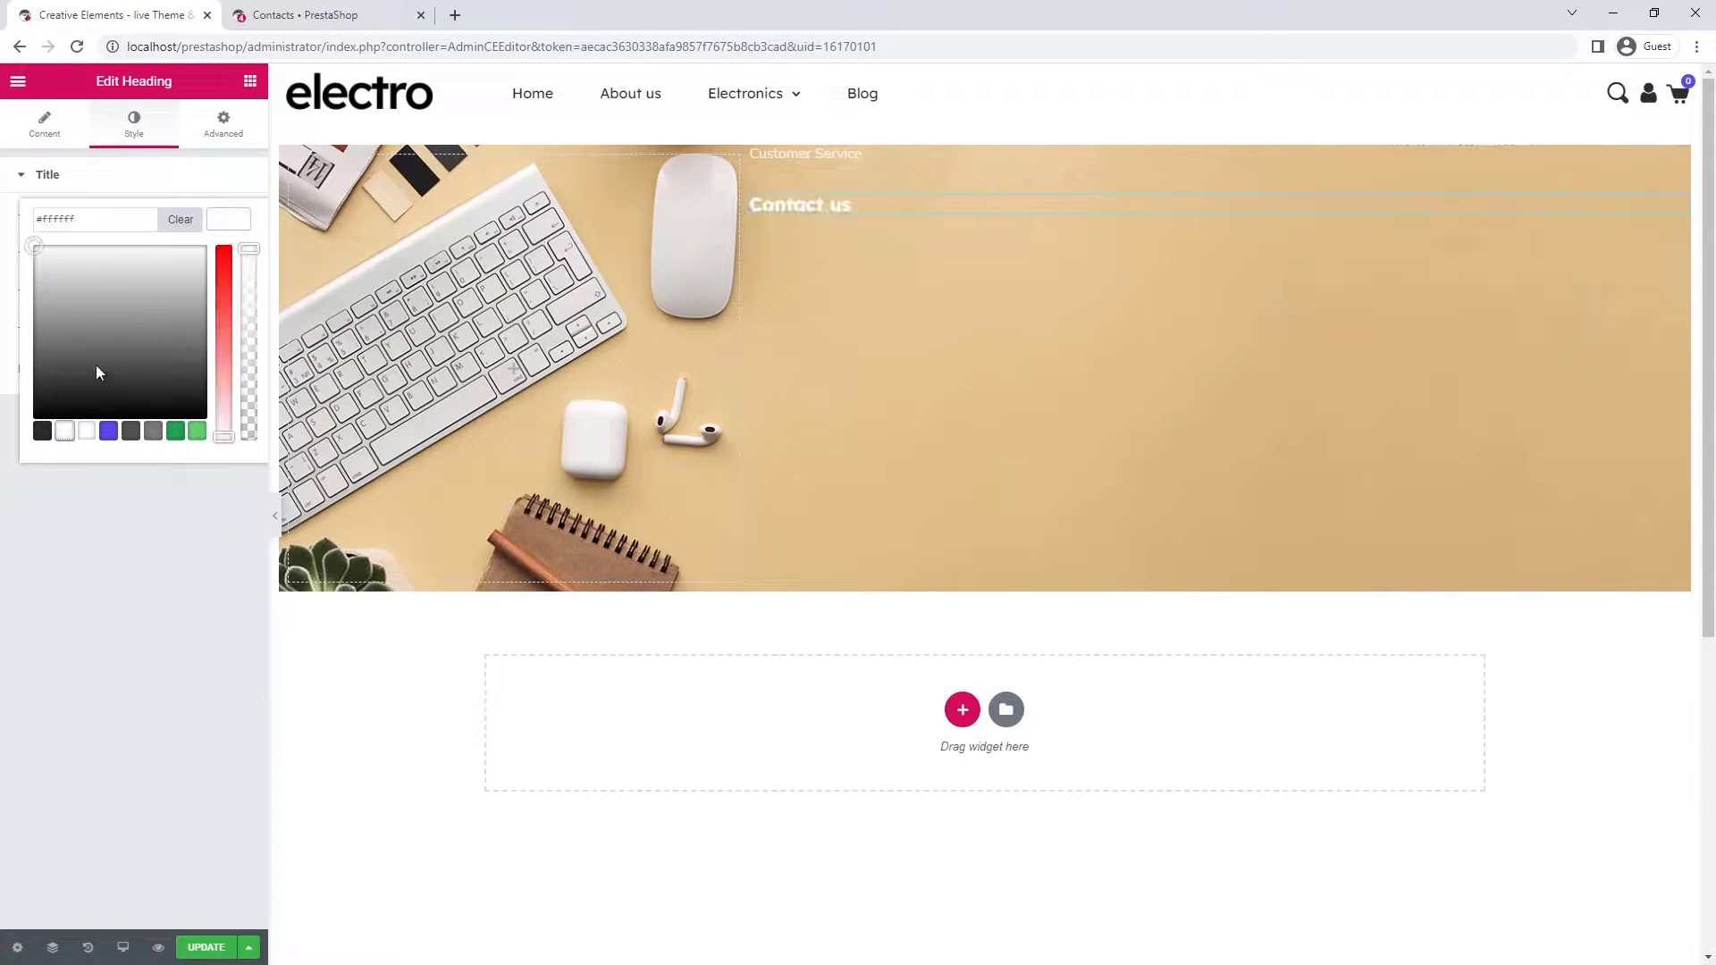
{"action": "left_click", "coordinate": [232, 219]}
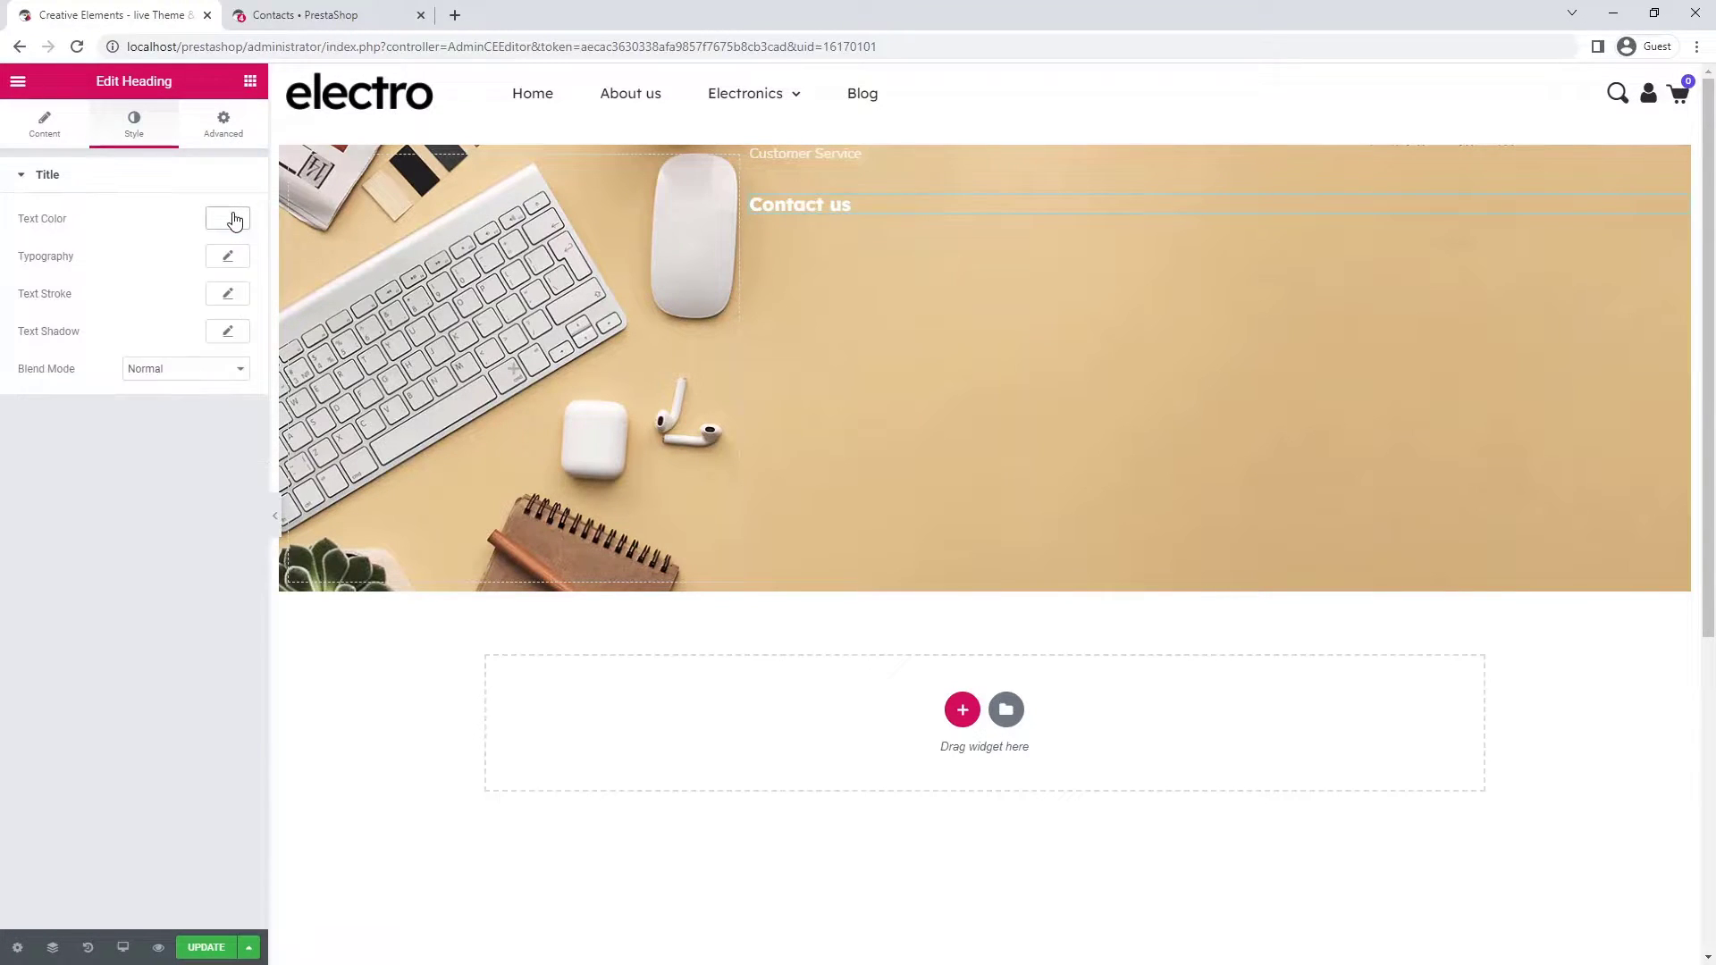
- Set the heading typography to size 38 with a 1.4 line height
{"action": "left_click", "coordinate": [228, 256]}
{"action": "type", "text": "38"}
{"action": "left_click", "coordinate": [206, 581]}
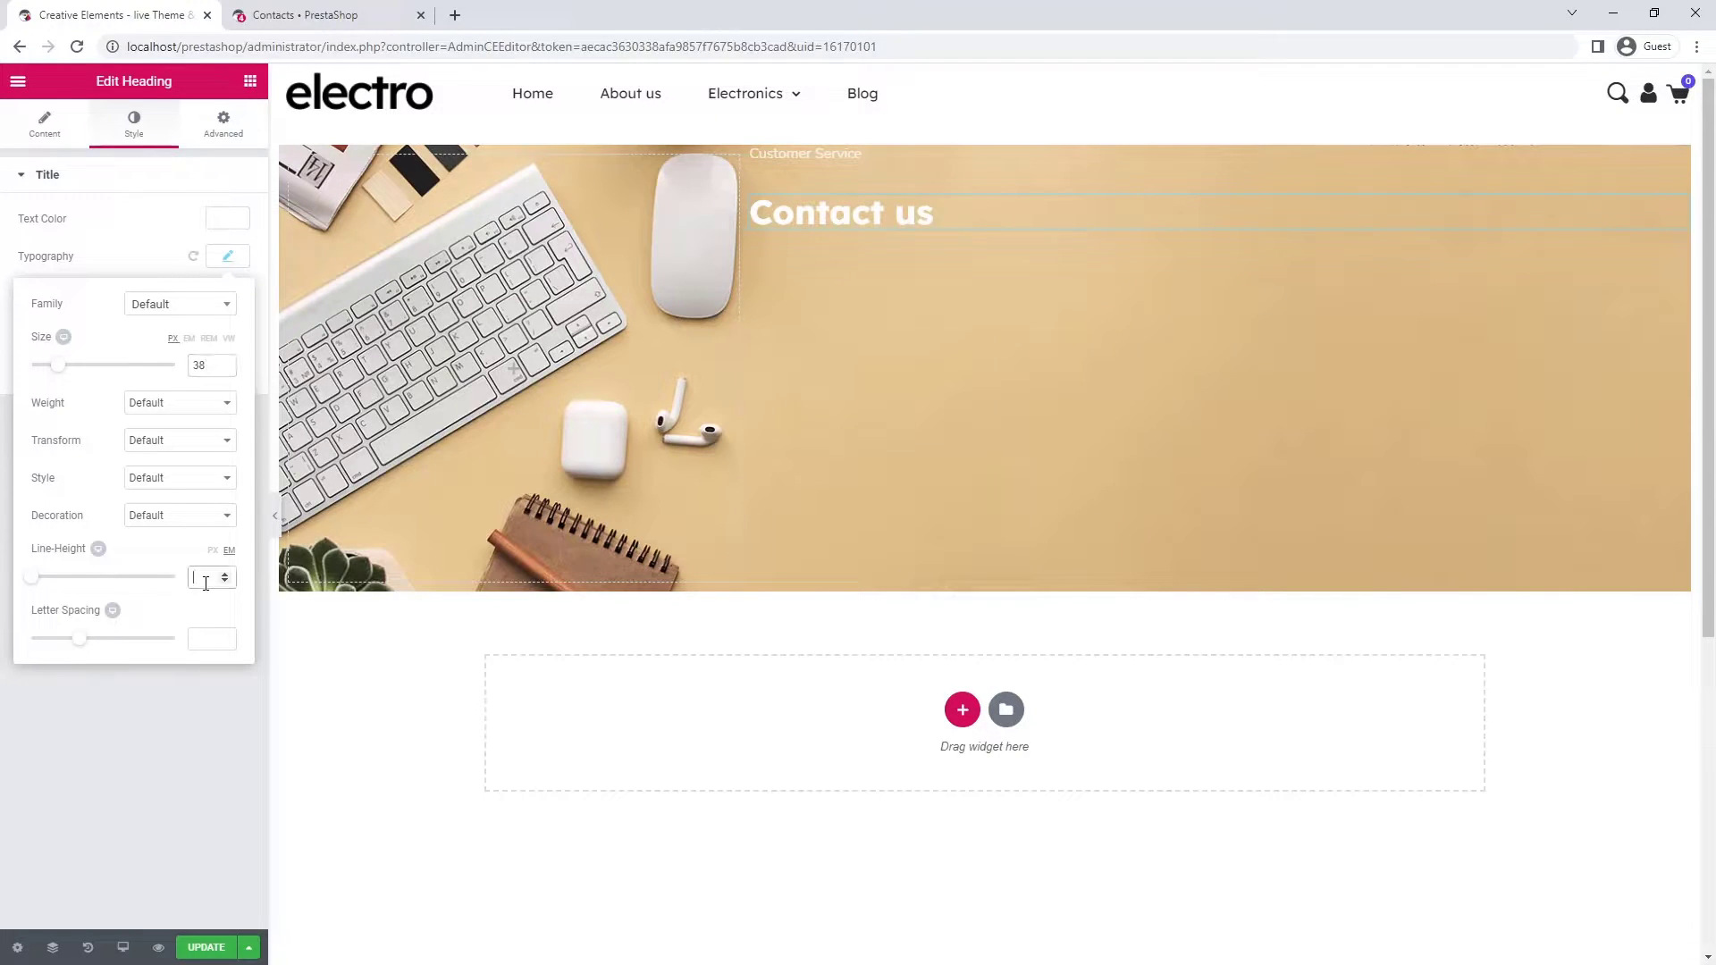
{"action": "type", "text": "1.4"}
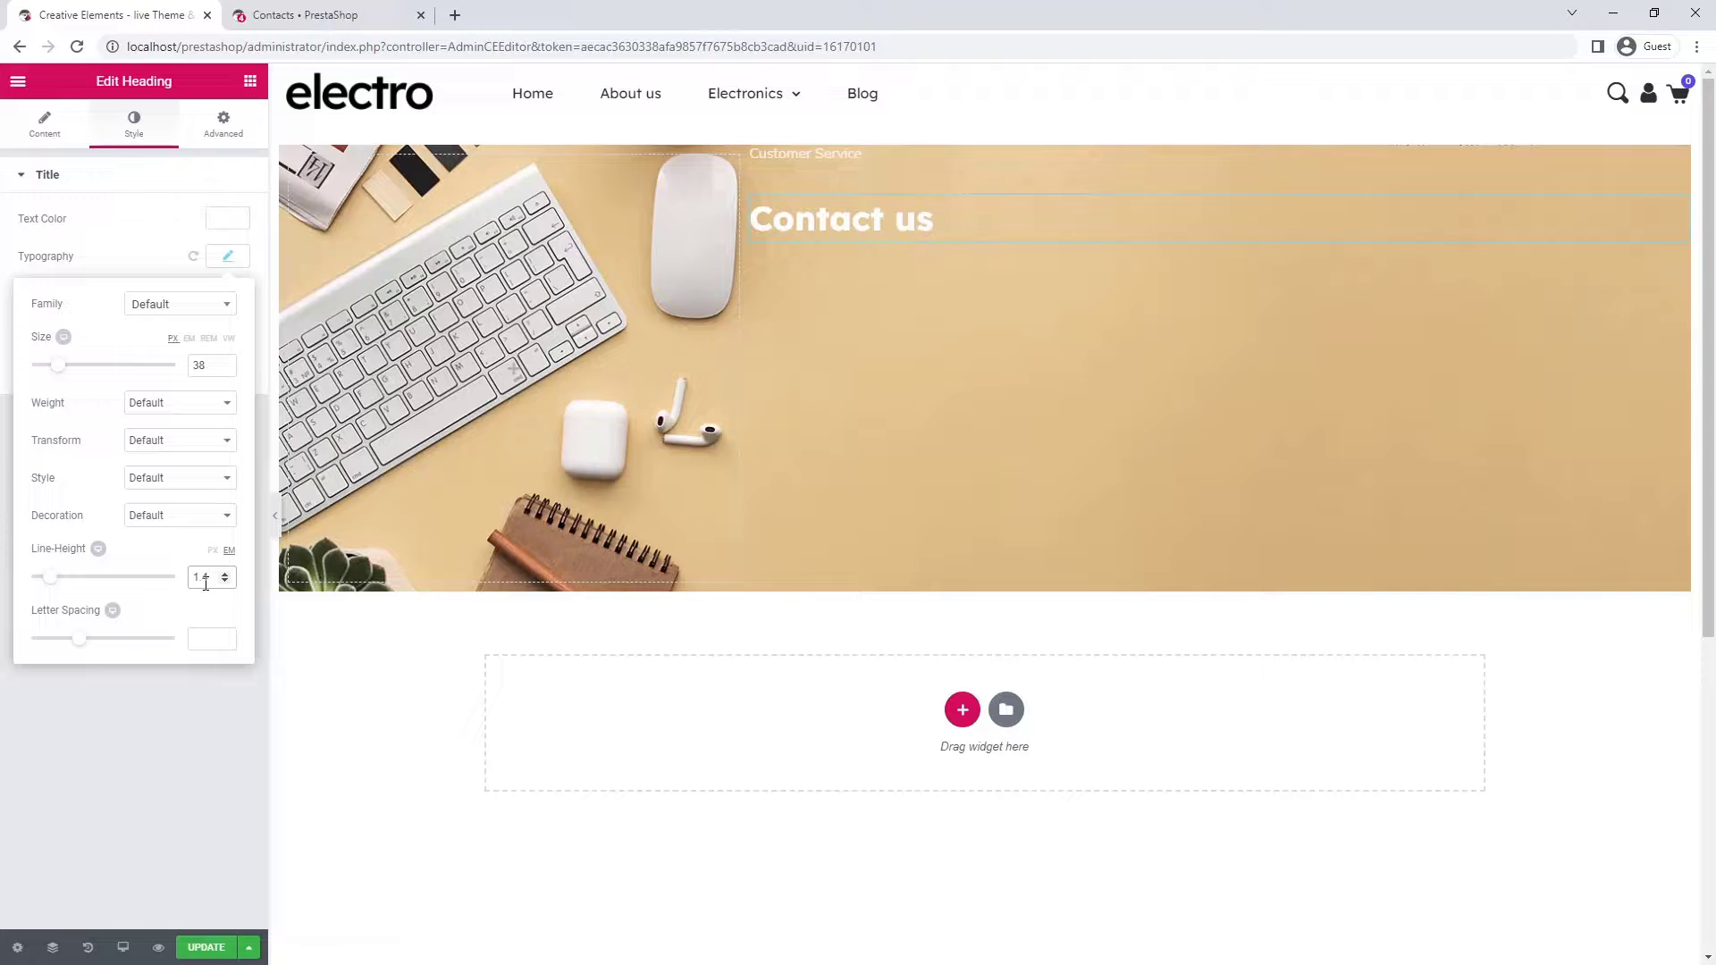
{"action": "left_click", "coordinate": [221, 256]}
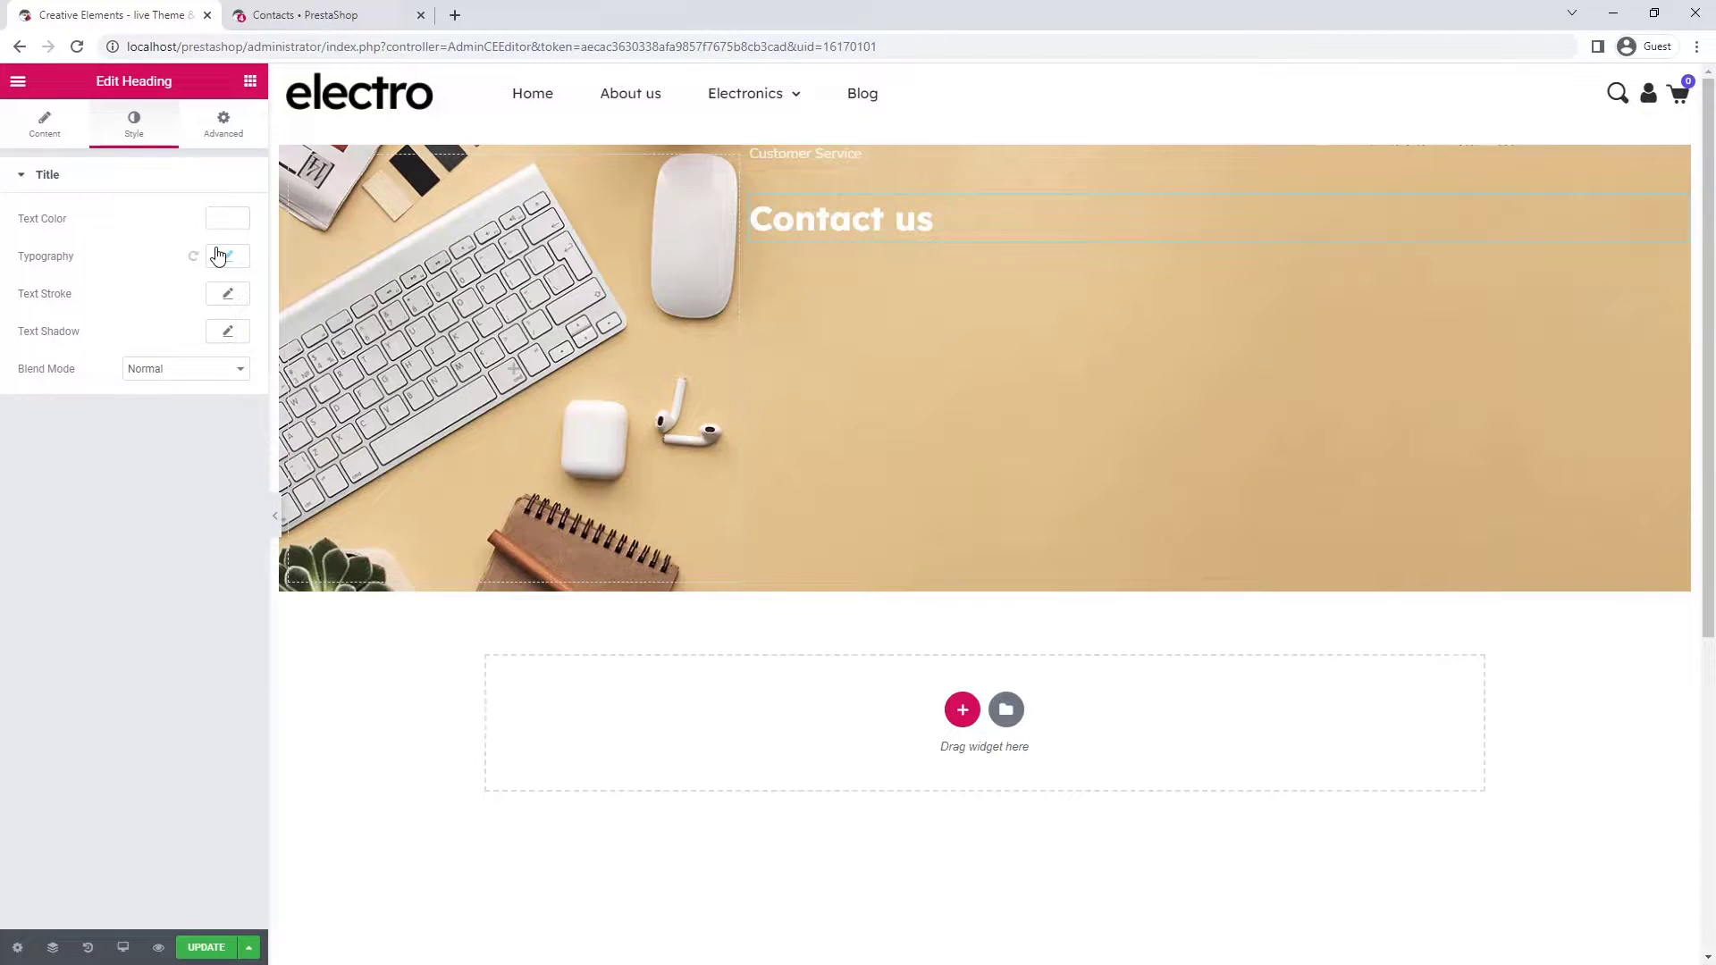
- Give the heading a translucent brown text shadow with blur 28 and vertical offset 10
{"action": "left_click", "coordinate": [227, 335]}
{"action": "left_click", "coordinate": [214, 378]}
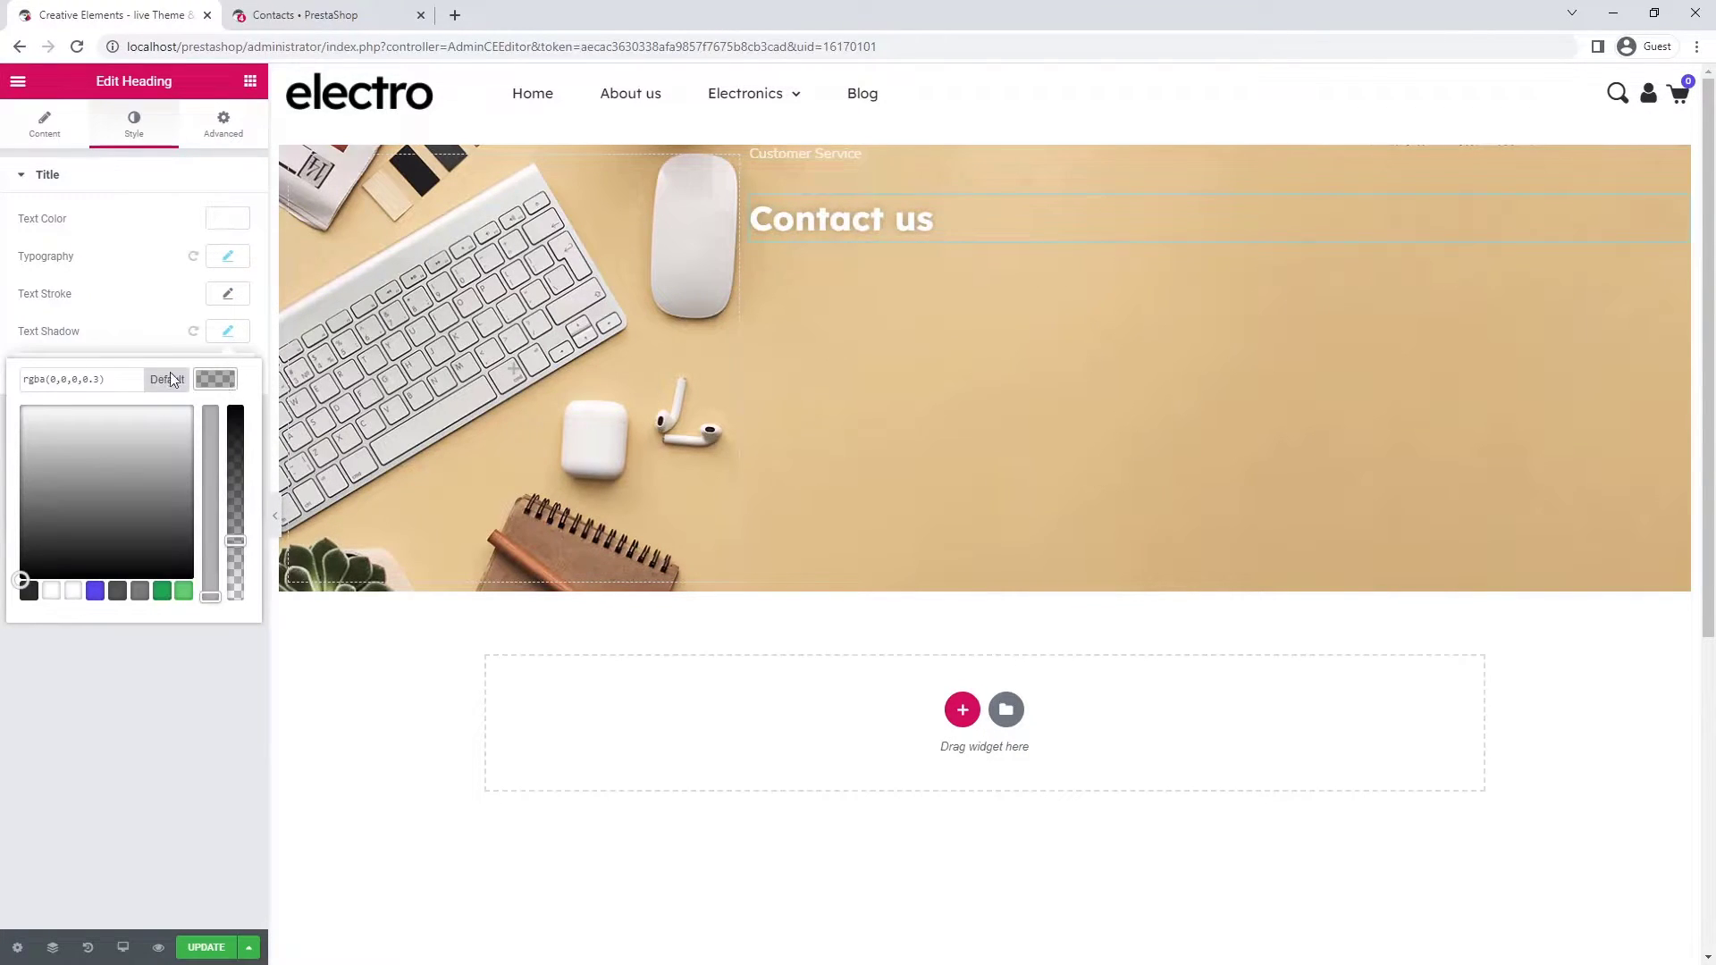
{"action": "left_click", "coordinate": [102, 380]}
{"action": "key", "text": "ctrl+a"}
{"action": "type", "text": "rgba(150,100,63,0.36)"}
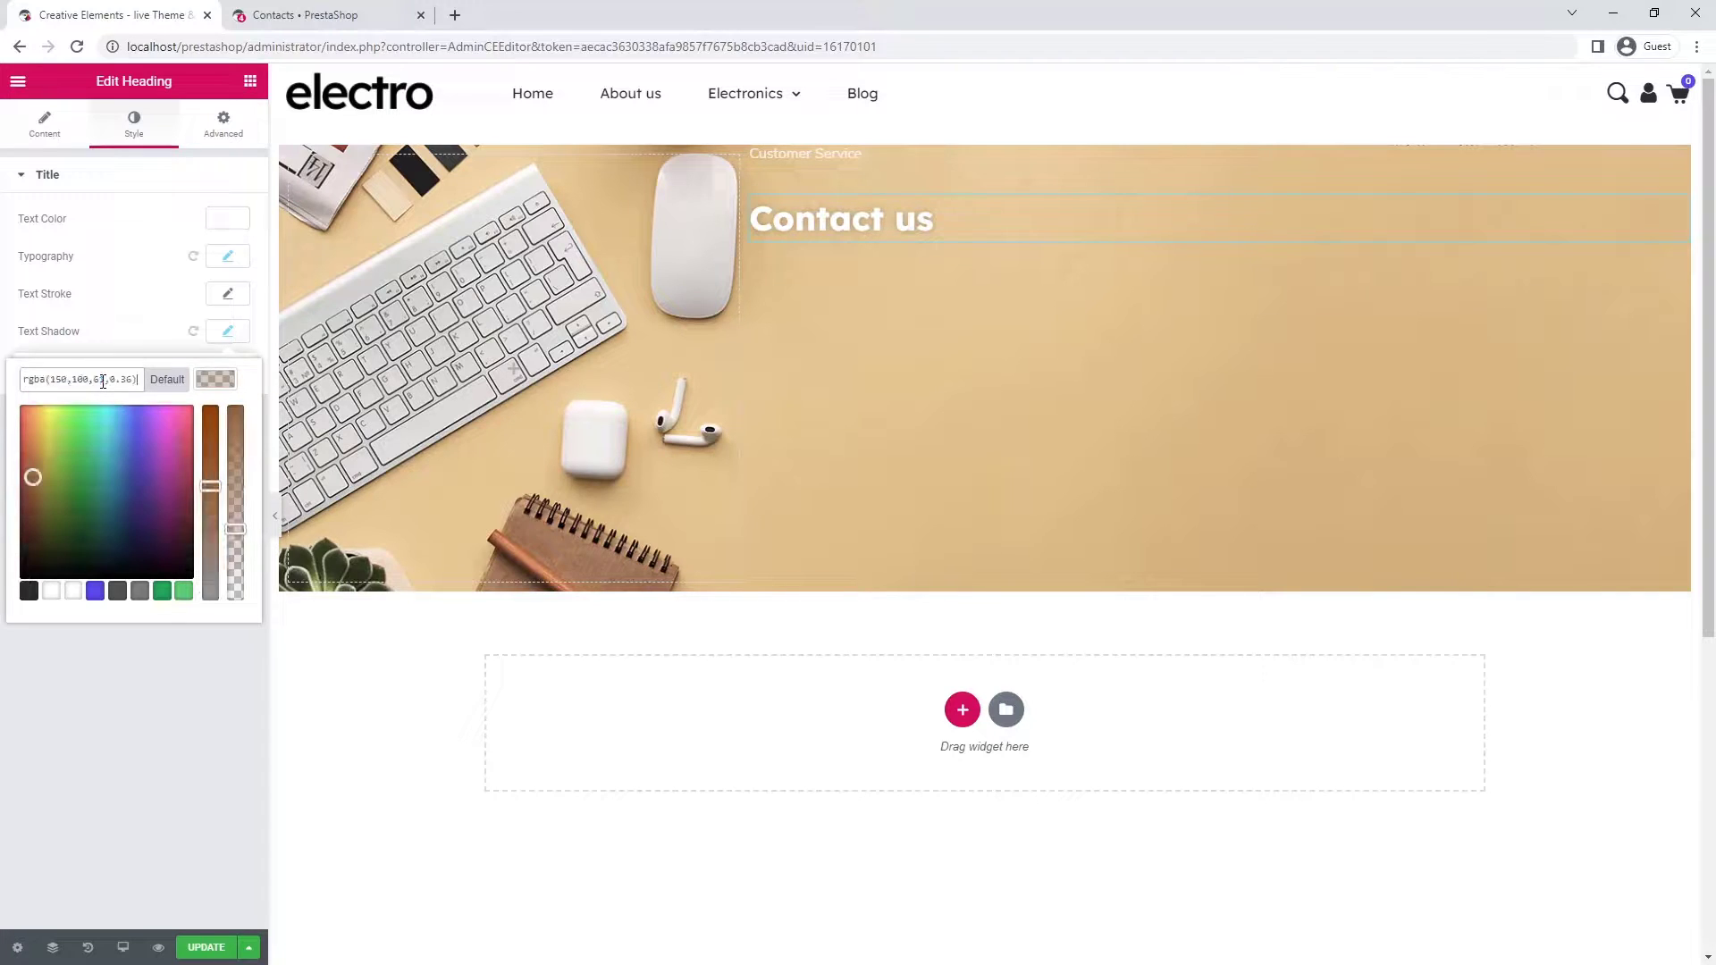
{"action": "left_click", "coordinate": [213, 386]}
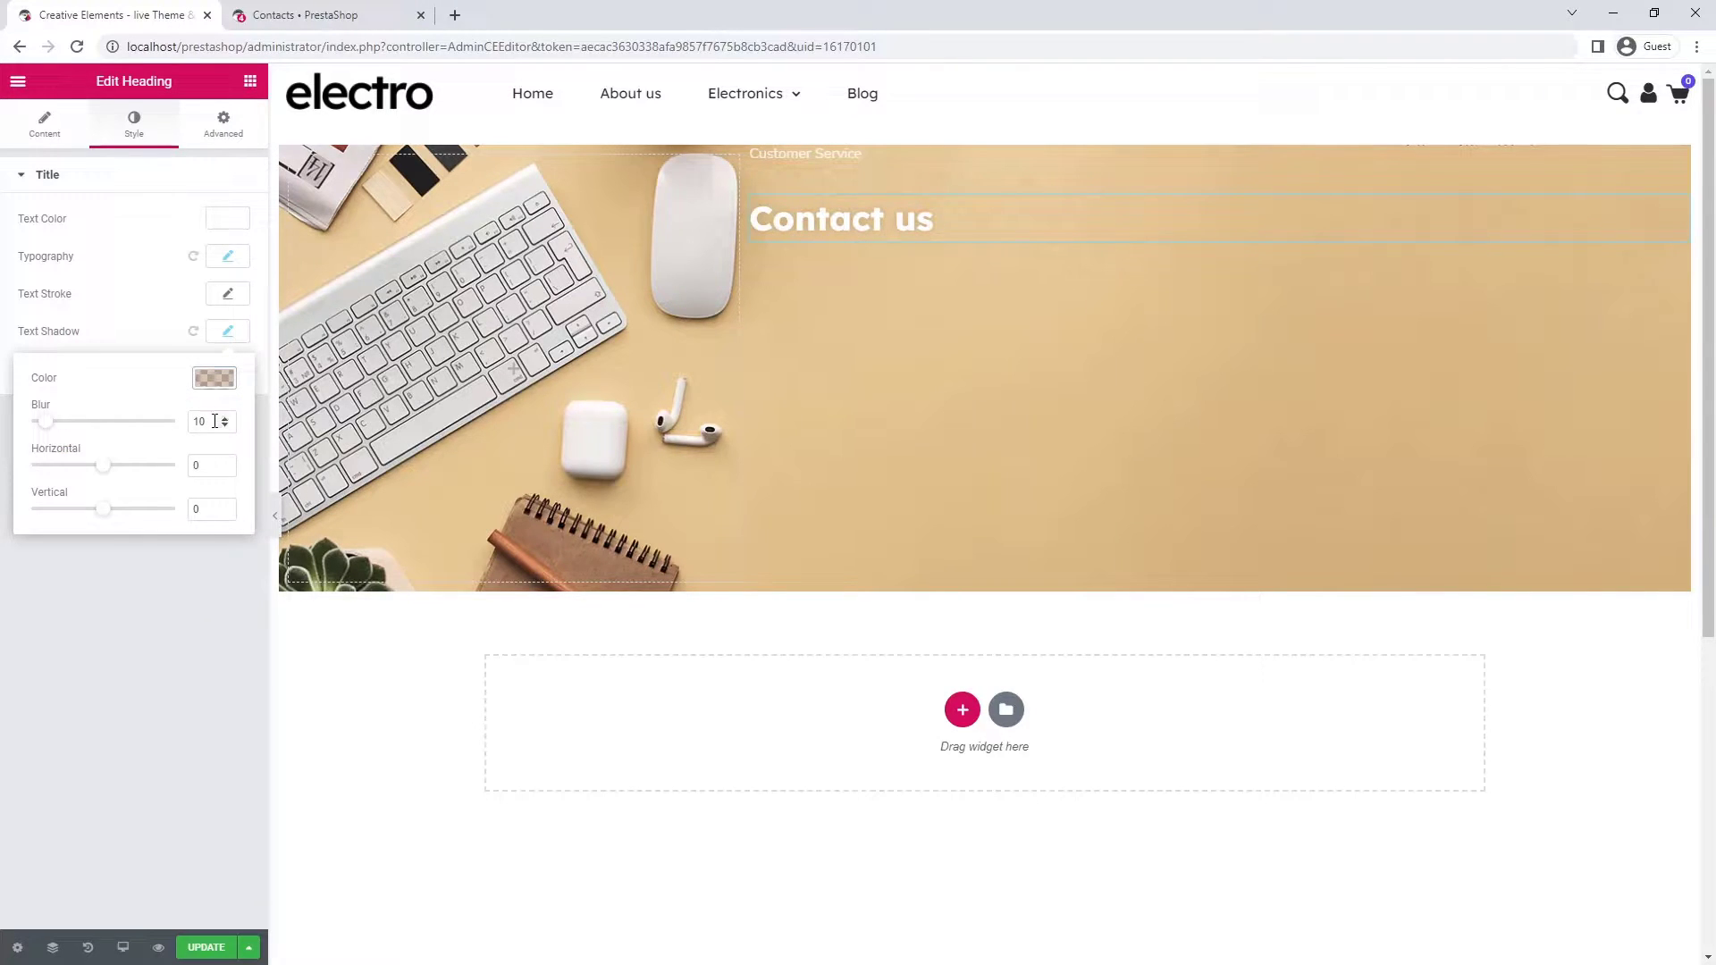
{"action": "left_click_drag", "start_coordinate": [214, 421], "coordinate": [188, 424]}
{"action": "left_click", "coordinate": [194, 517]}
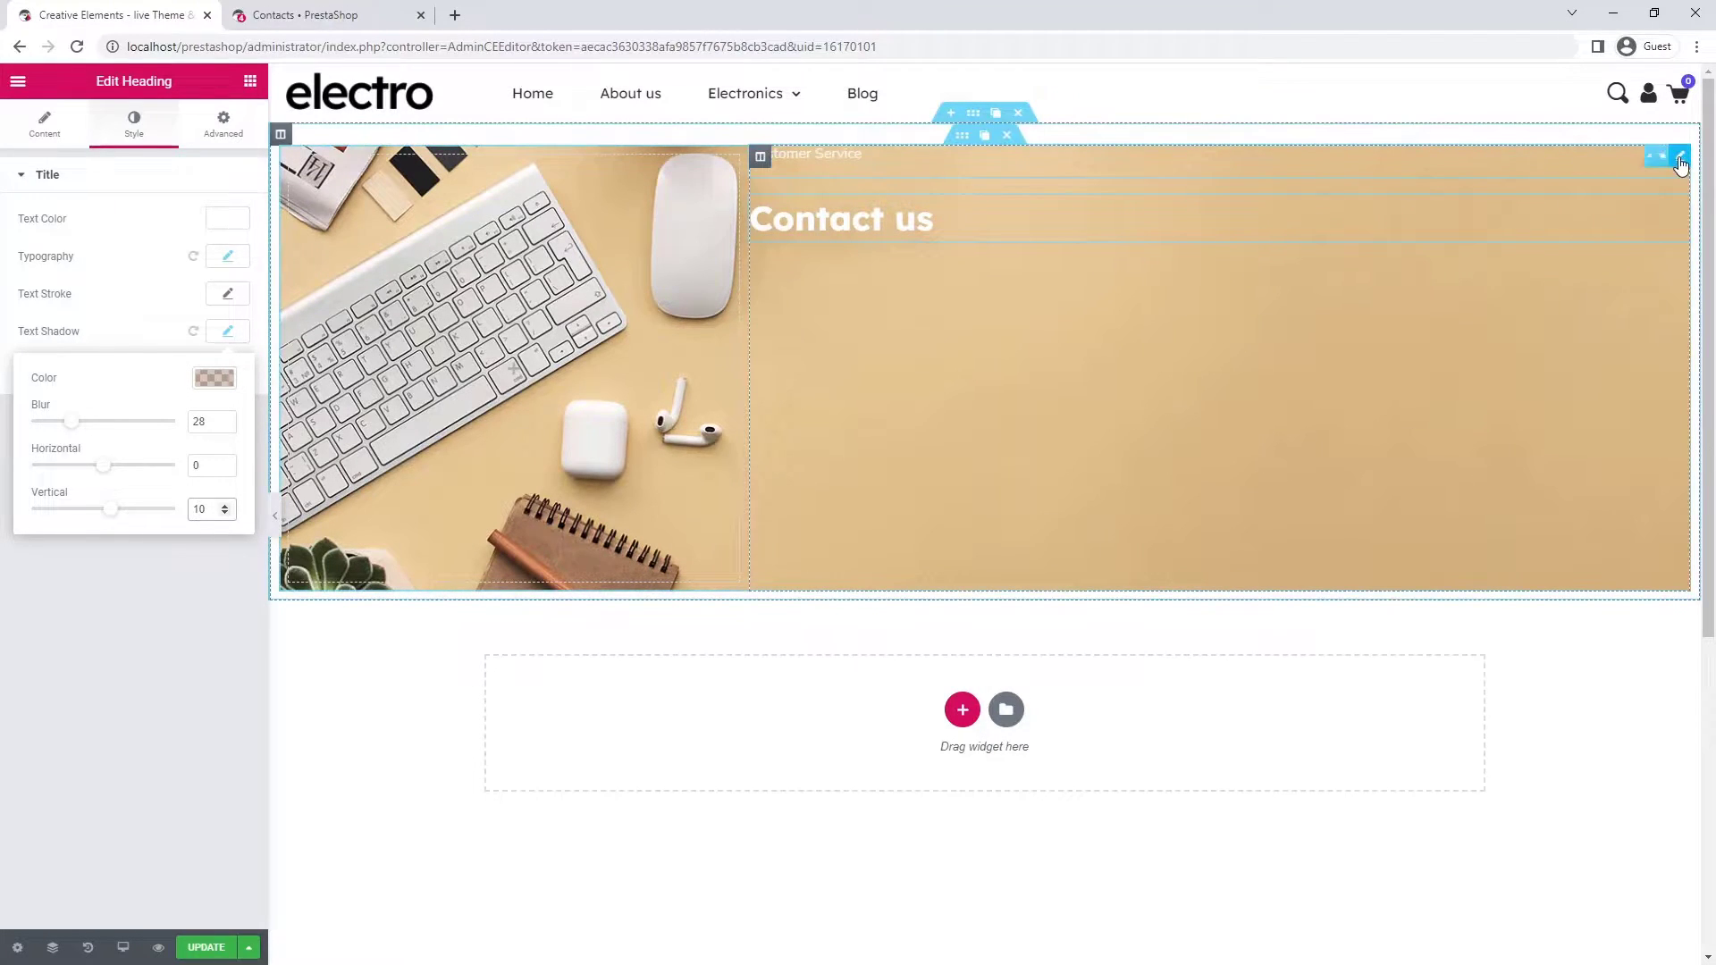
- Duplicate the Customer Service text under the heading and replace it with the welcome paragraph
{"action": "left_click", "coordinate": [1659, 158]}
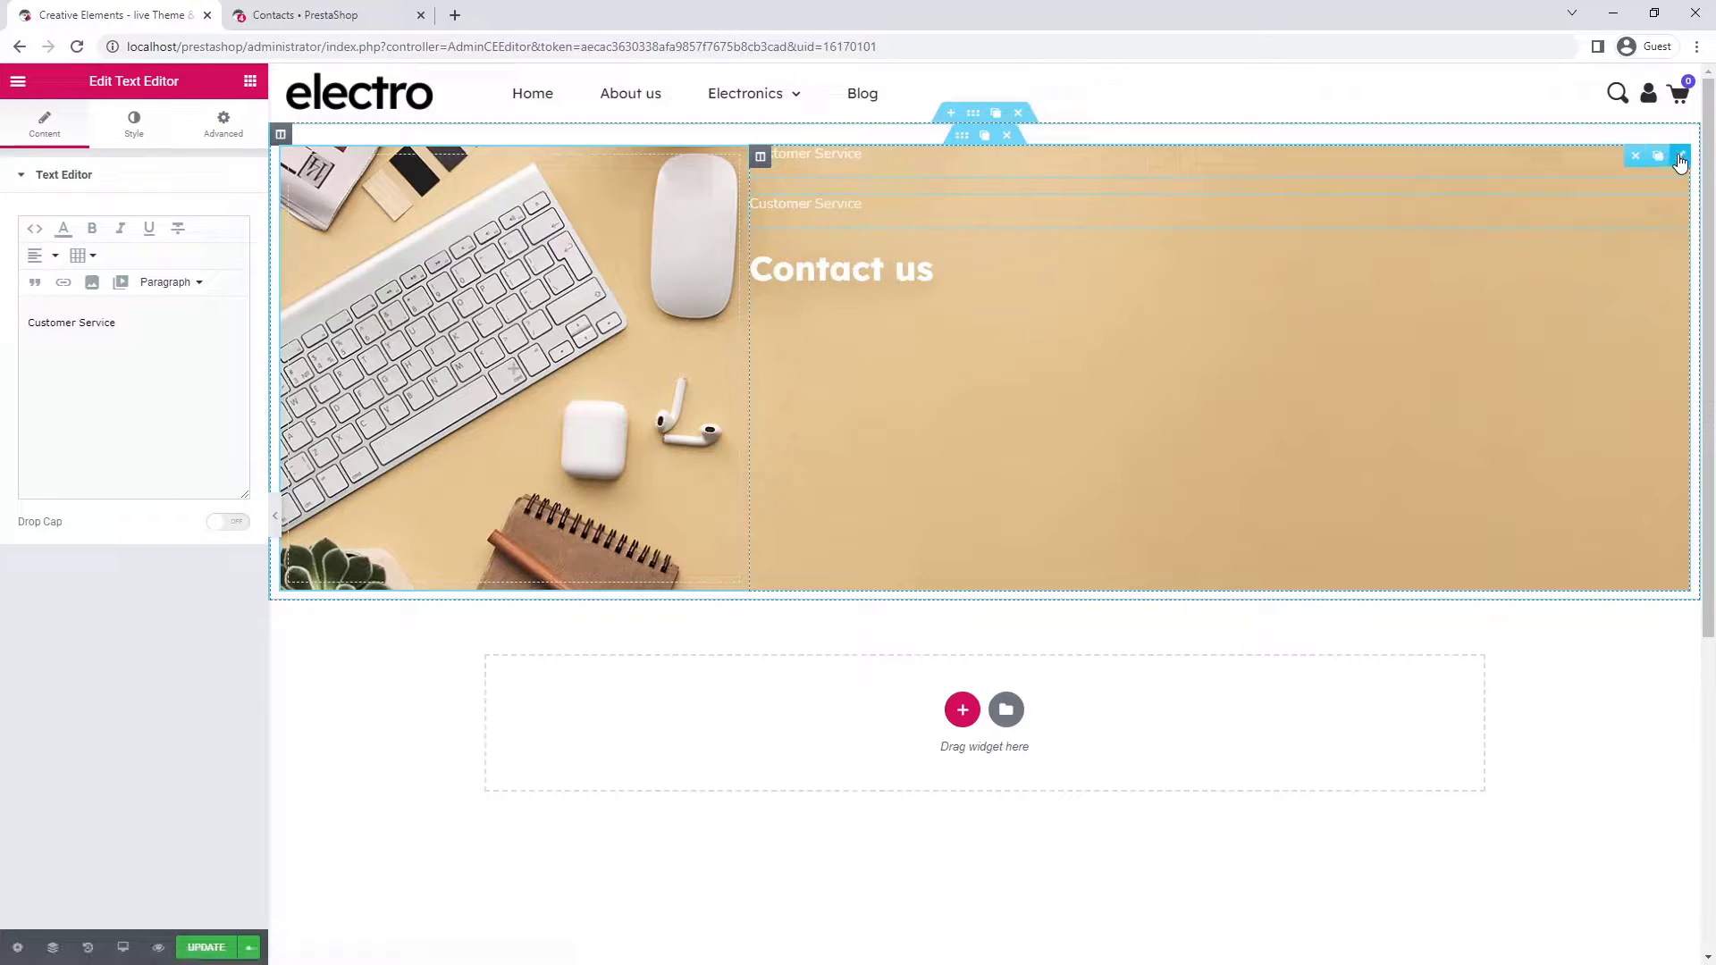
{"action": "left_click_drag", "start_coordinate": [1669, 164], "coordinate": [891, 261]}
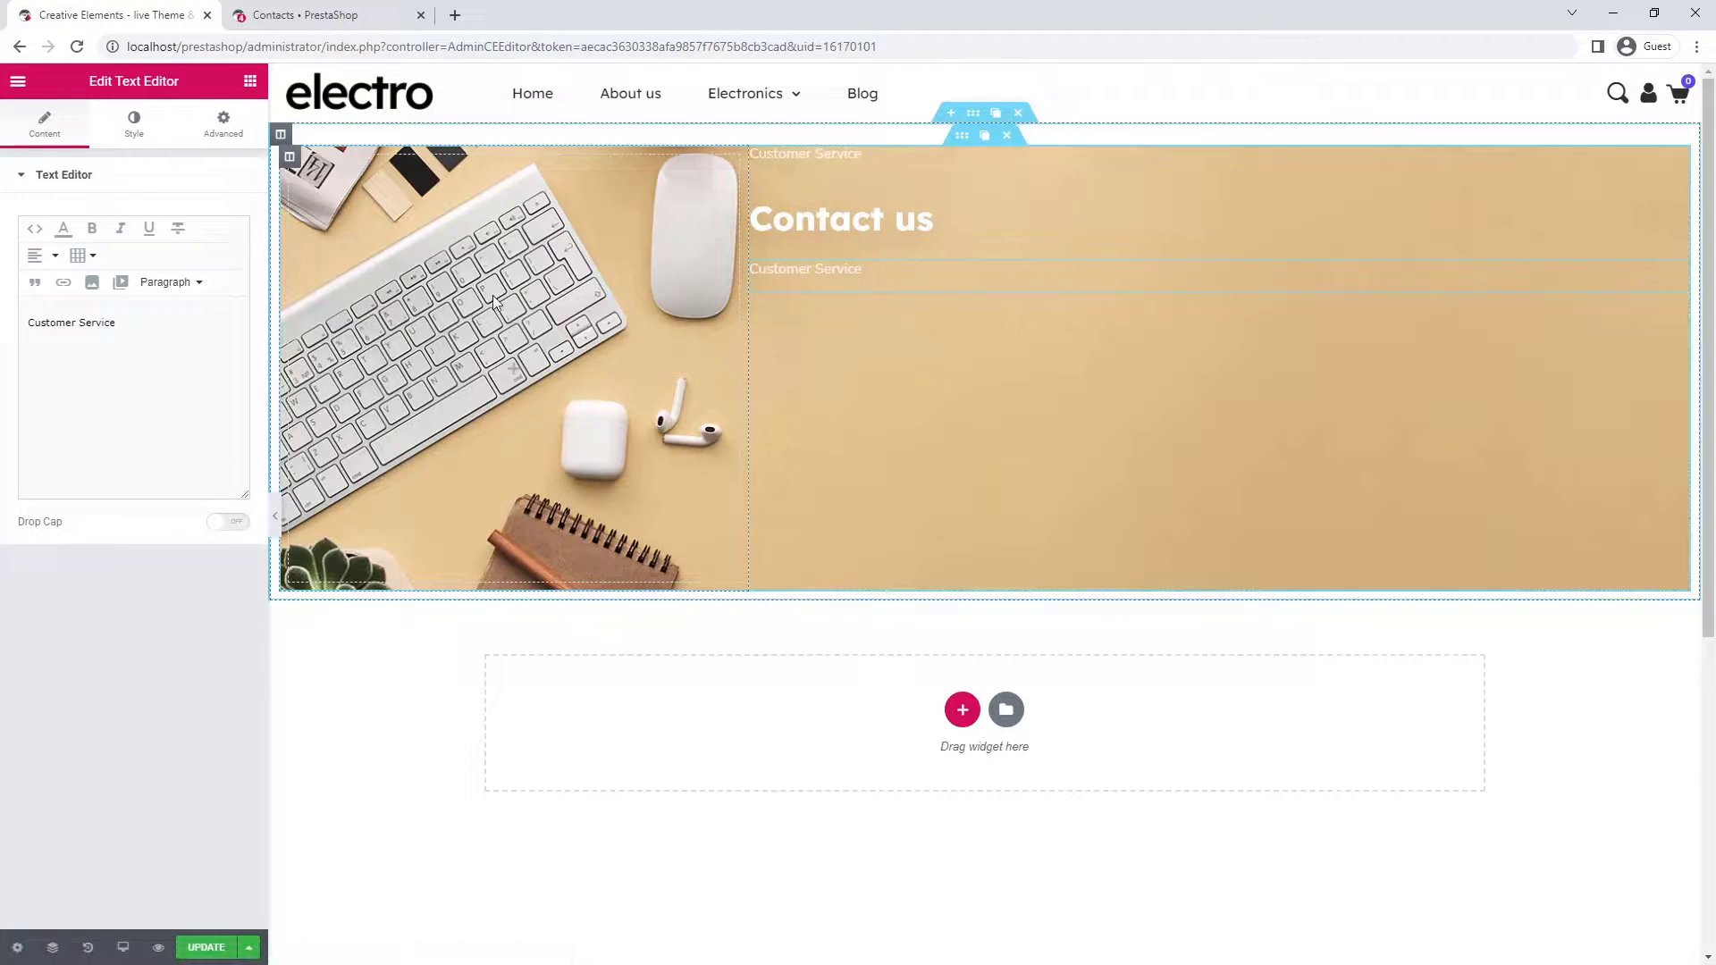
{"action": "triple_click", "coordinate": [125, 324]}
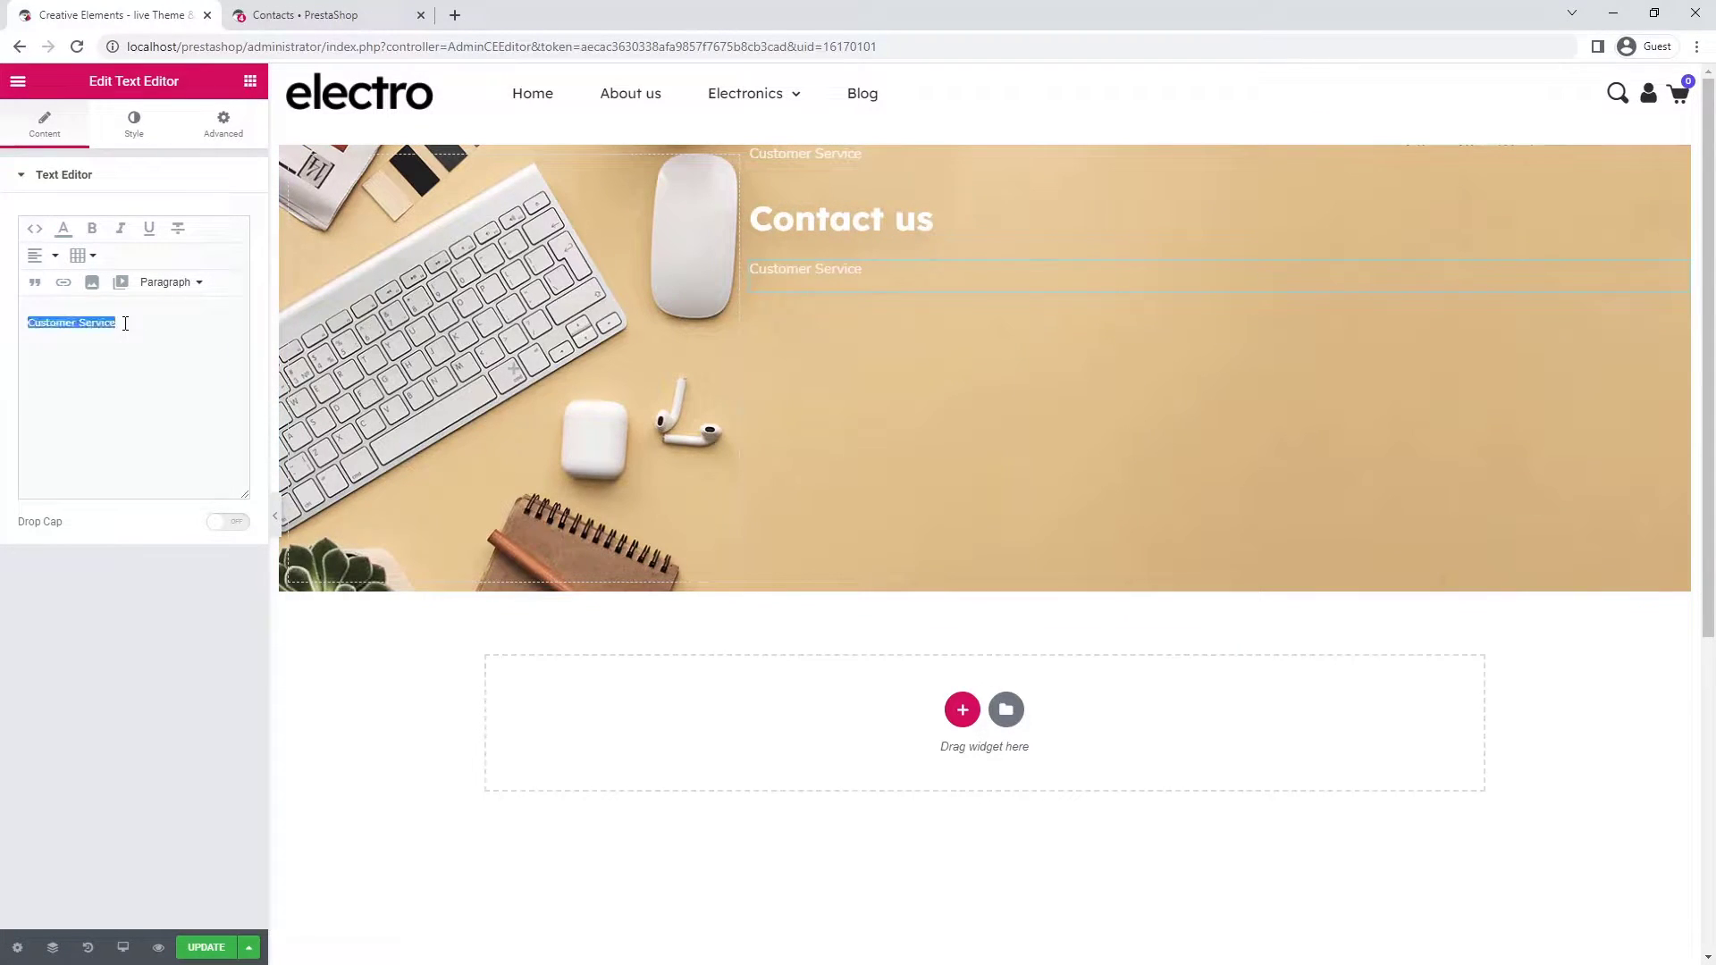
{"action": "type", "text": "Welcome to the Electro Help Center! I am text block. Click edit button to change this text. Lorem ipsum dolor sit amet, consectetur adipiscing elit."}
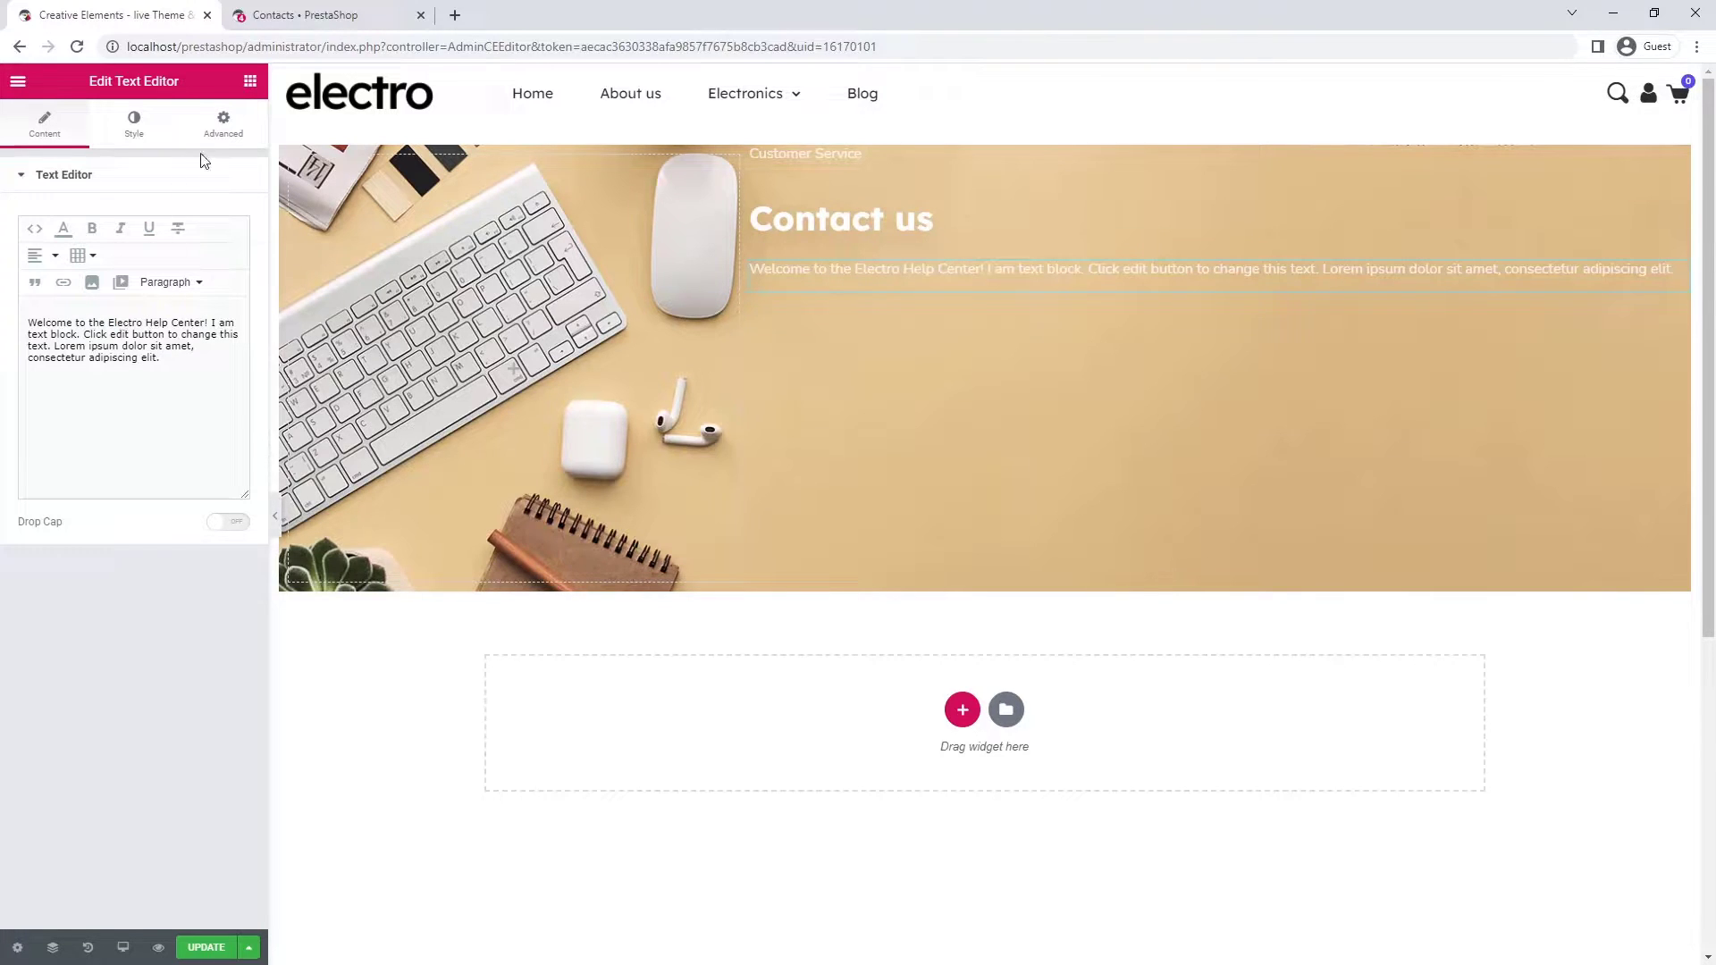
- Set the welcome paragraph to a custom width of 80%
{"action": "left_click", "coordinate": [224, 134]}
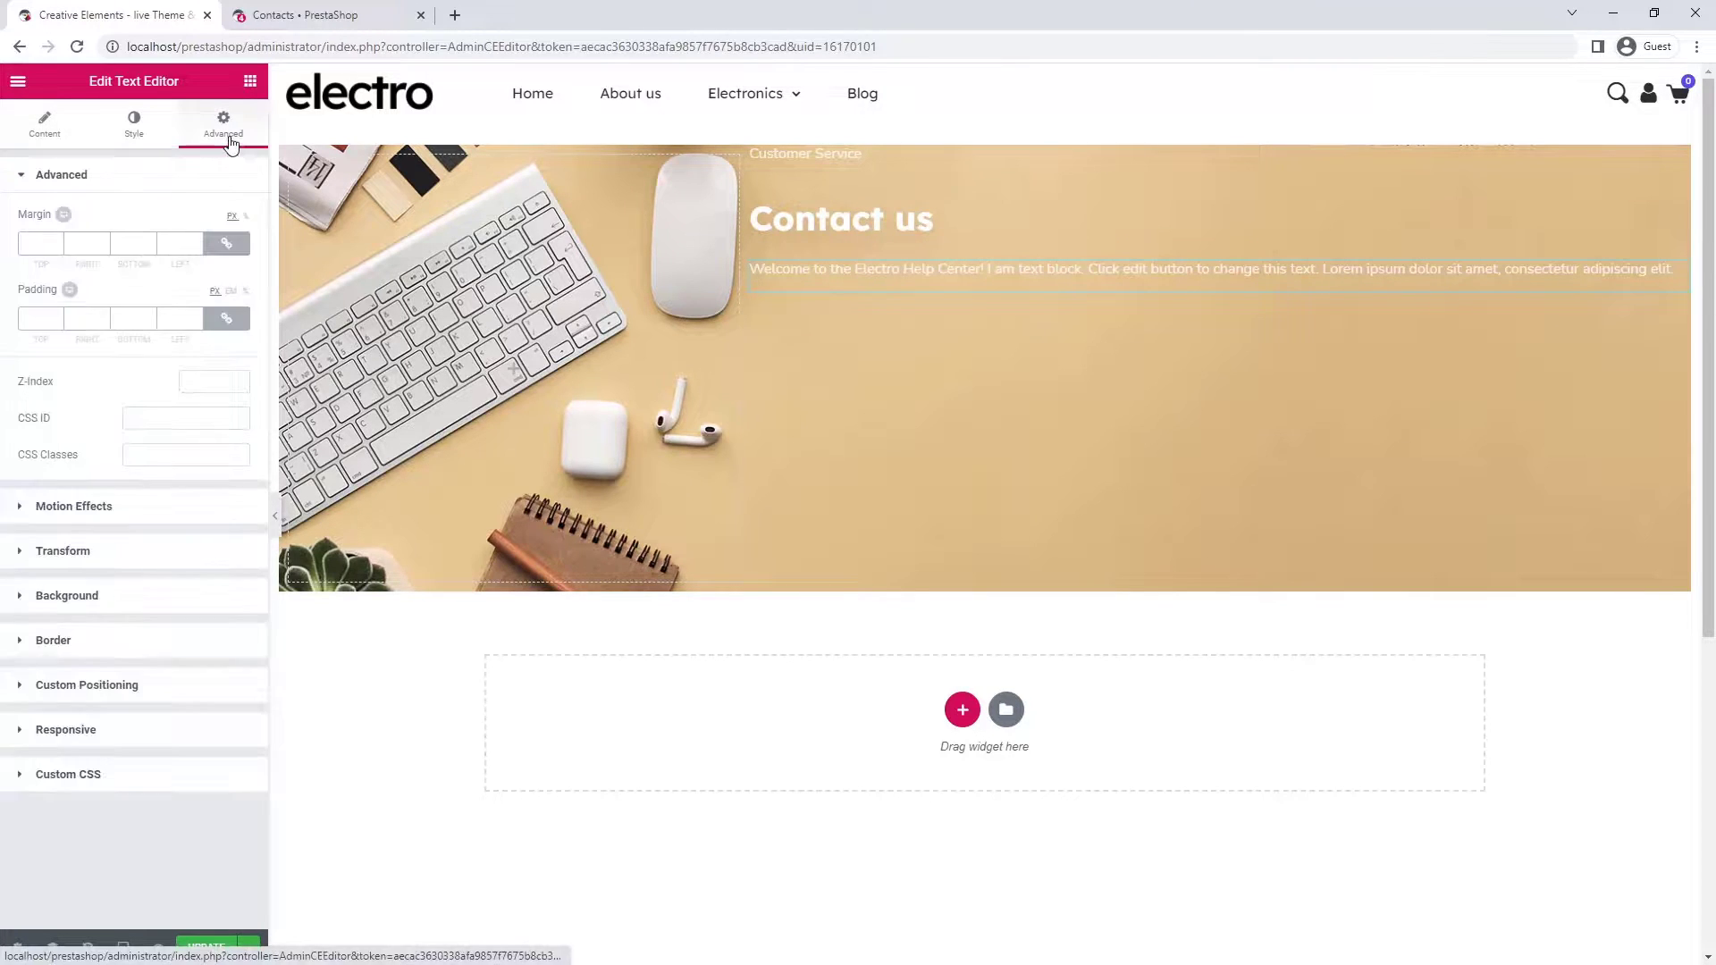
{"action": "left_click", "coordinate": [198, 699]}
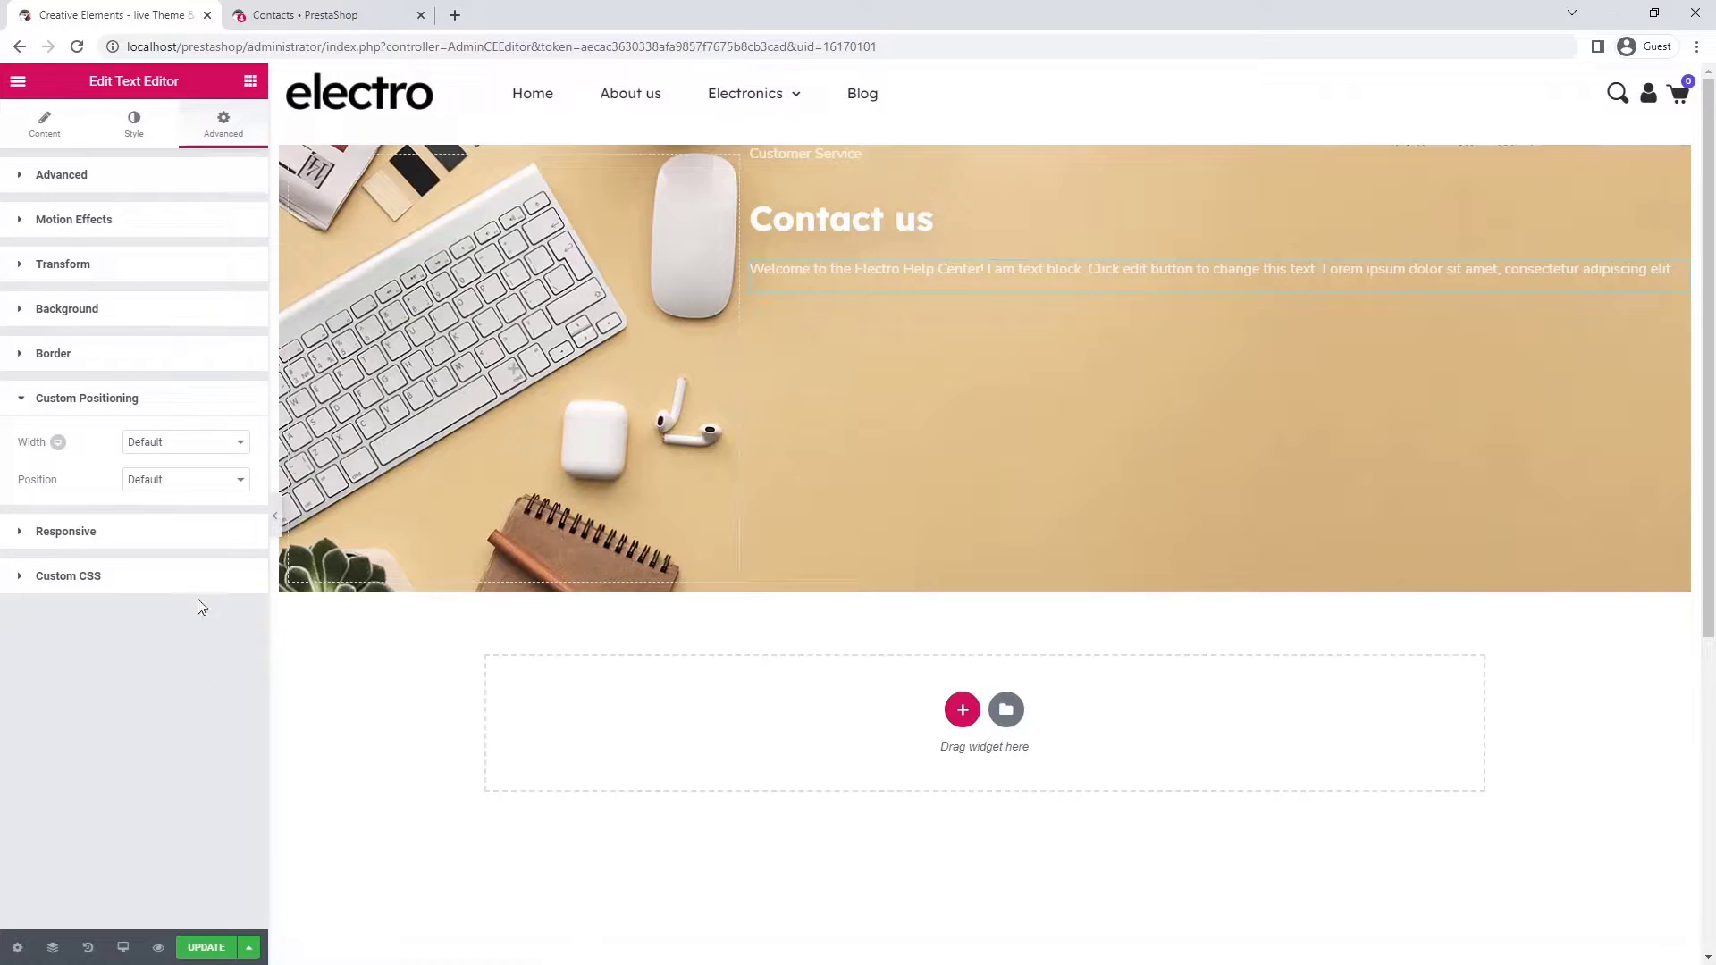
{"action": "left_click", "coordinate": [189, 444]}
{"action": "left_click", "coordinate": [186, 499]}
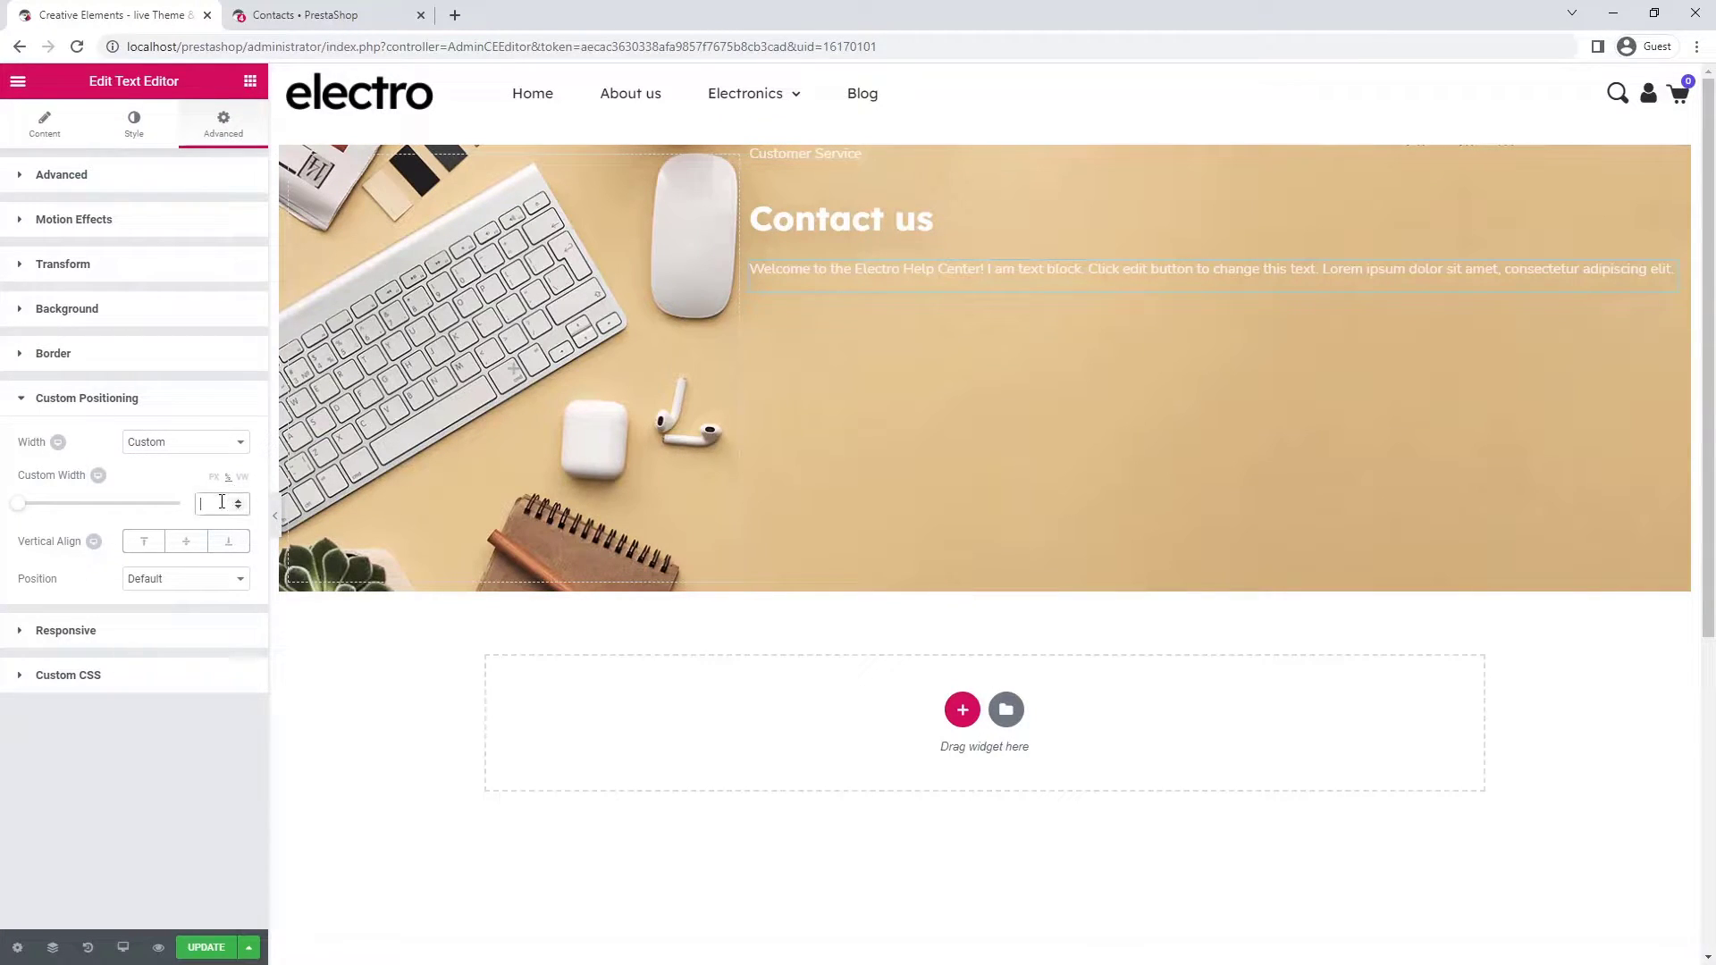
{"action": "type", "text": "80"}
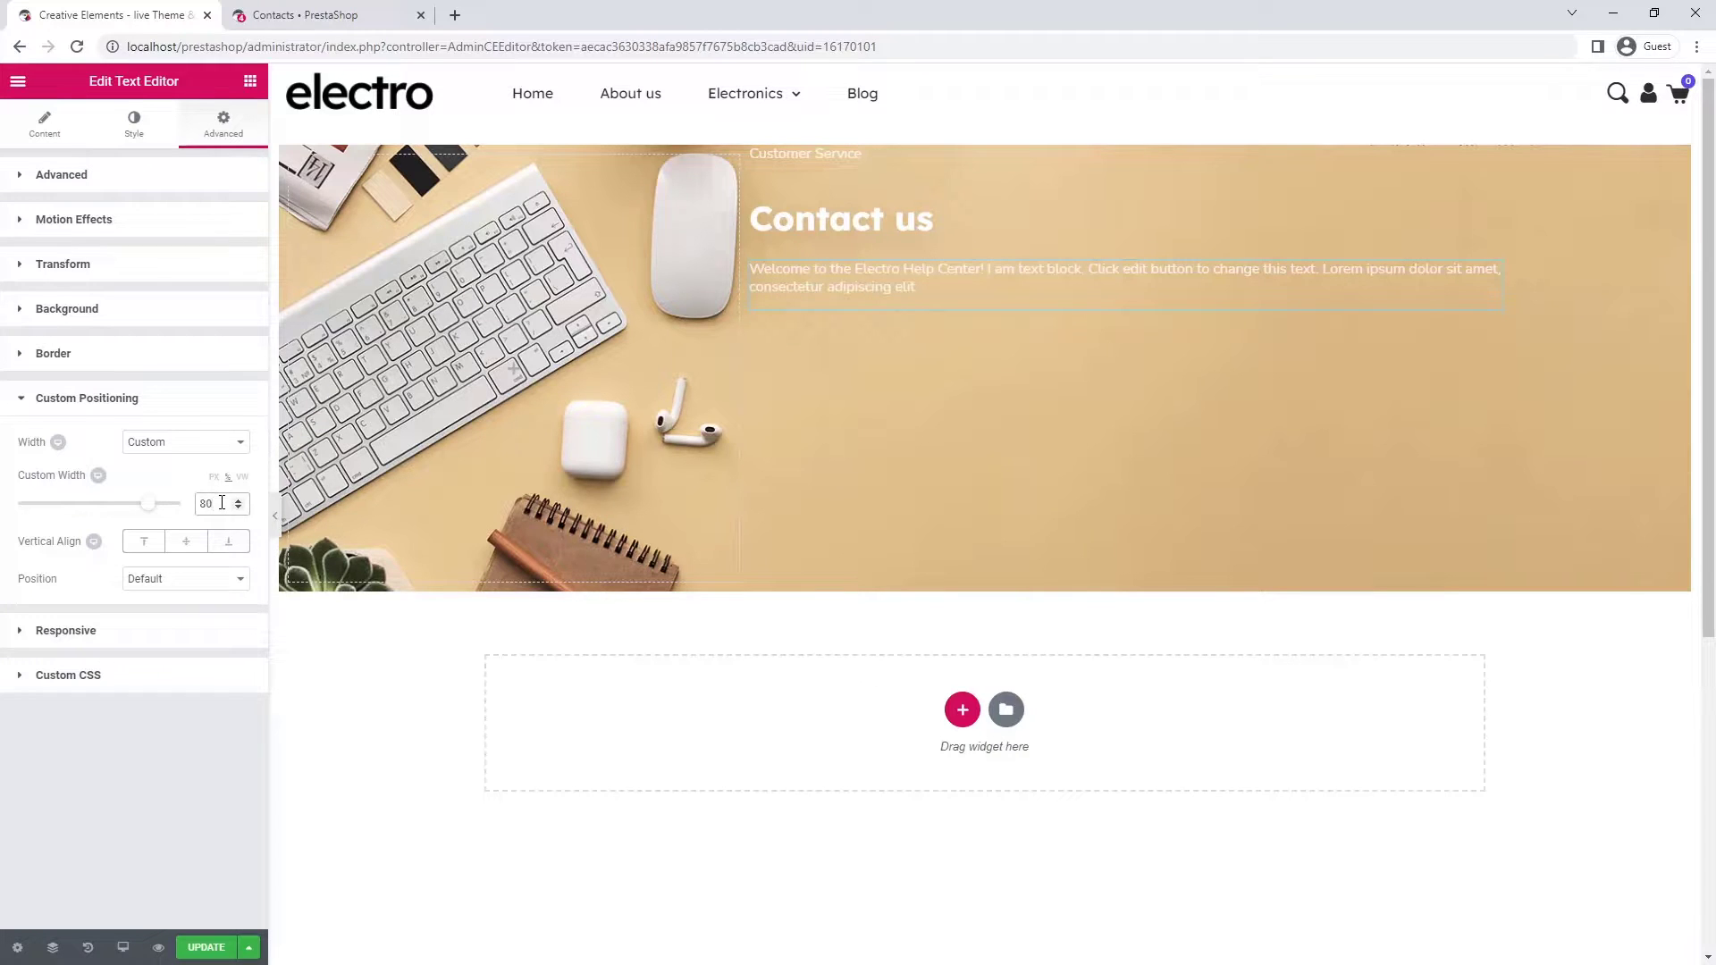
- Add a medium-sized button labelled 'Contact' below the welcome paragraph
{"action": "left_click", "coordinate": [251, 80]}
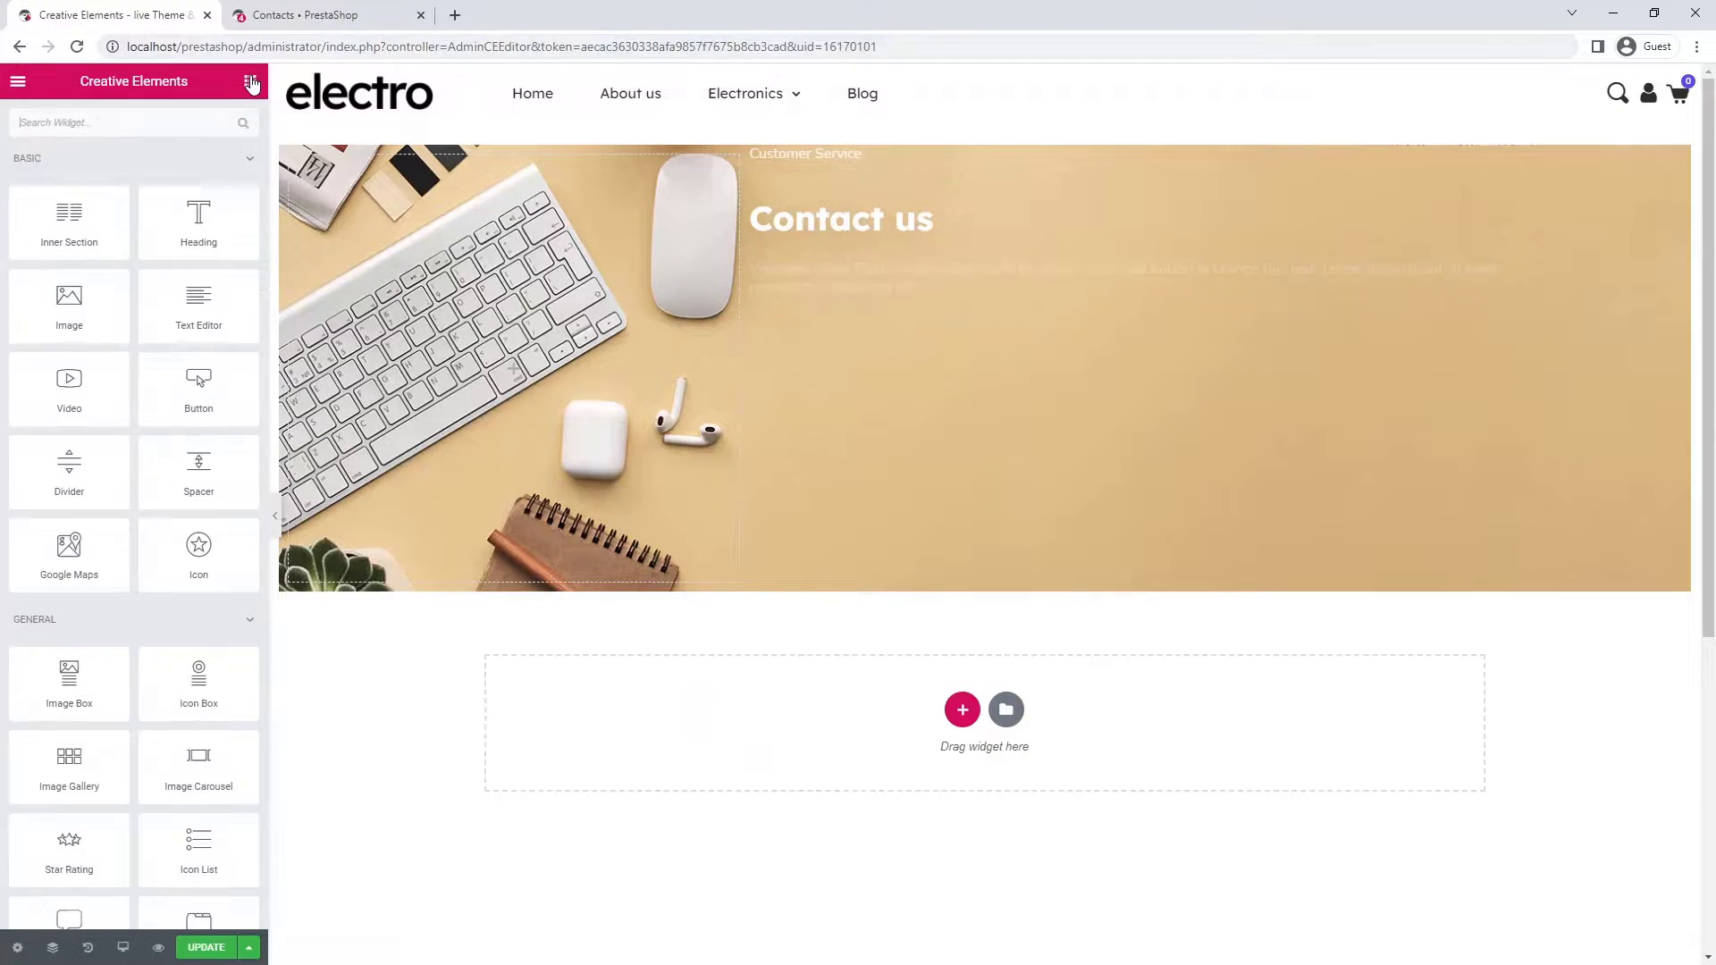
{"action": "left_click_drag", "start_coordinate": [198, 386], "coordinate": [906, 310]}
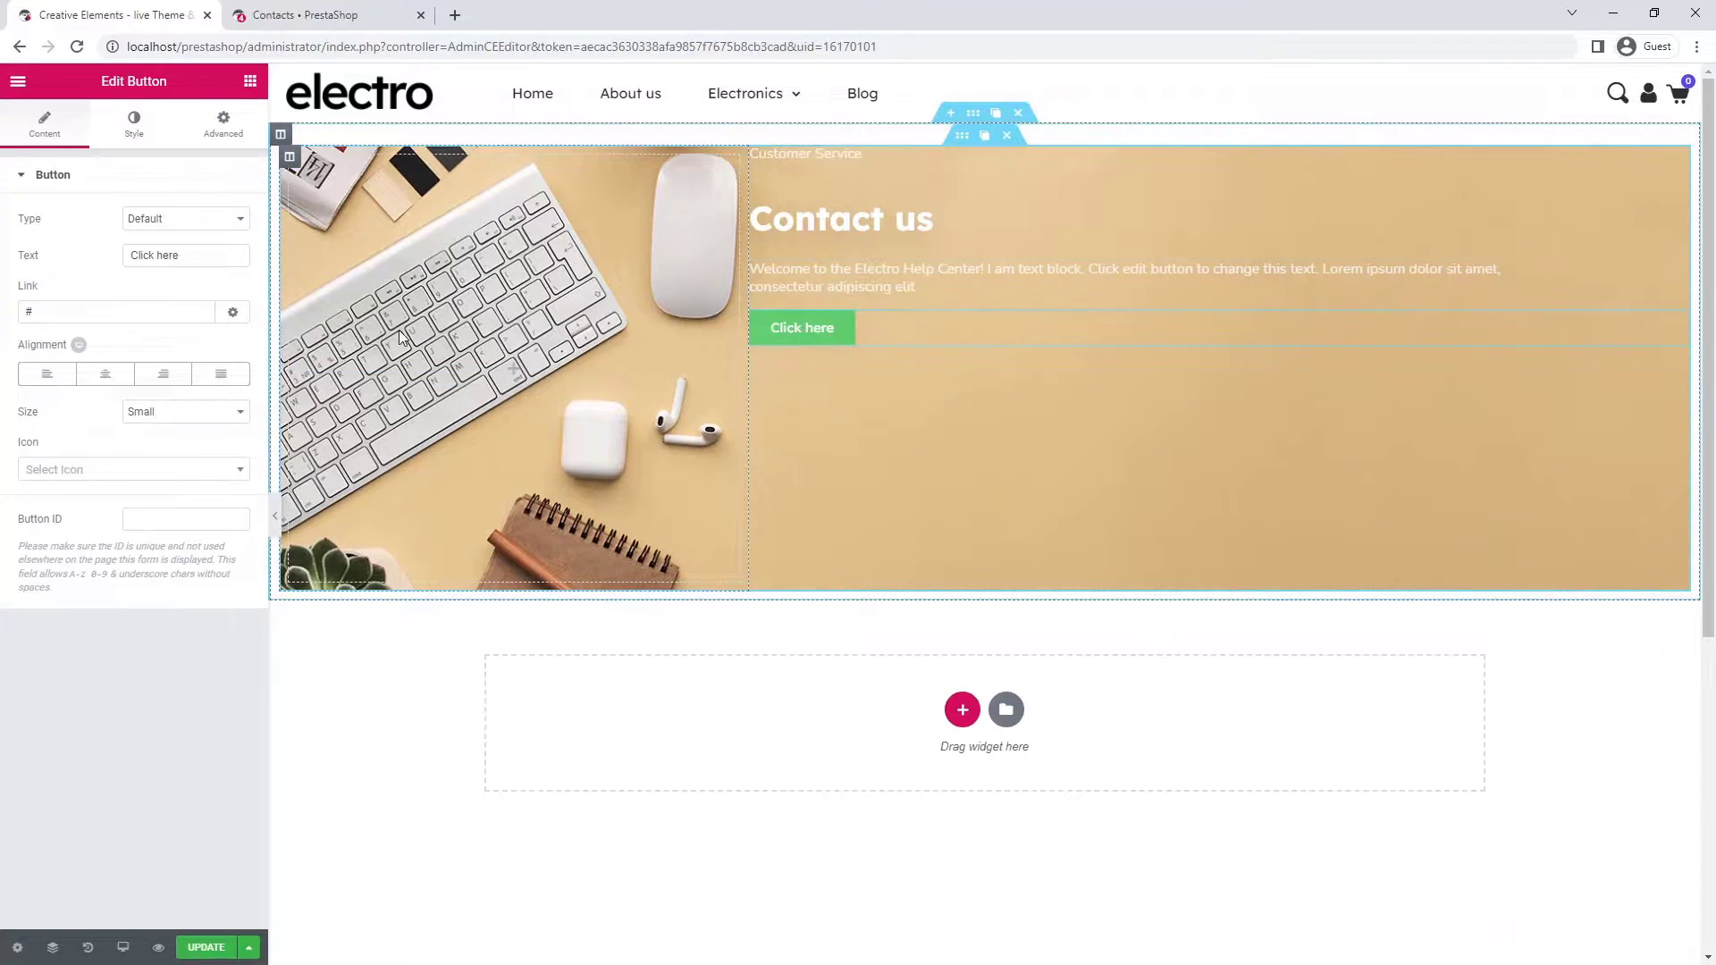
{"action": "left_click", "coordinate": [187, 259]}
{"action": "key", "text": "ctrl+a"}
{"action": "type", "text": "Contact"}
{"action": "left_click", "coordinate": [179, 410]}
{"action": "left_click", "coordinate": [179, 455]}
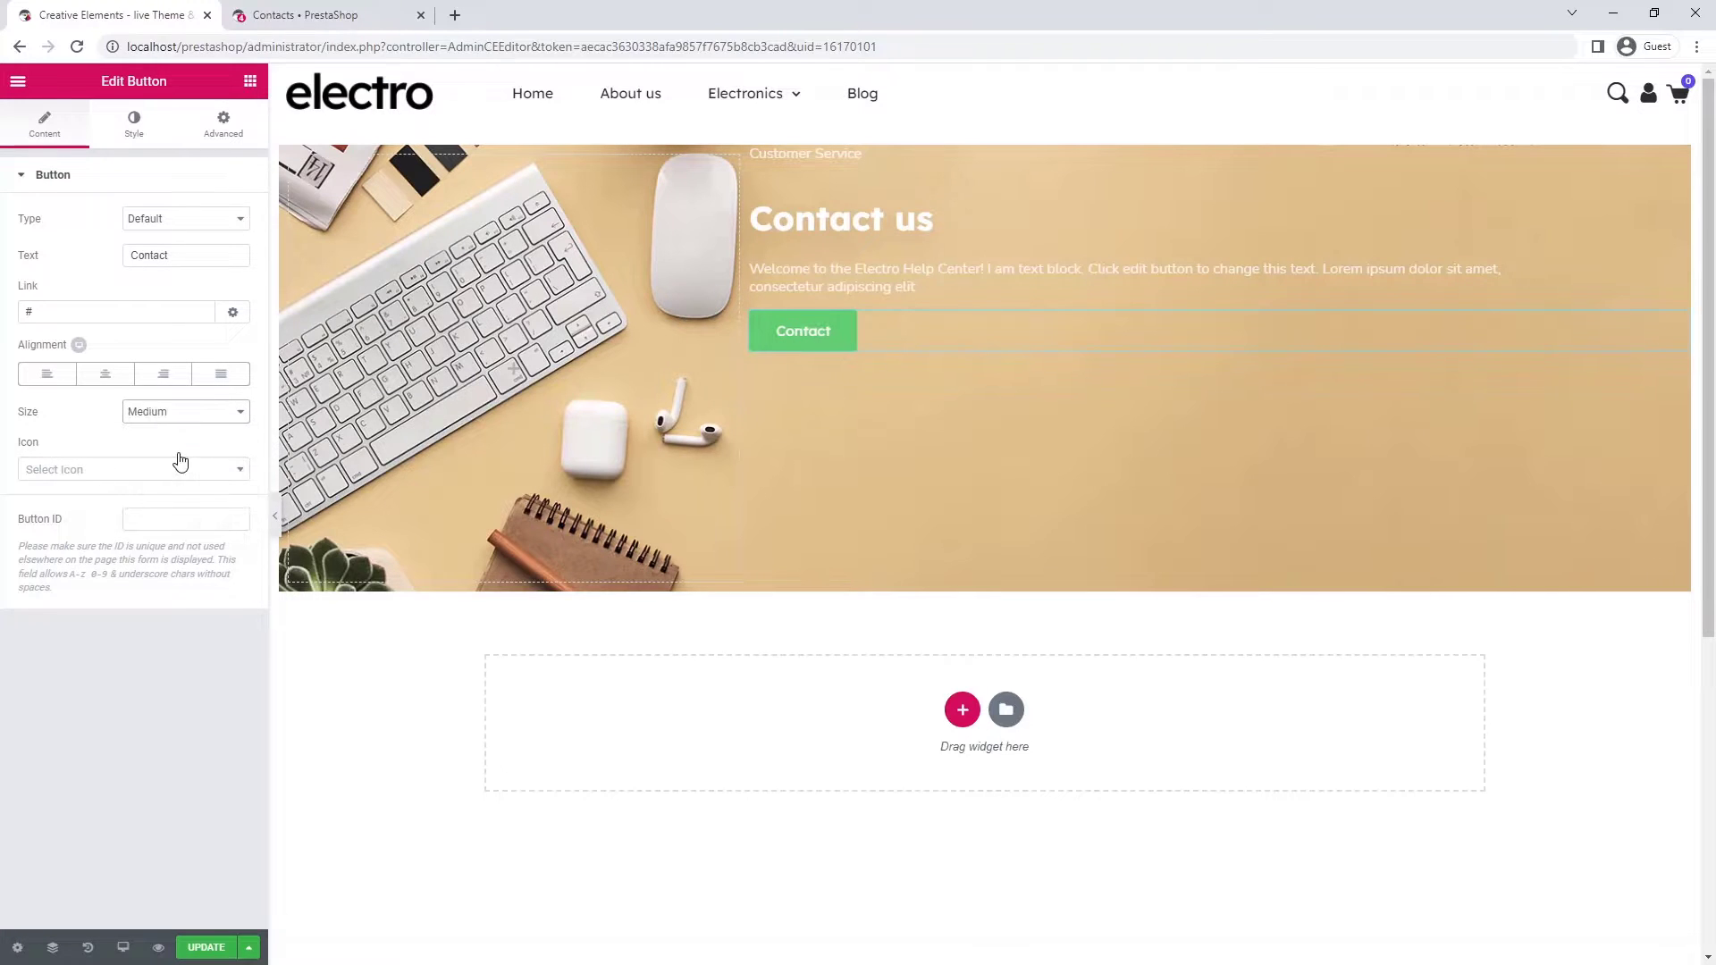
- Give the Contact button an angle-right icon positioned after its label
{"action": "left_click", "coordinate": [179, 481]}
{"action": "type", "text": "angle"}
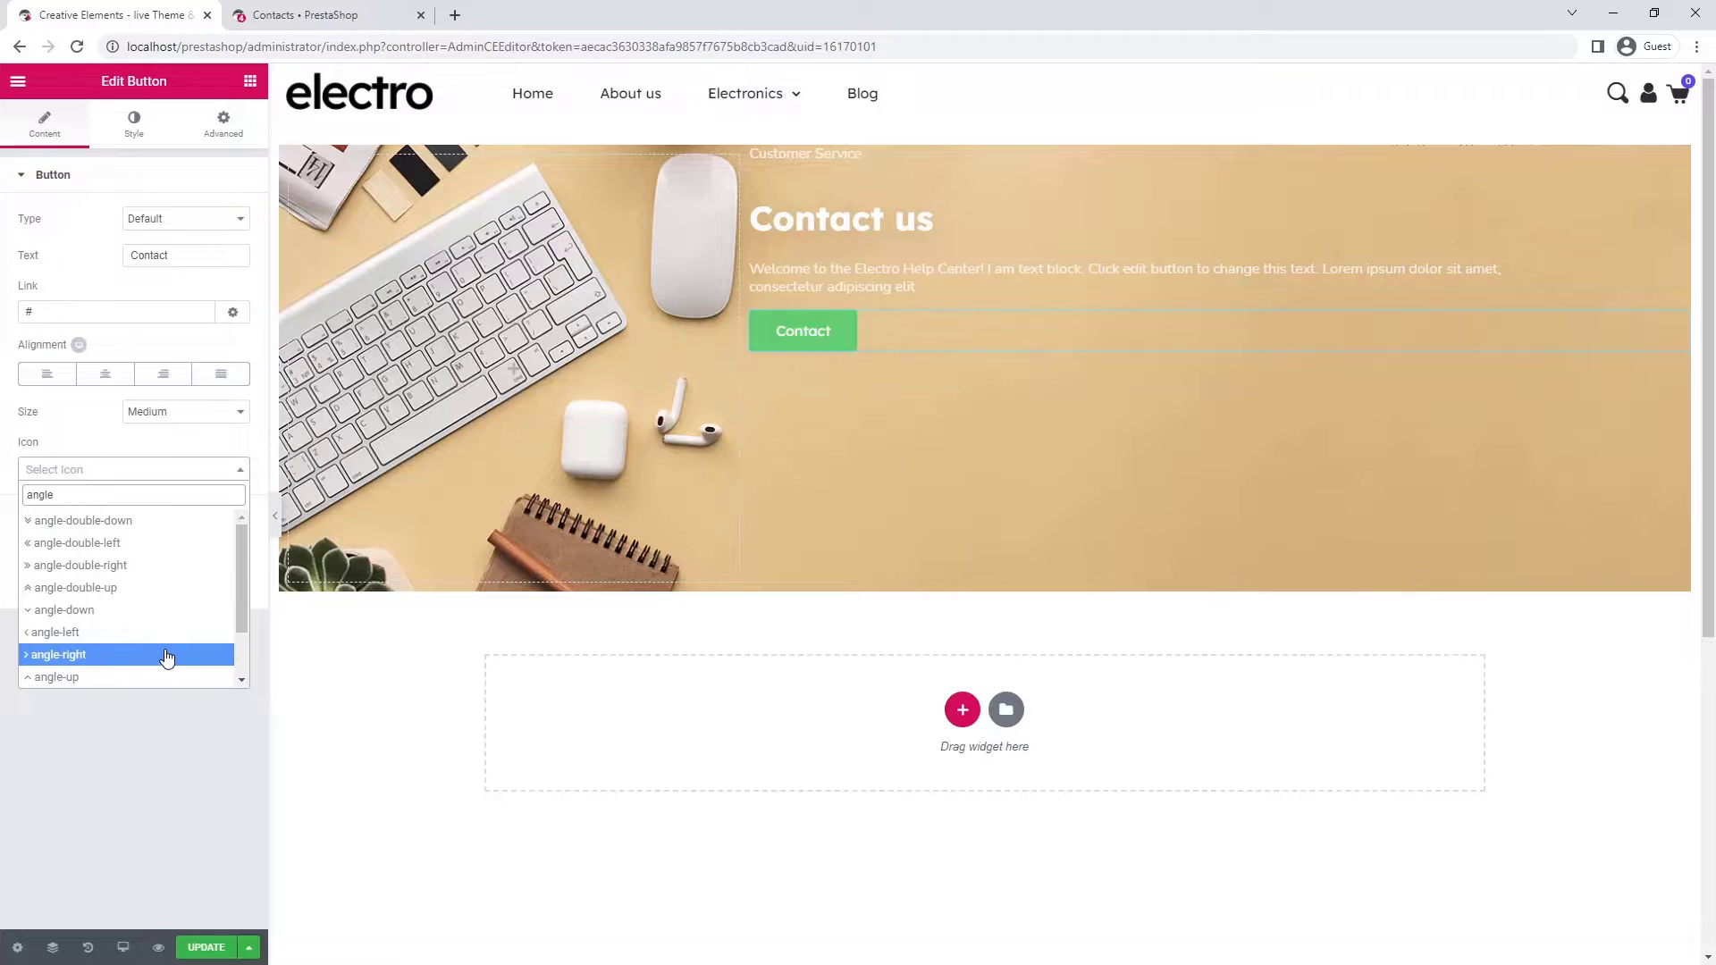
{"action": "left_click", "coordinate": [165, 654]}
{"action": "left_click", "coordinate": [165, 508]}
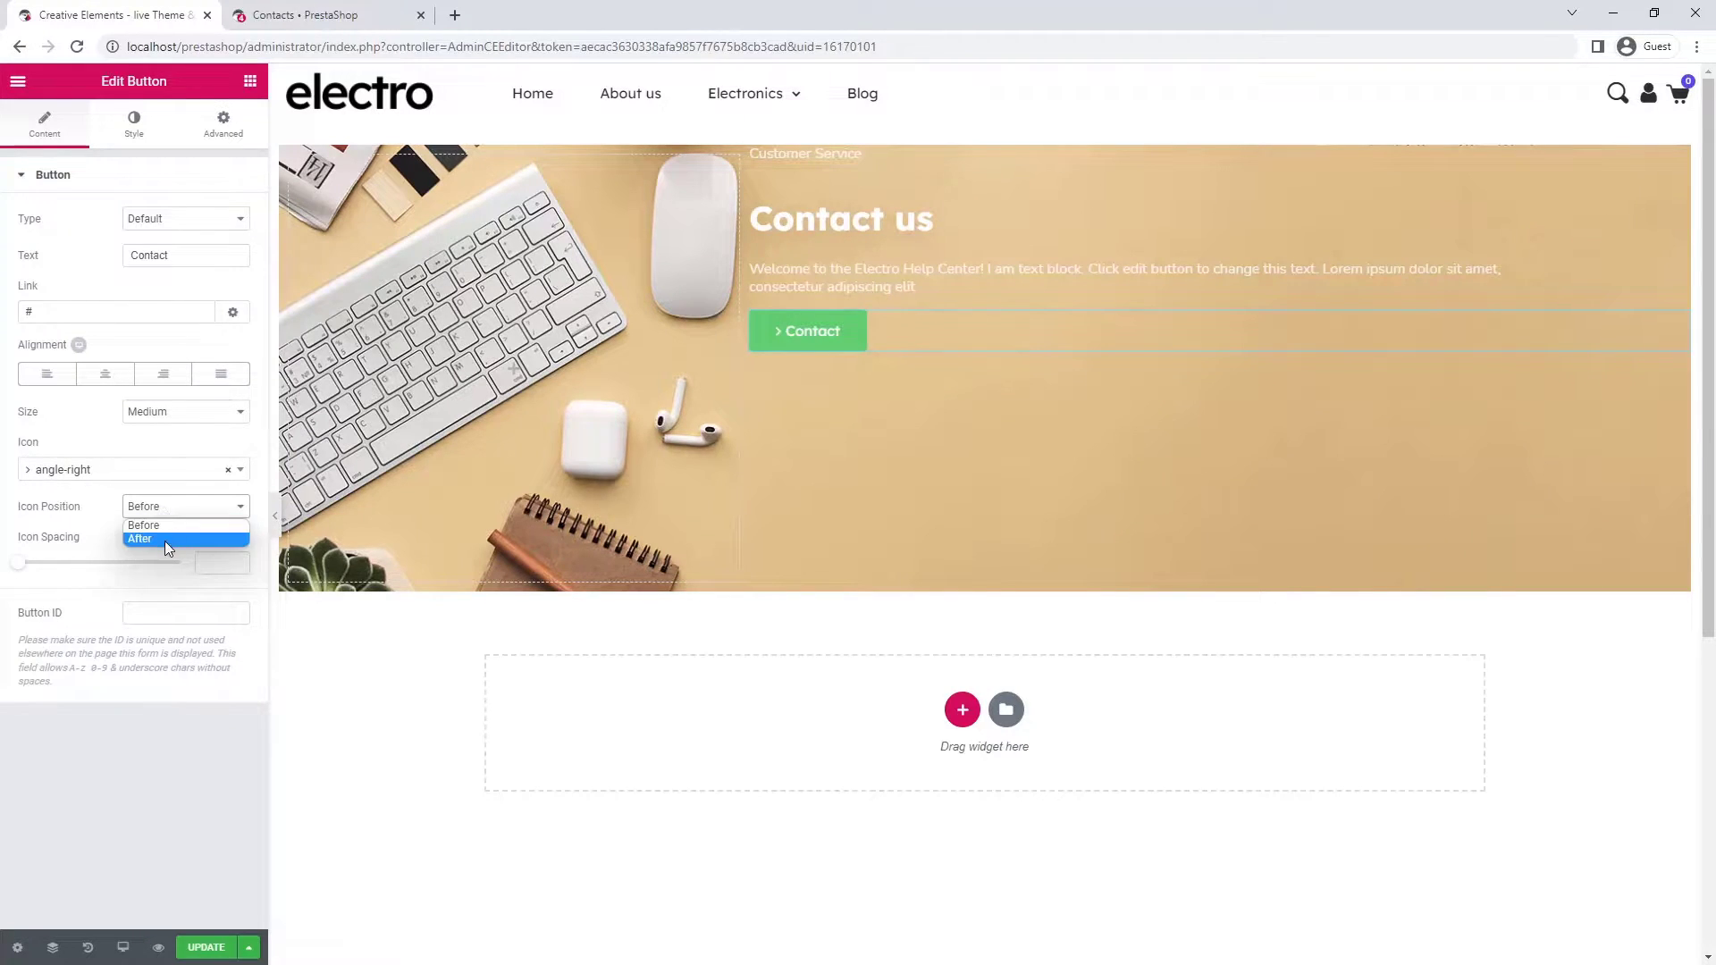
{"action": "left_click", "coordinate": [165, 539]}
{"action": "left_click", "coordinate": [207, 566]}
- Set the button's icon spacing to 10 and its font family to Nunito Sans
{"action": "type", "text": "10"}
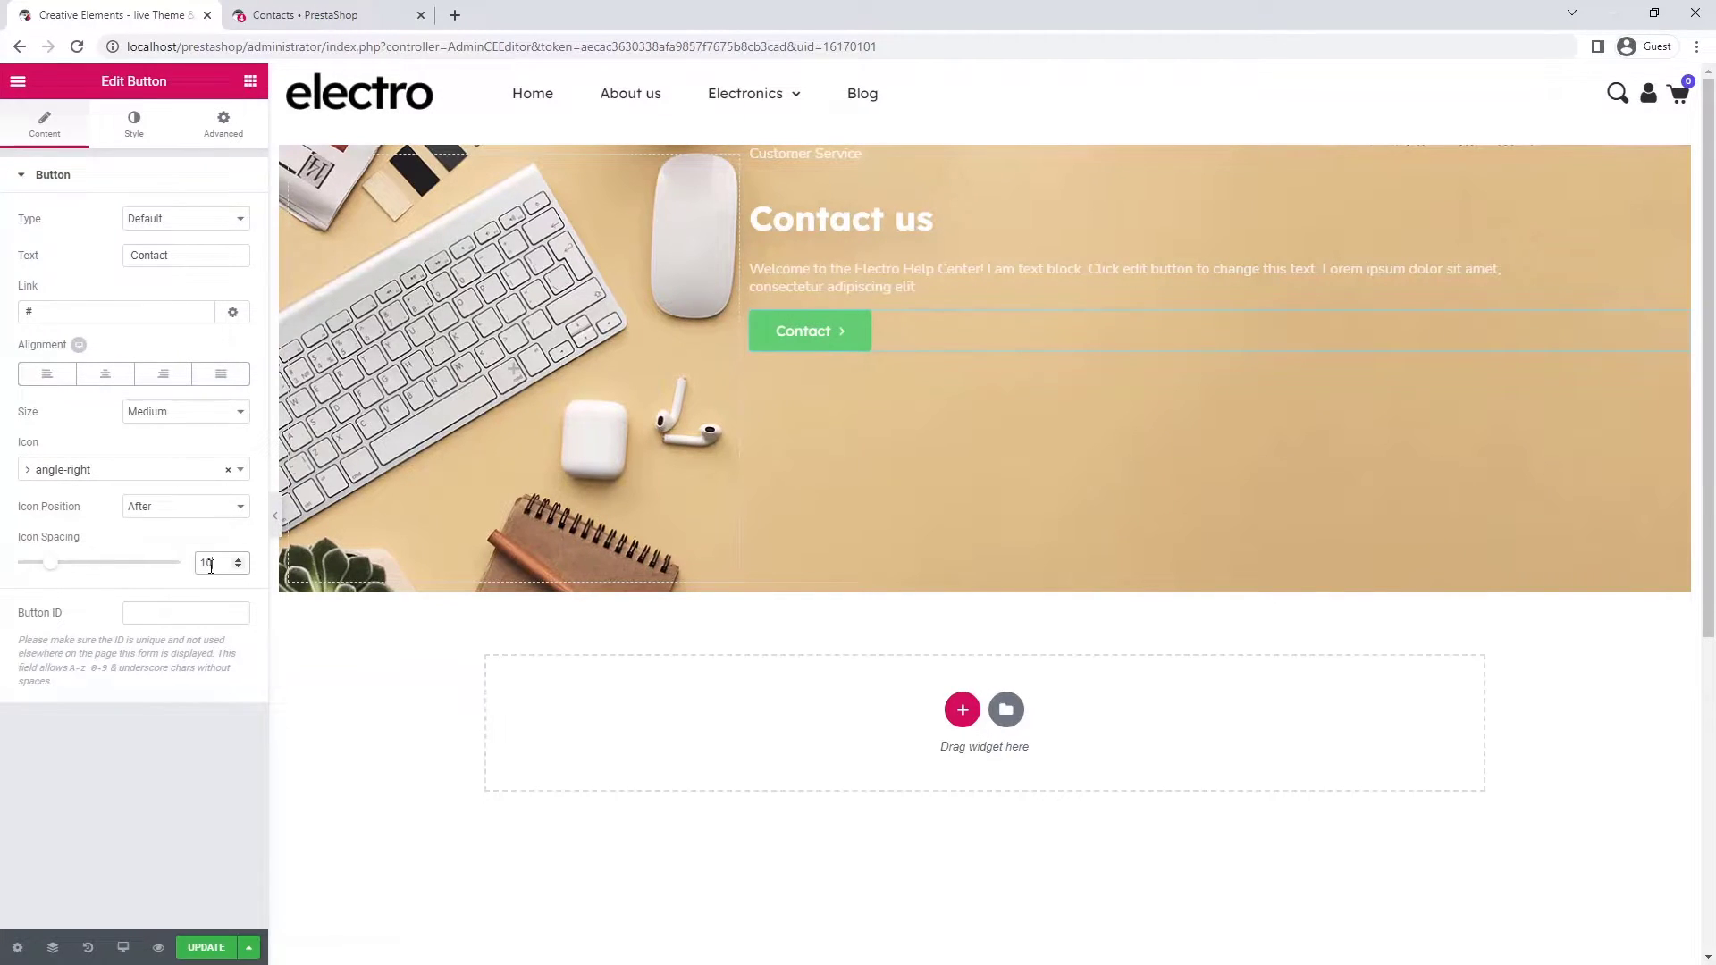
{"action": "left_click", "coordinate": [134, 125]}
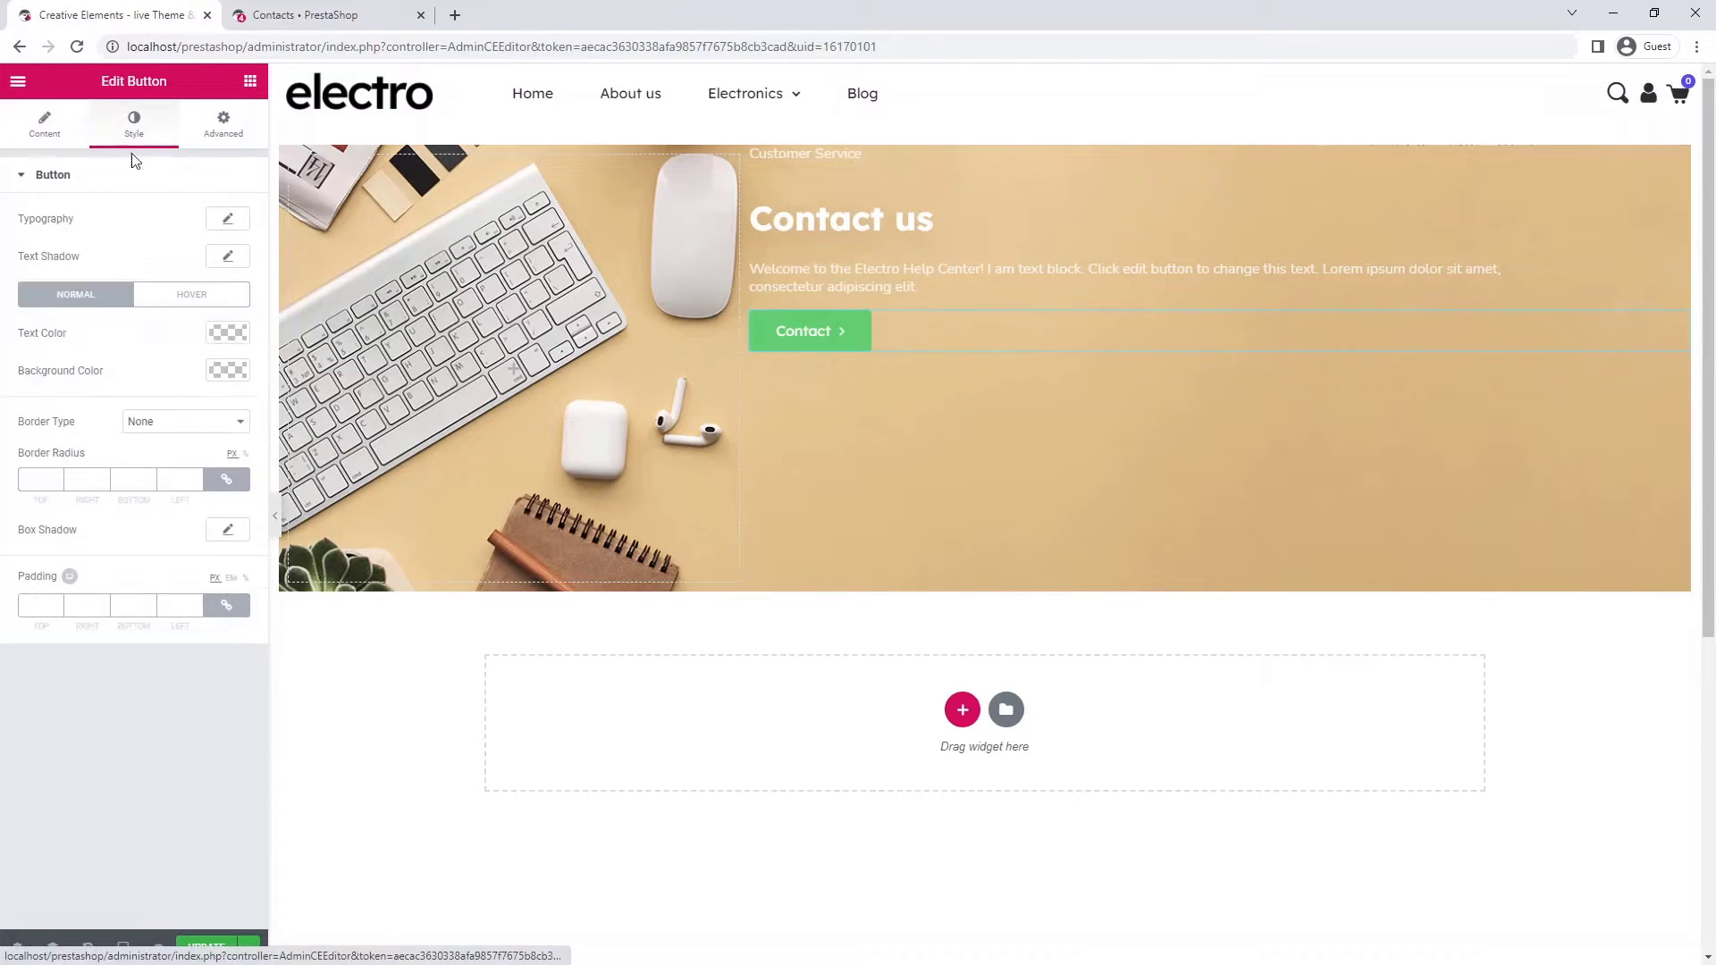
{"action": "left_click", "coordinate": [225, 220]}
{"action": "left_click", "coordinate": [203, 268]}
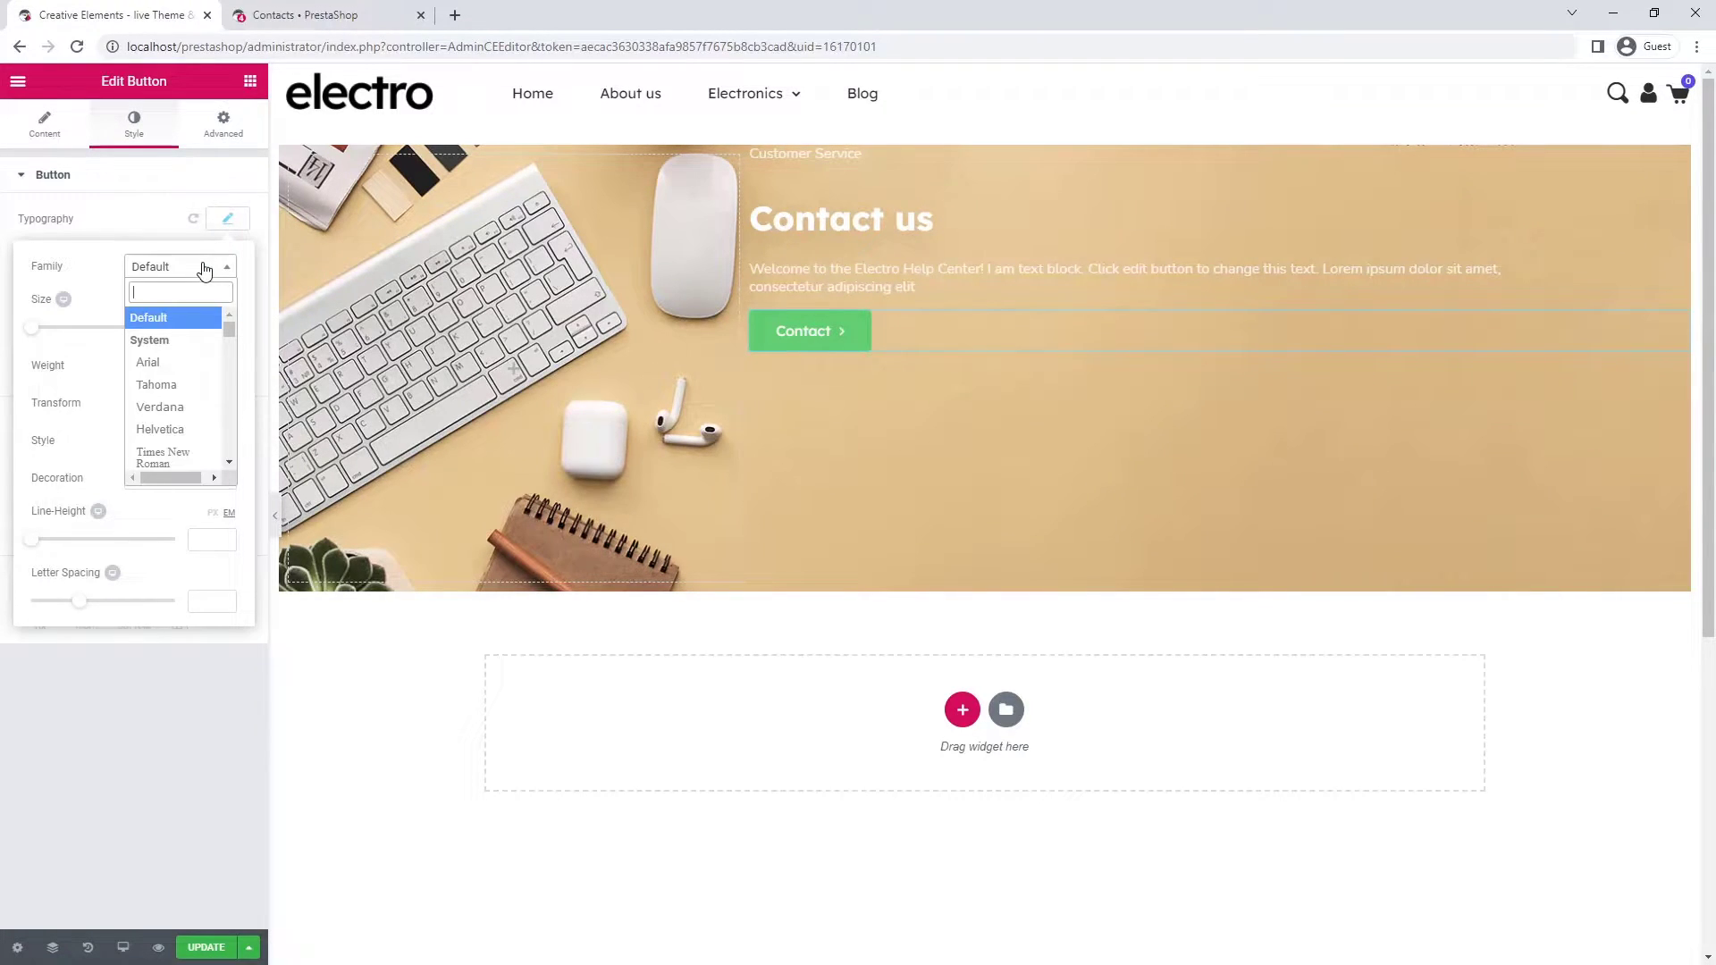
{"action": "type", "text": "nun"}
{"action": "left_click", "coordinate": [196, 365]}
{"action": "left_click", "coordinate": [230, 221]}
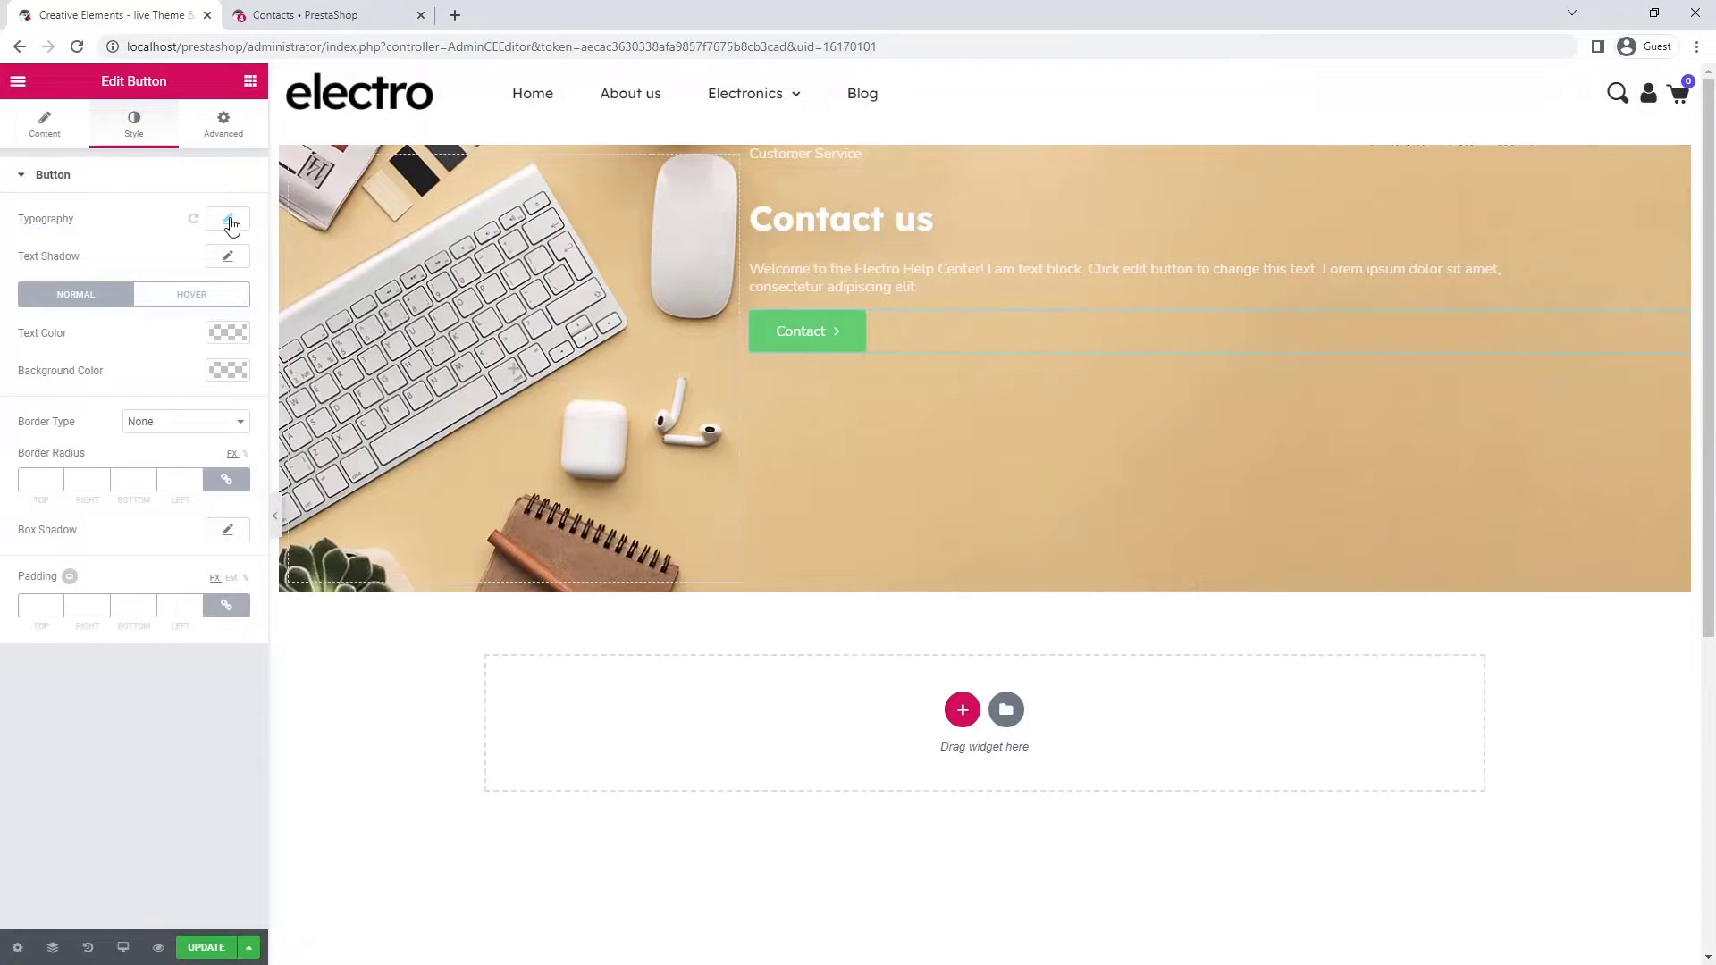
- Make the button background #564aeb, changing to #4133e8 on hover
{"action": "left_click", "coordinate": [228, 371]}
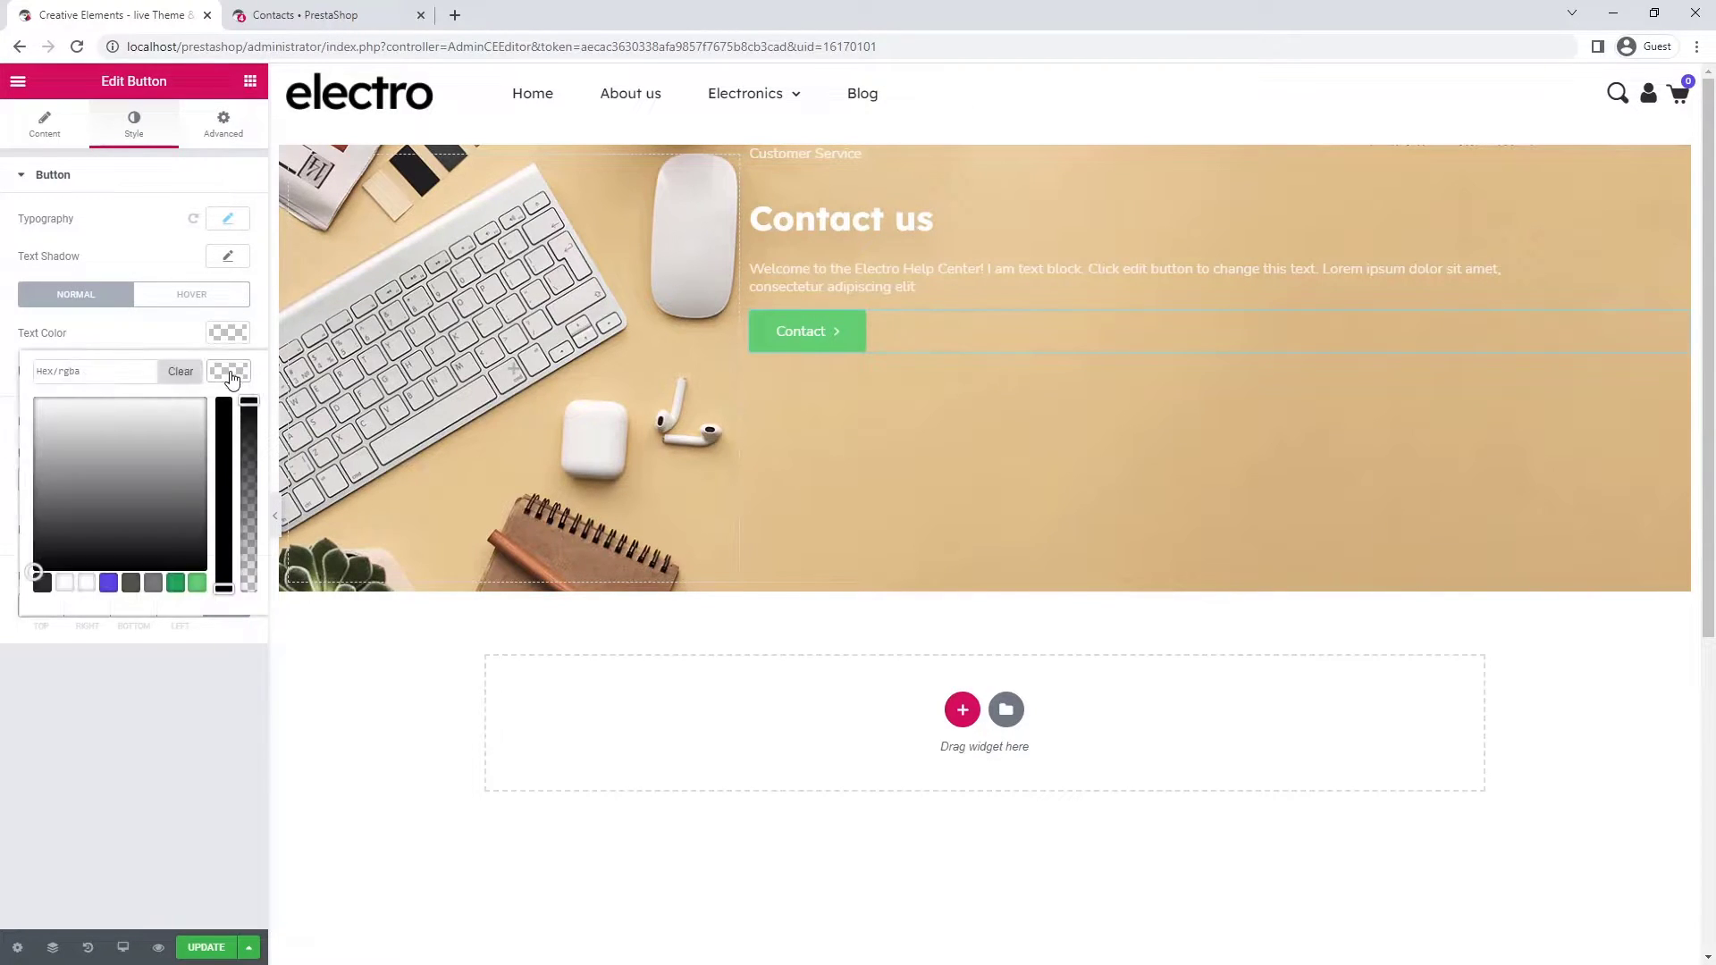
{"action": "left_click", "coordinate": [109, 583]}
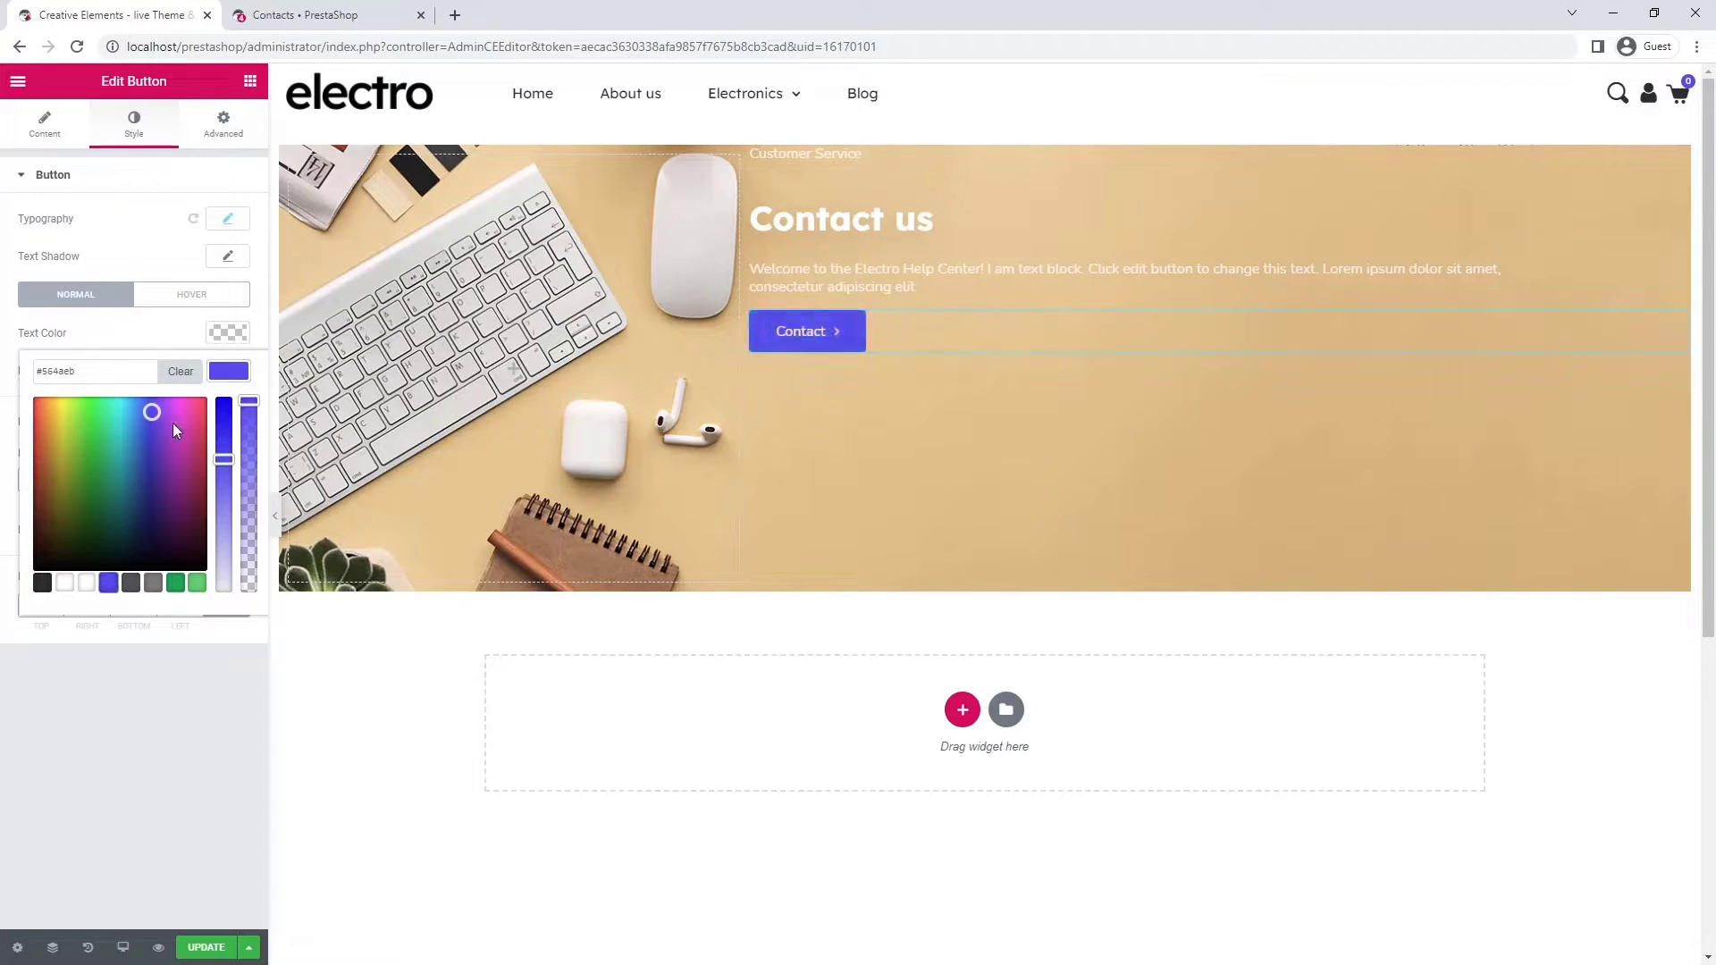
{"action": "left_click", "coordinate": [223, 382]}
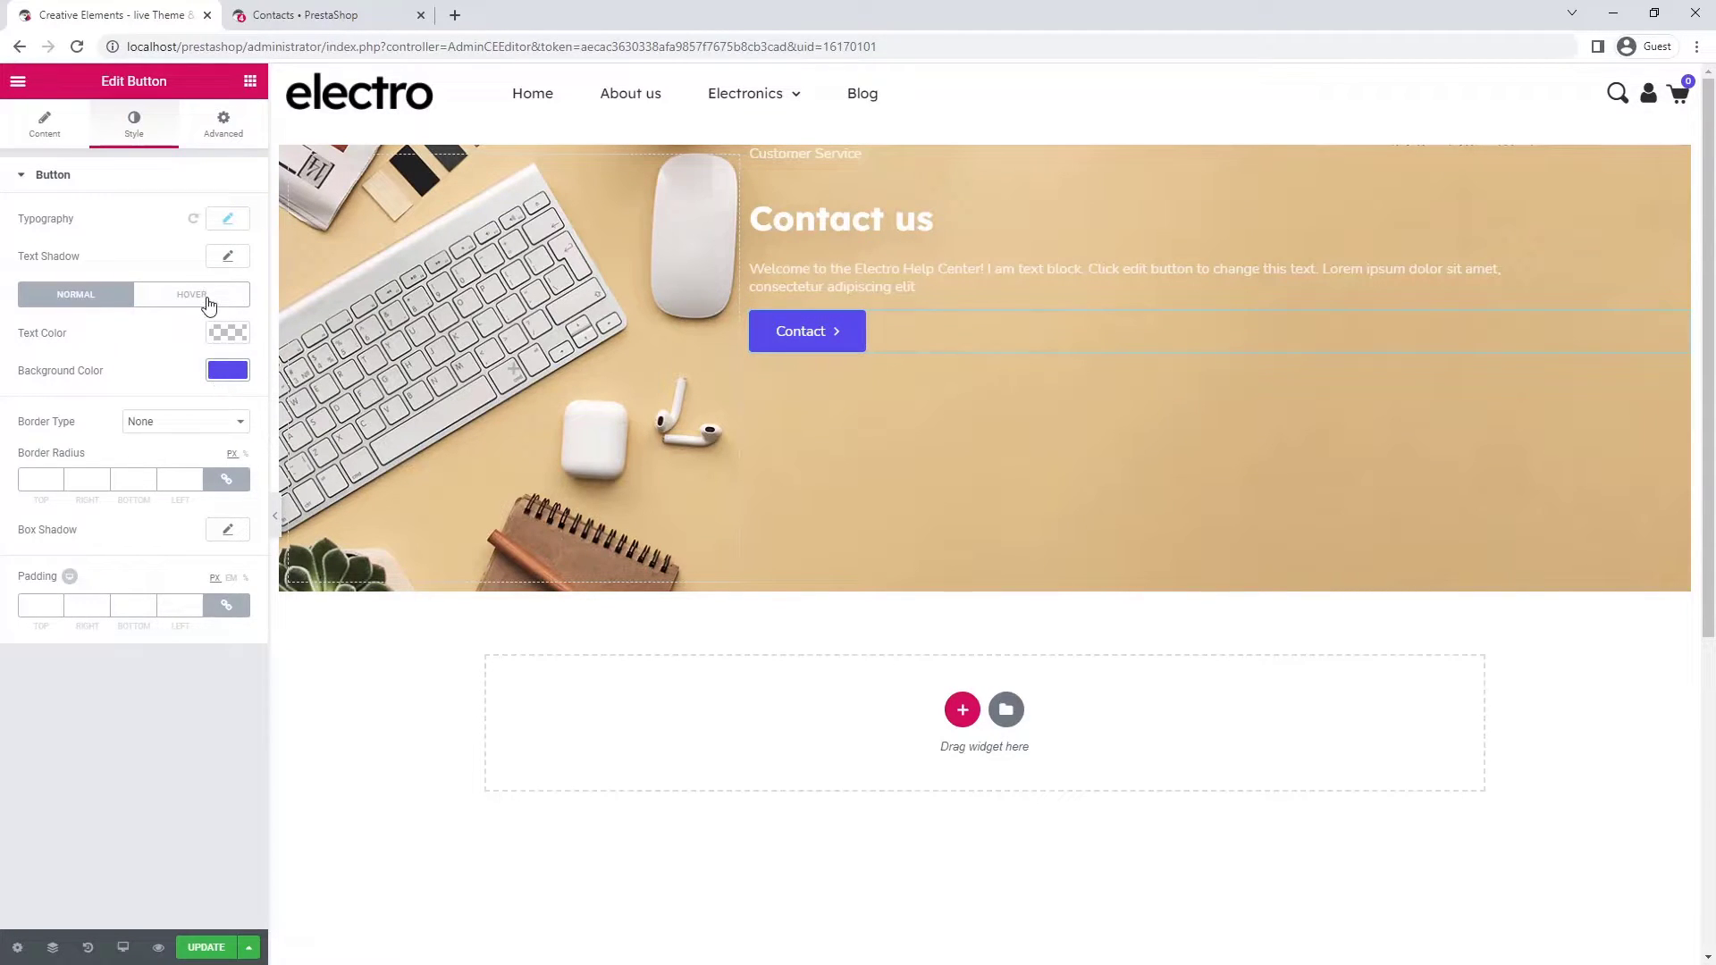
{"action": "left_click", "coordinate": [207, 303]}
{"action": "left_click", "coordinate": [225, 371]}
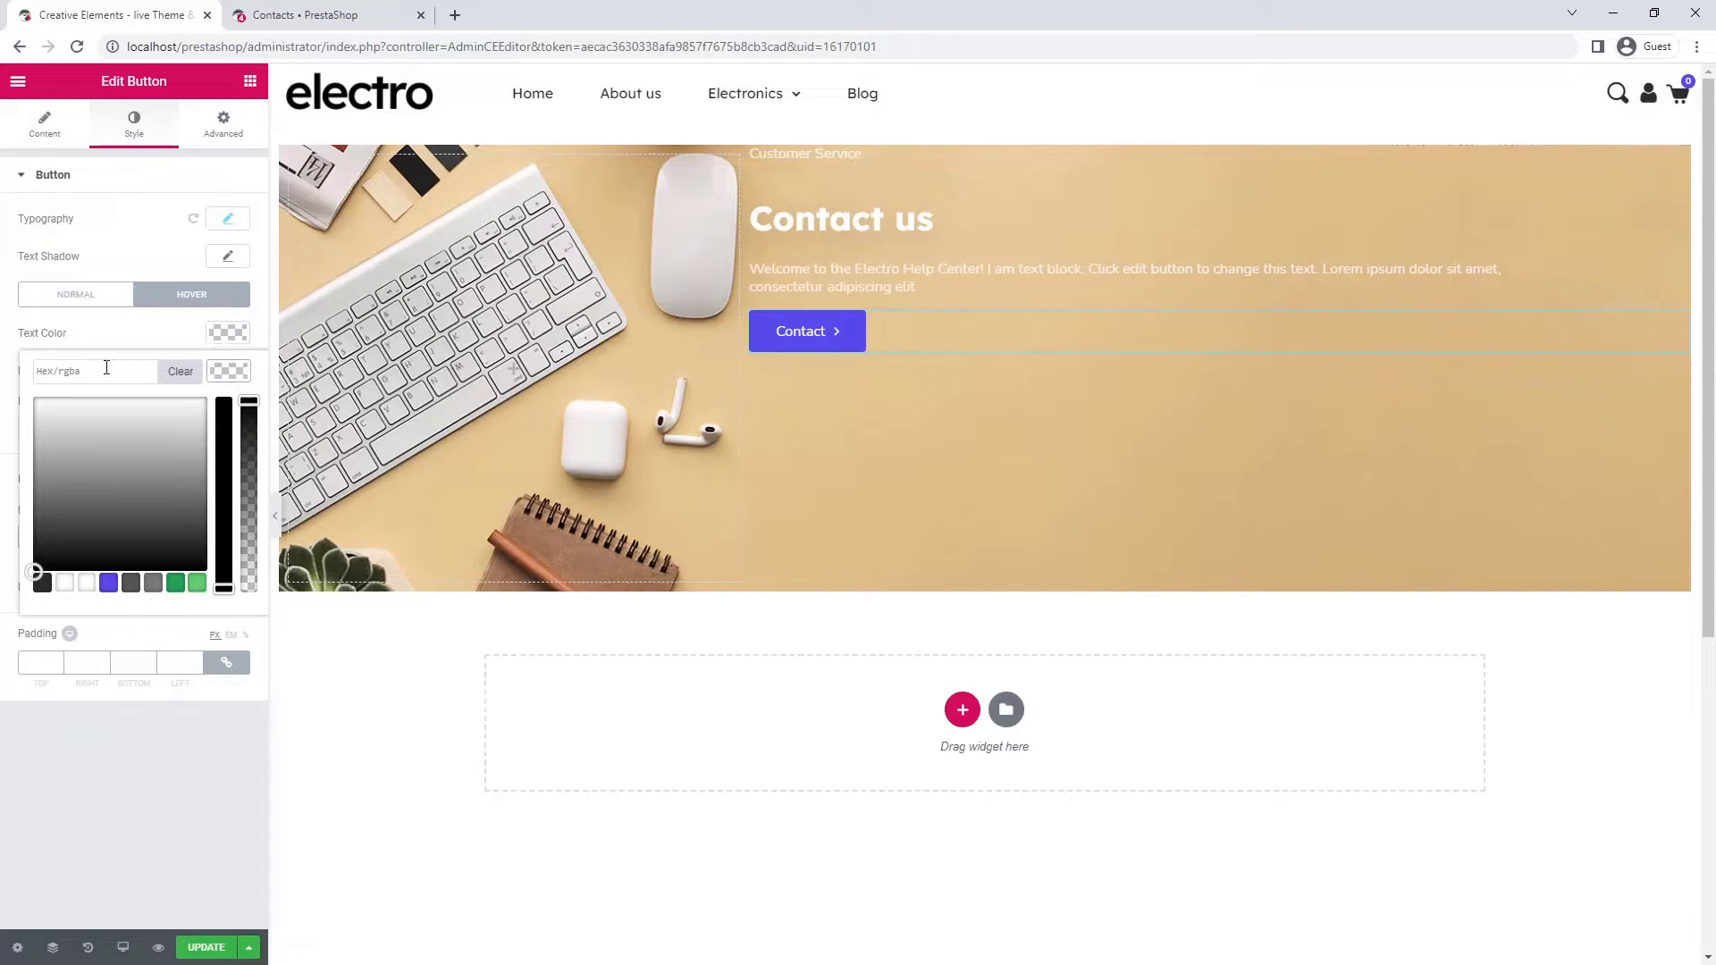
{"action": "left_click", "coordinate": [60, 370]}
{"action": "type", "text": "#4133e8"}
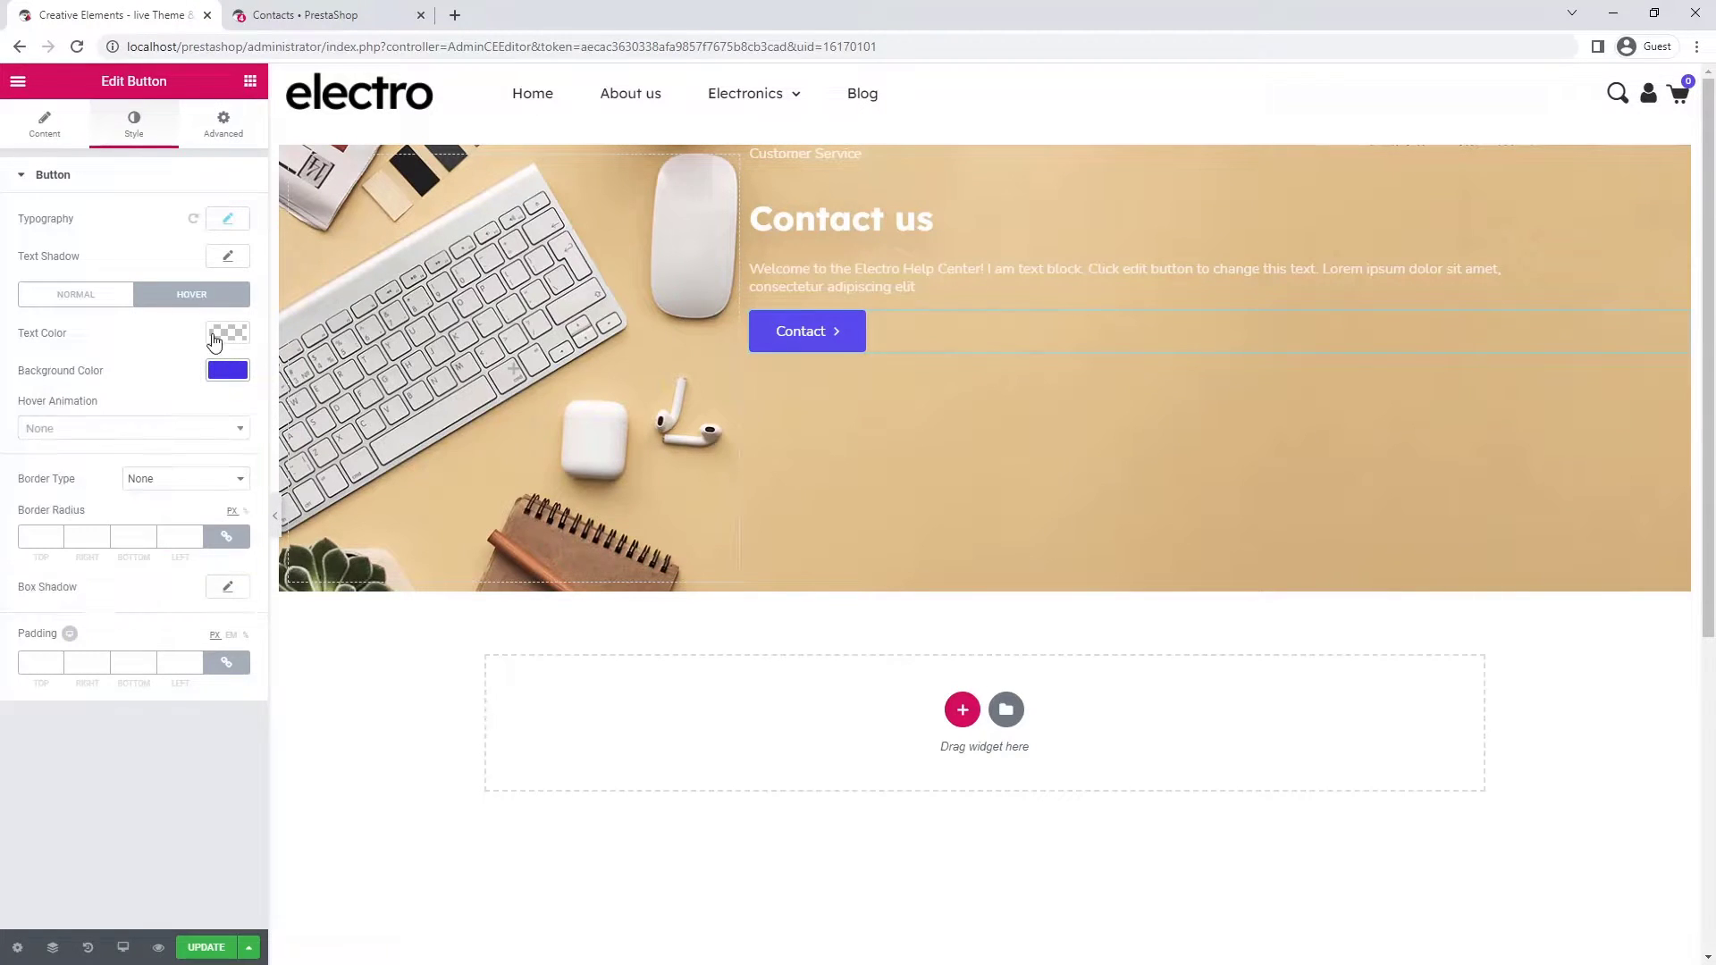
- Unlink the button's margins and set the top margin to 30
{"action": "left_click", "coordinate": [236, 138]}
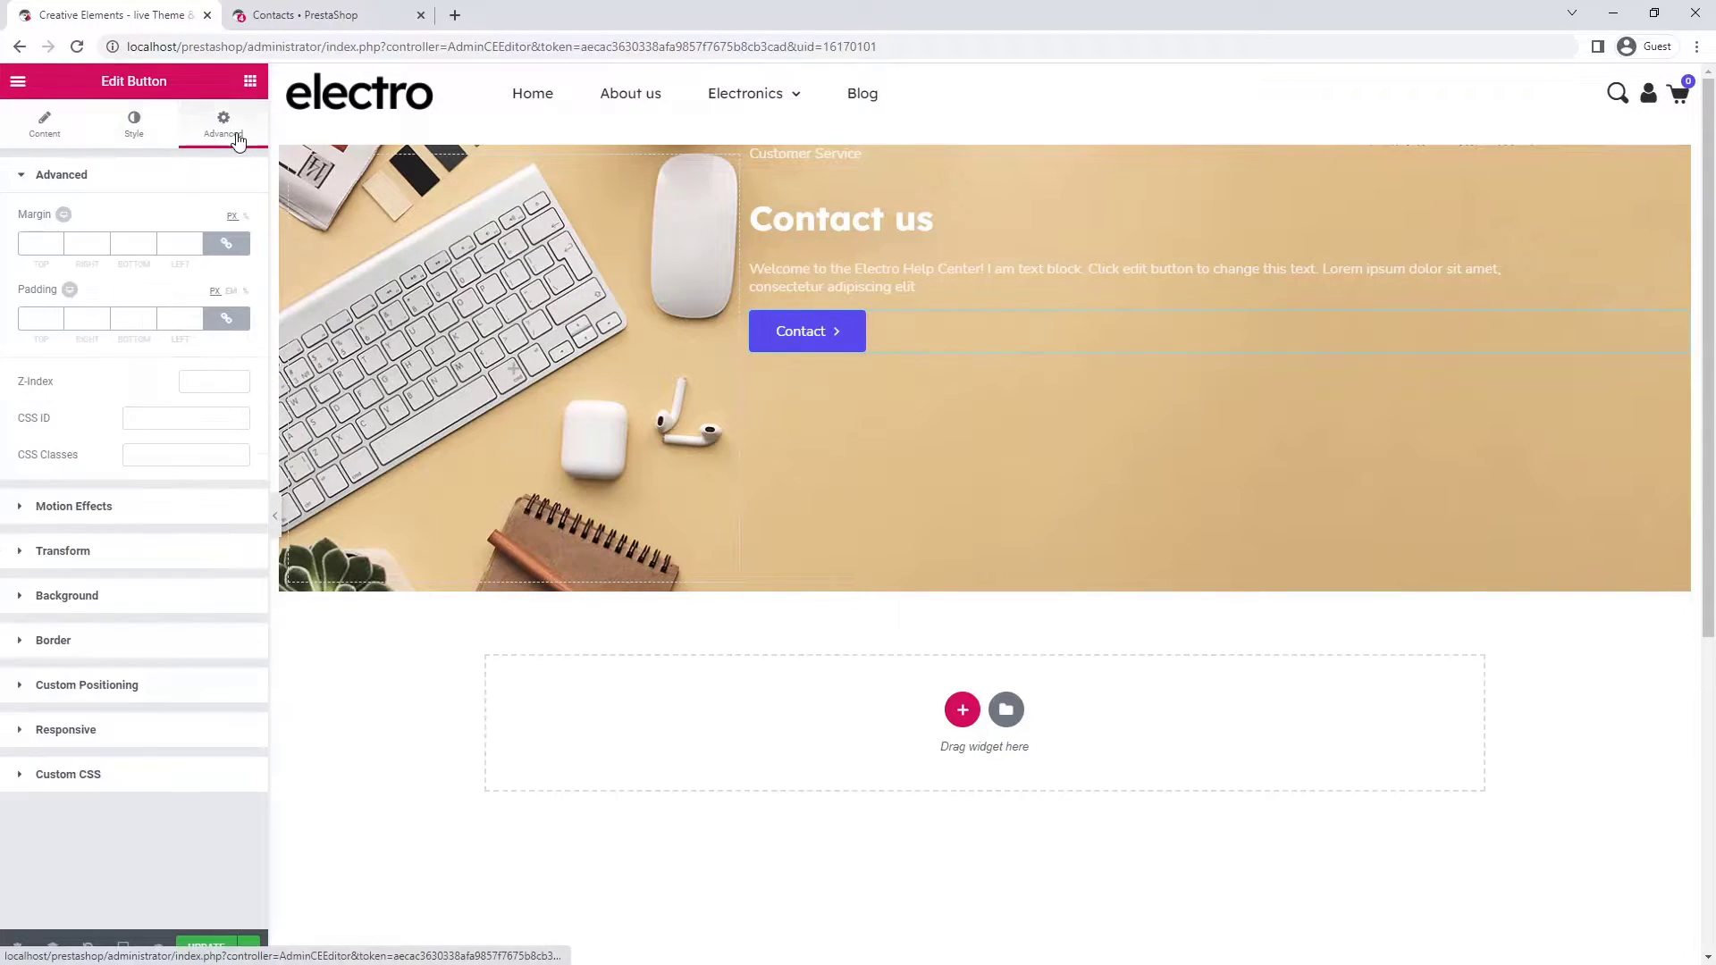
{"action": "left_click", "coordinate": [231, 245]}
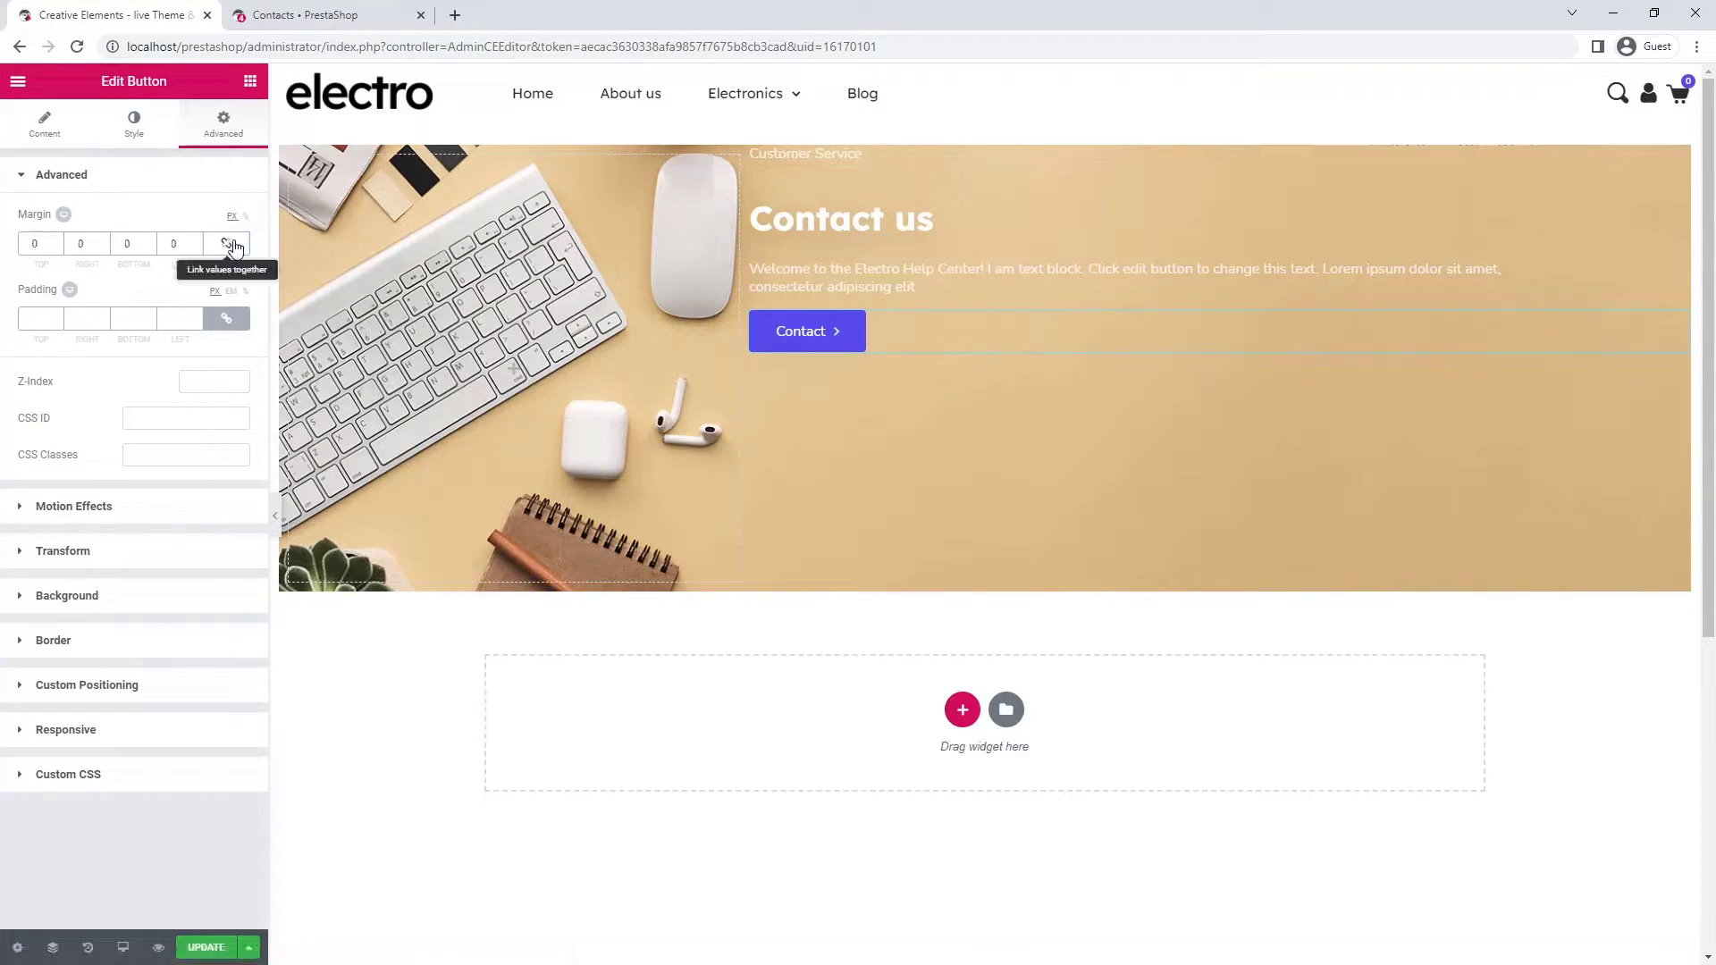
{"action": "left_click", "coordinate": [27, 243]}
{"action": "type", "text": "3"}
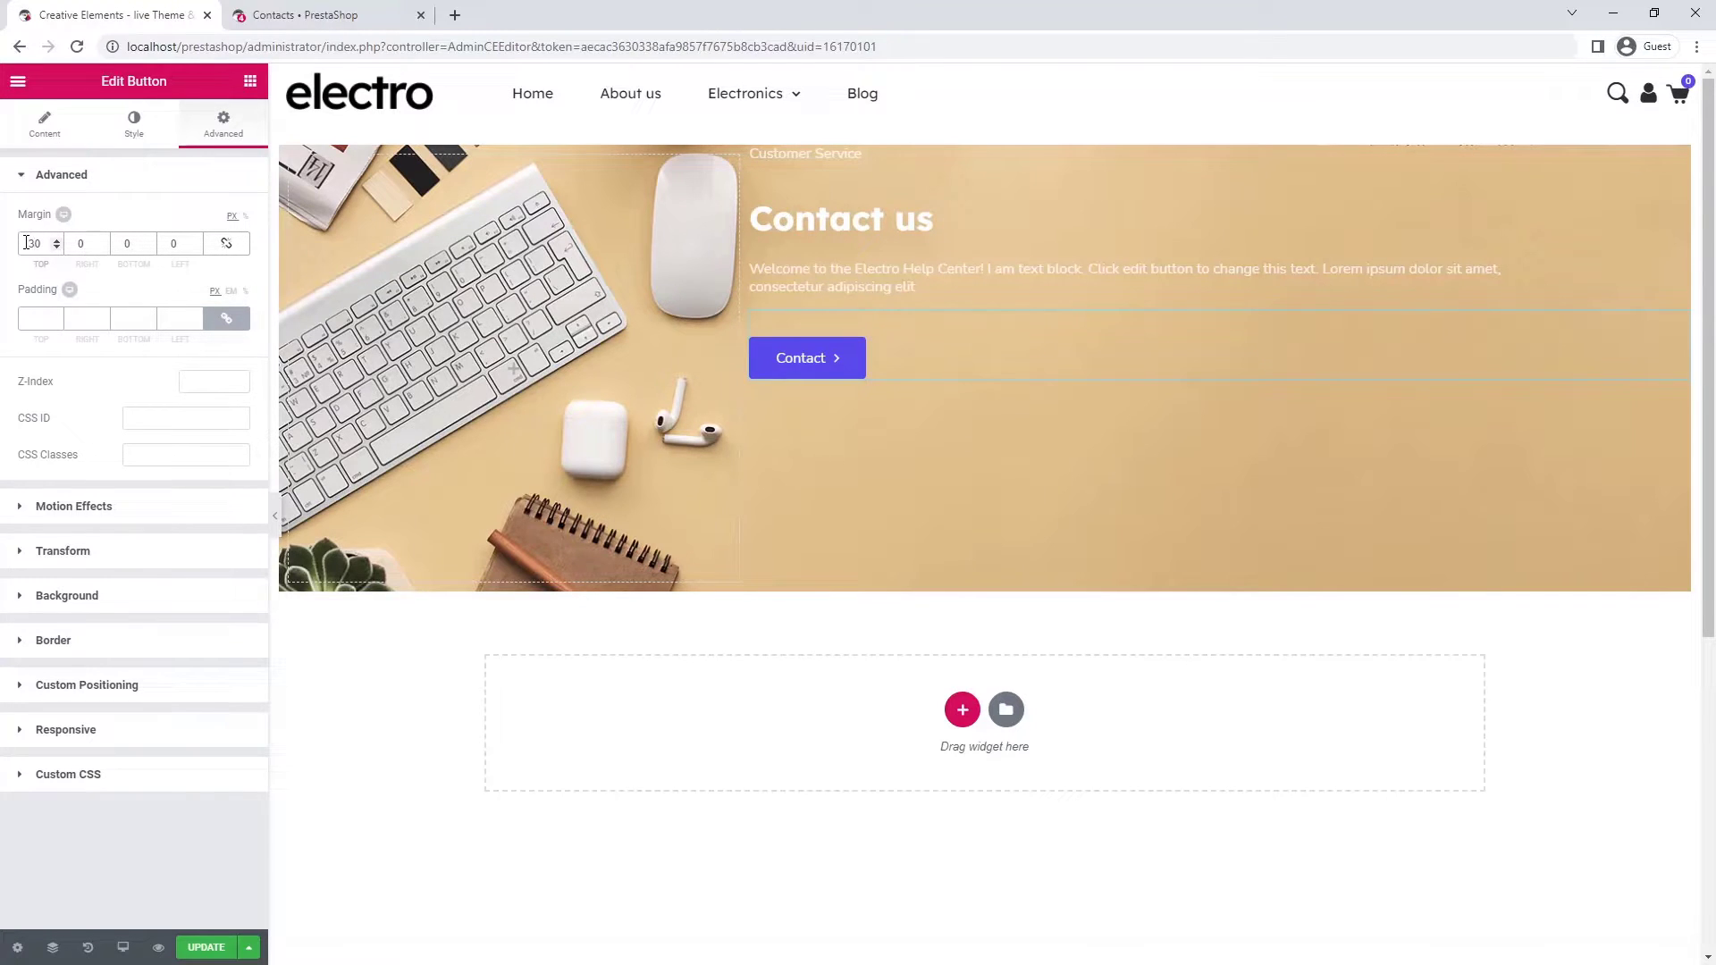
- Set the Customer Service text block's bottom margin to -20
{"action": "left_click", "coordinate": [858, 159]}
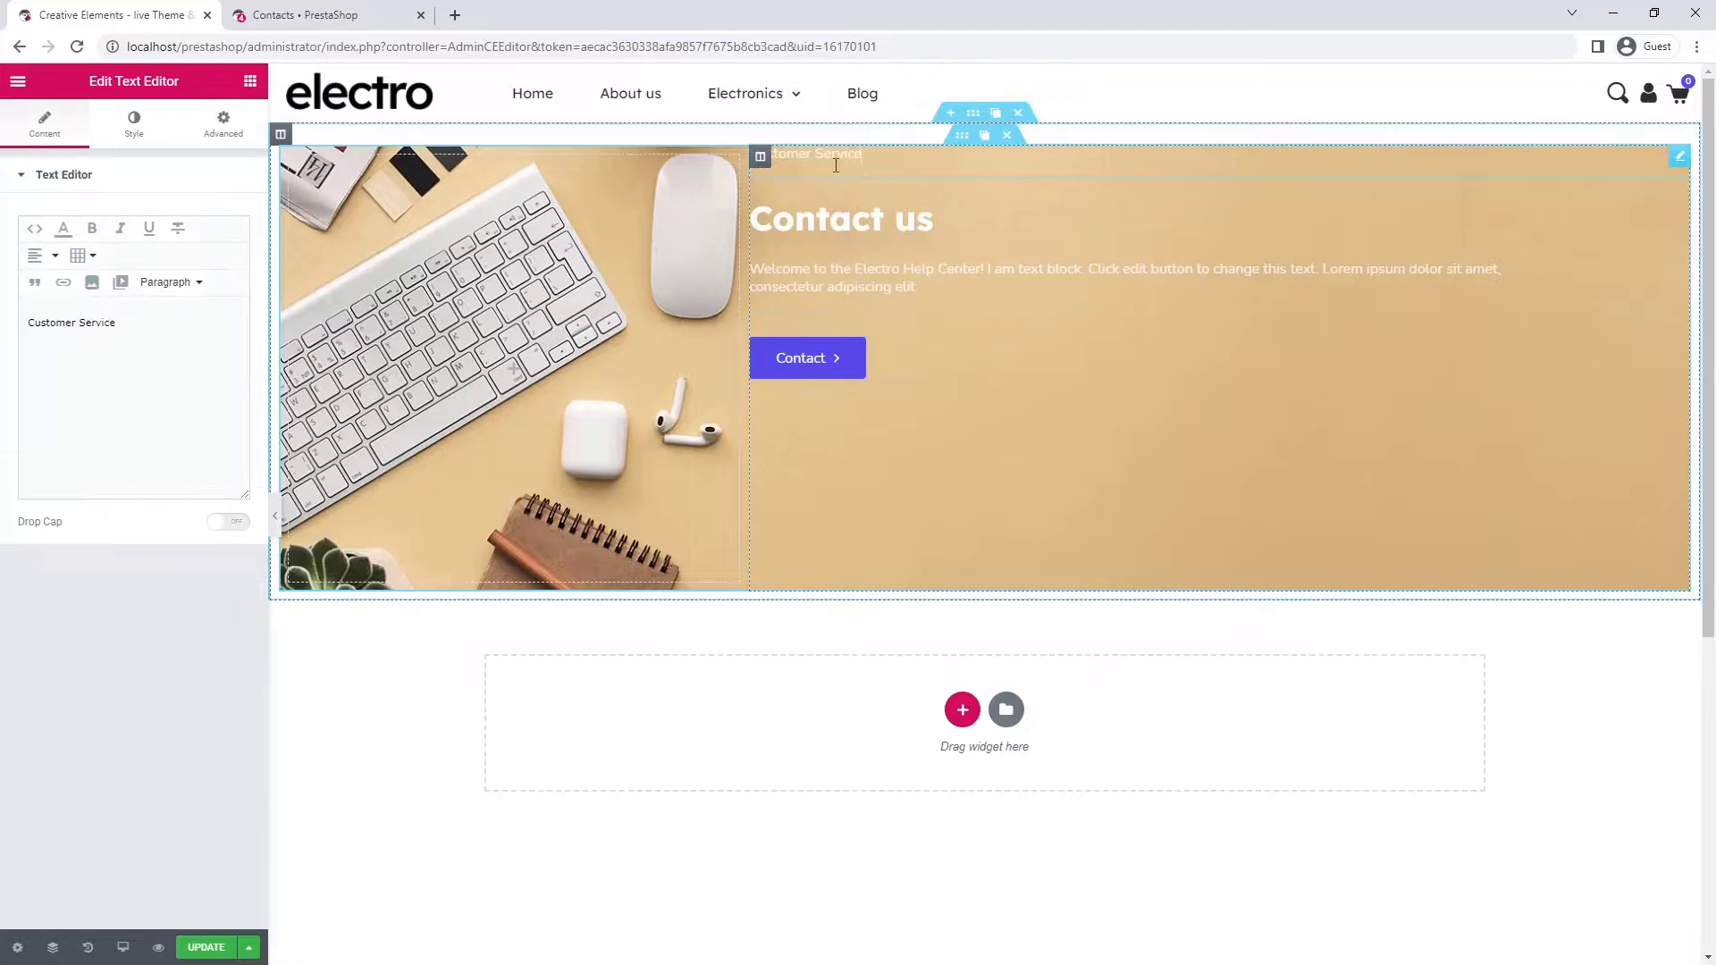
{"action": "left_click", "coordinate": [223, 125]}
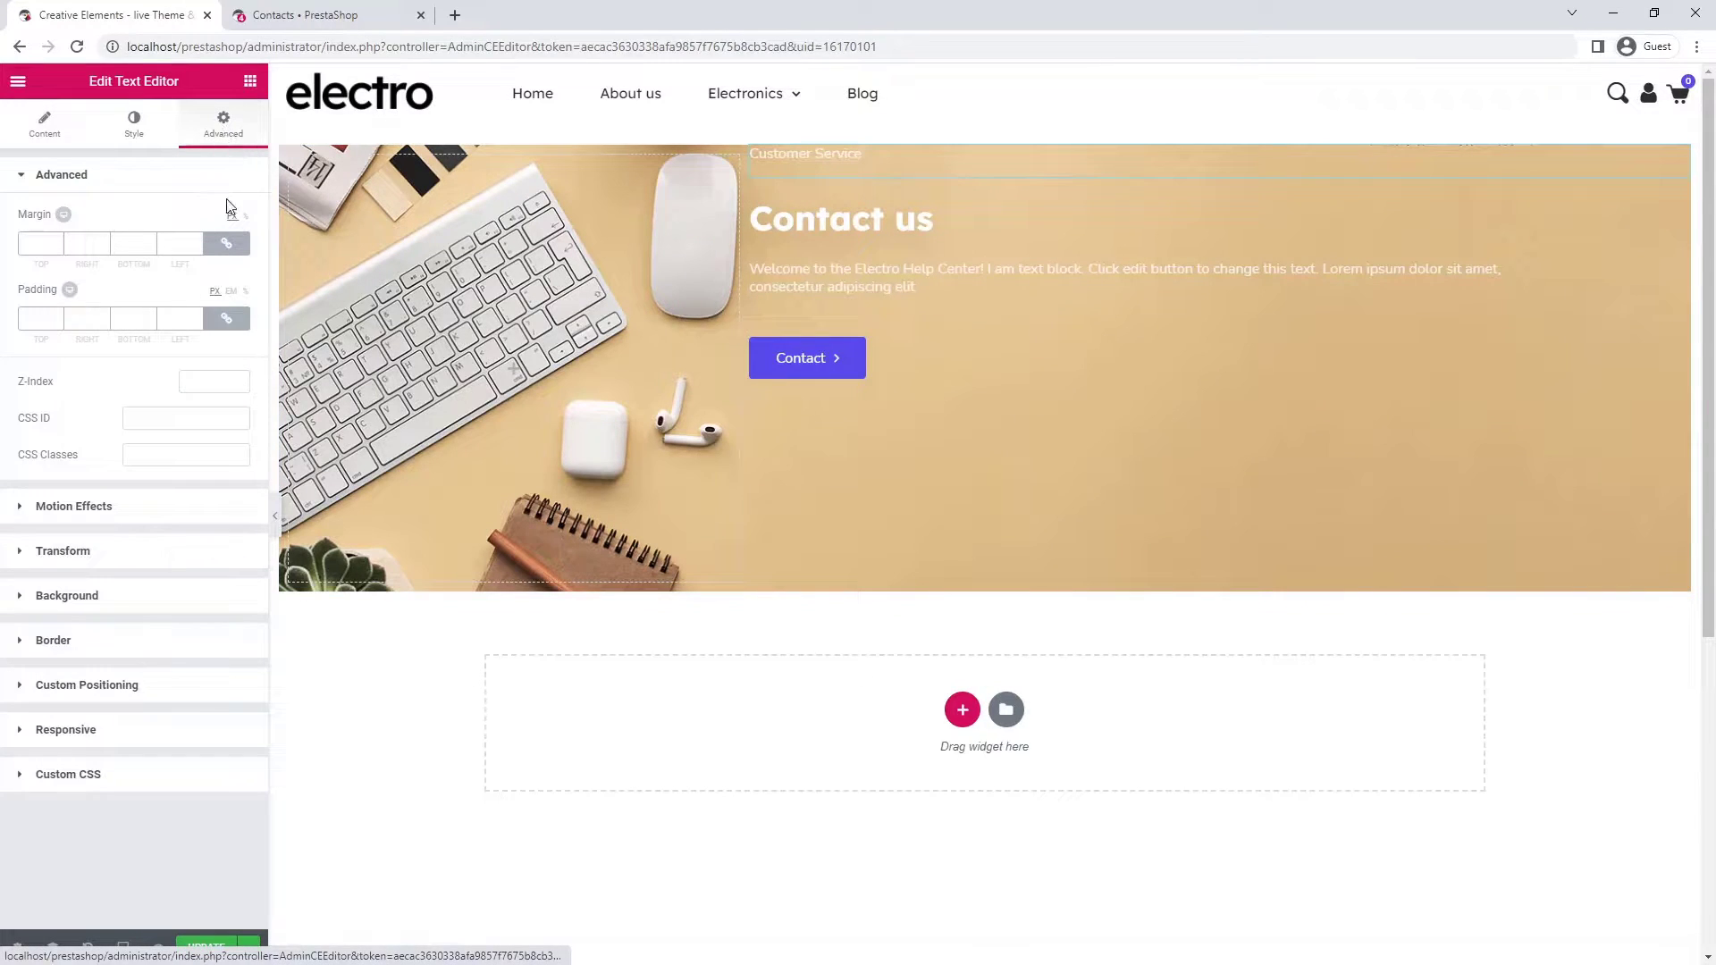
{"action": "left_click", "coordinate": [226, 244]}
{"action": "left_click", "coordinate": [149, 249]}
{"action": "left_click", "coordinate": [149, 249]}
{"action": "type", "text": "0"}
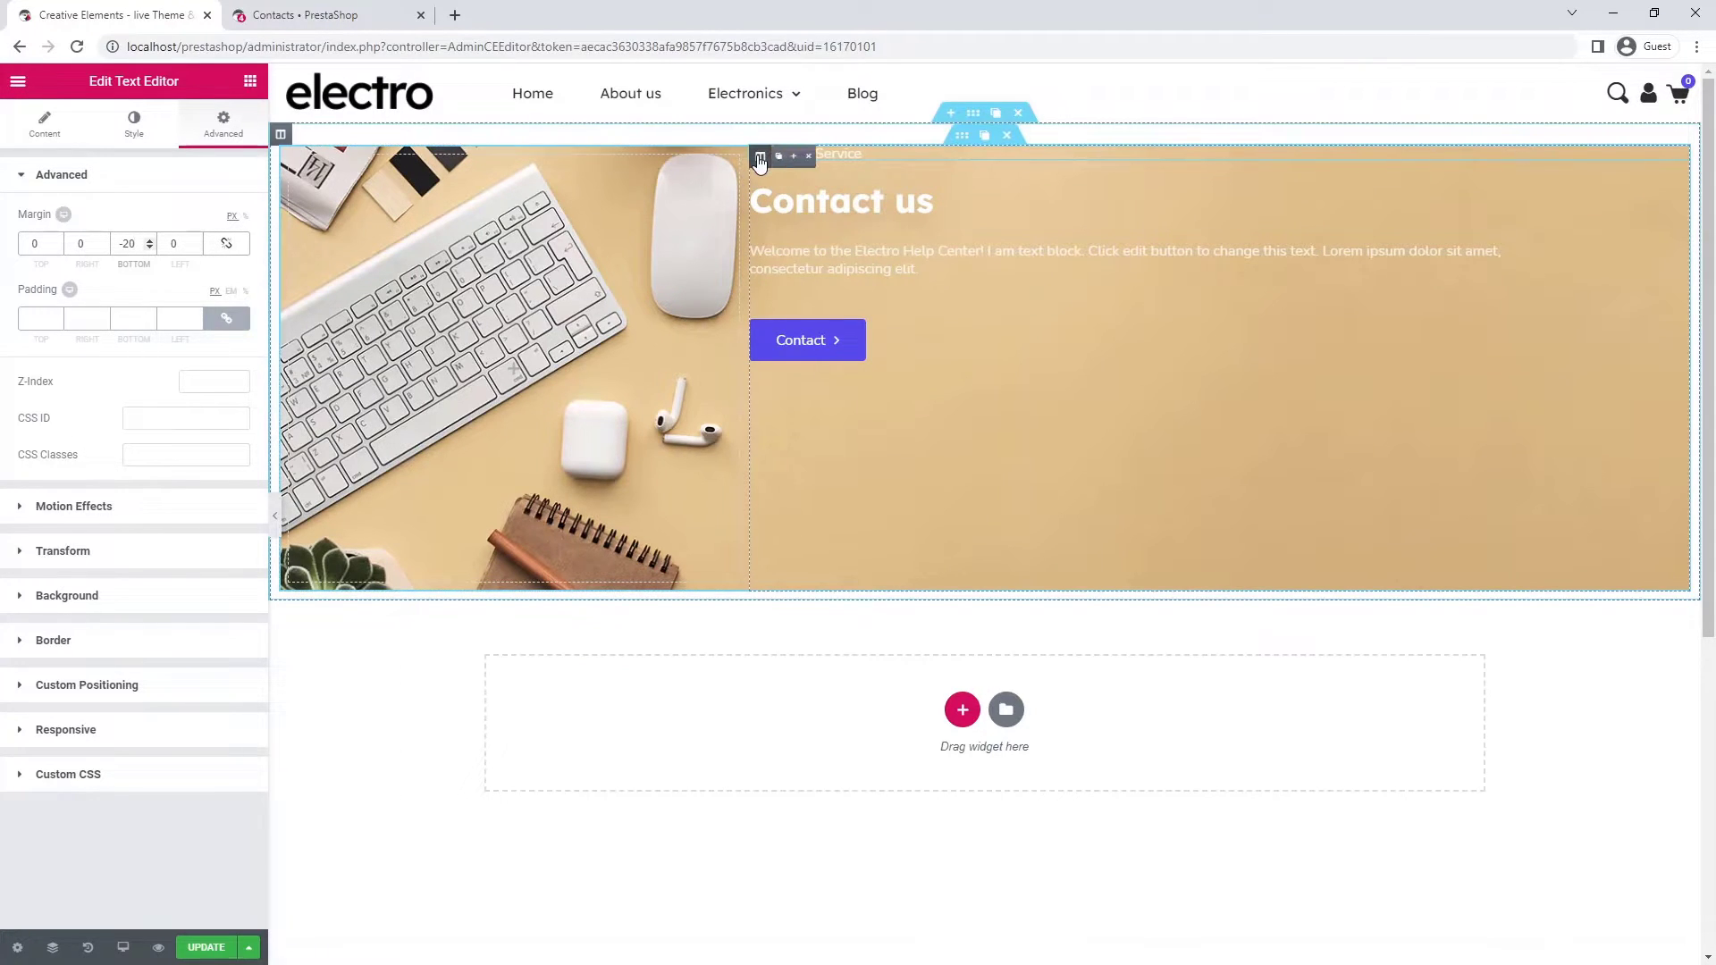
- Give the hero's text column a padding of 10
{"action": "left_click", "coordinate": [760, 158]}
{"action": "left_click", "coordinate": [223, 125]}
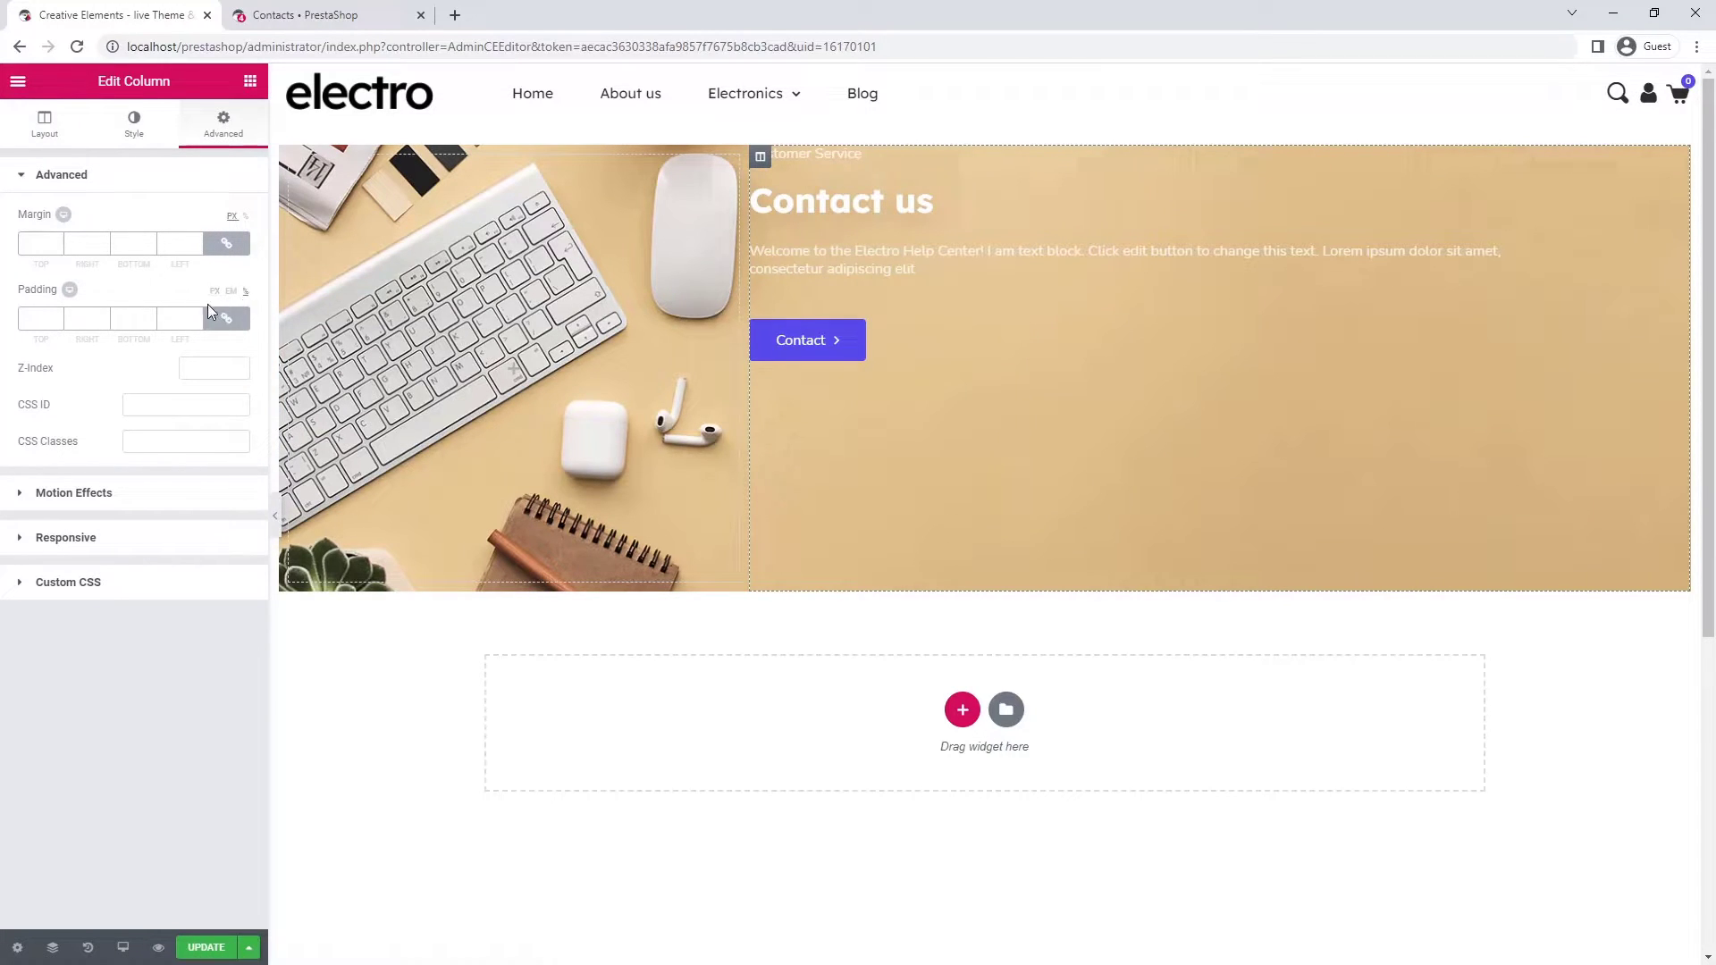
{"action": "type", "text": "10"}
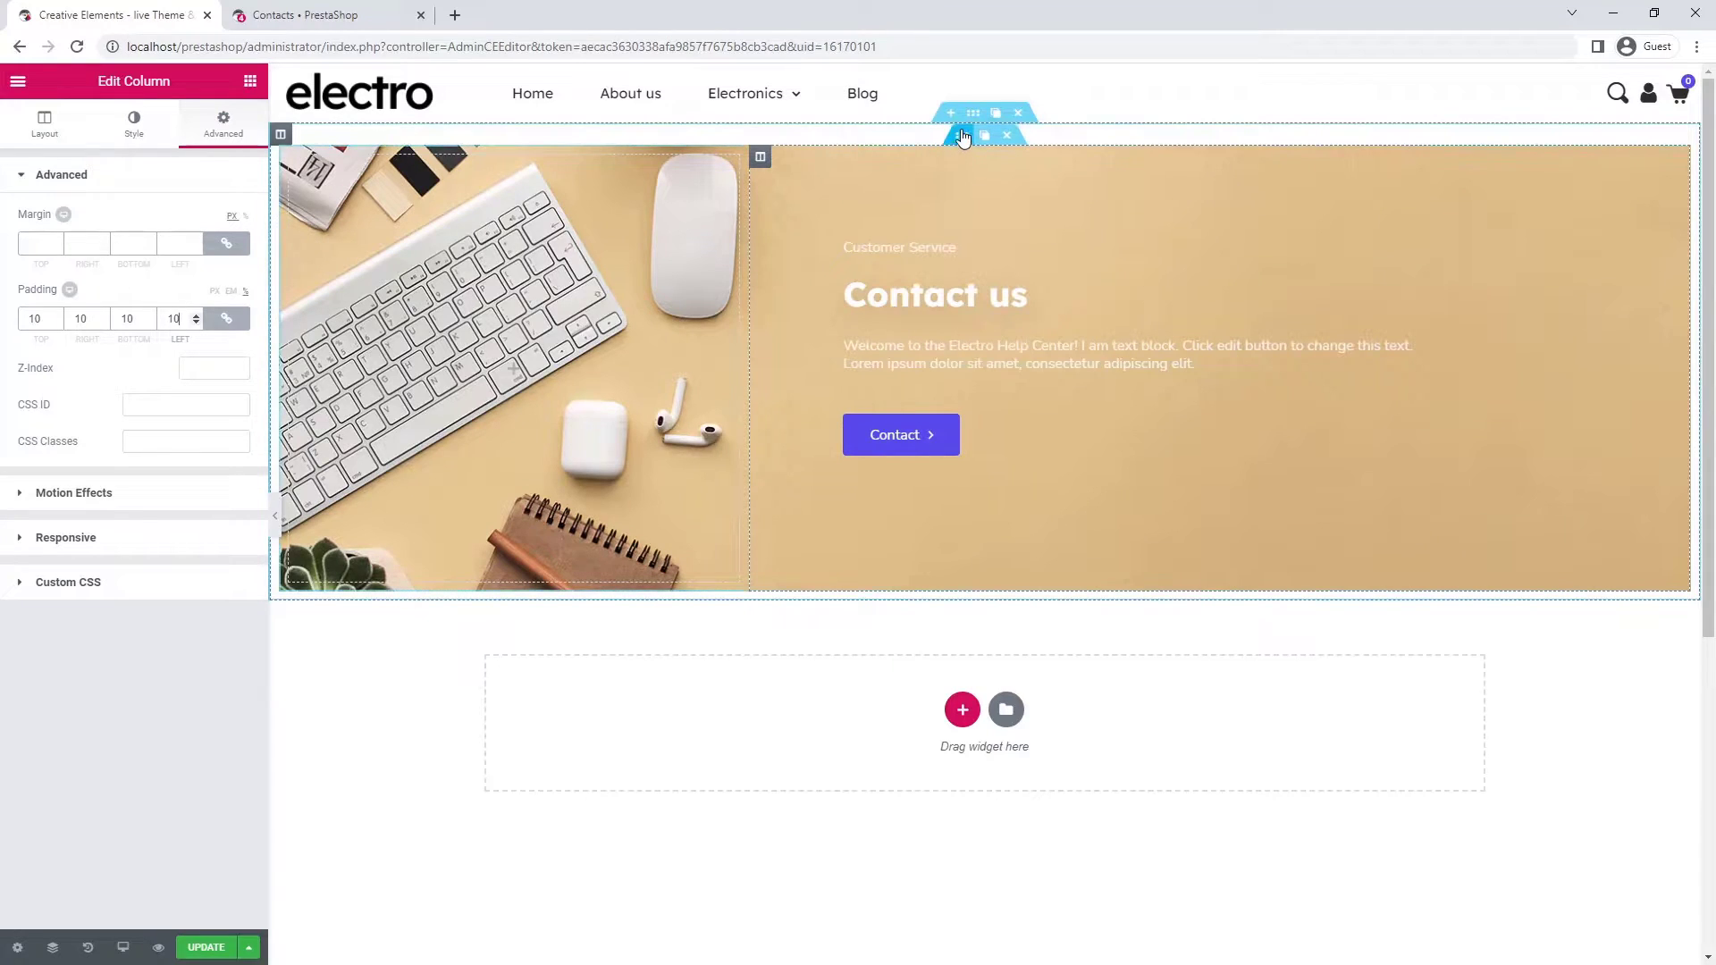
- Set the inner section's content position to Middle and preview the centred hero
{"action": "left_click", "coordinate": [963, 136]}
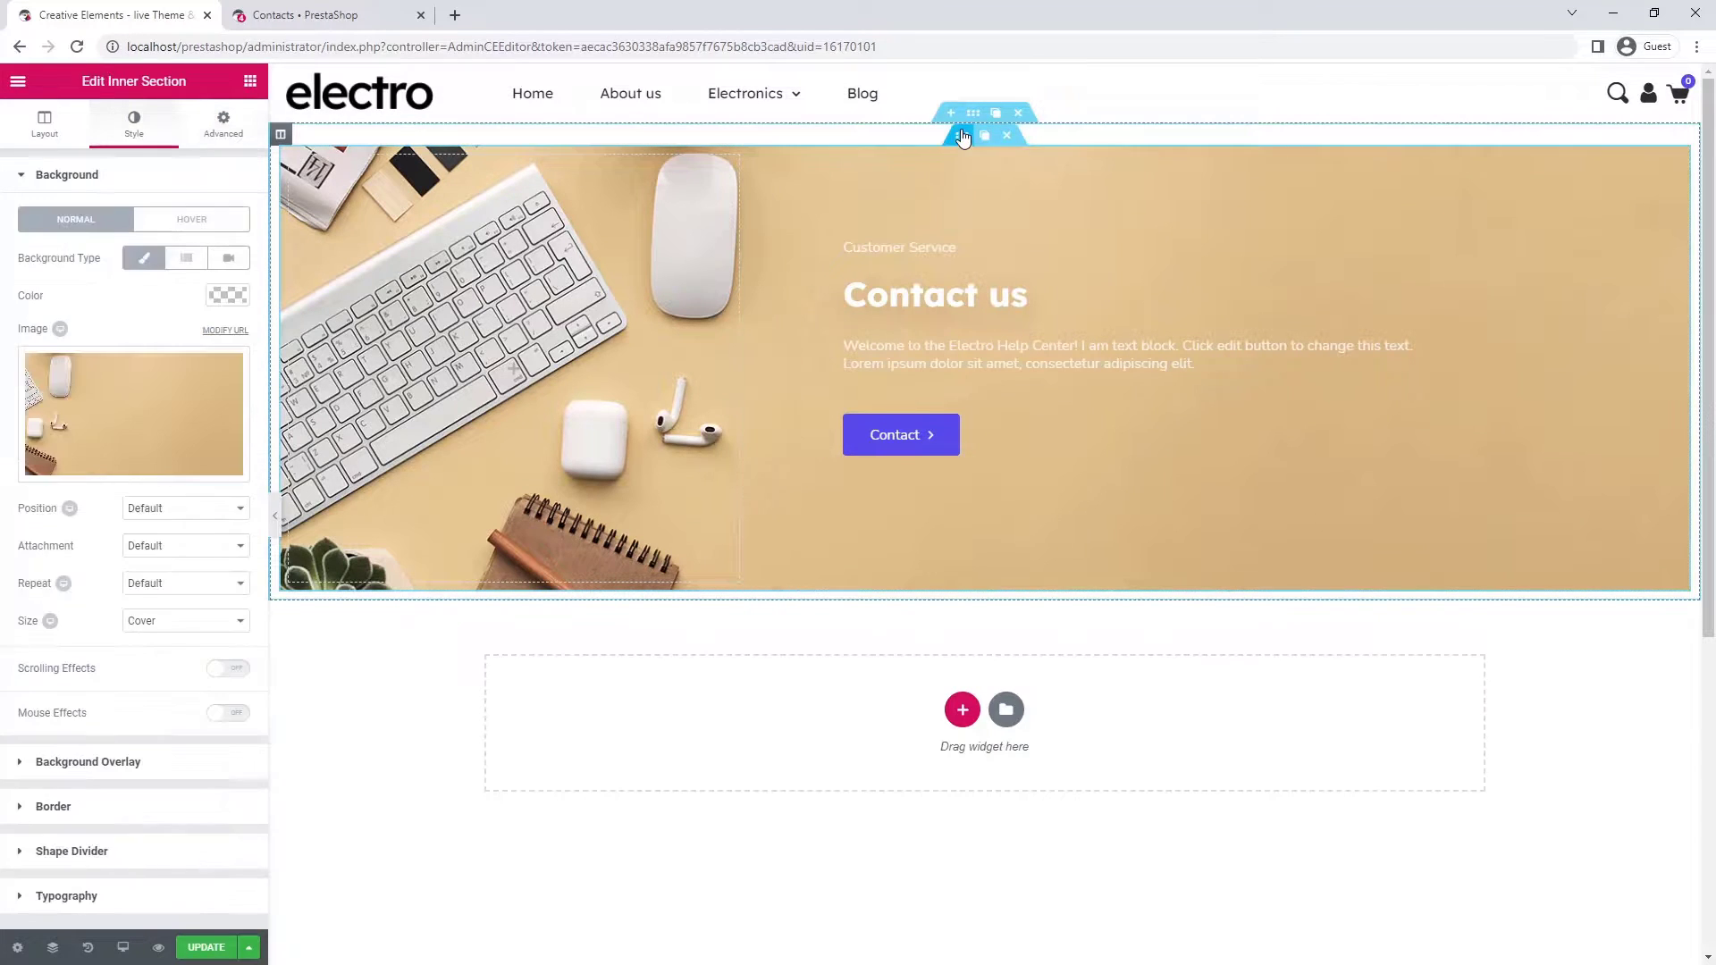
{"action": "left_click", "coordinate": [63, 131]}
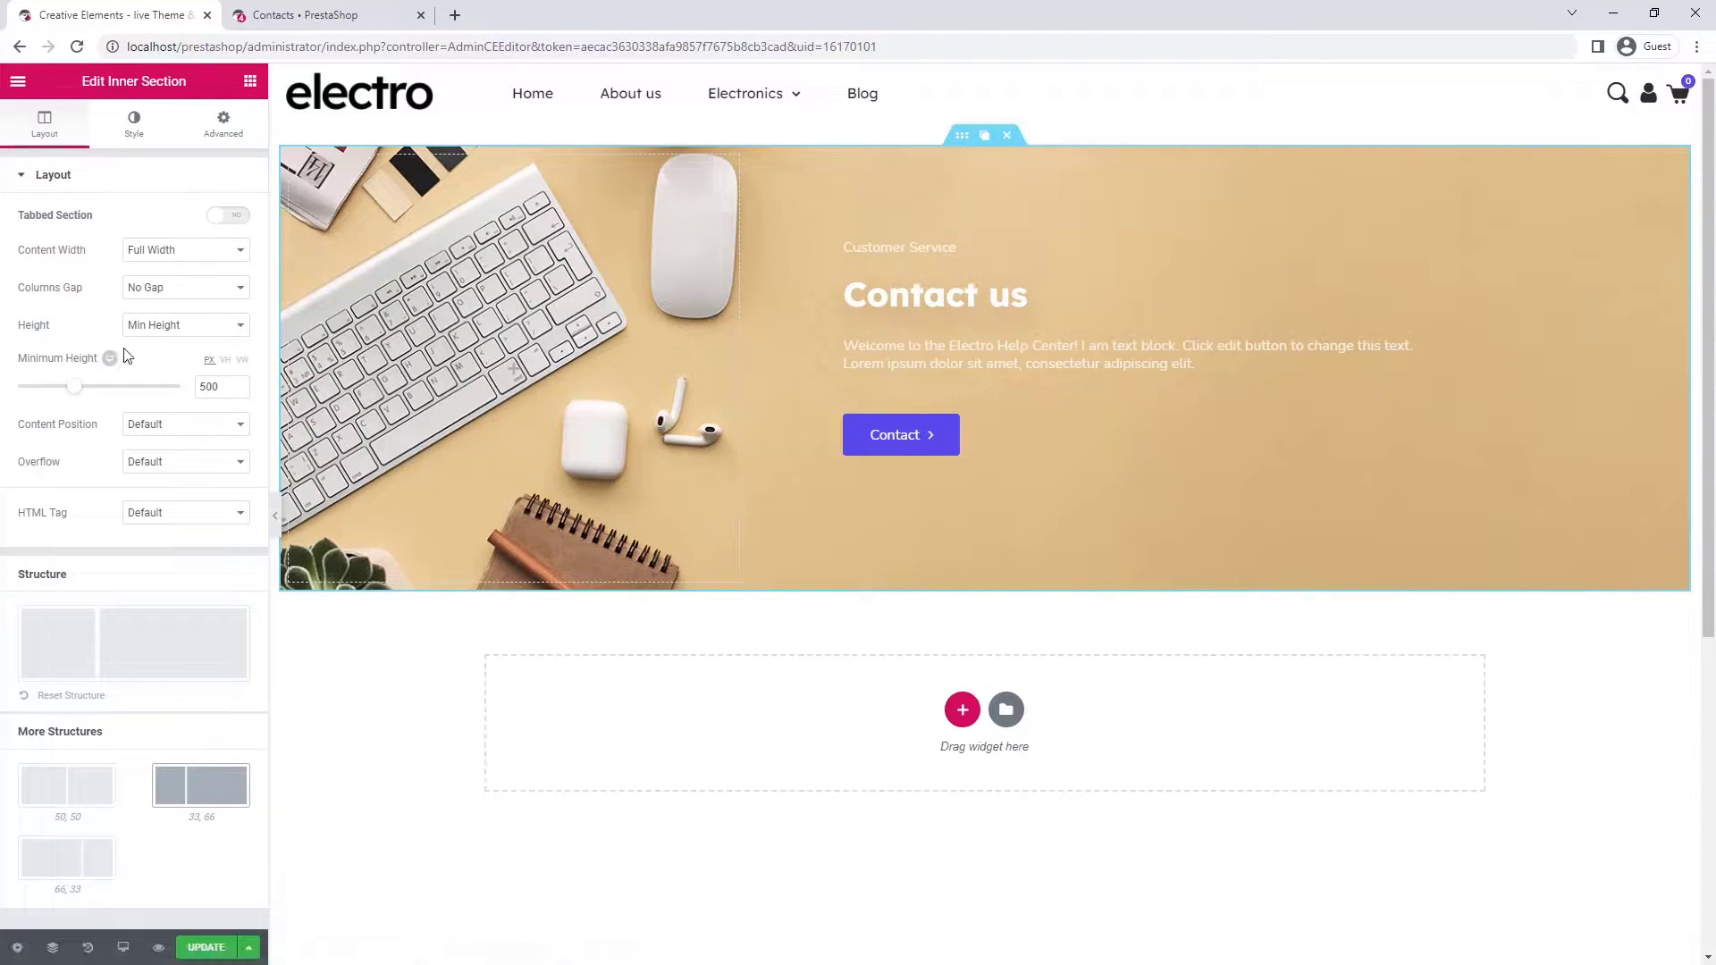
{"action": "left_click", "coordinate": [179, 426]}
{"action": "left_click", "coordinate": [184, 471]}
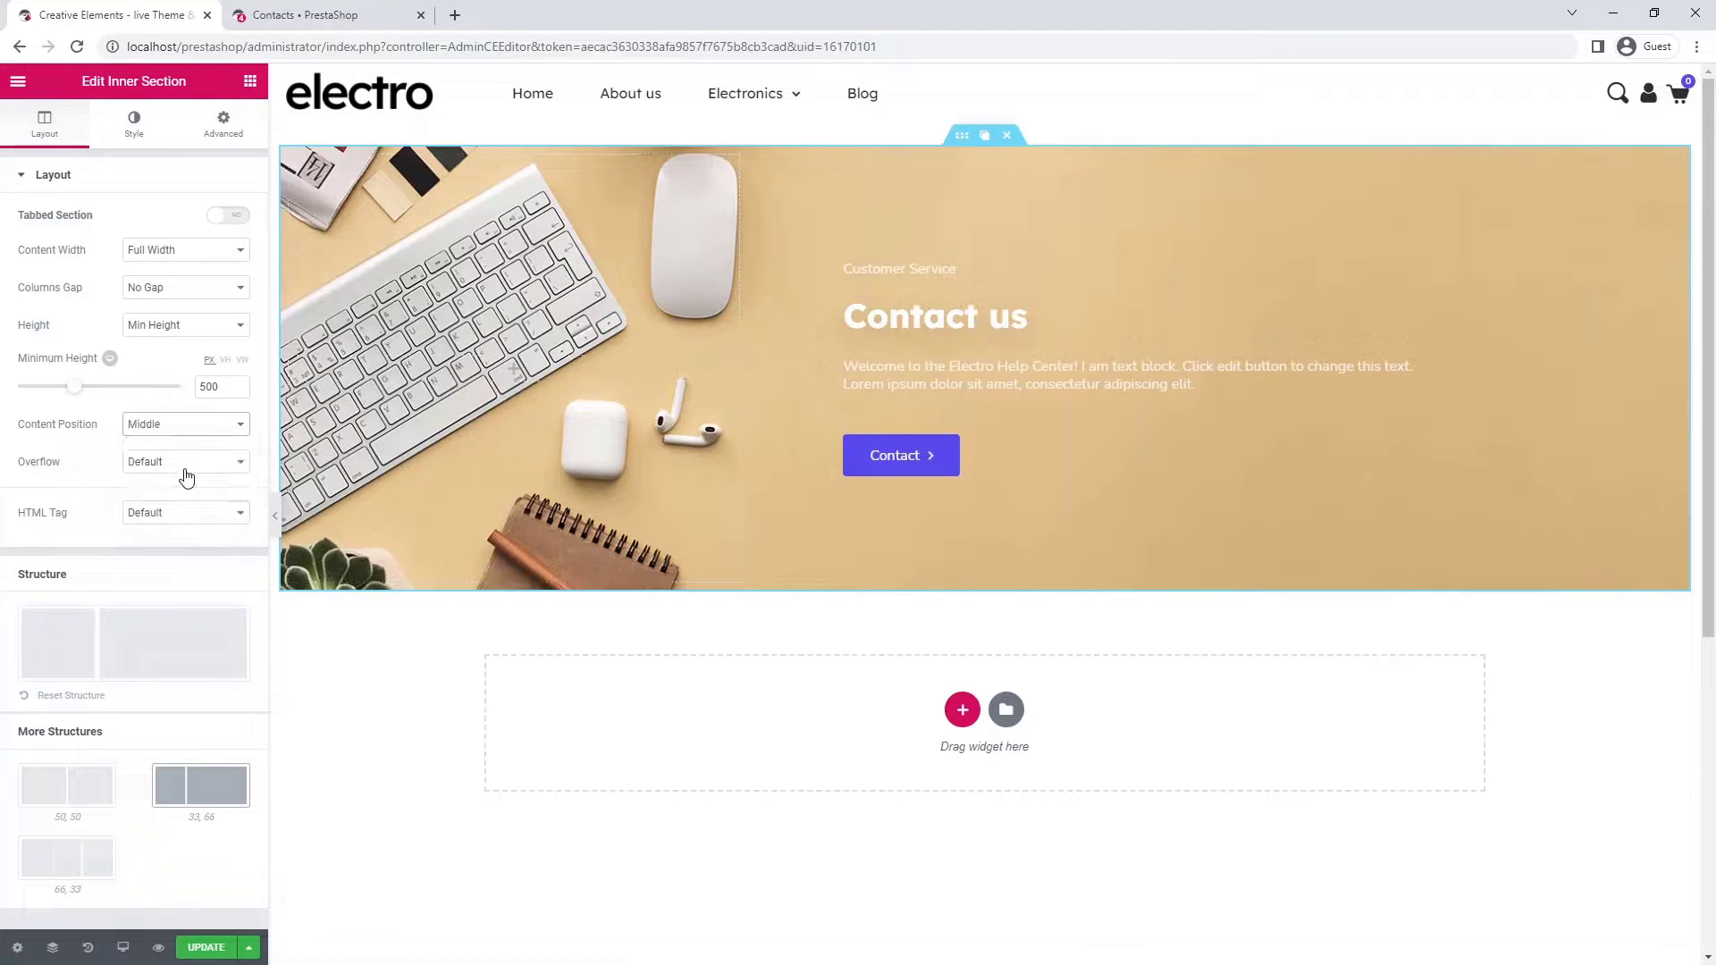
{"action": "left_click", "coordinate": [275, 516]}
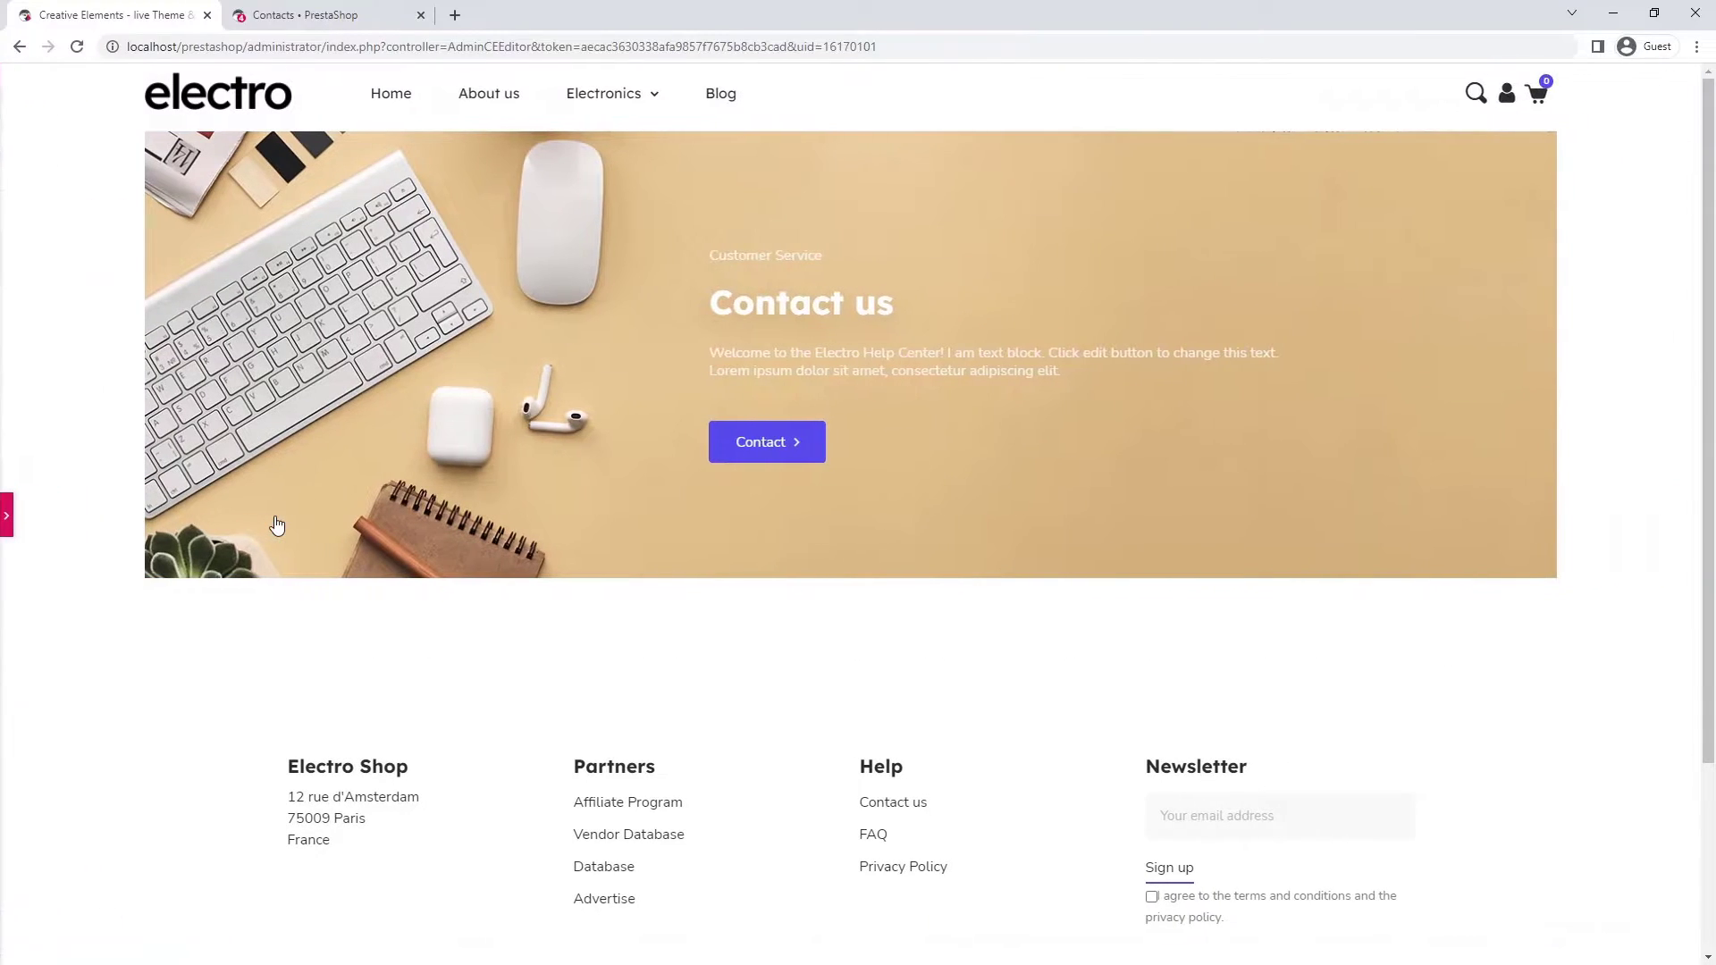
{"action": "left_click", "coordinate": [7, 521]}
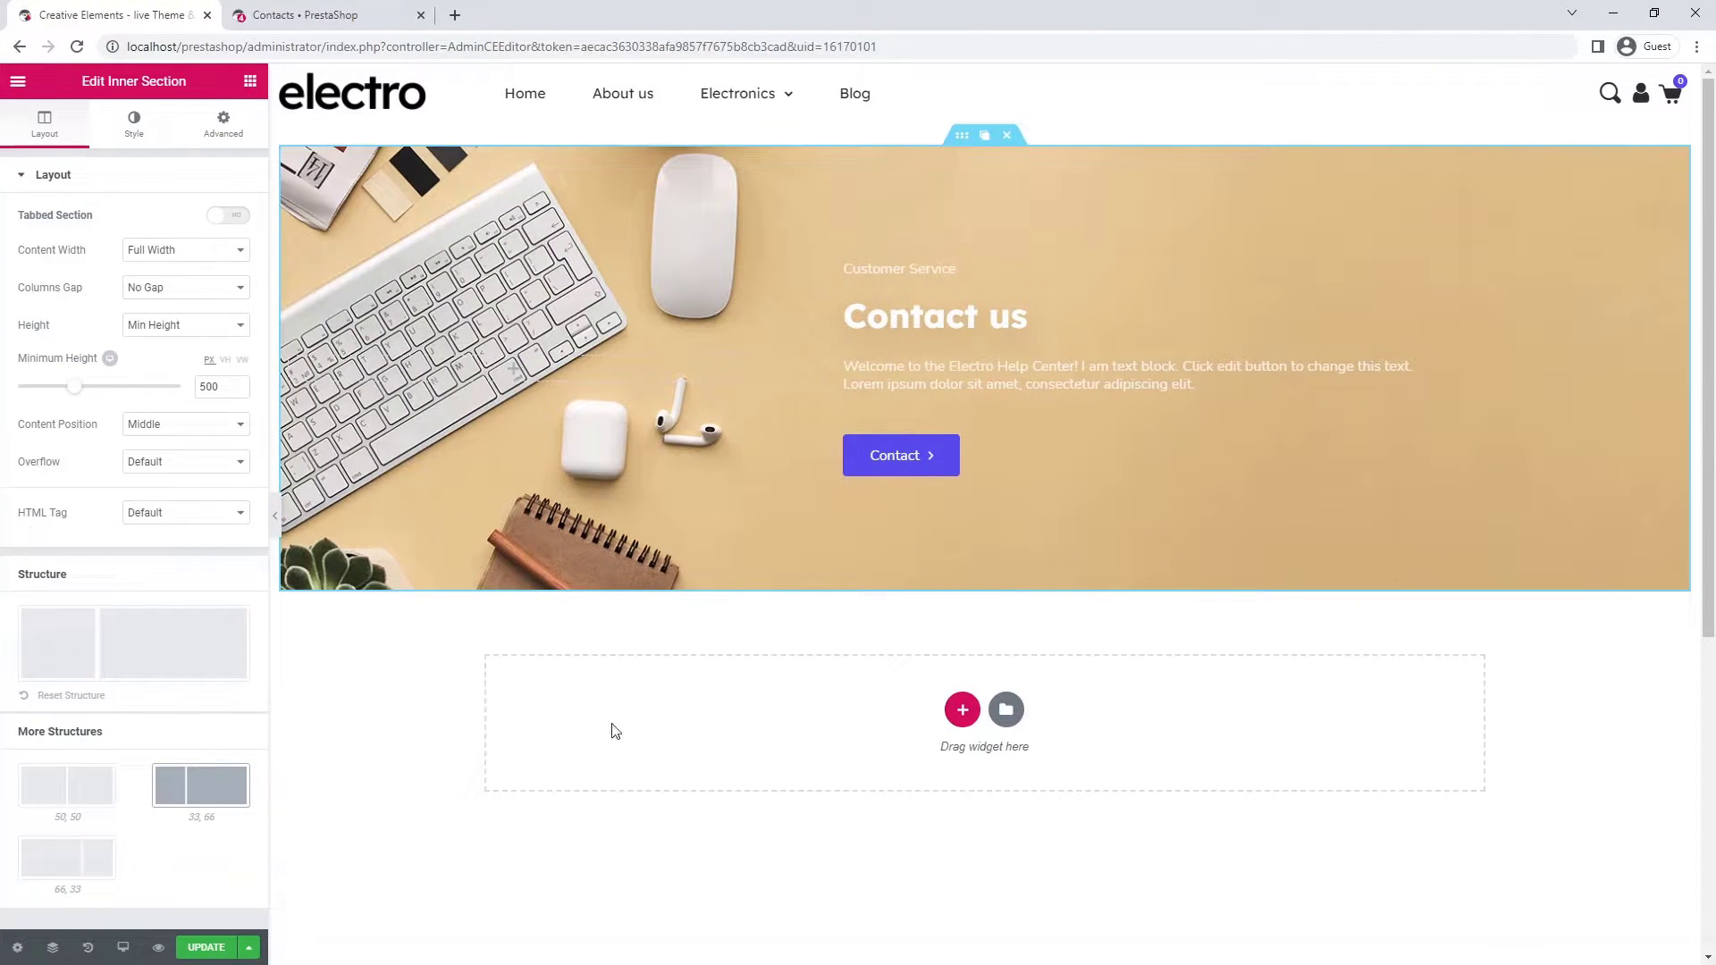
- Insert a 33/66 section under the banner with 1280 content width and 100 top/bottom margins
{"action": "left_click", "coordinate": [961, 710]}
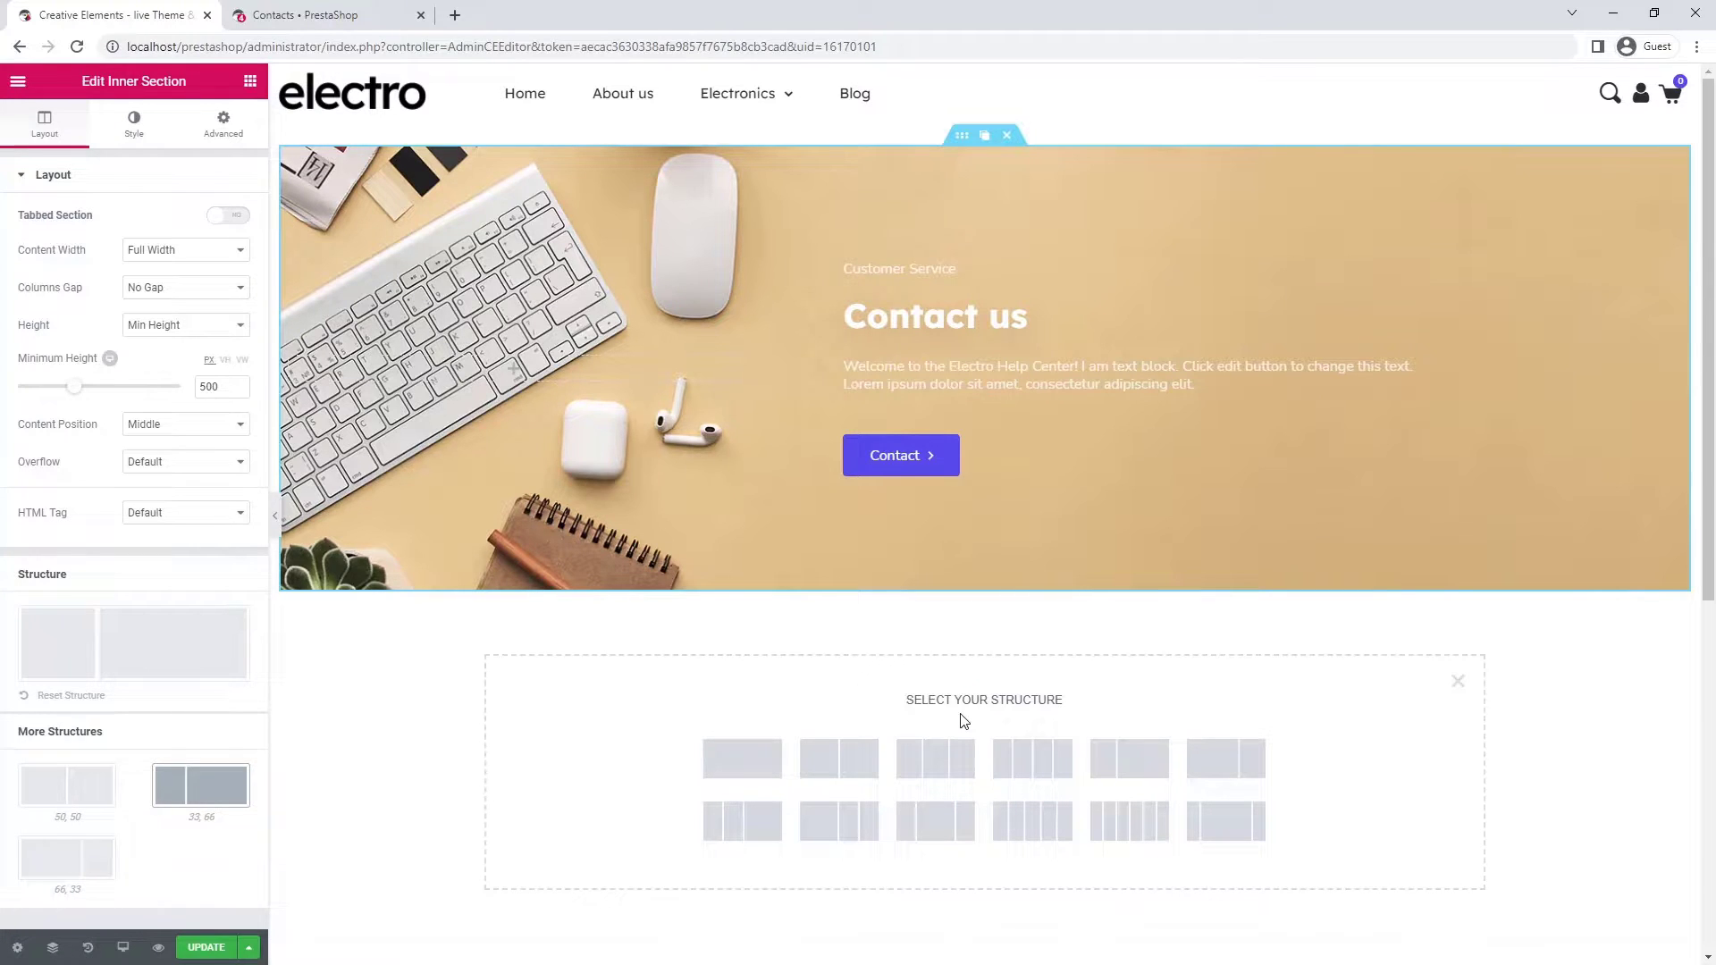
{"action": "left_click", "coordinate": [1126, 760]}
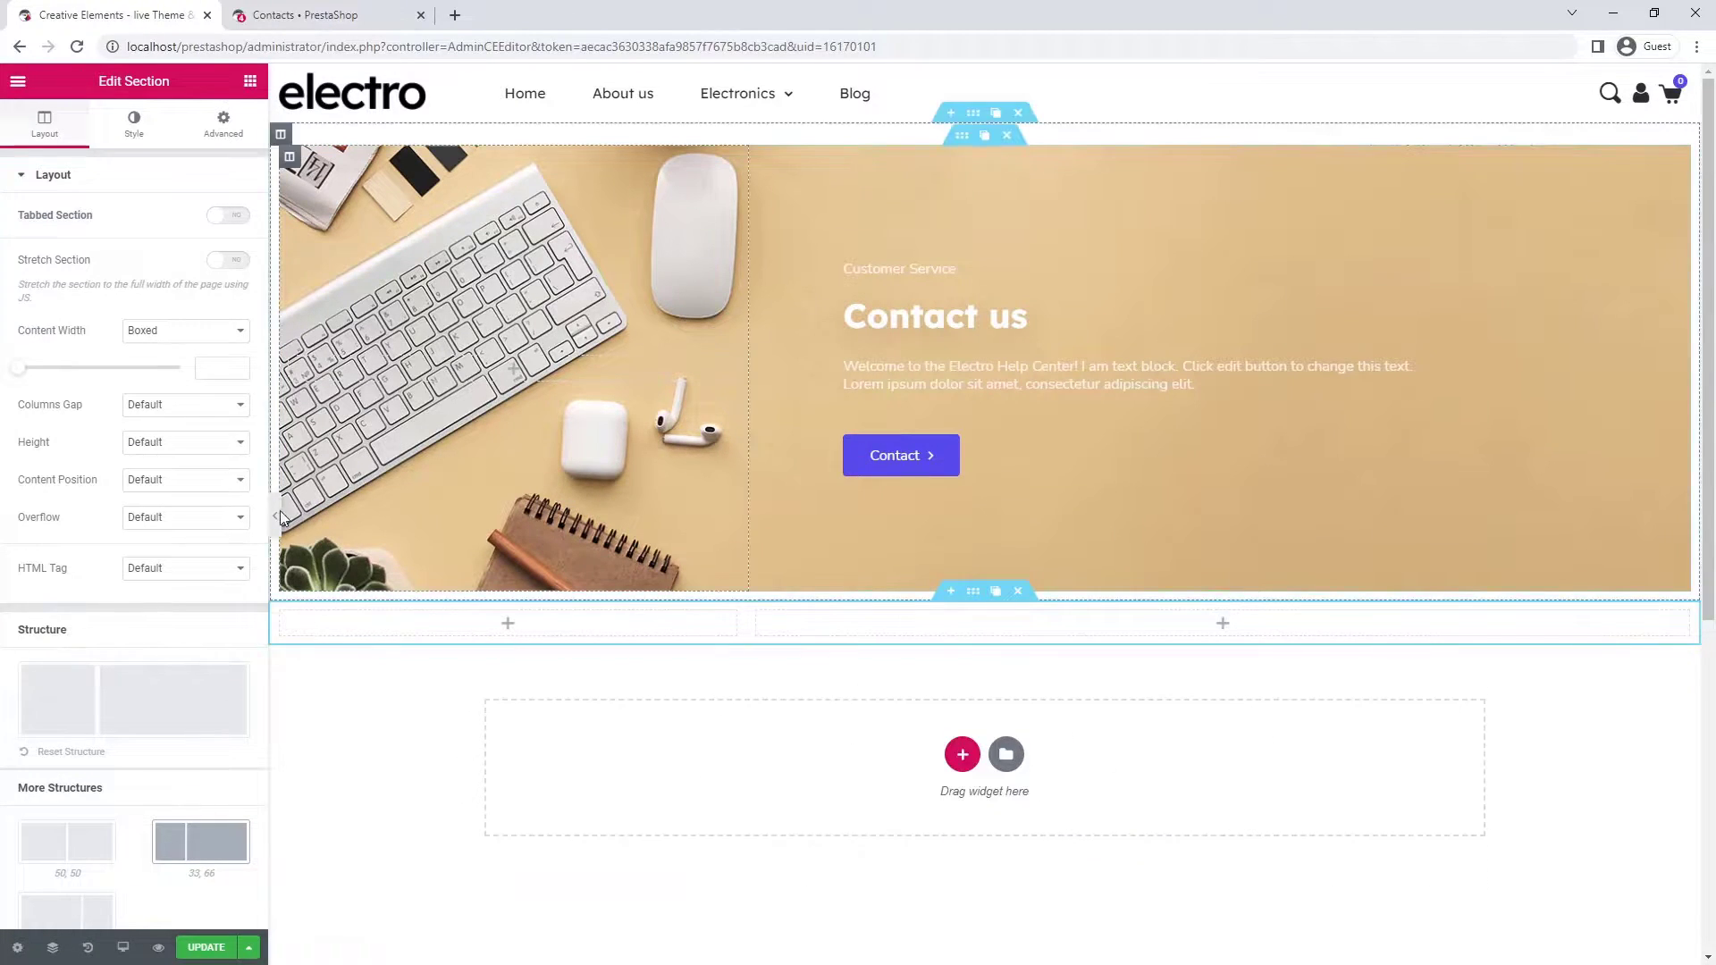
{"action": "left_click", "coordinate": [217, 367]}
{"action": "type", "text": "1280"}
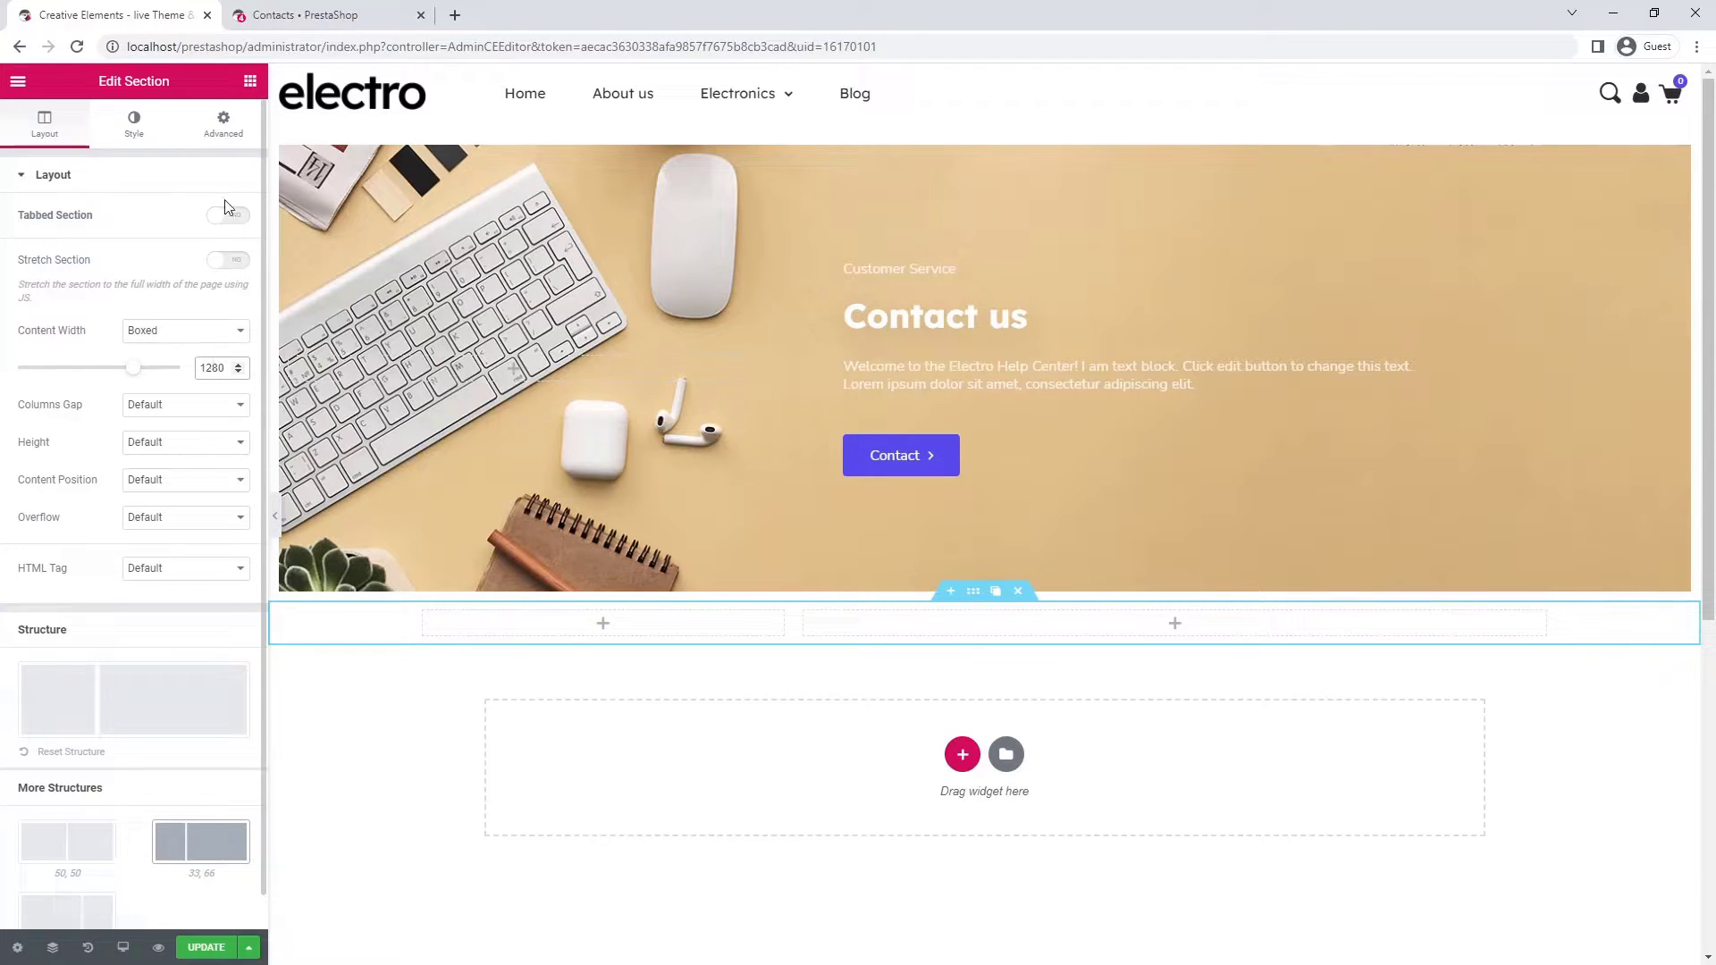
{"action": "left_click", "coordinate": [224, 129]}
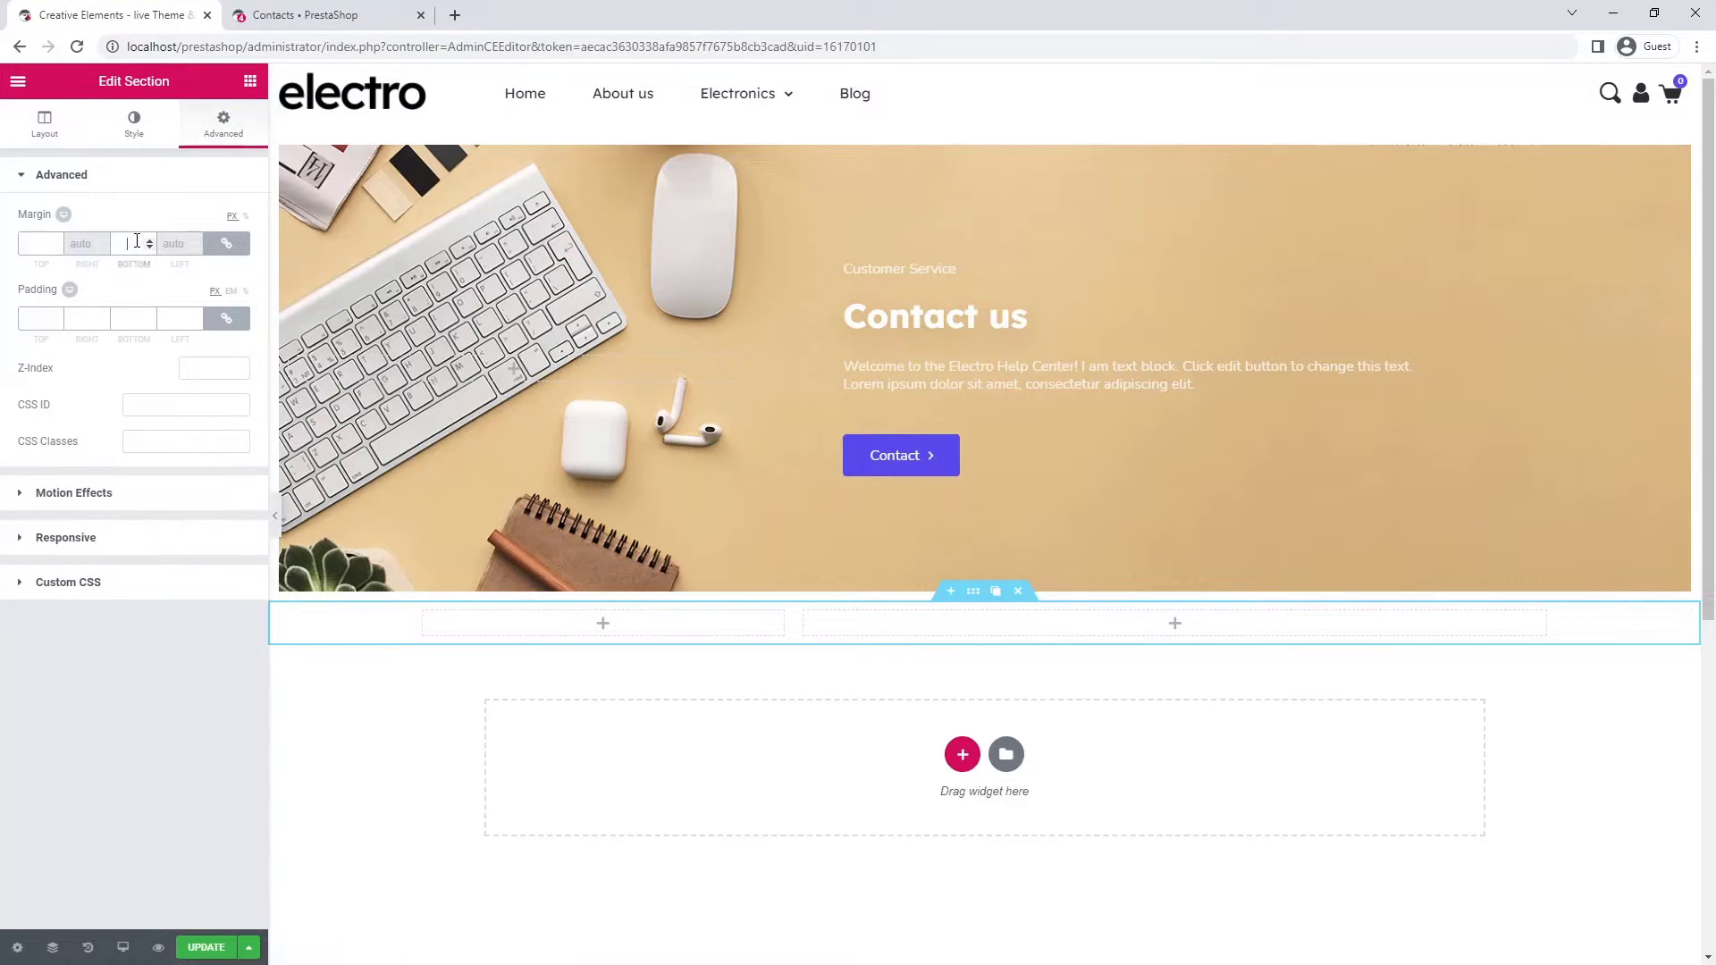
{"action": "type", "text": "100"}
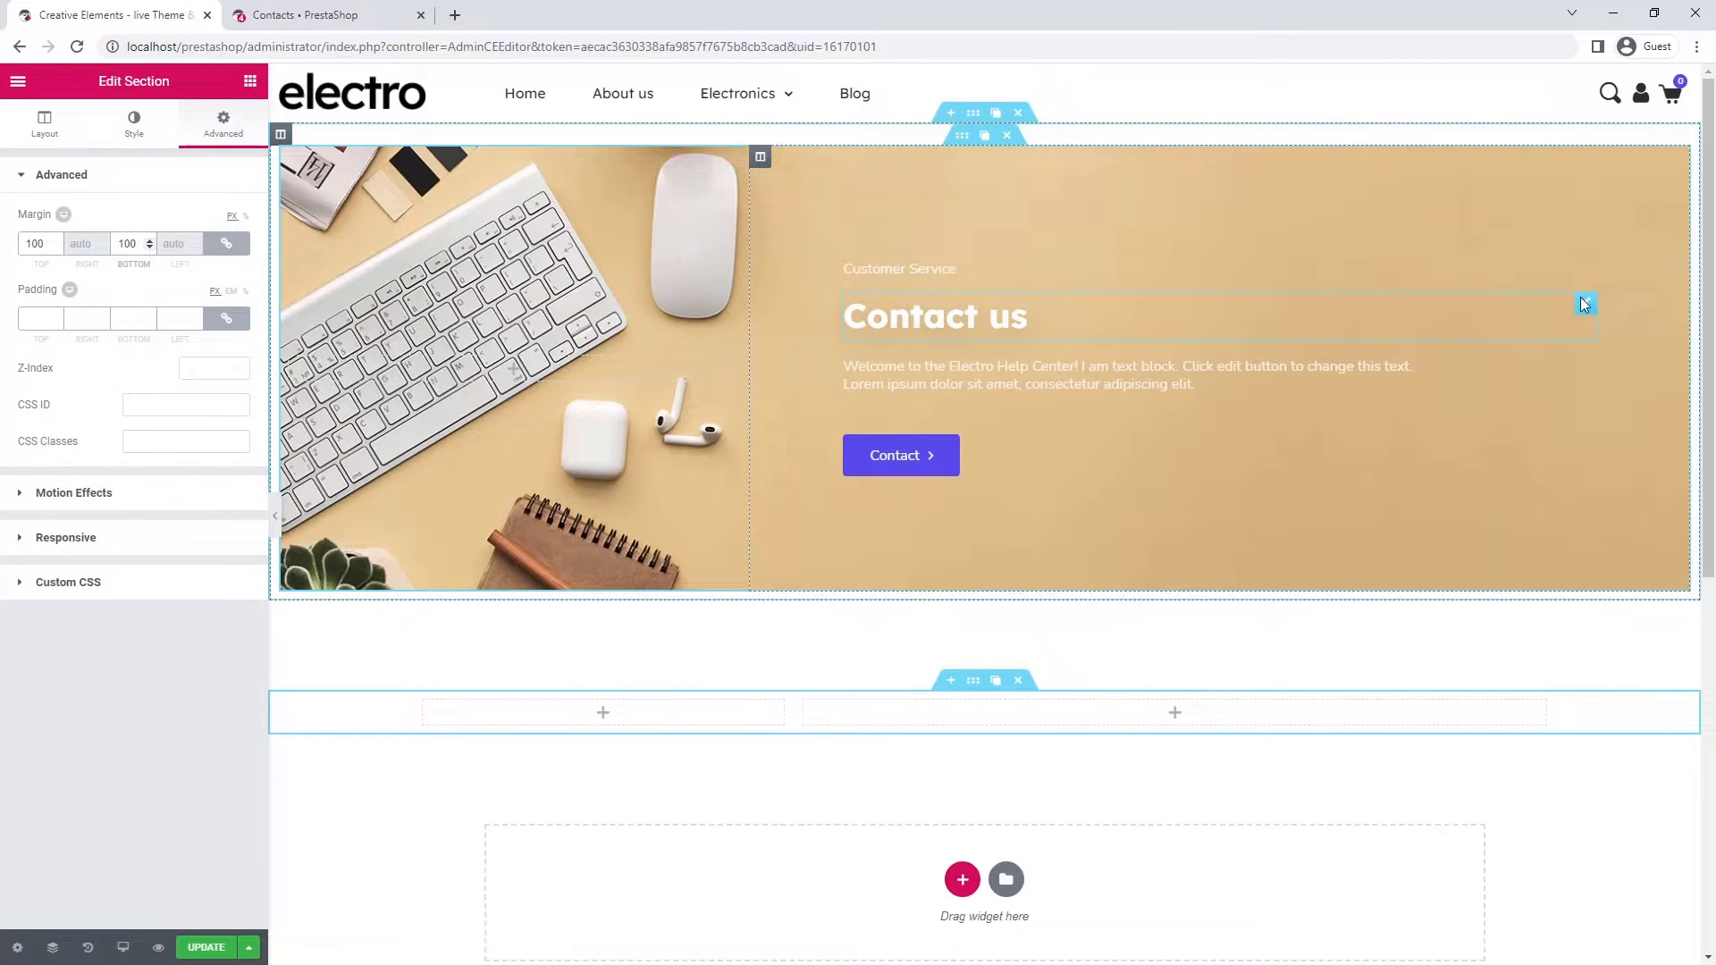
- Copy the Contact us heading into the new left column and retitle it Frequently Asked Questions
{"action": "mouse_move", "coordinate": [1571, 307]}
{"action": "left_click", "coordinate": [1572, 306]}
{"action": "left_click_drag", "start_coordinate": [1585, 280], "coordinate": [602, 712]}
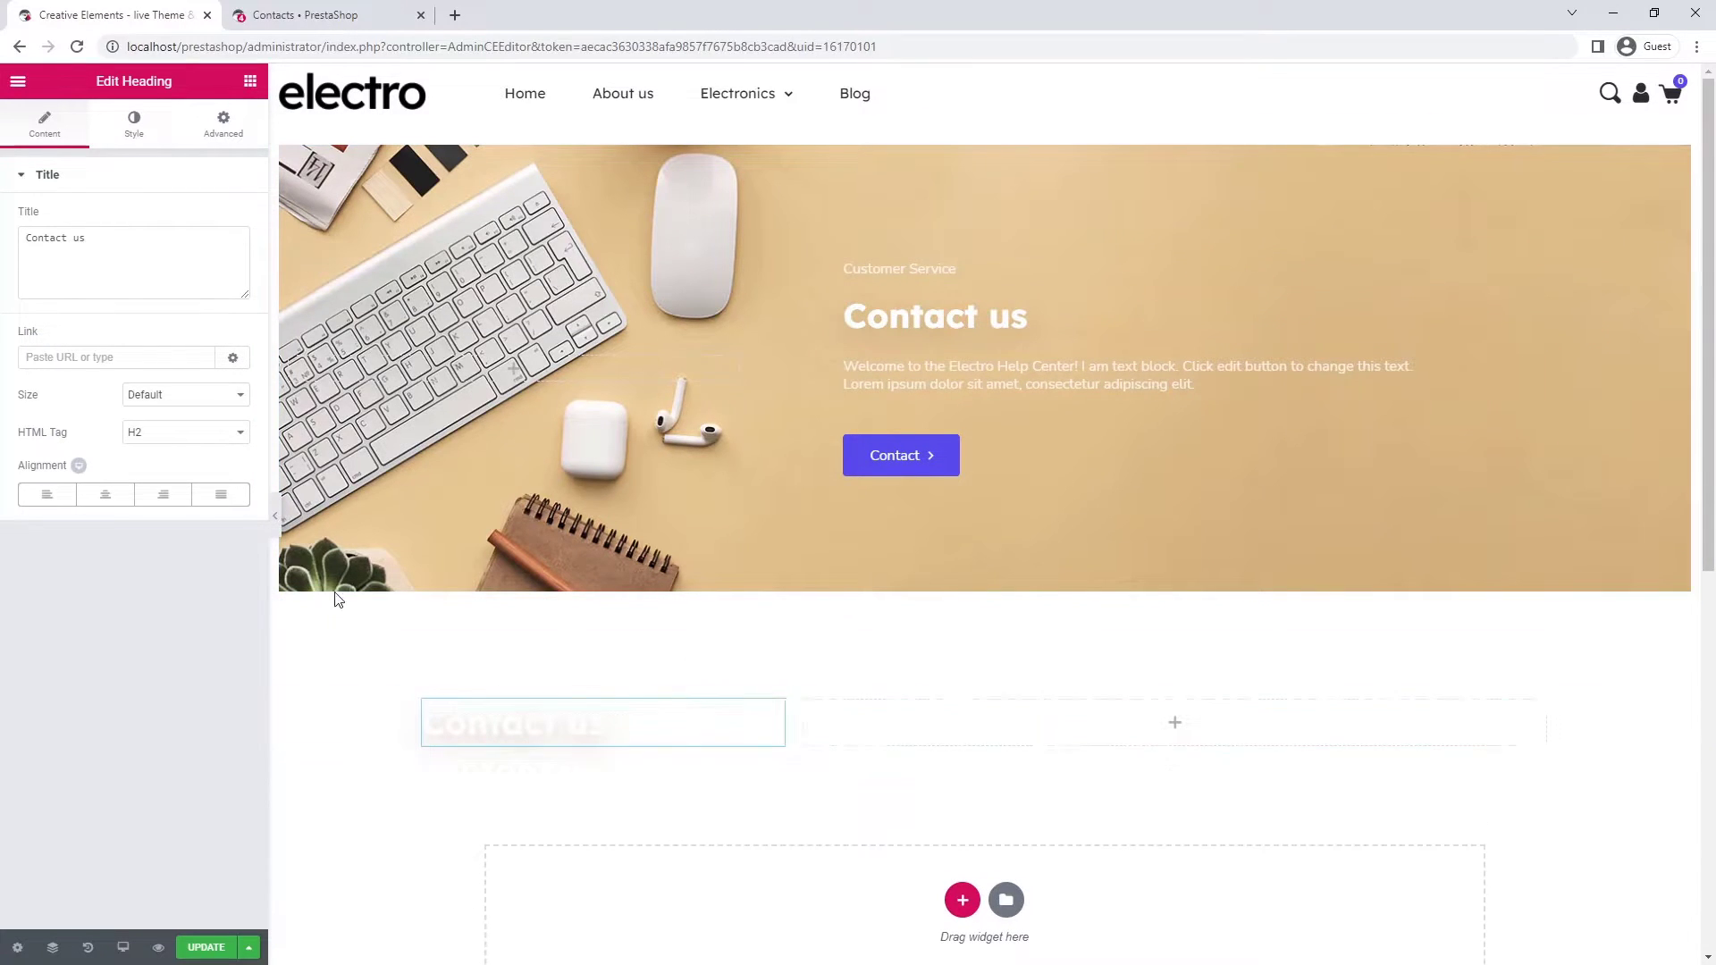
{"action": "left_click", "coordinate": [100, 239]}
{"action": "key", "text": "ctrl+a"}
{"action": "type", "text": "Frequently Asked Questions"}
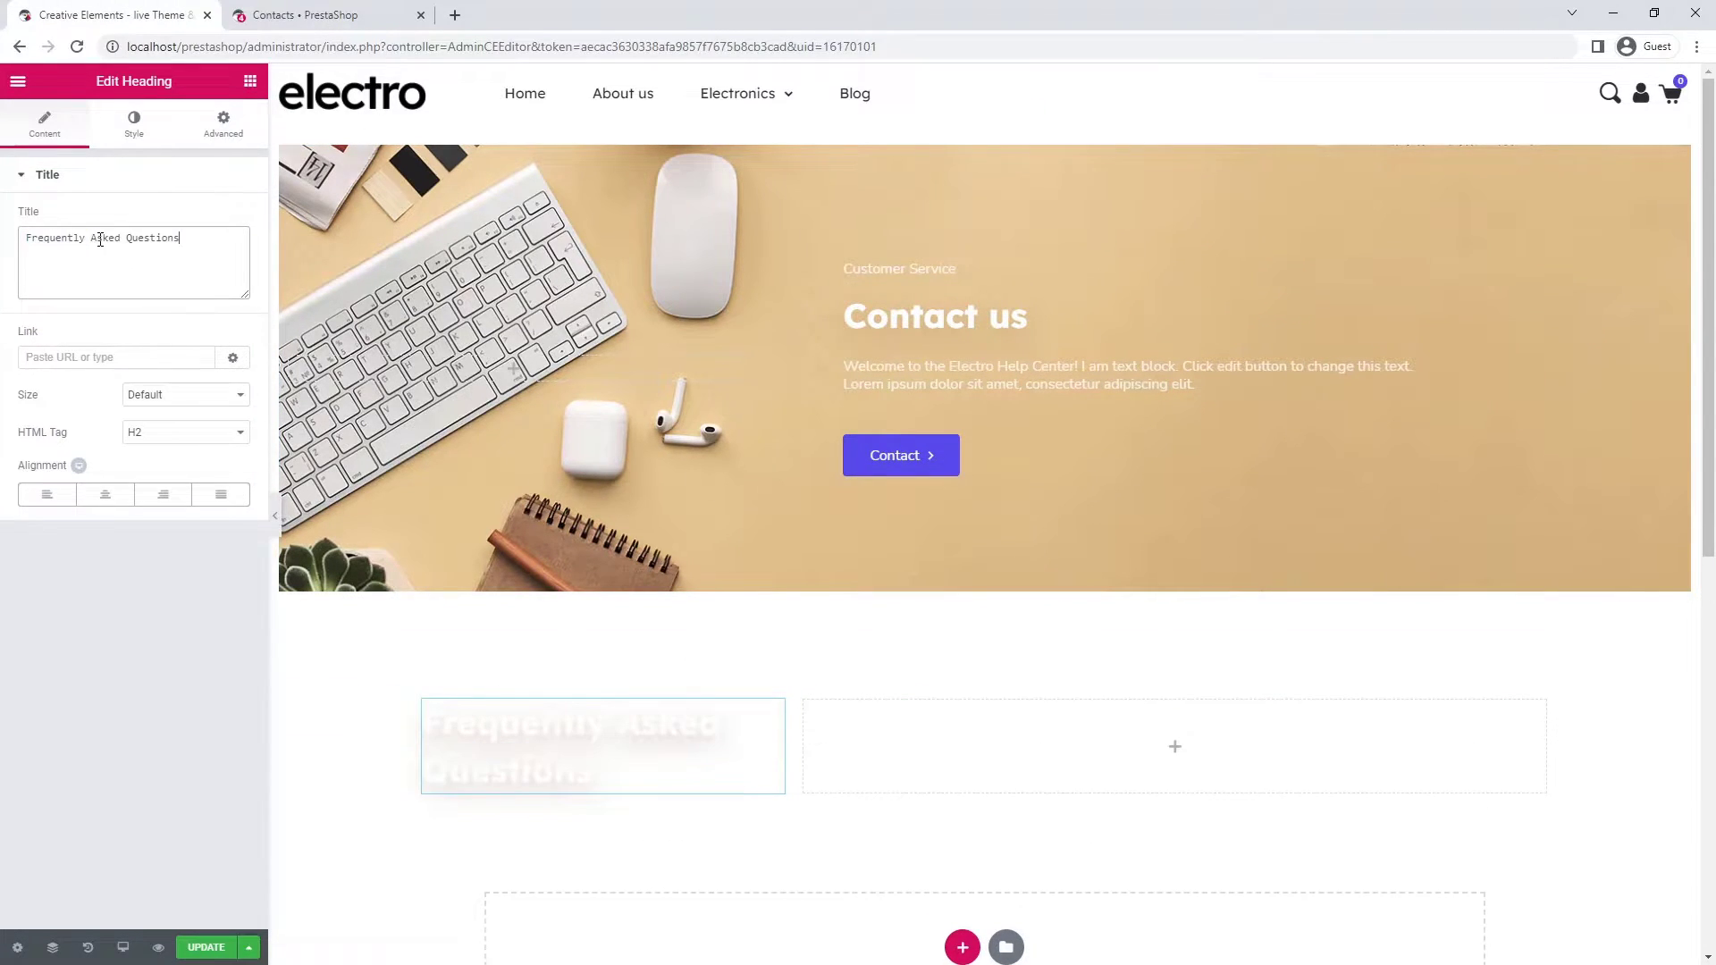
- Make the heading text dark grey and reset its text shadow
{"action": "left_click", "coordinate": [114, 130]}
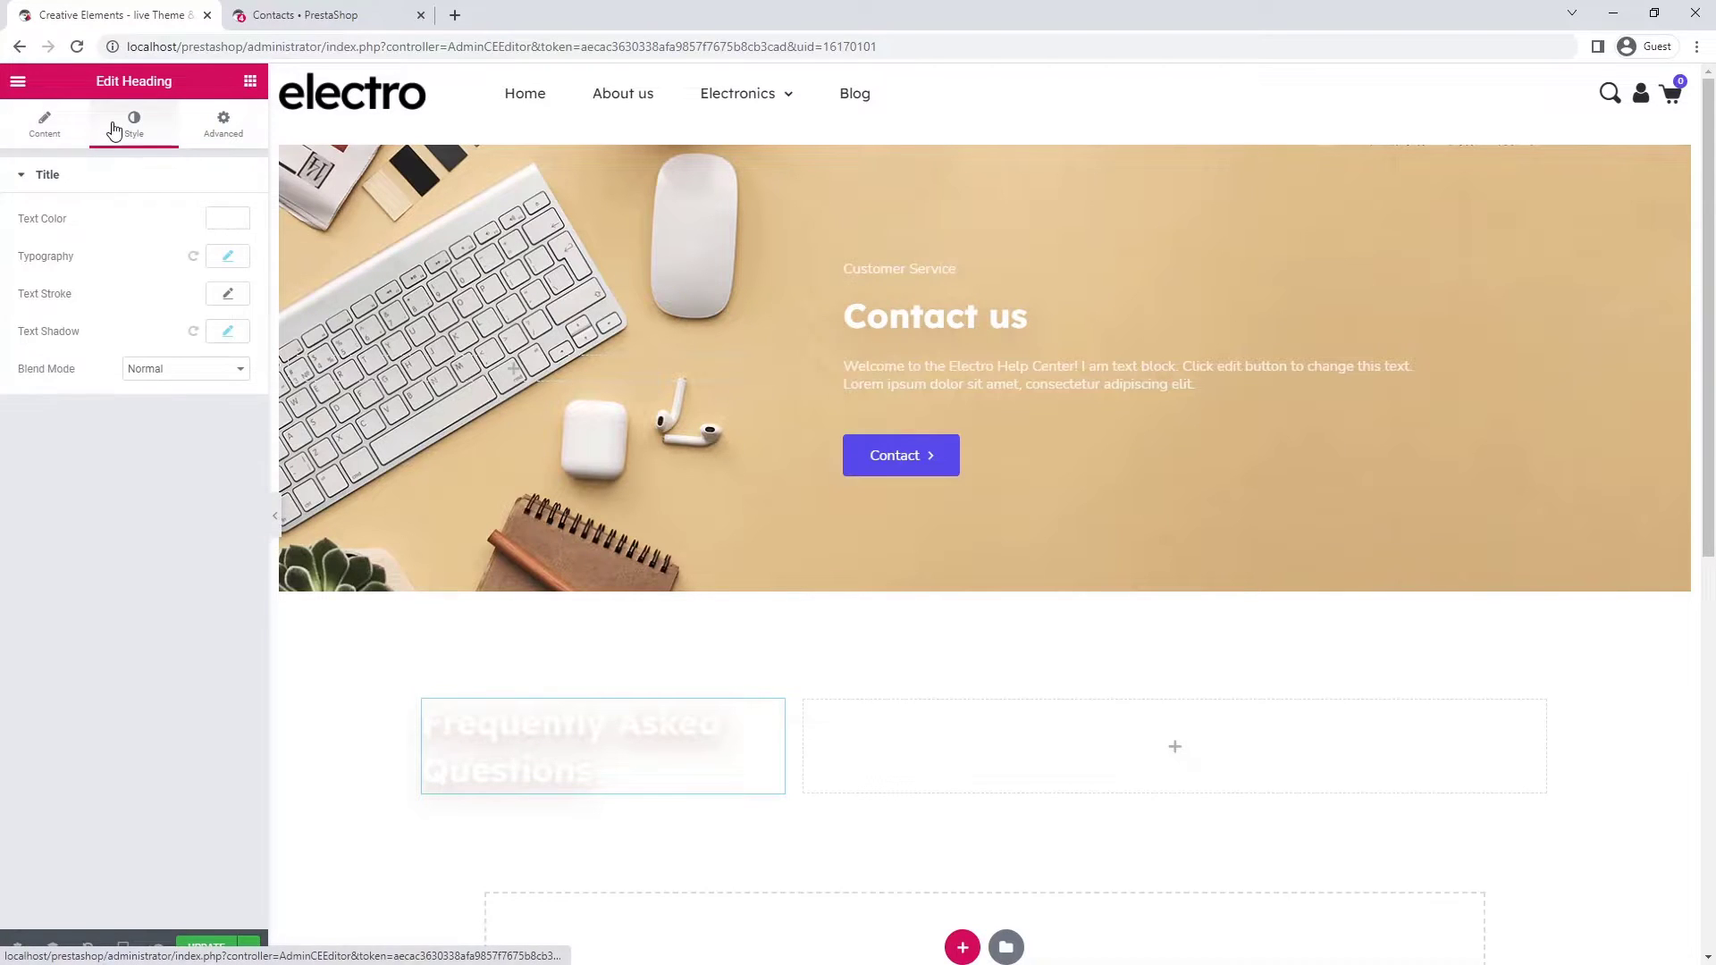
{"action": "left_click", "coordinate": [217, 222]}
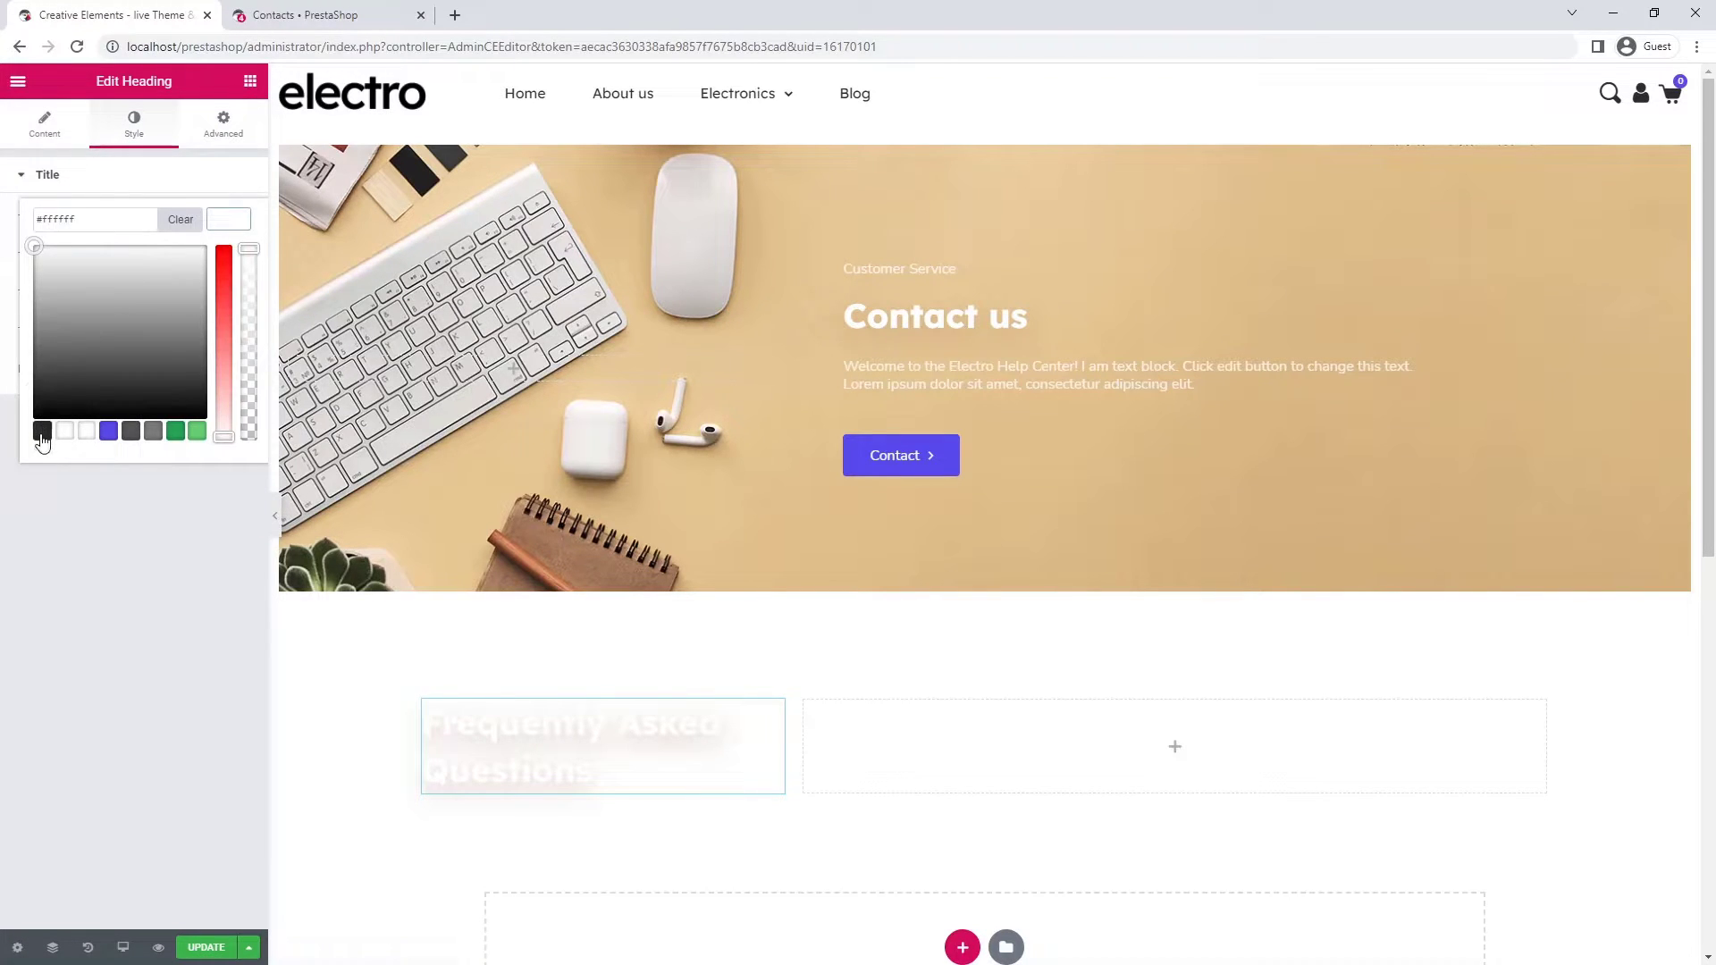
{"action": "left_click", "coordinate": [43, 431]}
{"action": "left_click", "coordinate": [237, 228]}
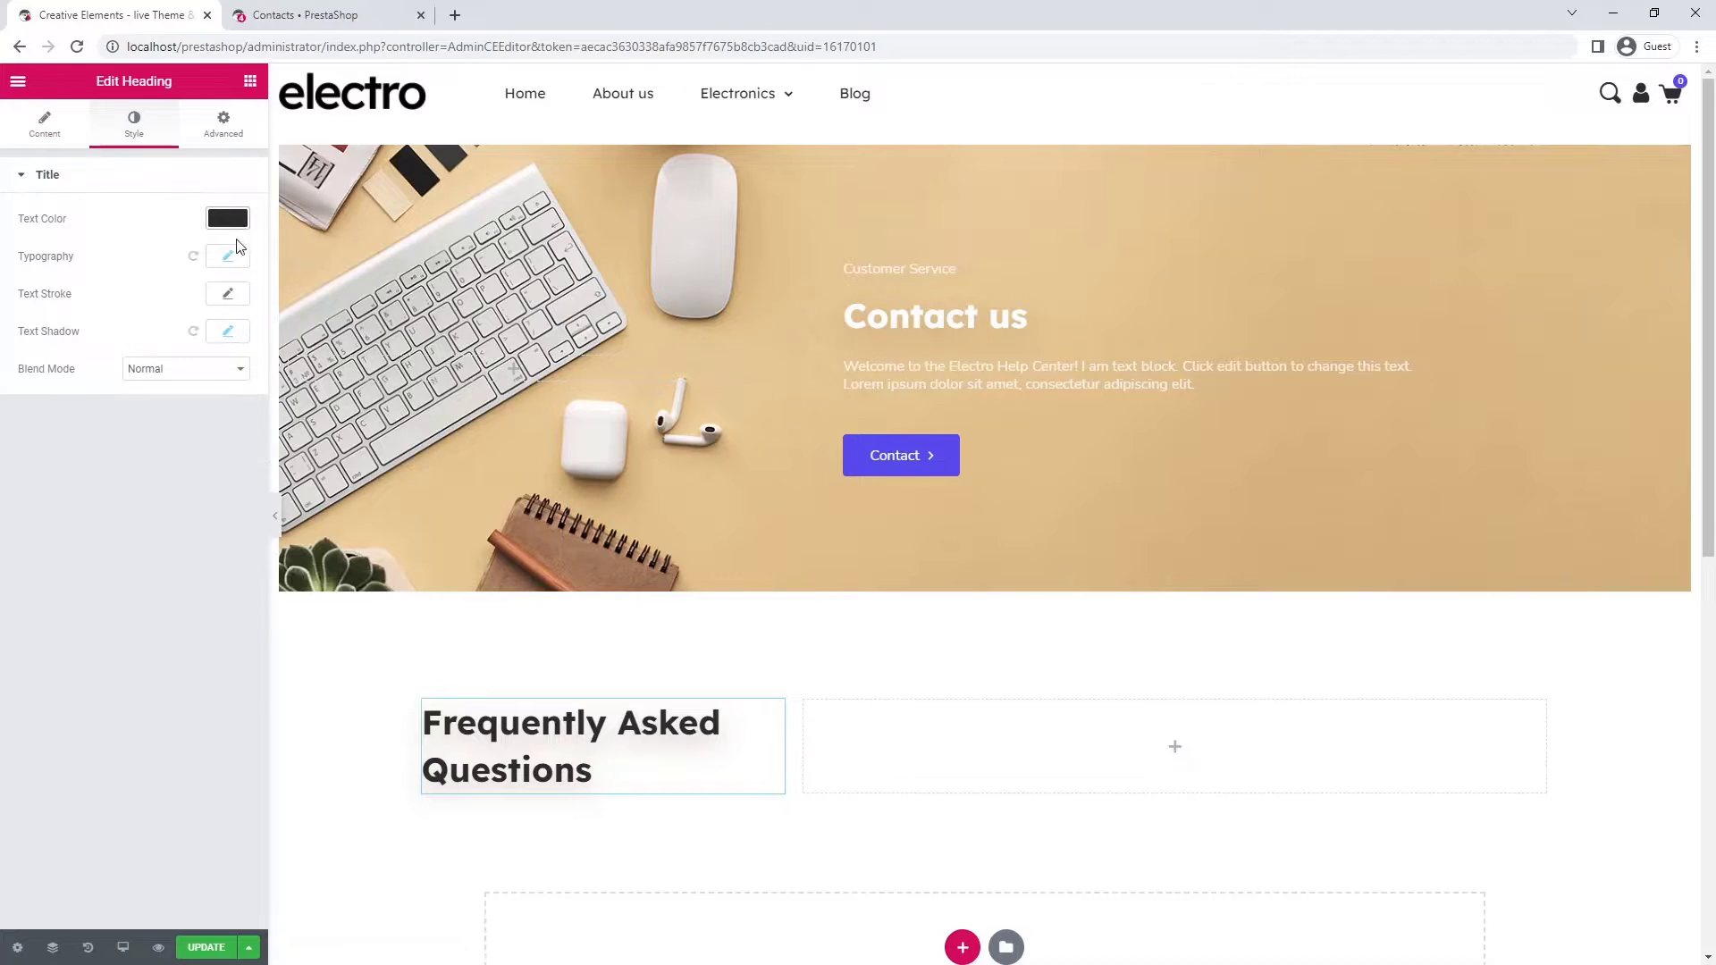
{"action": "left_click", "coordinate": [193, 333]}
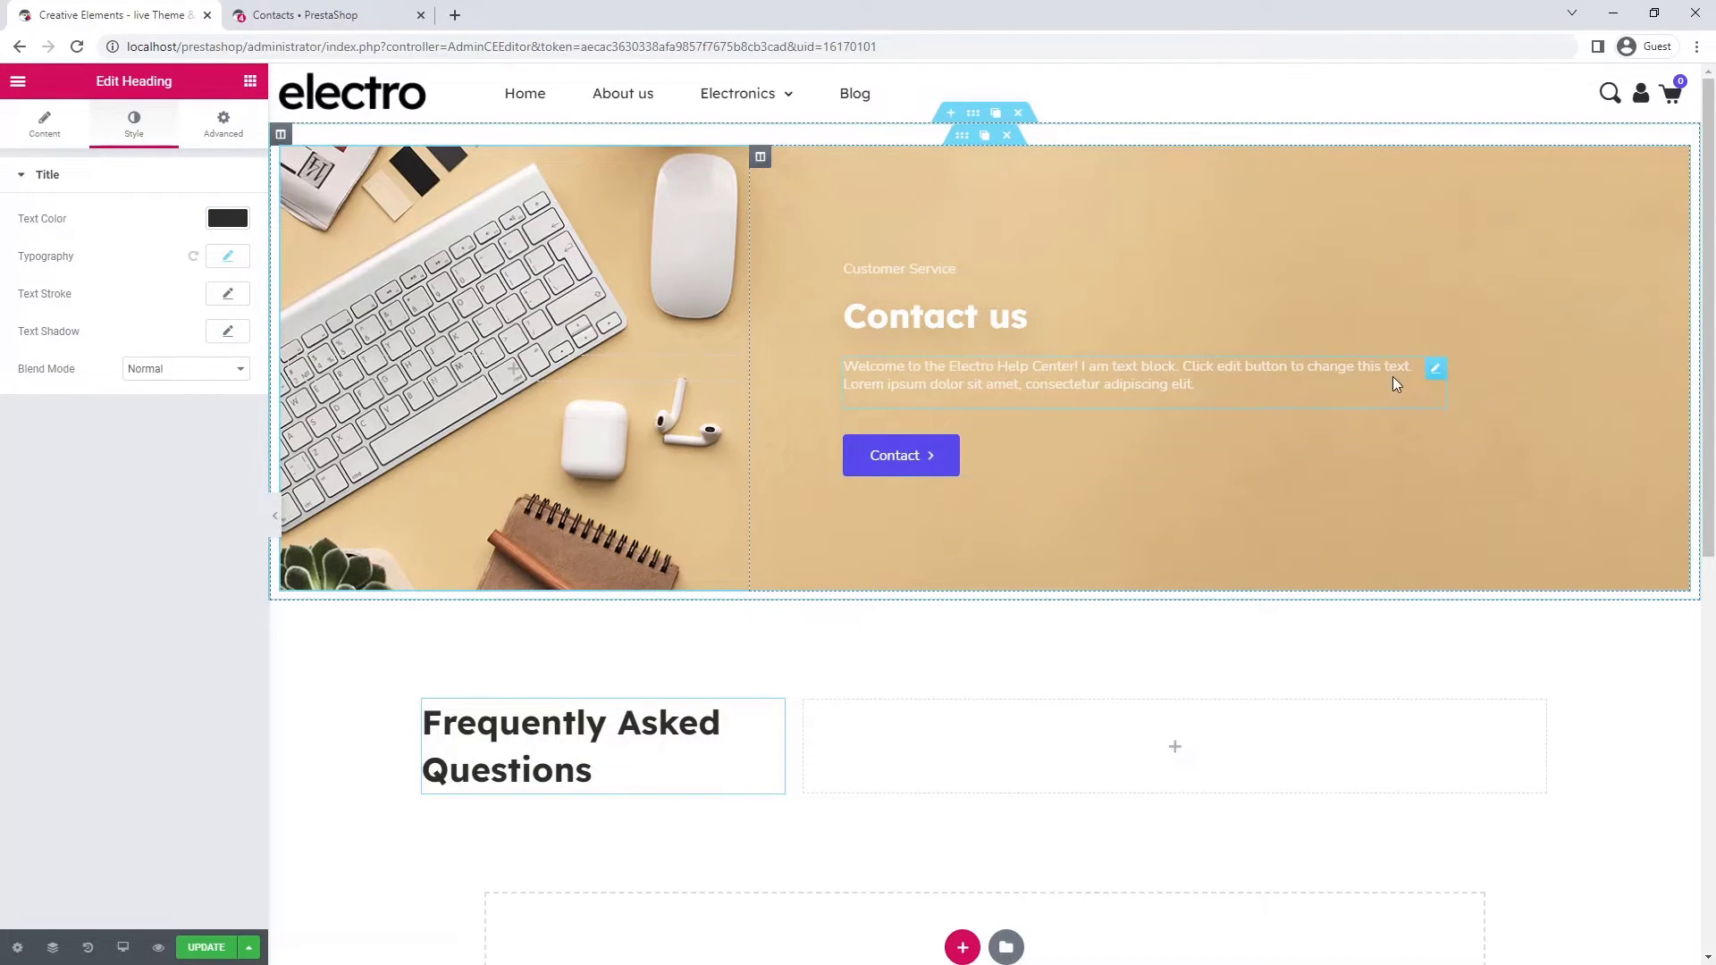
- Copy the hero paragraph below the FAQ heading and replace its text with a new Lorem ipsum paragraph
{"action": "left_click", "coordinate": [1419, 368]}
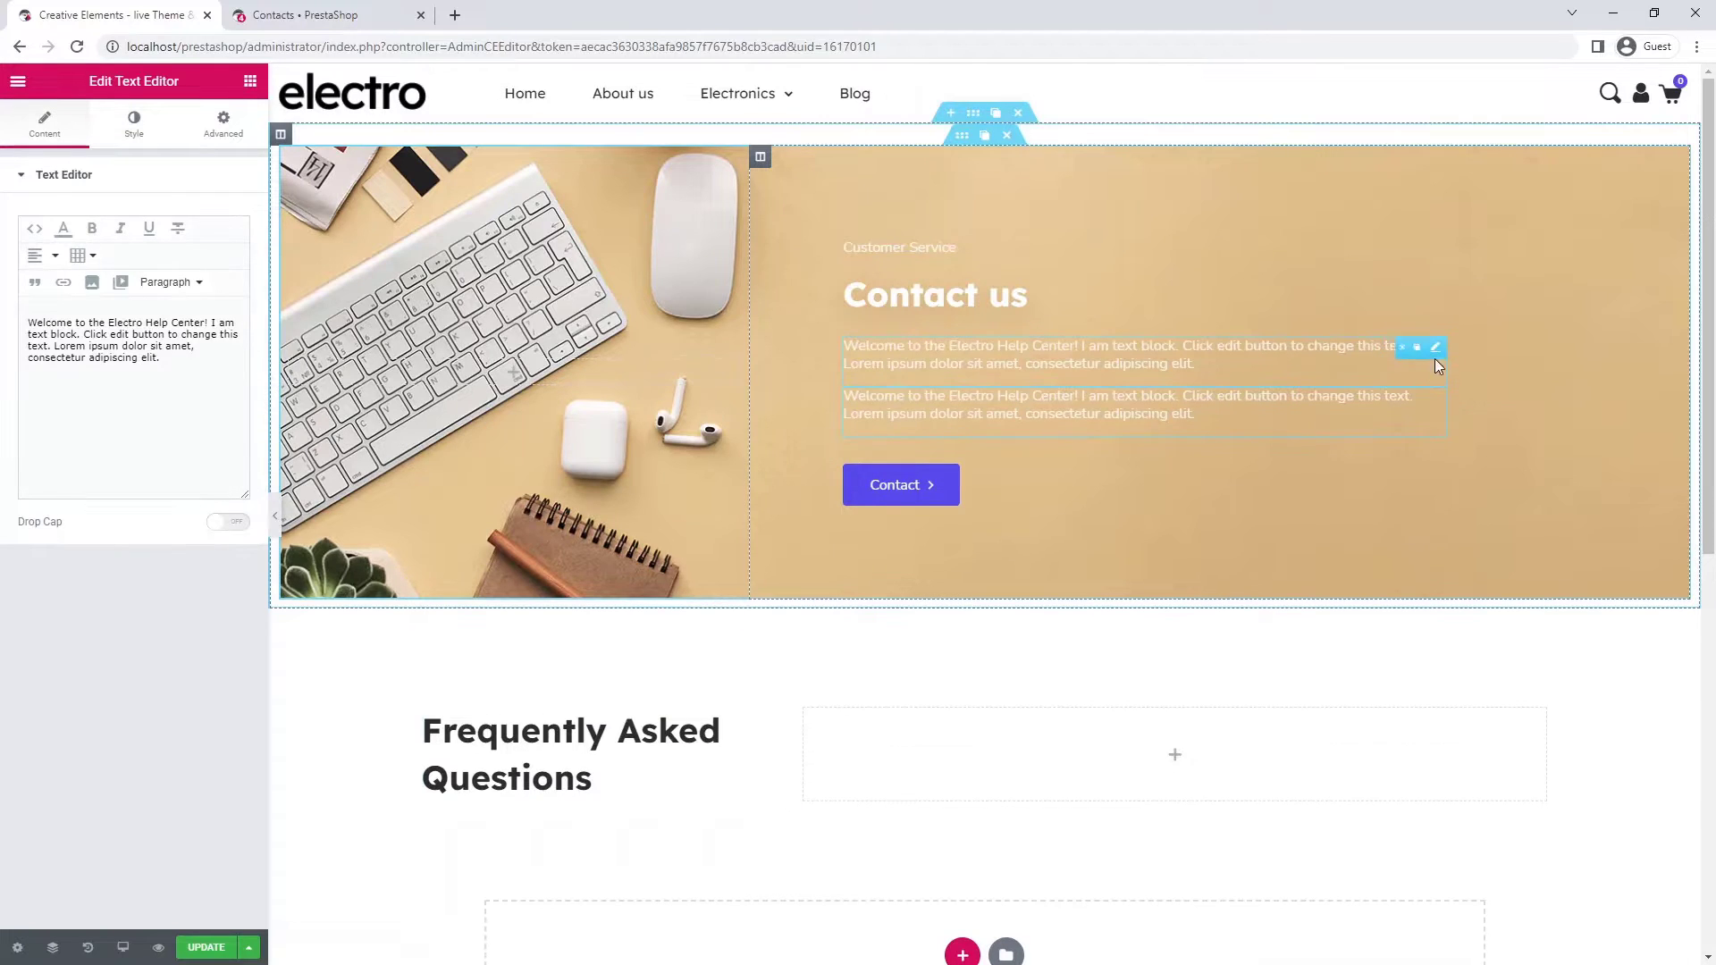
{"action": "left_click_drag", "start_coordinate": [1444, 349], "coordinate": [454, 771]}
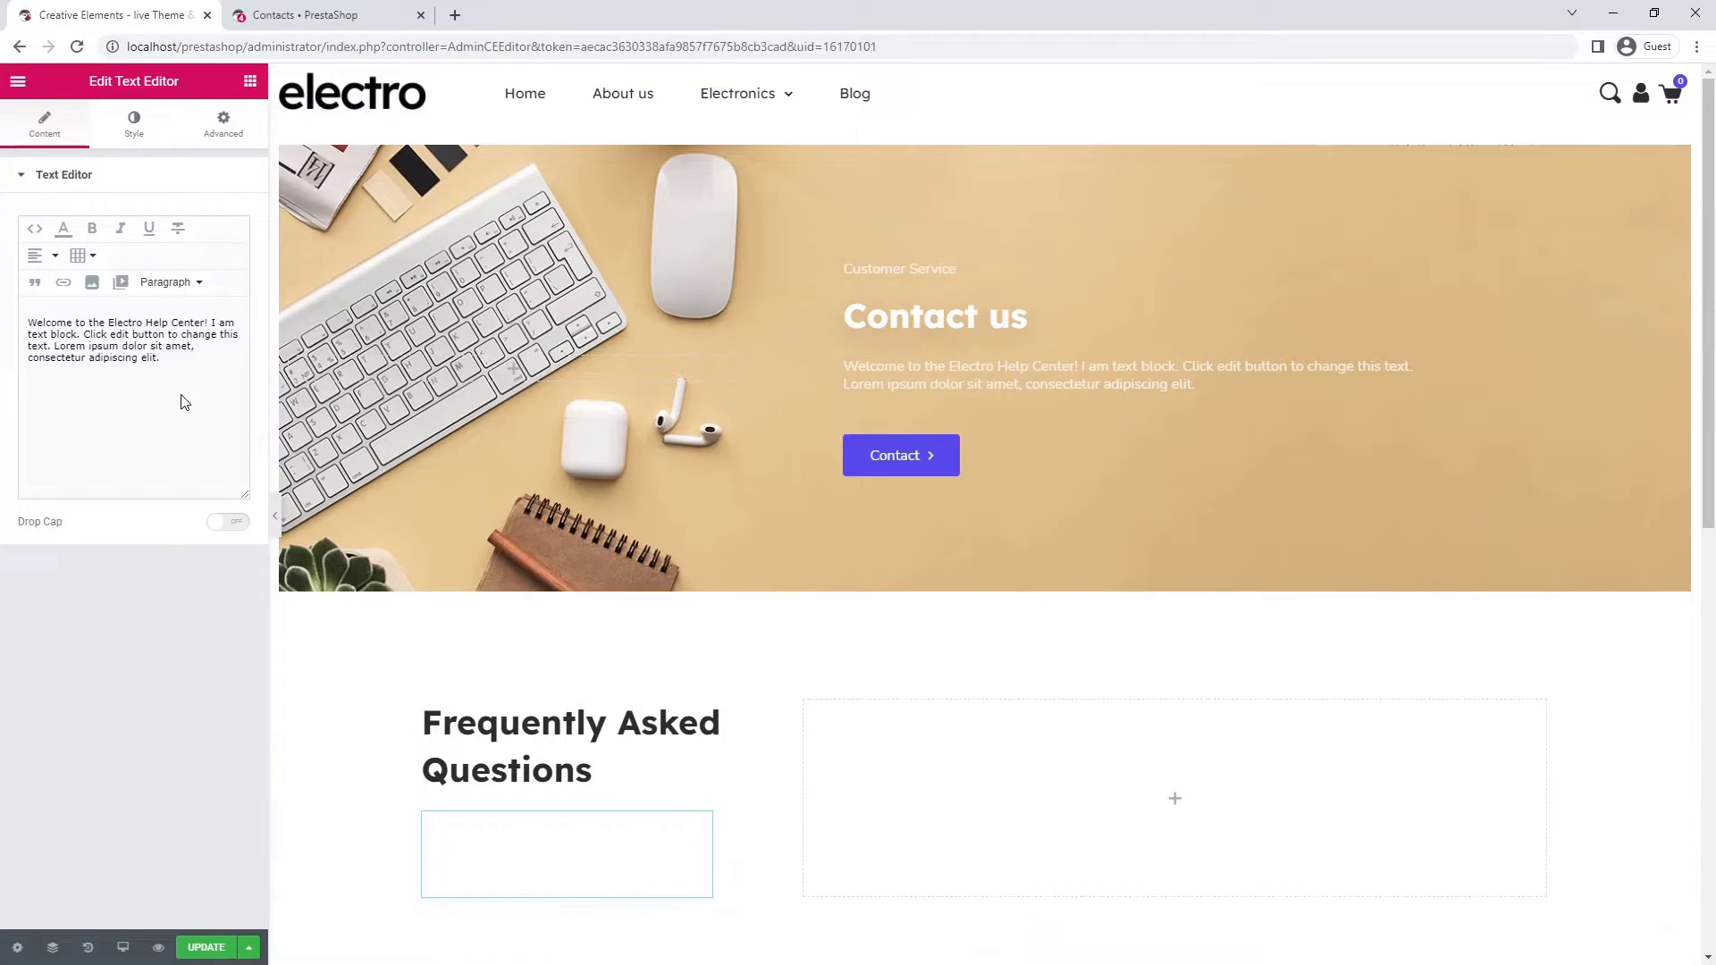
{"action": "key", "text": "ctrl+a"}
{"action": "type", "text": "Lorem ipsum dolor sit amet, consetetur sadipscing elitr, sed diam nonumy eirmod tempor invidunt ut labore et dolore."}
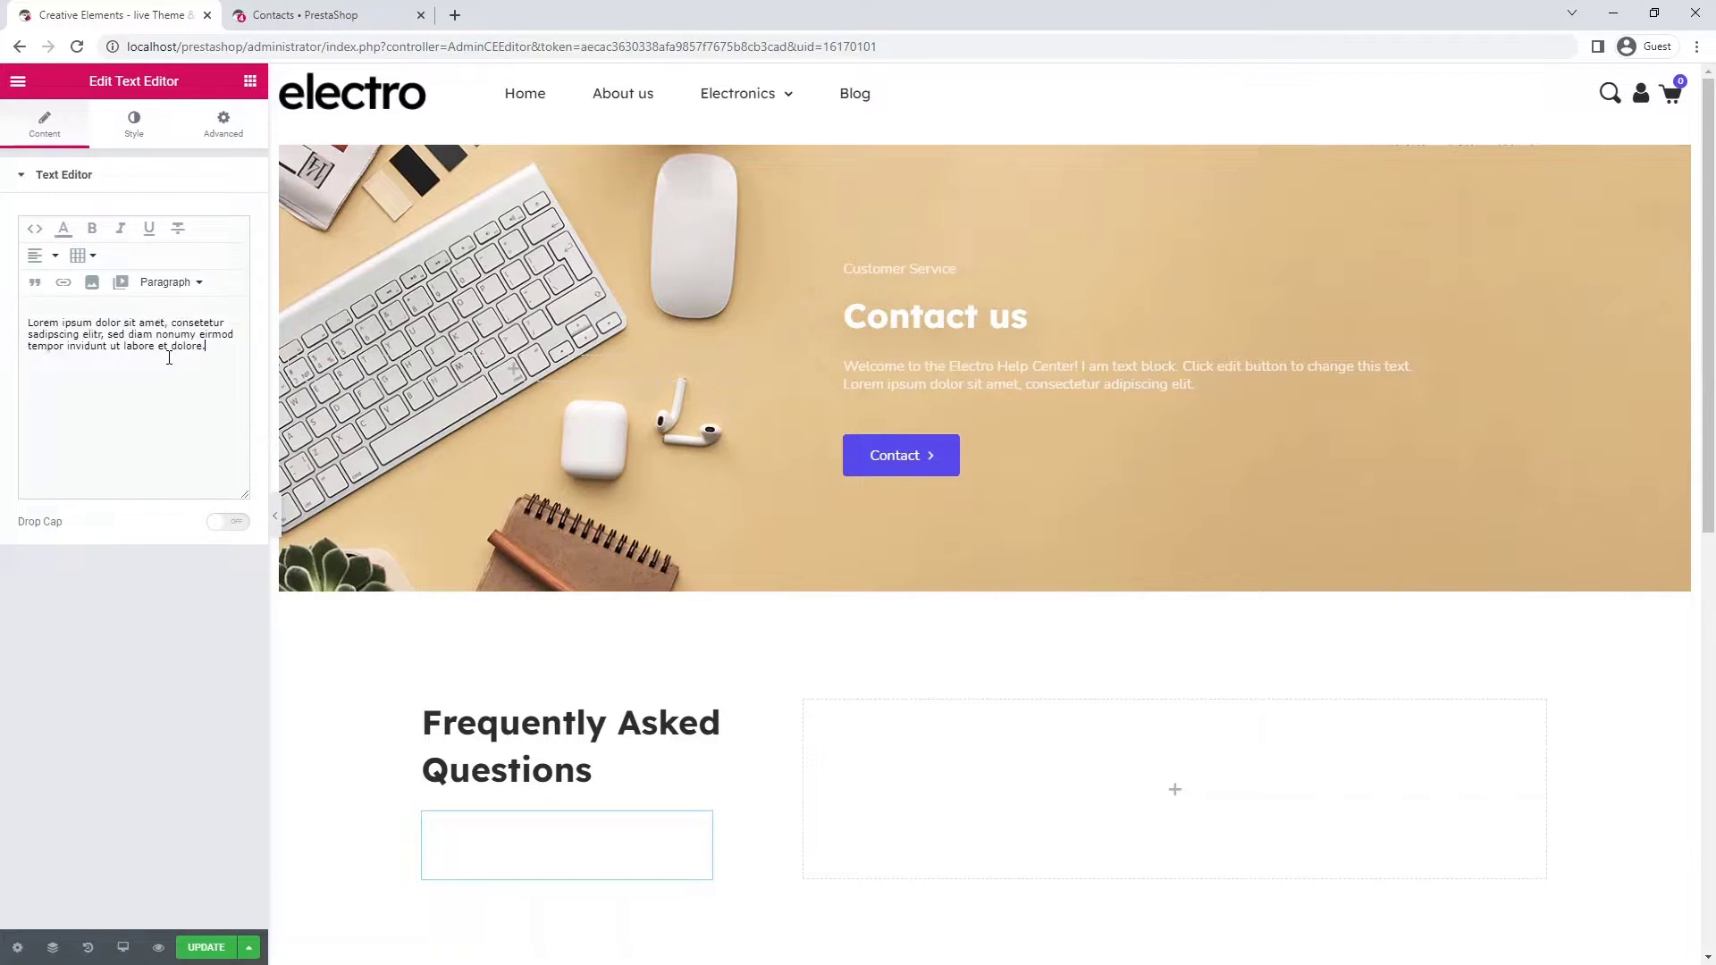
- Set the paragraph's text colour to fully opaque dark grey #2c2c2c
{"action": "left_click", "coordinate": [145, 130]}
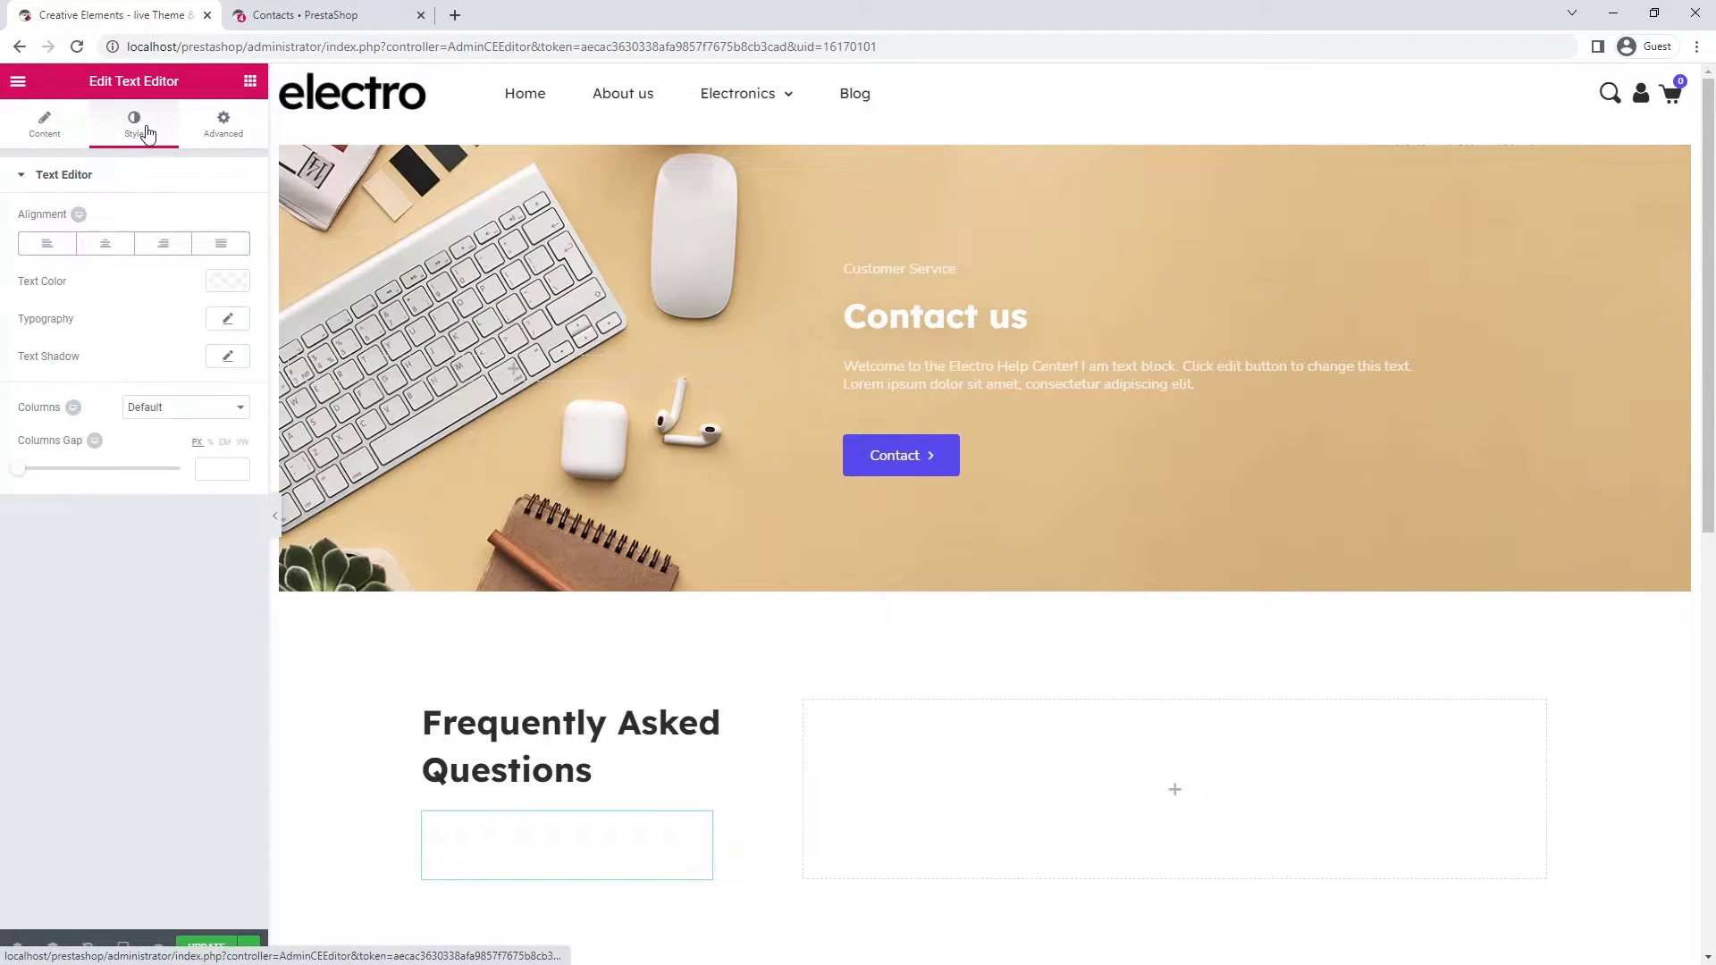
{"action": "left_click", "coordinate": [229, 284]}
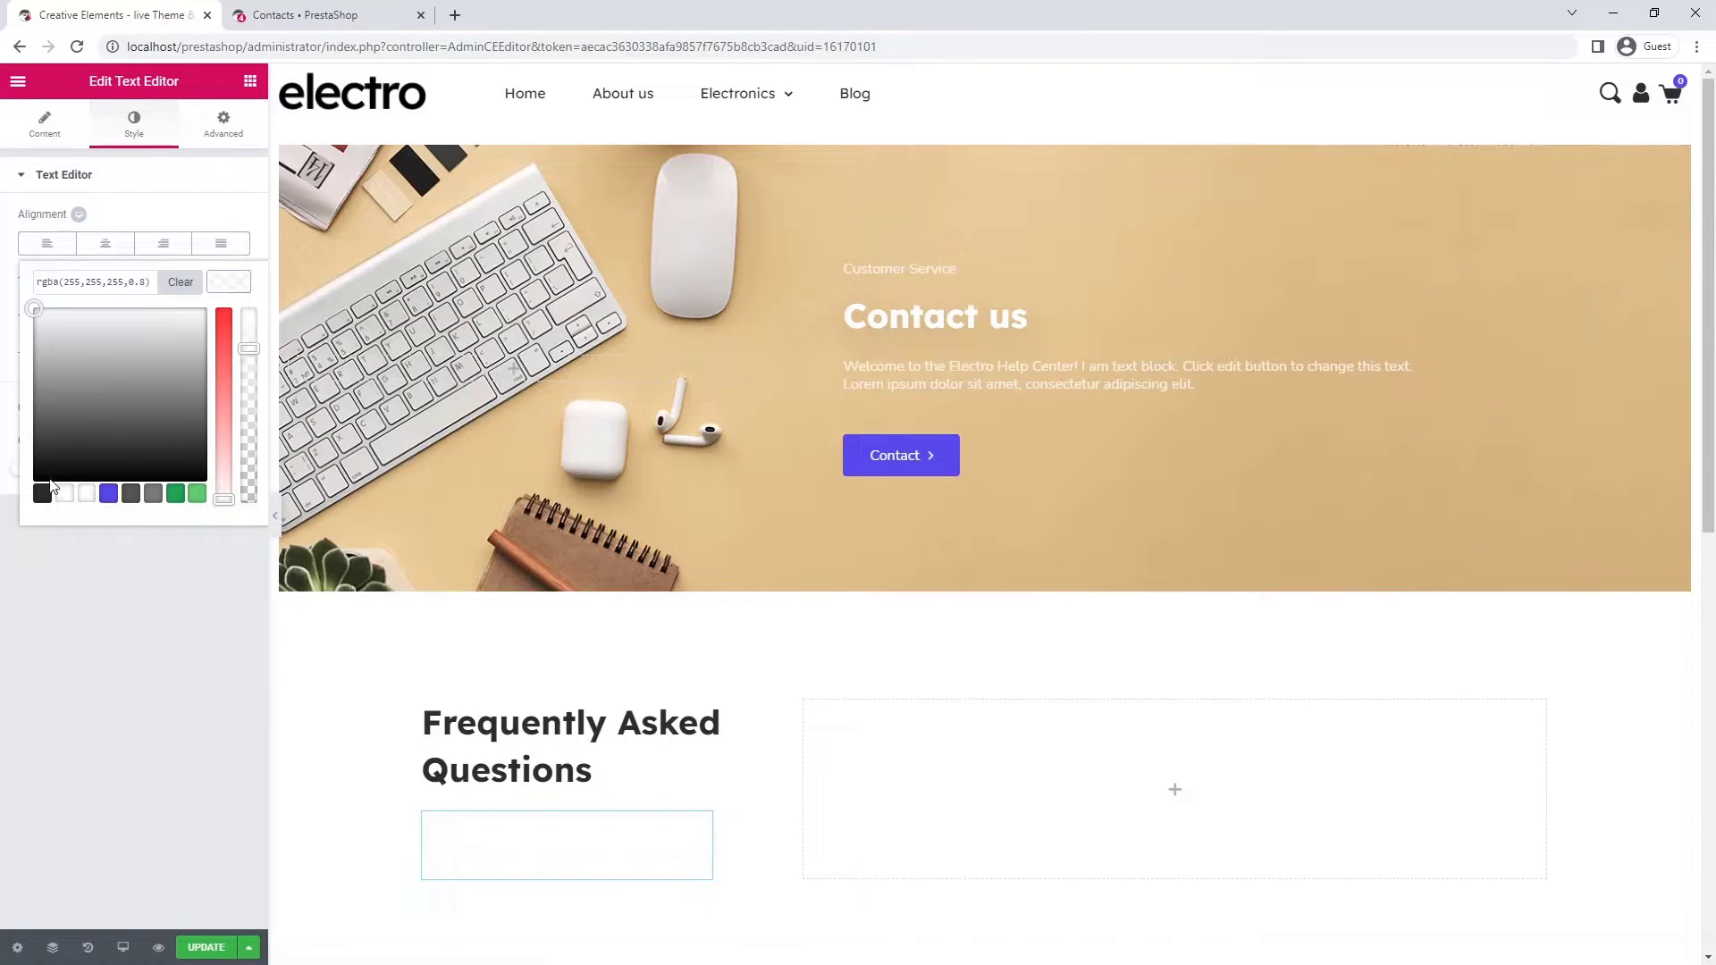
{"action": "left_click", "coordinate": [49, 489]}
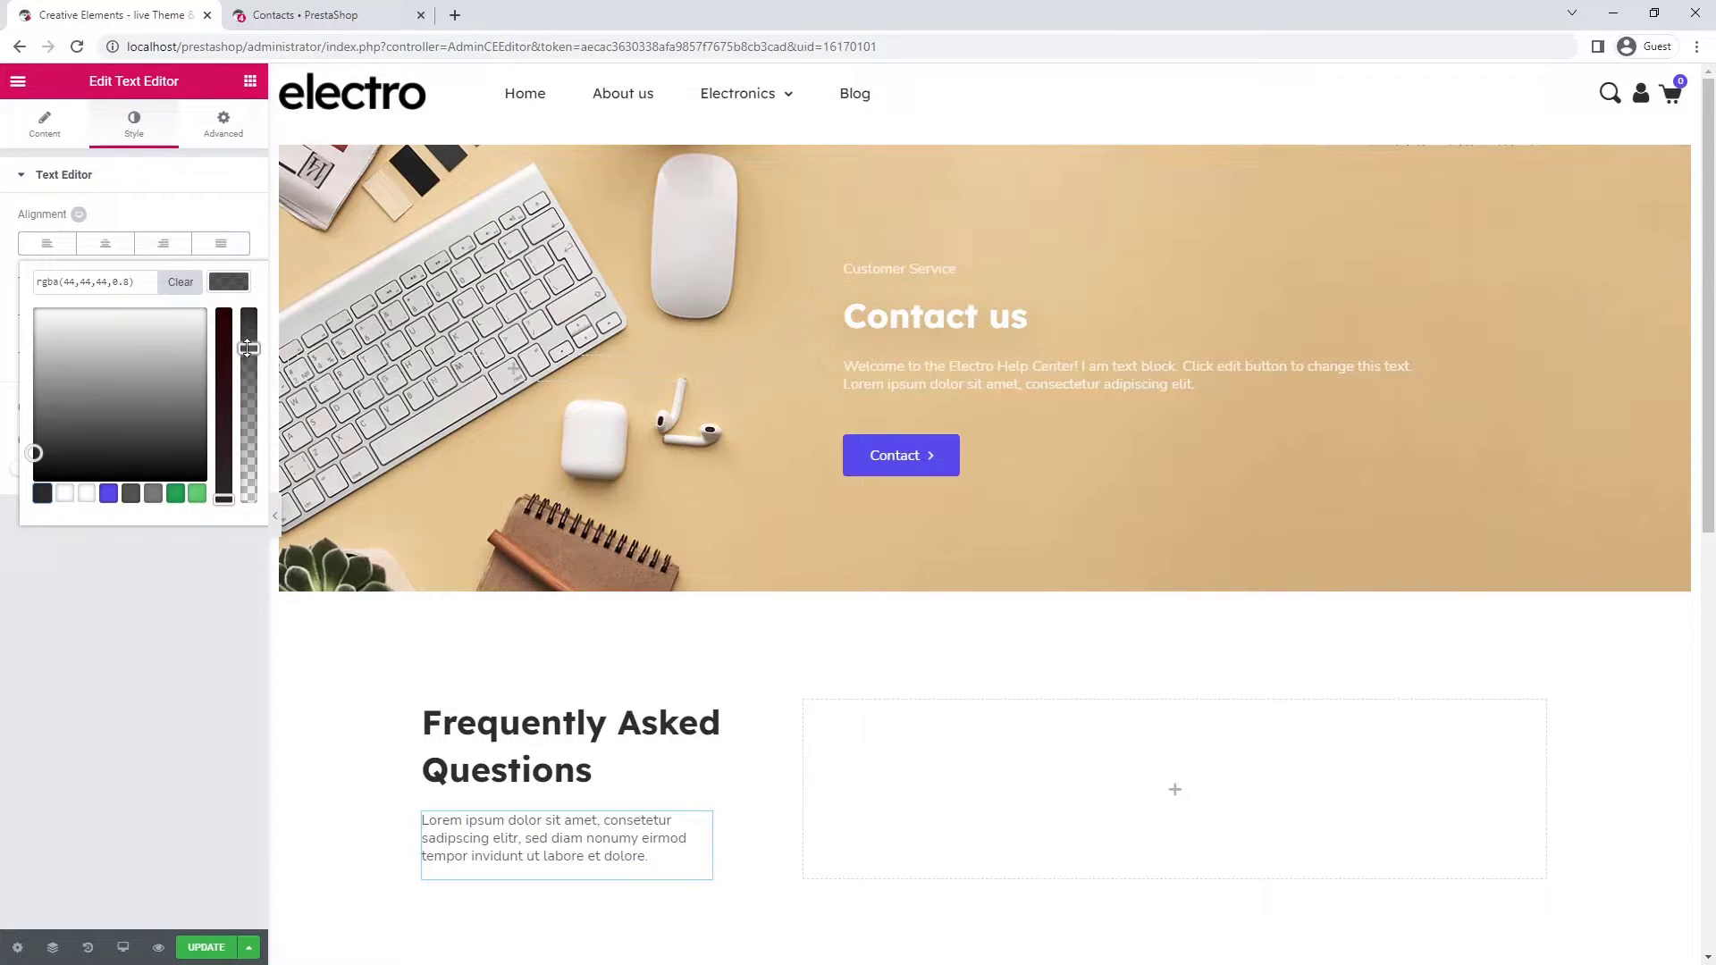
{"action": "left_click_drag", "start_coordinate": [248, 347], "coordinate": [250, 305]}
{"action": "left_click", "coordinate": [242, 288]}
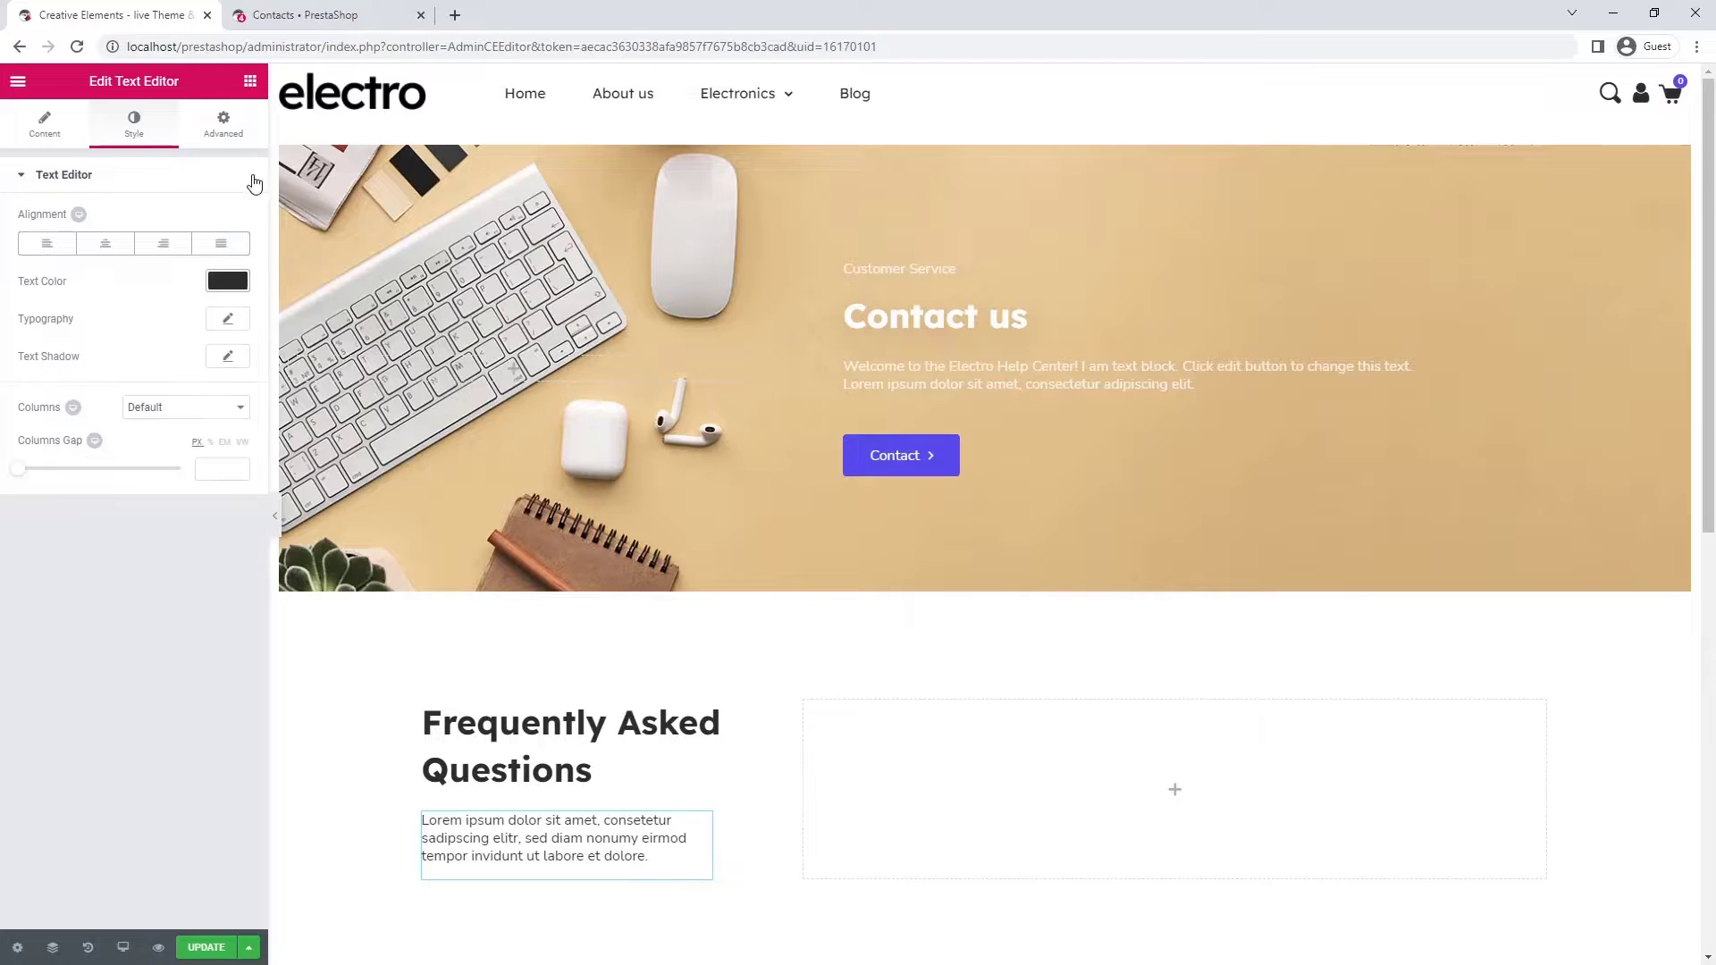
- Add a Toggle widget to the empty right column
{"action": "left_click", "coordinate": [251, 81]}
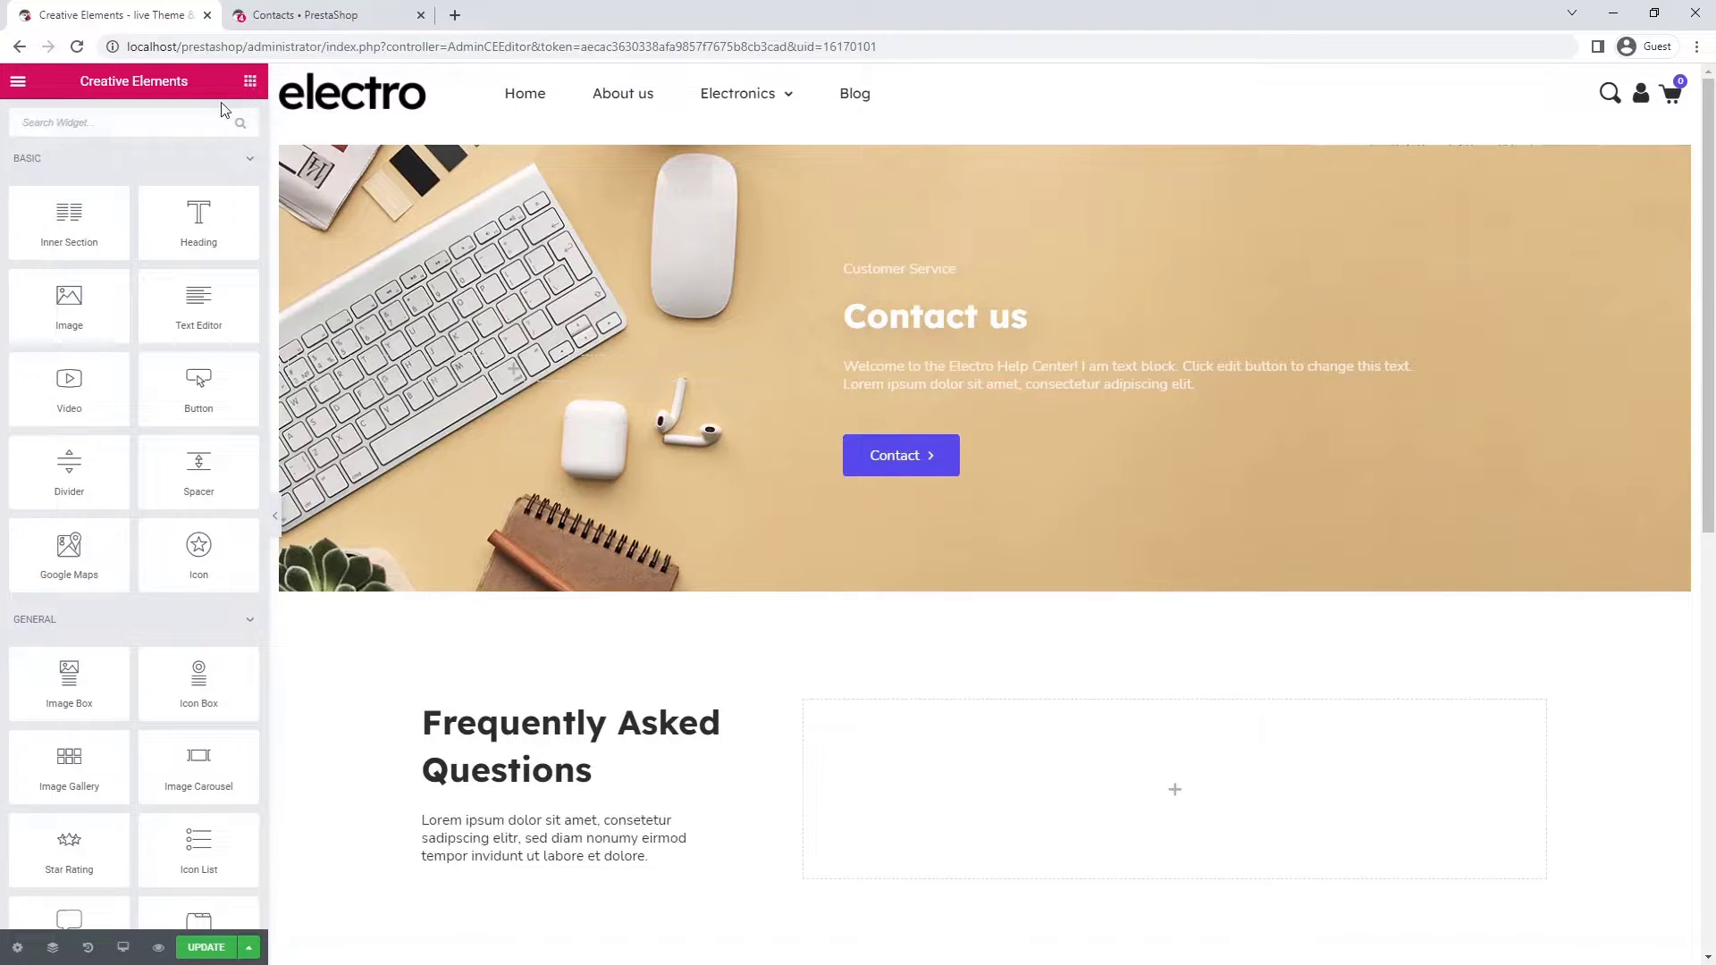
{"action": "left_click", "coordinate": [201, 123]}
{"action": "type", "text": "togg"}
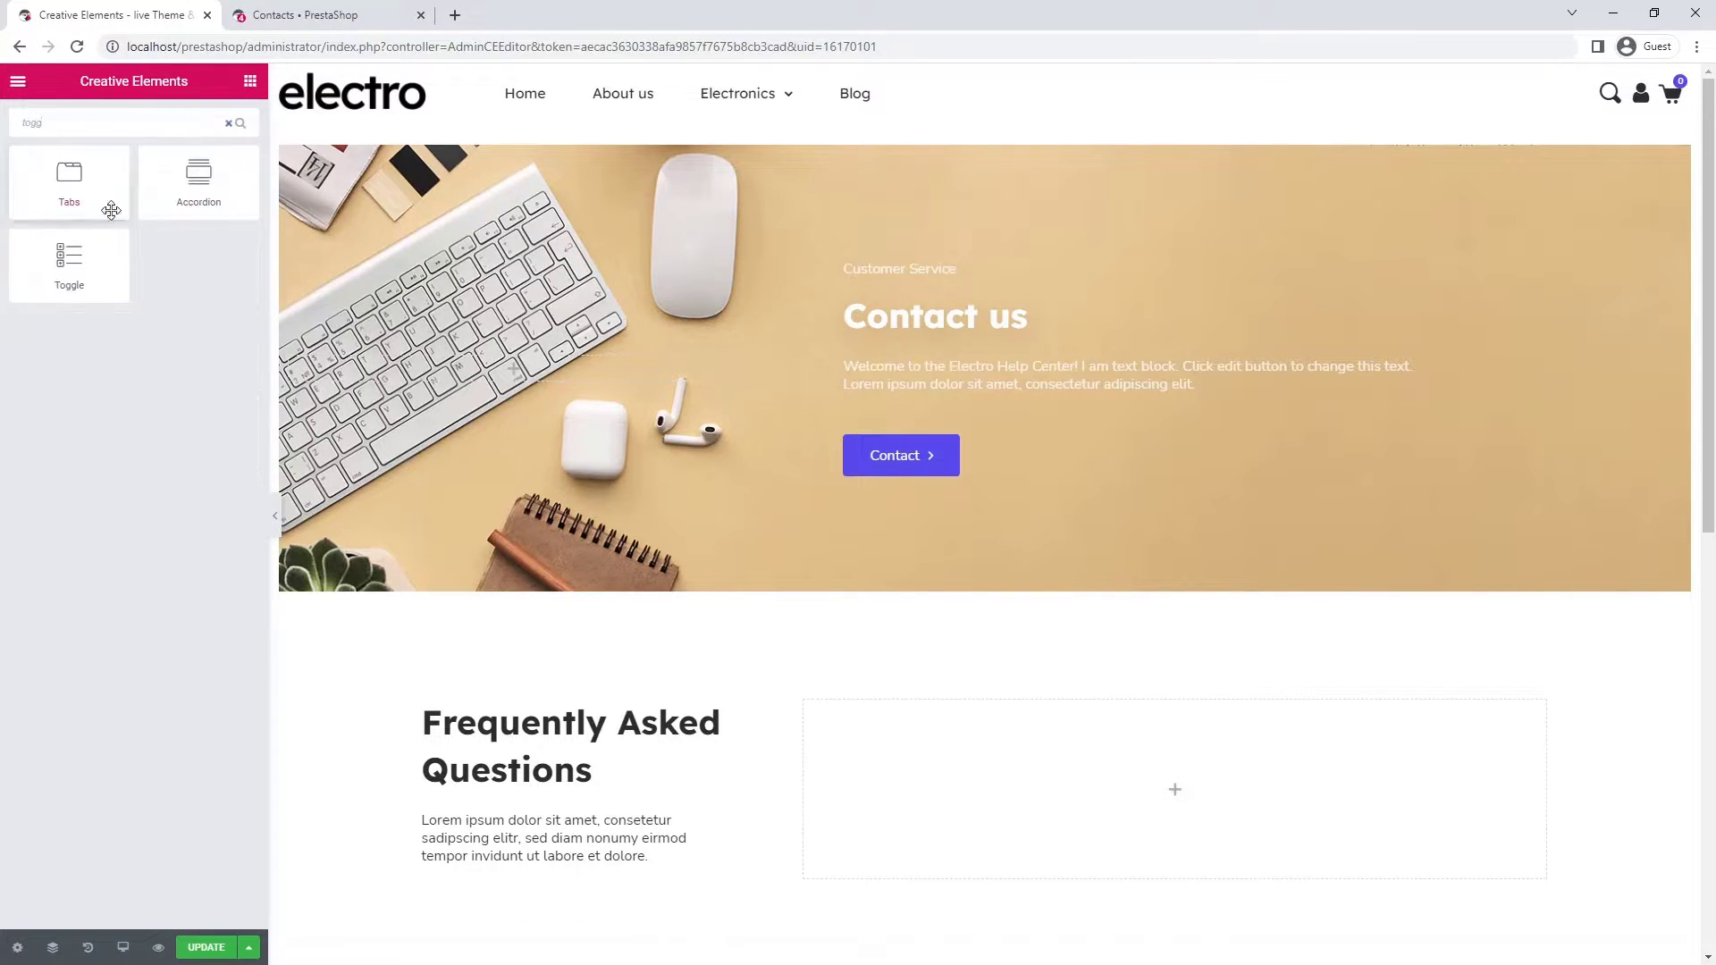
{"action": "left_click_drag", "start_coordinate": [69, 259], "coordinate": [1017, 724]}
- Rename the first two toggle items to COVID-19 FAQs and Gaming Console Restock
{"action": "scroll", "coordinate": [1022, 730], "scroll_direction": "down", "scroll_amount": 5}
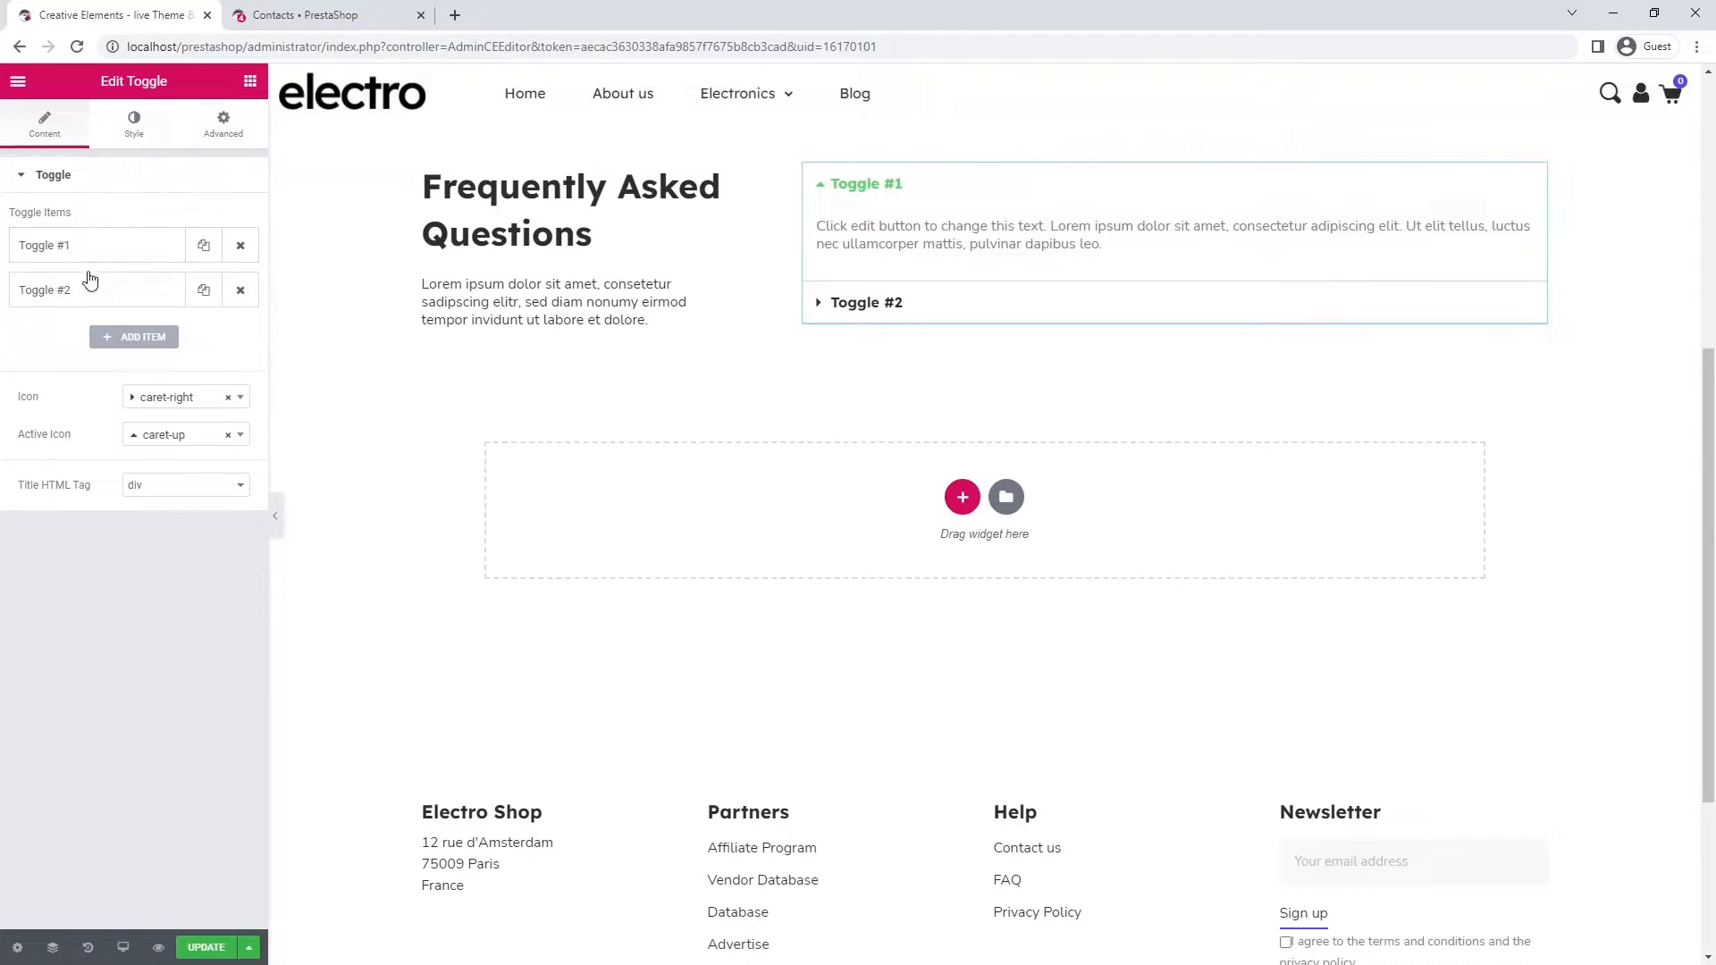
{"action": "left_click", "coordinate": [85, 246]}
{"action": "left_click", "coordinate": [83, 307]}
{"action": "key", "text": "ctrl+a"}
{"action": "type", "text": "COVID-19 FAQs"}
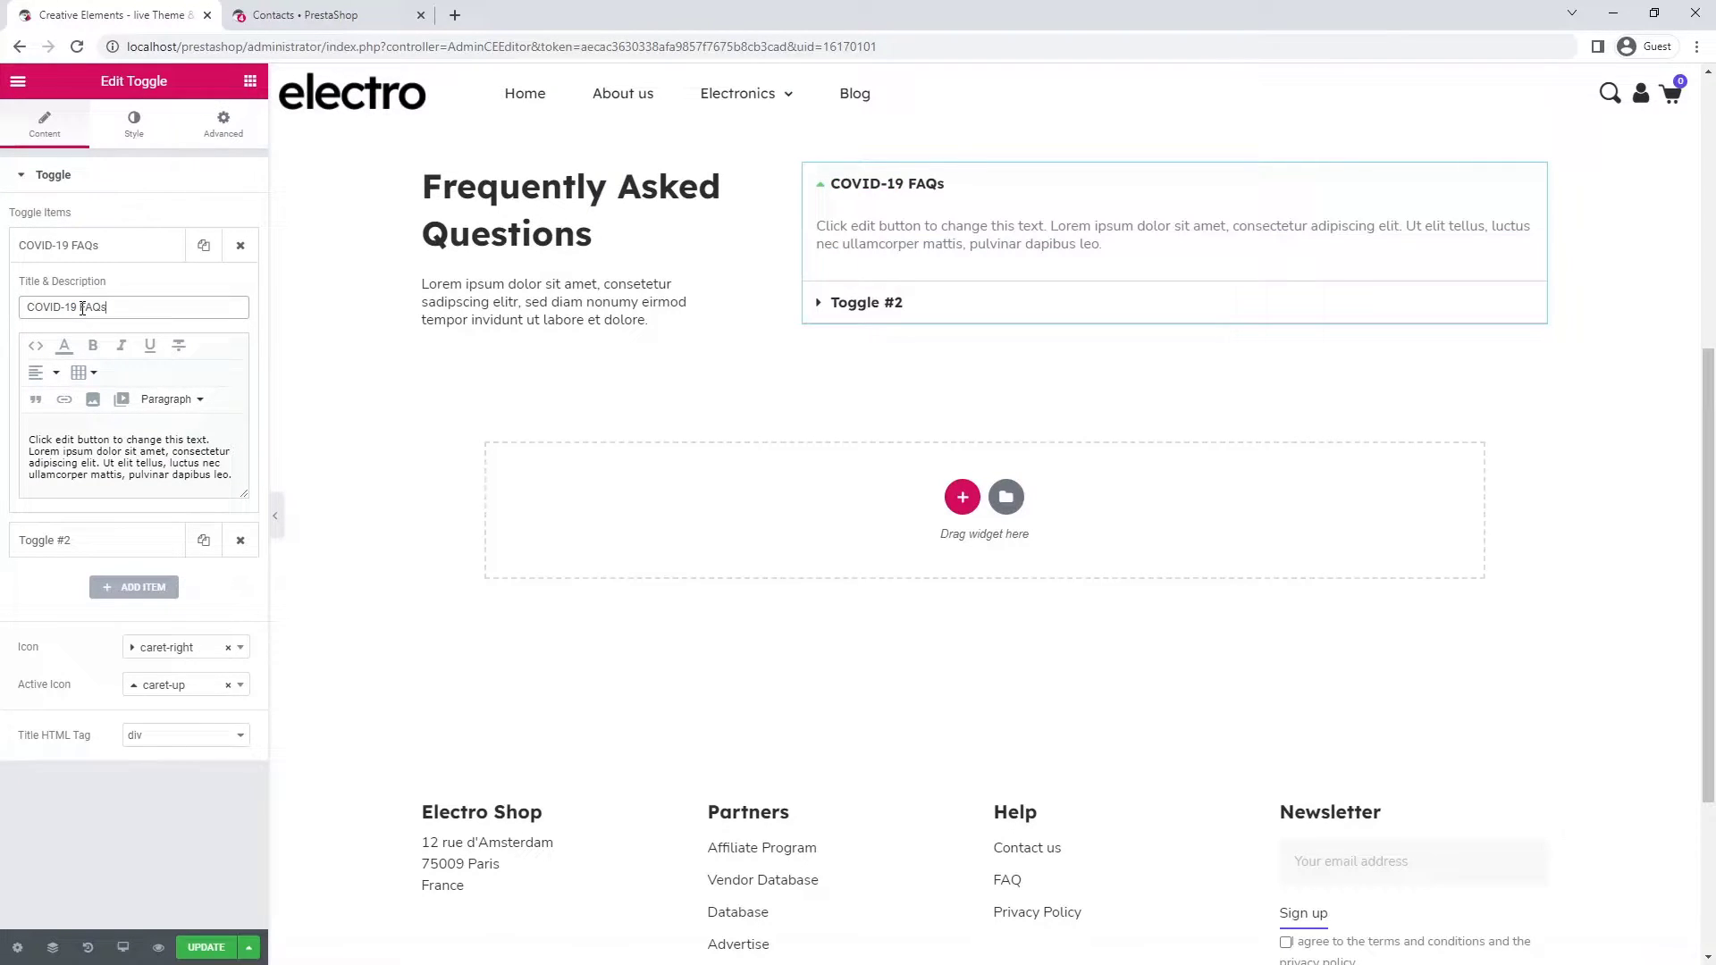
{"action": "left_click", "coordinate": [85, 541]}
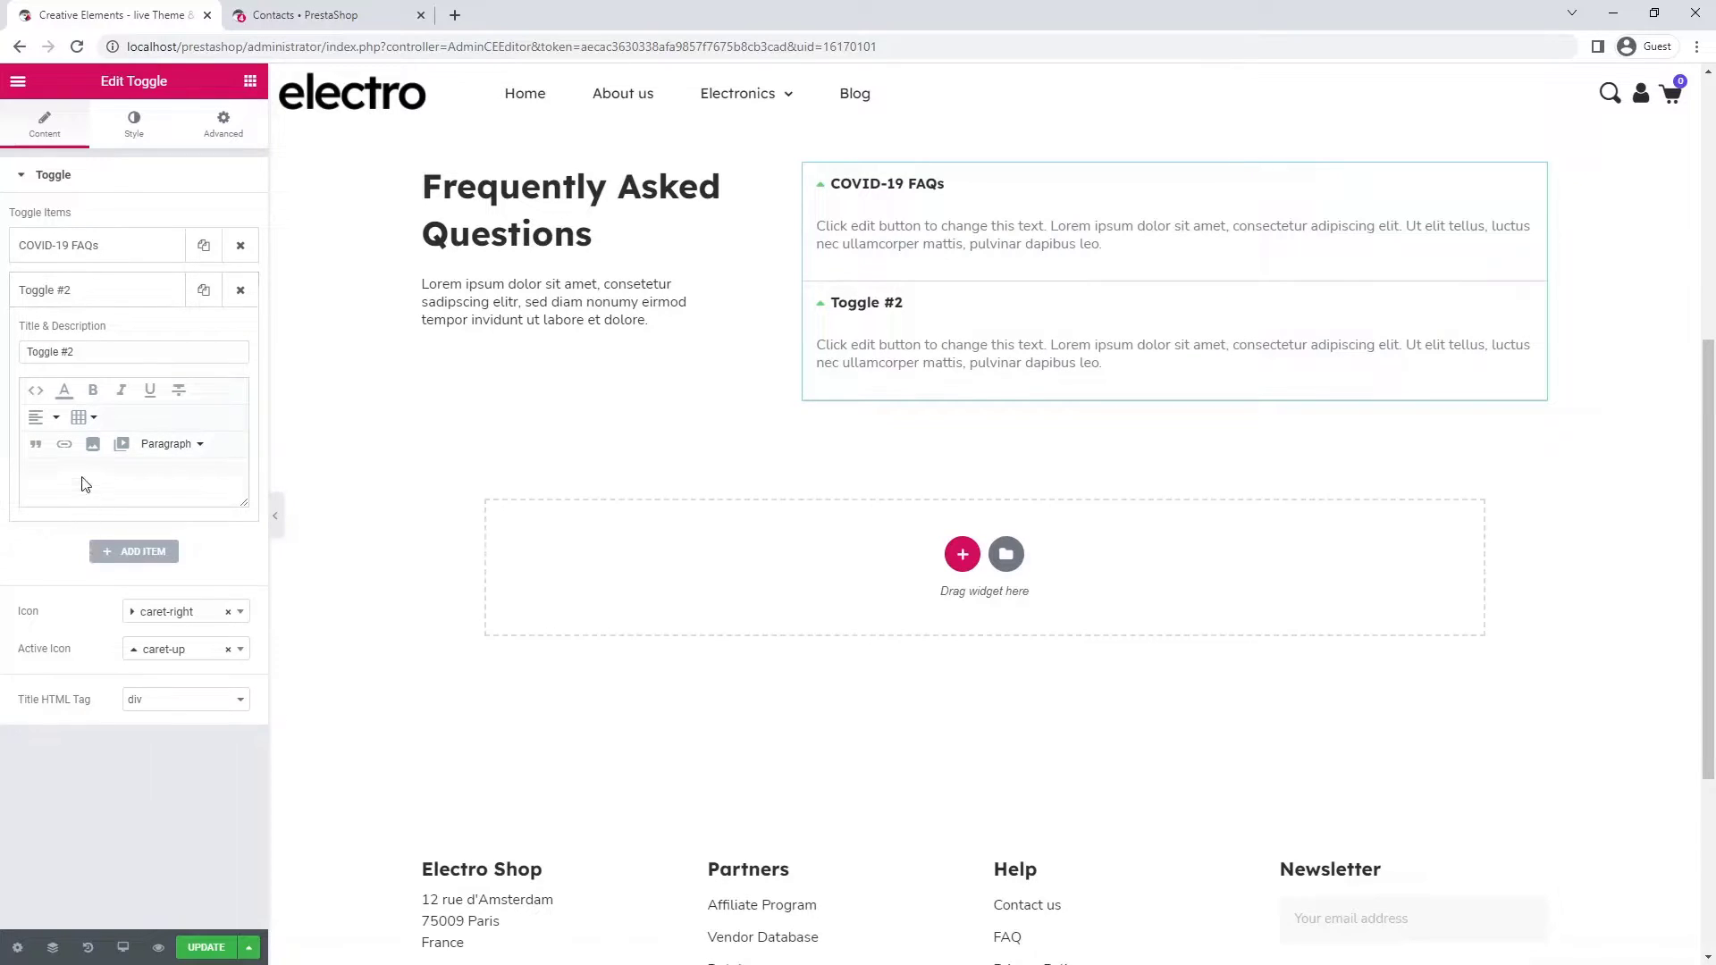
{"action": "left_click", "coordinate": [83, 351]}
{"action": "key", "text": "ctrl+a"}
{"action": "type", "text": "Gaming Console Restock"}
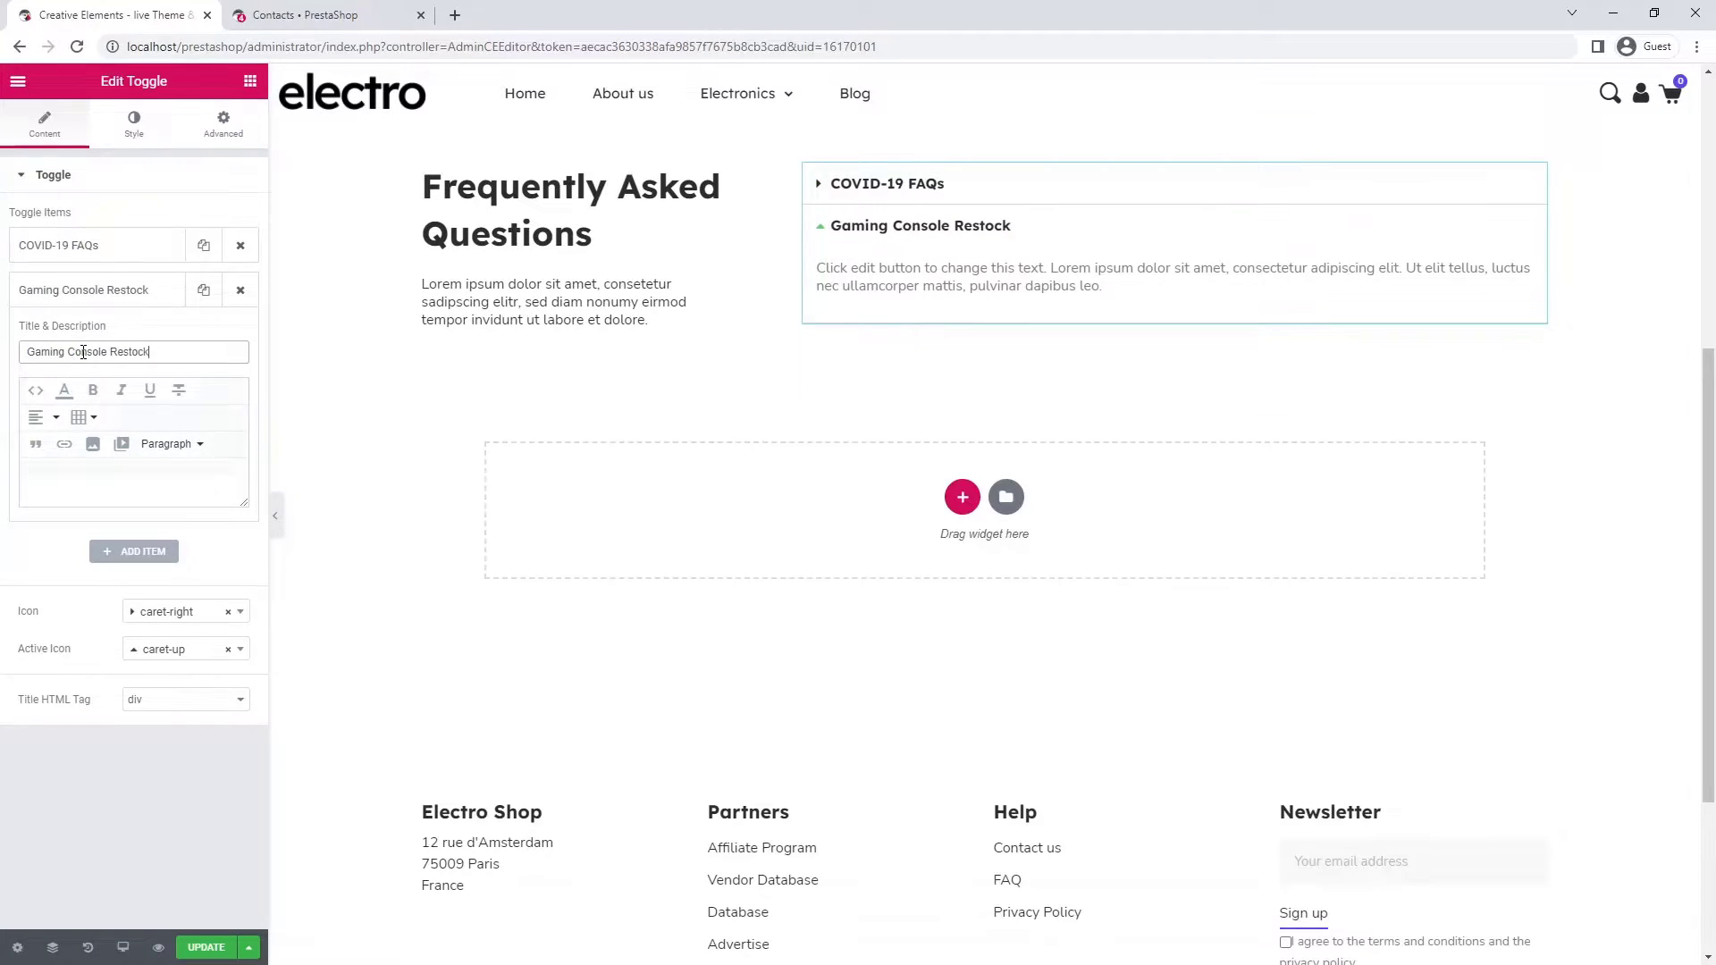
- Duplicate items up to six questions, titling the last one 'How do I get a refund?'
{"action": "left_click", "coordinate": [97, 304]}
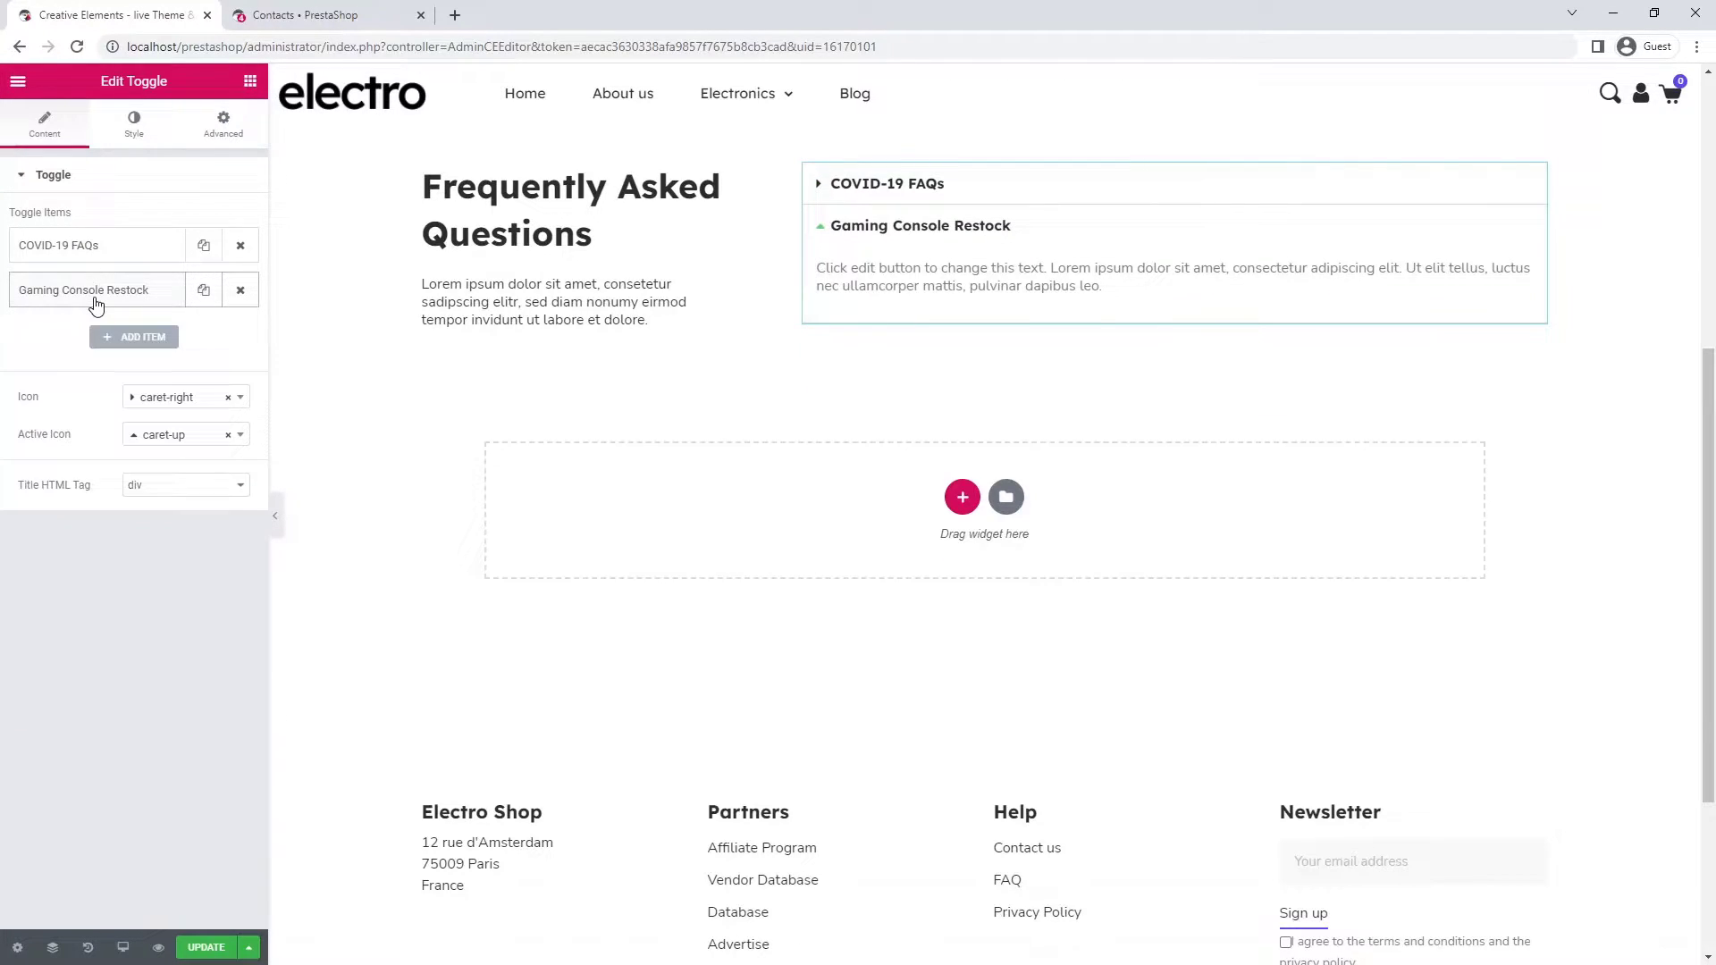
{"action": "left_click", "coordinate": [203, 293]}
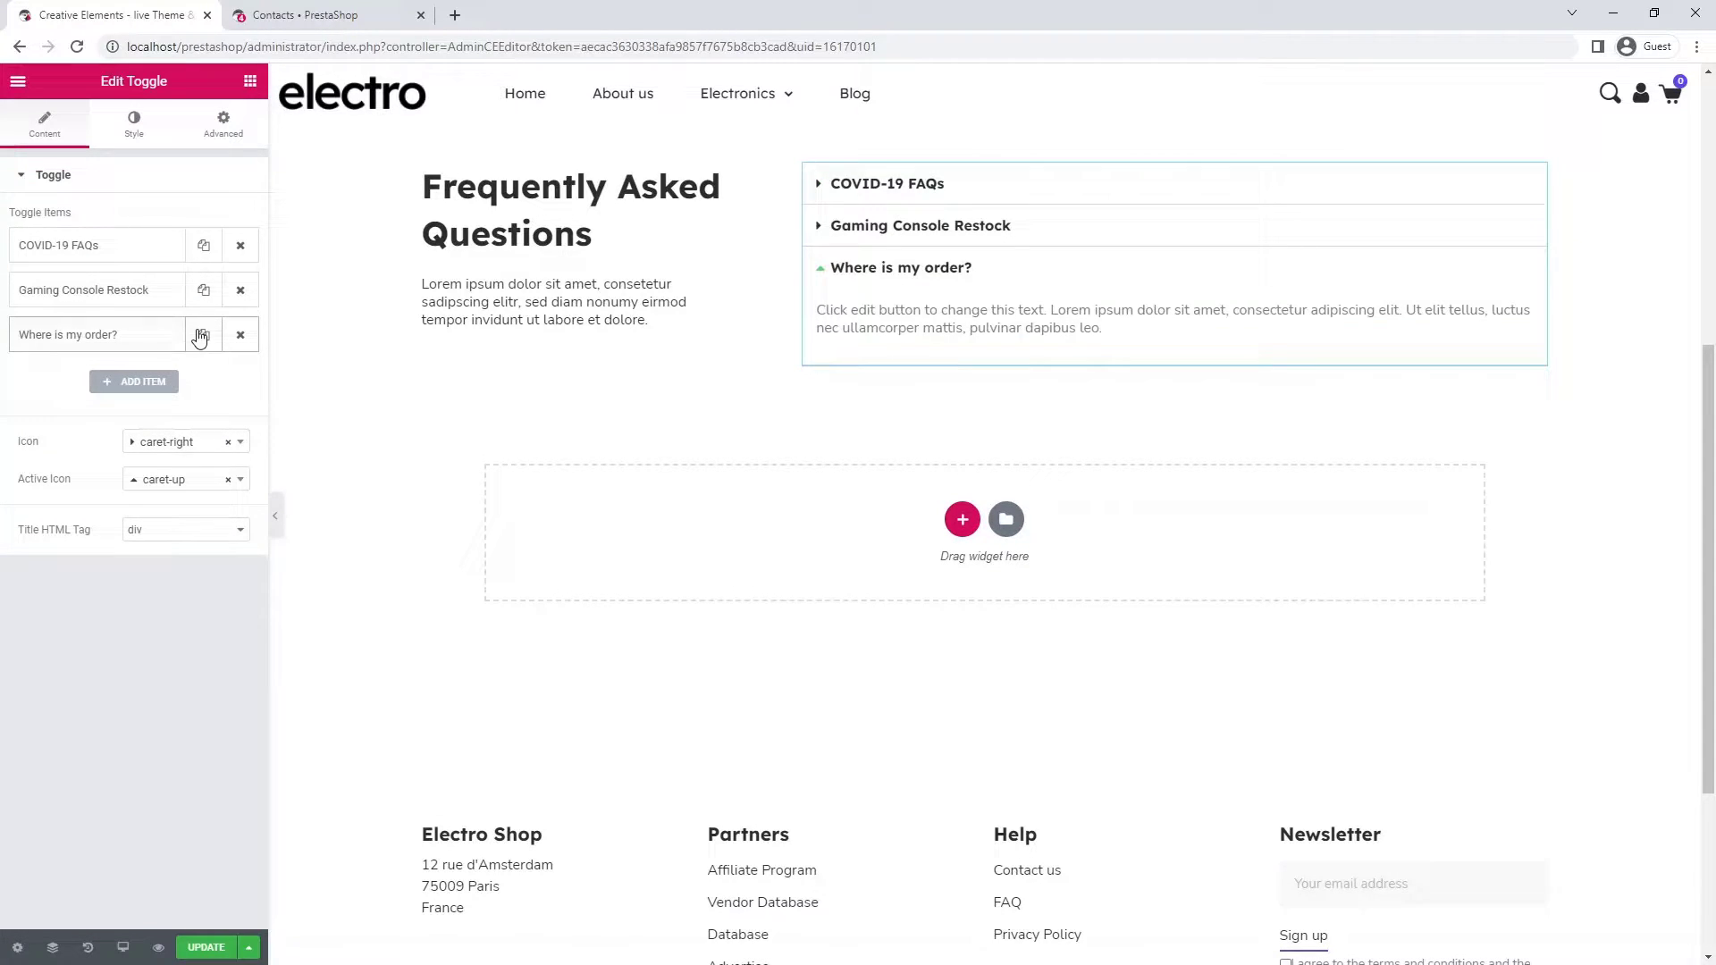
{"action": "left_click", "coordinate": [199, 336]}
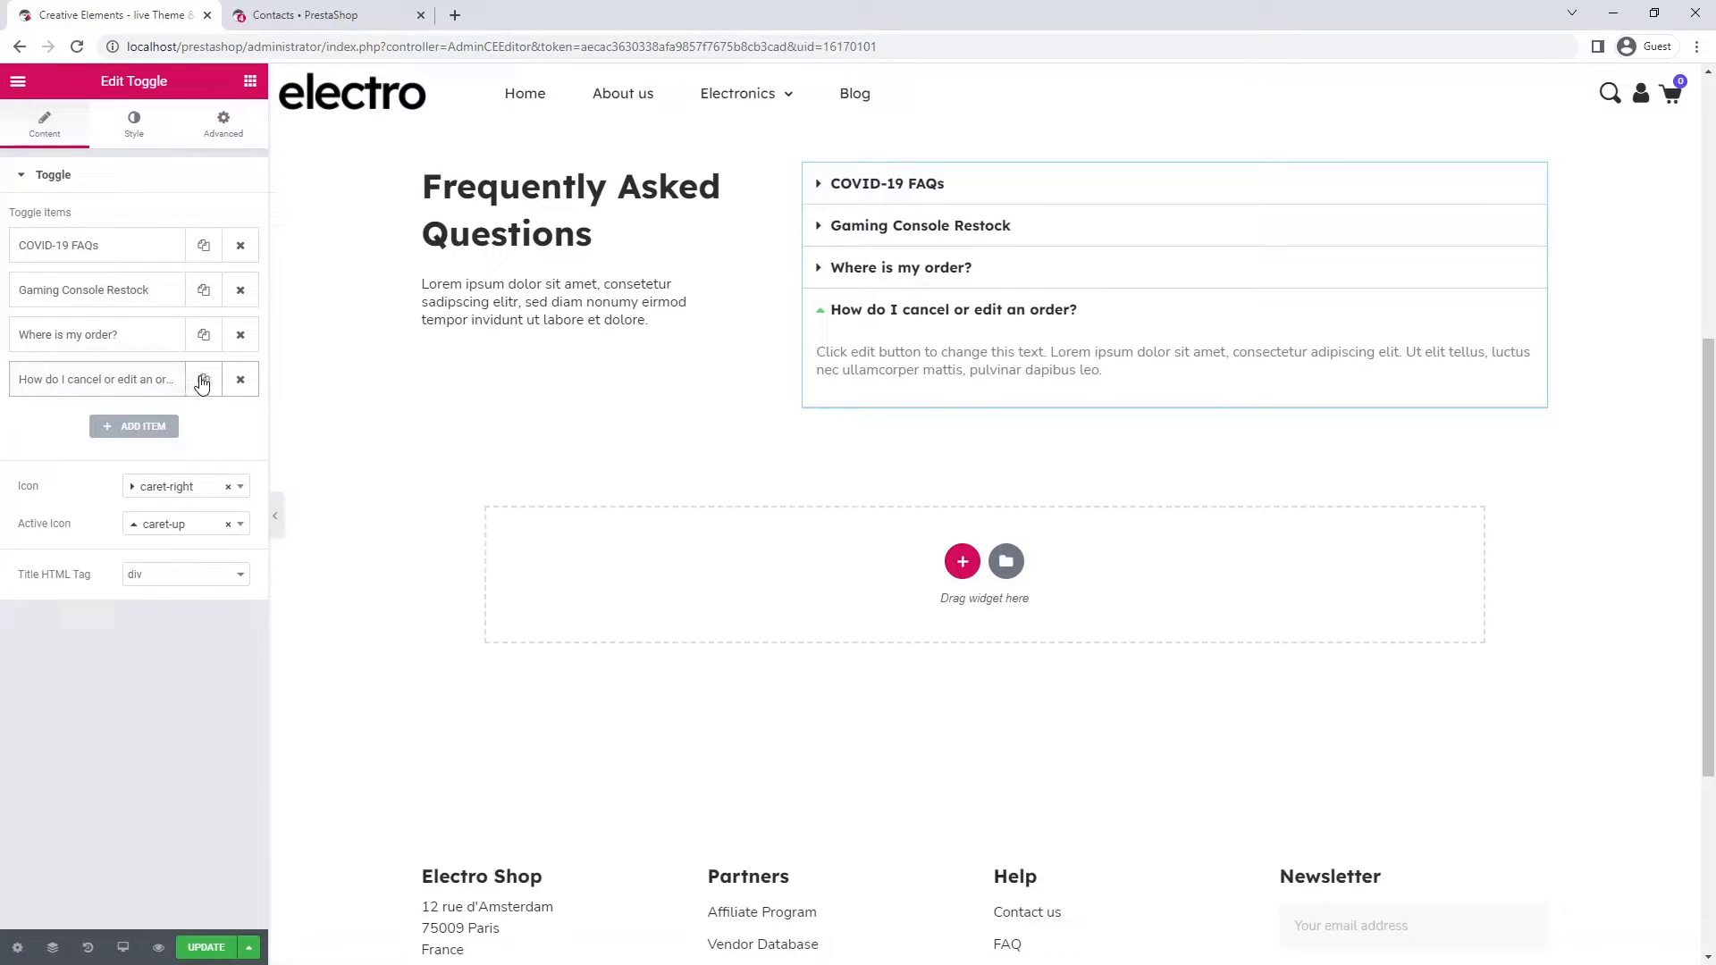
{"action": "left_click", "coordinate": [203, 379]}
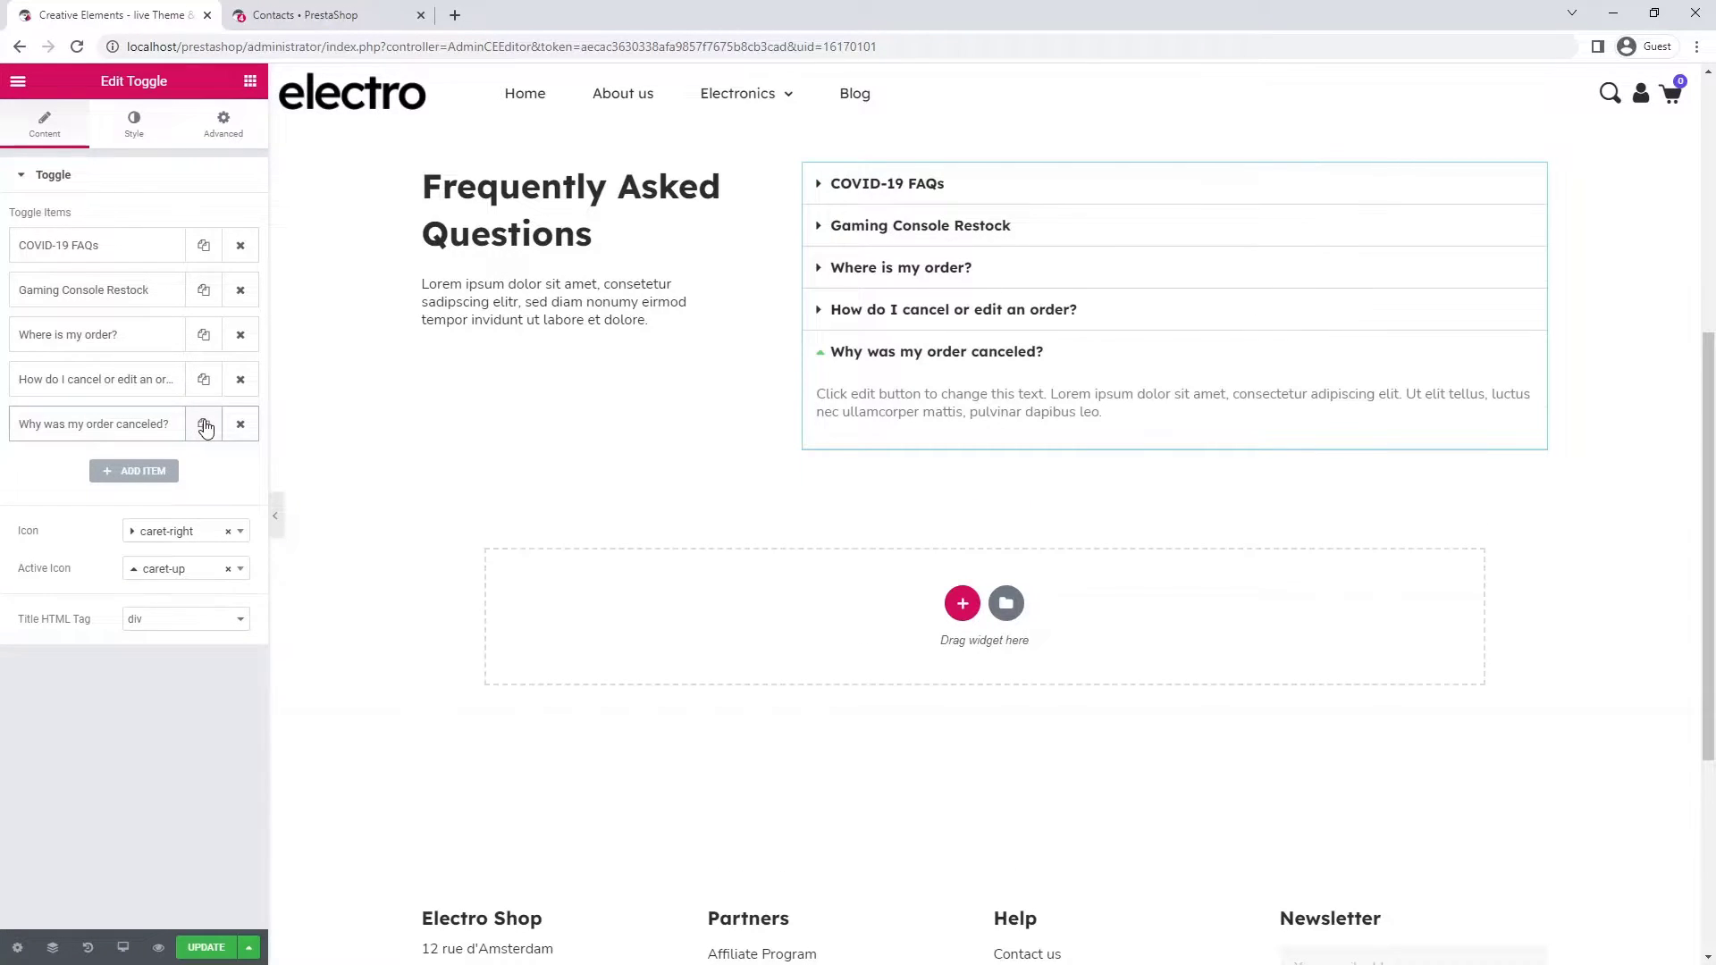
{"action": "left_click", "coordinate": [203, 424]}
{"action": "left_click", "coordinate": [172, 472]}
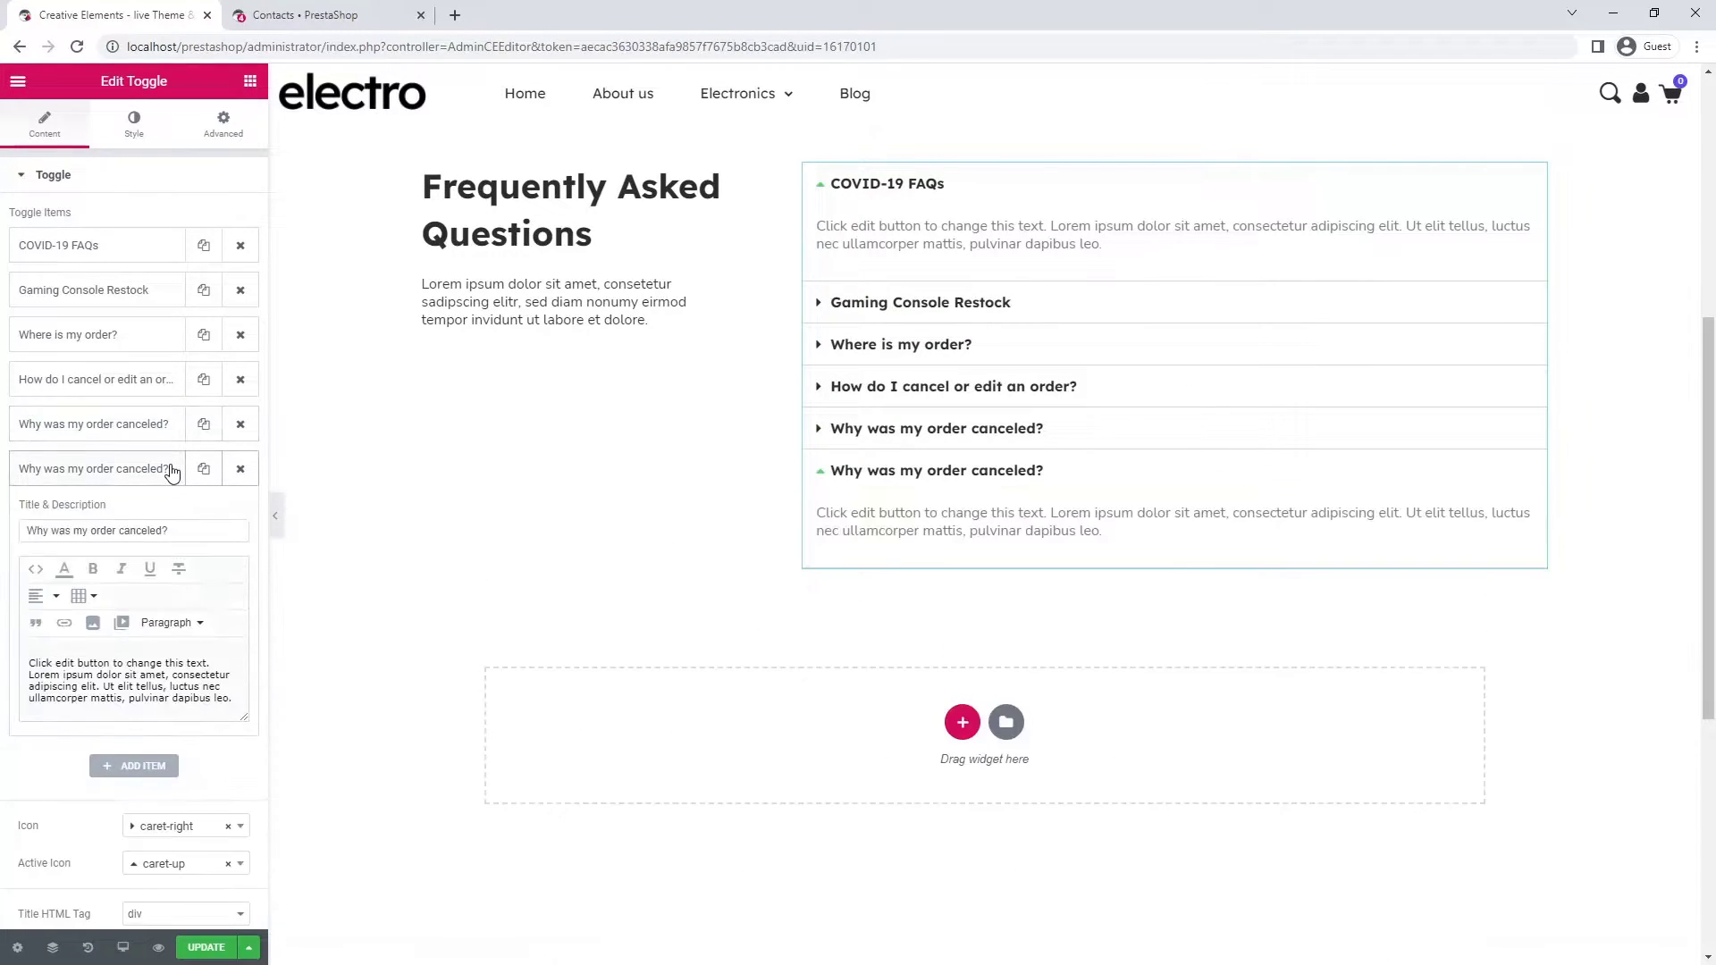
{"action": "triple_click", "coordinate": [172, 530]}
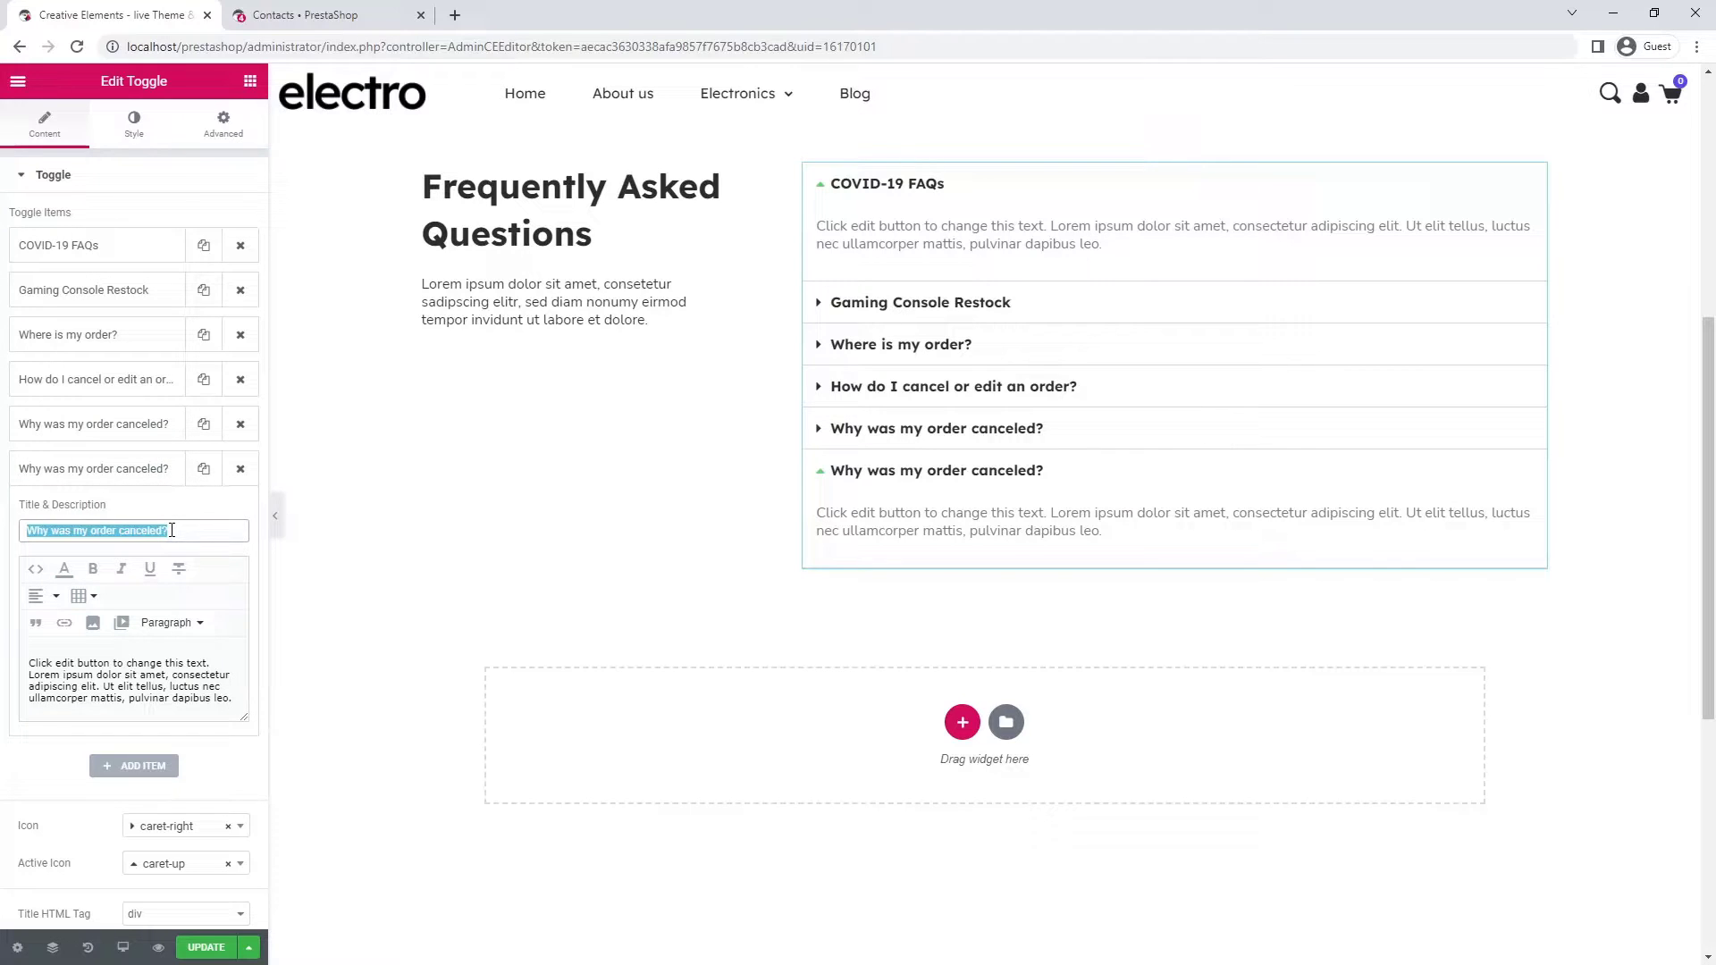
{"action": "type", "text": "How do I get a refund?"}
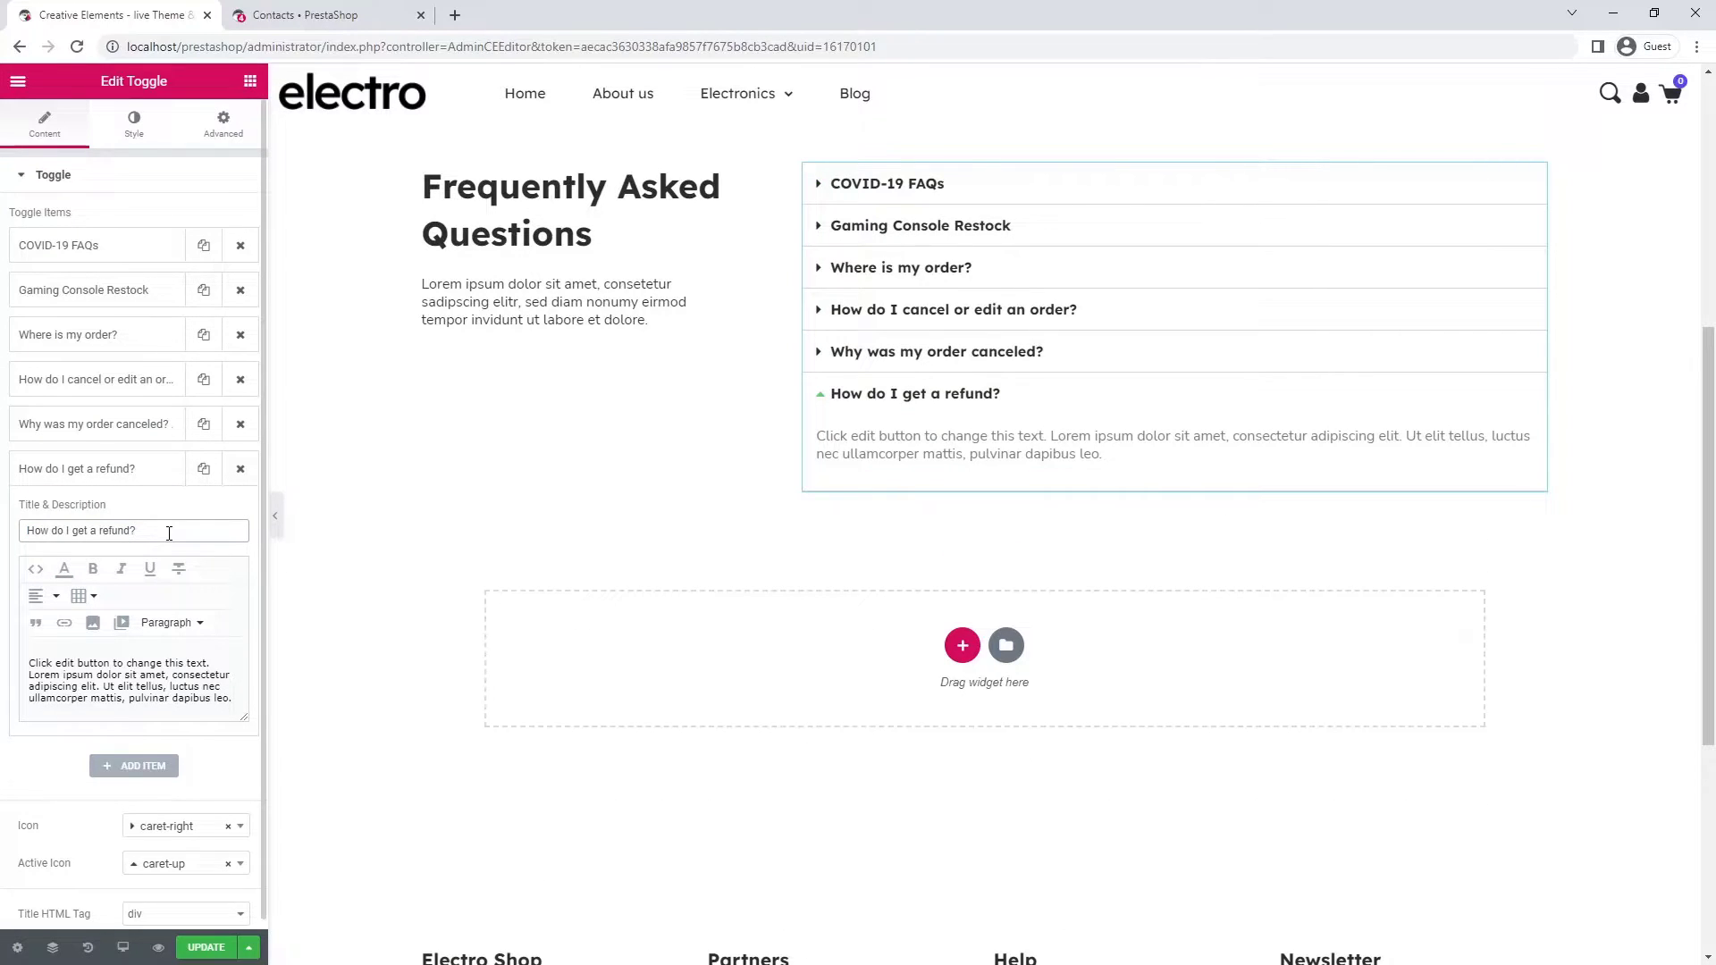
- Use a plus icon for closed toggles and a minus icon for open ones
{"action": "scroll", "coordinate": [170, 536], "scroll_direction": "down", "scroll_amount": 1}
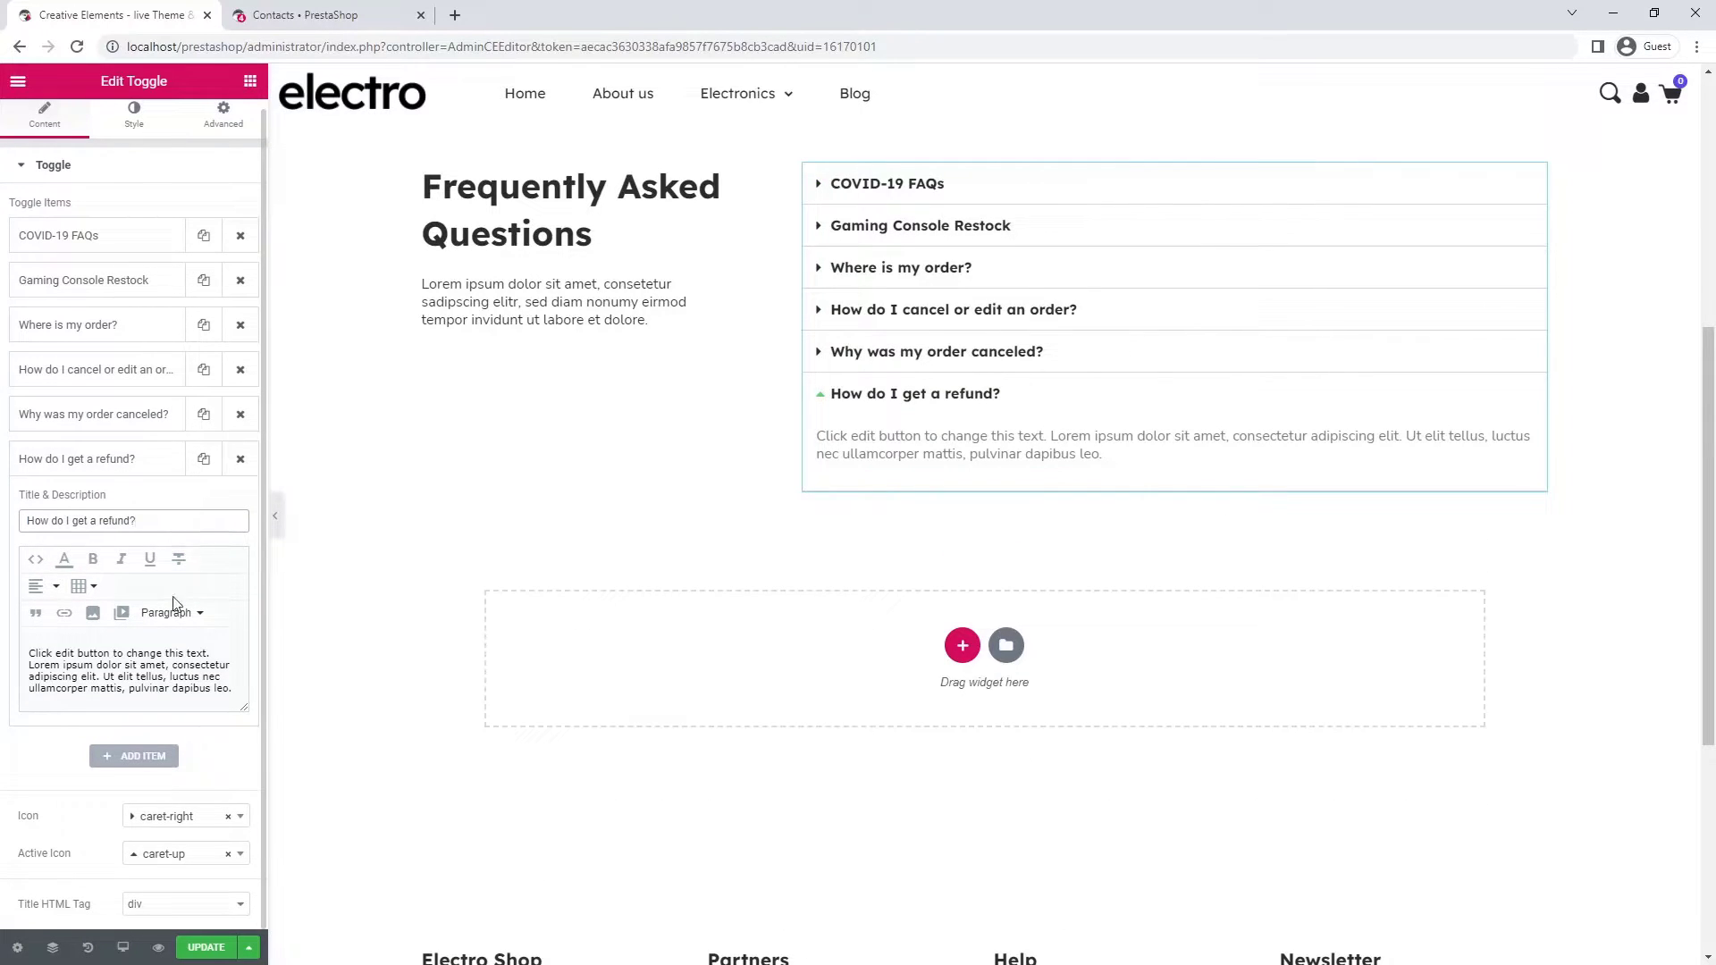
{"action": "left_click", "coordinate": [172, 822]}
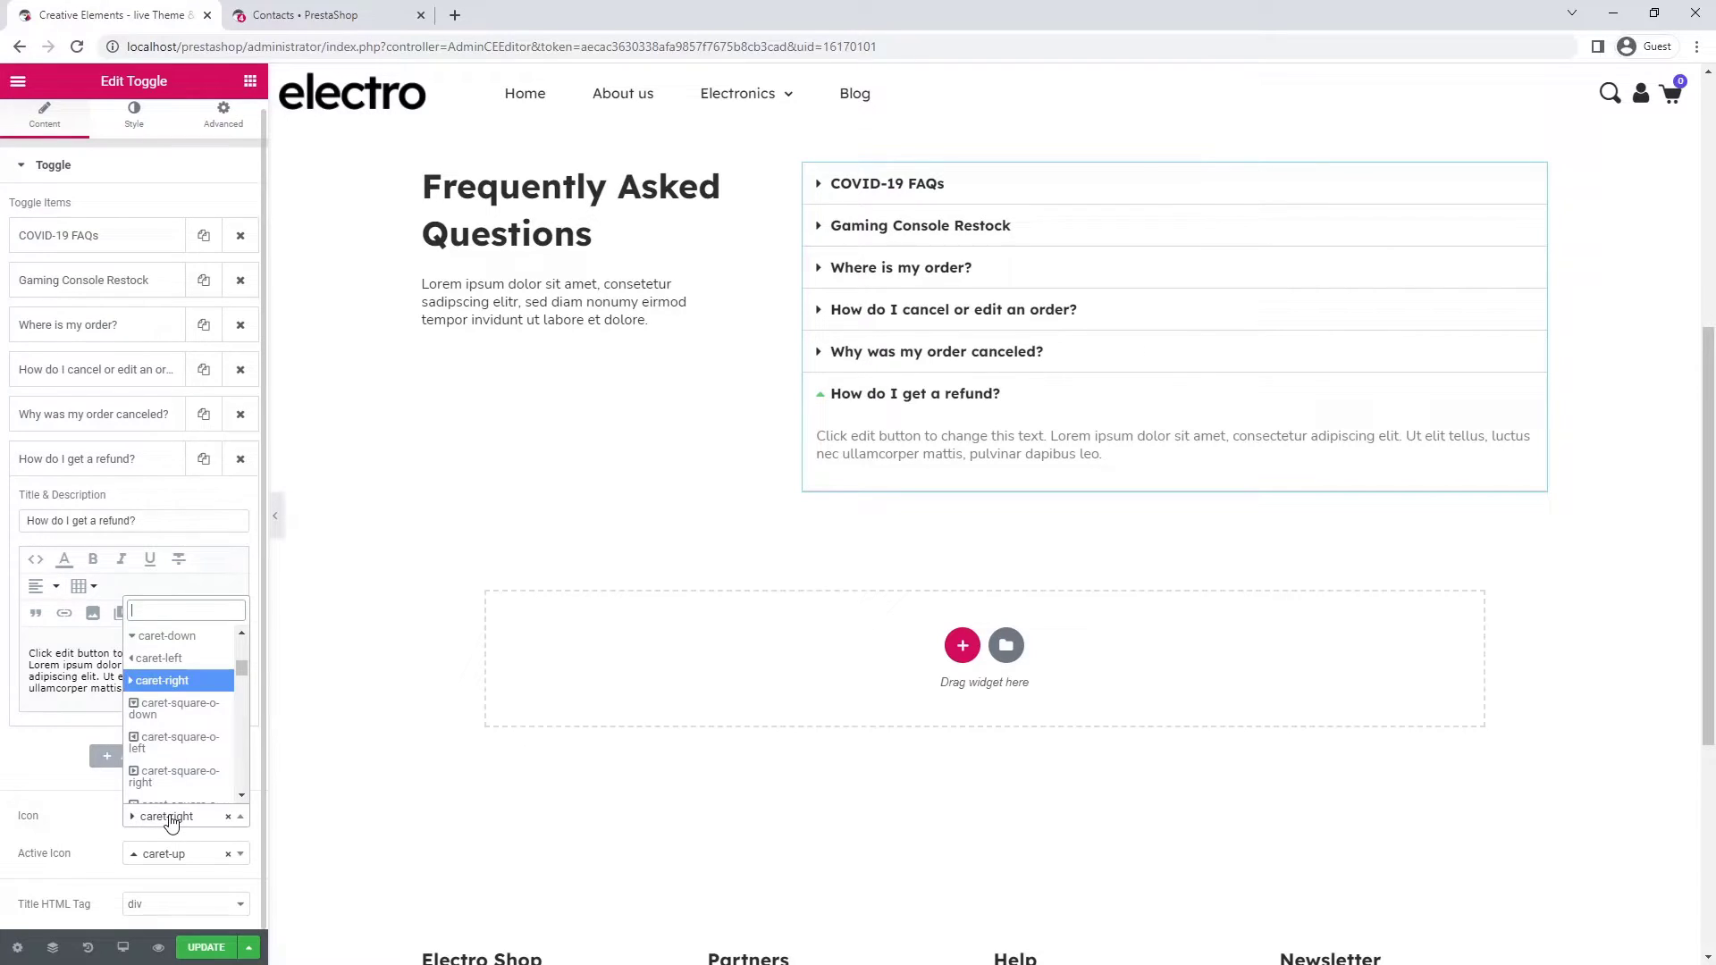
{"action": "type", "text": "plus"}
{"action": "scroll", "coordinate": [179, 760], "scroll_direction": "down", "scroll_amount": 1}
{"action": "left_click", "coordinate": [152, 716]}
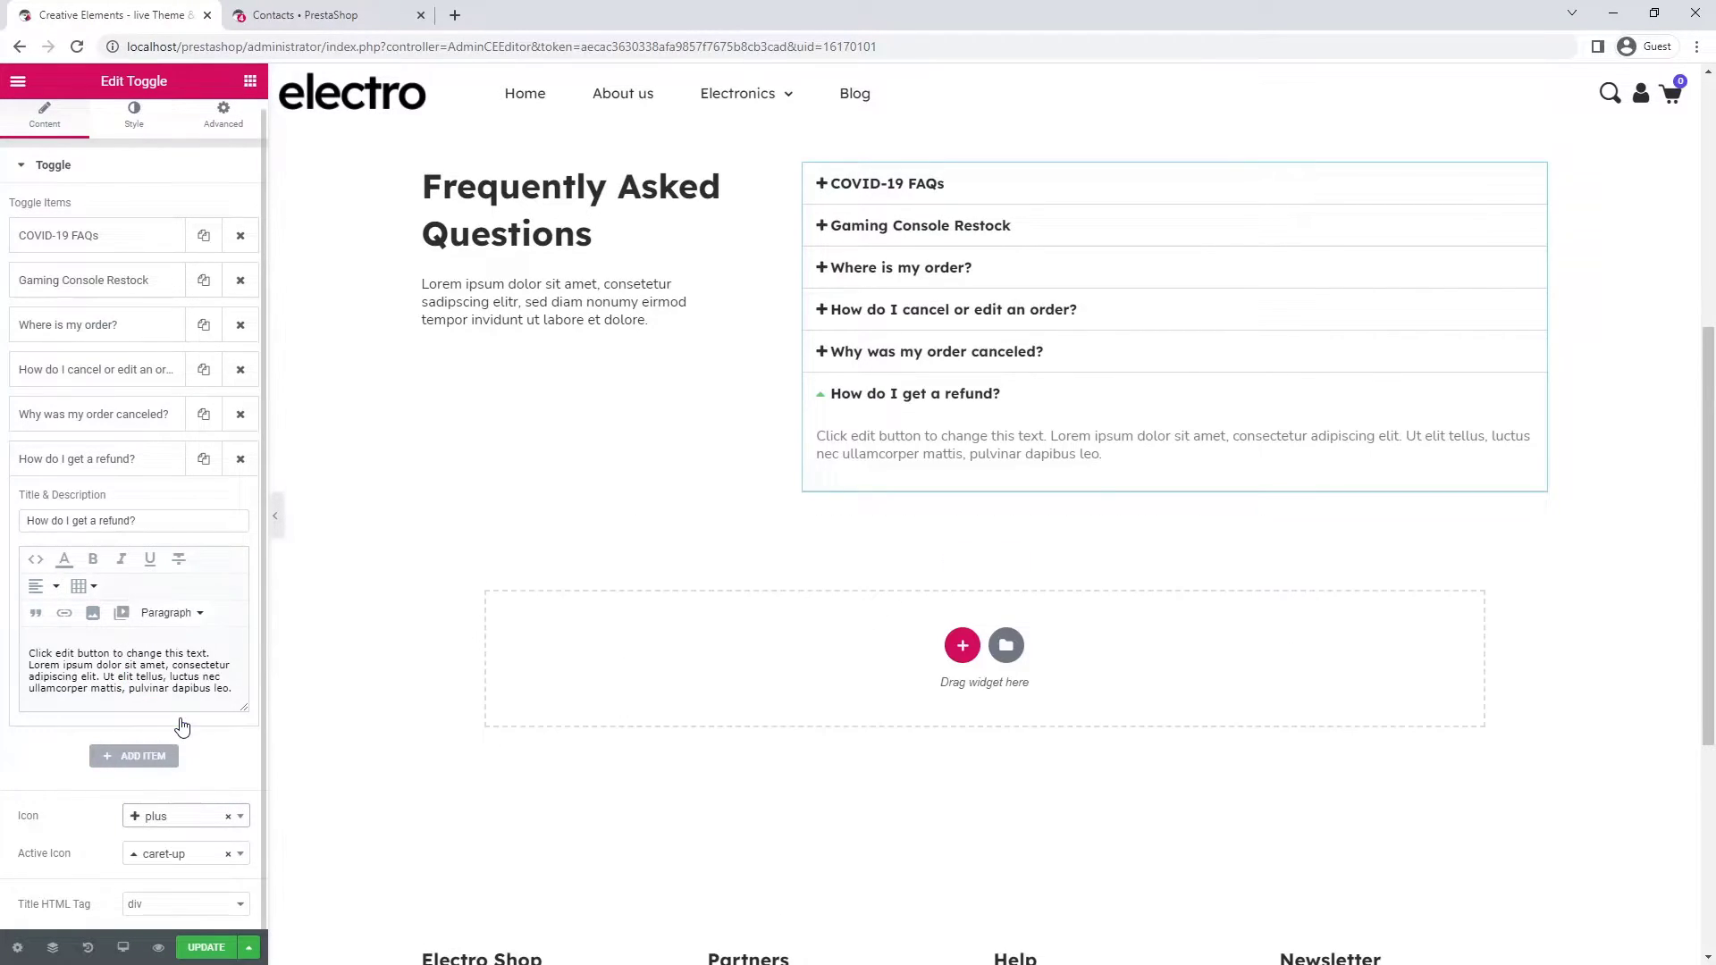
{"action": "left_click", "coordinate": [185, 858]}
{"action": "type", "text": "minus"}
{"action": "left_click", "coordinate": [195, 741]}
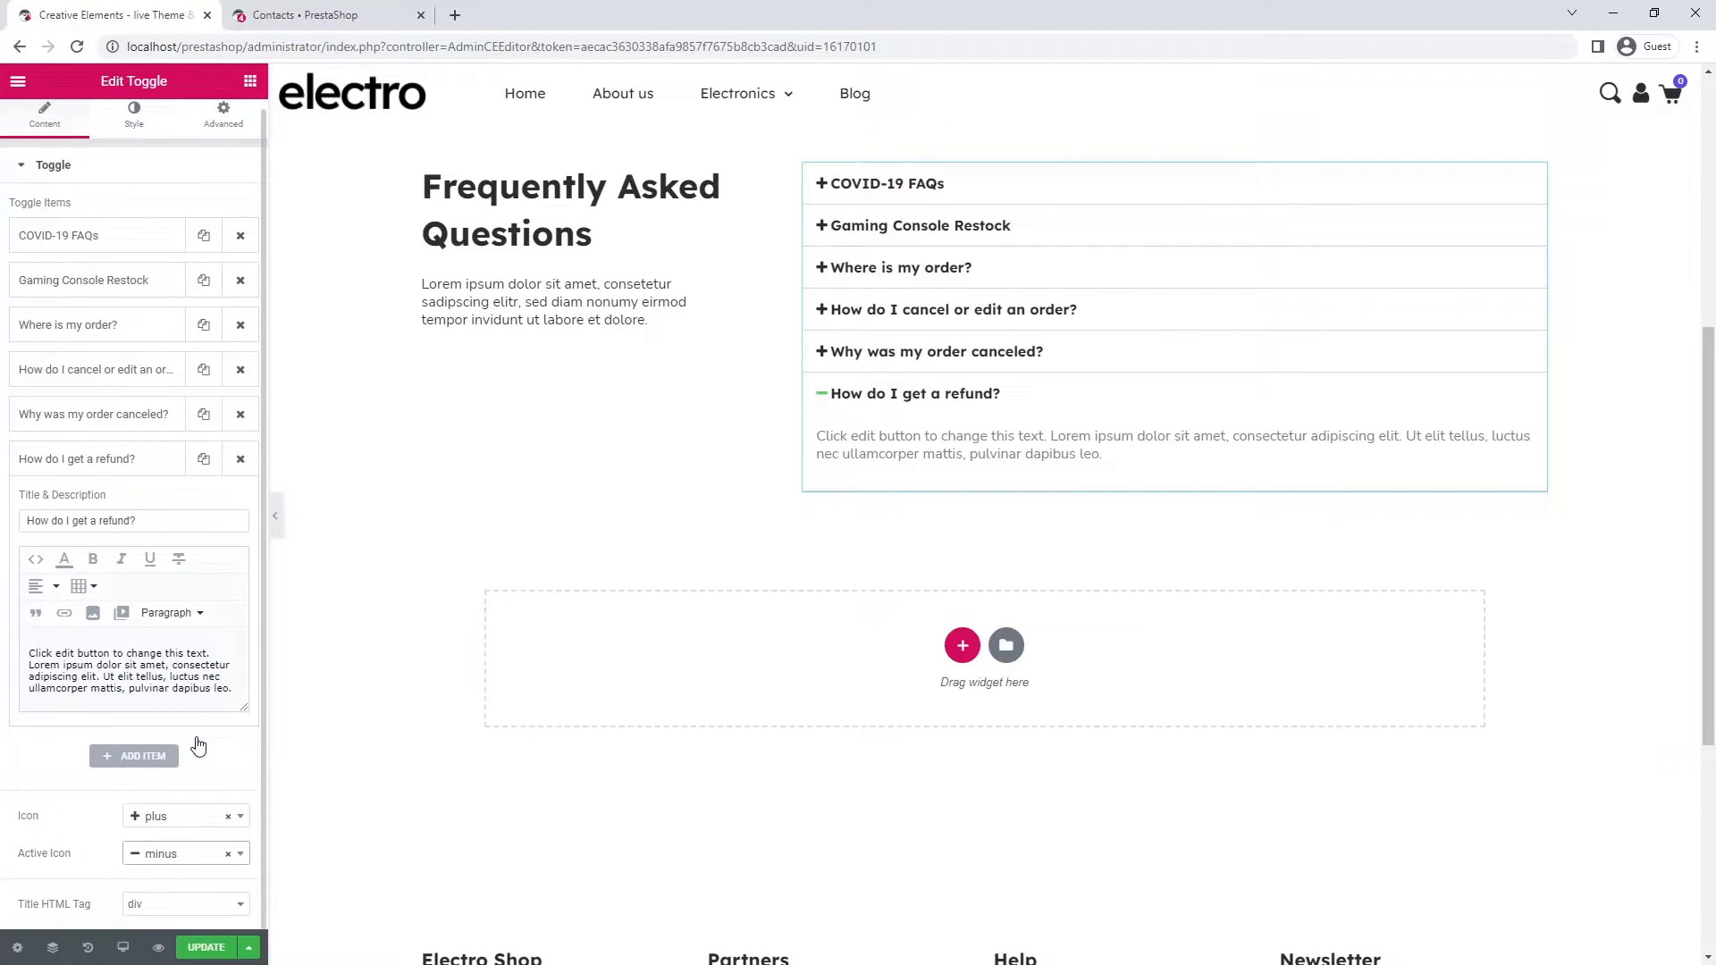
- Set the toggle border colour to light grey #e0e0e0
{"action": "left_click", "coordinate": [132, 118]}
{"action": "left_click", "coordinate": [227, 274]}
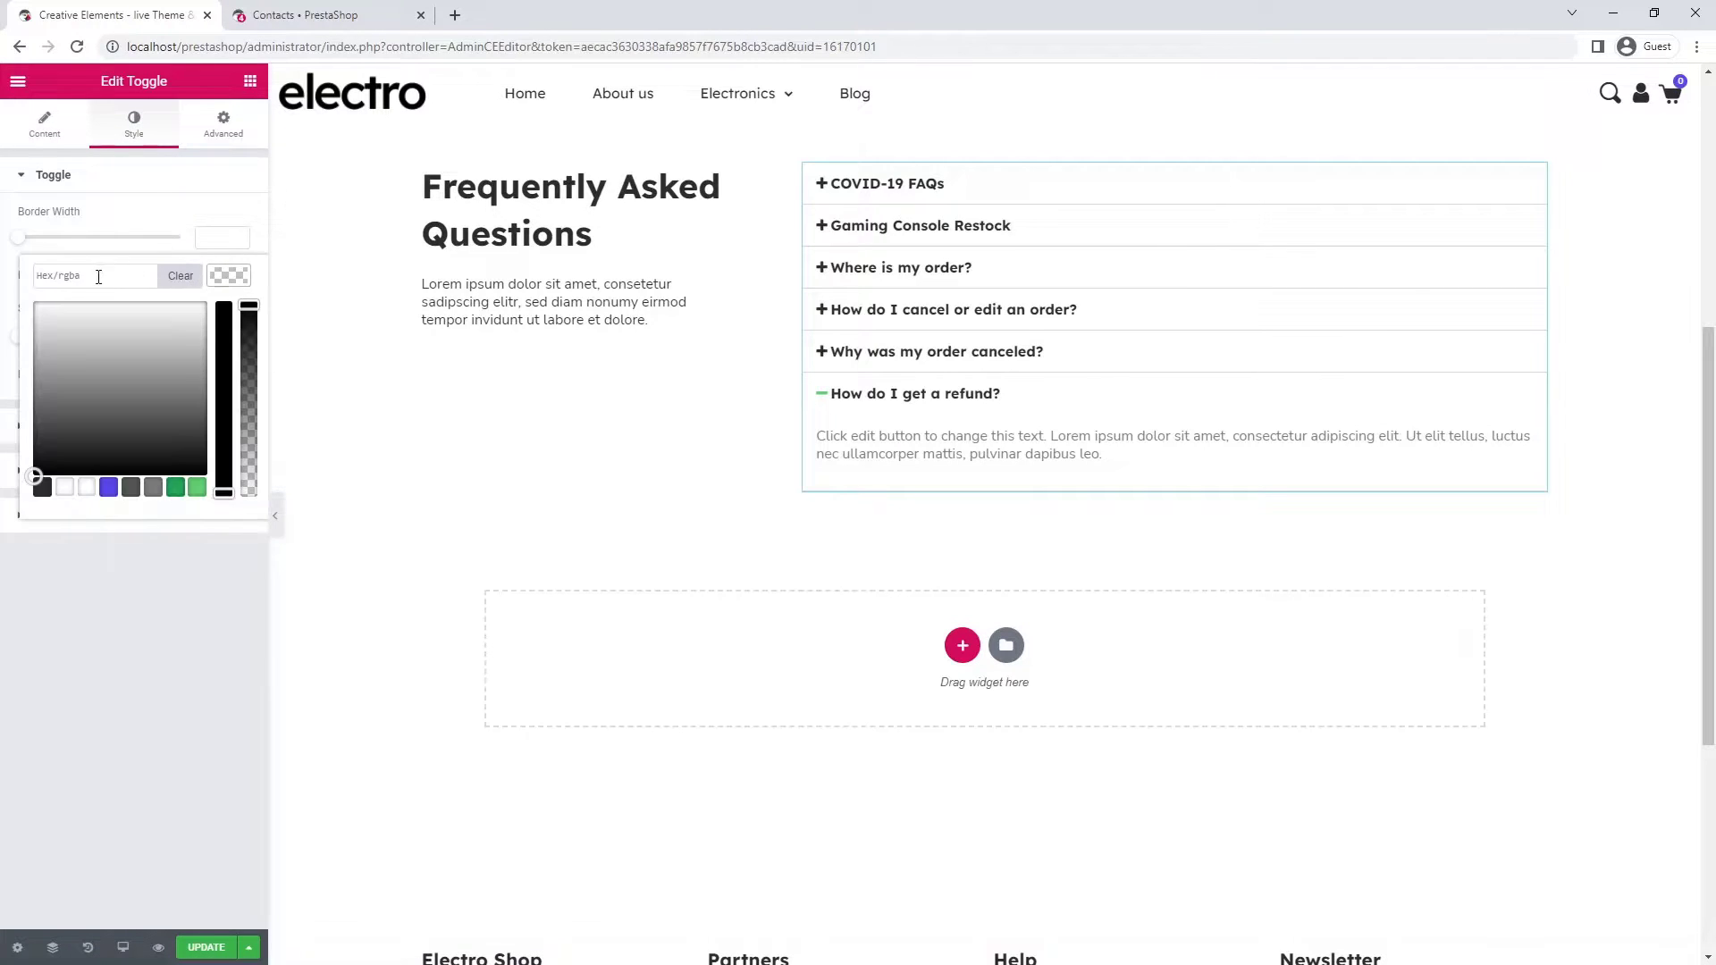
{"action": "left_click", "coordinate": [57, 275]}
{"action": "type", "text": "#e0e0e0"}
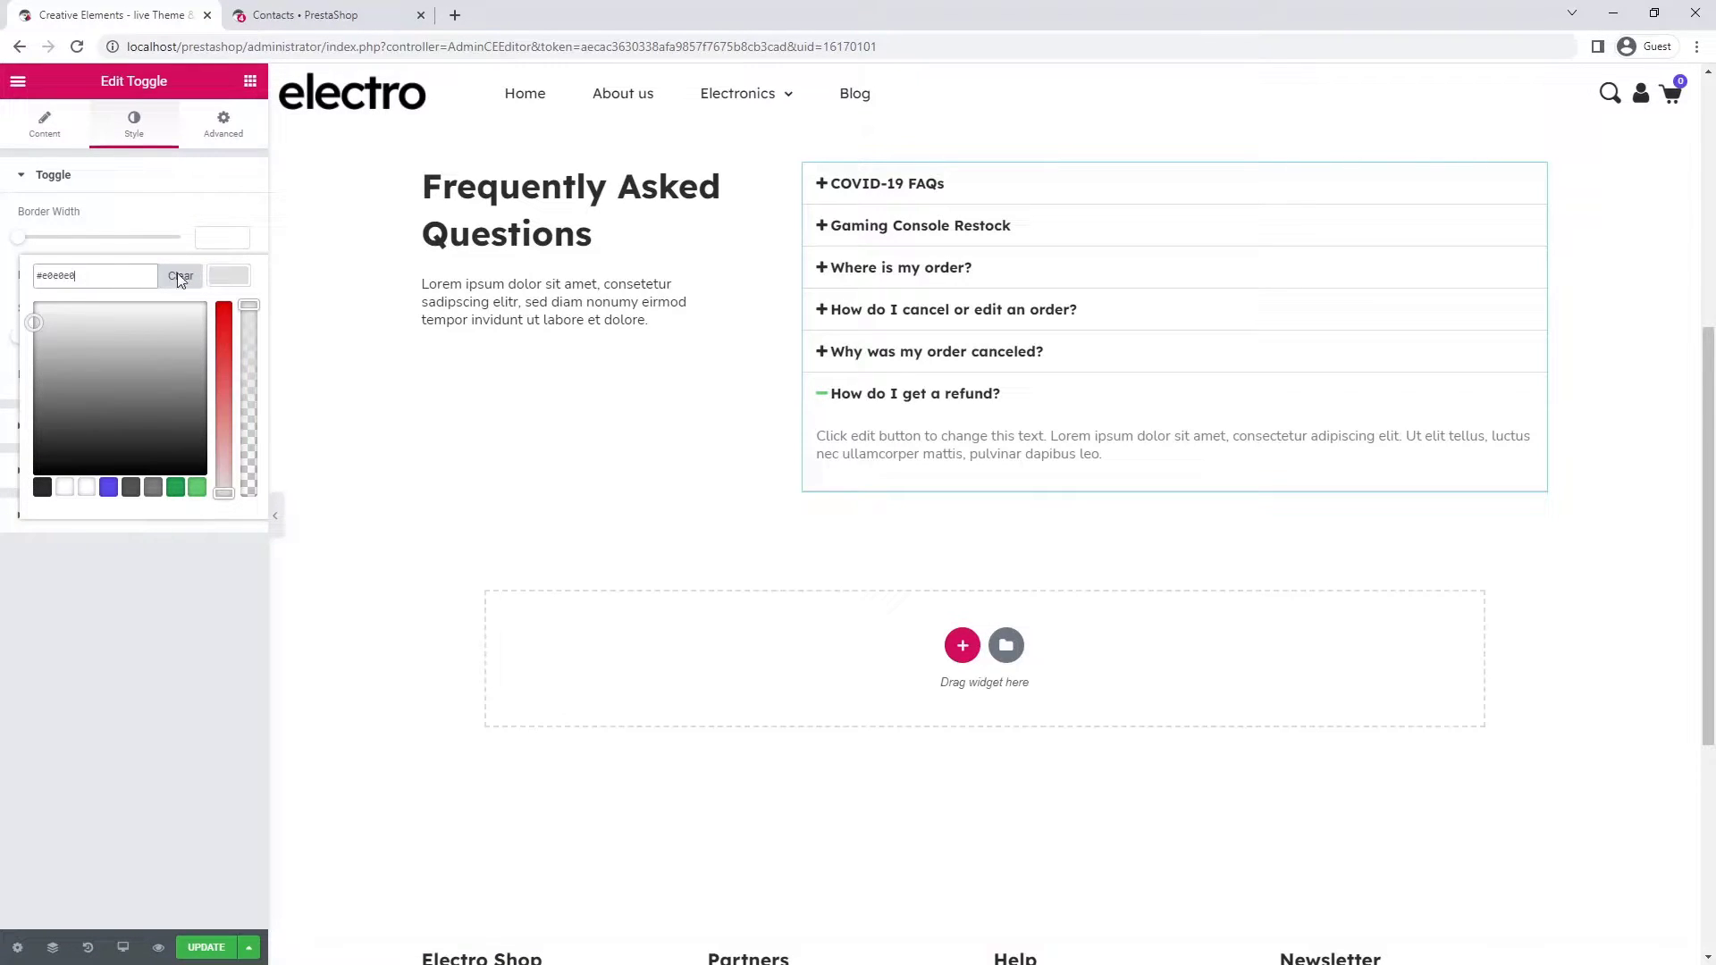
{"action": "left_click", "coordinate": [238, 279]}
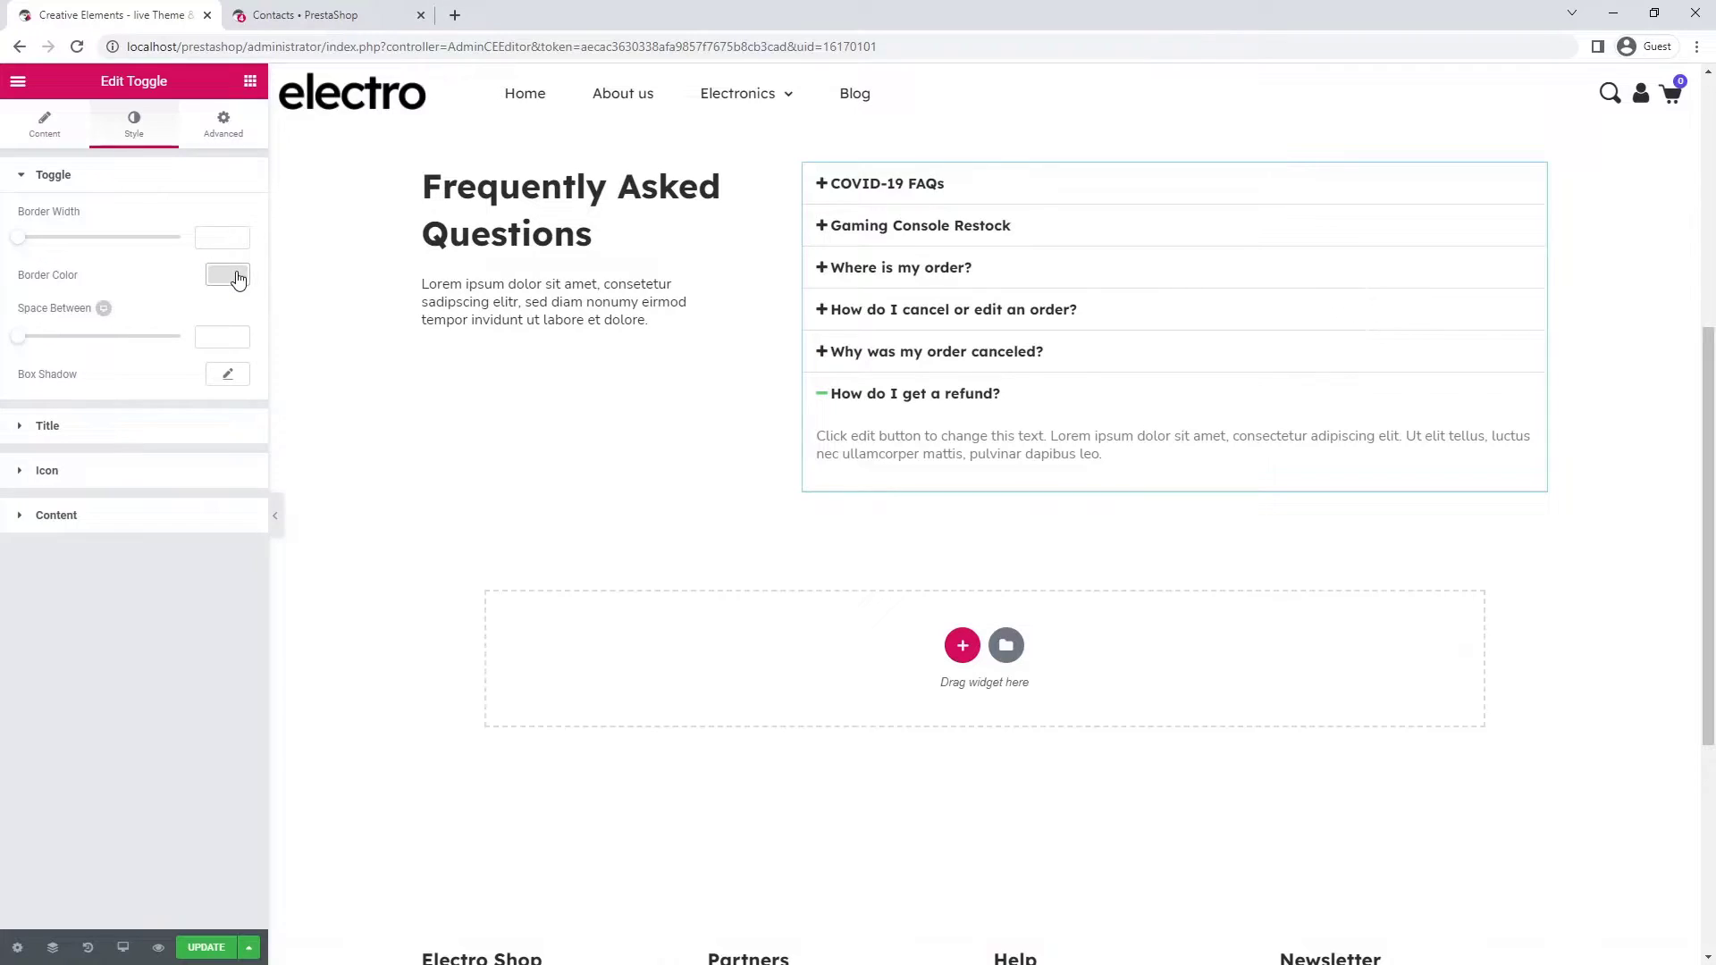
- Give the toggle titles a blue active colour, size 18 and weight 500
{"action": "left_click", "coordinate": [132, 436]}
{"action": "left_click", "coordinate": [217, 340]}
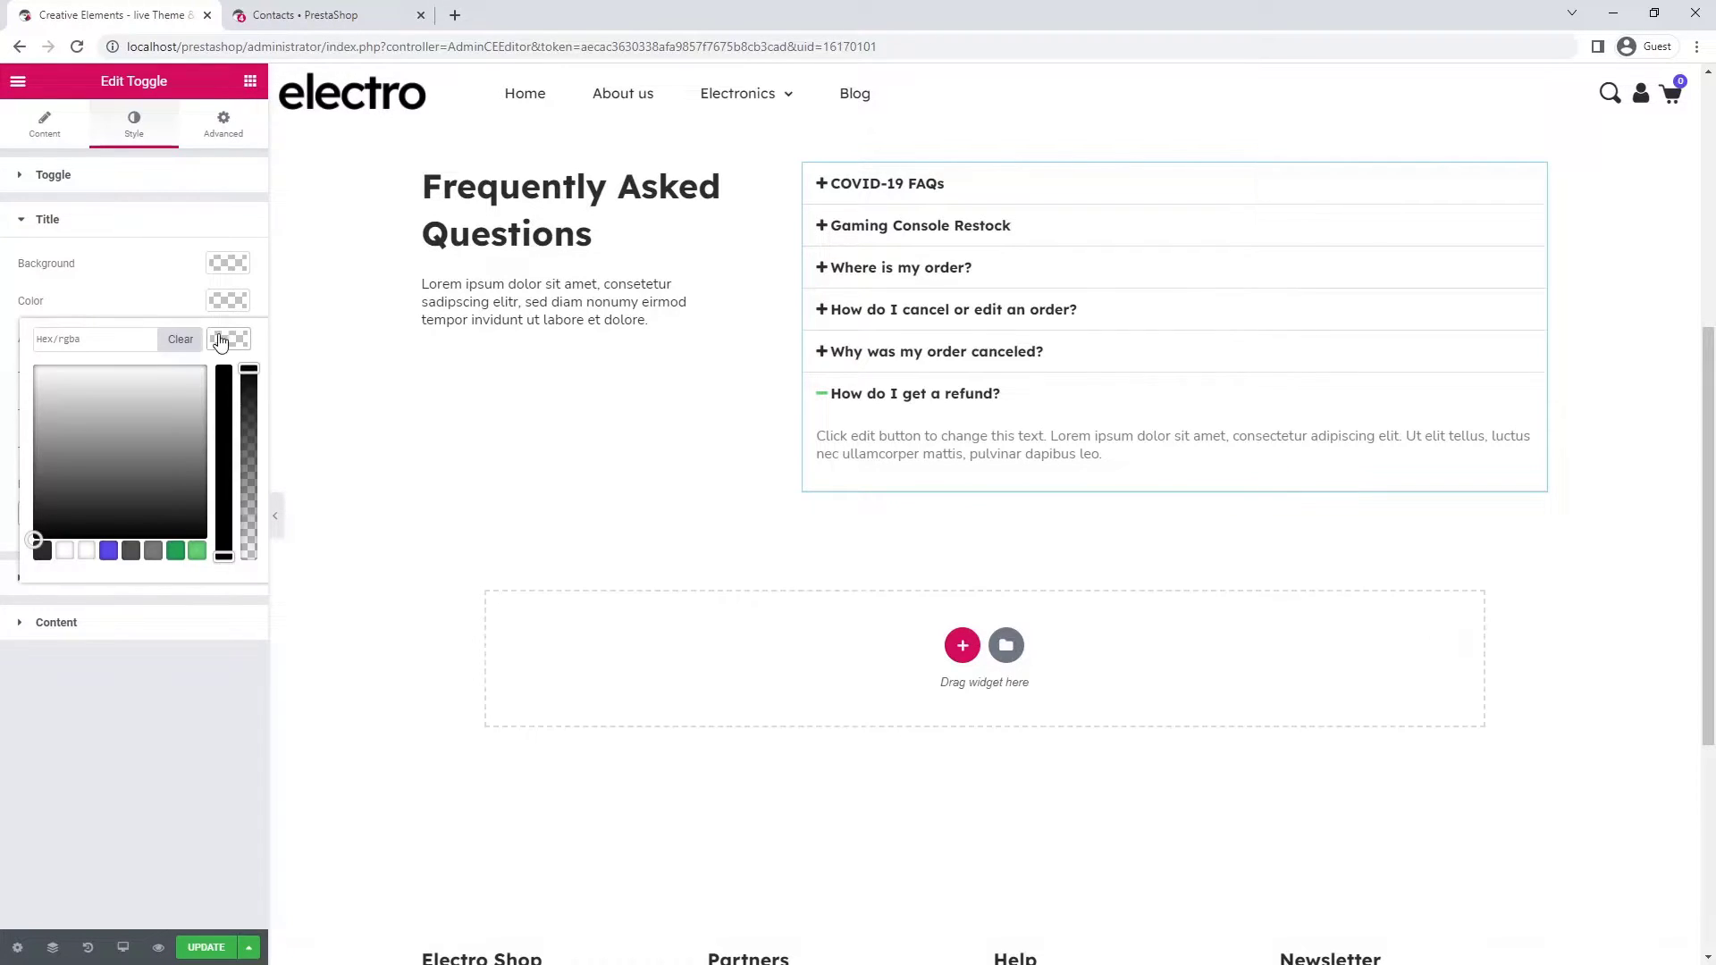
{"action": "left_click", "coordinate": [108, 551]}
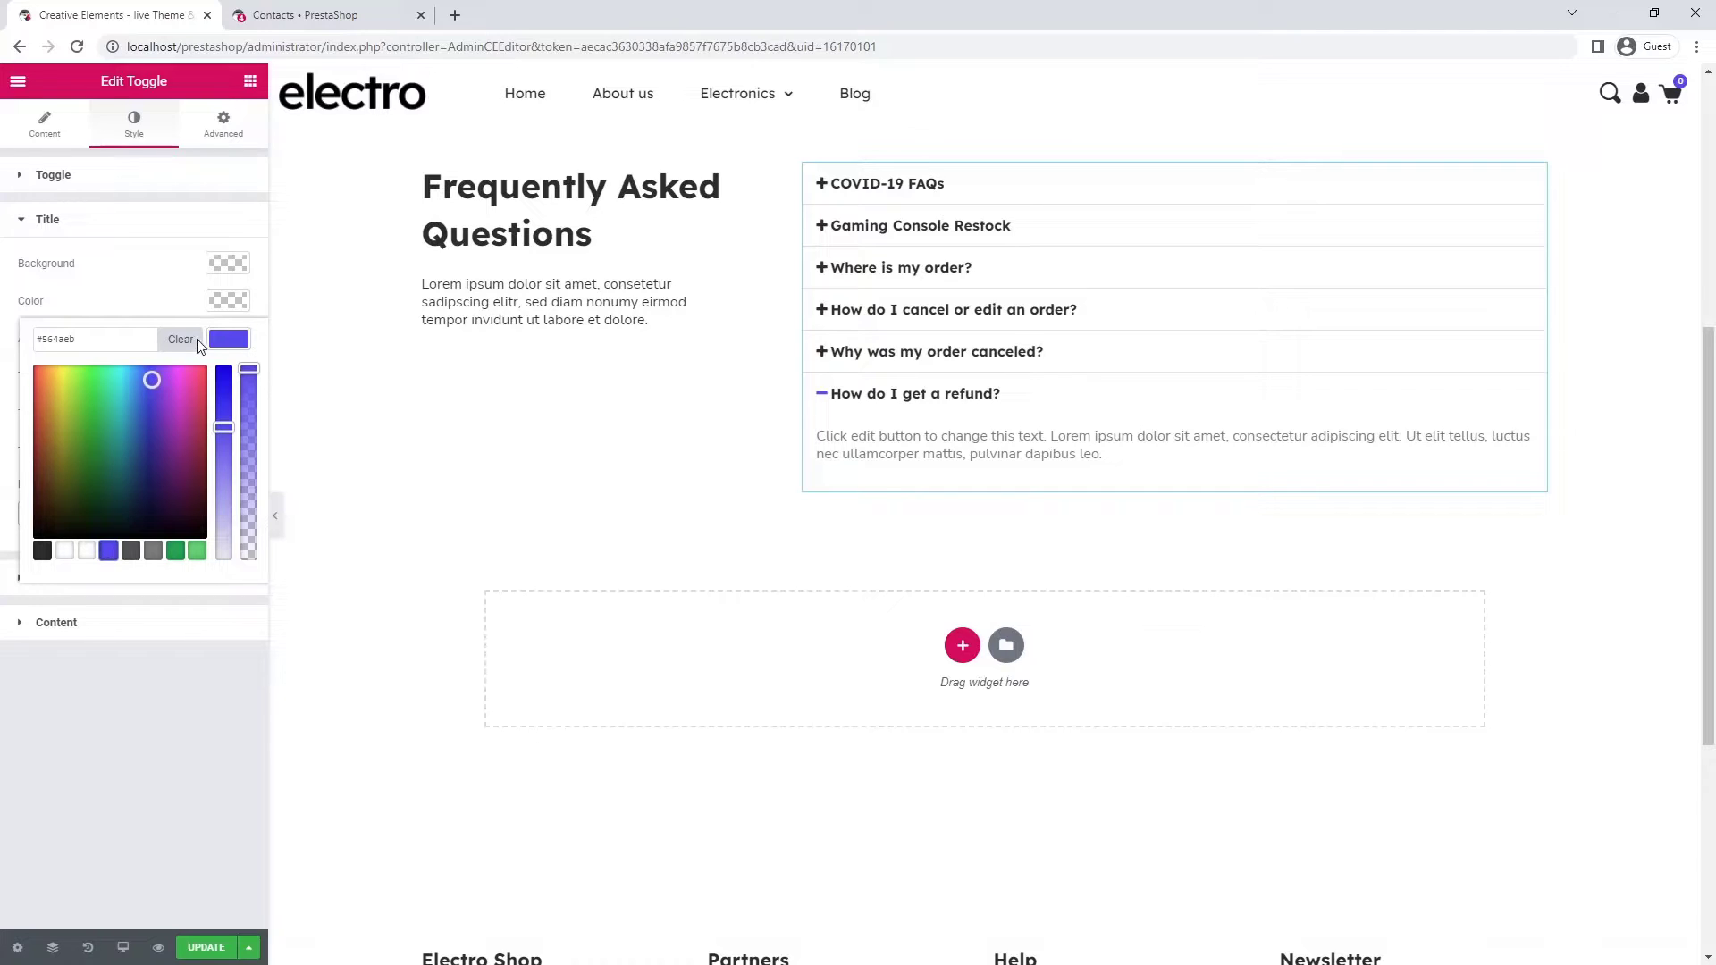
{"action": "left_click", "coordinate": [227, 340]}
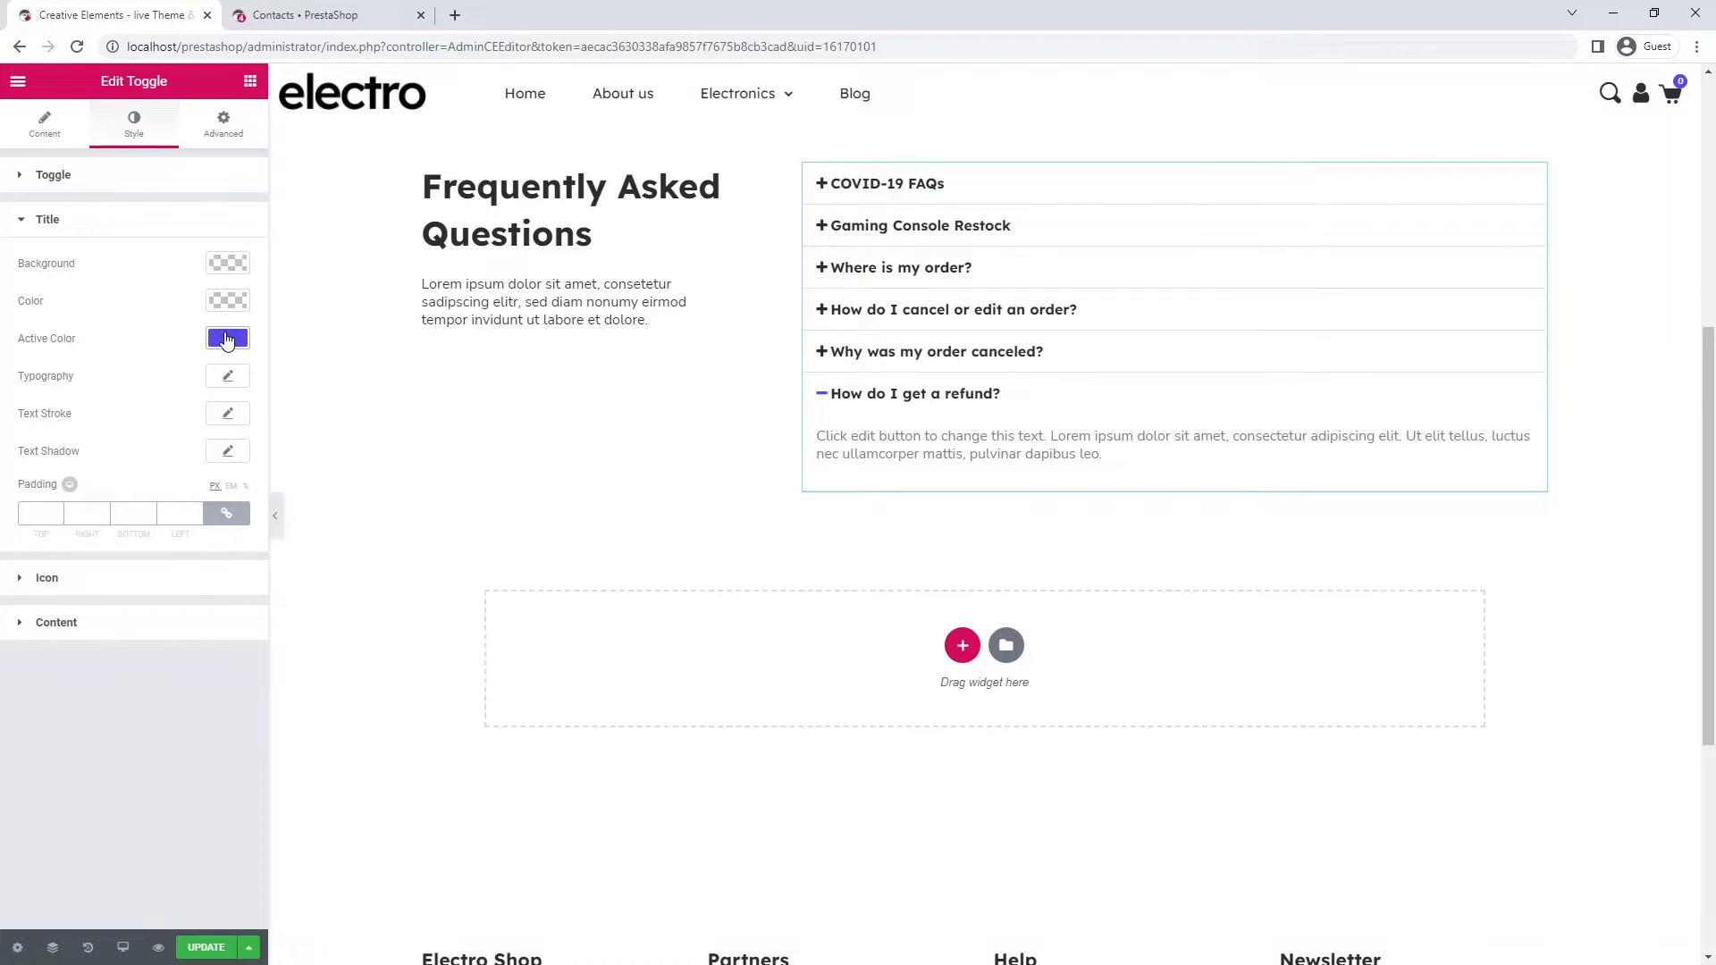
{"action": "left_click", "coordinate": [227, 377]}
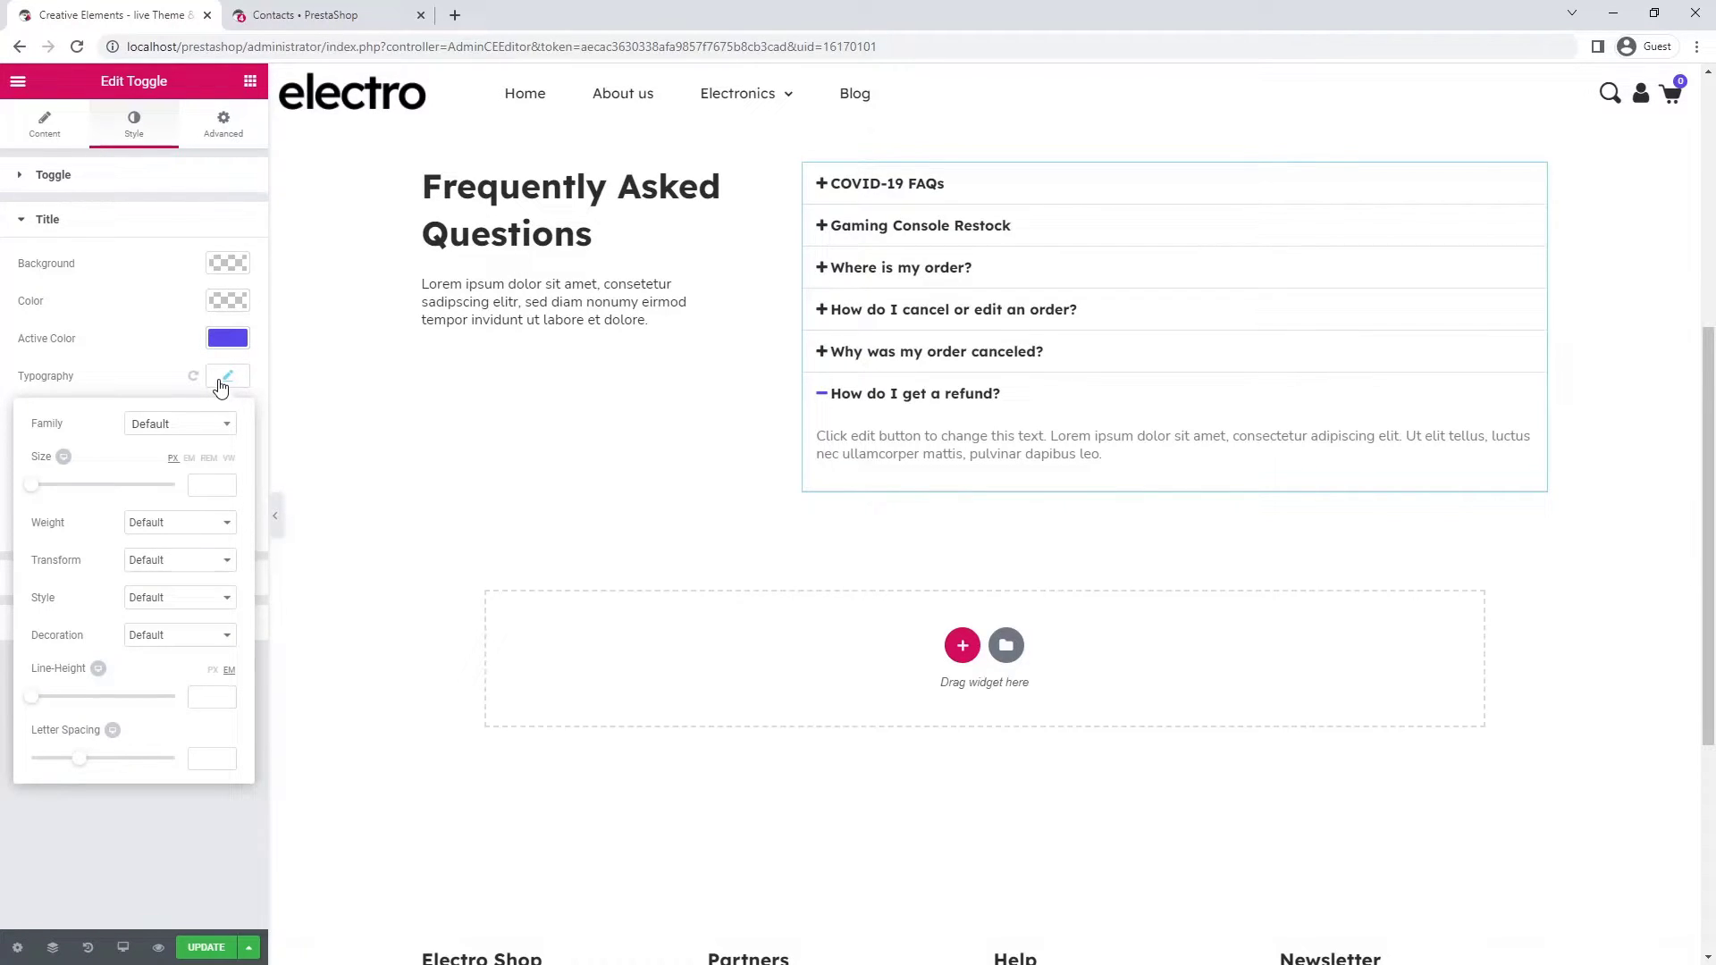
{"action": "type", "text": "18"}
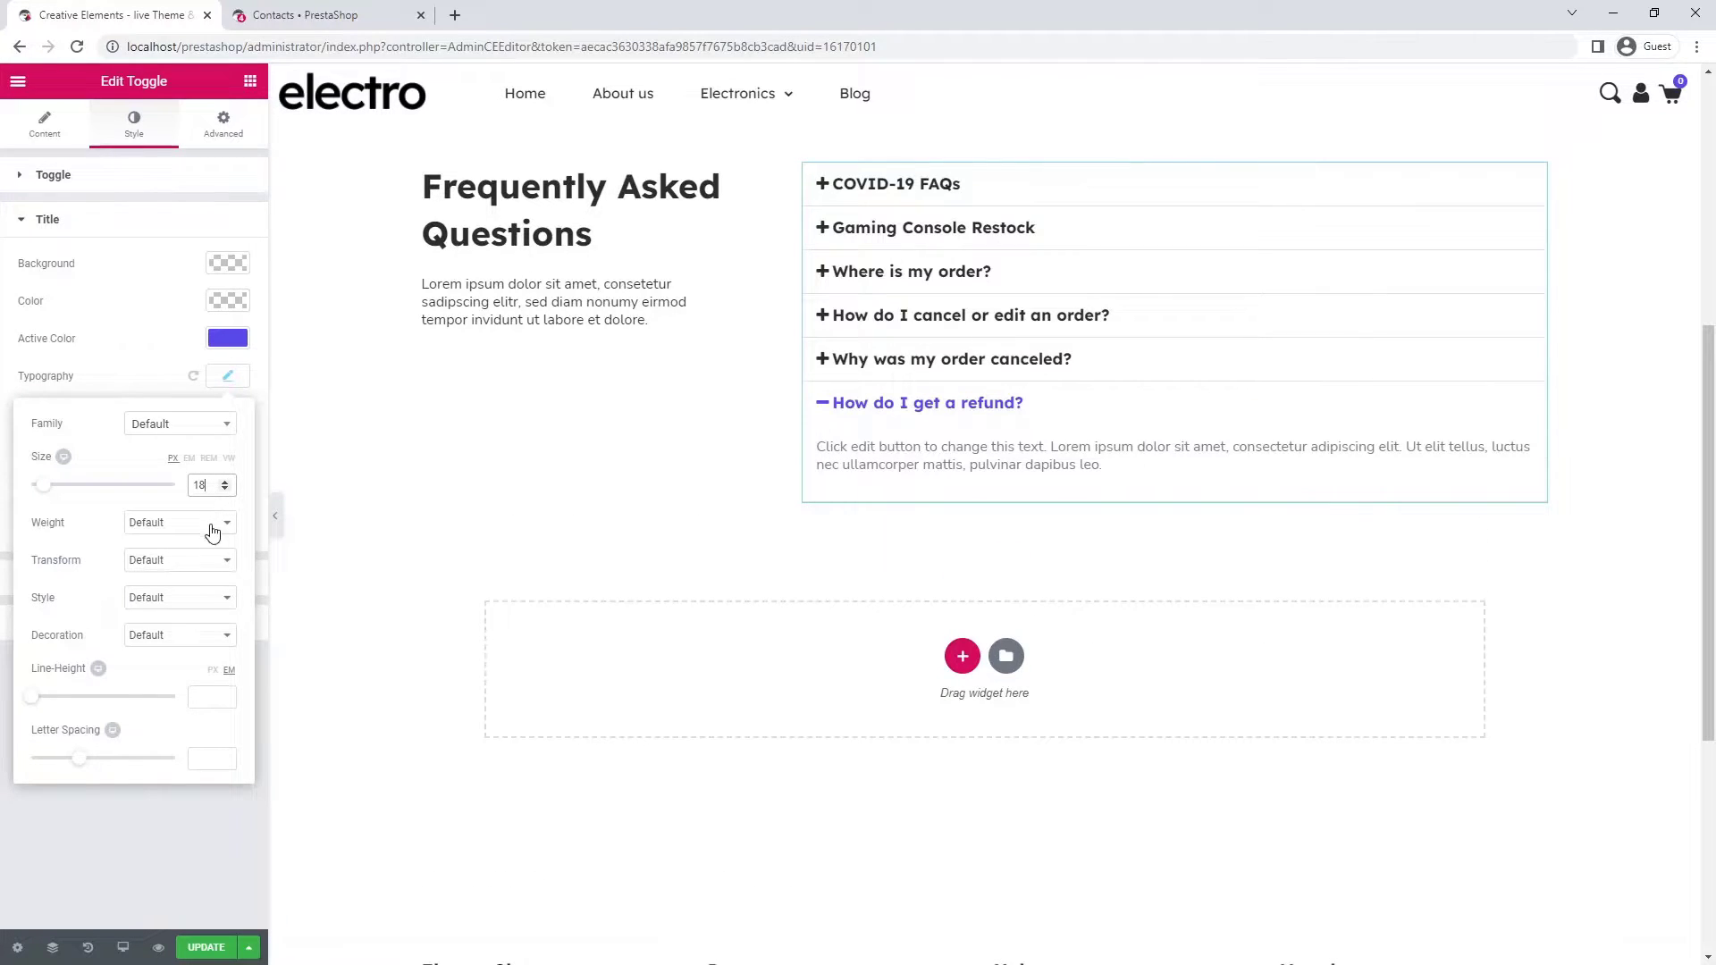
{"action": "left_click", "coordinate": [212, 527]}
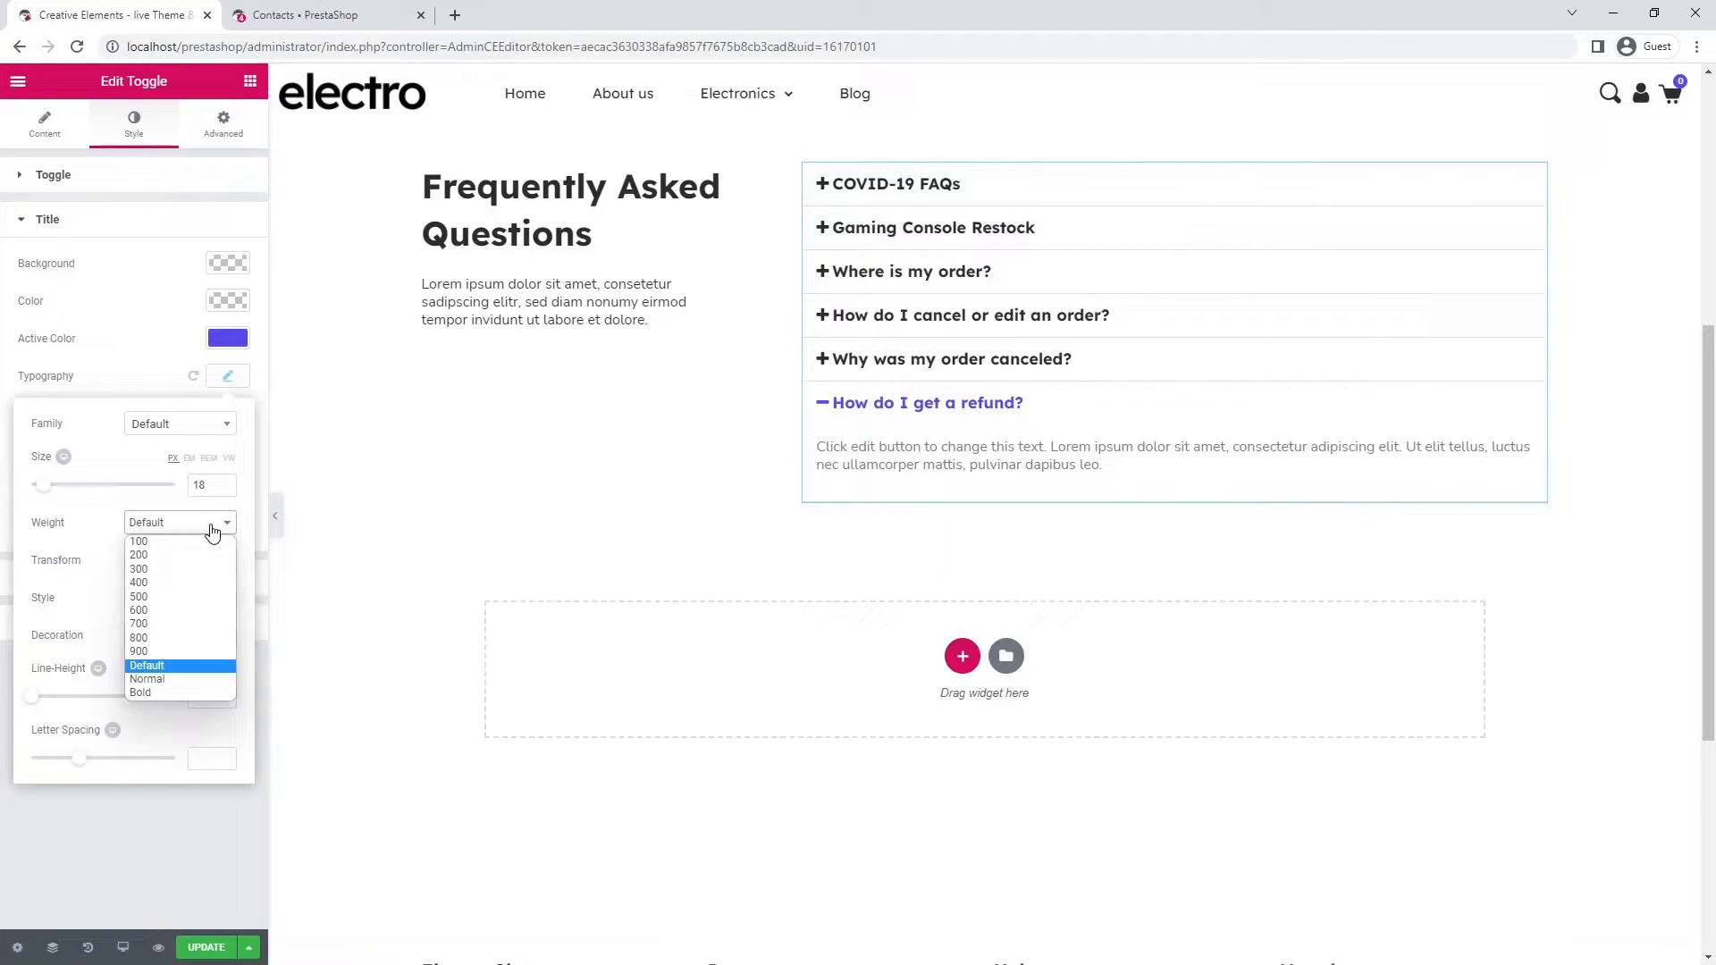
{"action": "left_click", "coordinate": [209, 585]}
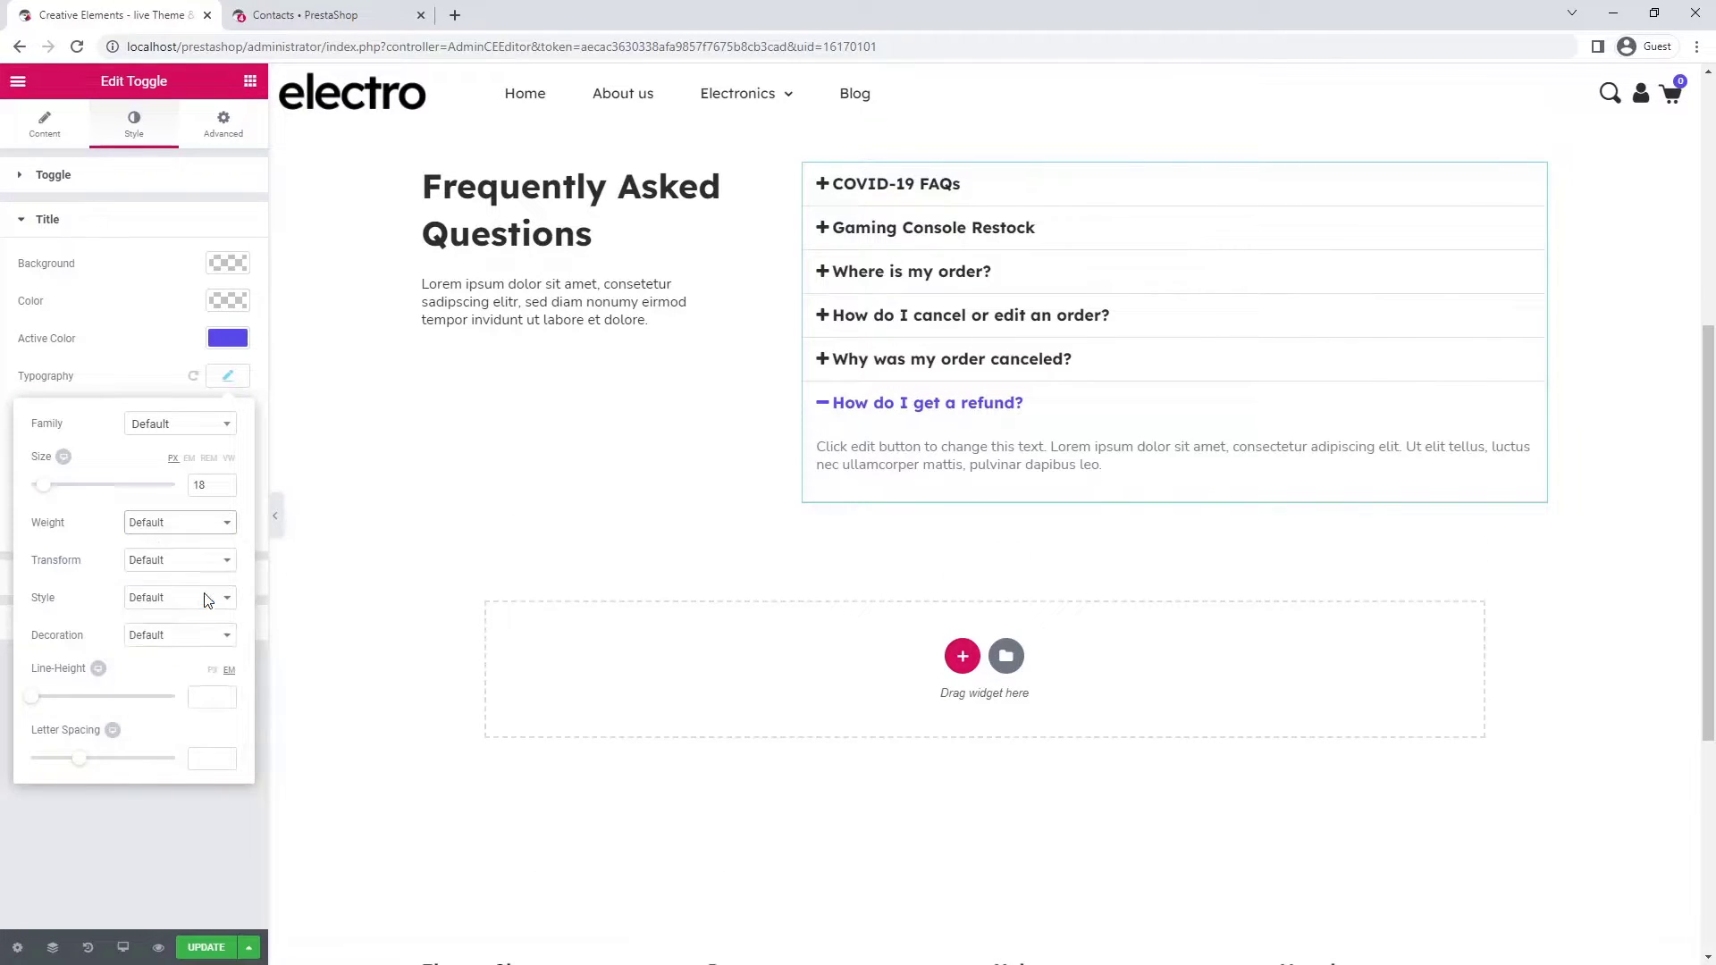
{"action": "left_click", "coordinate": [225, 377]}
- Unlink the title padding and enter 28 top, 20 right and 28 bottom
{"action": "left_click", "coordinate": [232, 516]}
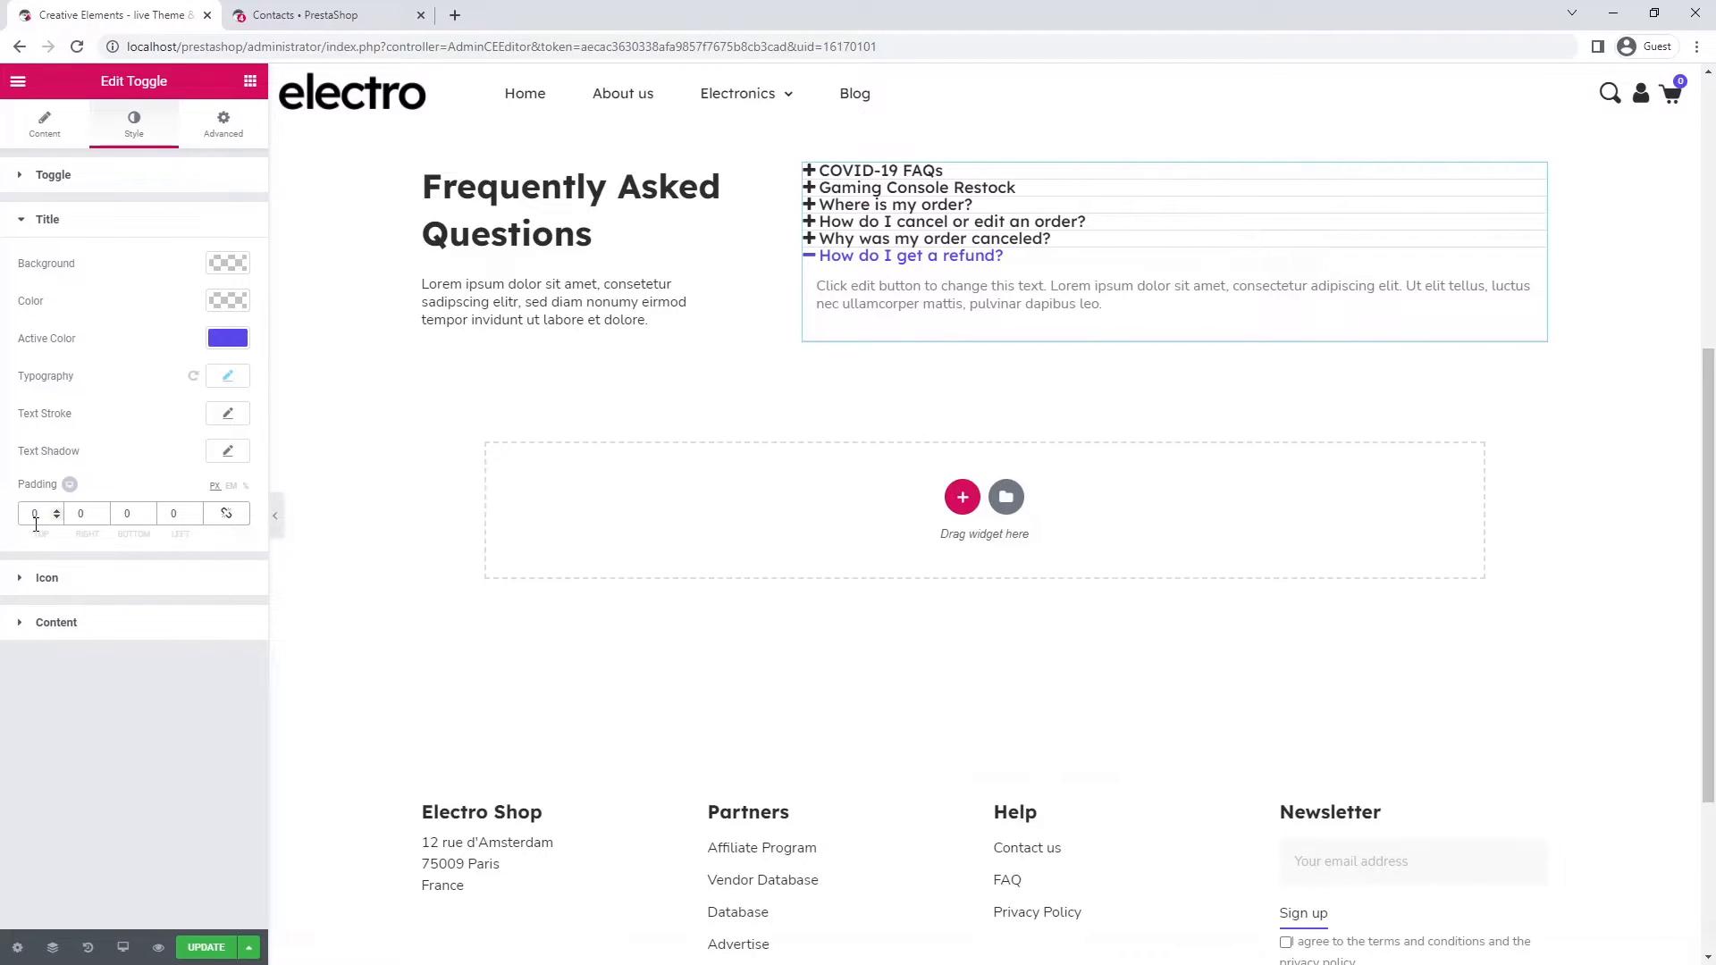
{"action": "type", "text": "28"}
{"action": "left_click", "coordinate": [99, 515]}
{"action": "type", "text": "20"}
{"action": "left_click", "coordinate": [119, 516]}
{"action": "type", "text": "28"}
{"action": "left_click", "coordinate": [165, 516]}
- Finish the titles' 20 left padding and align the toggle icons to the end
{"action": "type", "text": "20"}
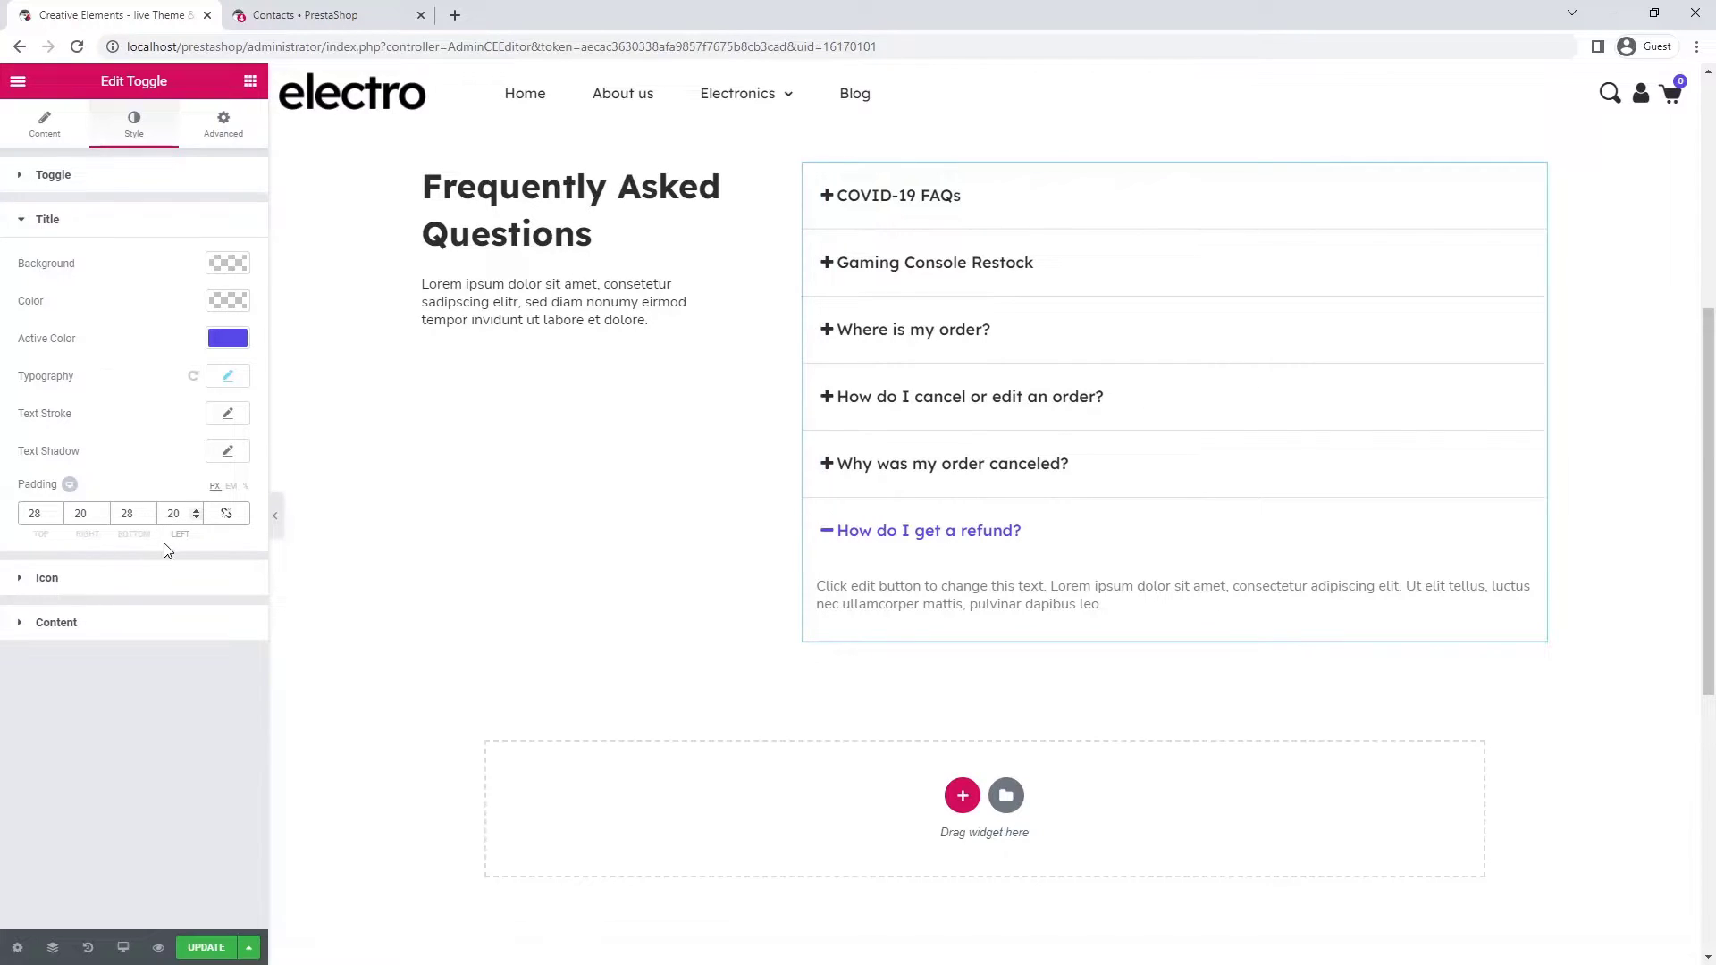
{"action": "left_click", "coordinate": [165, 587]}
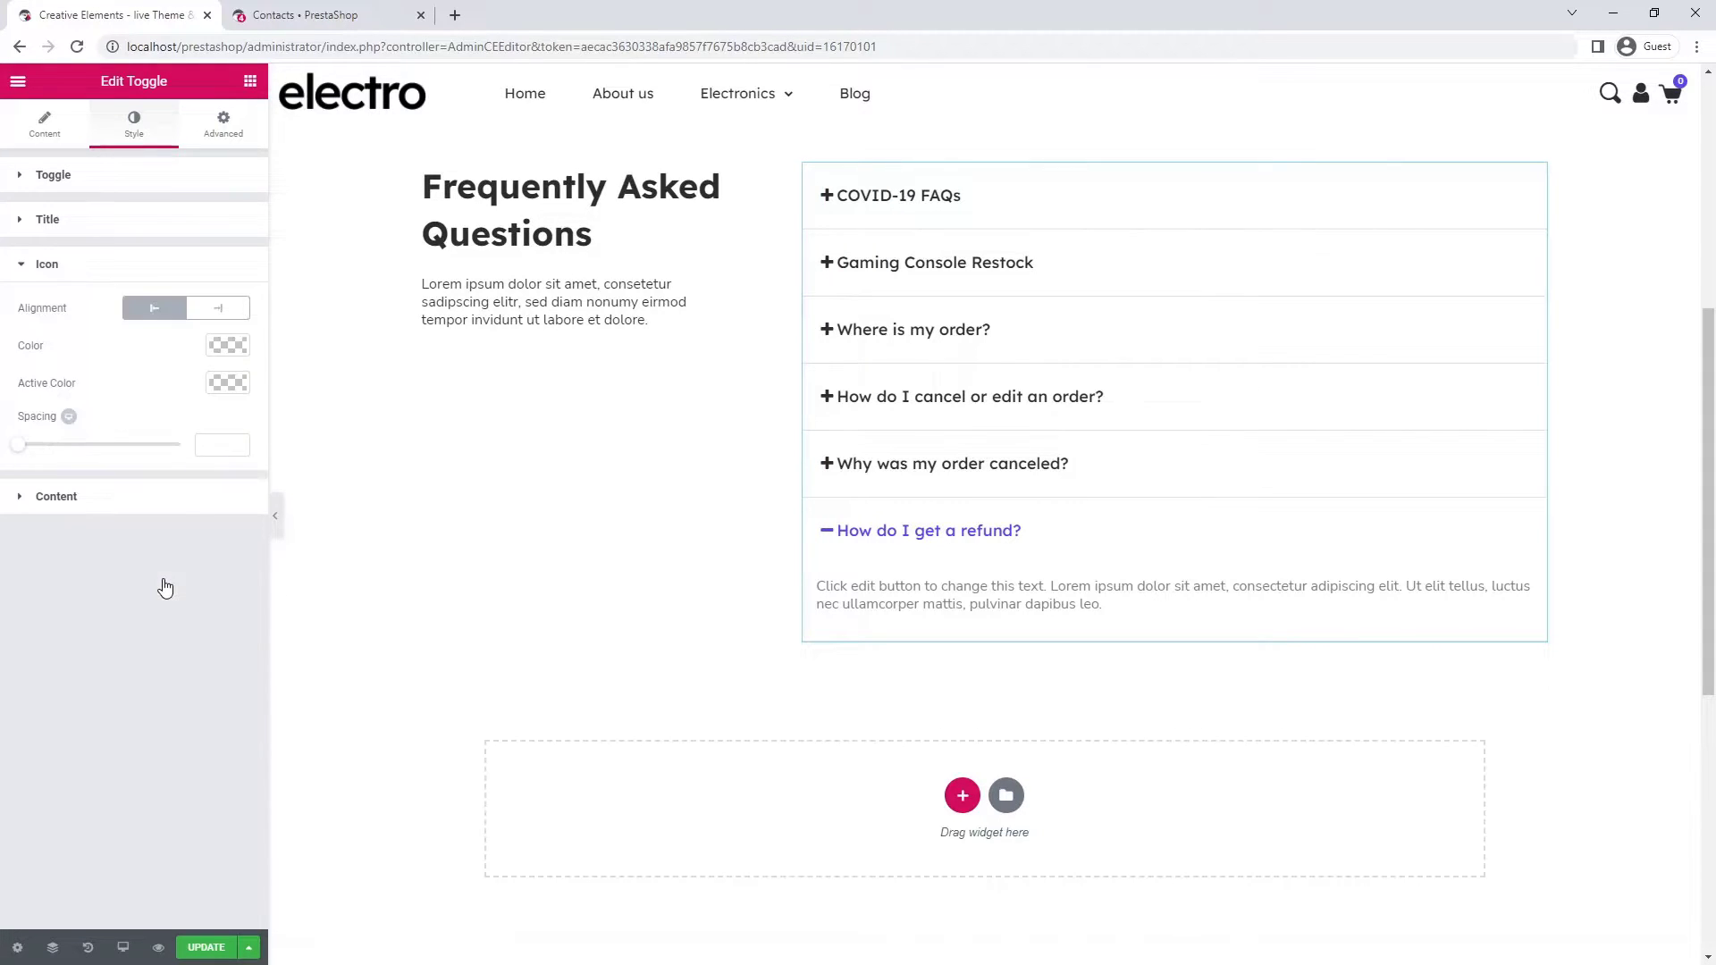
{"action": "left_click", "coordinate": [219, 312]}
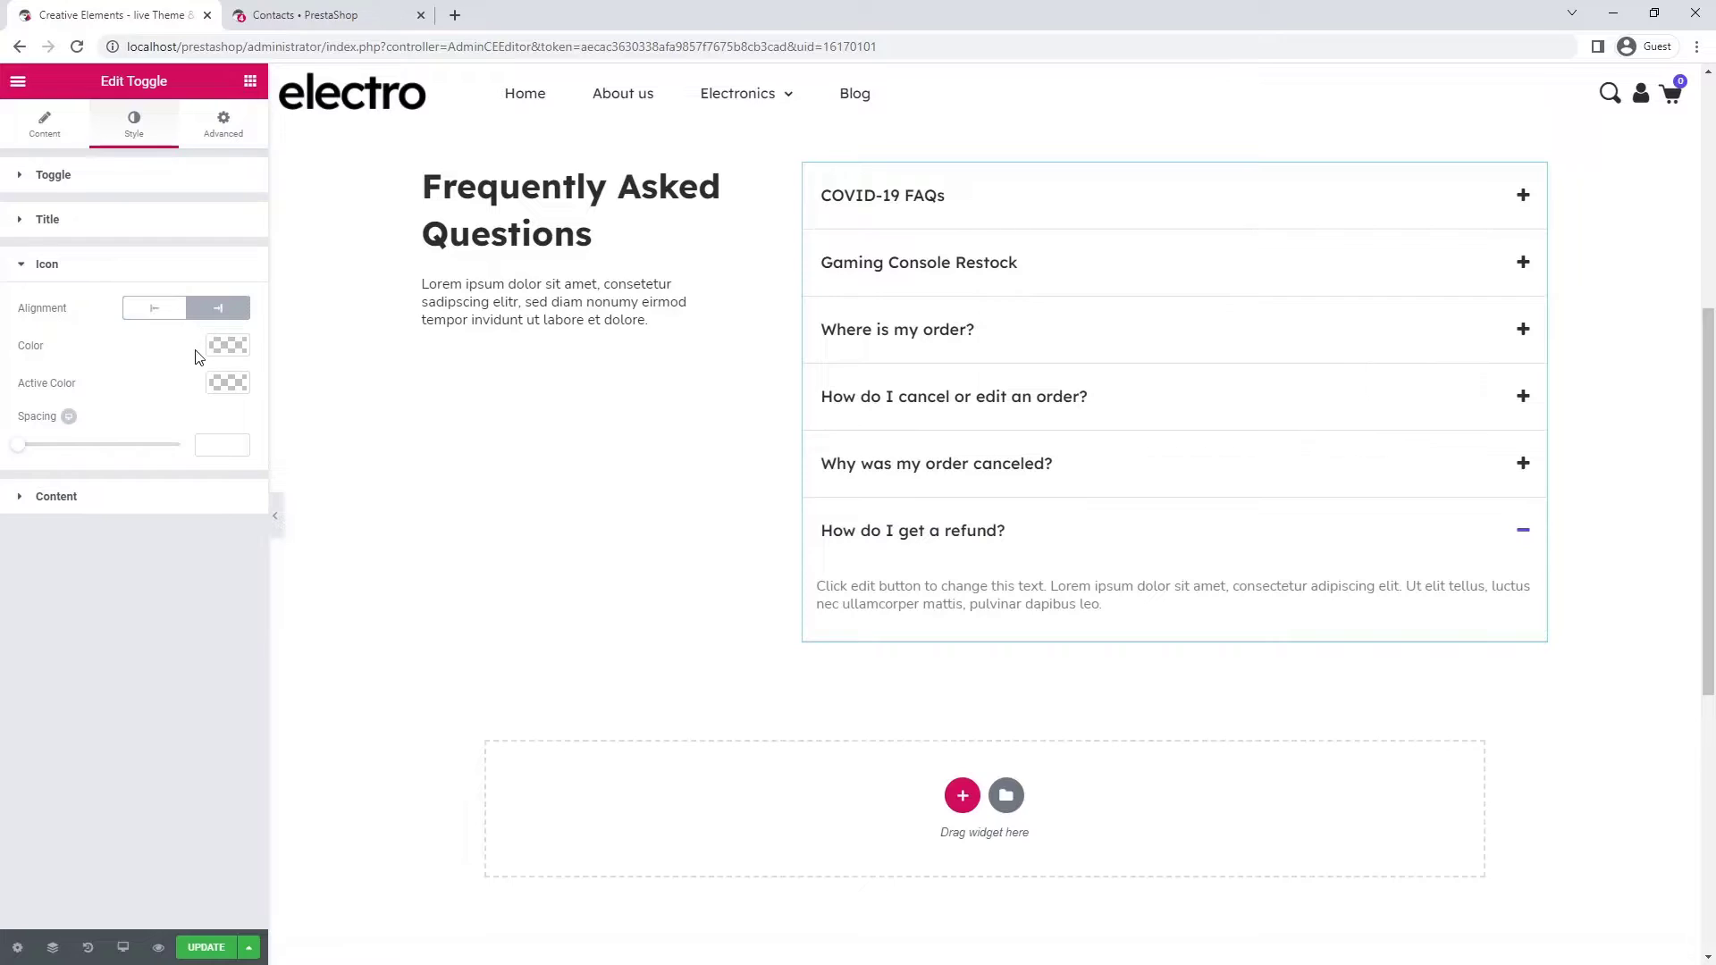
- Unlink the answer content padding and set it to 10/20/10/20
{"action": "left_click", "coordinate": [173, 502]}
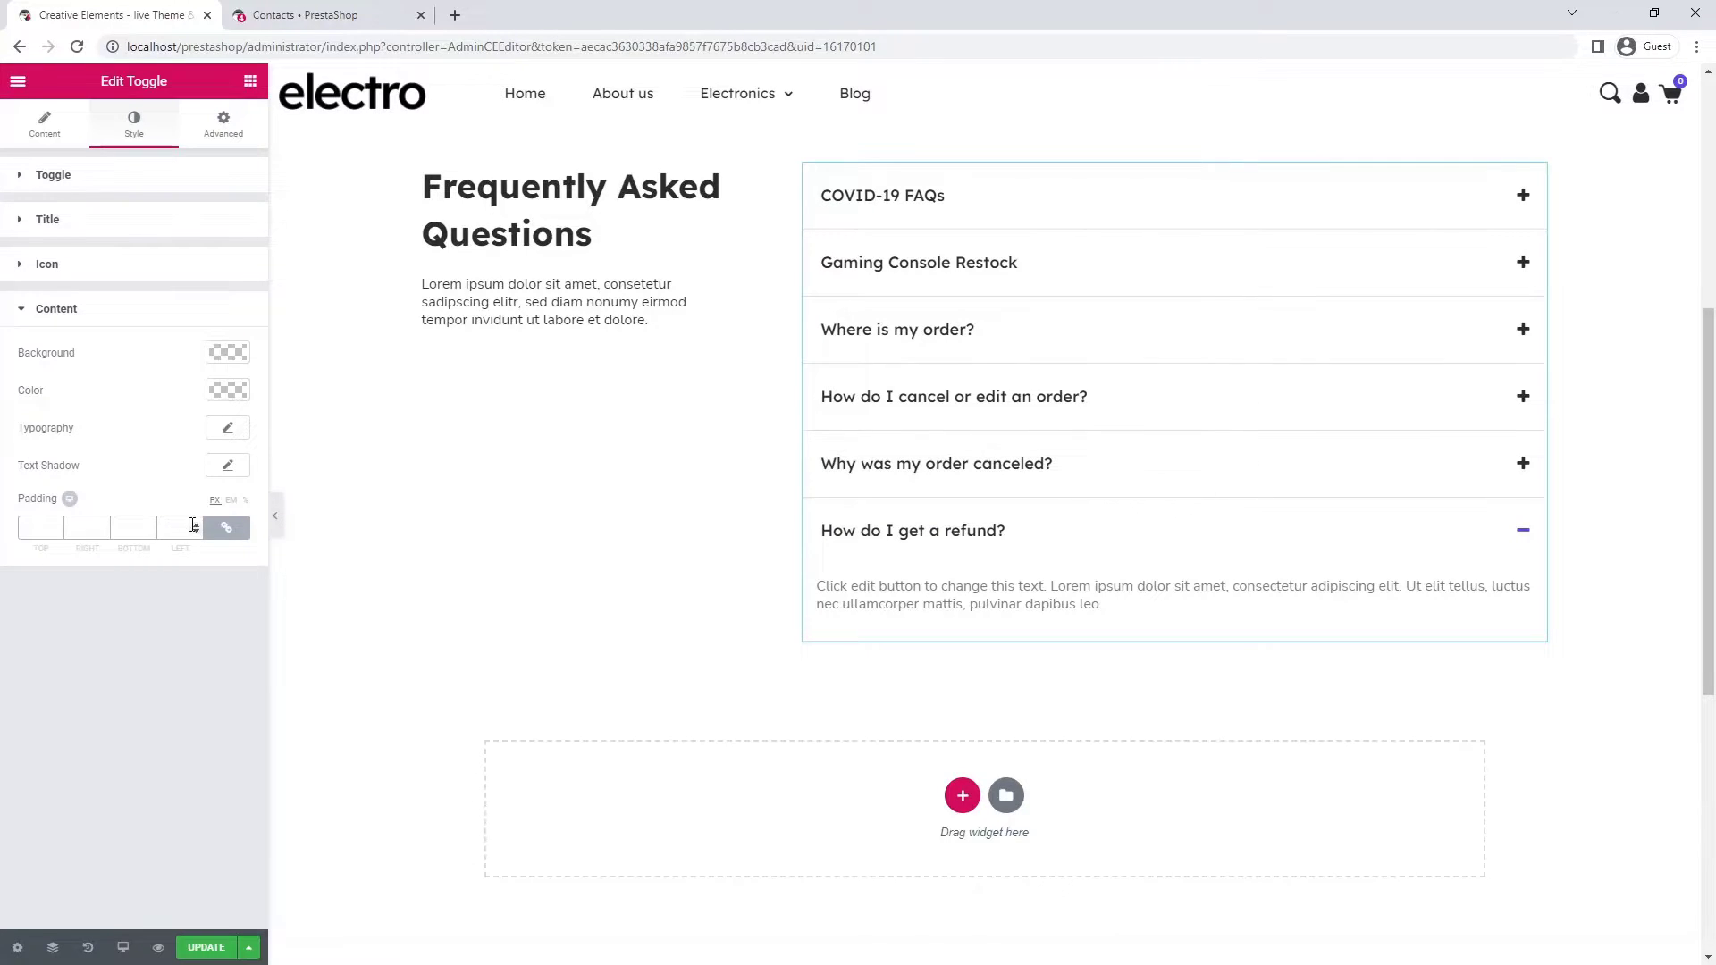
{"action": "left_click", "coordinate": [228, 531]}
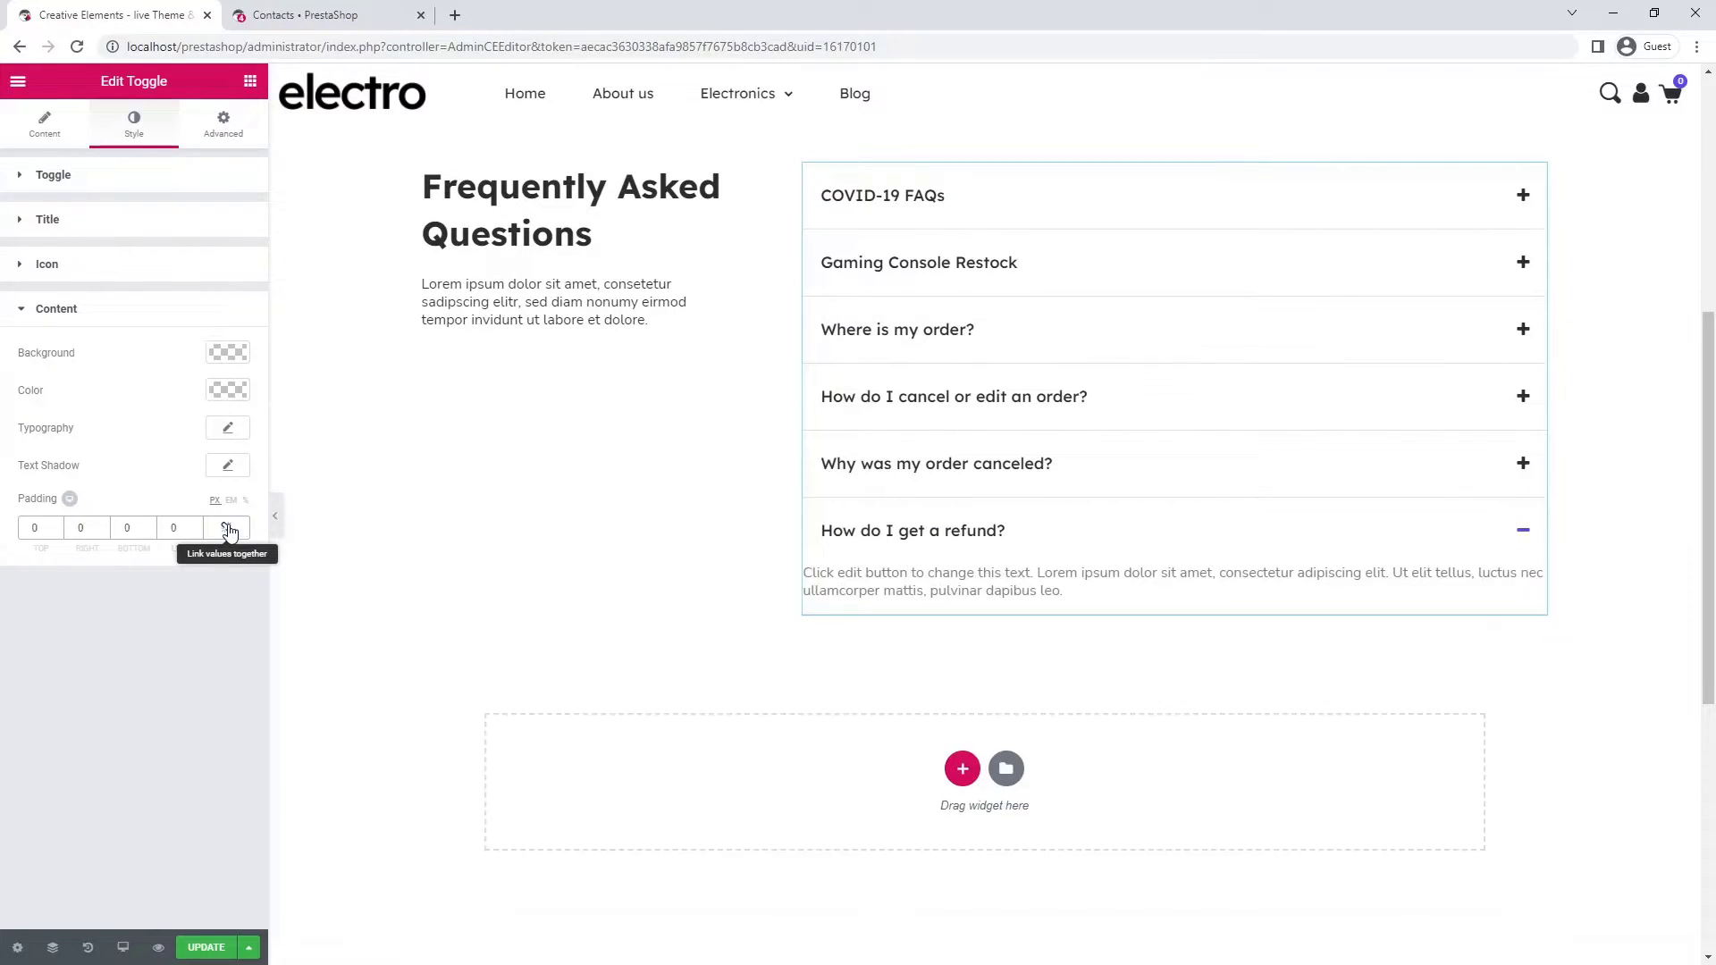
{"action": "left_click", "coordinate": [27, 531]}
{"action": "type", "text": "1"}
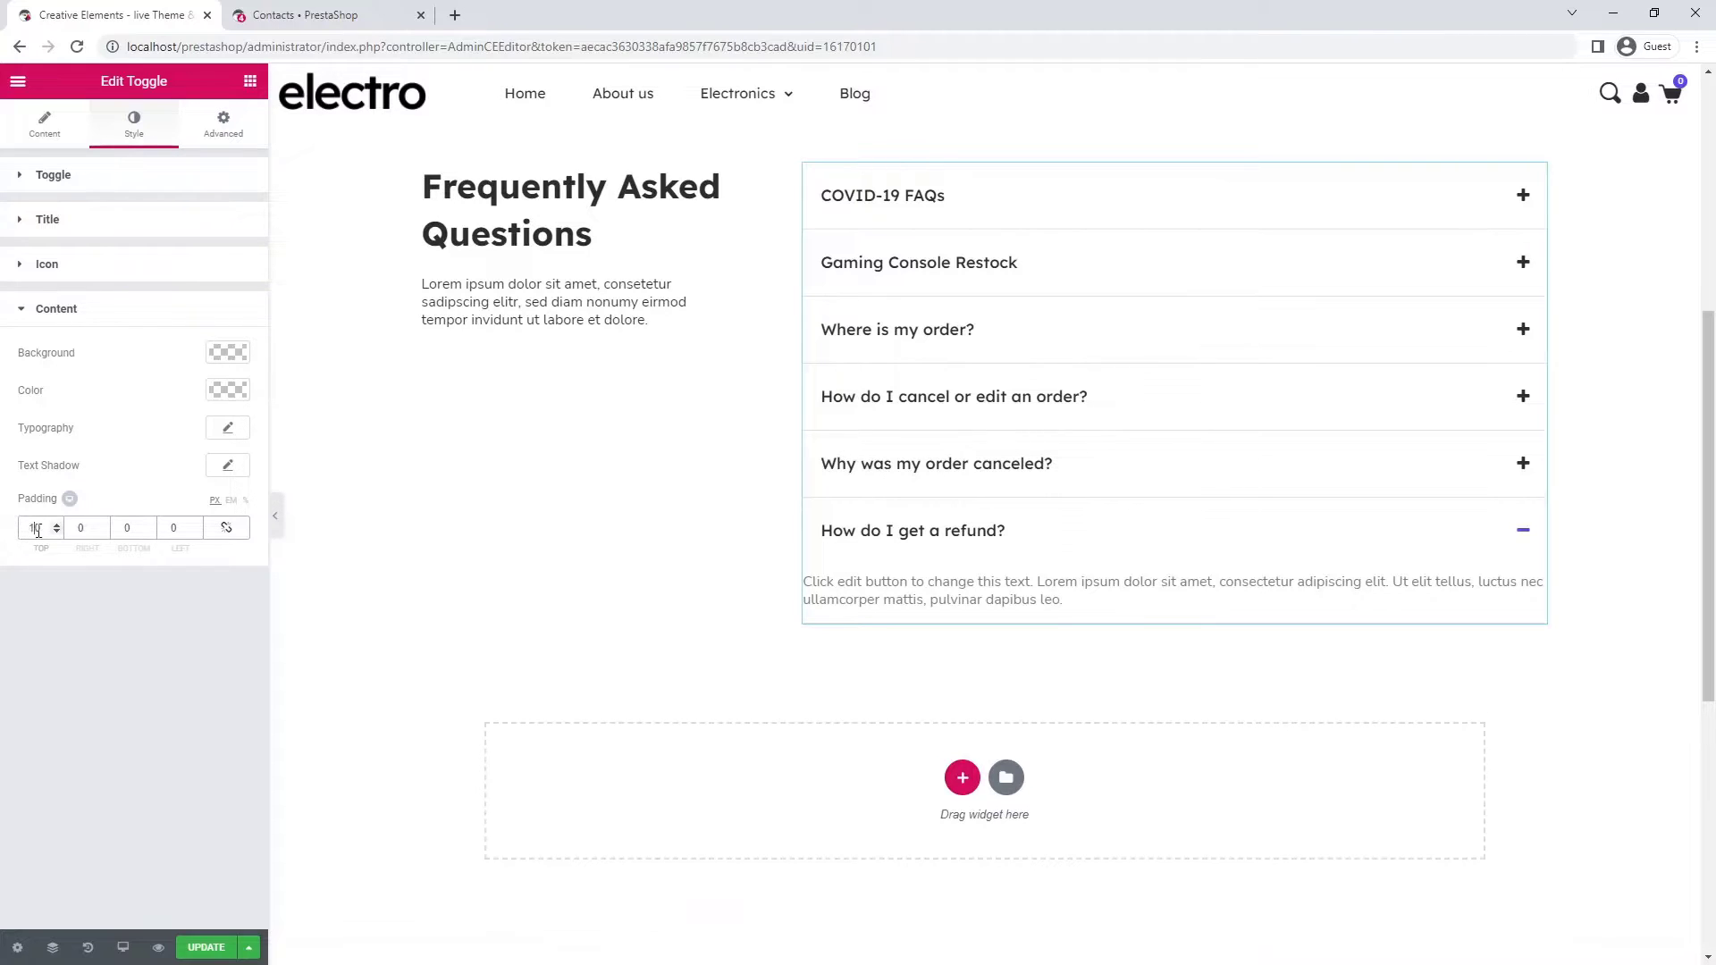
{"action": "type", "text": "2"}
{"action": "left_click", "coordinate": [124, 528]}
{"action": "type", "text": "1"}
{"action": "left_click", "coordinate": [168, 529]}
{"action": "type", "text": "2"}
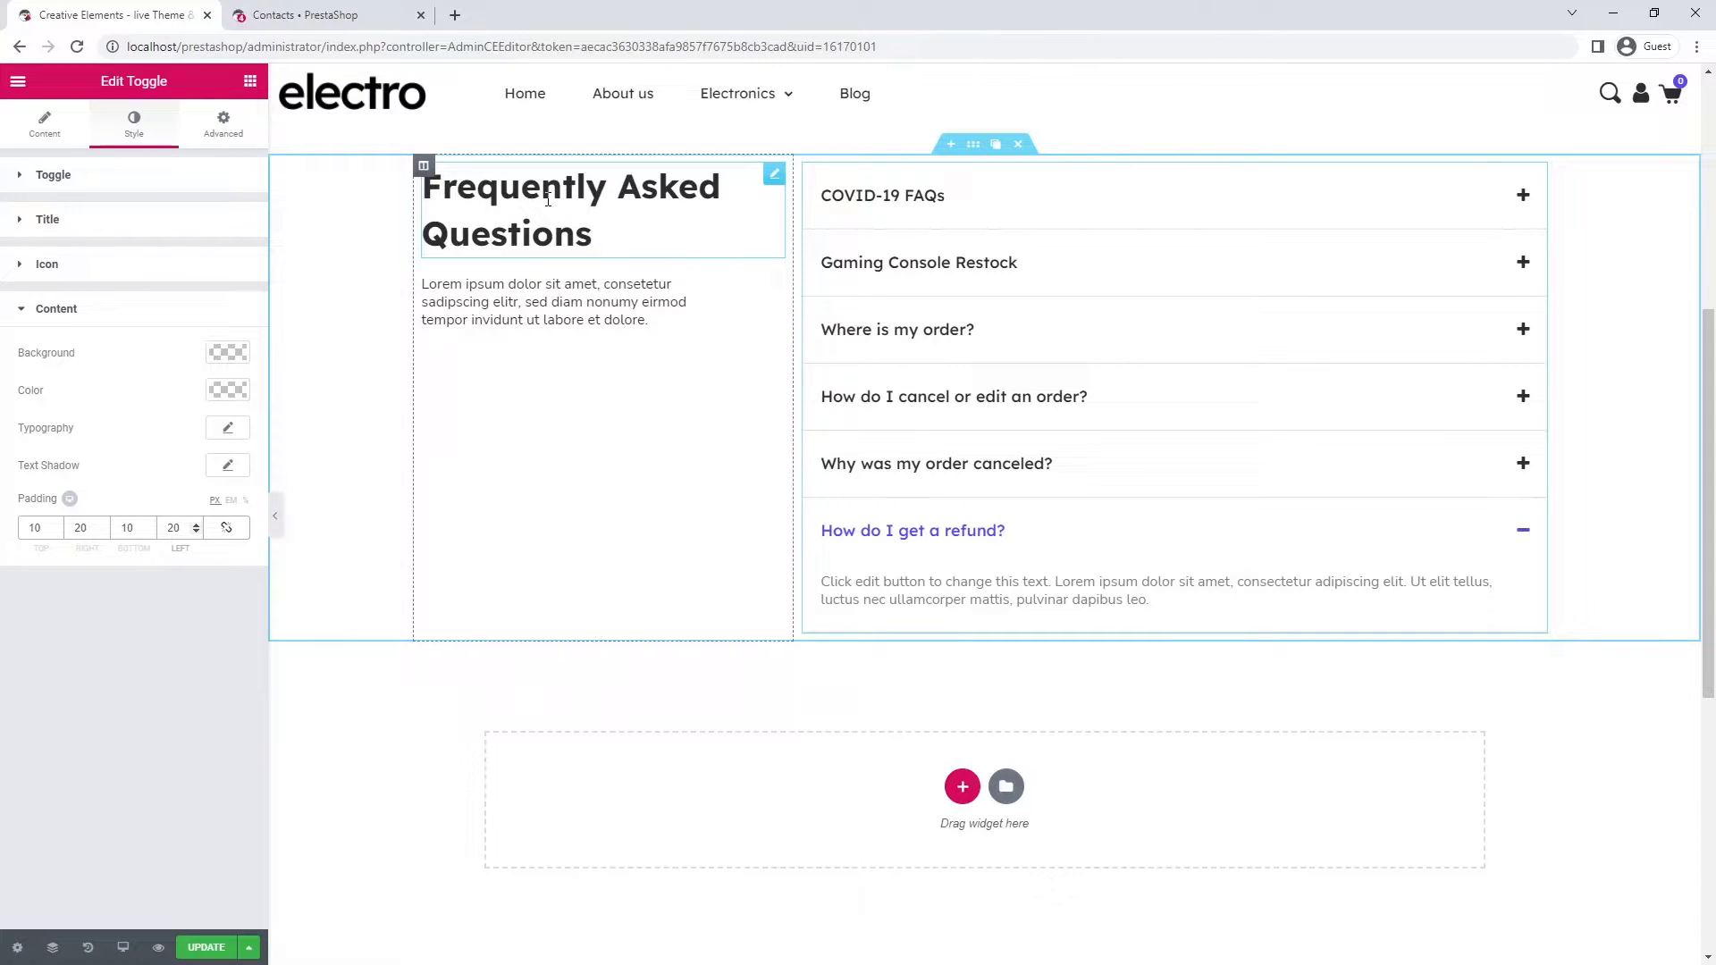
- Add a single-column, no-gap inner section above the FAQ heading and move the heading and paragraph into it
{"action": "left_click", "coordinate": [250, 80]}
{"action": "left_click_drag", "start_coordinate": [68, 235], "coordinate": [521, 176]}
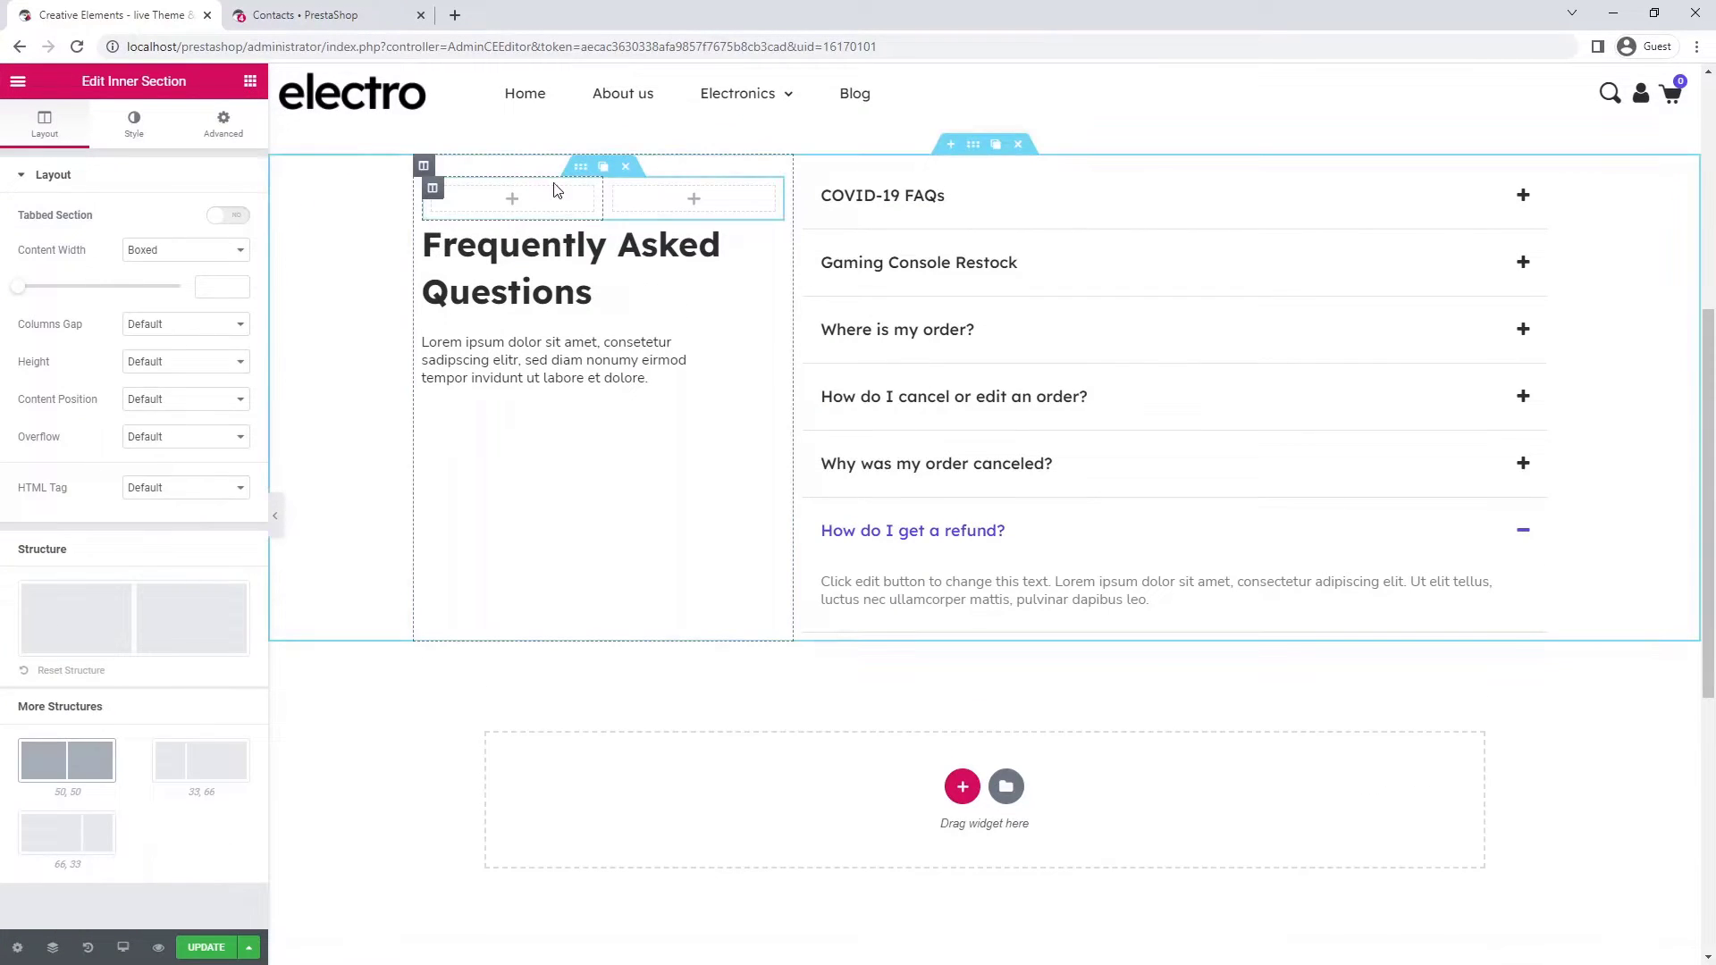
{"action": "left_click", "coordinate": [682, 189]}
{"action": "left_click", "coordinate": [234, 327]}
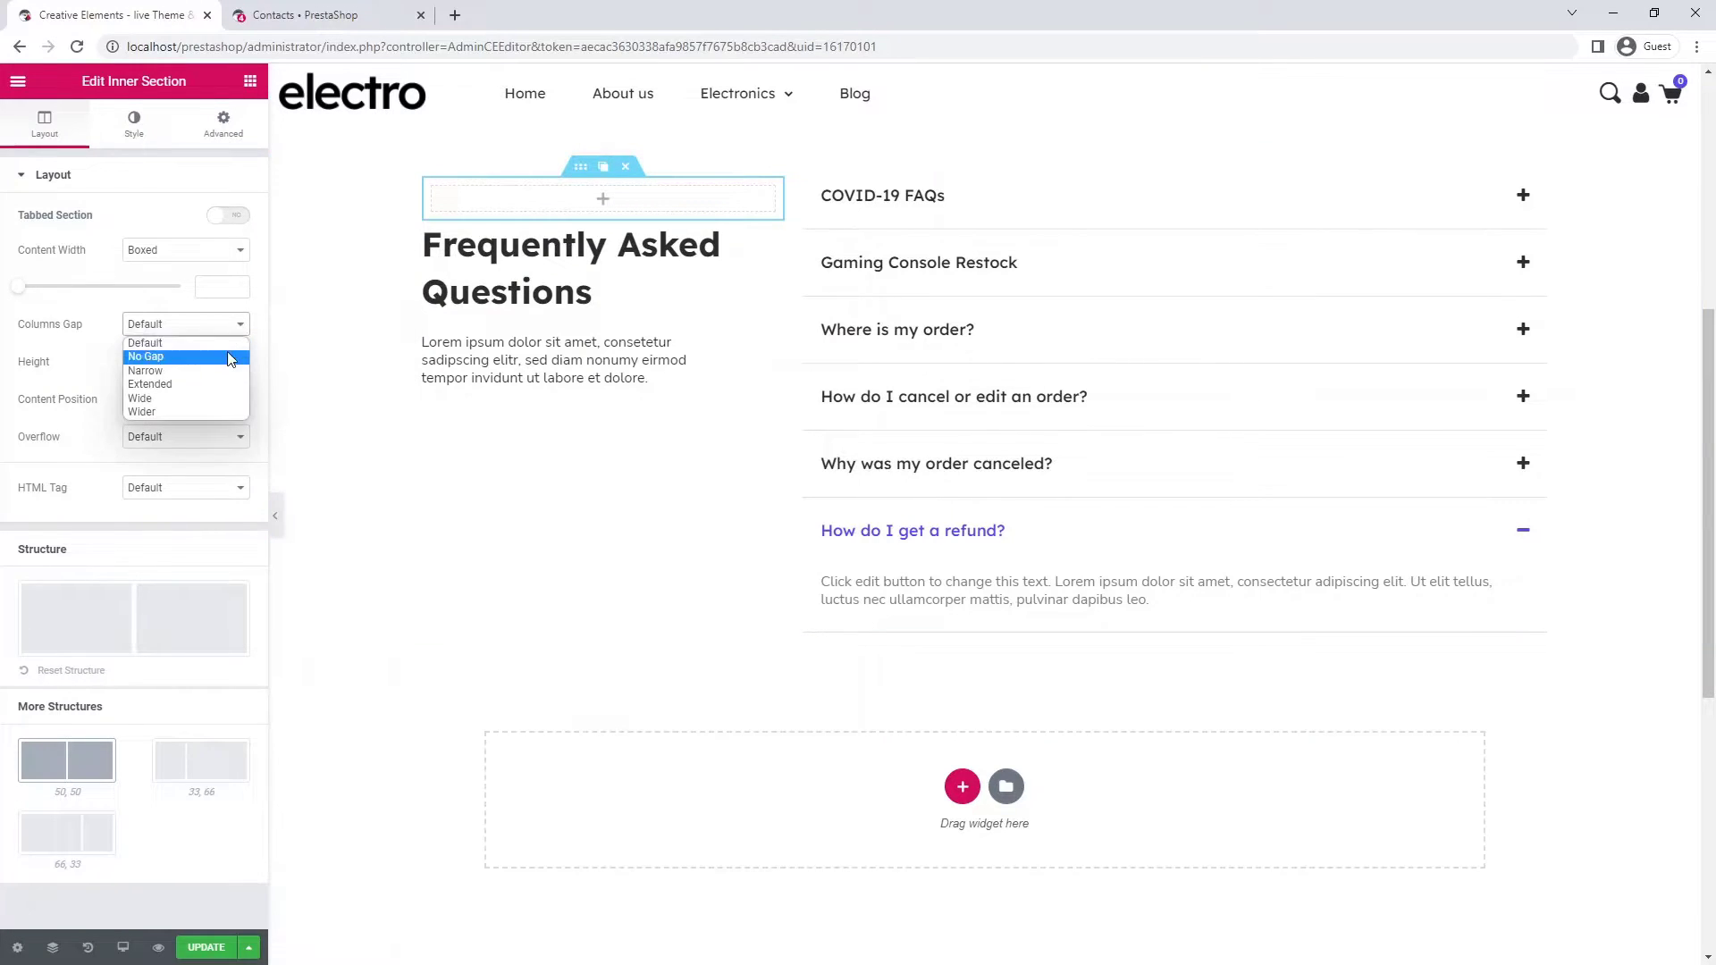
{"action": "left_click", "coordinate": [228, 356]}
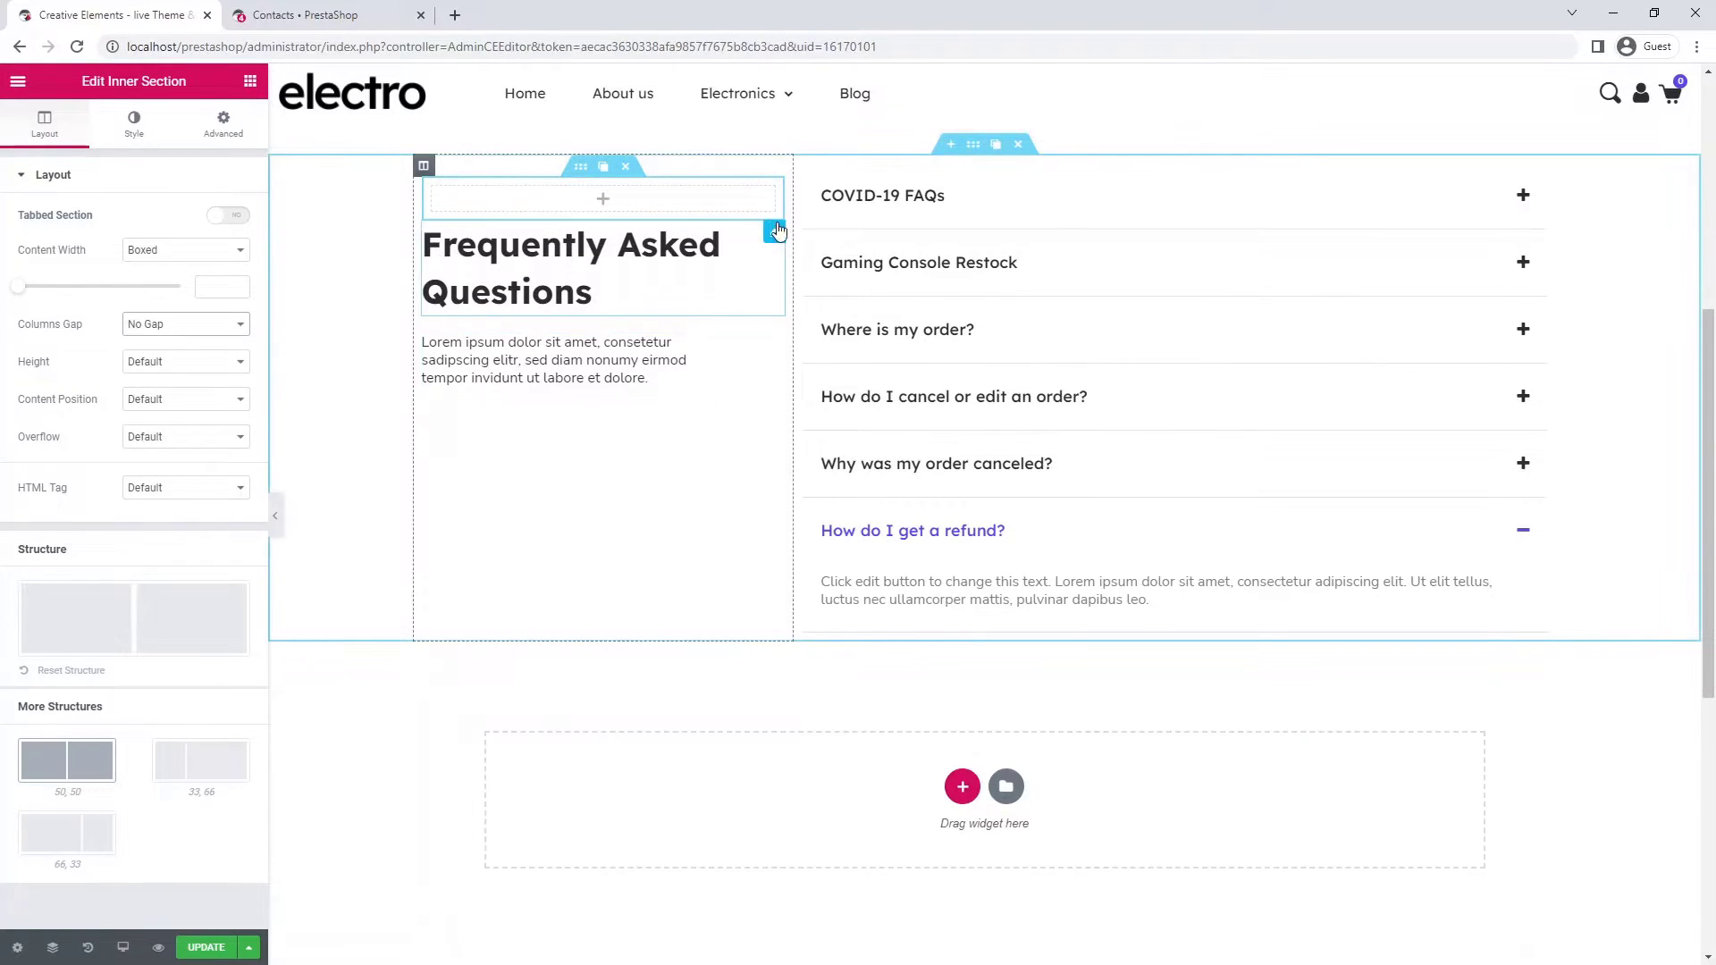
{"action": "left_click_drag", "start_coordinate": [770, 233], "coordinate": [623, 198]}
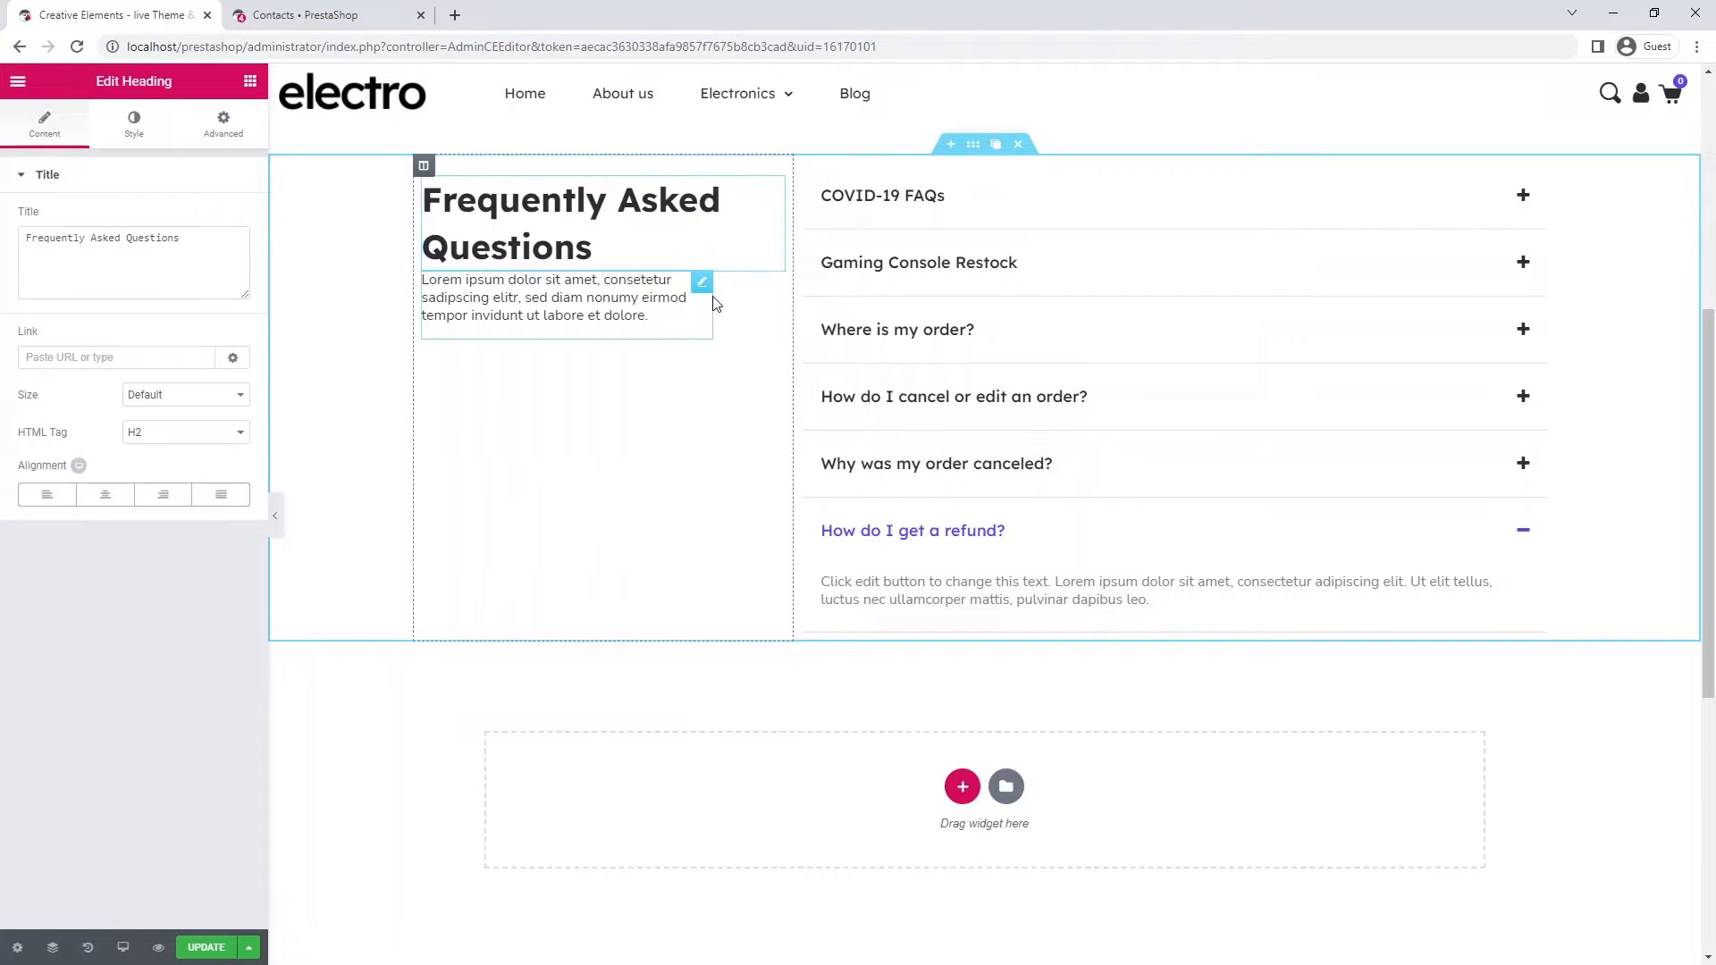
{"action": "left_click_drag", "start_coordinate": [706, 282], "coordinate": [528, 246]}
{"action": "left_click", "coordinate": [581, 166]}
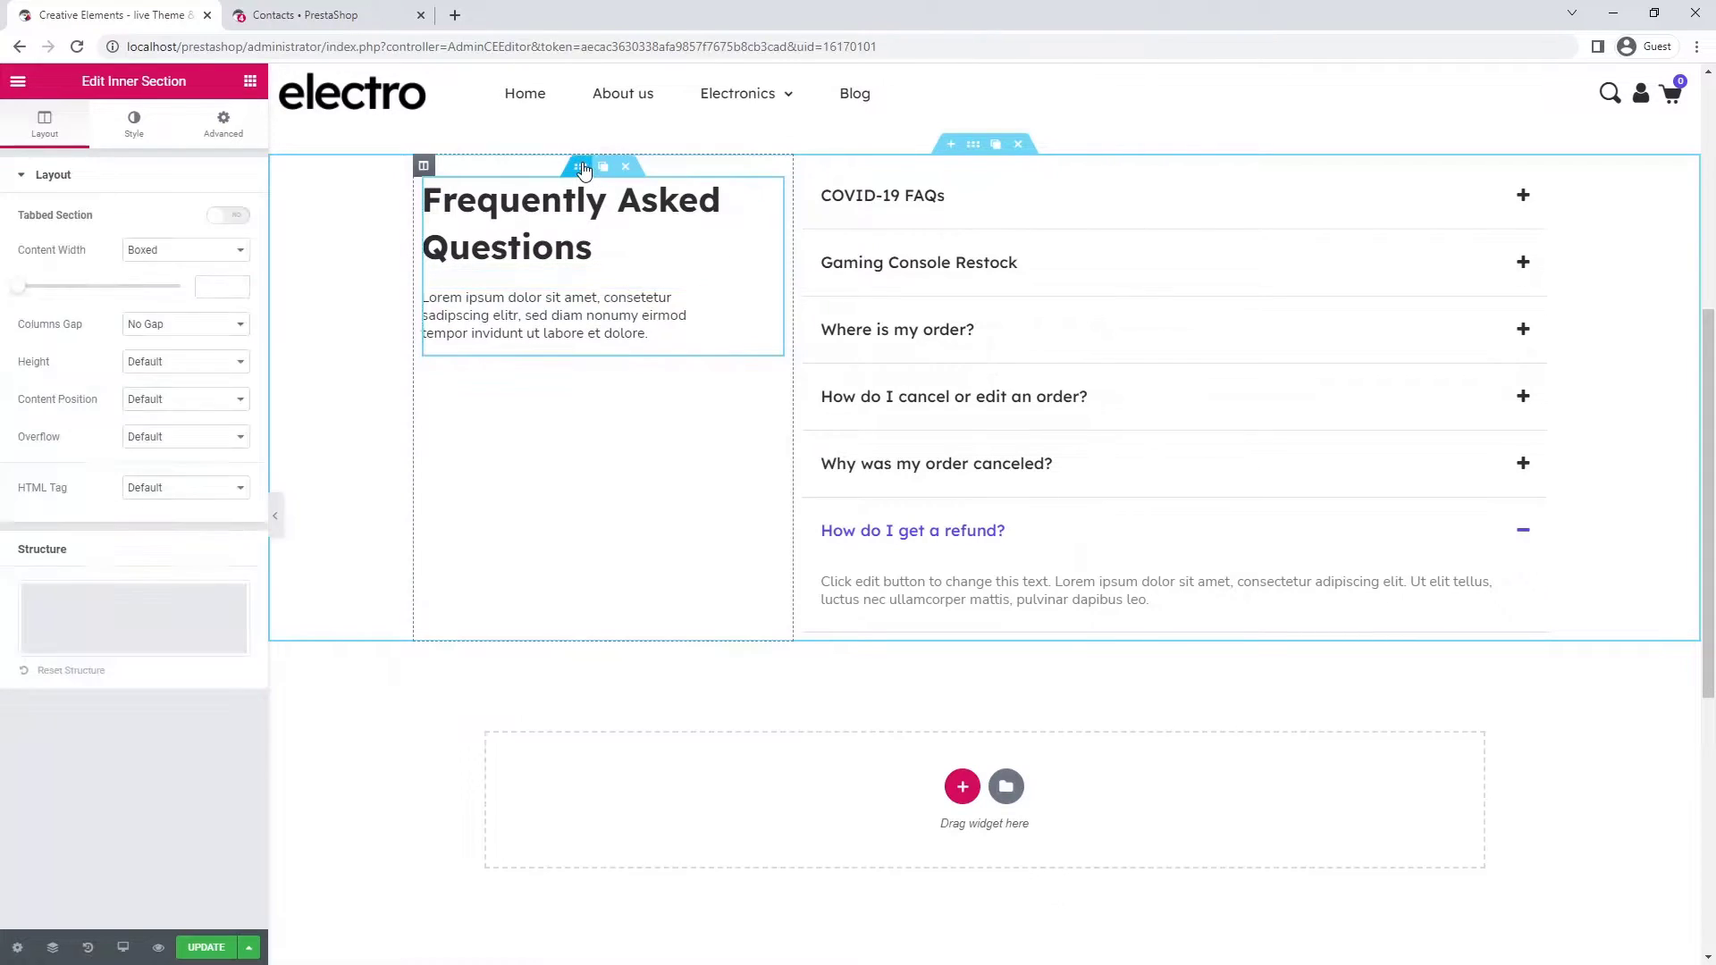
- Make the inner section sticky at top on desktop only, offset 80, staying in its column
{"action": "left_click", "coordinate": [235, 127]}
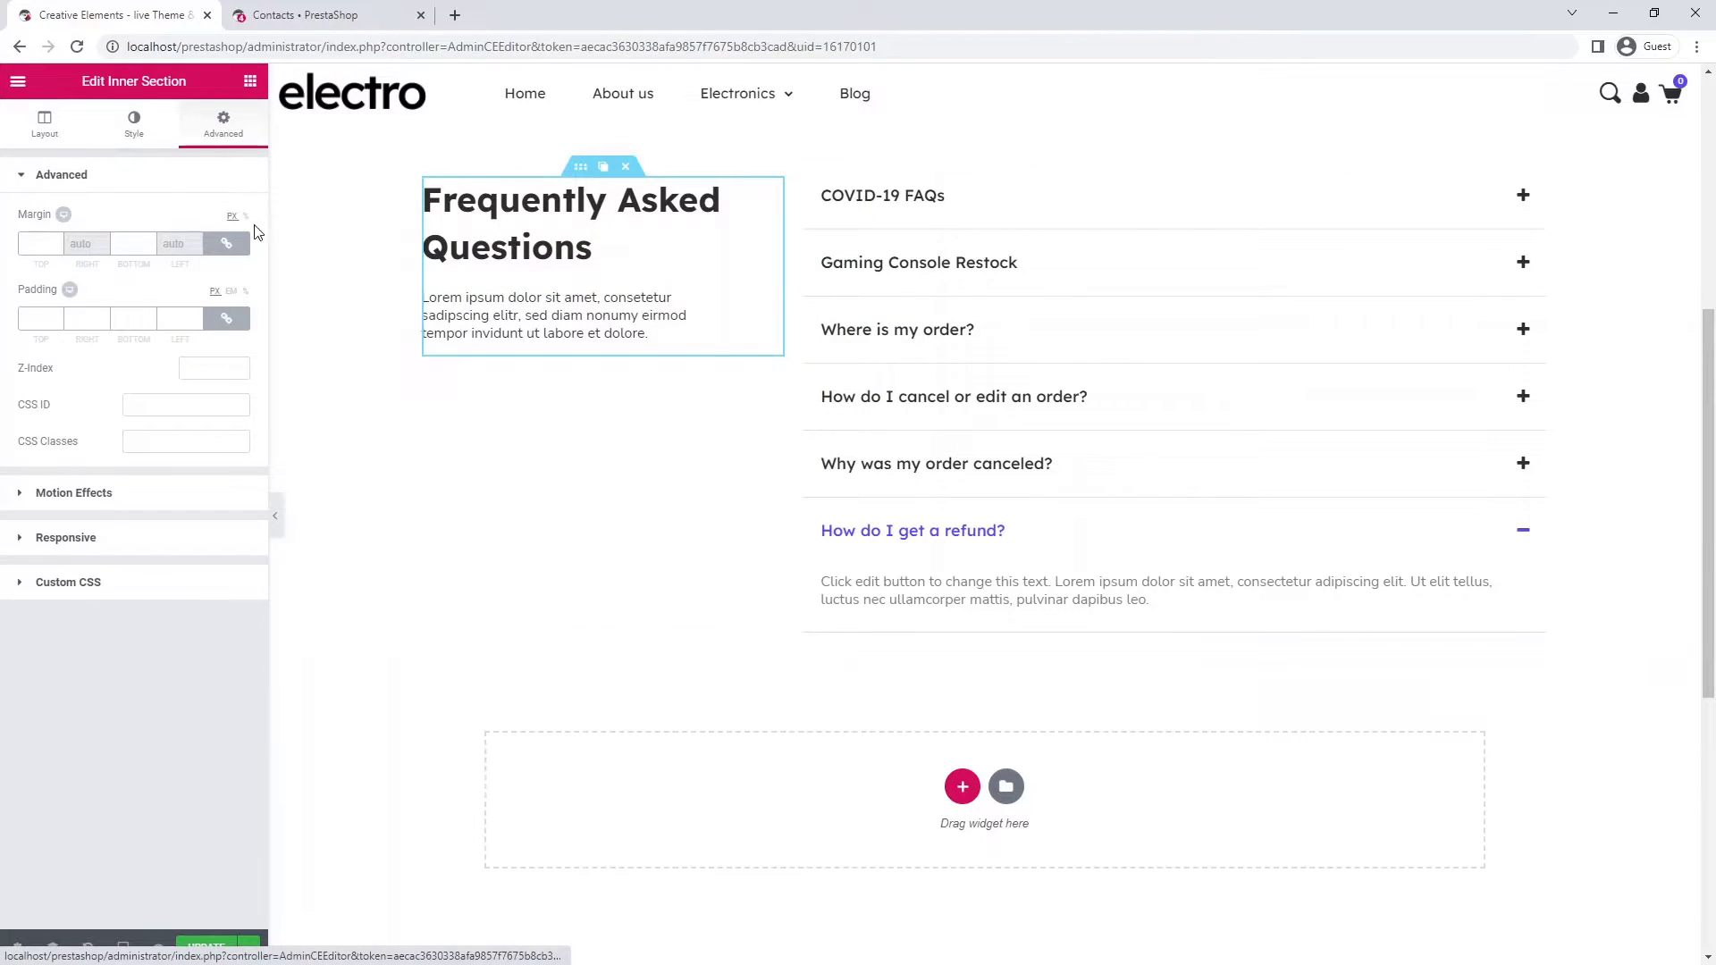
{"action": "left_click", "coordinate": [238, 497]}
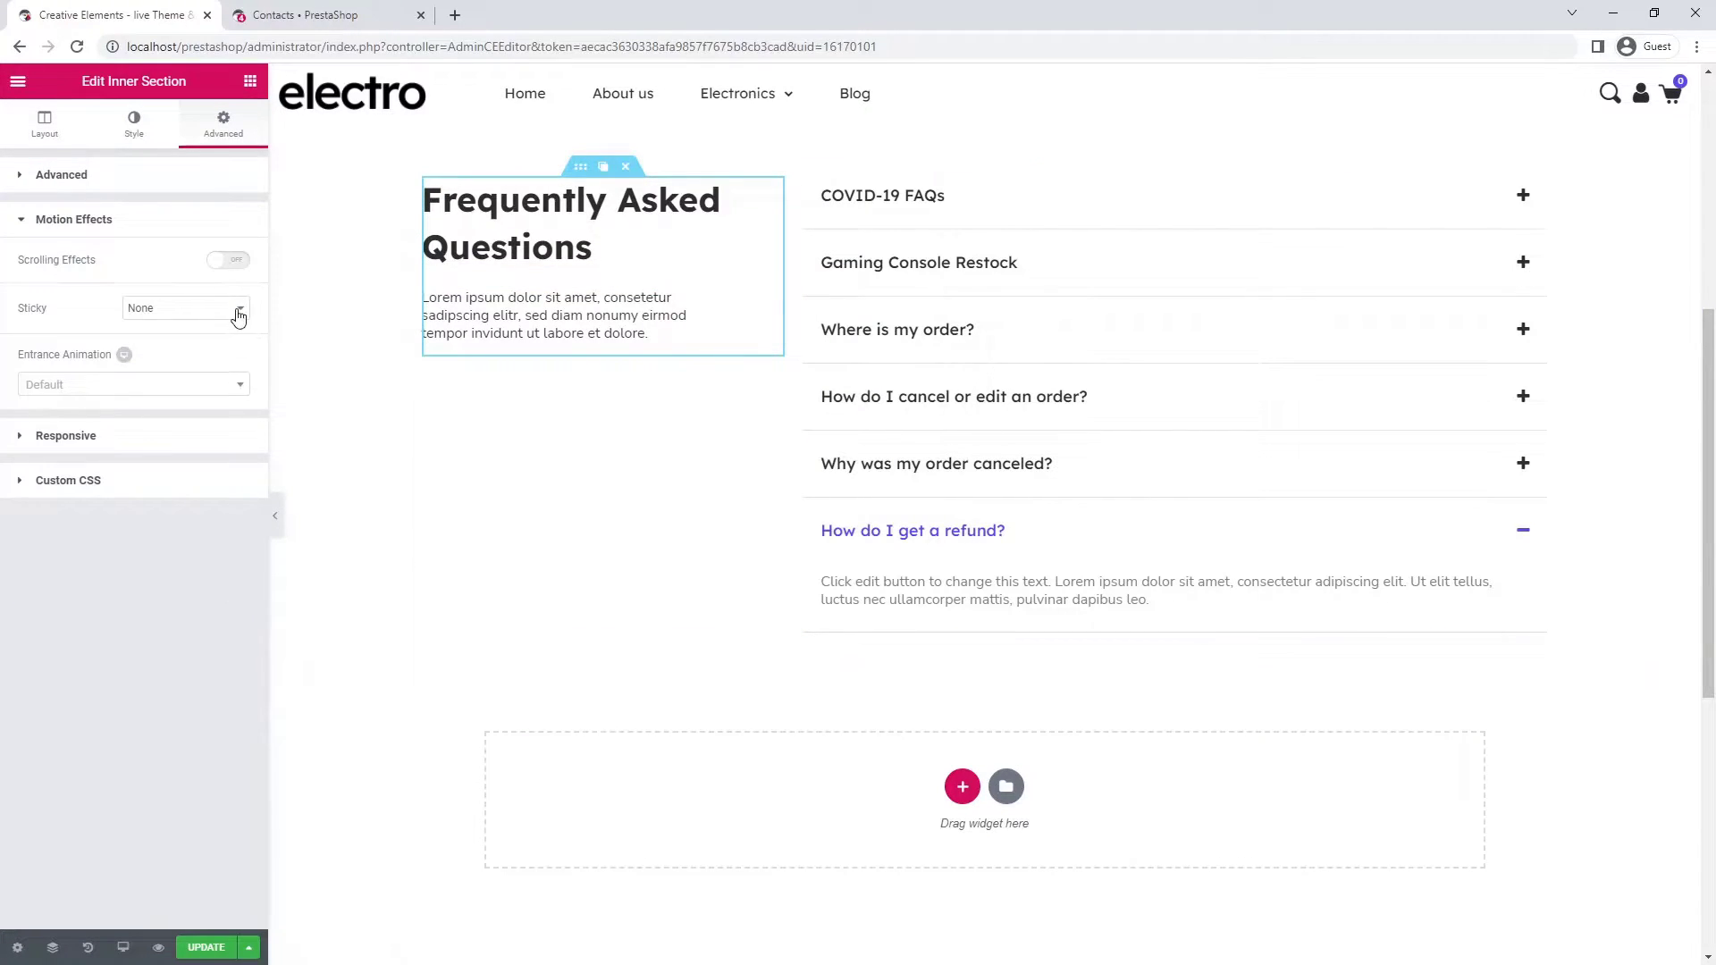
{"action": "left_click", "coordinate": [236, 308]}
{"action": "left_click", "coordinate": [235, 339]}
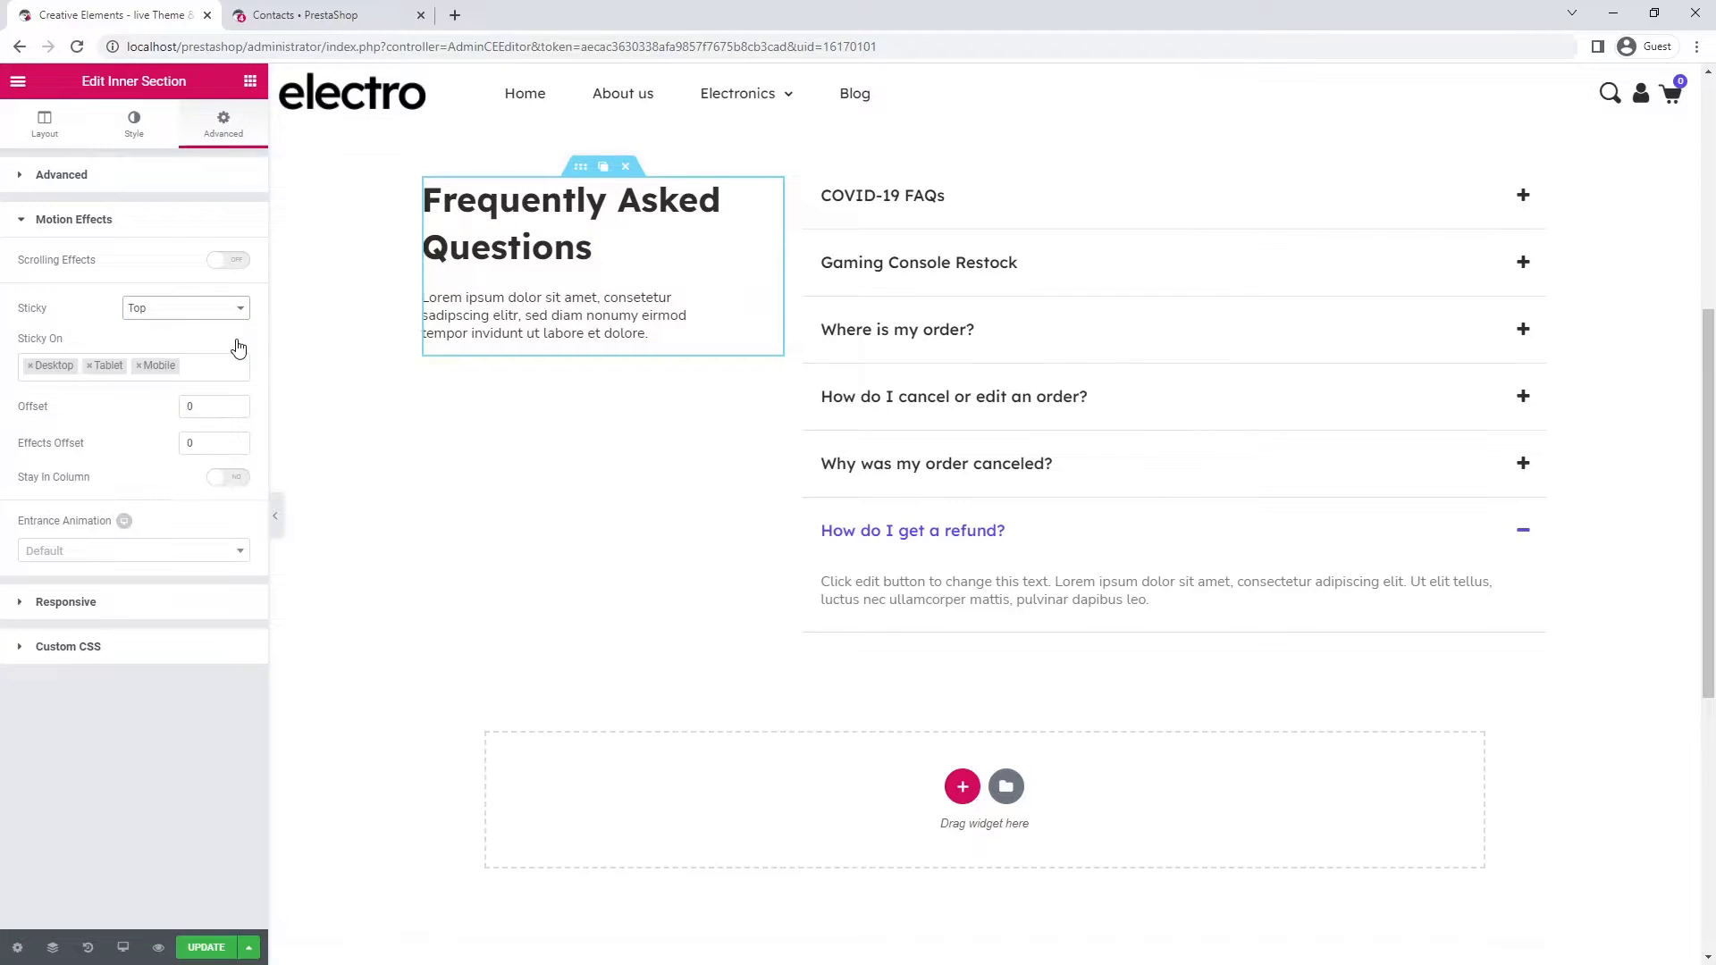
{"action": "left_click", "coordinate": [138, 365]}
{"action": "left_click", "coordinate": [91, 365]}
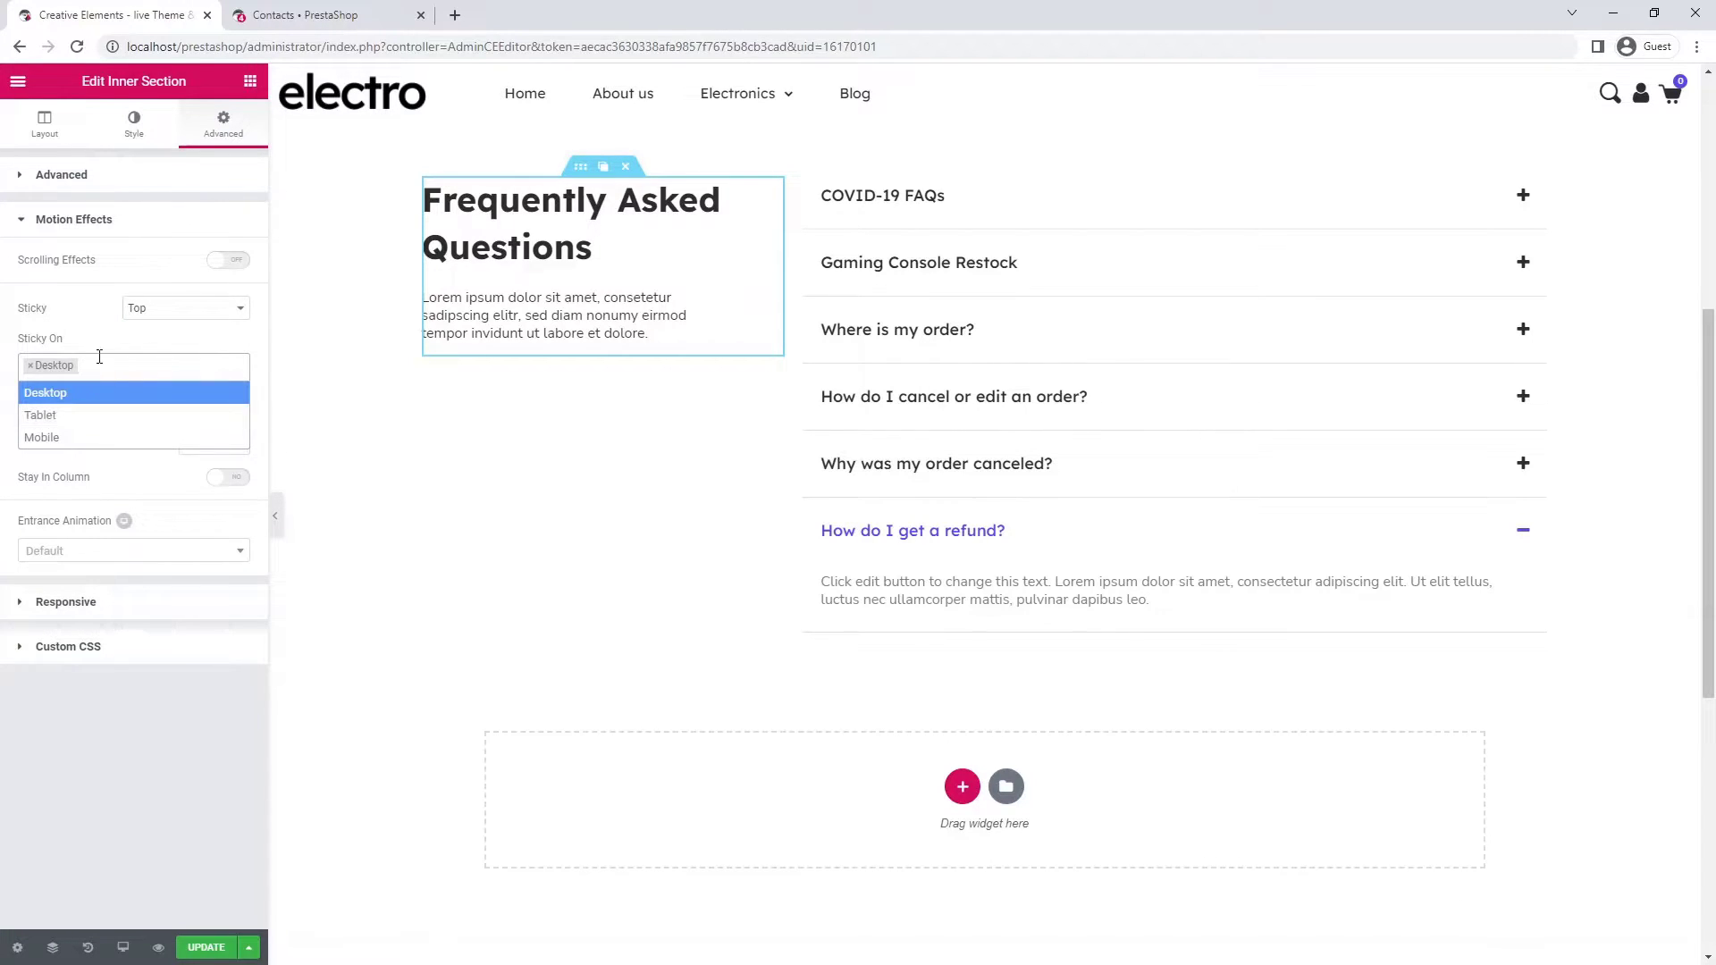
{"action": "left_click", "coordinate": [121, 347]}
{"action": "left_click", "coordinate": [186, 407]}
{"action": "type", "text": "3"}
{"action": "left_click", "coordinate": [216, 476]}
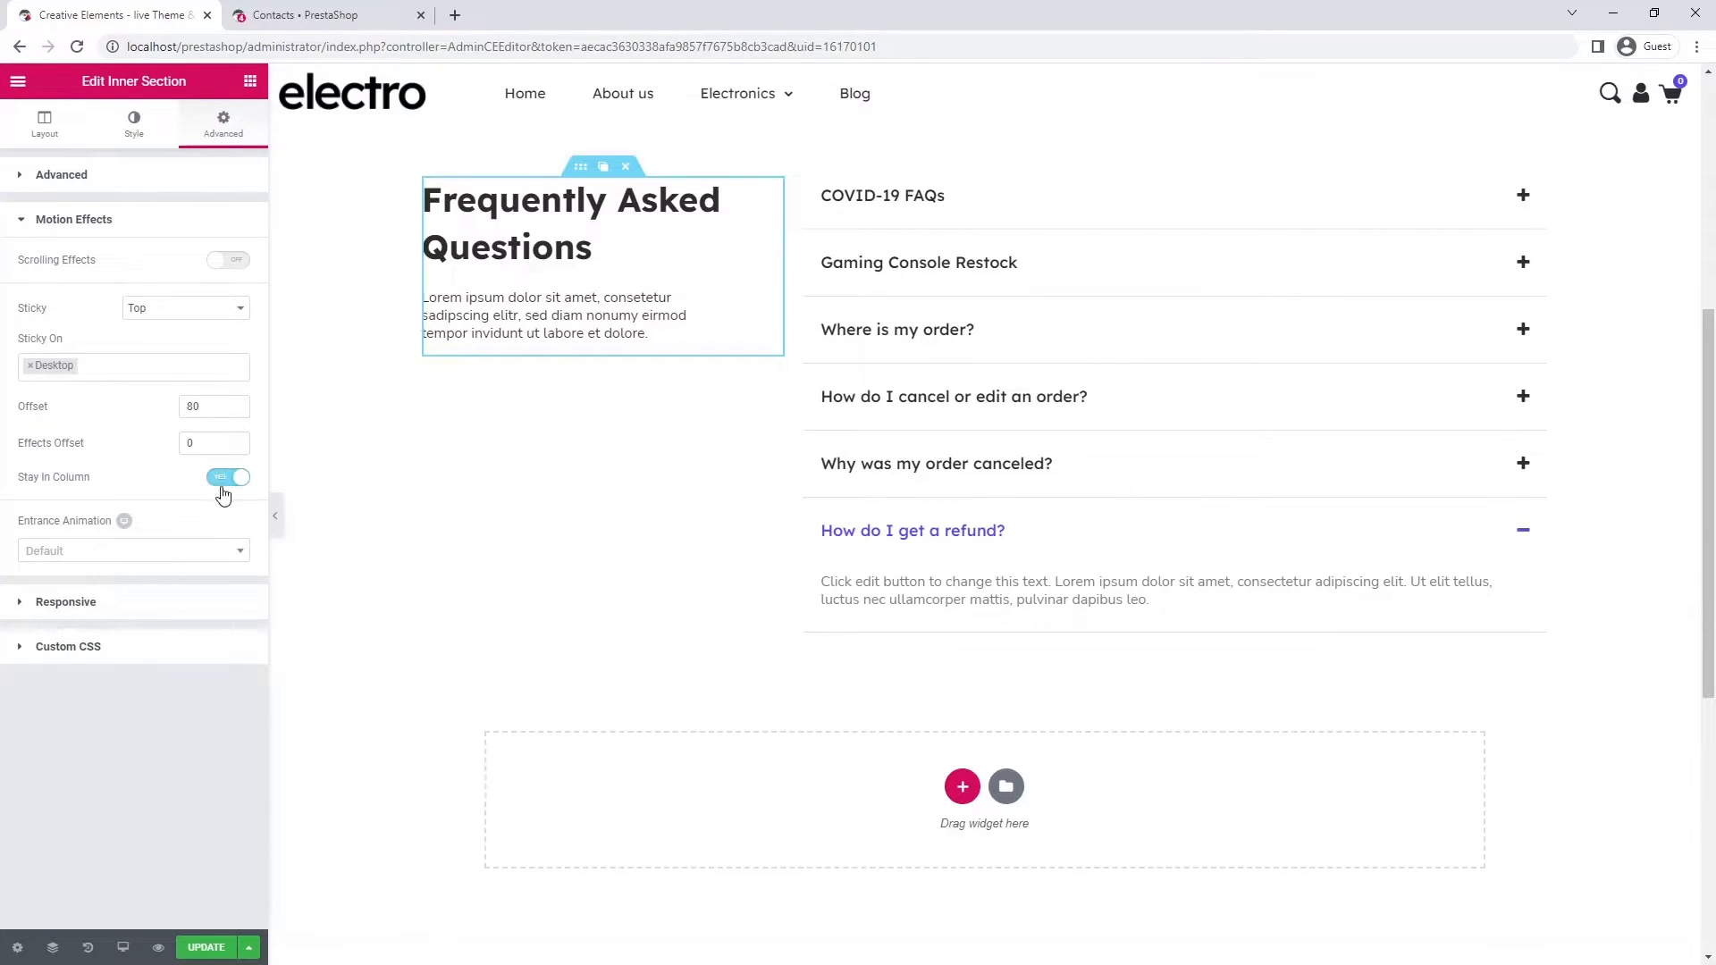
{"action": "scroll", "coordinate": [1110, 435], "scroll_direction": "down", "scroll_amount": 5}
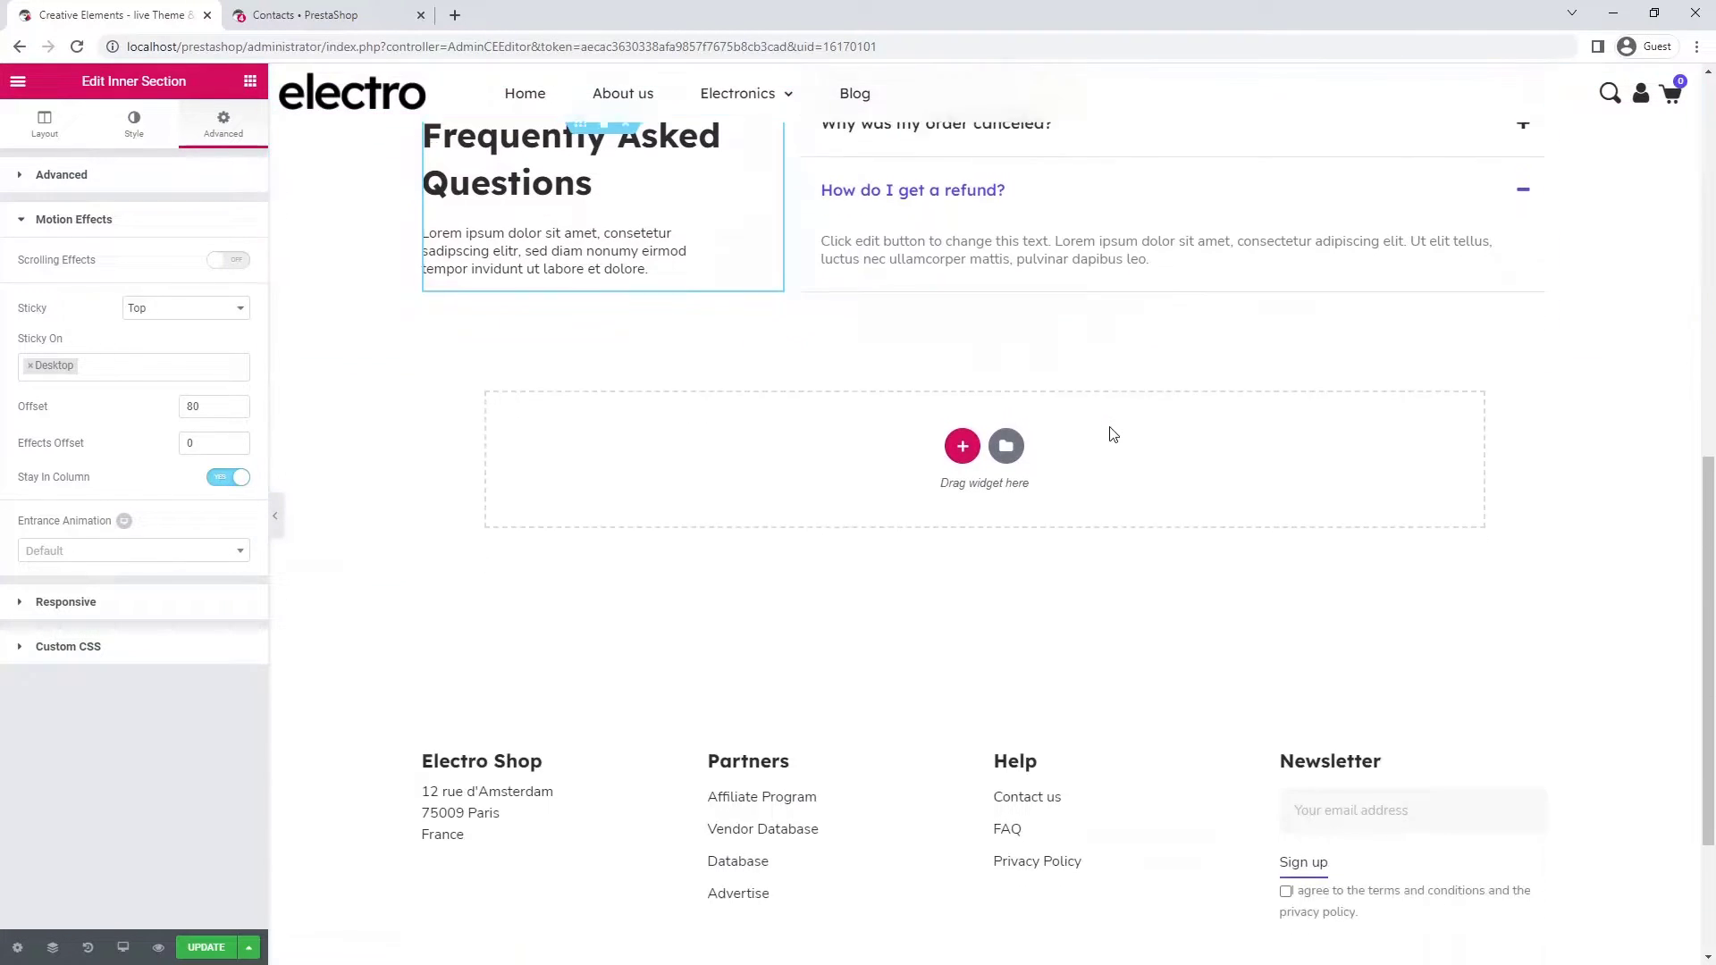
{"action": "scroll", "coordinate": [1113, 435], "scroll_direction": "up", "scroll_amount": 2}
{"action": "scroll", "coordinate": [1113, 435], "scroll_direction": "up", "scroll_amount": 4}
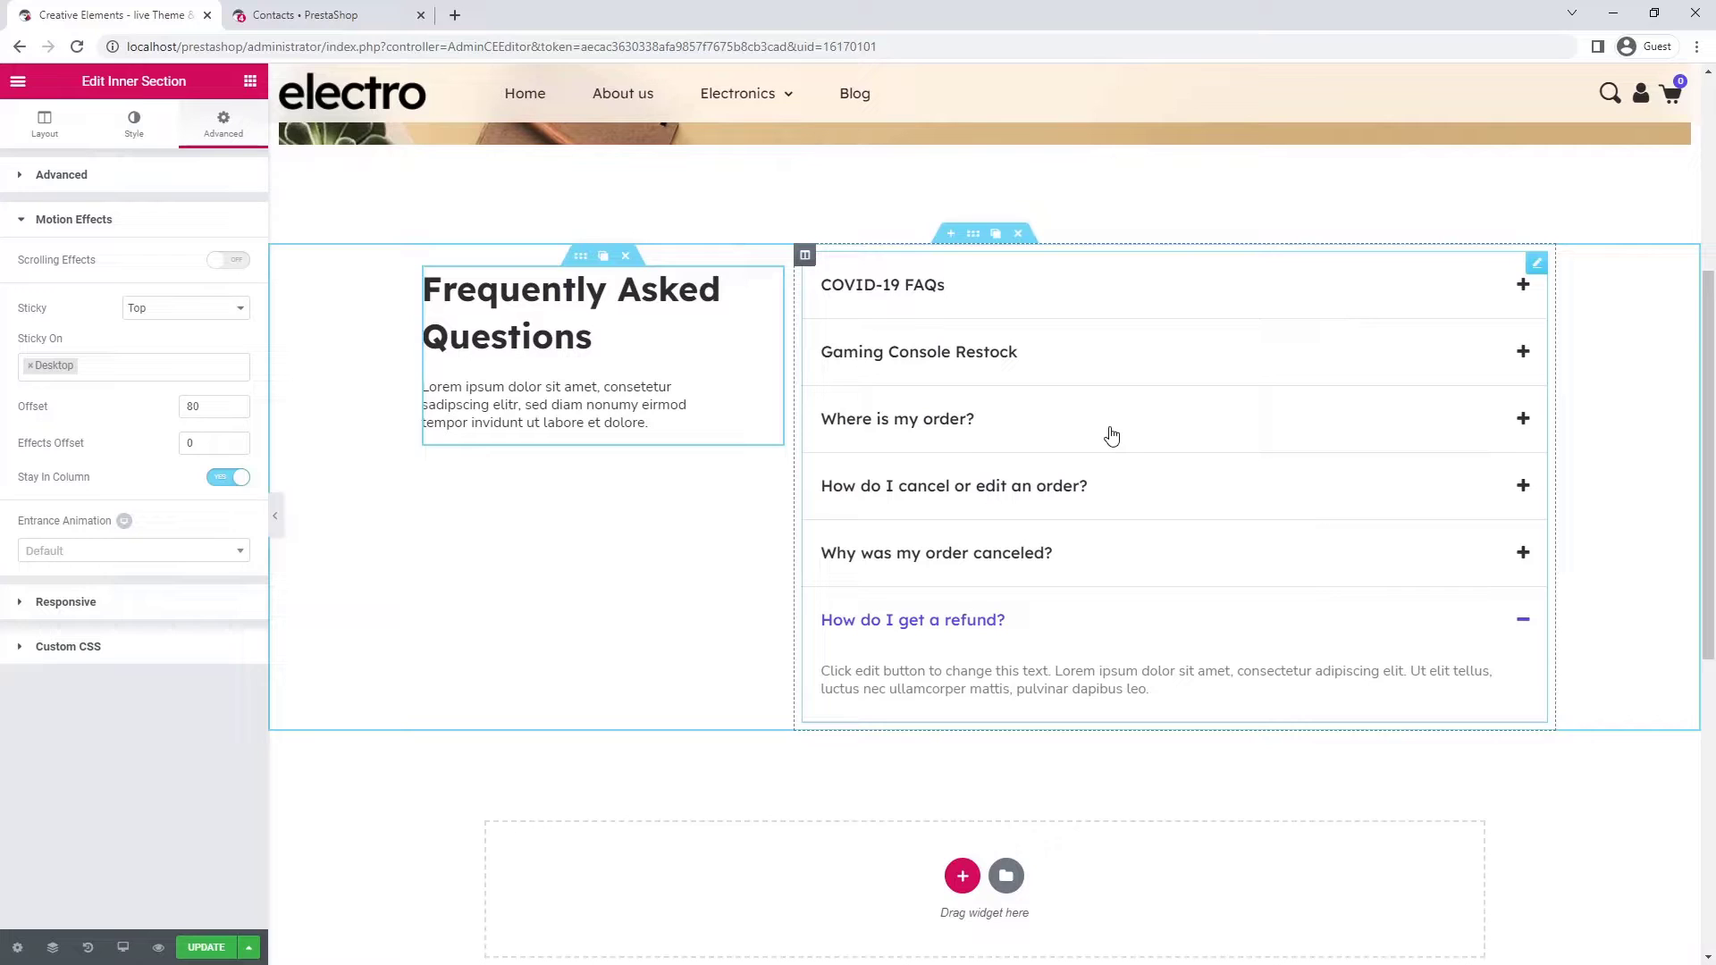
- Duplicate the FAQ section, retitle its heading "Didn't find what you were looking for?" and delete its Toggle
{"action": "left_click", "coordinate": [995, 235]}
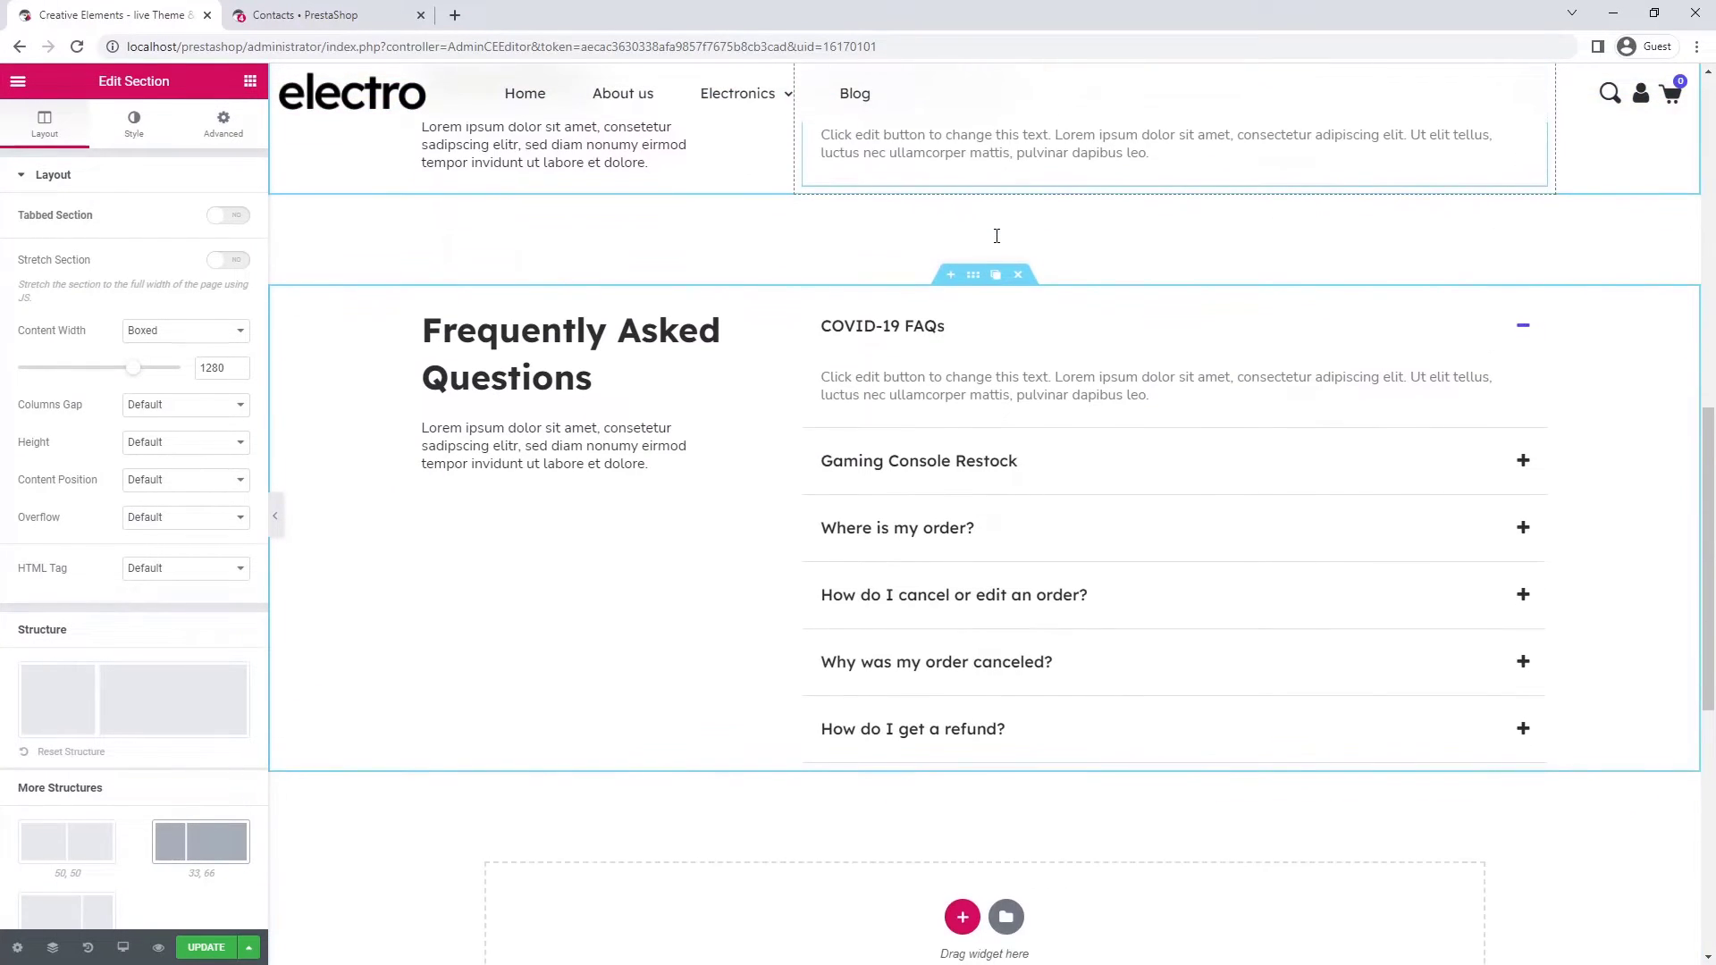
{"action": "left_click", "coordinate": [601, 264]}
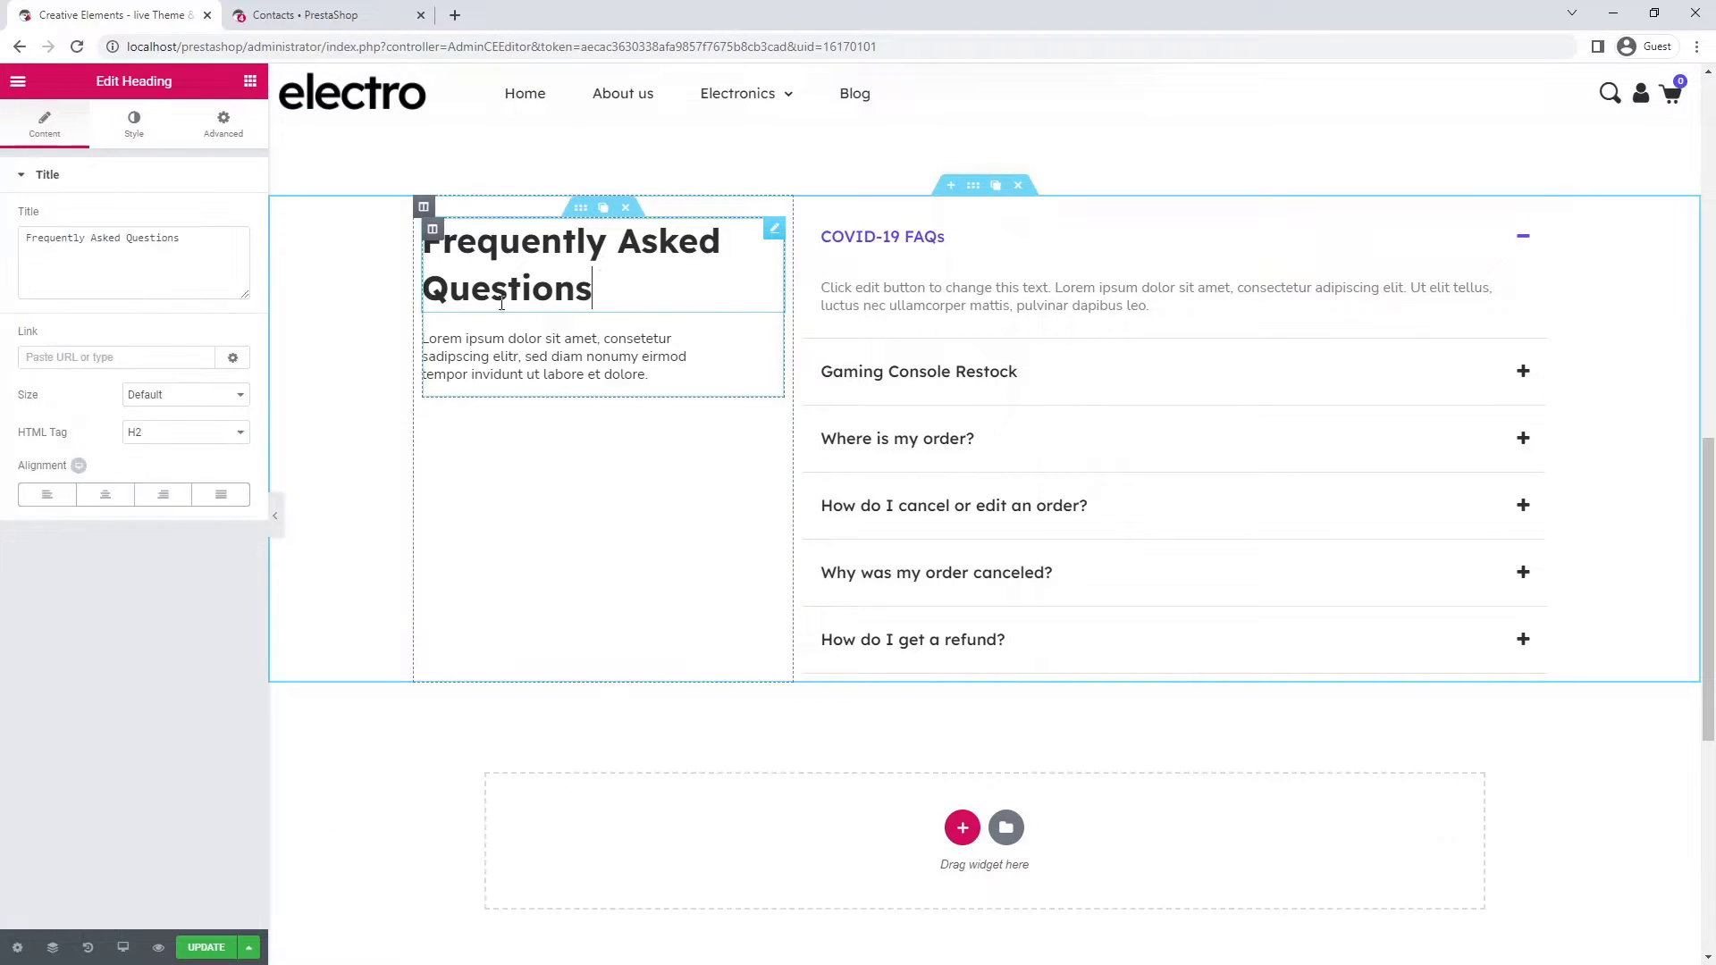
{"action": "left_click", "coordinate": [184, 234]}
{"action": "key", "text": "ctrl+a"}
{"action": "type", "text": "Didn't find what you were looking for?"}
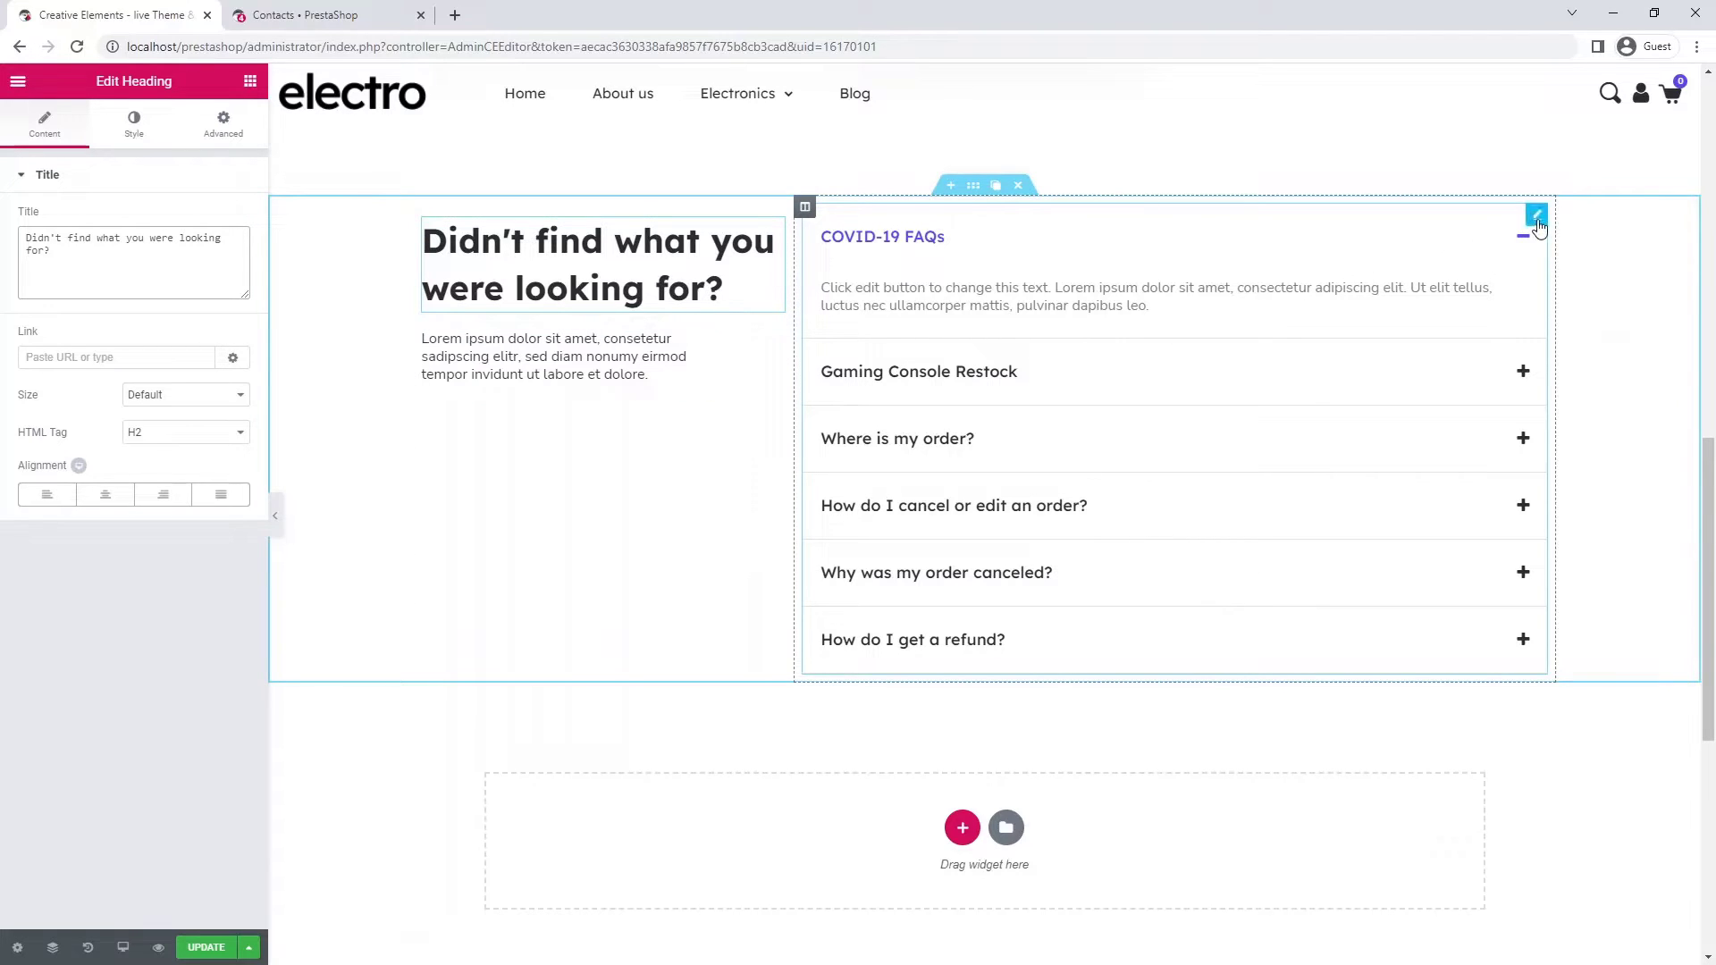
{"action": "left_click", "coordinate": [1491, 218]}
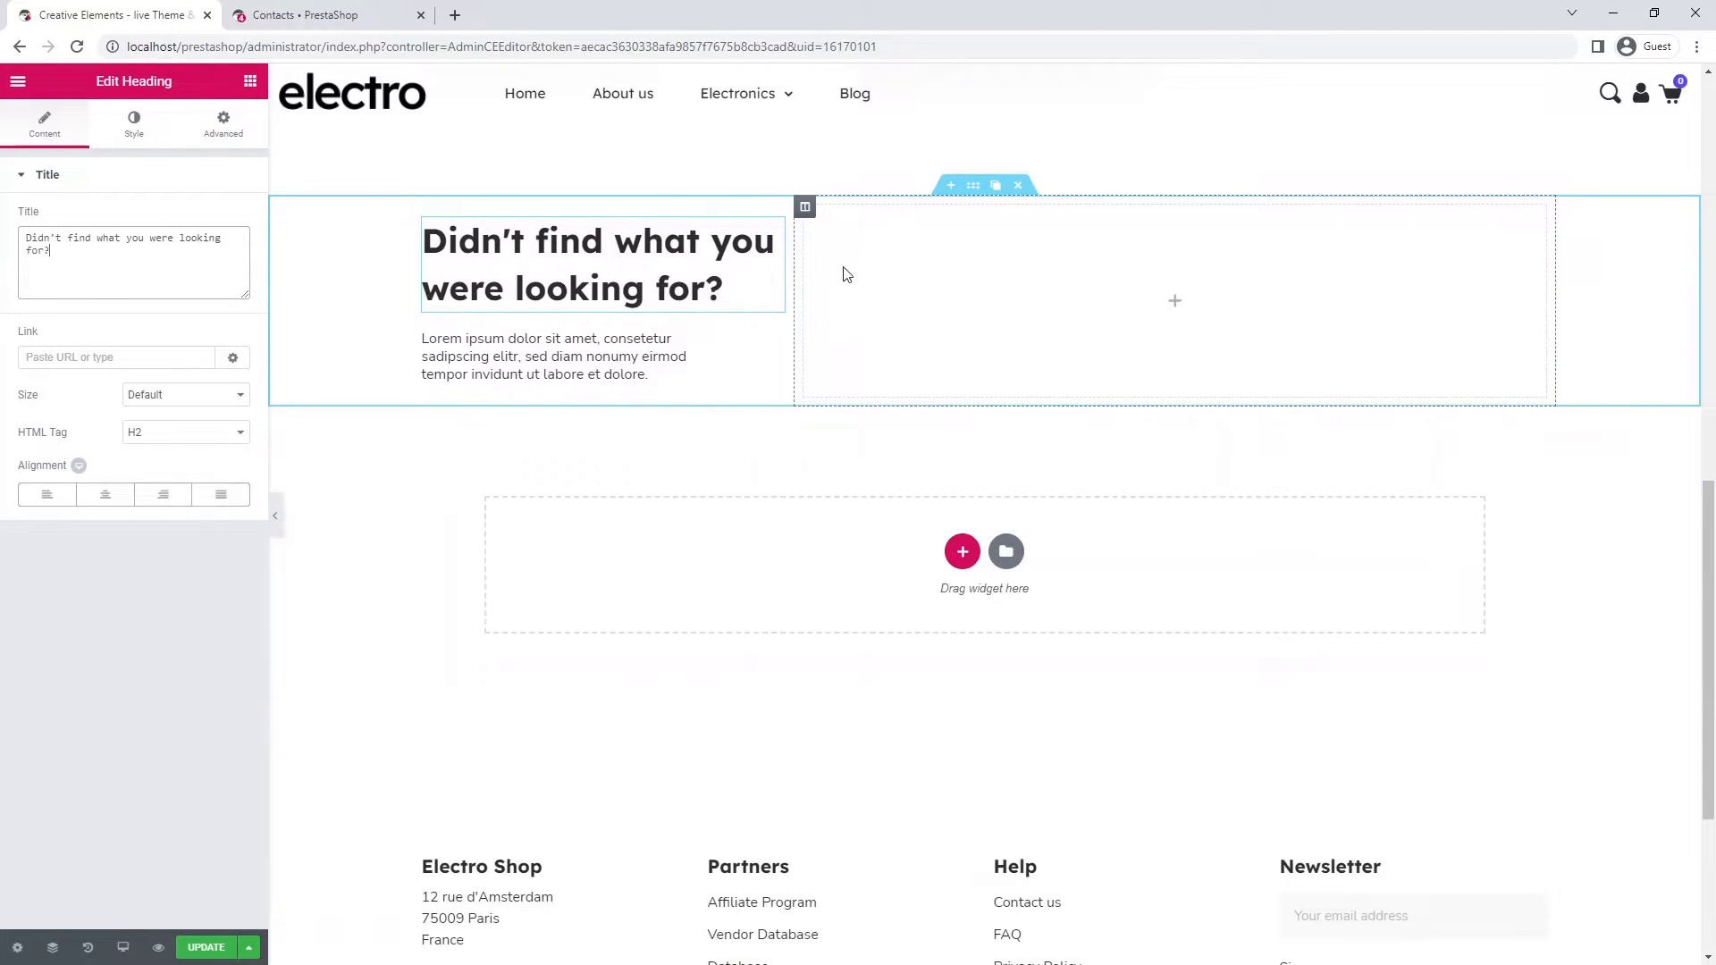
- Add a Contact Form widget to the empty right column
{"action": "left_click", "coordinate": [250, 82]}
{"action": "type", "text": "con"}
{"action": "left_click_drag", "start_coordinate": [68, 344], "coordinate": [1197, 298]}
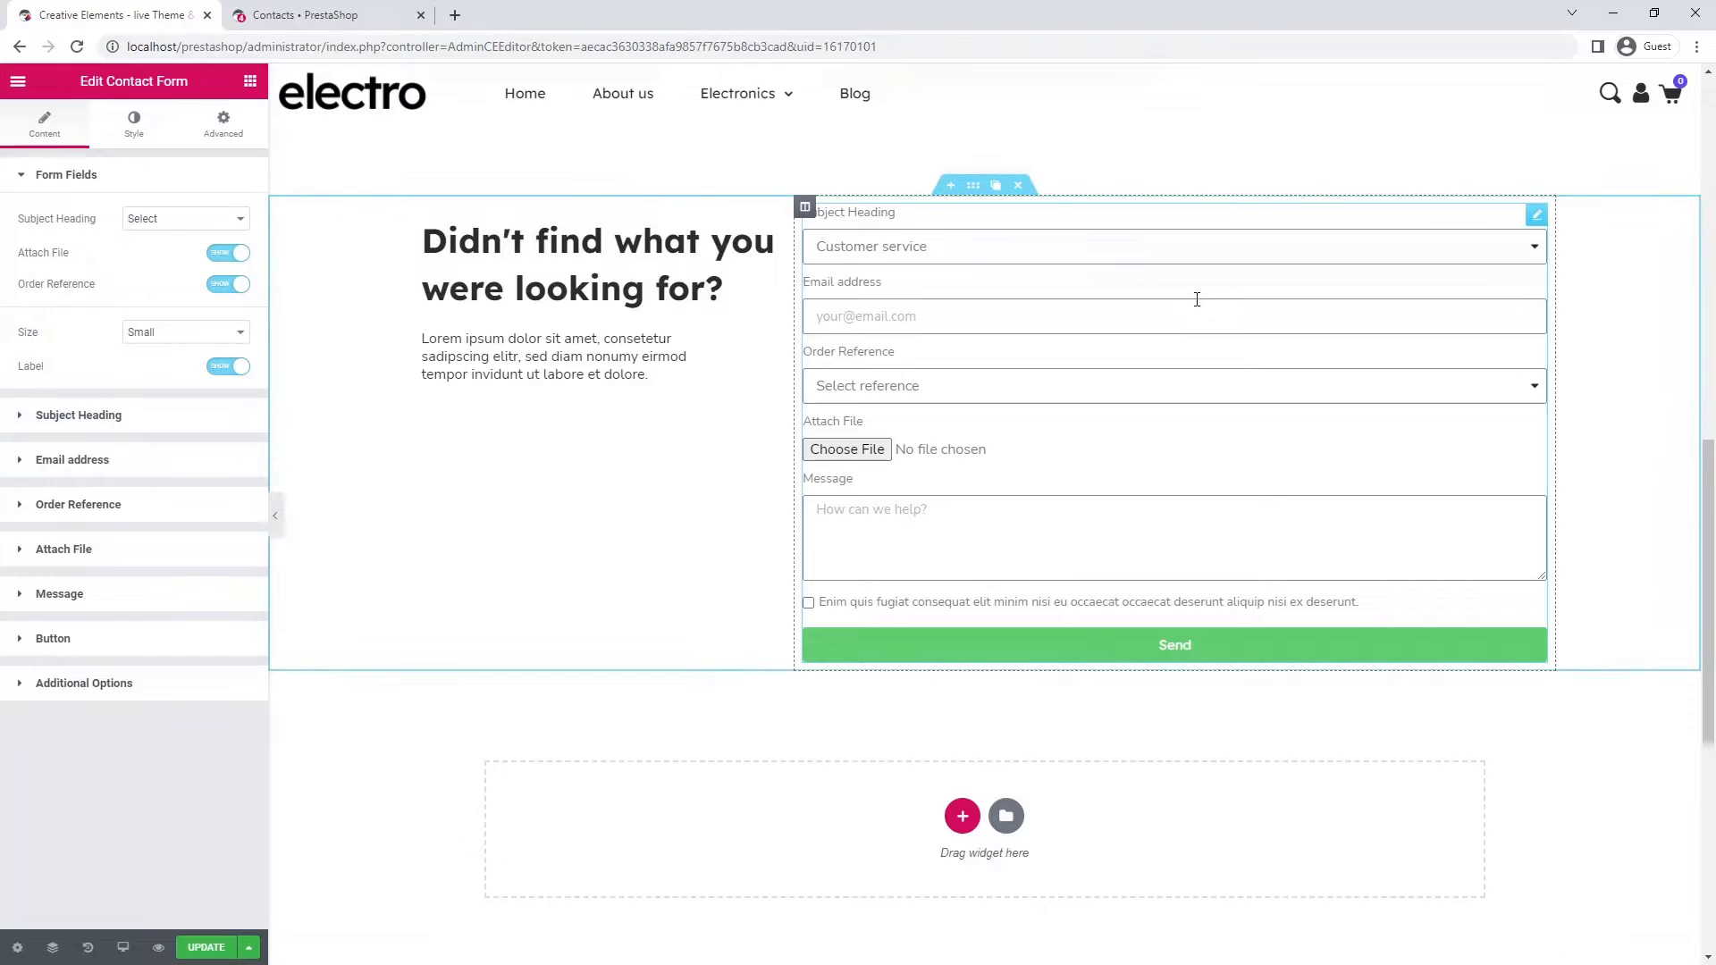
- Return the form's Subject Heading to Select after trying Customer service, then go to the Contacts list
{"action": "left_click", "coordinate": [228, 220]}
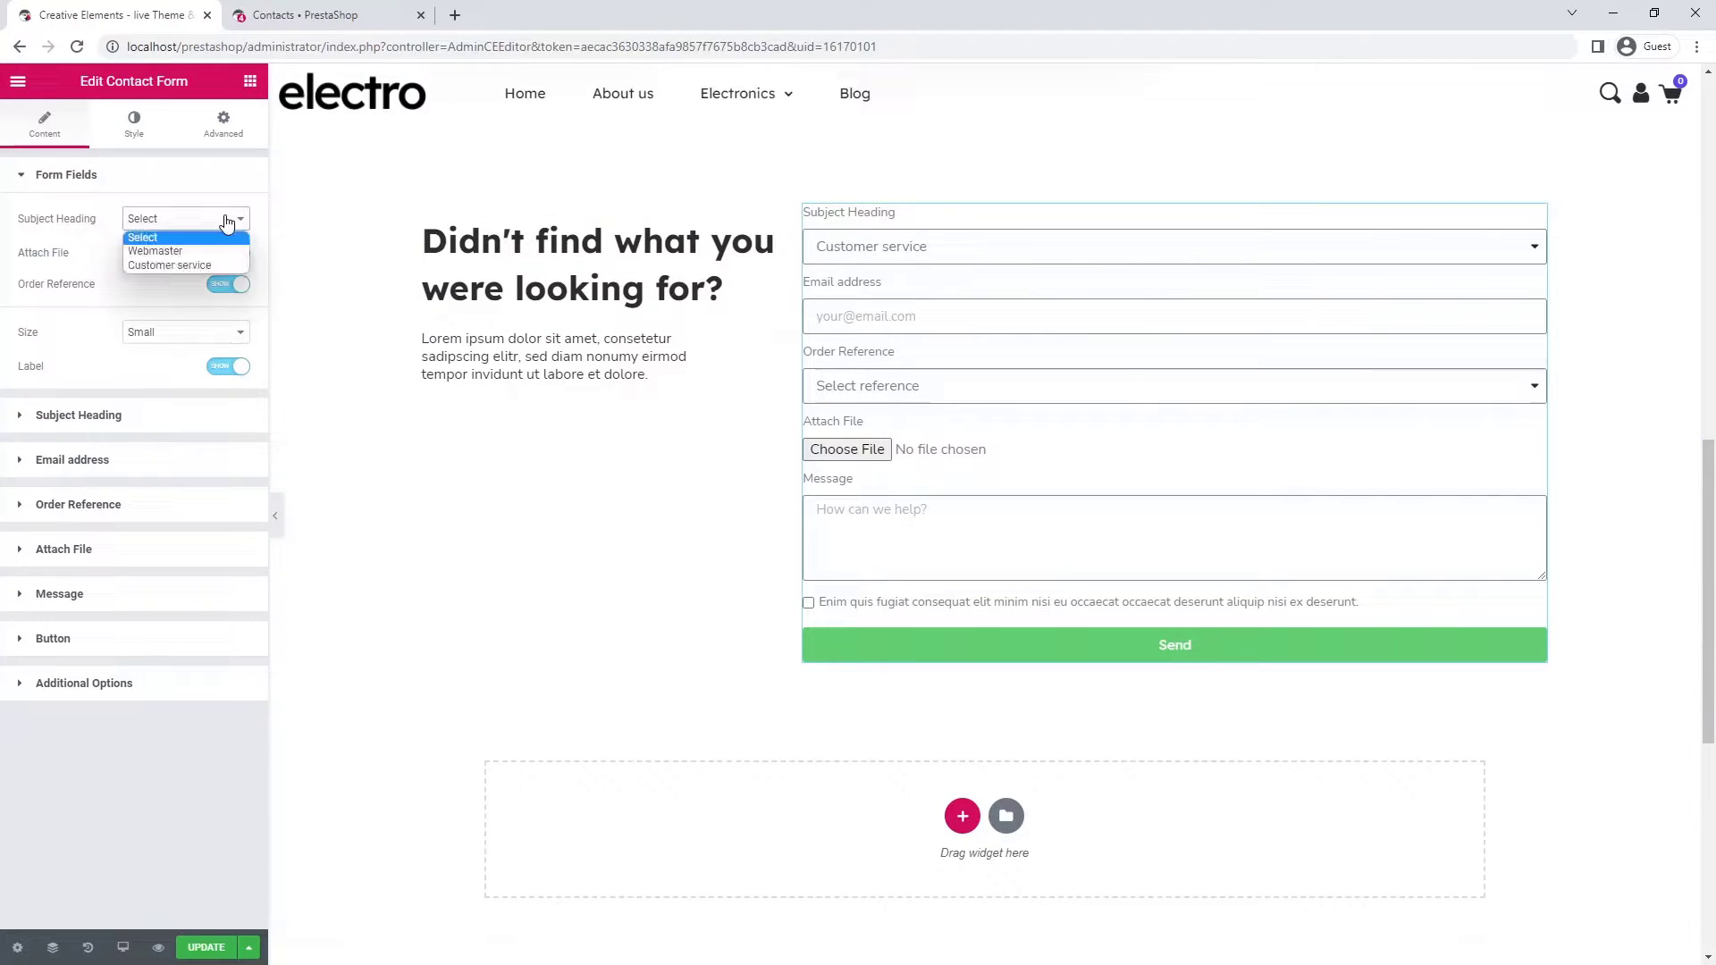
{"action": "left_click", "coordinate": [214, 264]}
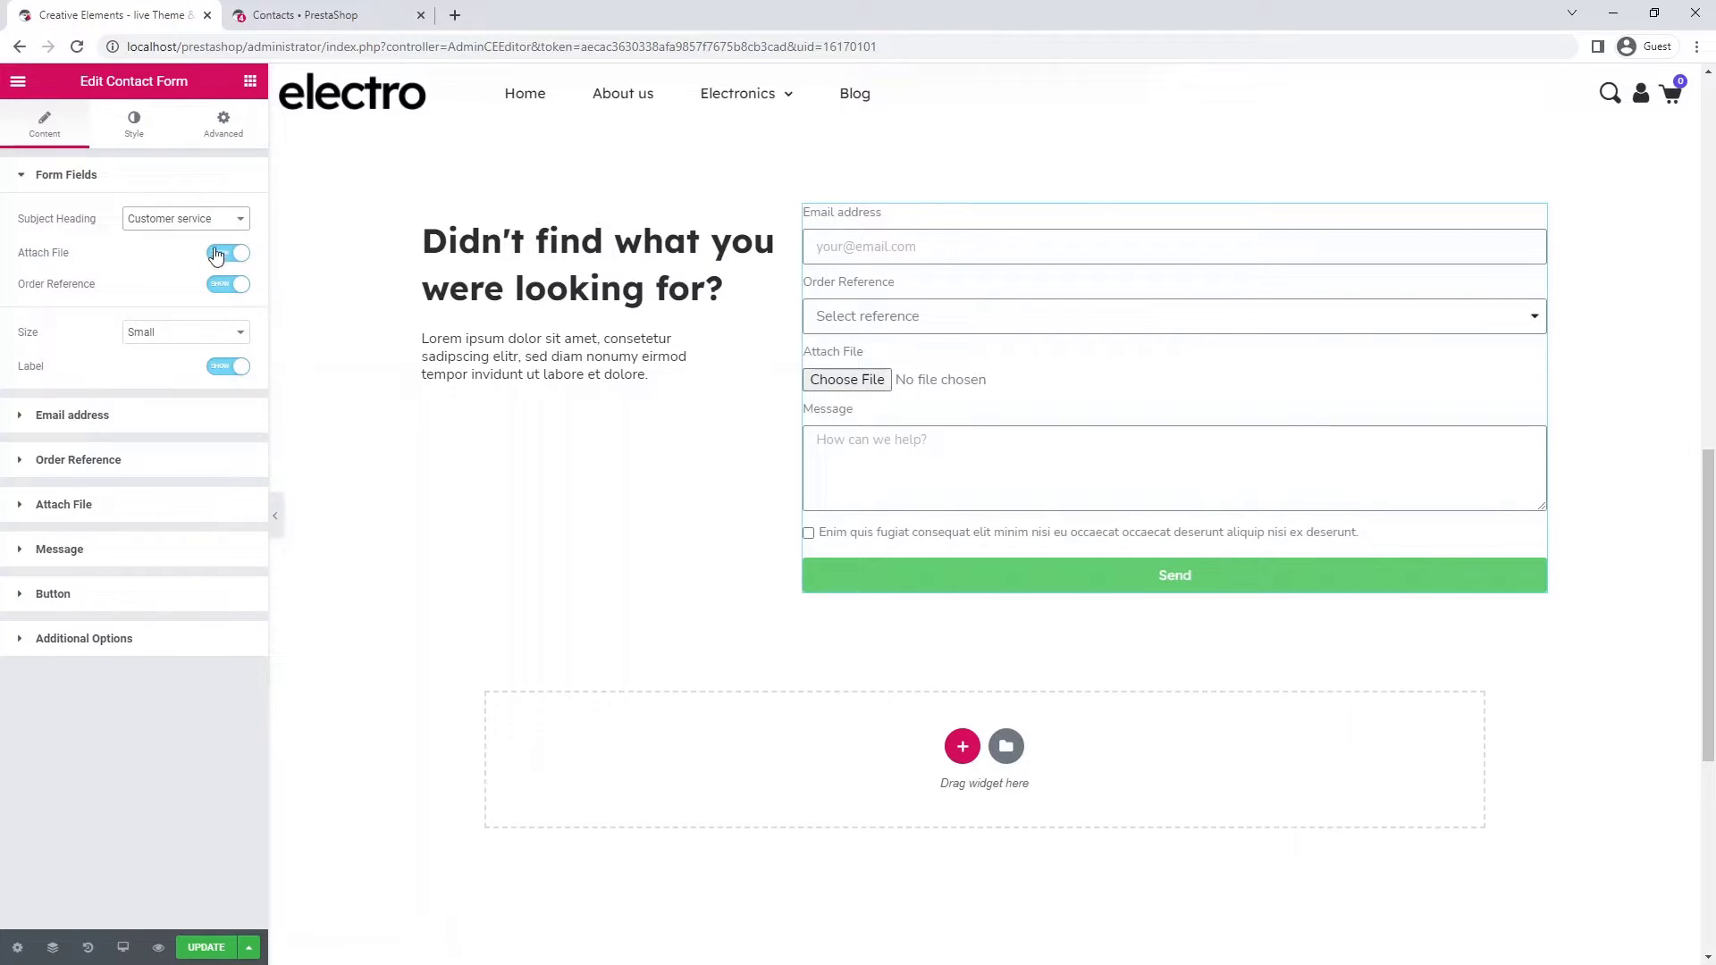
{"action": "left_click", "coordinate": [220, 222]}
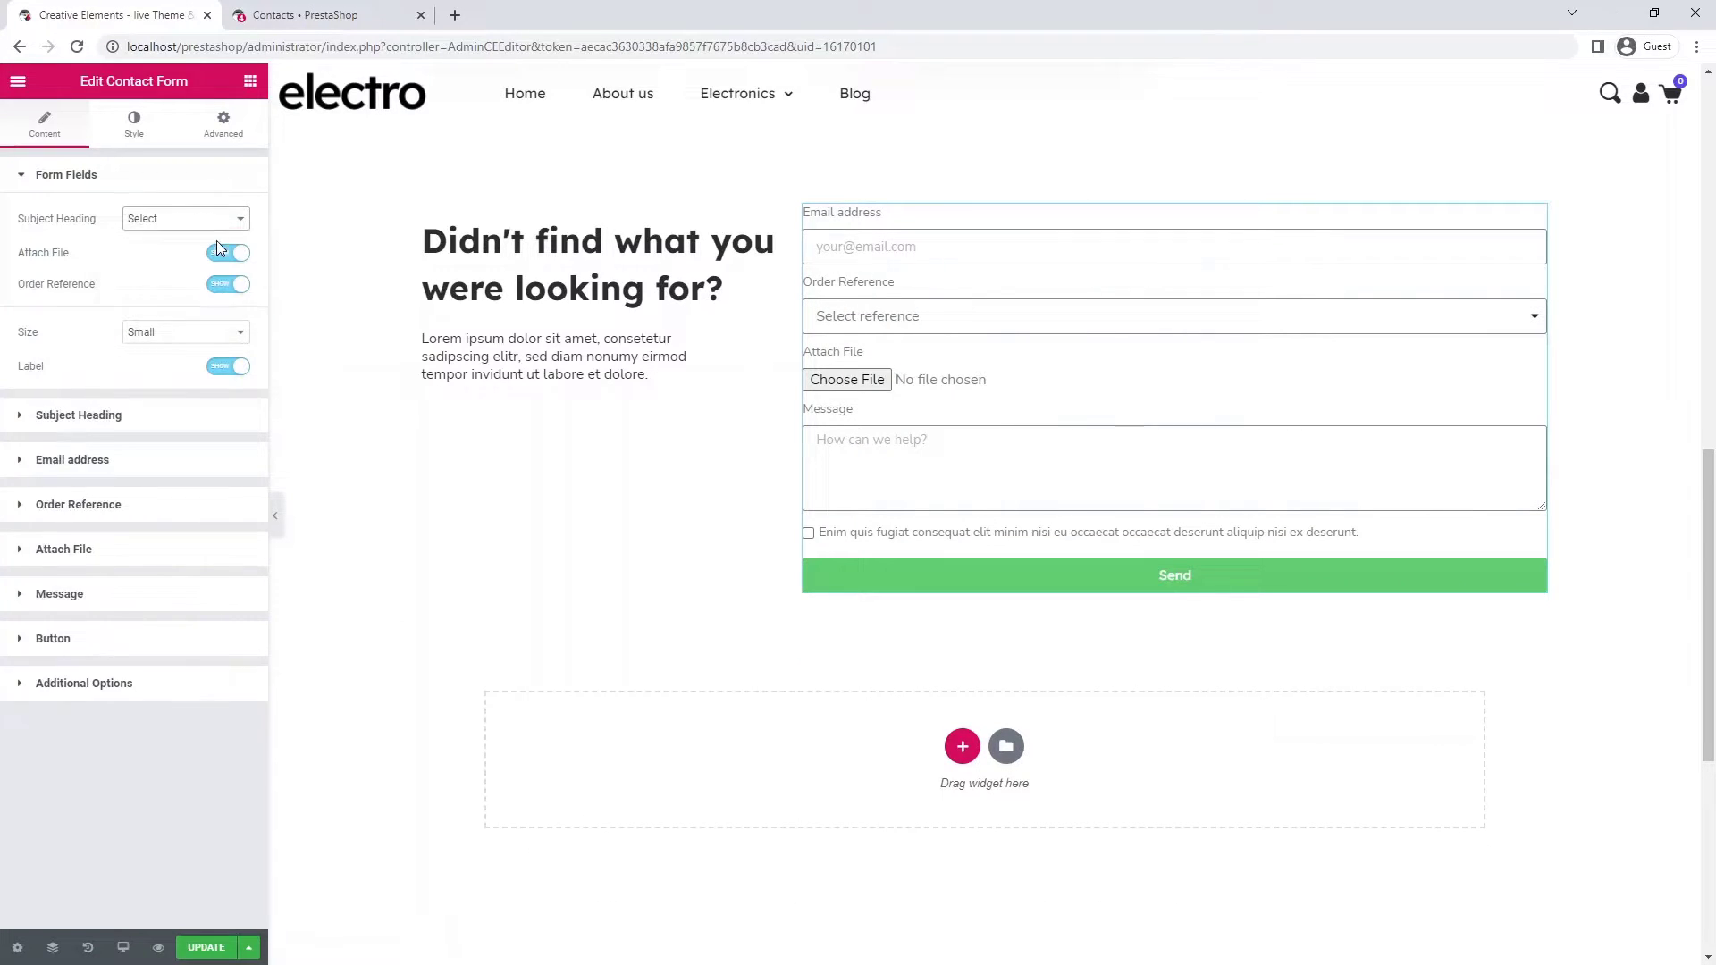
{"action": "left_click", "coordinate": [217, 239]}
{"action": "left_click", "coordinate": [320, 12]}
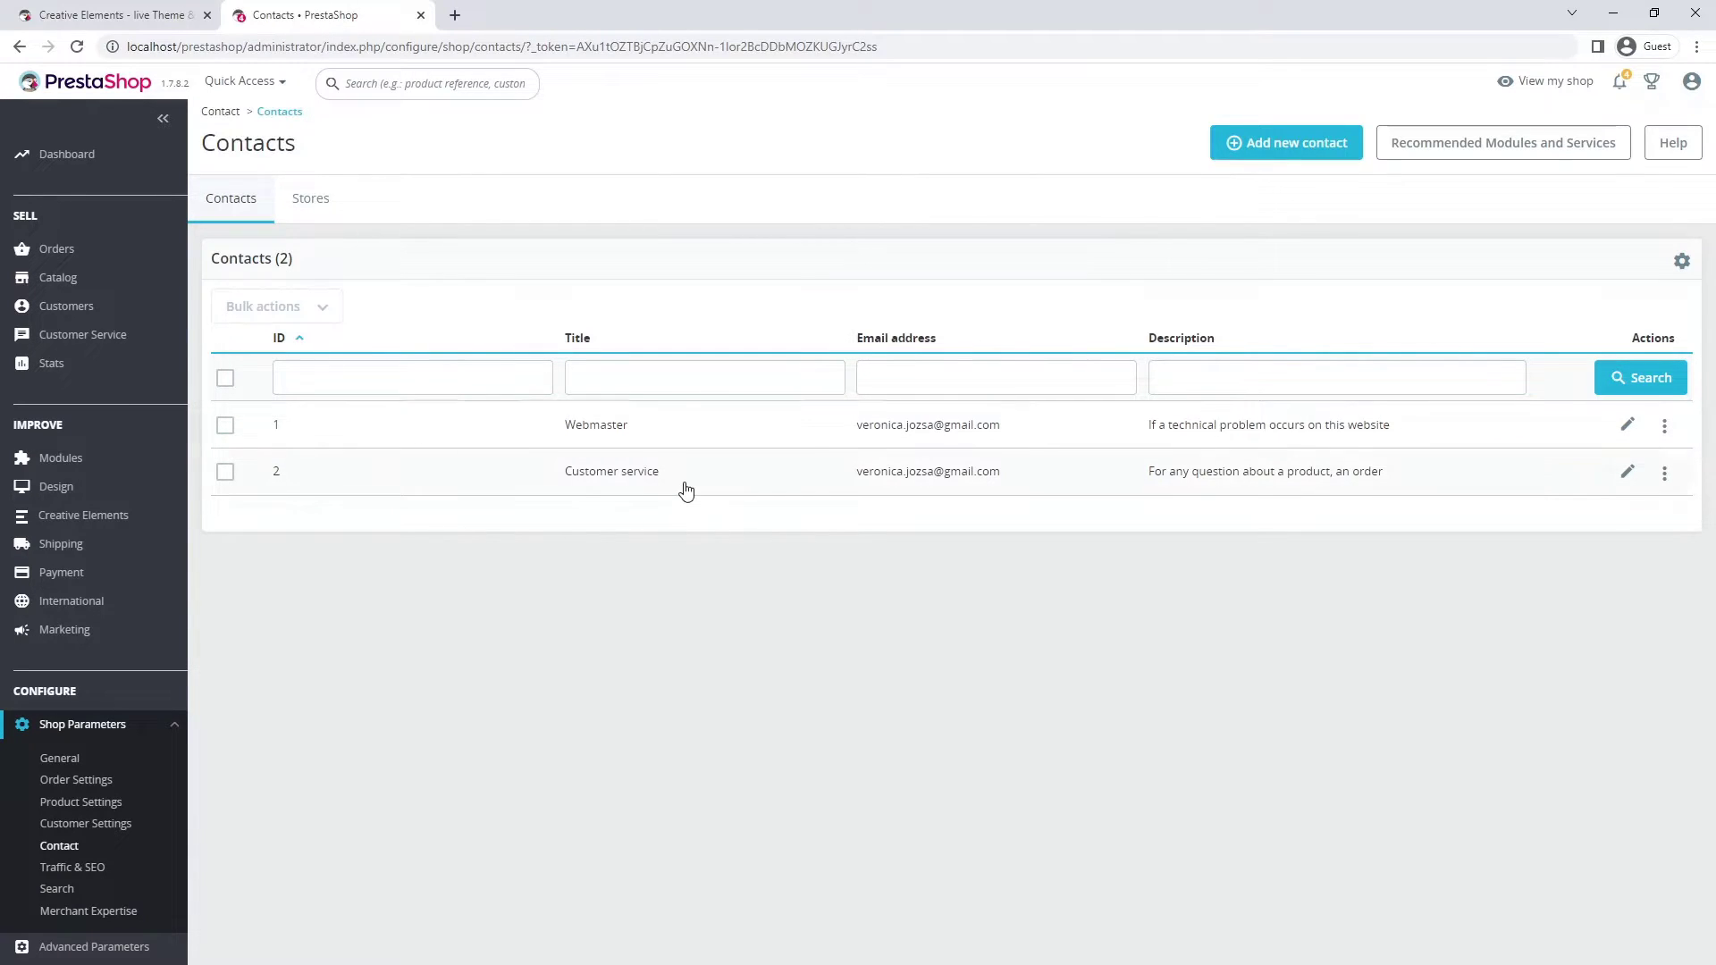
- Add a new 'Return' contact with its own e-mail address and Save messages set to Yes
{"action": "left_click", "coordinate": [1296, 150]}
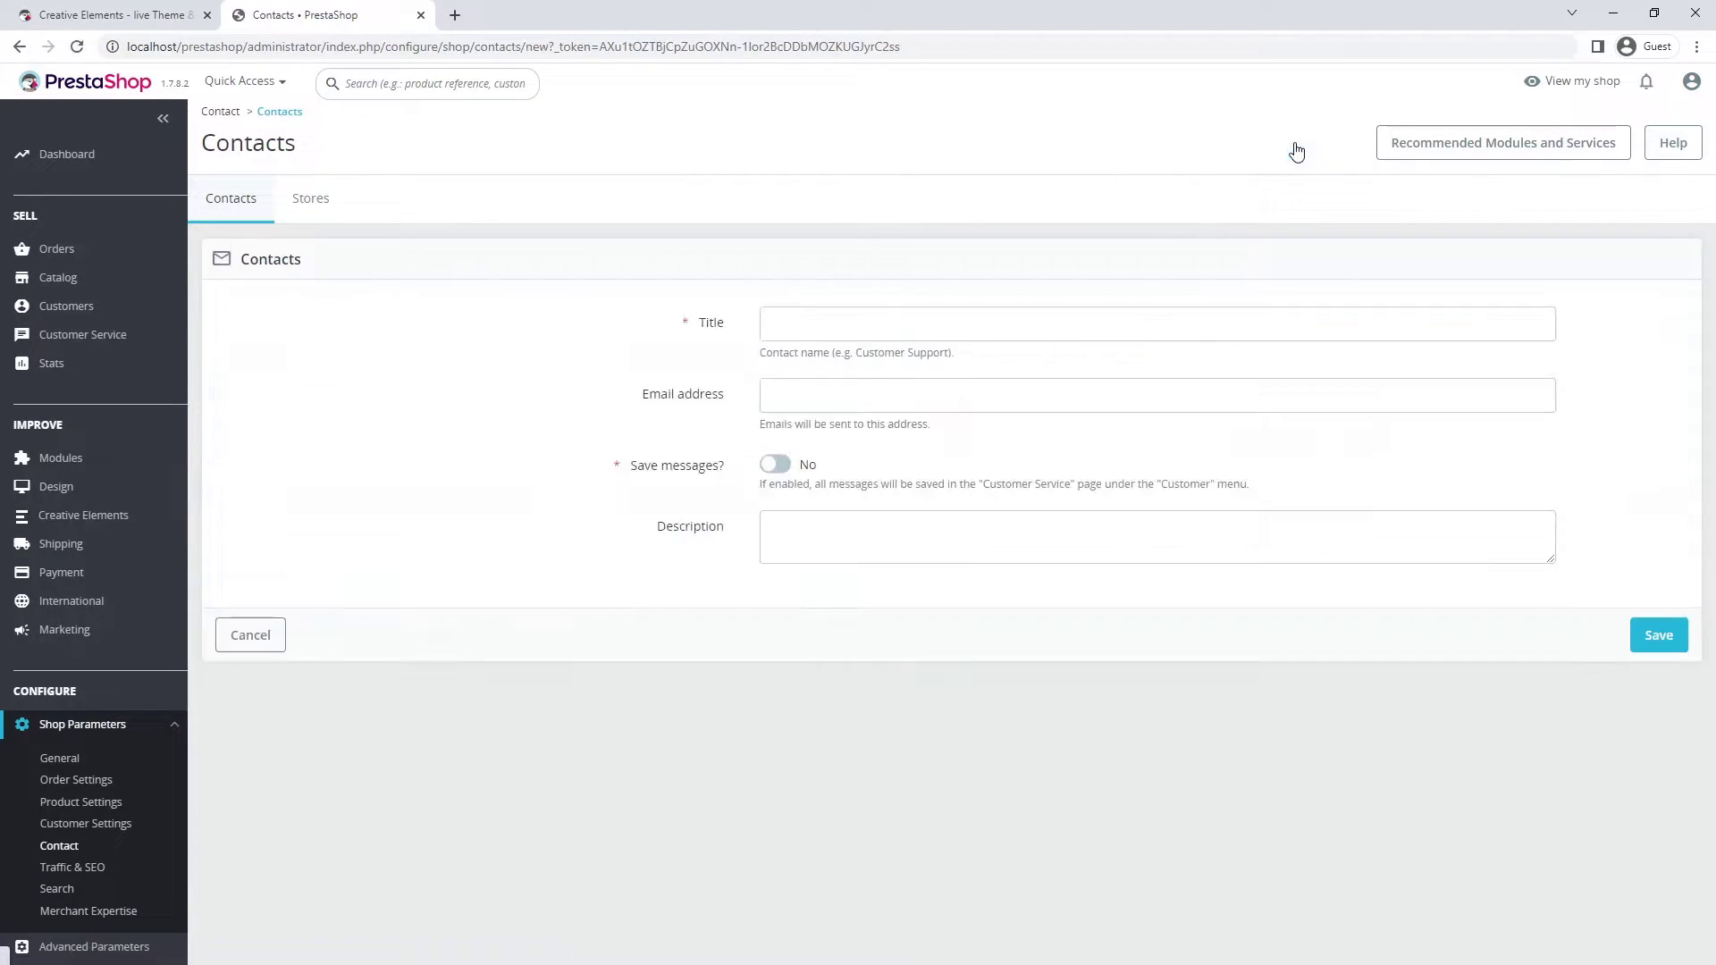
{"action": "left_click", "coordinate": [828, 322]}
{"action": "type", "text": "Return"}
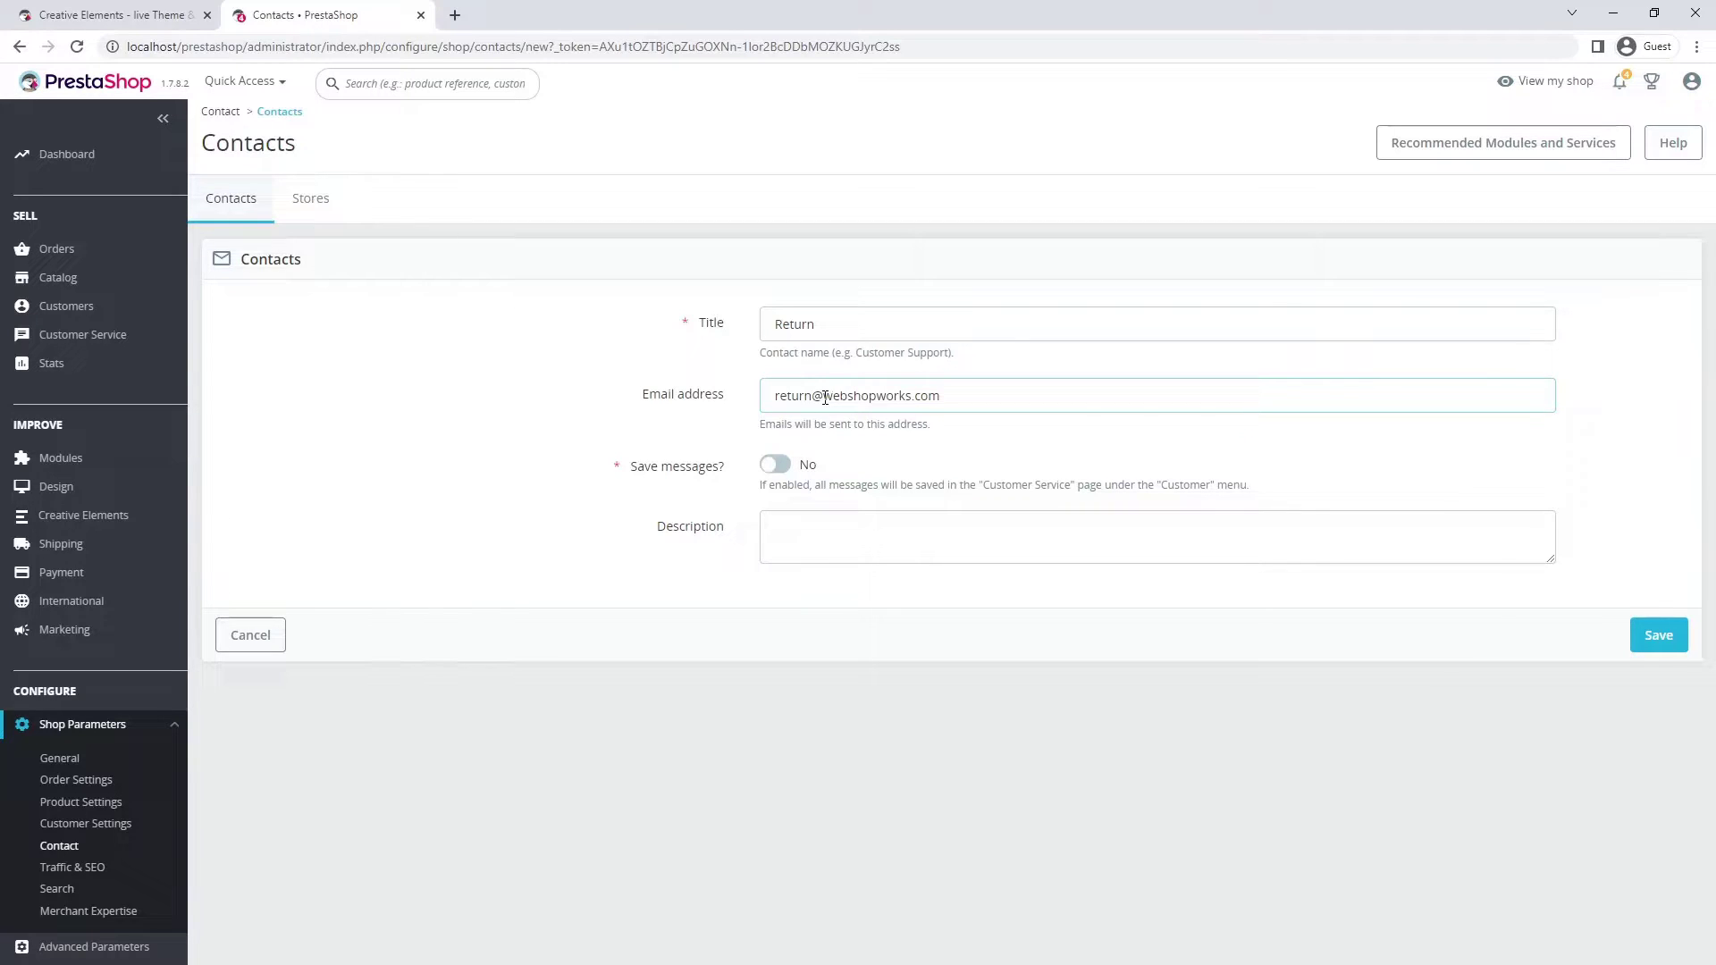
{"action": "left_click", "coordinate": [772, 472]}
{"action": "left_click", "coordinate": [1656, 636]}
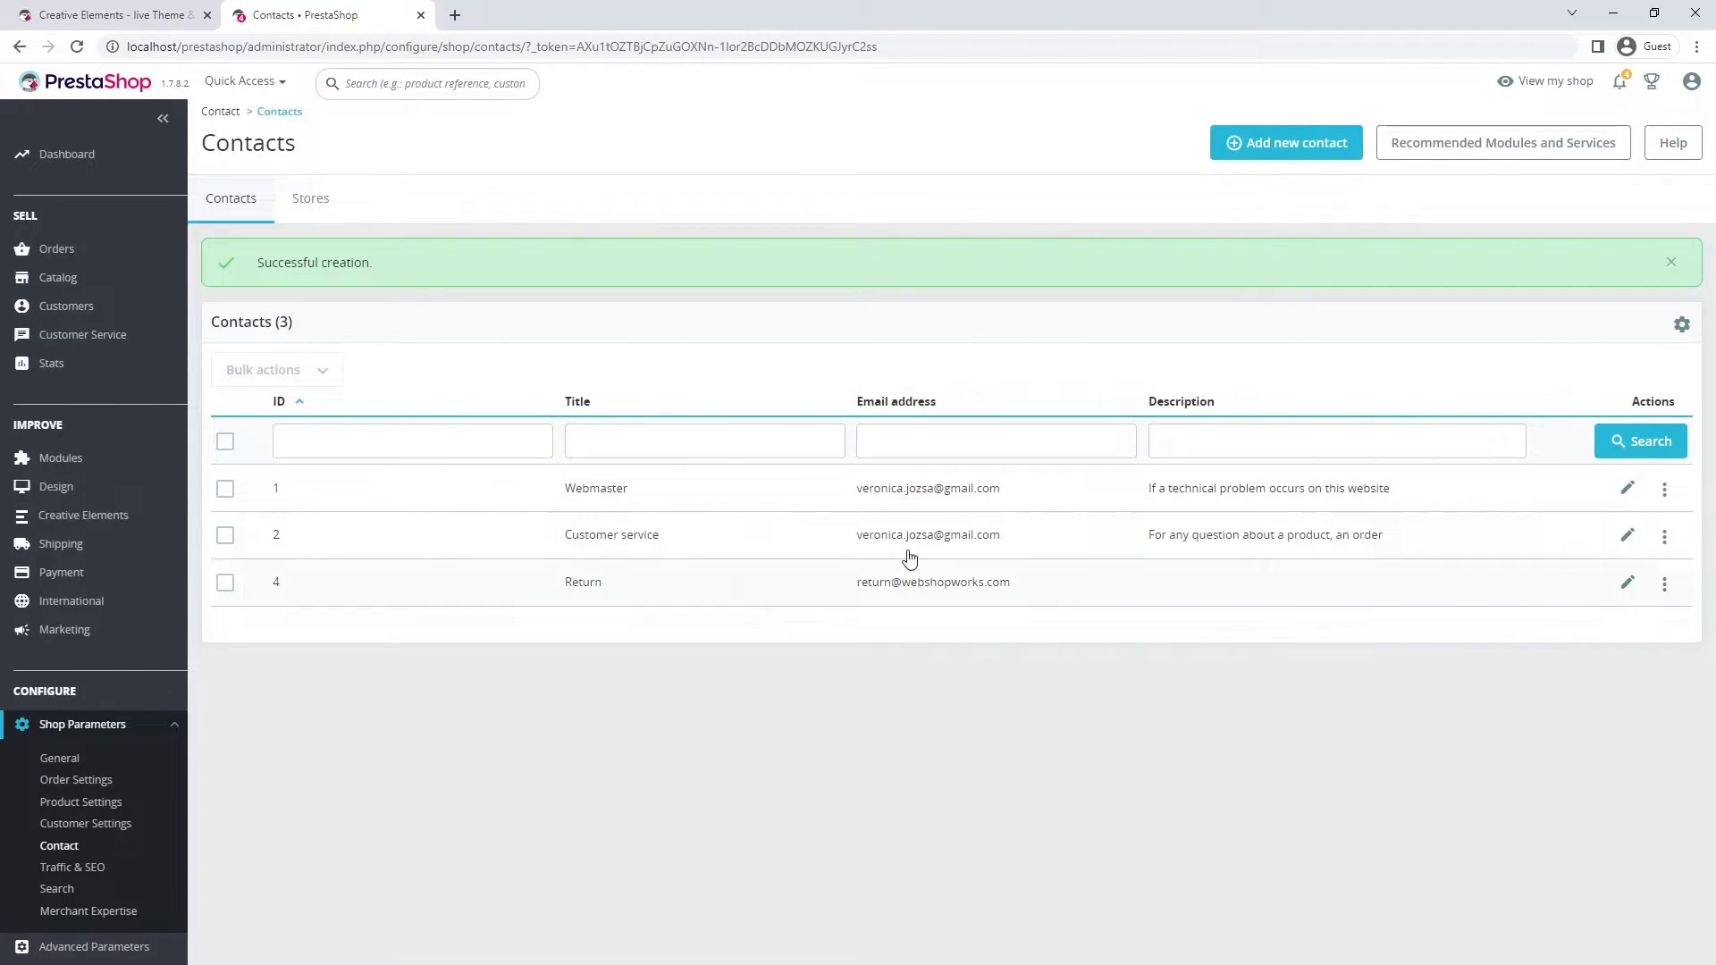
- Save the Contact Us page in the editor and reload it to pick up the new contact
{"action": "left_click", "coordinate": [161, 17]}
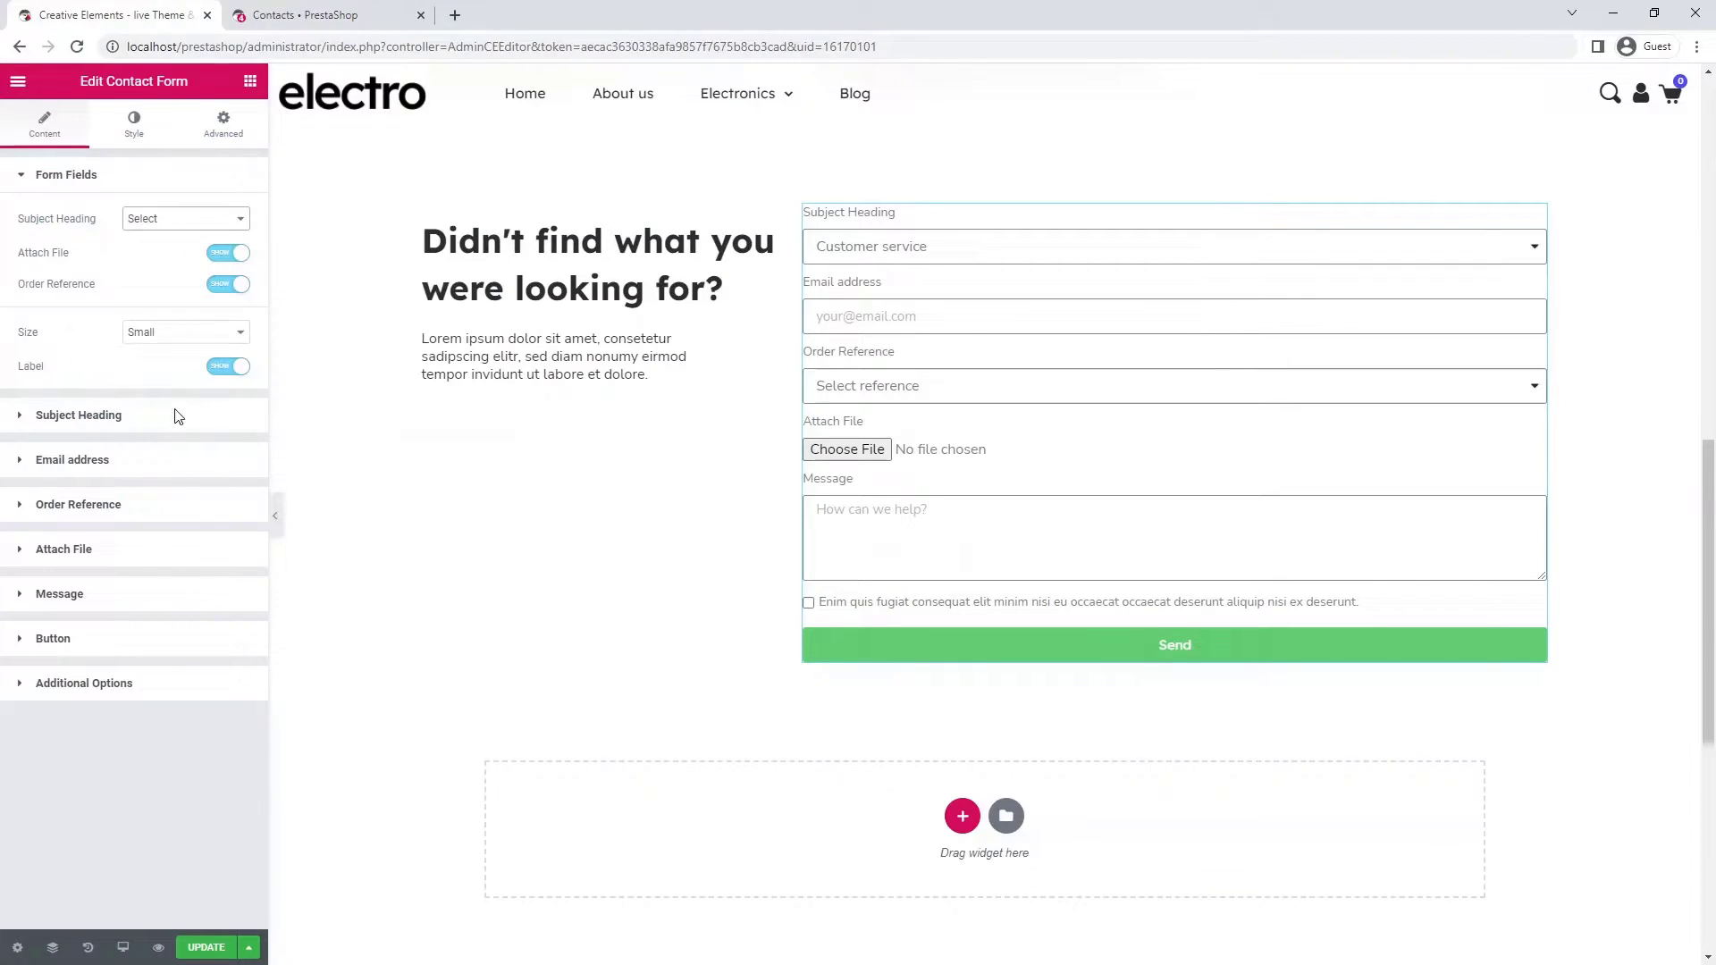
{"action": "left_click", "coordinate": [207, 952]}
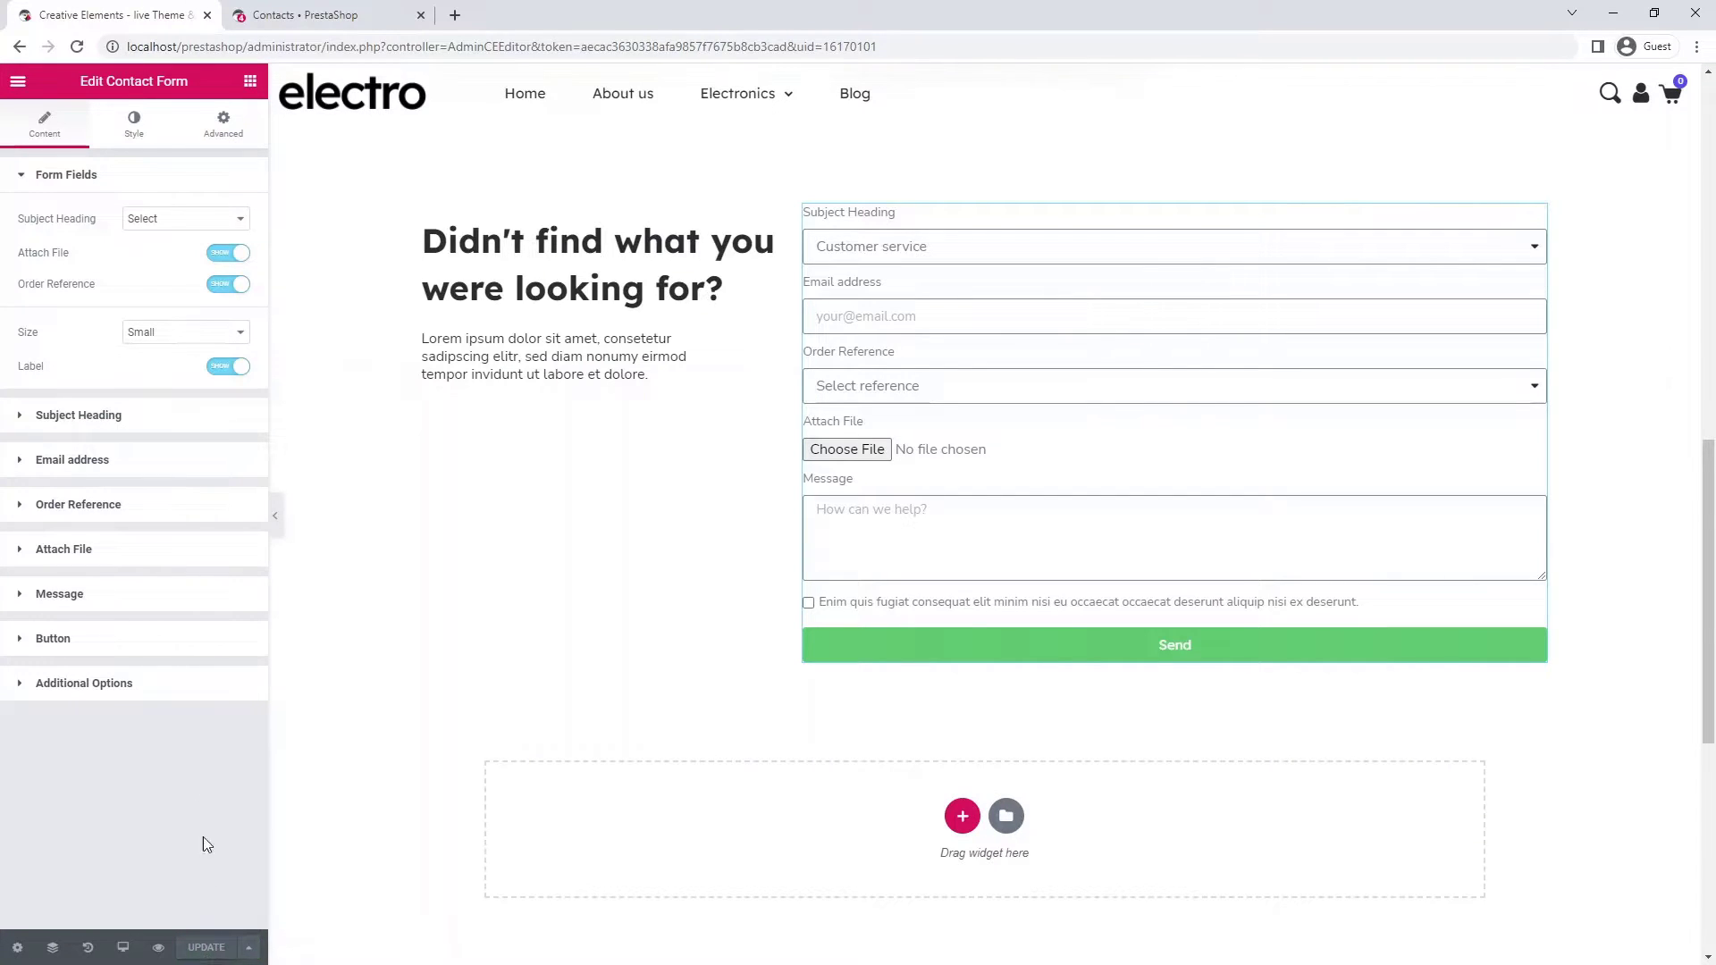
{"action": "left_click", "coordinate": [73, 46]}
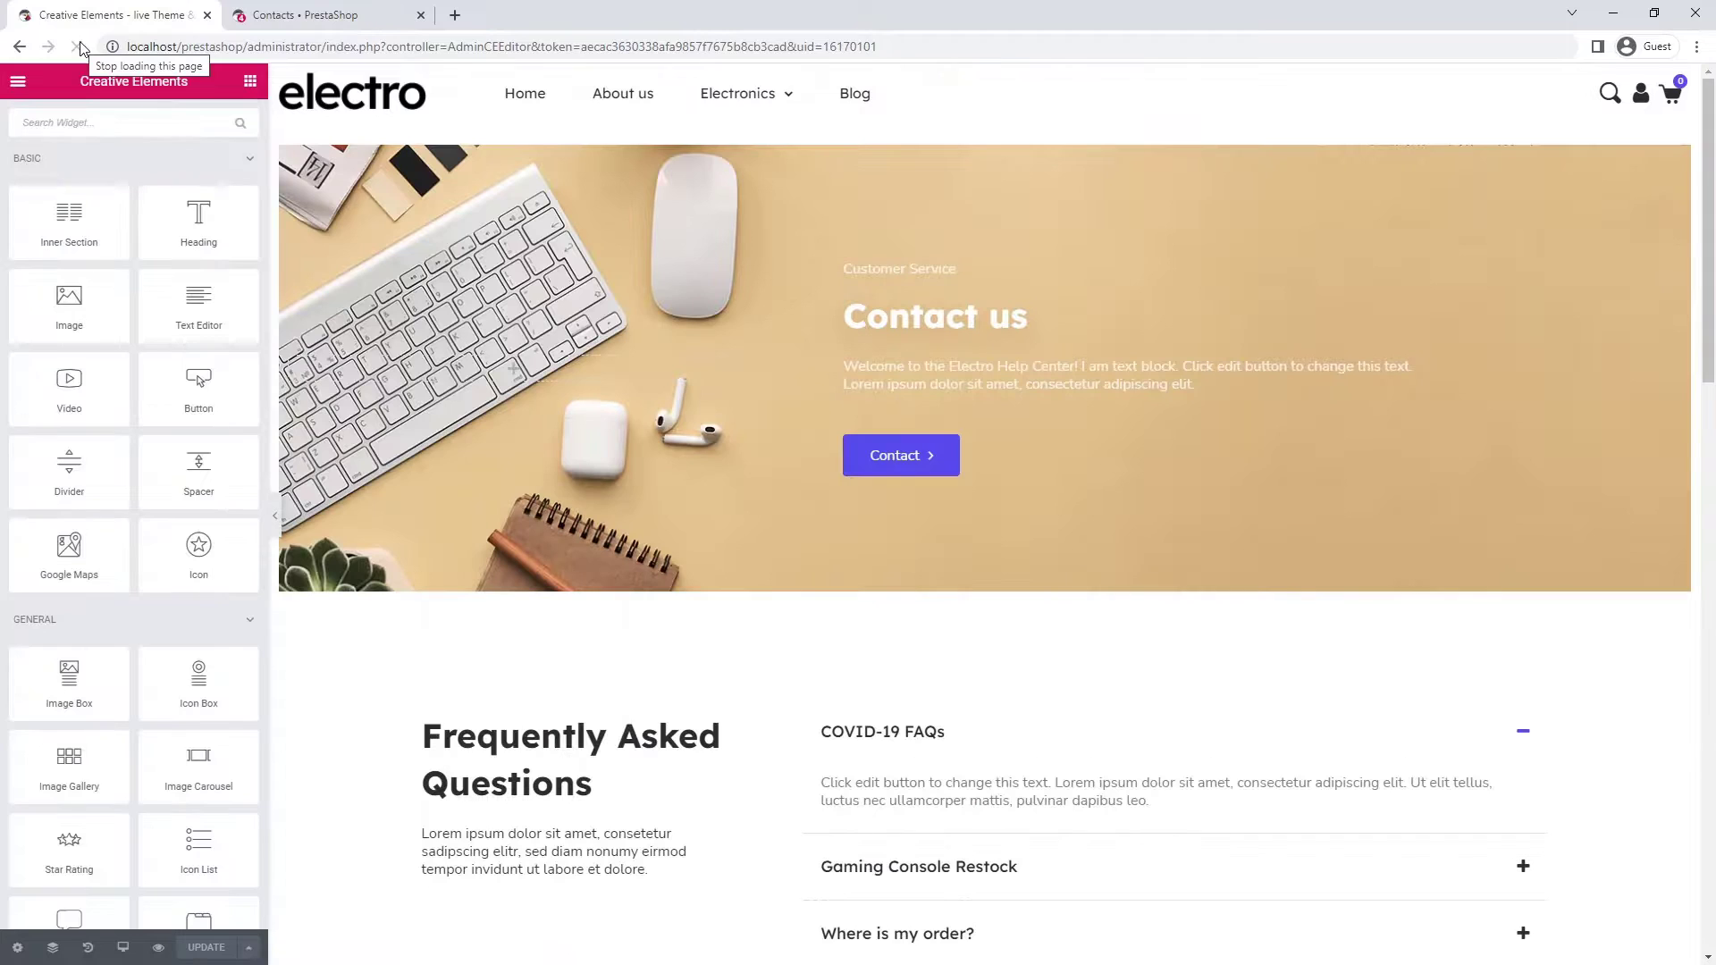
- Confirm Return appears in the form's Subject list and hide the Attach File field
{"action": "scroll", "coordinate": [1482, 357], "scroll_direction": "down", "scroll_amount": 5}
{"action": "scroll", "coordinate": [1485, 366], "scroll_direction": "down", "scroll_amount": 6}
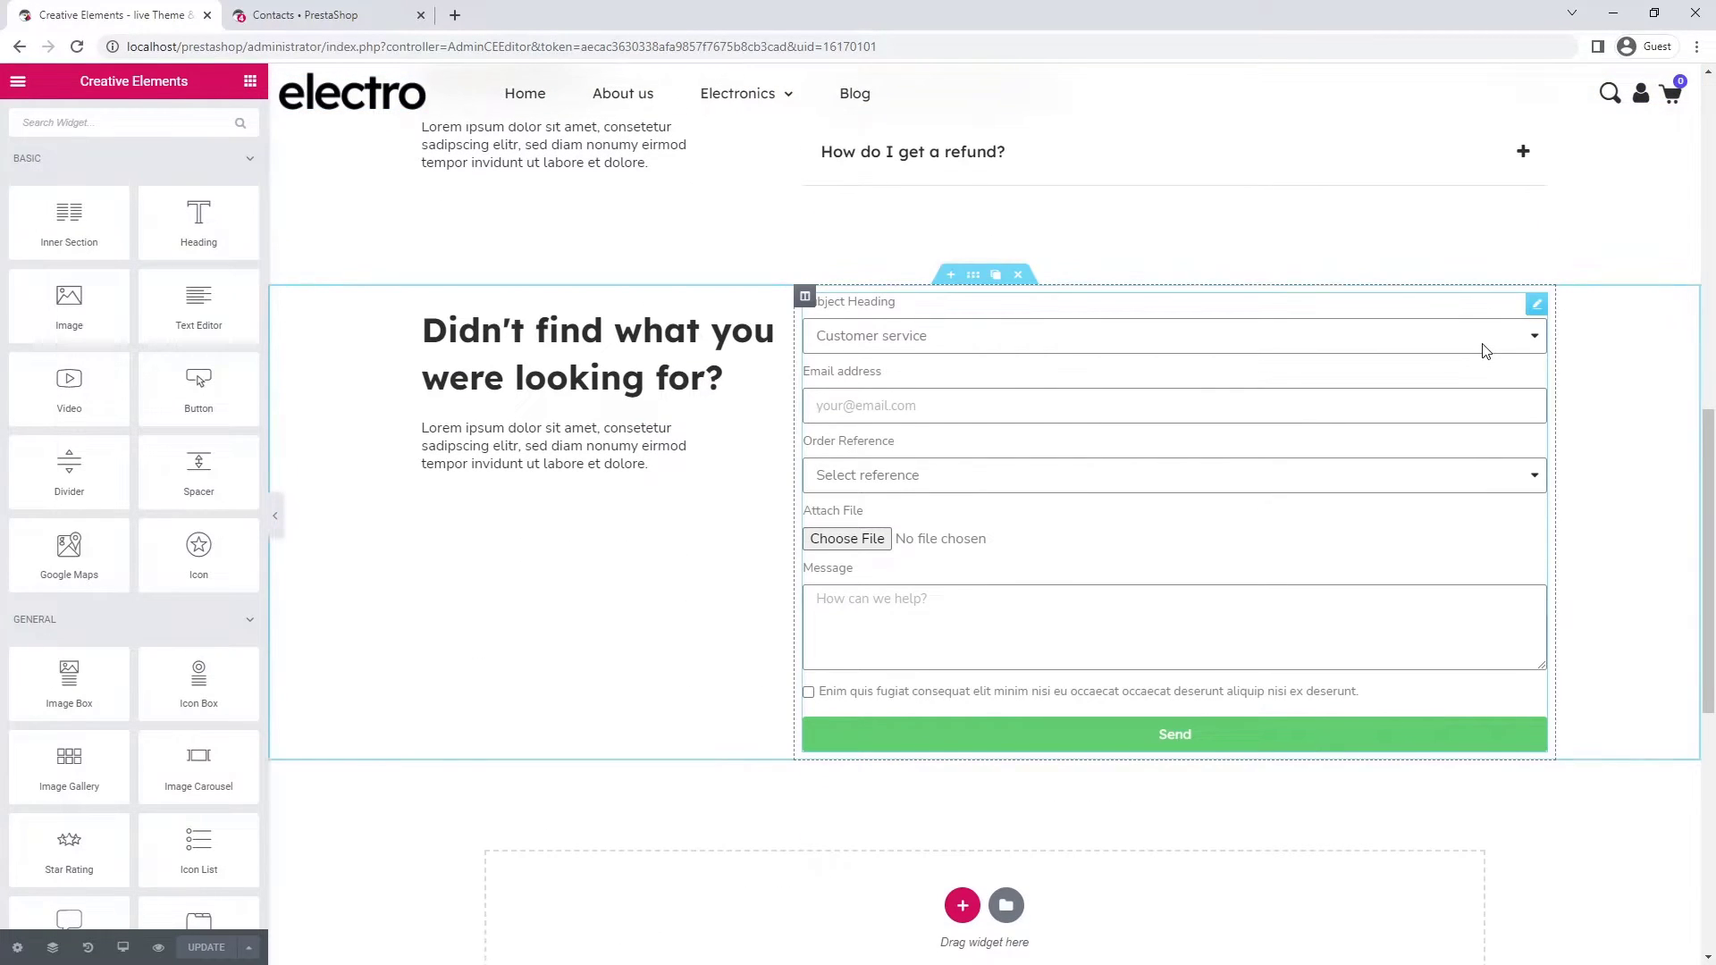
{"action": "left_click", "coordinate": [1484, 344]}
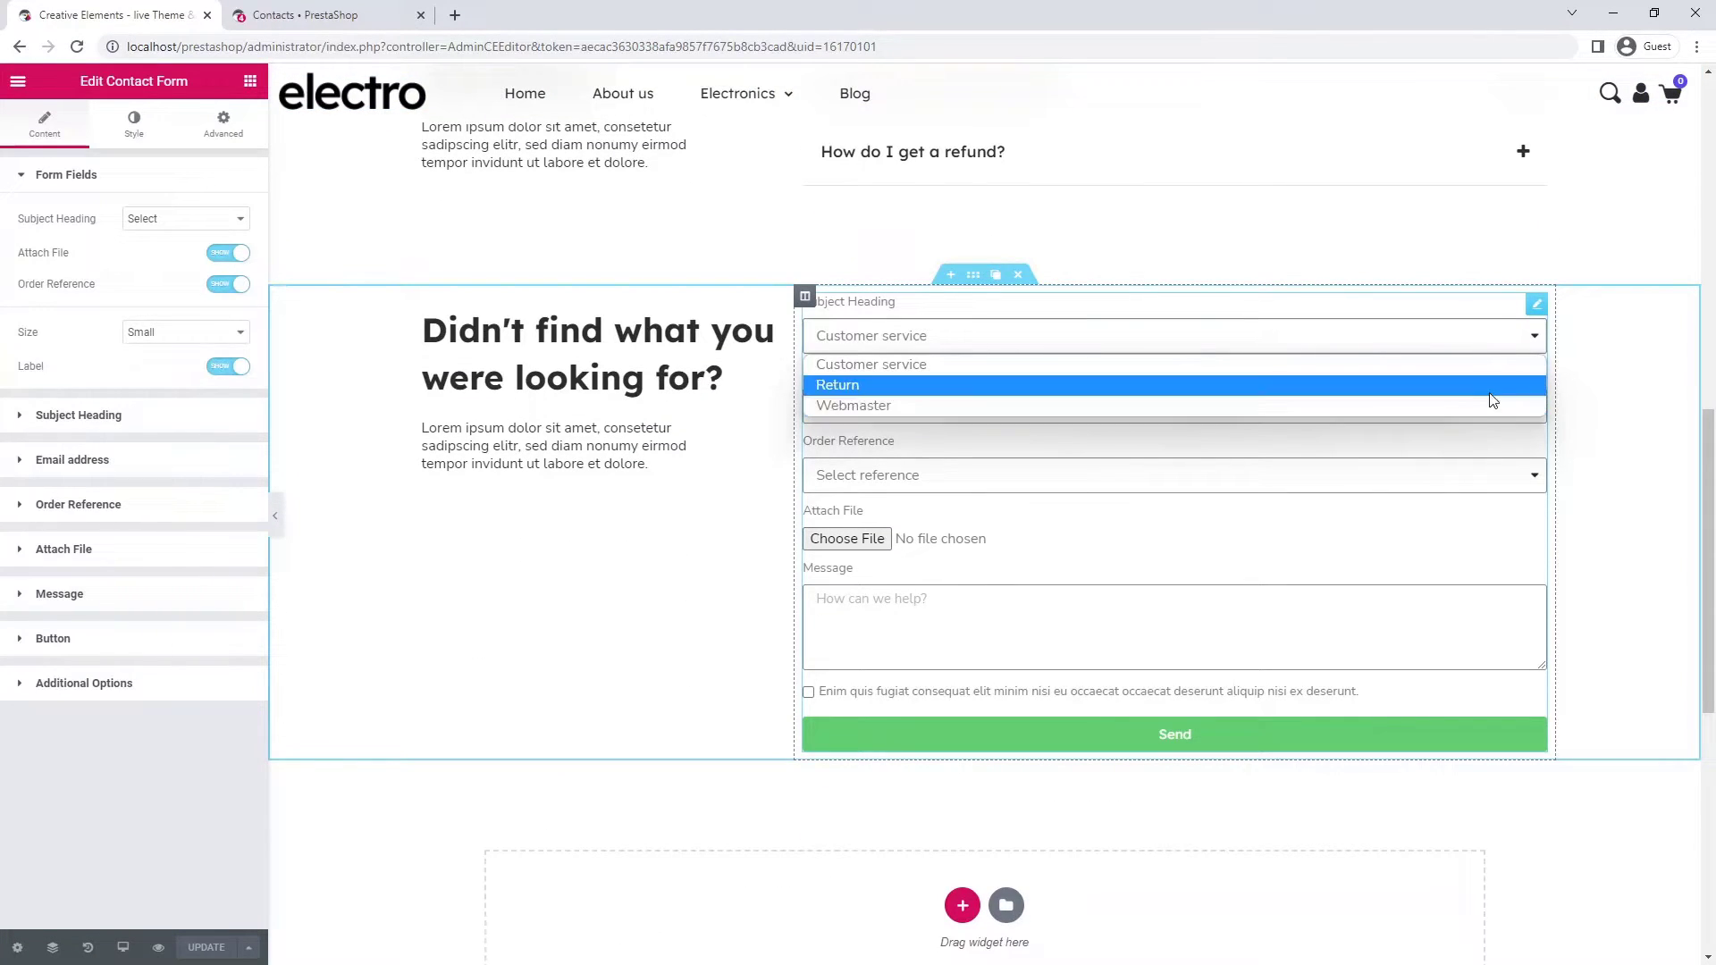
{"action": "left_click", "coordinate": [1487, 341]}
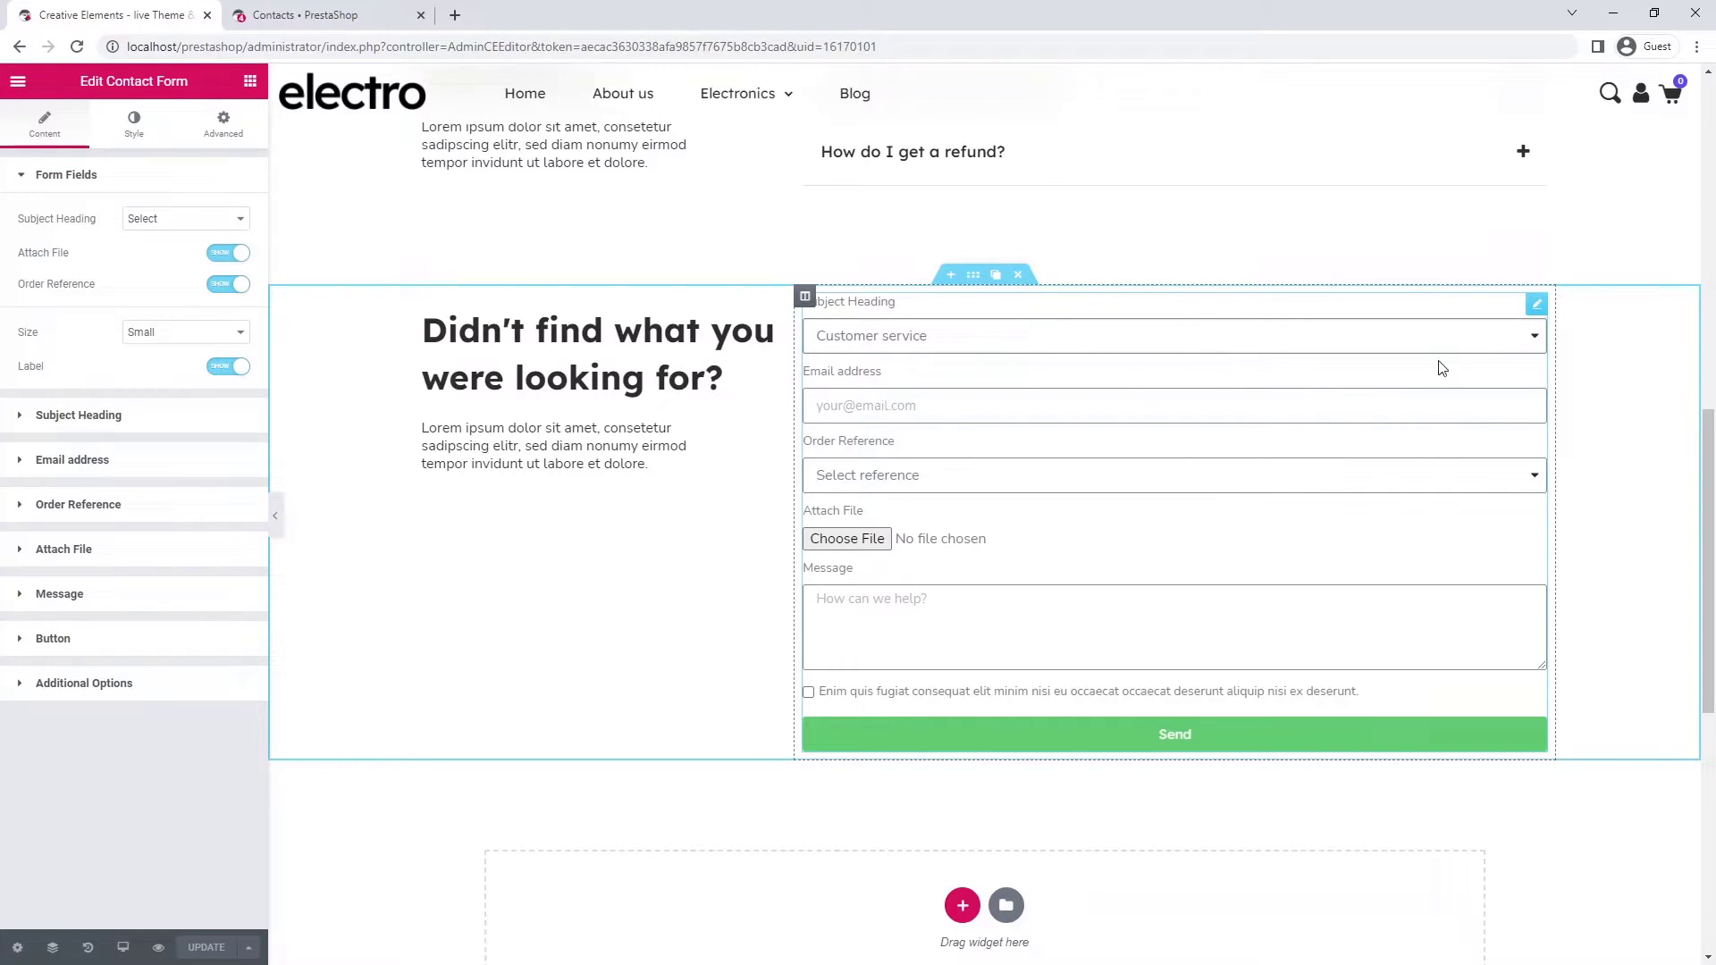
{"action": "left_click", "coordinate": [239, 256]}
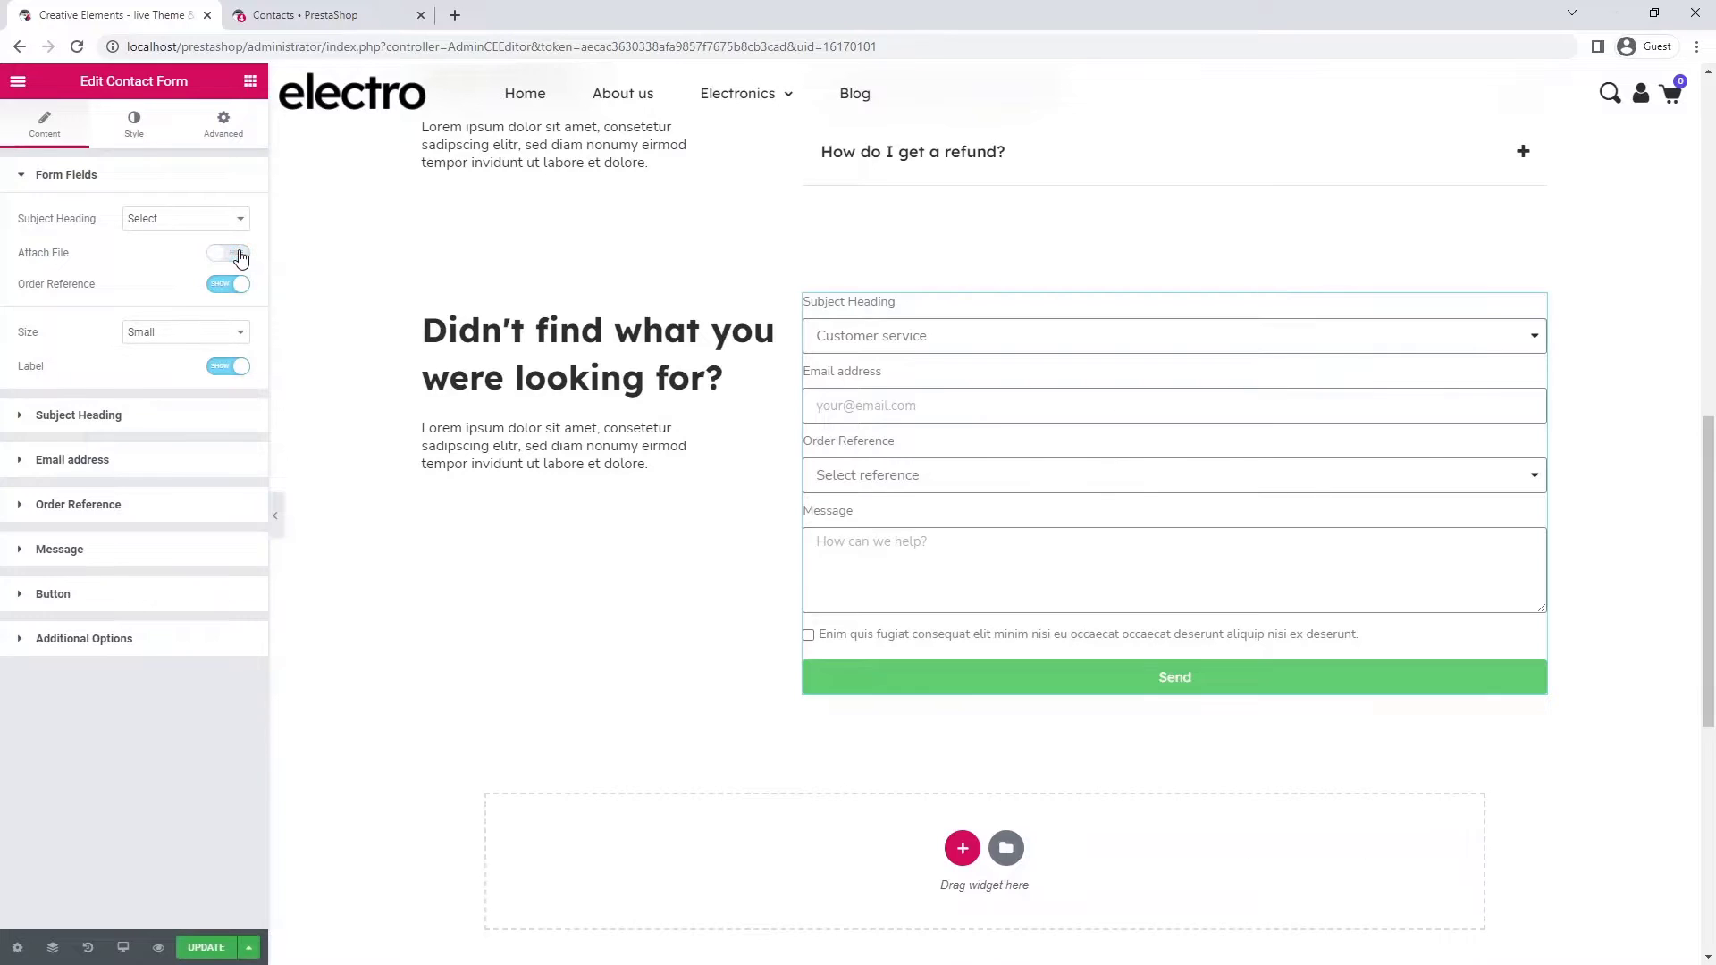
- Set the Subject Heading and Email fields to 50% column width so they sit side by side
{"action": "left_click", "coordinate": [214, 419]}
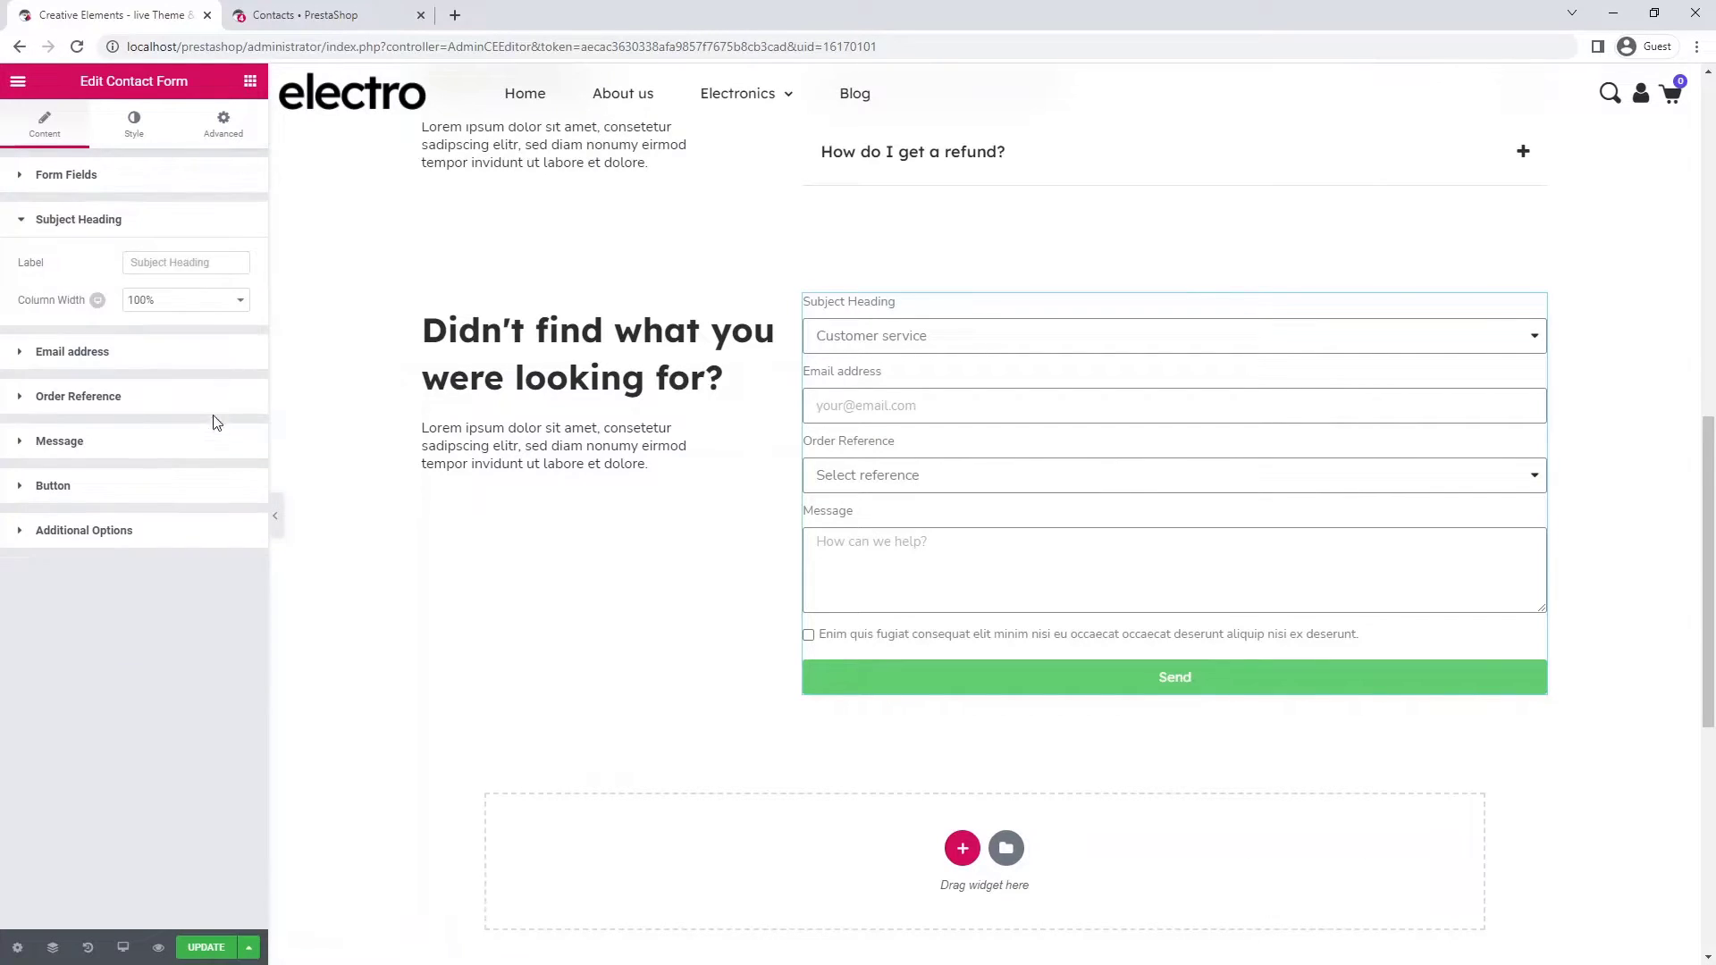
{"action": "left_click", "coordinate": [200, 301]}
{"action": "left_click", "coordinate": [204, 375]}
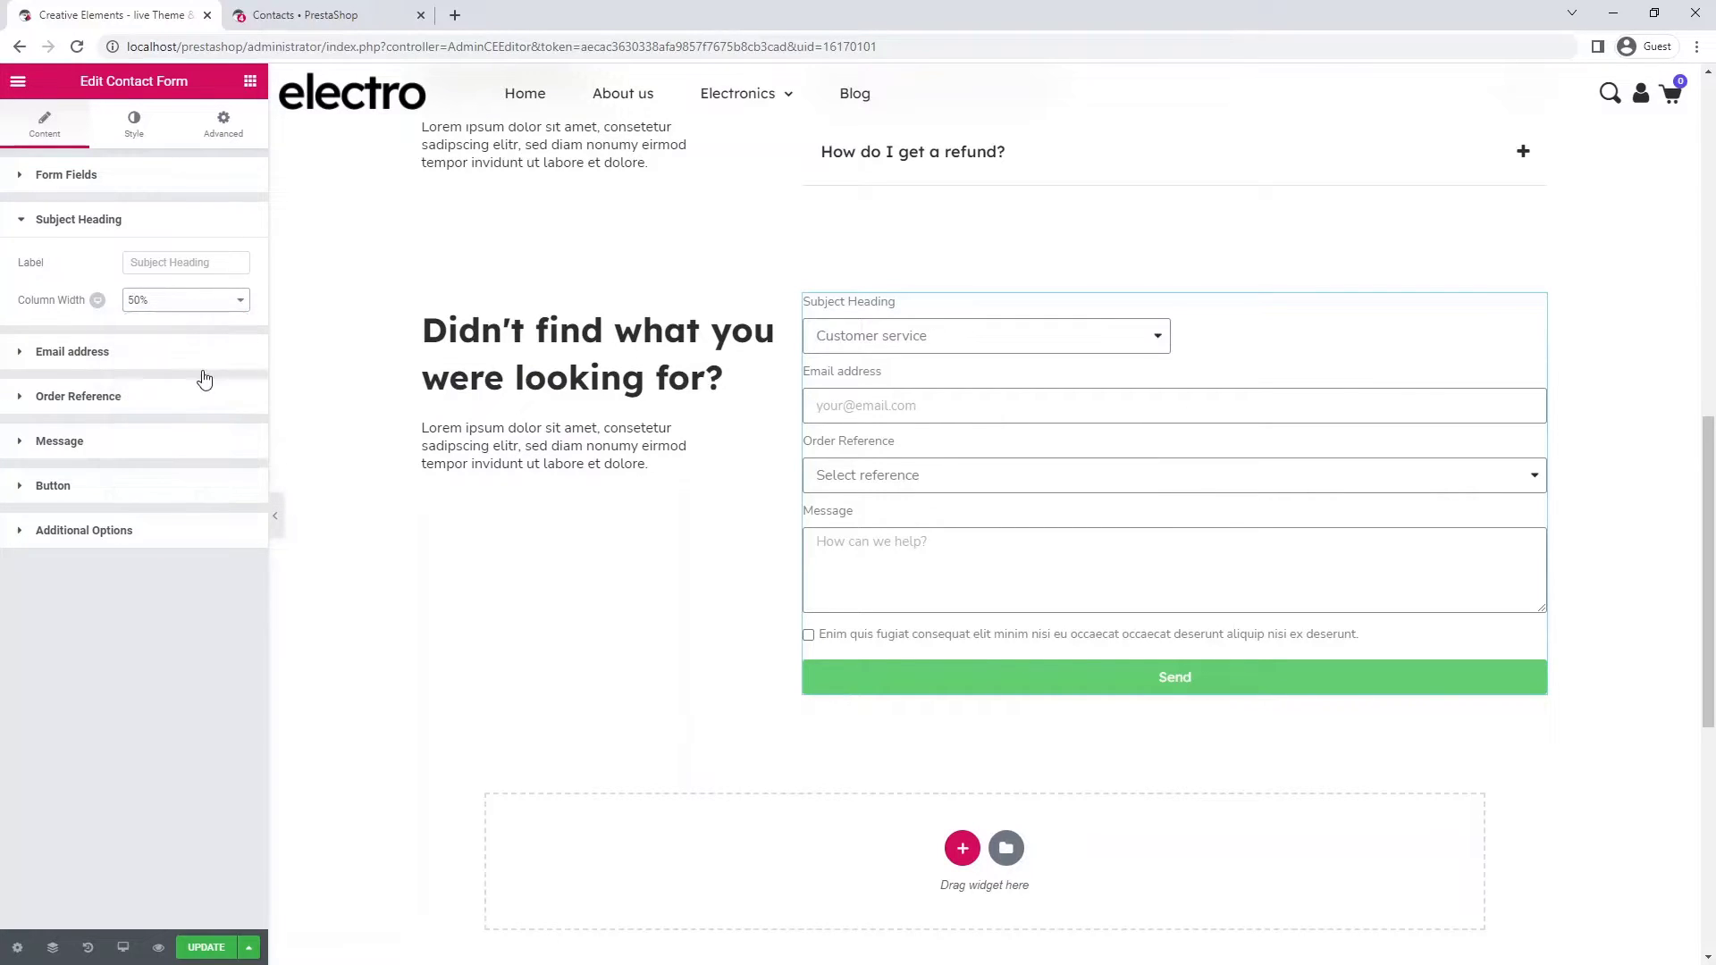
{"action": "left_click", "coordinate": [204, 358]}
{"action": "left_click", "coordinate": [204, 383]}
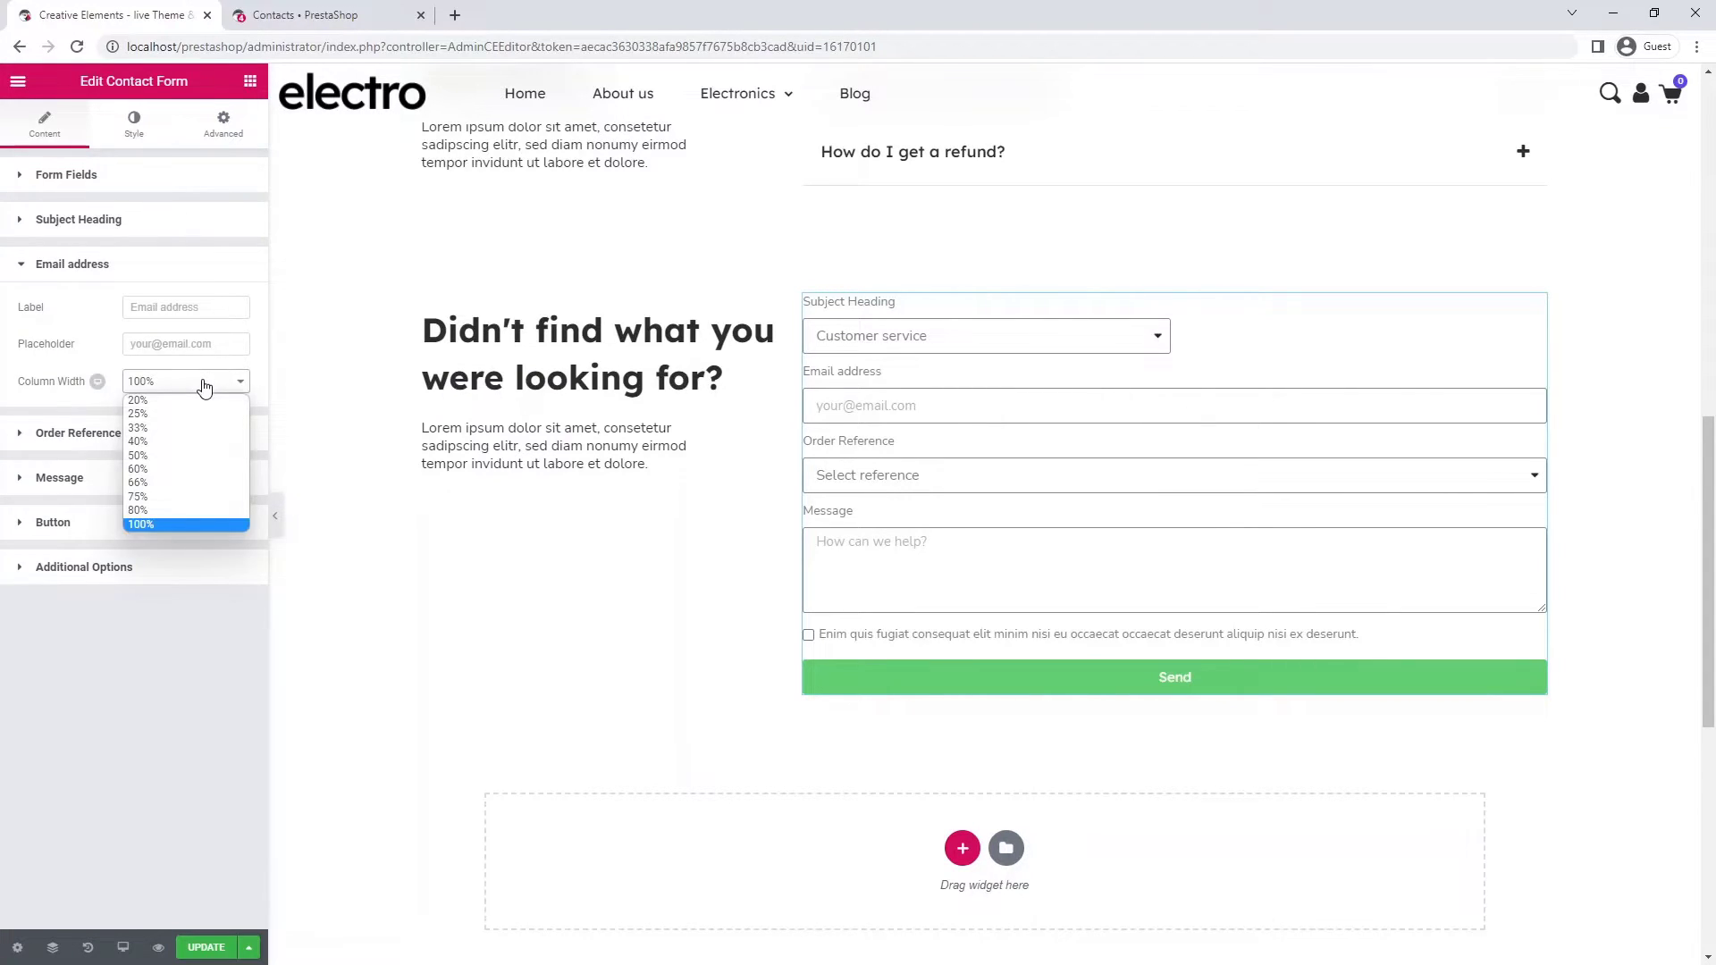
{"action": "left_click", "coordinate": [202, 453]}
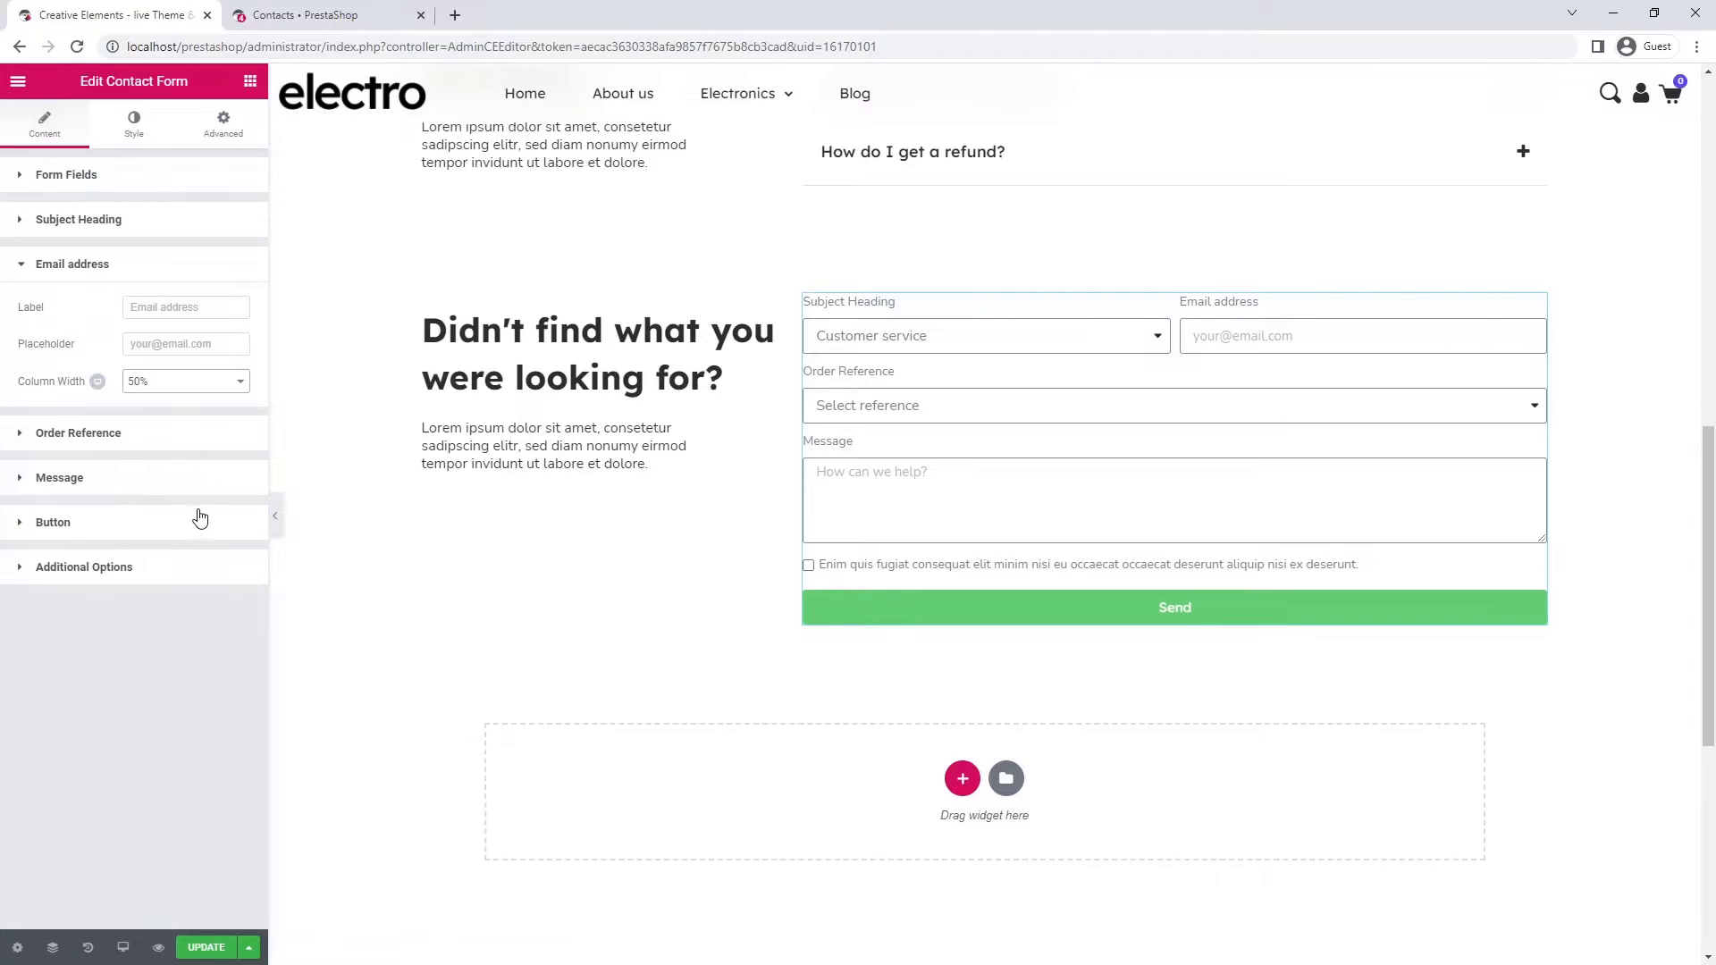
- Make the Send button medium size and left-aligned
{"action": "left_click", "coordinate": [199, 522]}
{"action": "left_click", "coordinate": [198, 479]}
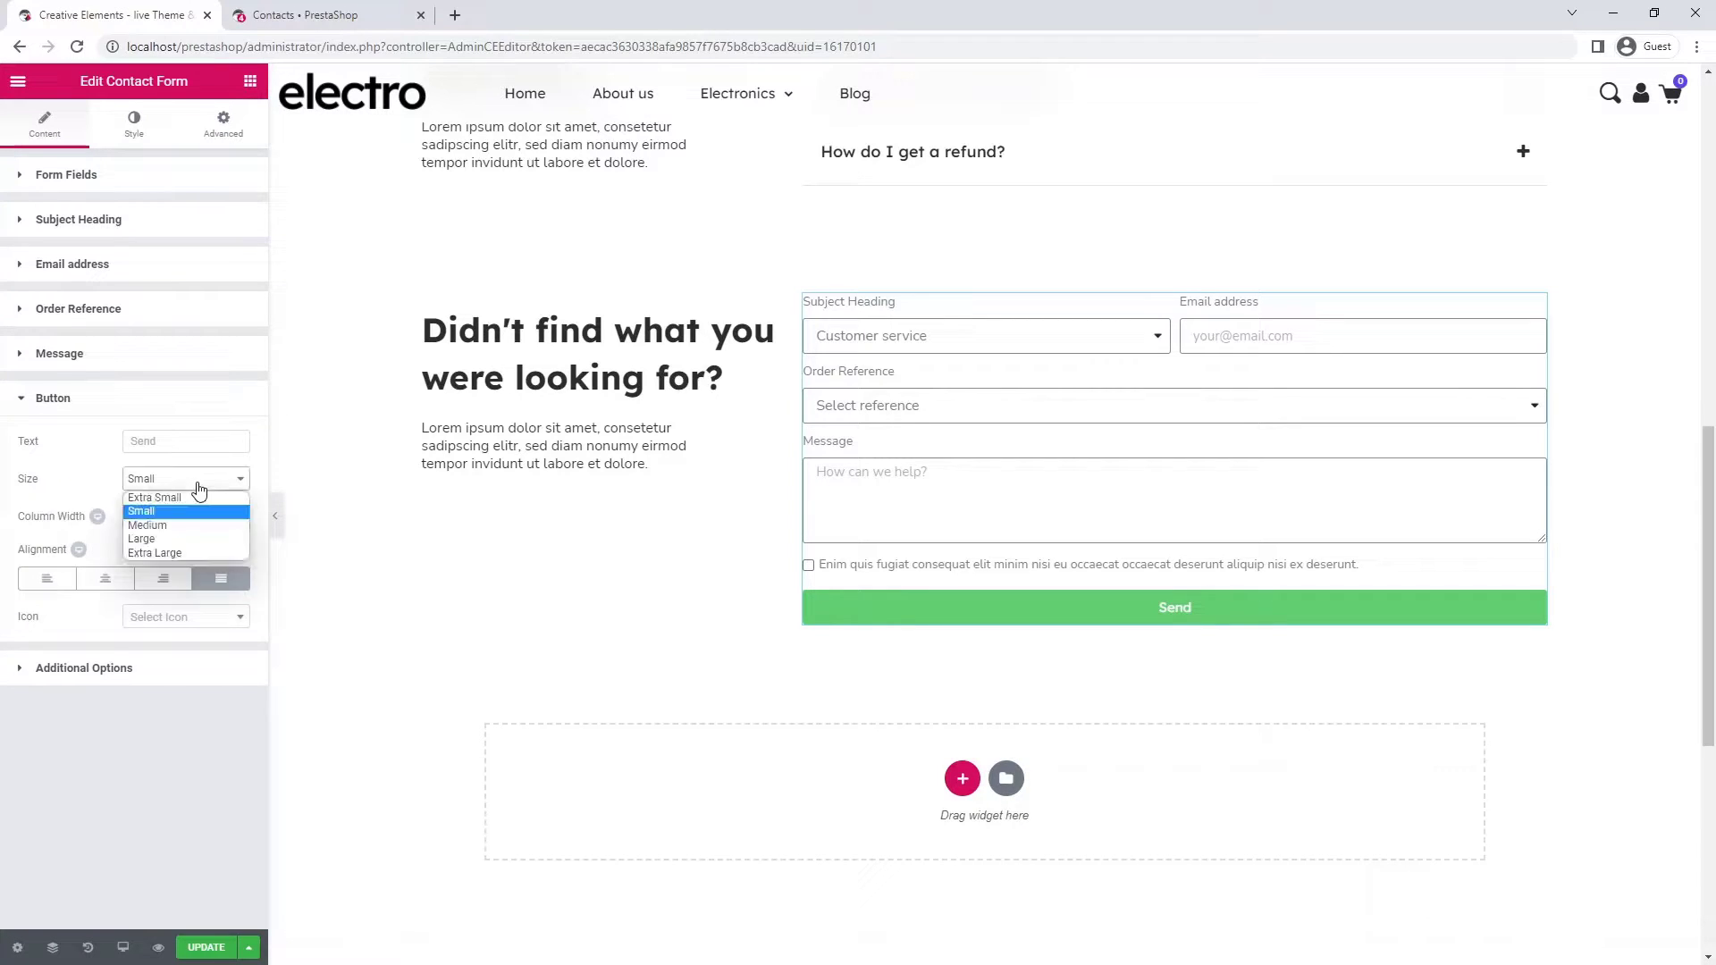
{"action": "left_click", "coordinate": [194, 526]}
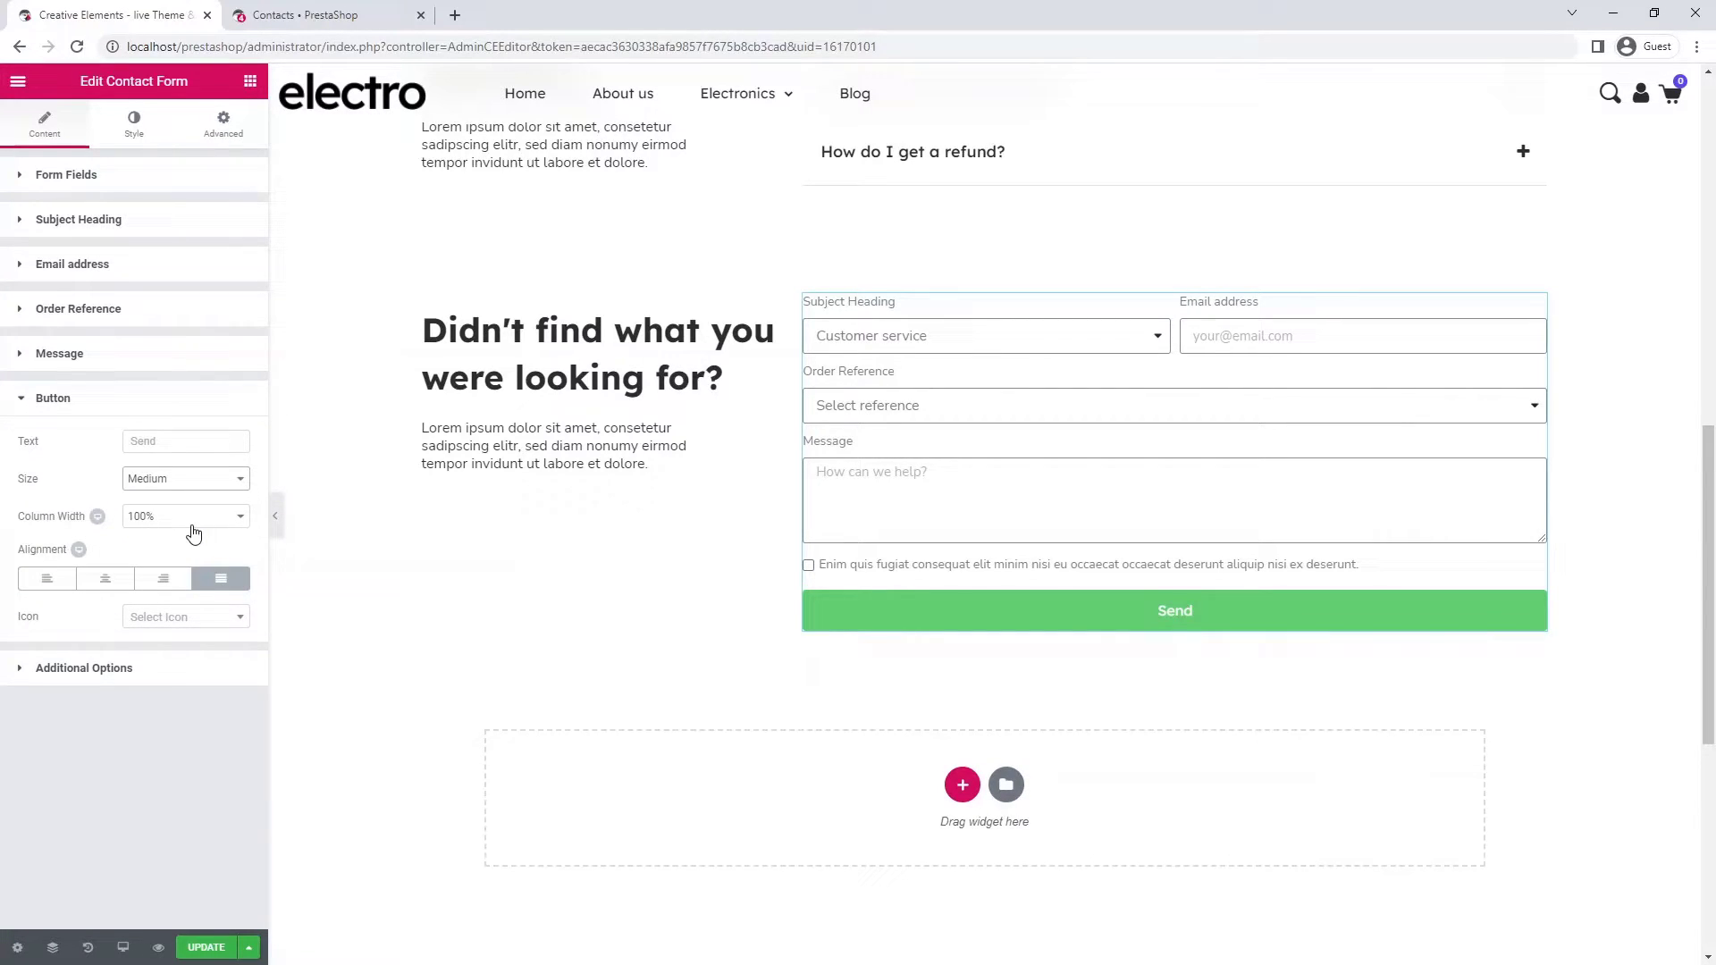
{"action": "left_click", "coordinate": [47, 579]}
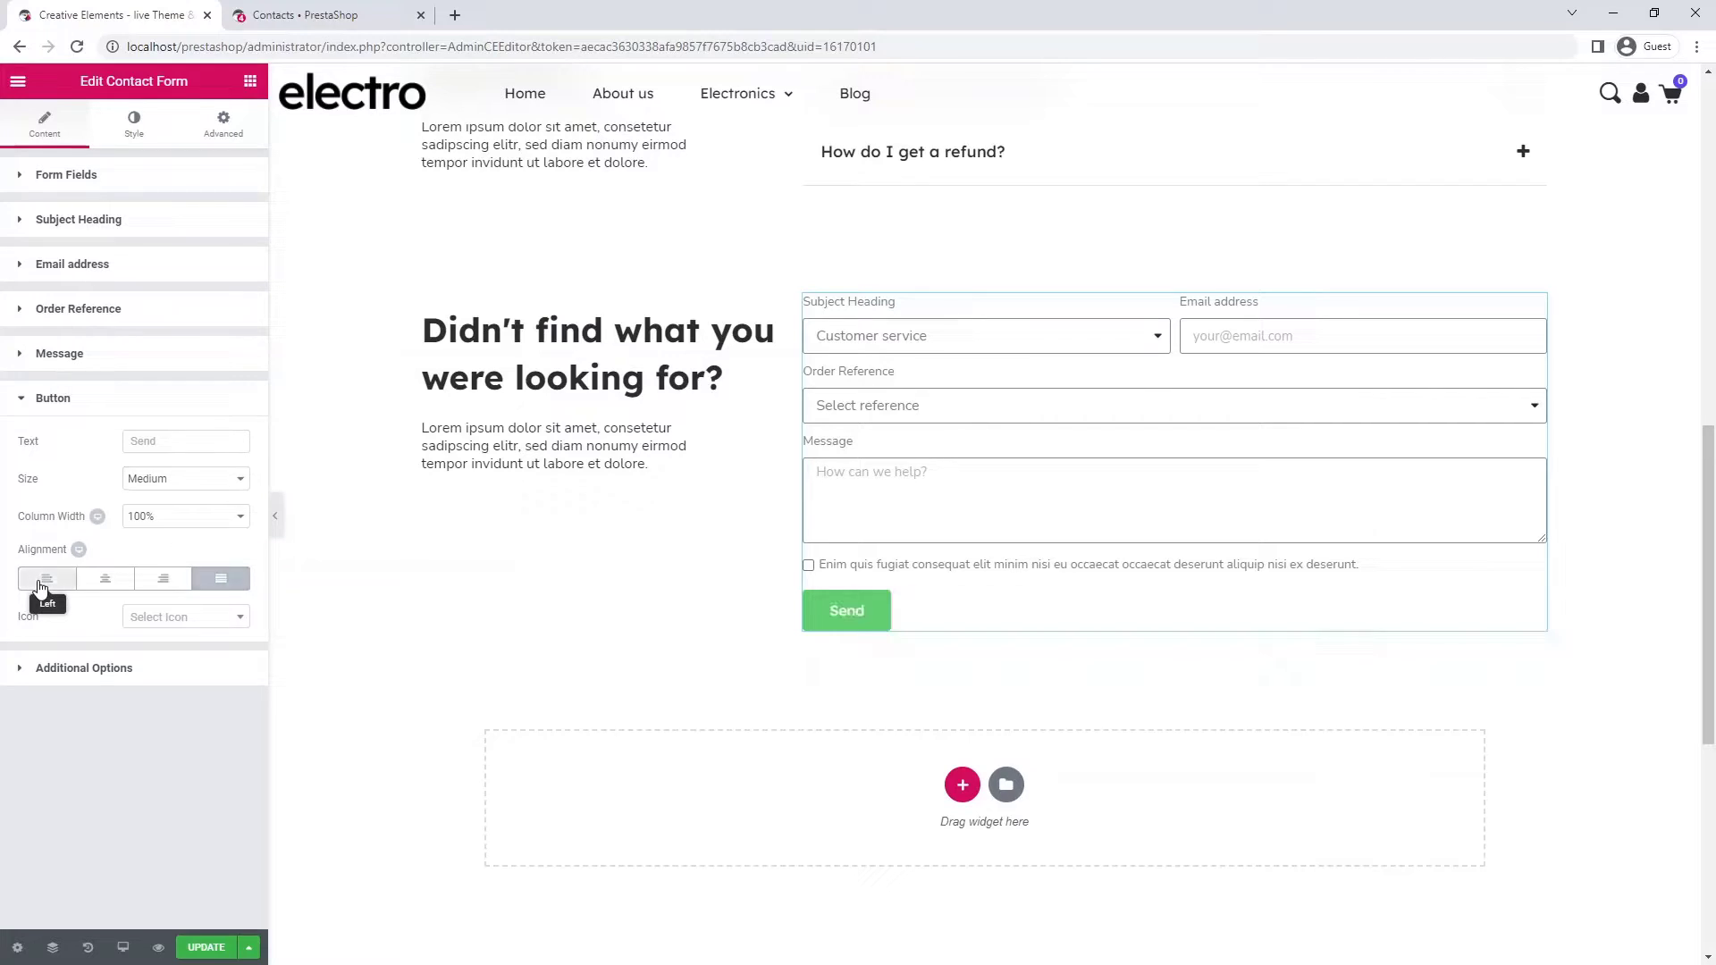
- Add an angle-right icon after the Send button text with icon spacing 10
{"action": "left_click", "coordinate": [173, 618]}
{"action": "type", "text": "angle"}
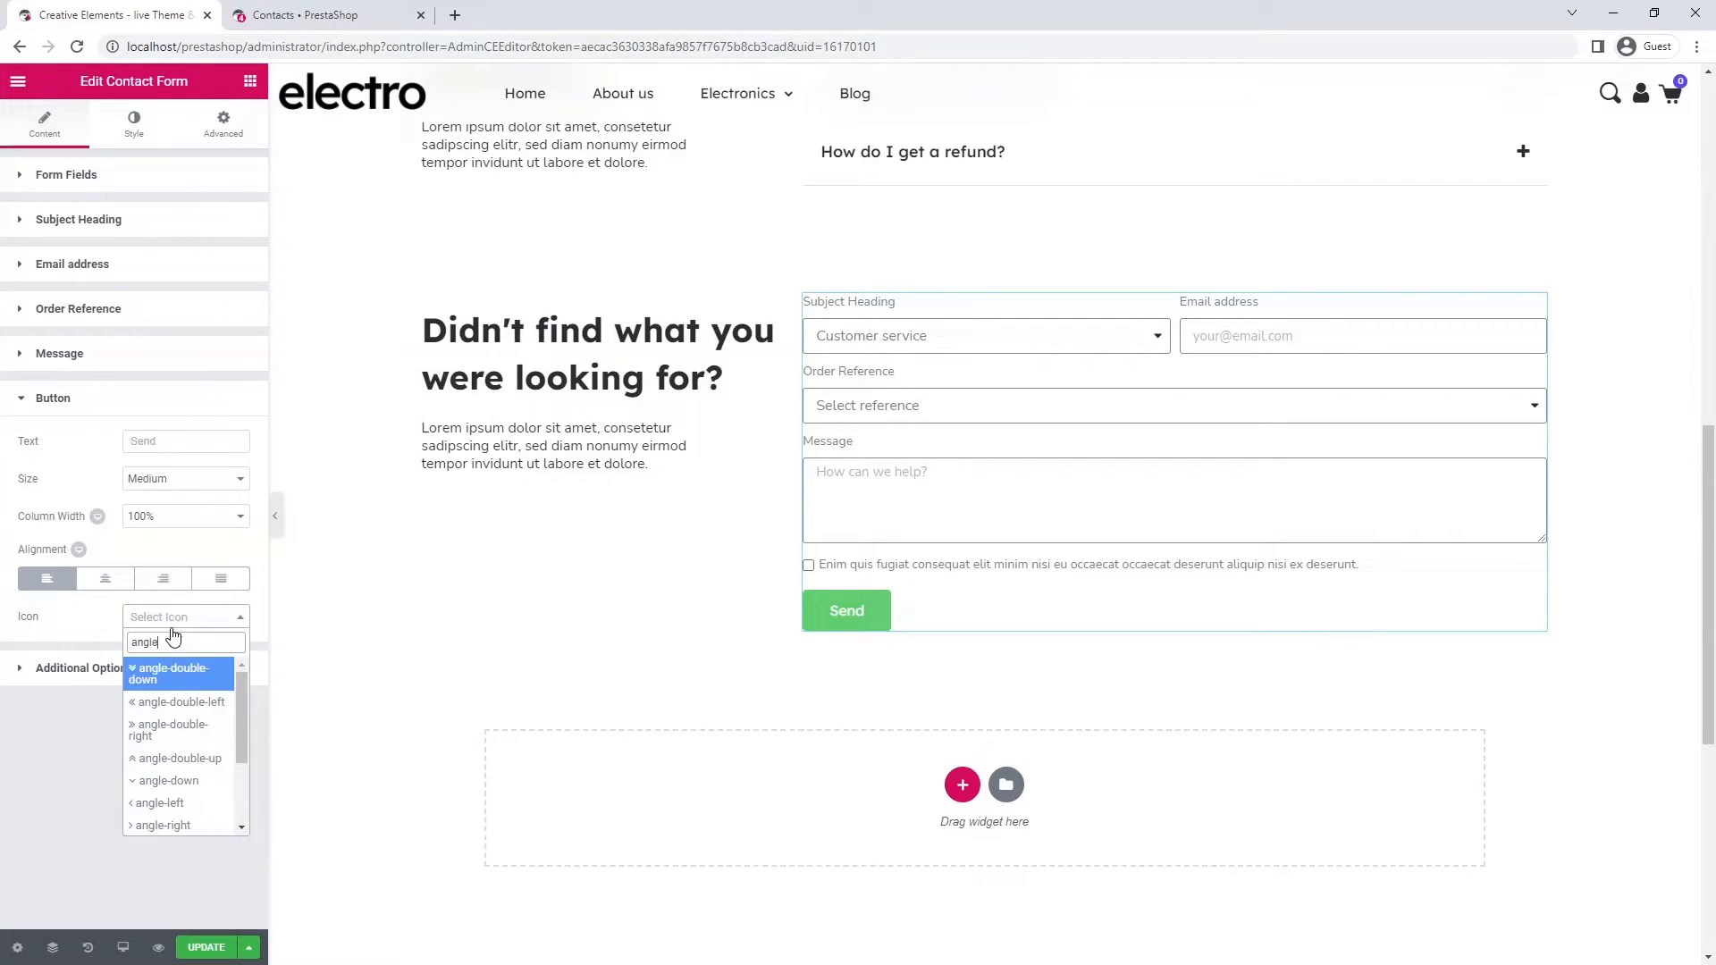
{"action": "left_click", "coordinate": [178, 824]}
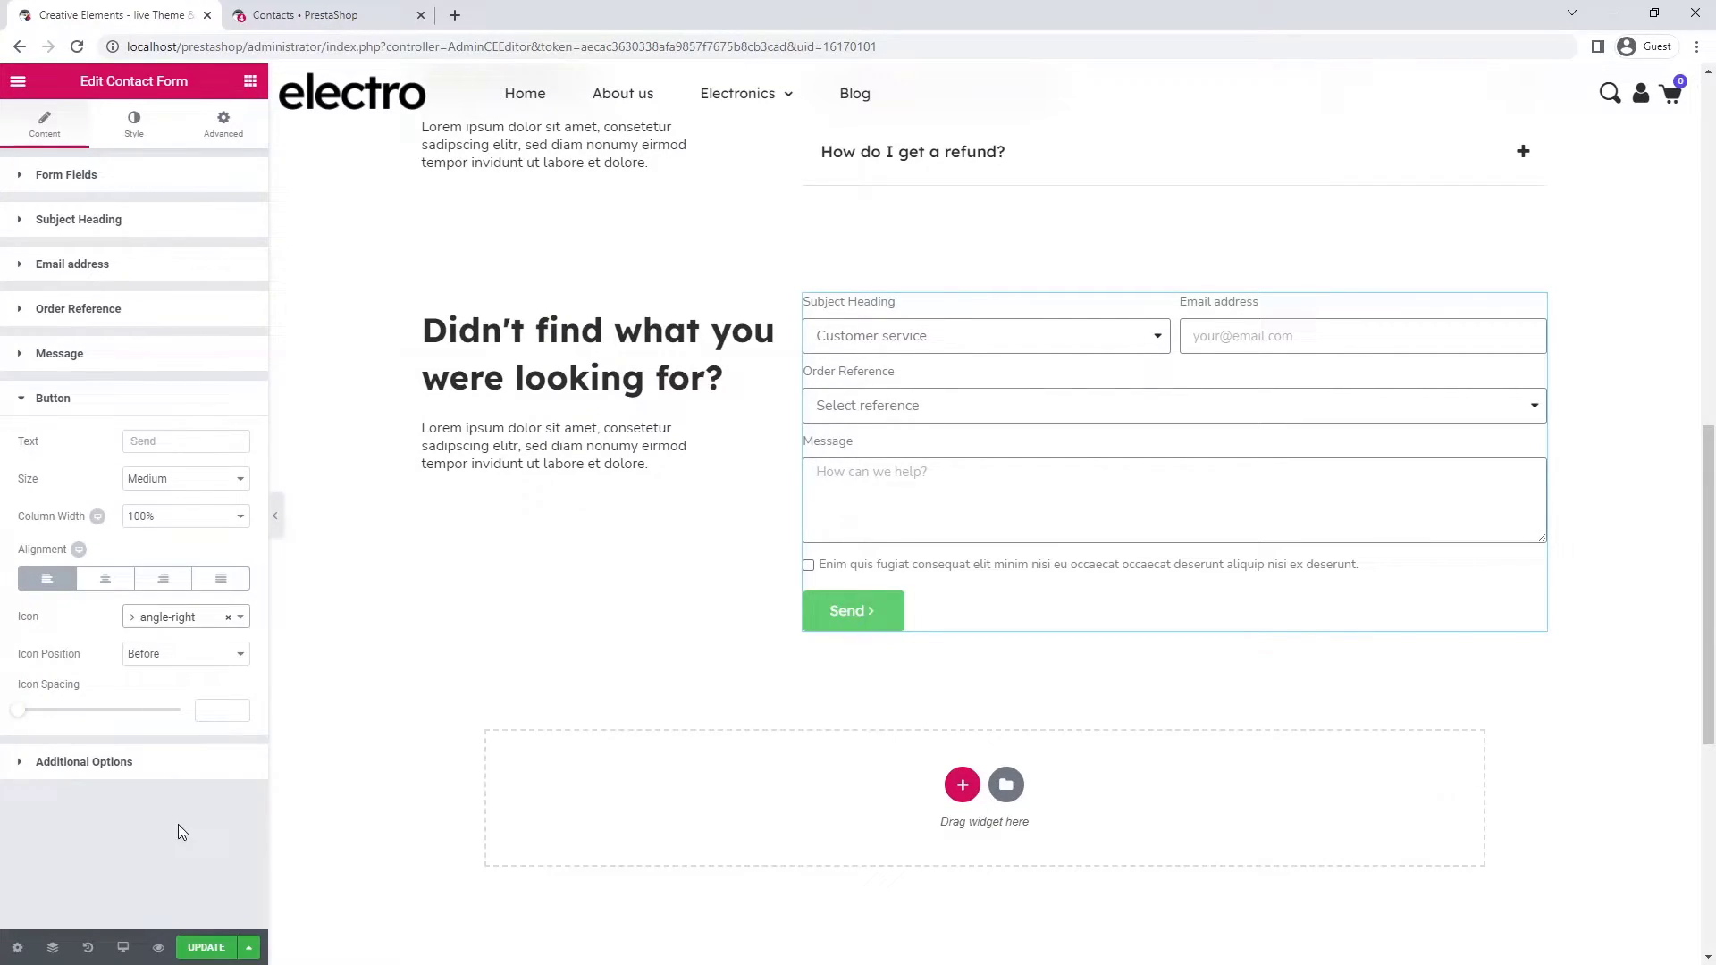
{"action": "left_click", "coordinate": [185, 653]}
{"action": "left_click", "coordinate": [180, 683]}
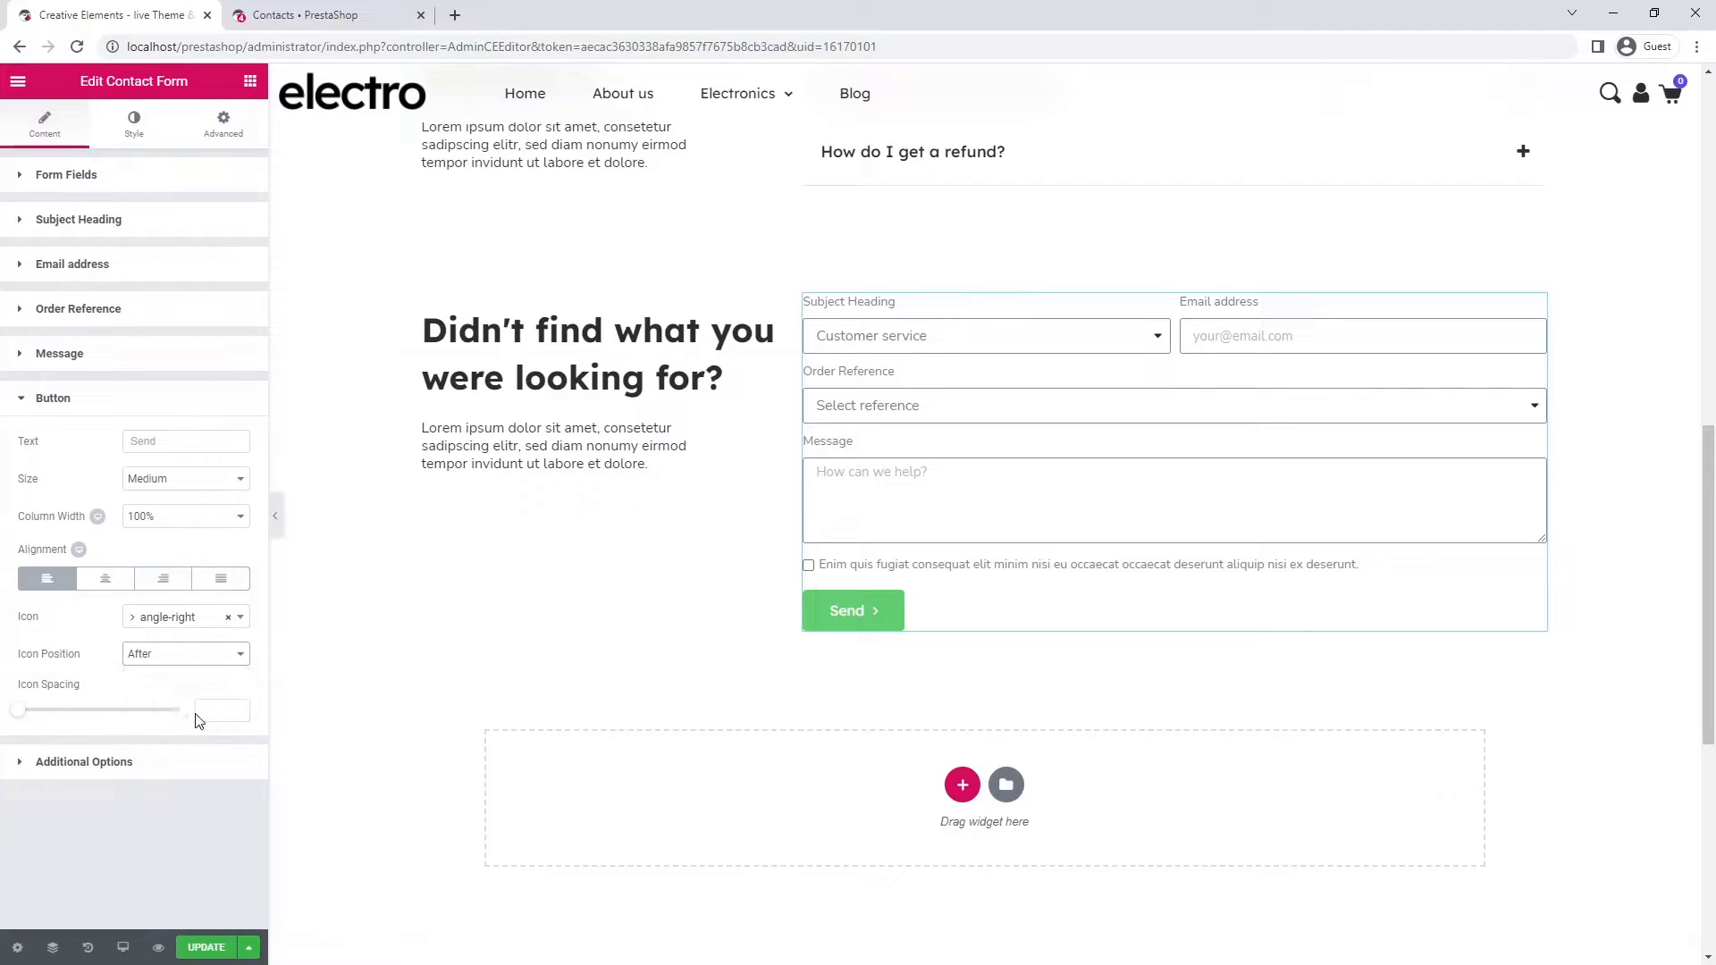
{"action": "left_click", "coordinate": [210, 713]}
{"action": "type", "text": "10"}
{"action": "left_click", "coordinate": [121, 760]}
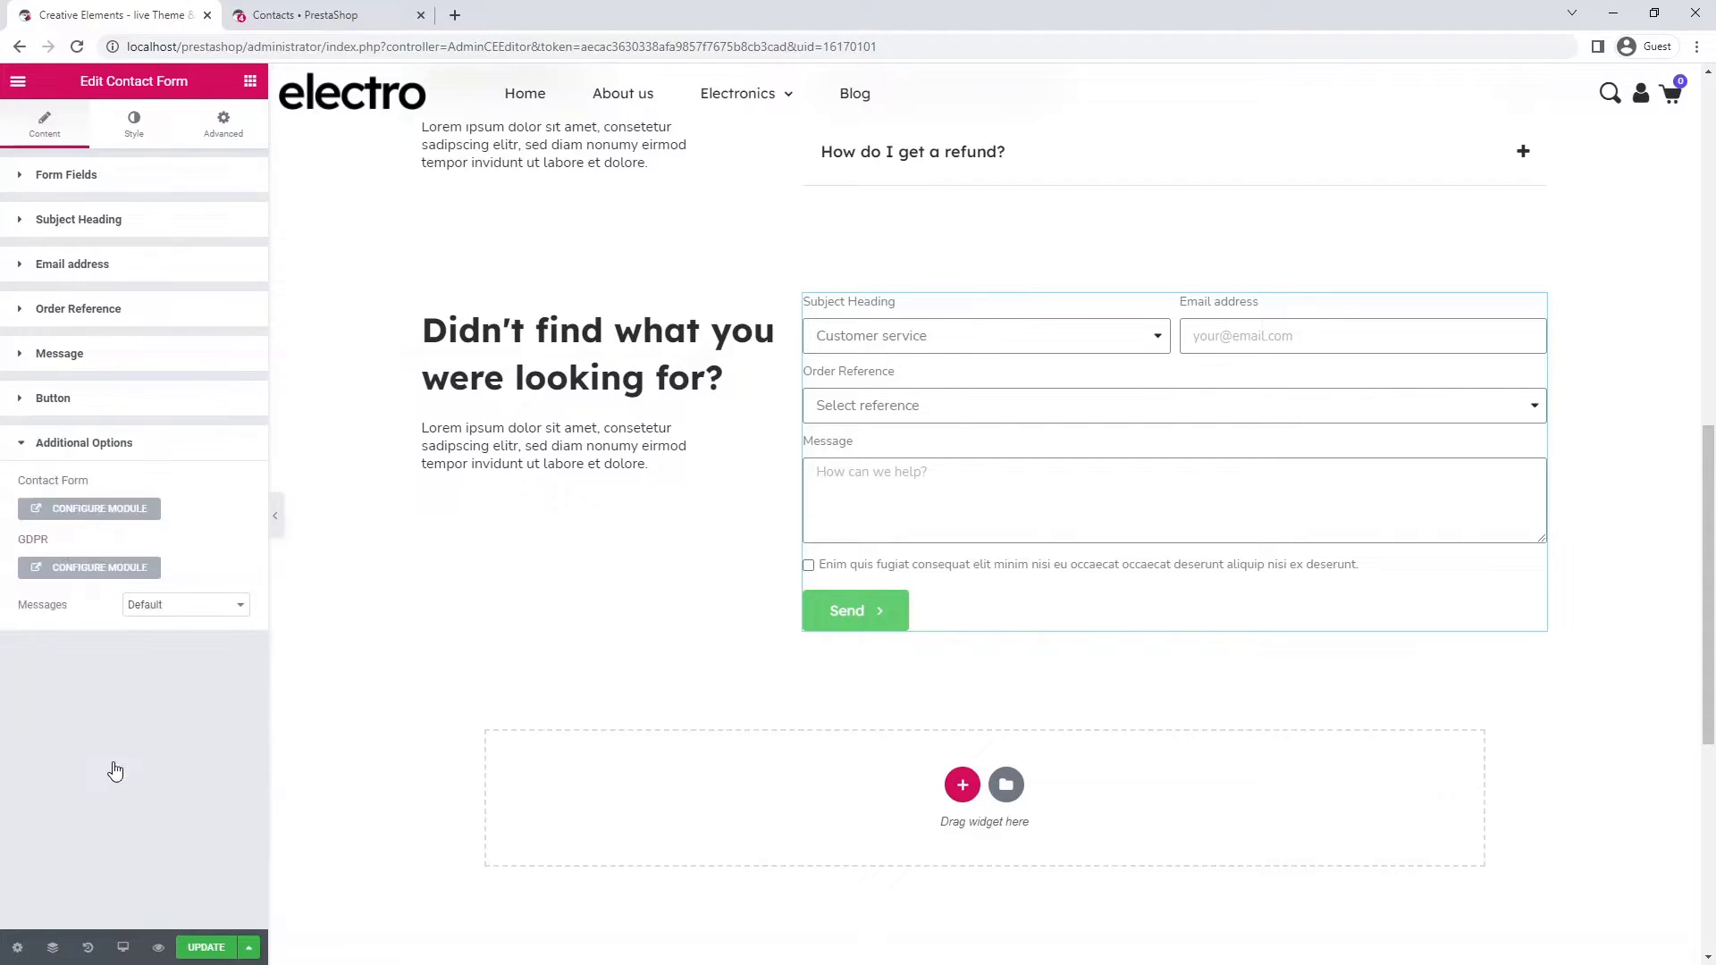
- Change the GDPR contact form consent message to 'I agree to the terms and conditions and the privacy policy.' and save
{"action": "left_click", "coordinate": [100, 567]}
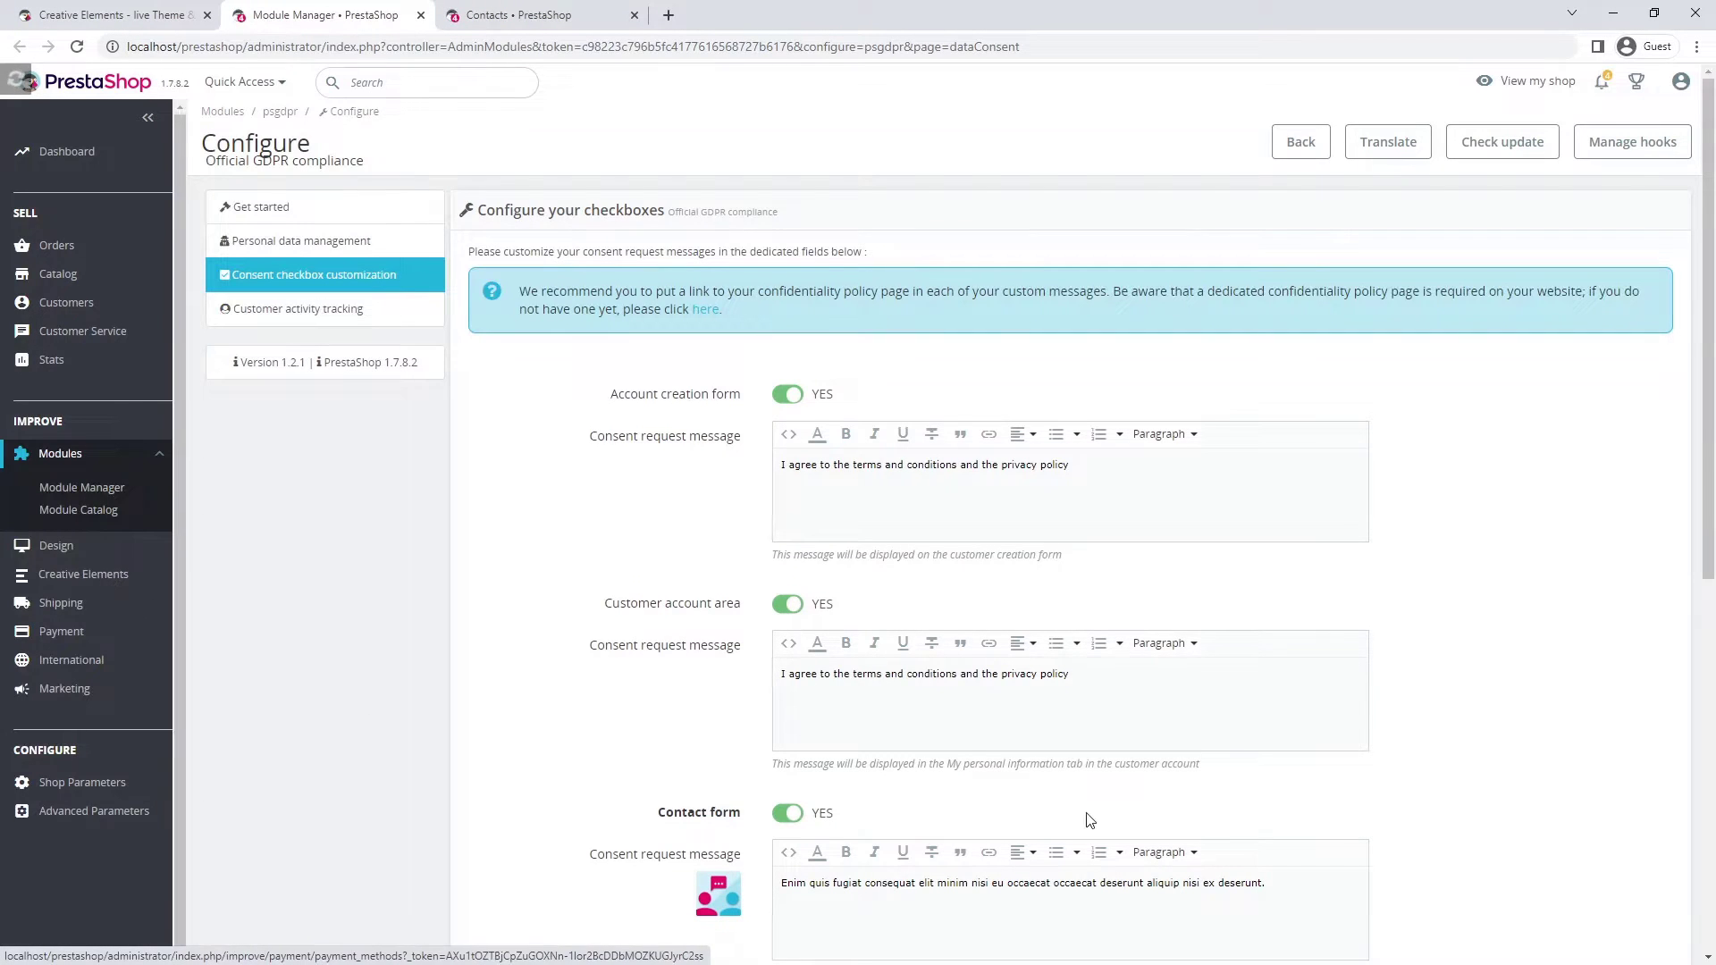
{"action": "scroll", "coordinate": [1513, 582], "scroll_direction": "down", "scroll_amount": 4}
{"action": "scroll", "coordinate": [1517, 582], "scroll_direction": "down", "scroll_amount": 4}
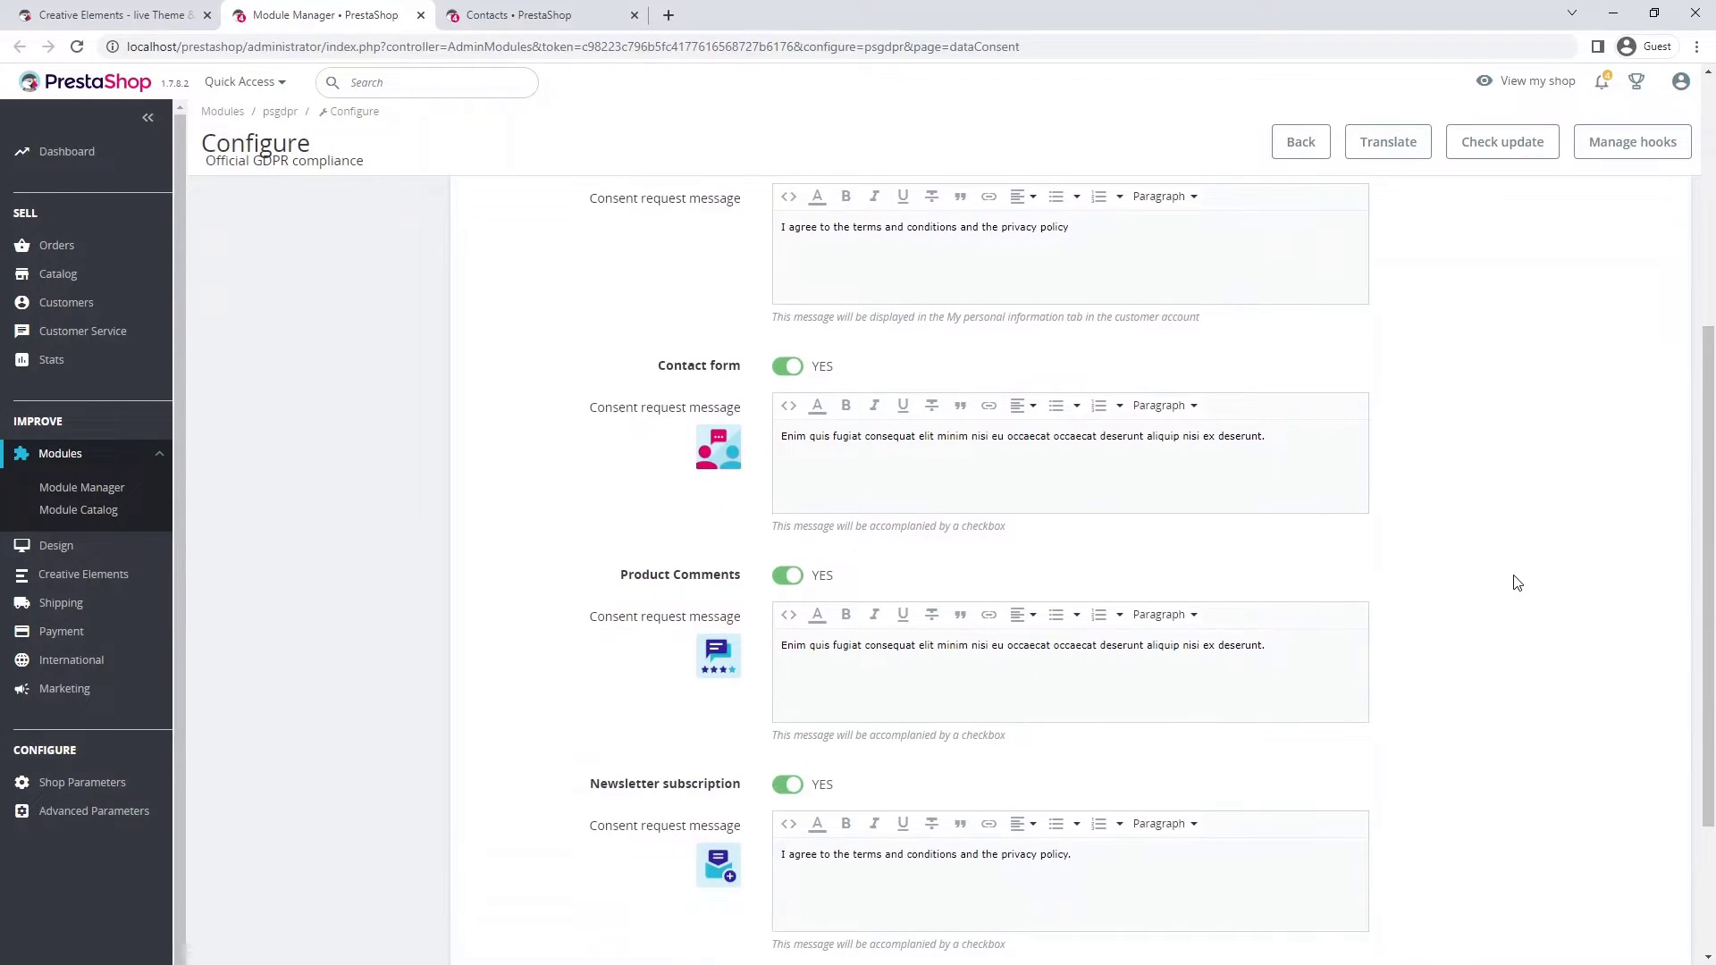
{"action": "scroll", "coordinate": [1516, 582], "scroll_direction": "up", "scroll_amount": 2}
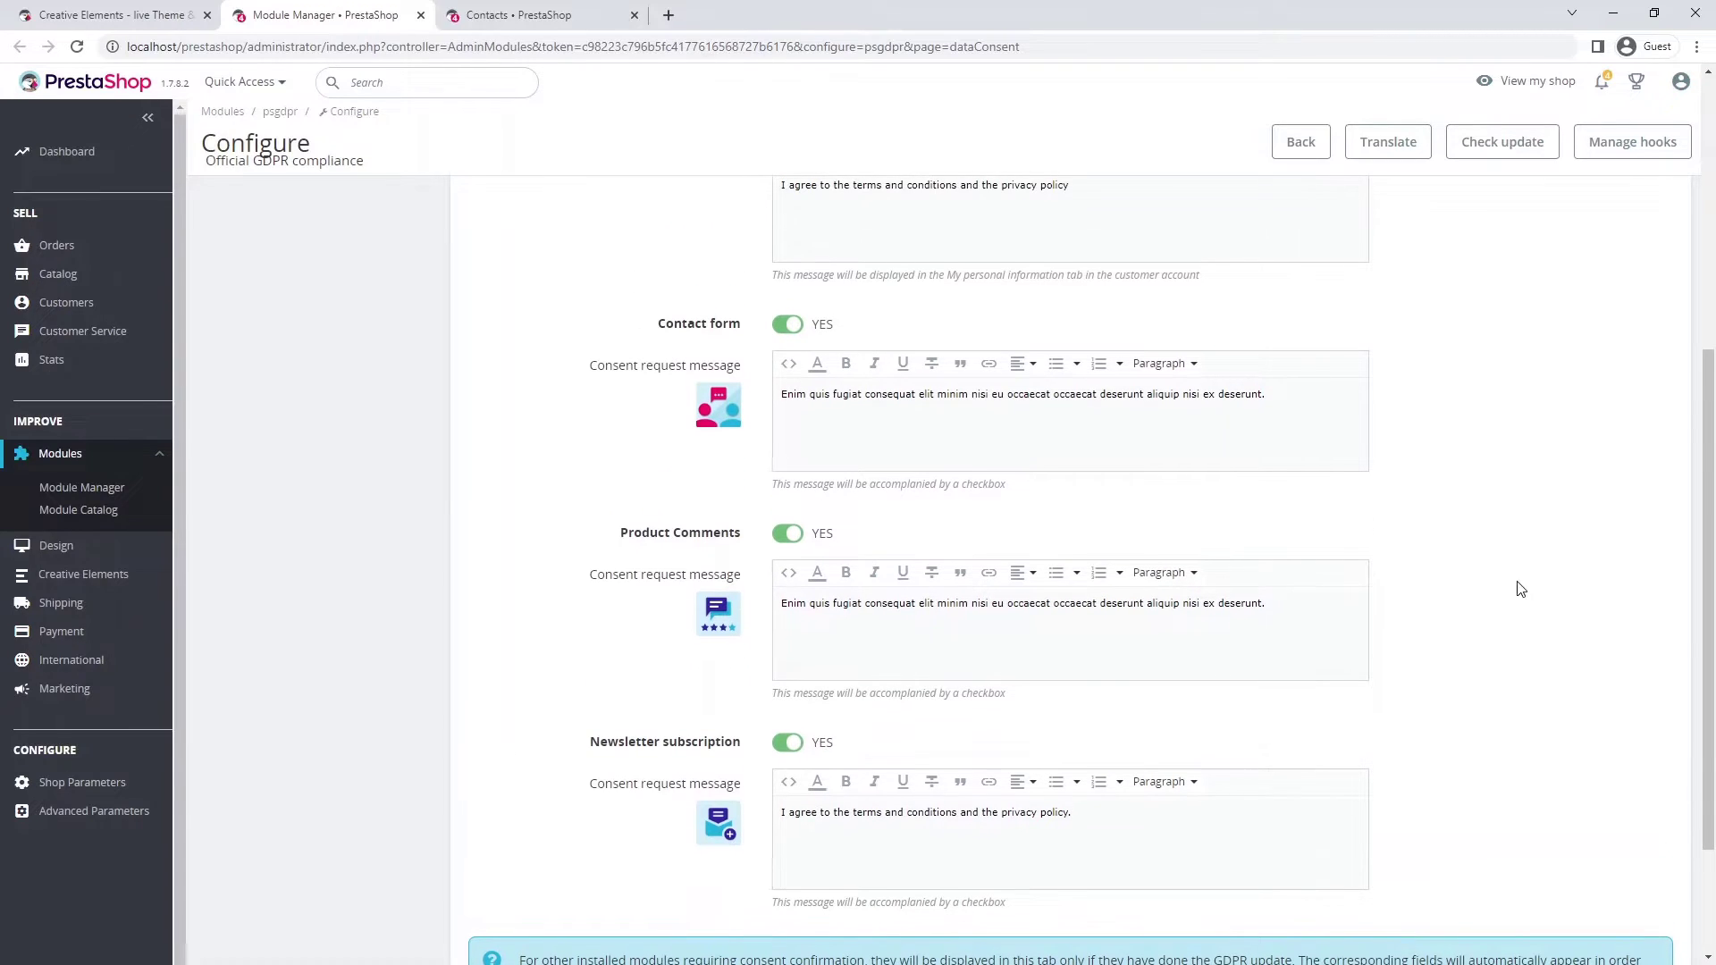
{"action": "left_click_drag", "start_coordinate": [1103, 811], "coordinate": [749, 823]}
{"action": "key", "text": "ctrl+c"}
{"action": "left_click", "coordinate": [1276, 397]}
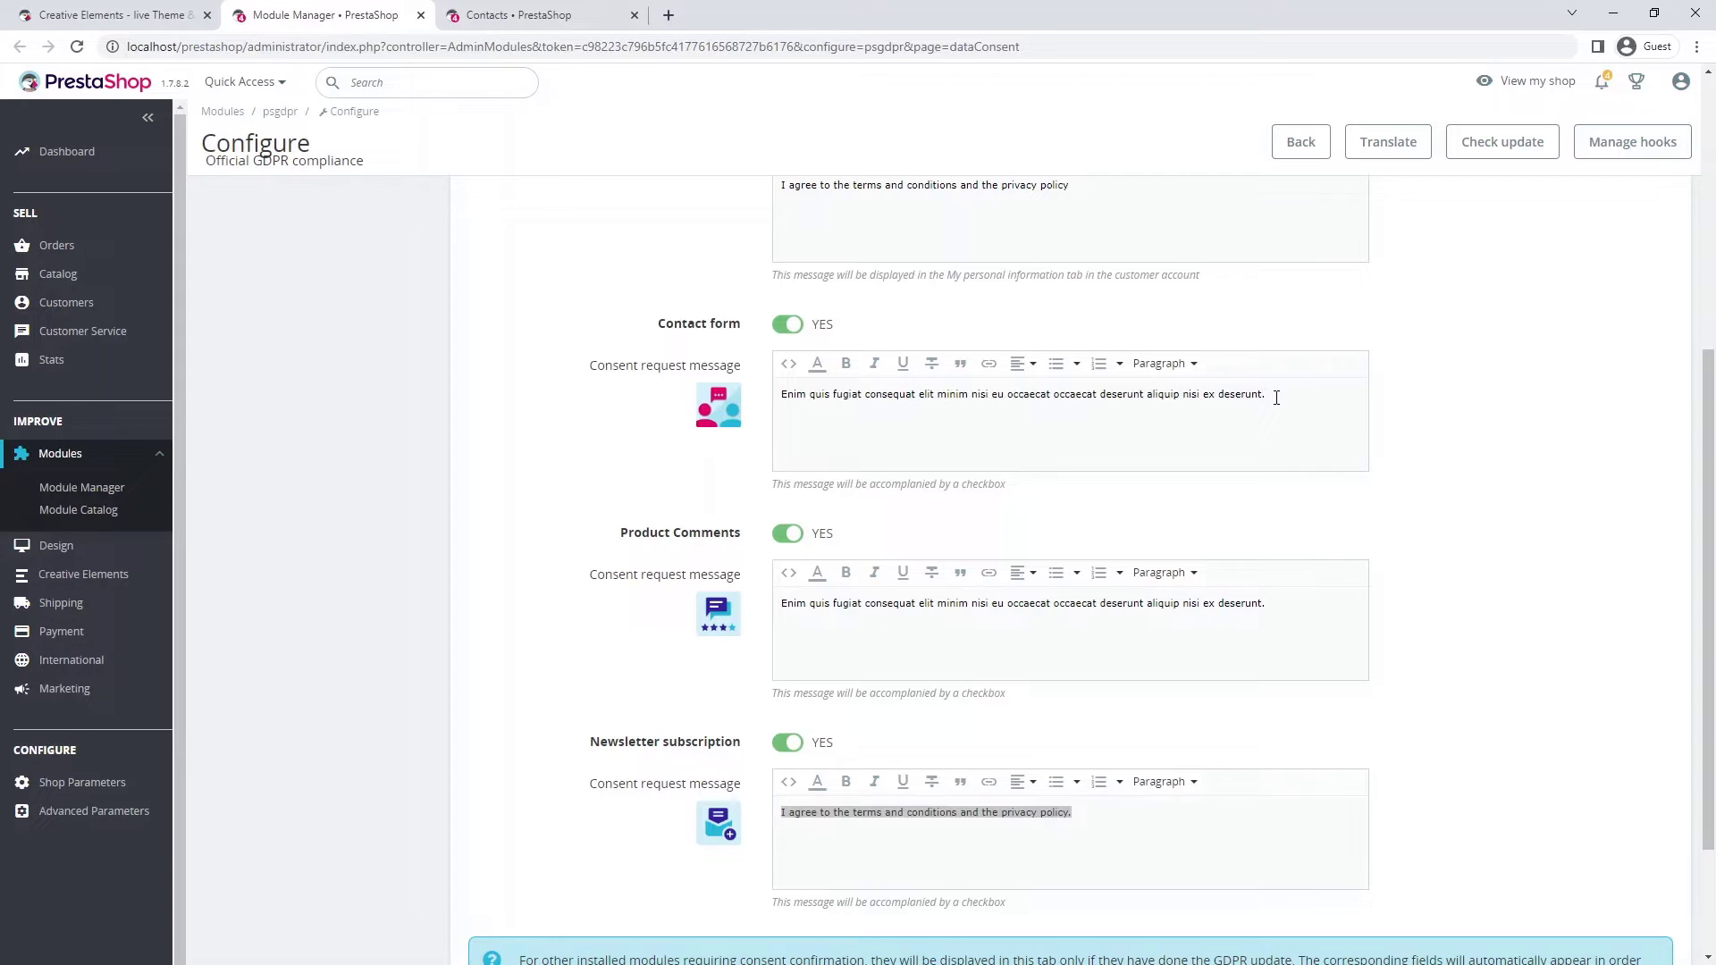
{"action": "key", "text": "ctrl+a"}
{"action": "key", "text": "ctrl+v"}
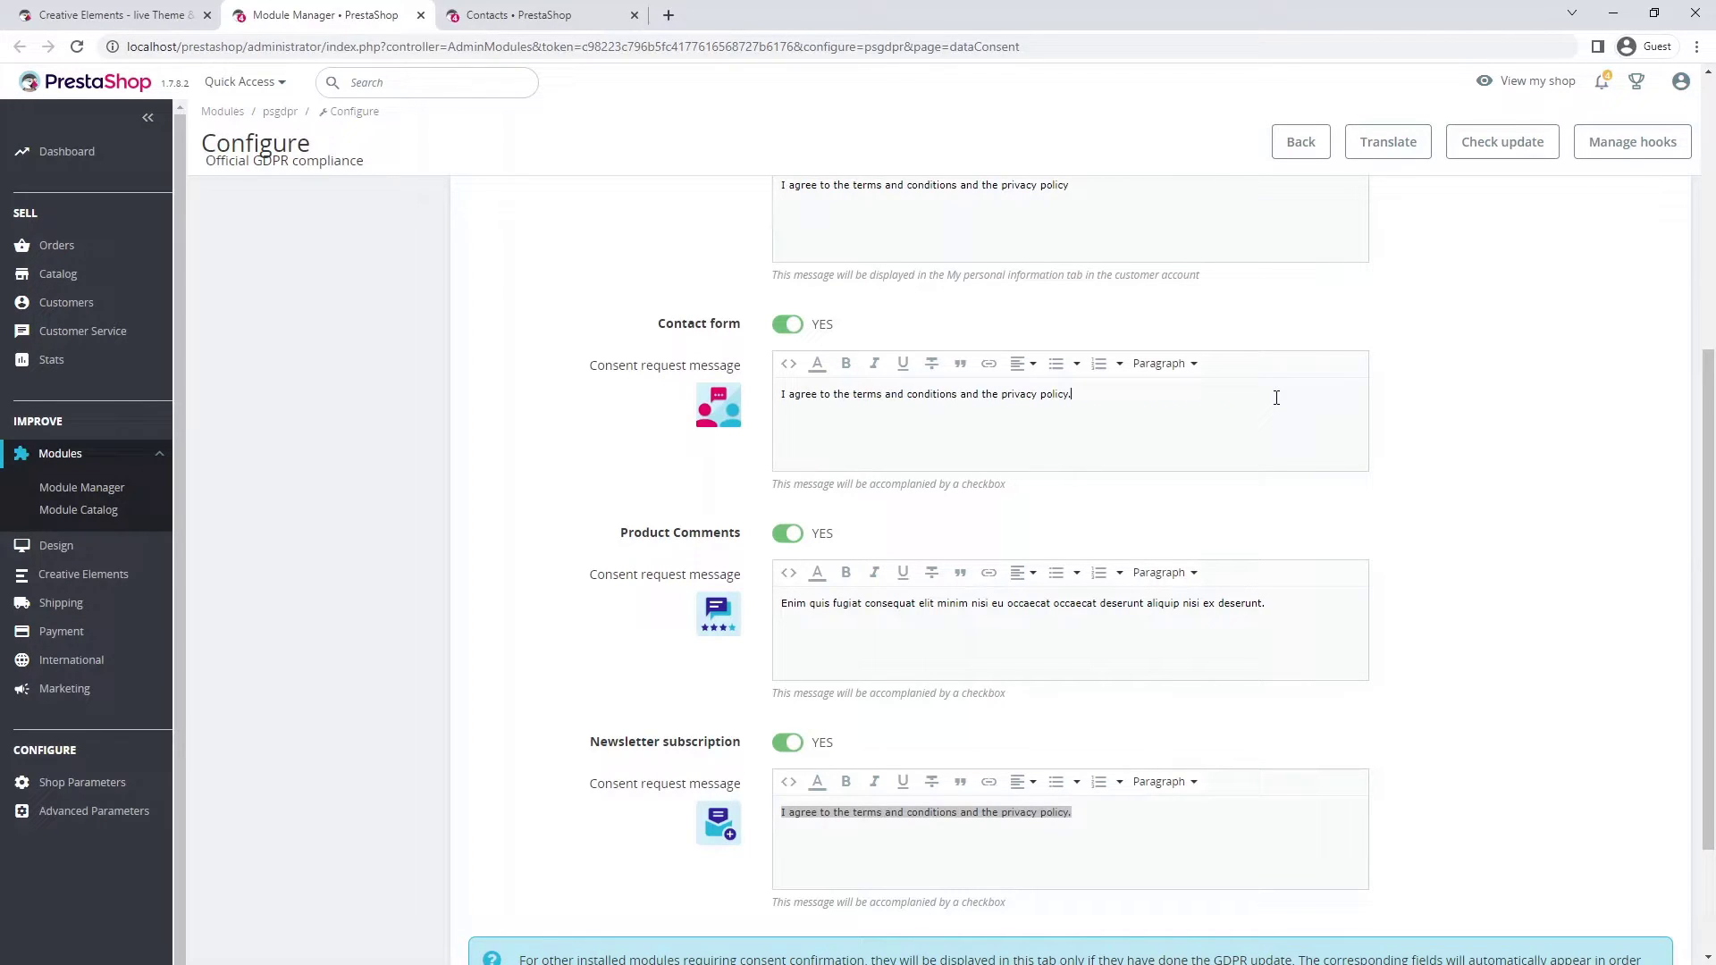
{"action": "scroll", "coordinate": [1466, 460], "scroll_direction": "down", "scroll_amount": 2}
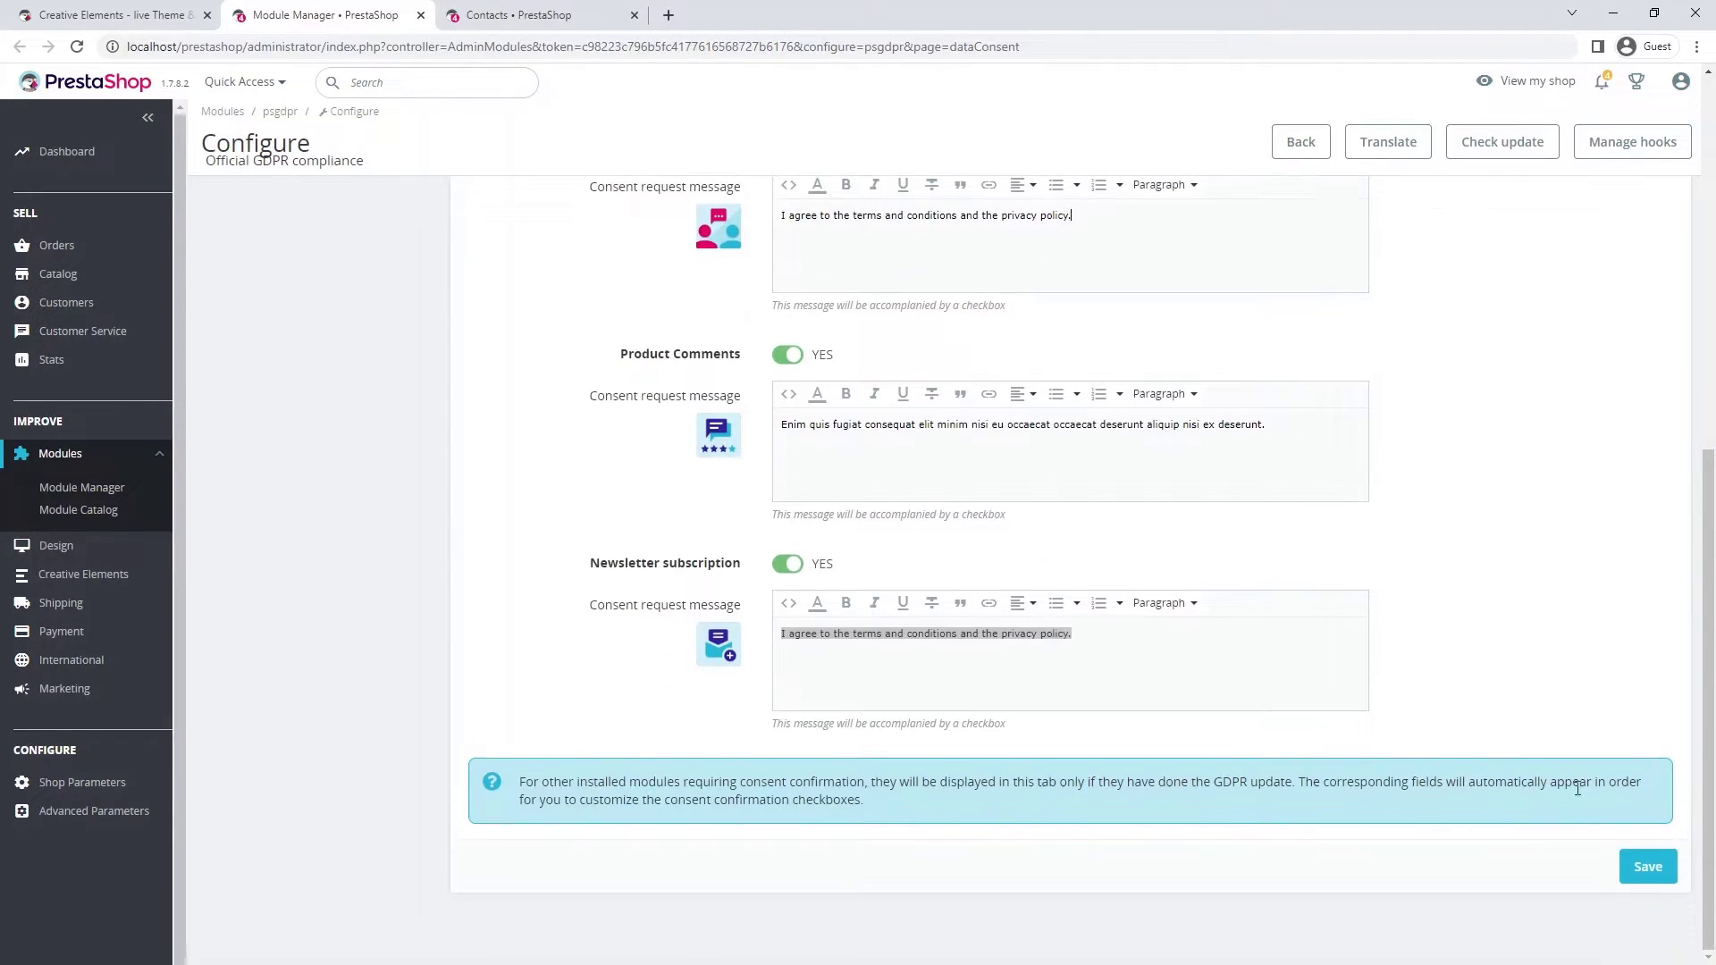
{"action": "left_click", "coordinate": [1647, 867]}
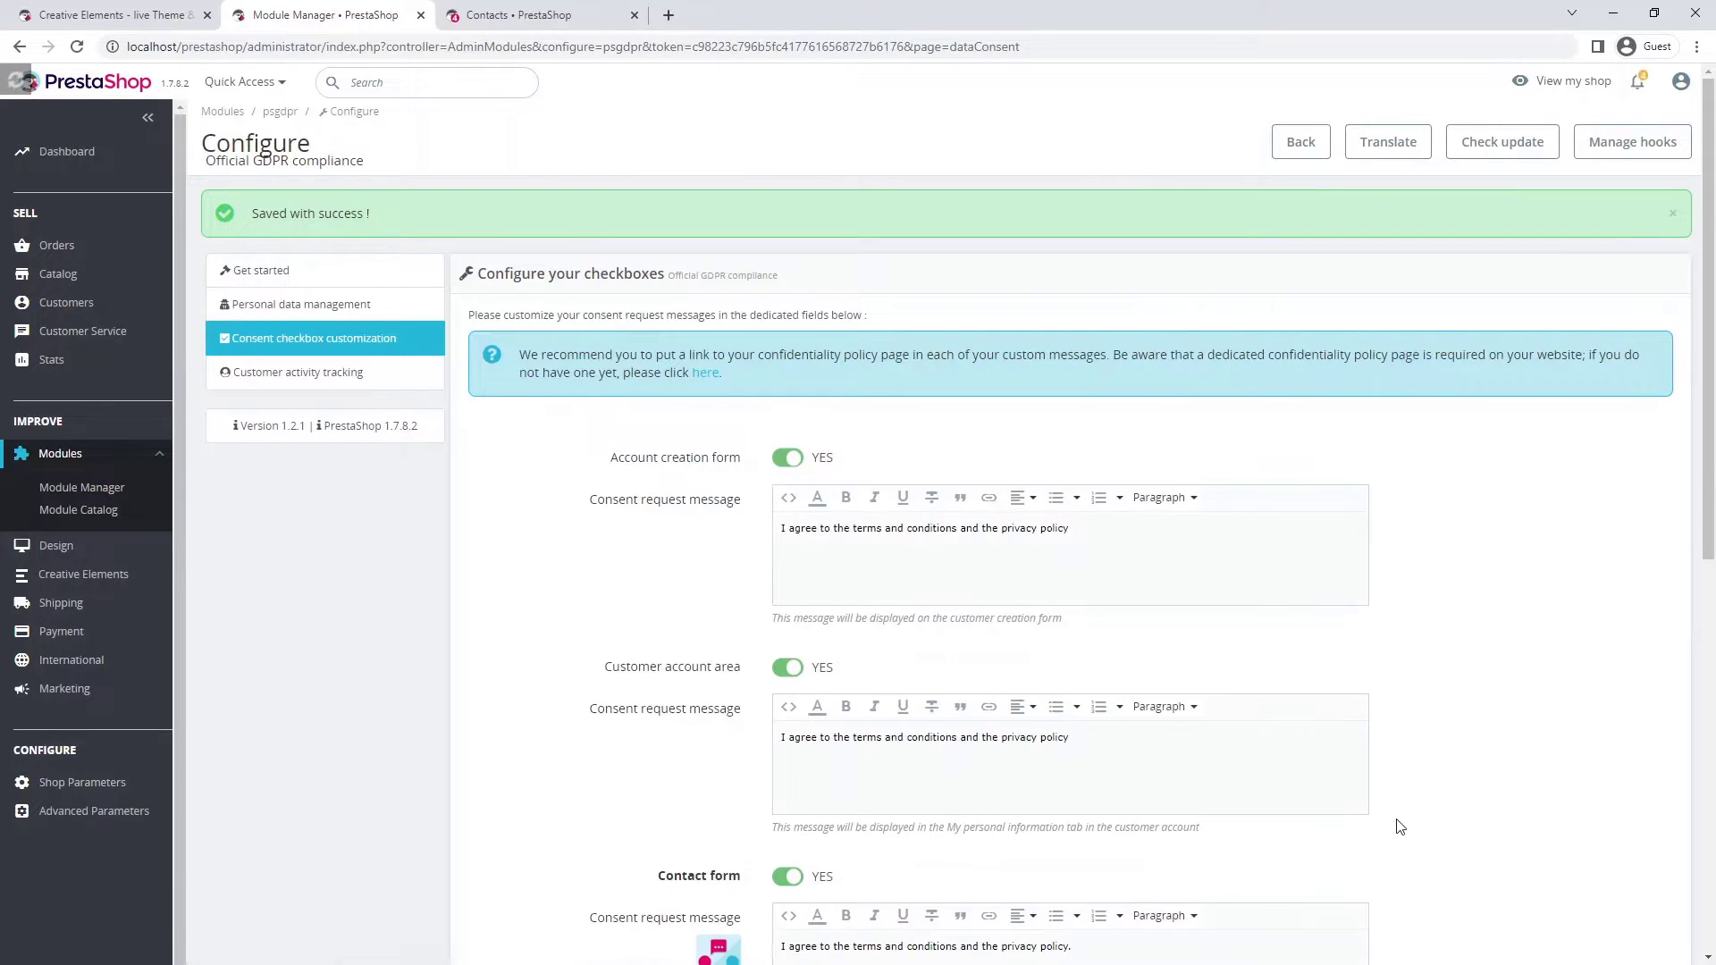
- Update and reload the Contact Us page, then edit the contact form widget showing the new consent text
{"action": "left_click", "coordinate": [164, 16]}
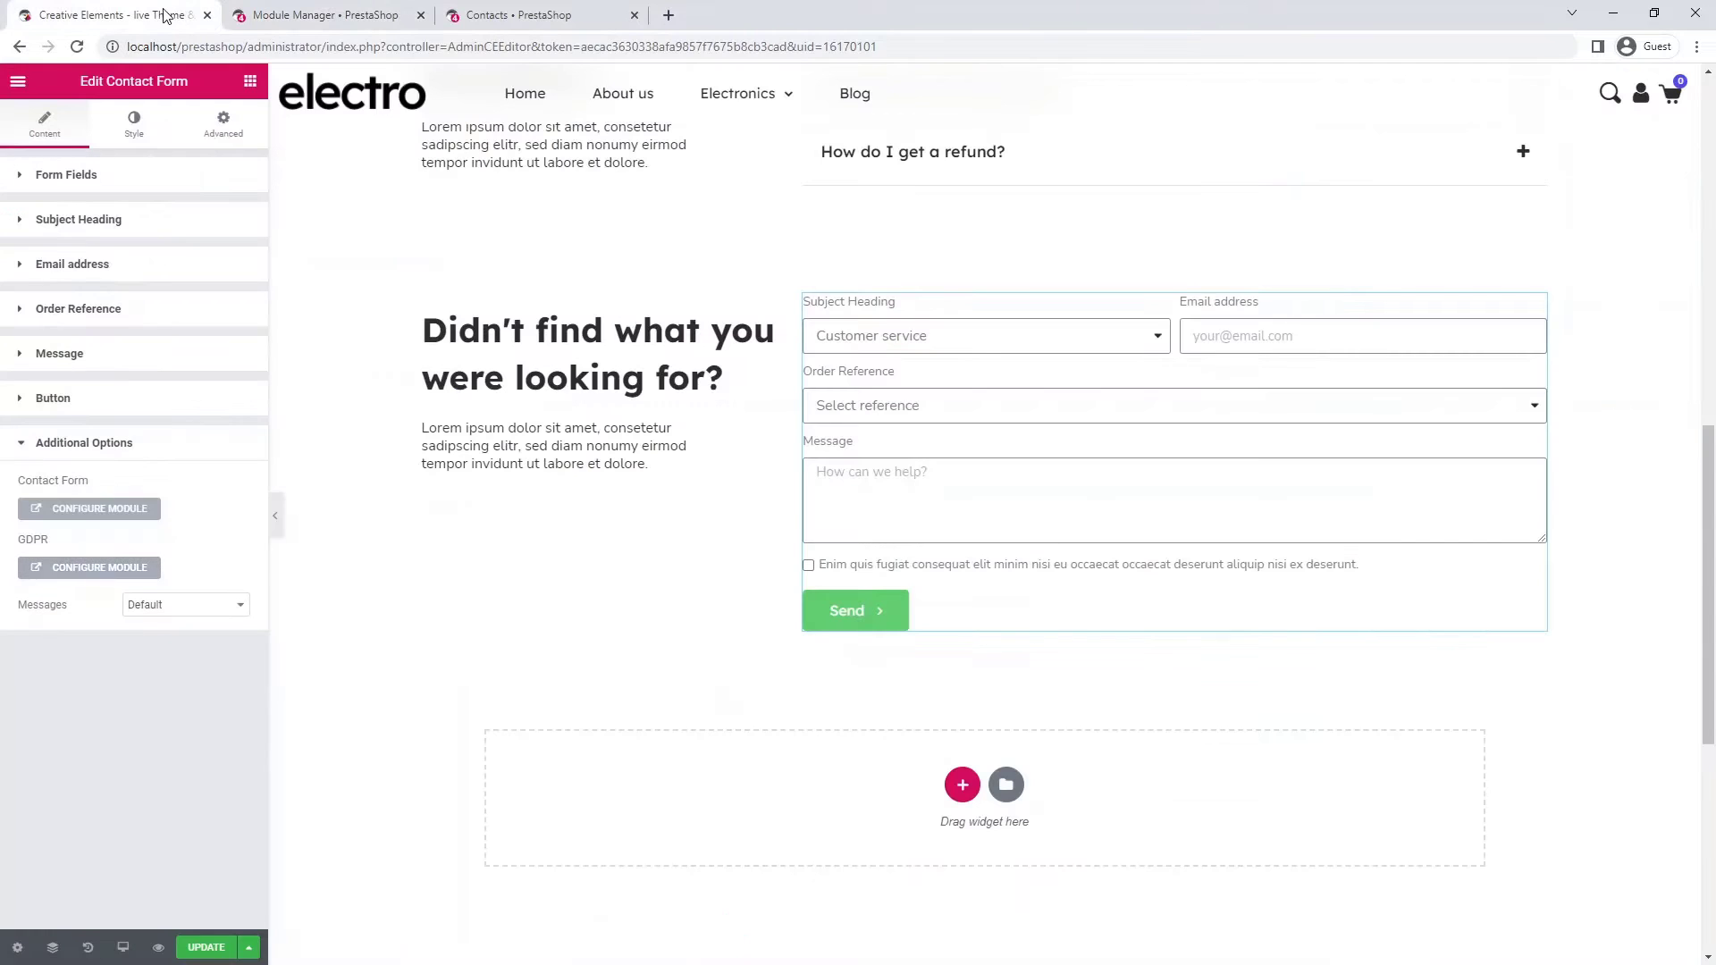
{"action": "left_click", "coordinate": [198, 950]}
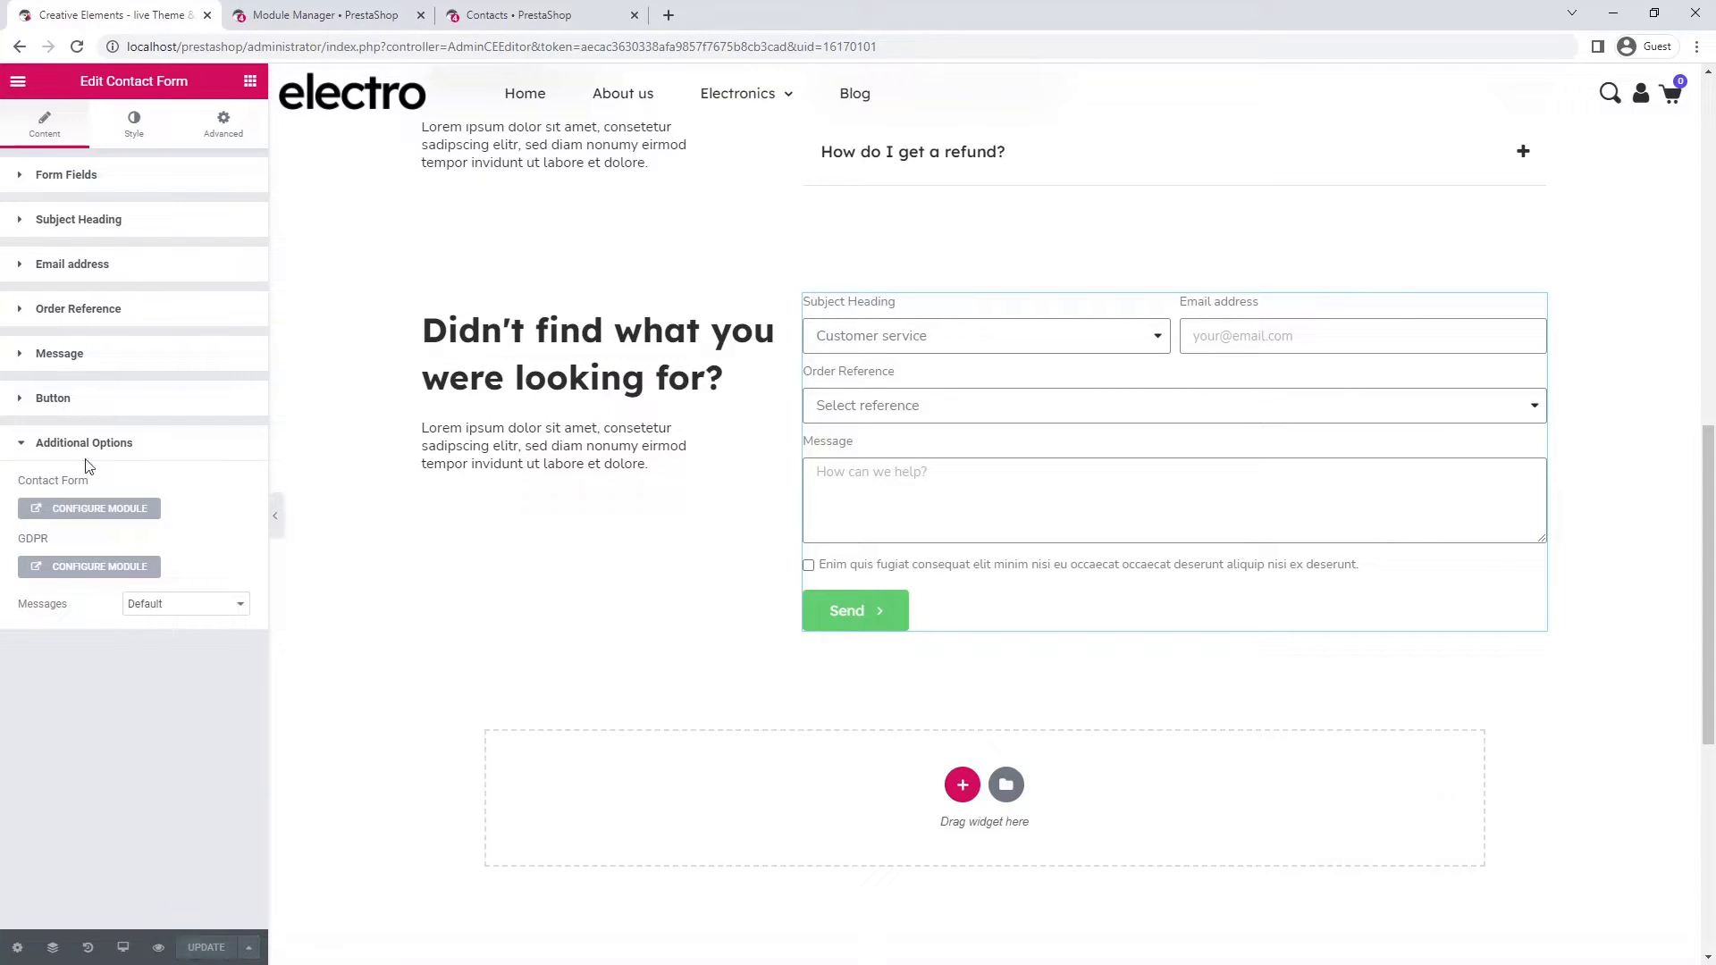
{"action": "left_click", "coordinate": [76, 47]}
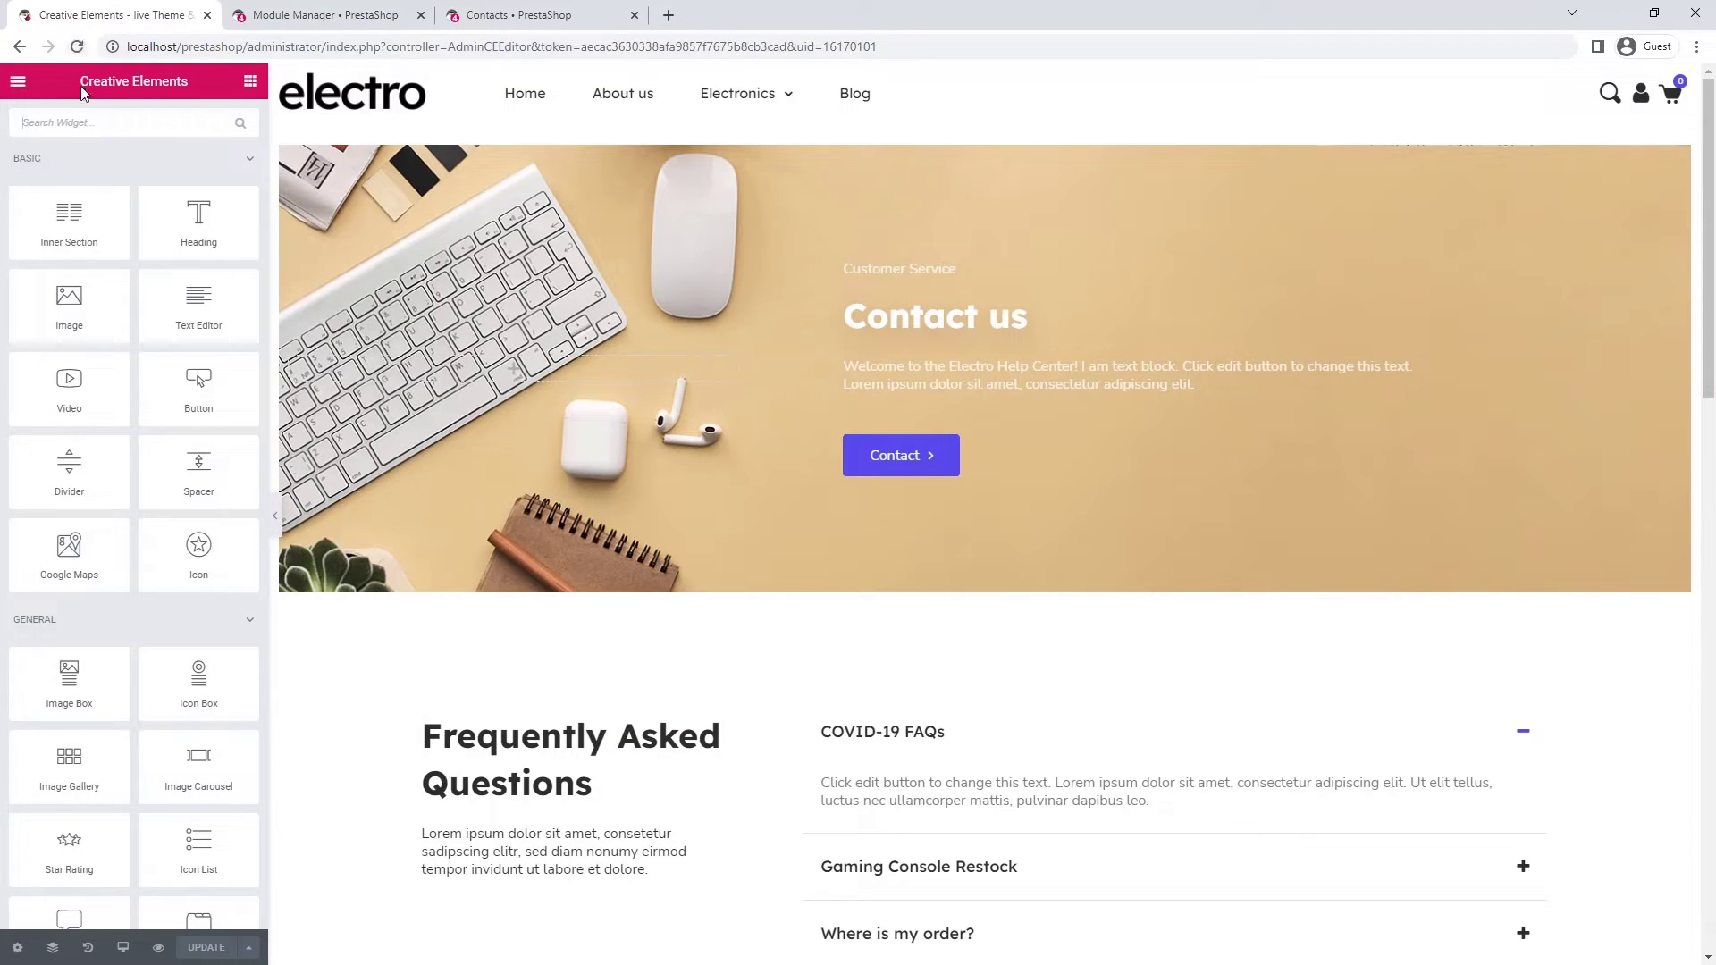
{"action": "scroll", "coordinate": [1423, 316], "scroll_direction": "down", "scroll_amount": 12}
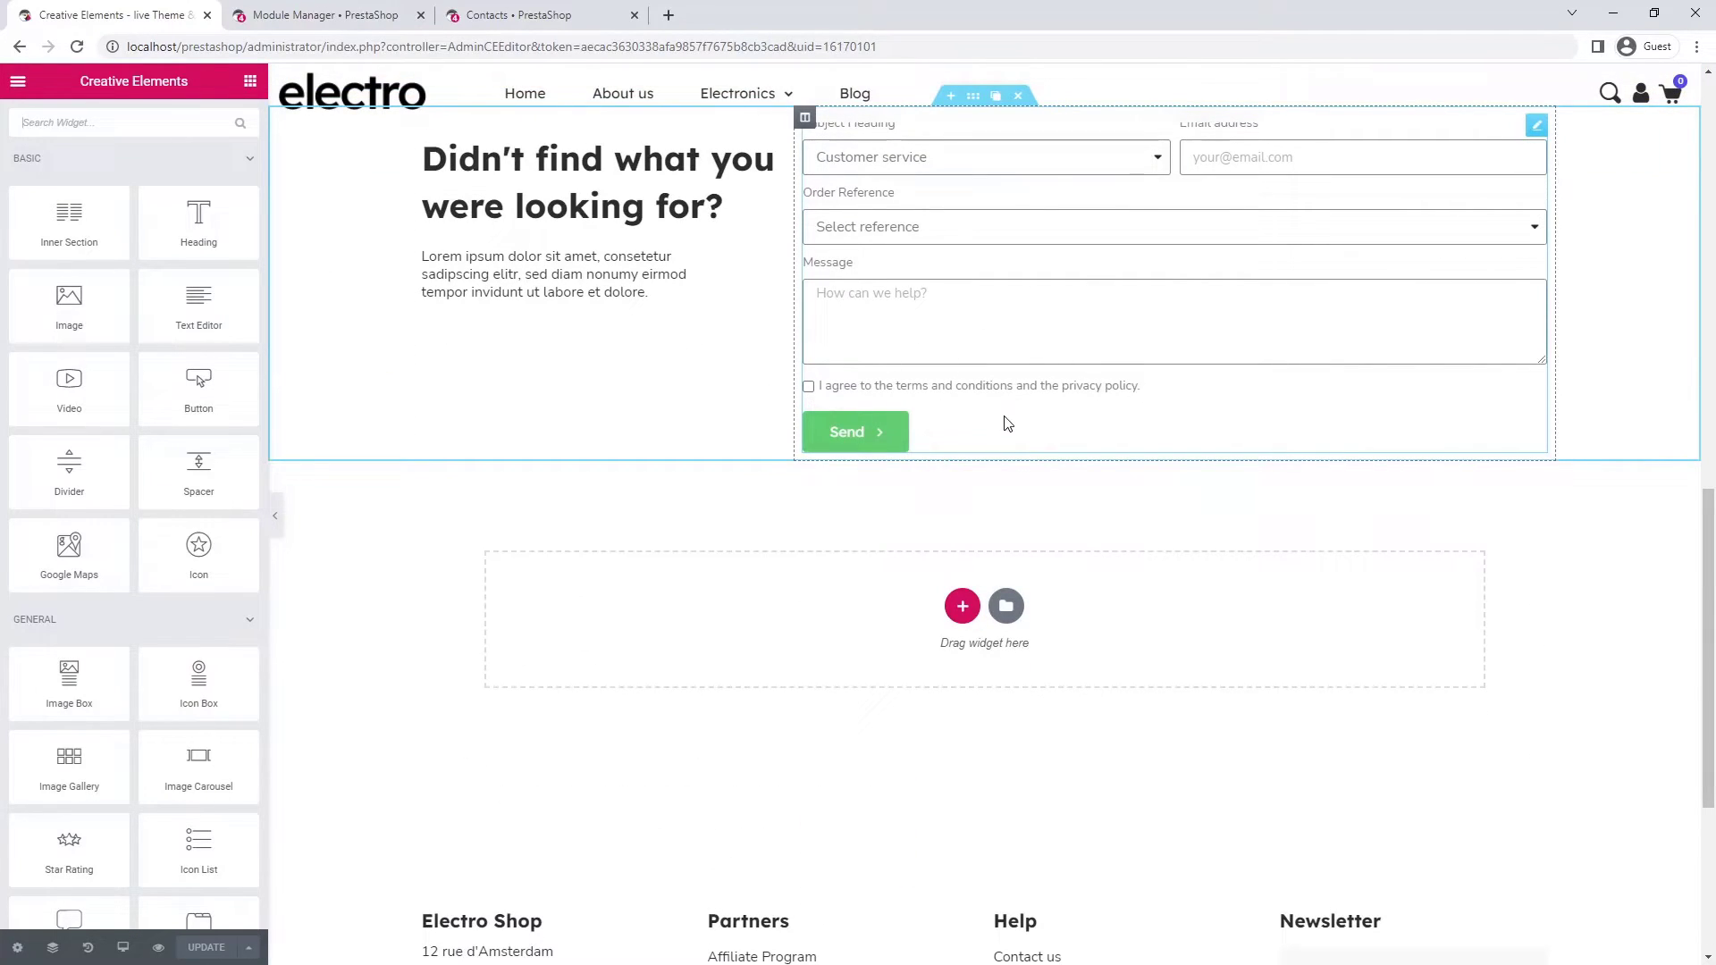
{"action": "scroll", "coordinate": [1010, 422], "scroll_direction": "up", "scroll_amount": 1}
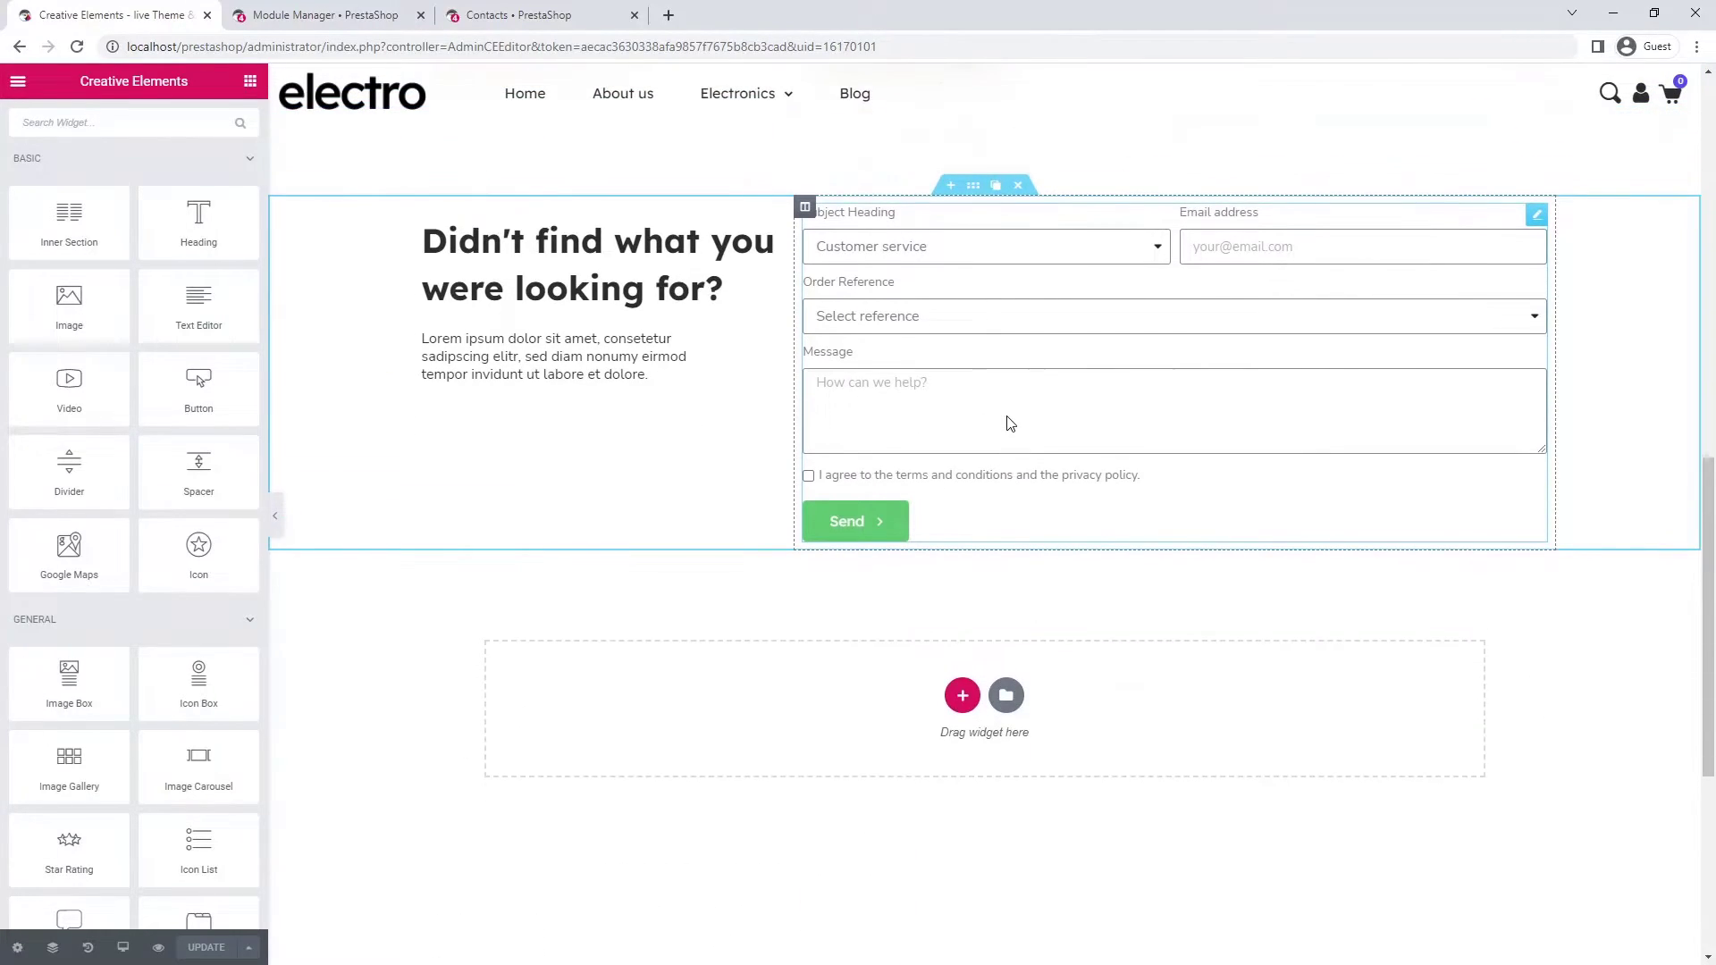
{"action": "left_click", "coordinate": [1537, 217]}
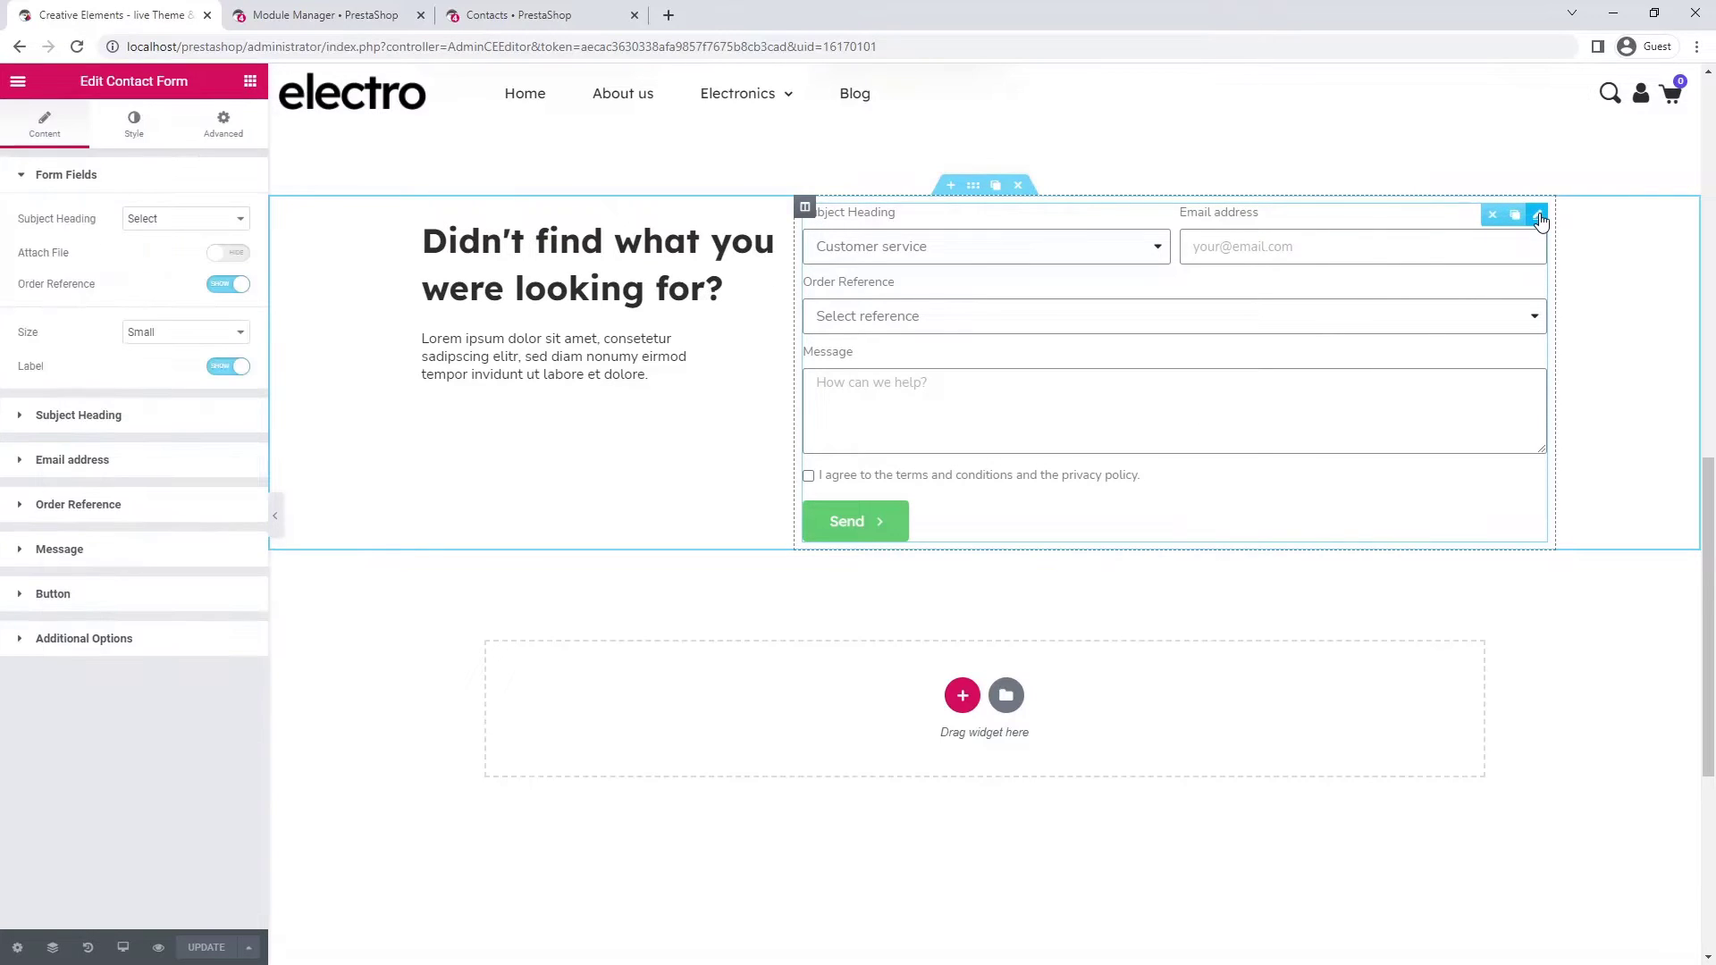
- Set the form's columns and rows gaps to 20 and label spacing to 4
{"action": "left_click", "coordinate": [124, 118]}
{"action": "double_click", "coordinate": [205, 237]}
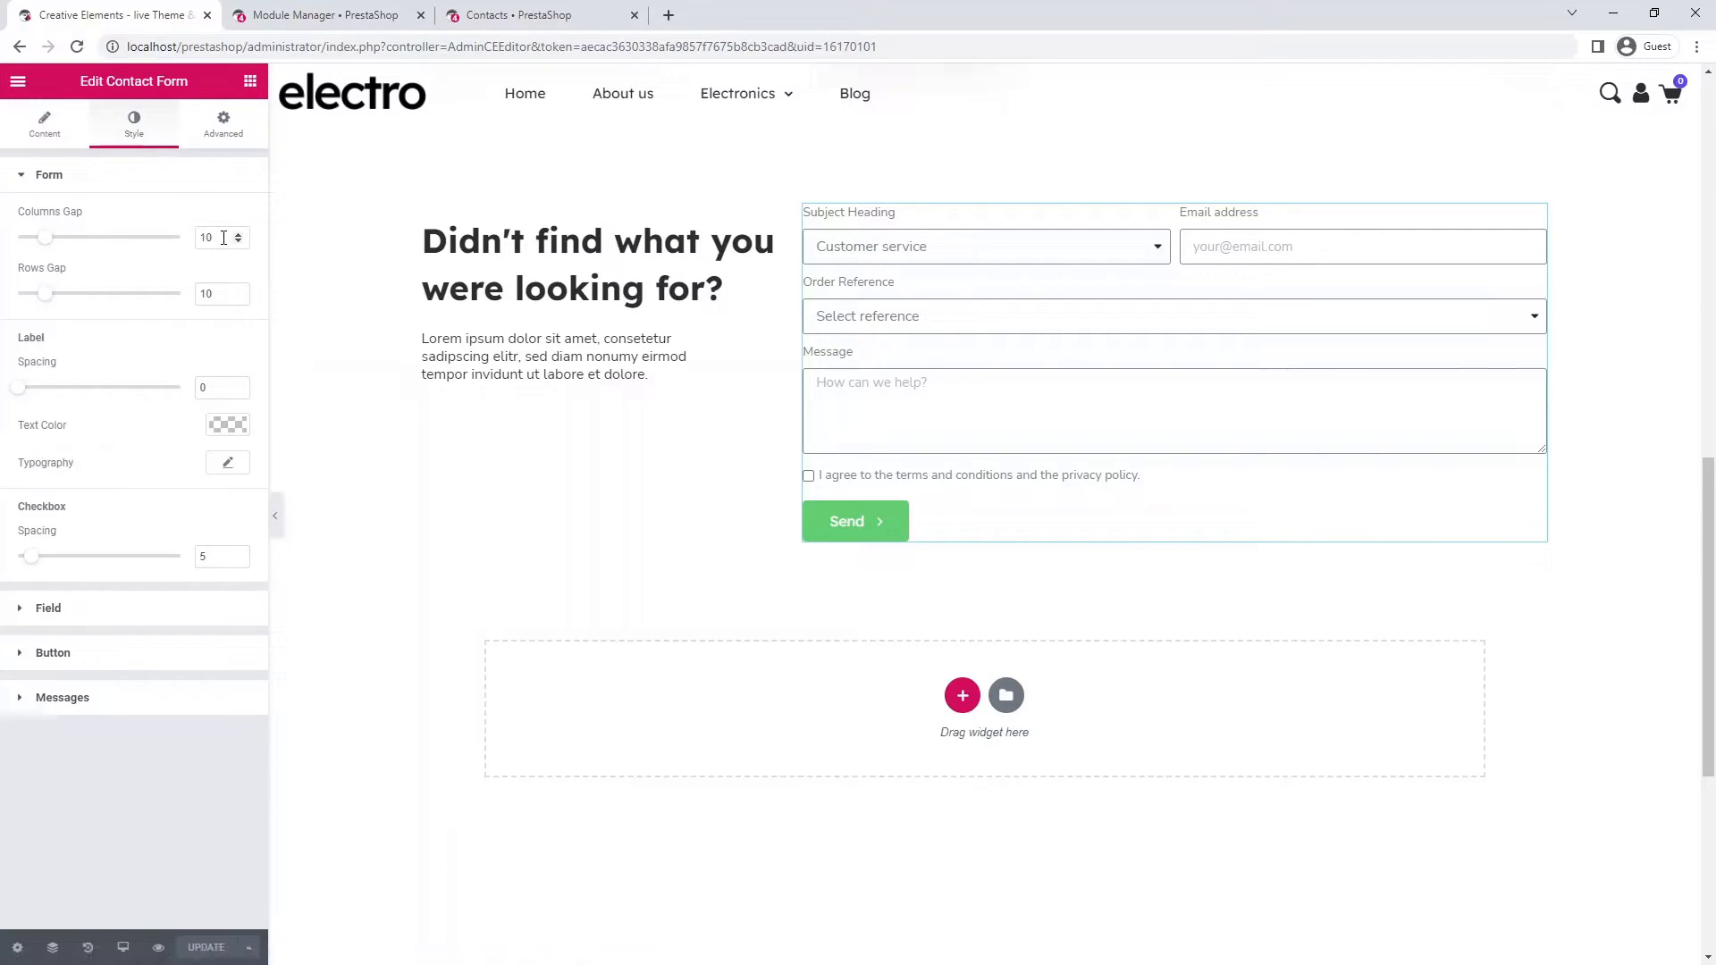
{"action": "type", "text": "20"}
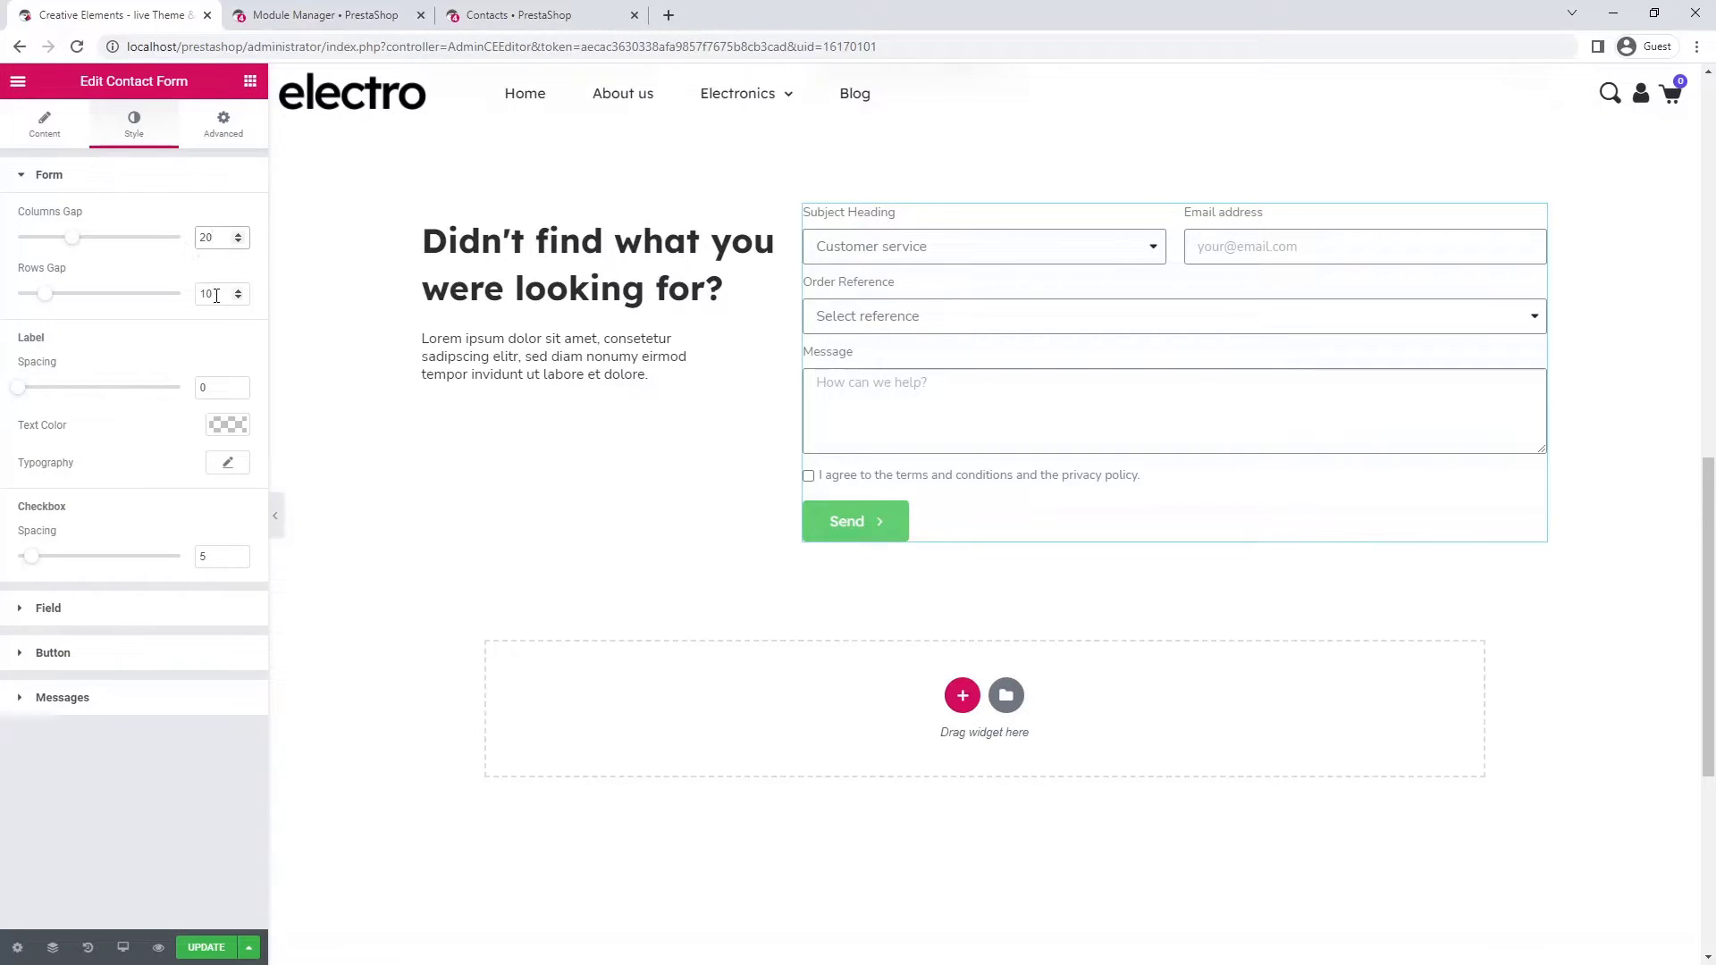
{"action": "double_click", "coordinate": [211, 294]}
{"action": "type", "text": "20"}
{"action": "left_click", "coordinate": [202, 391]}
{"action": "type", "text": "4"}
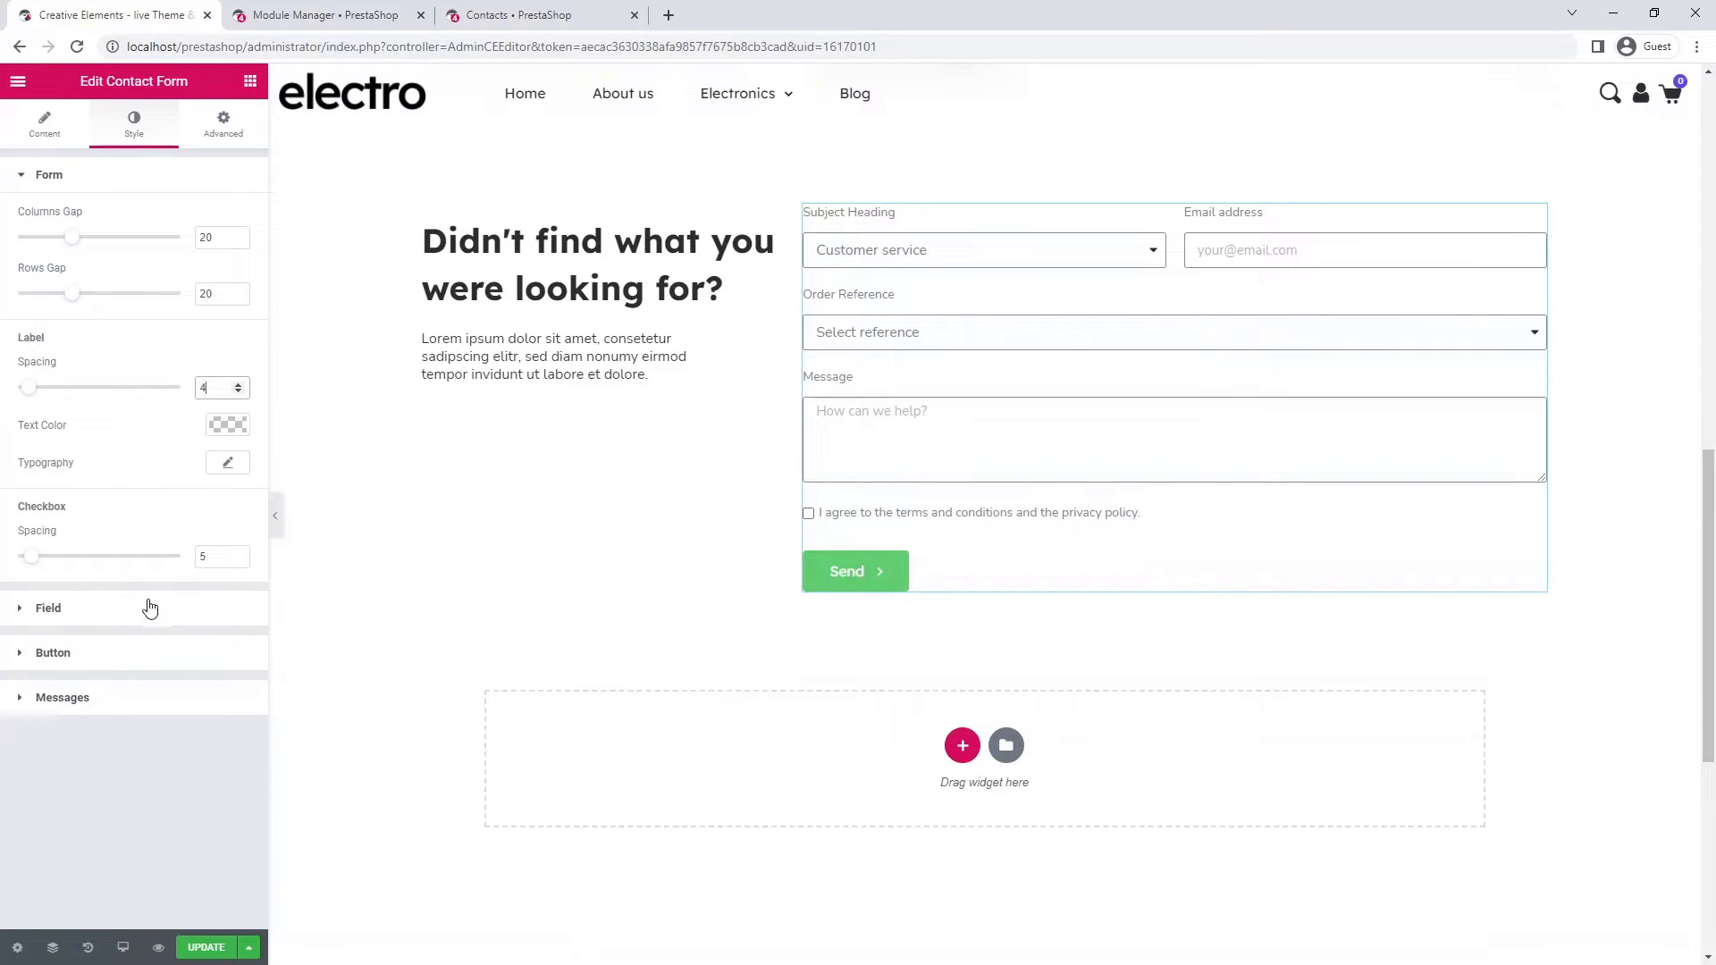
- Give the form fields line-height 2 and a #f8f8f8 background colour
{"action": "left_click", "coordinate": [143, 607]}
{"action": "left_click", "coordinate": [229, 266]}
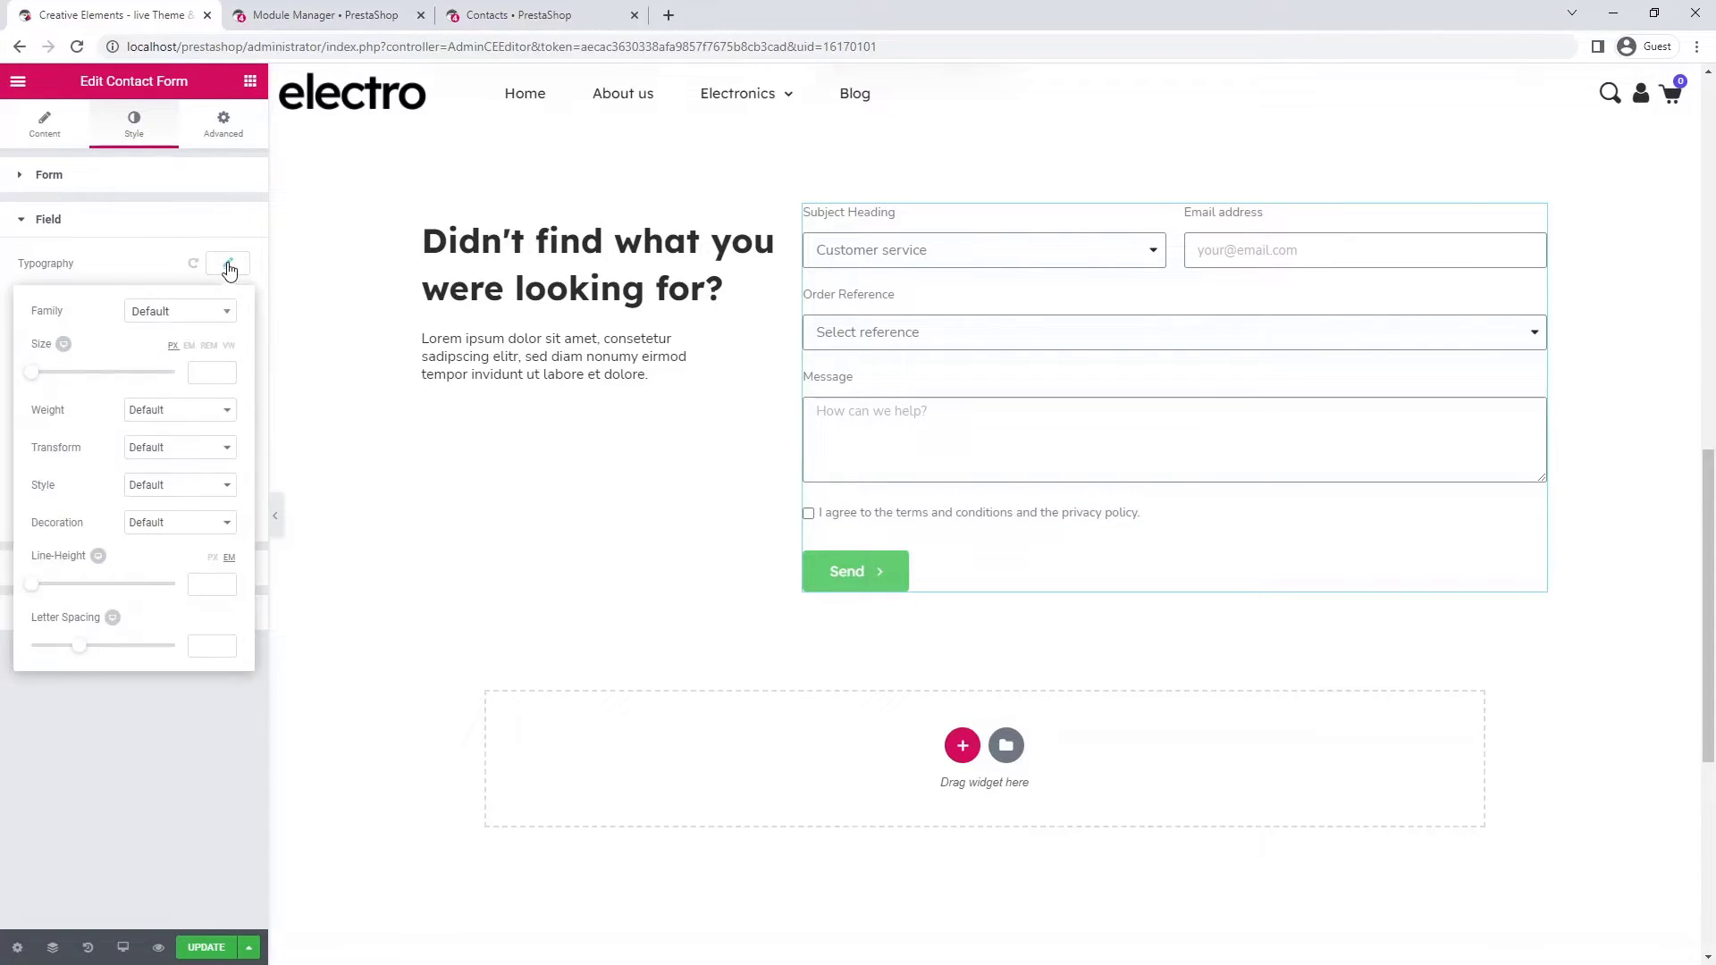
{"action": "left_click", "coordinate": [208, 582]}
{"action": "type", "text": "2"}
{"action": "left_click", "coordinate": [222, 266]}
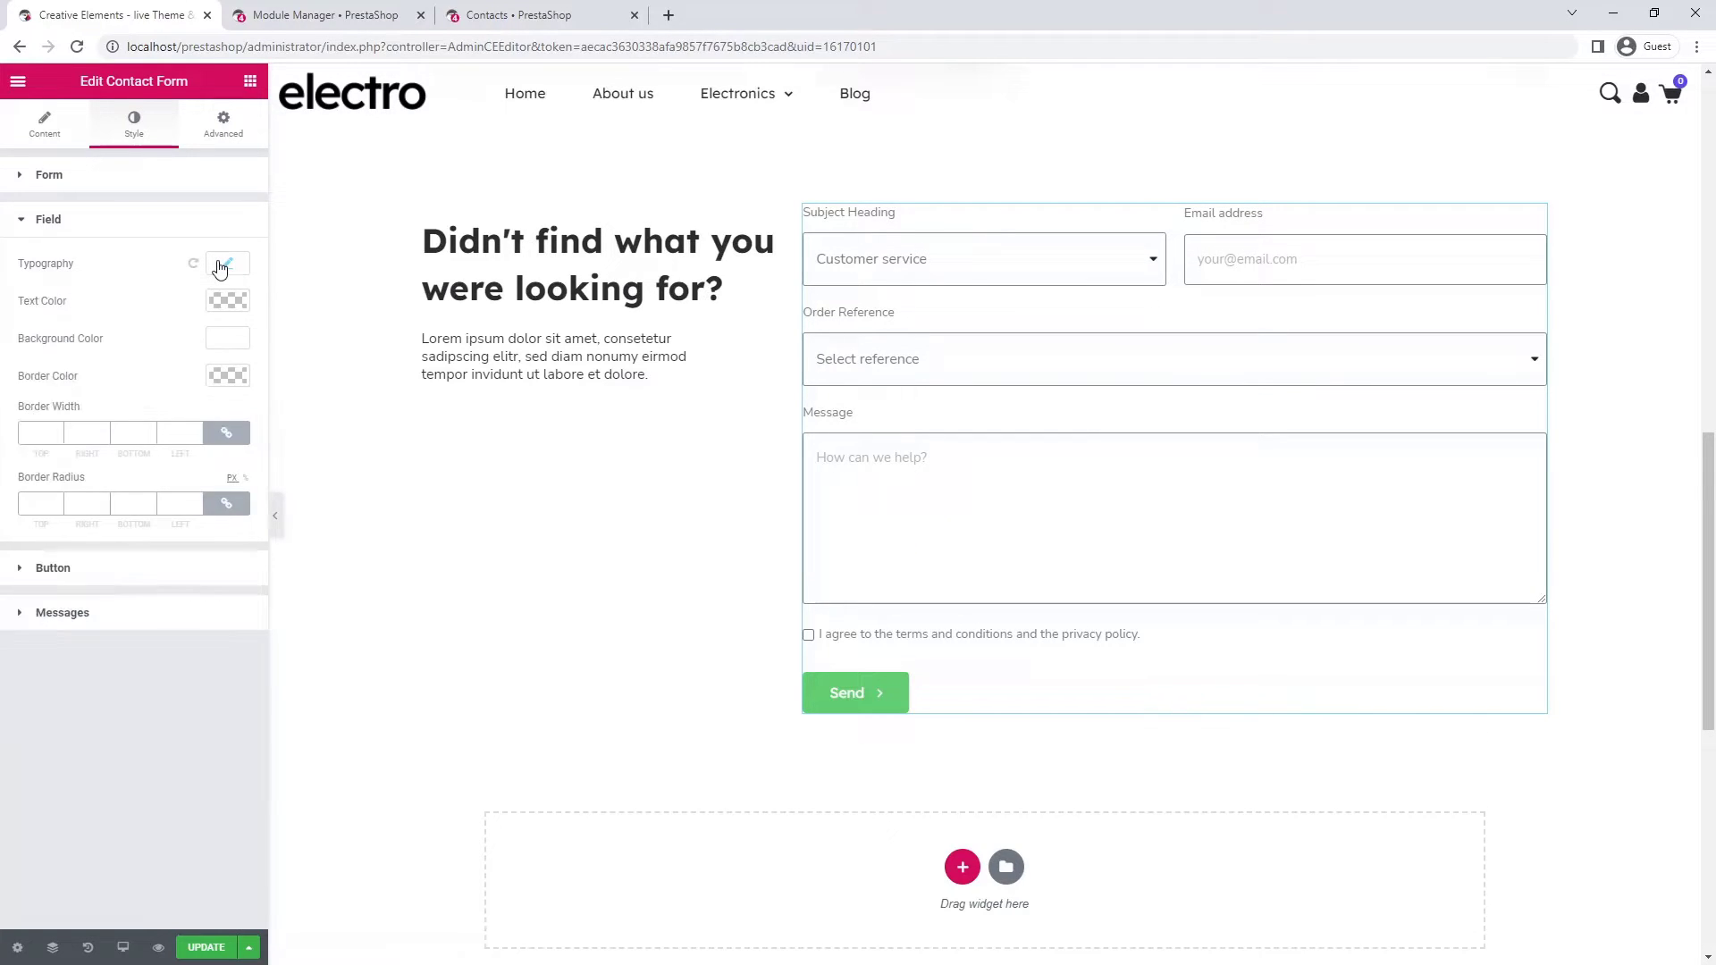
{"action": "left_click", "coordinate": [220, 340]}
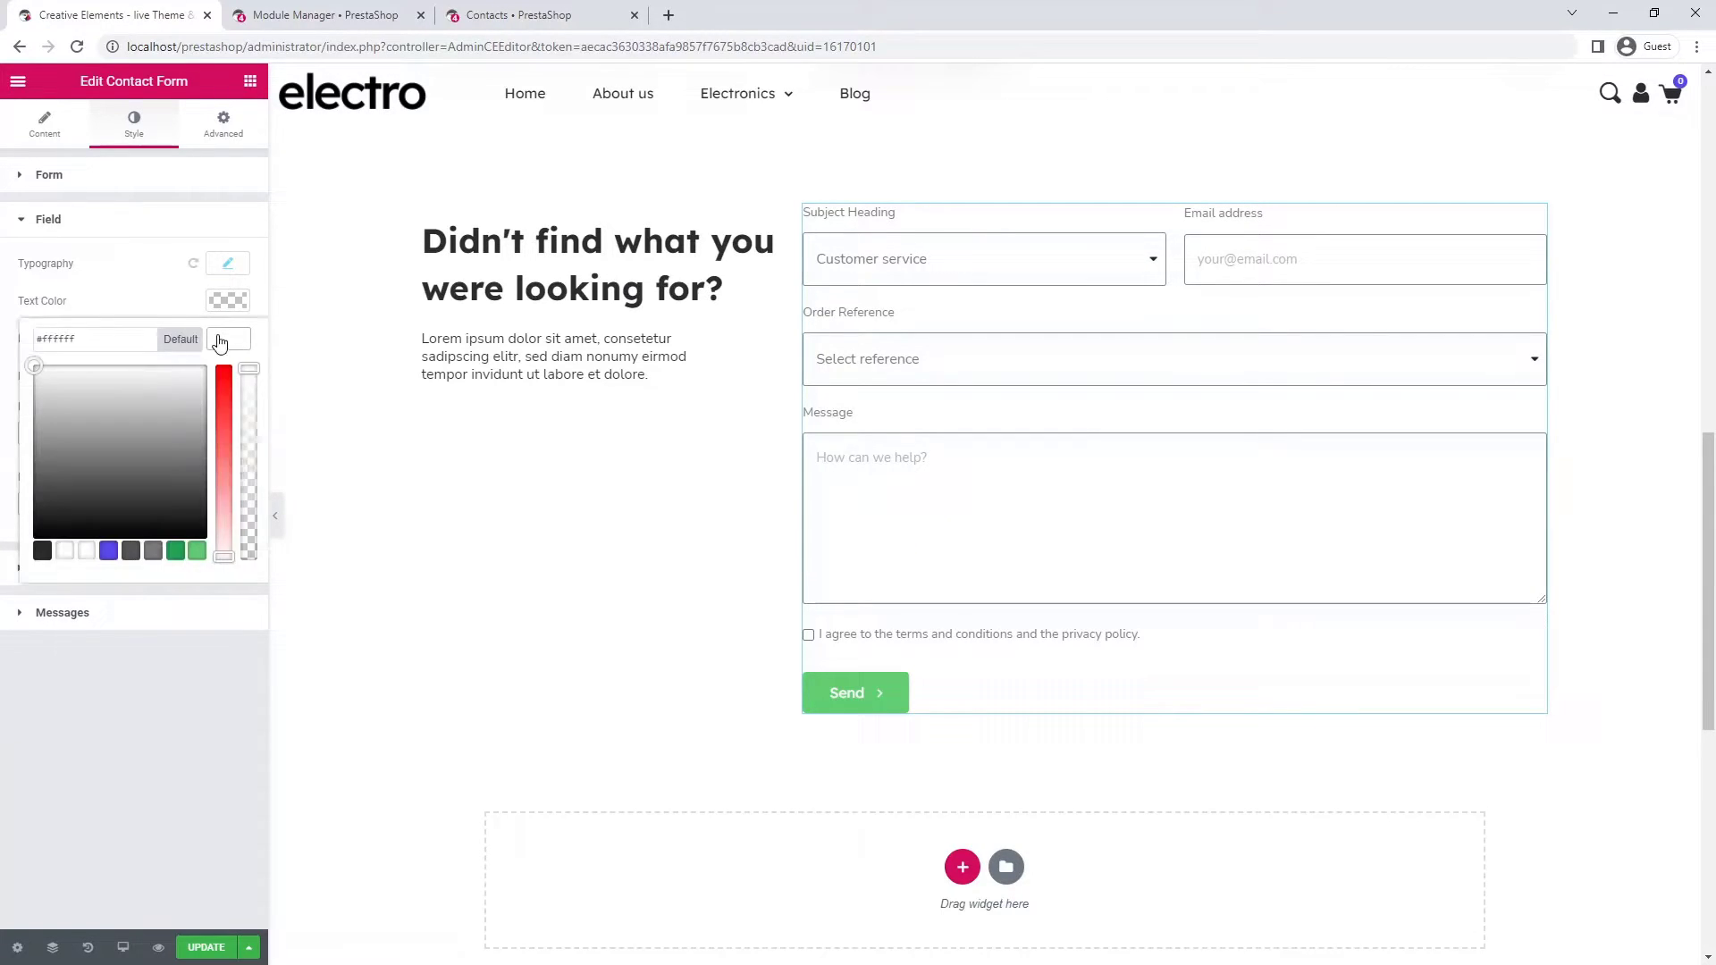
{"action": "double_click", "coordinate": [76, 339]}
{"action": "type", "text": "f8f8f8"}
{"action": "left_click", "coordinate": [221, 339]}
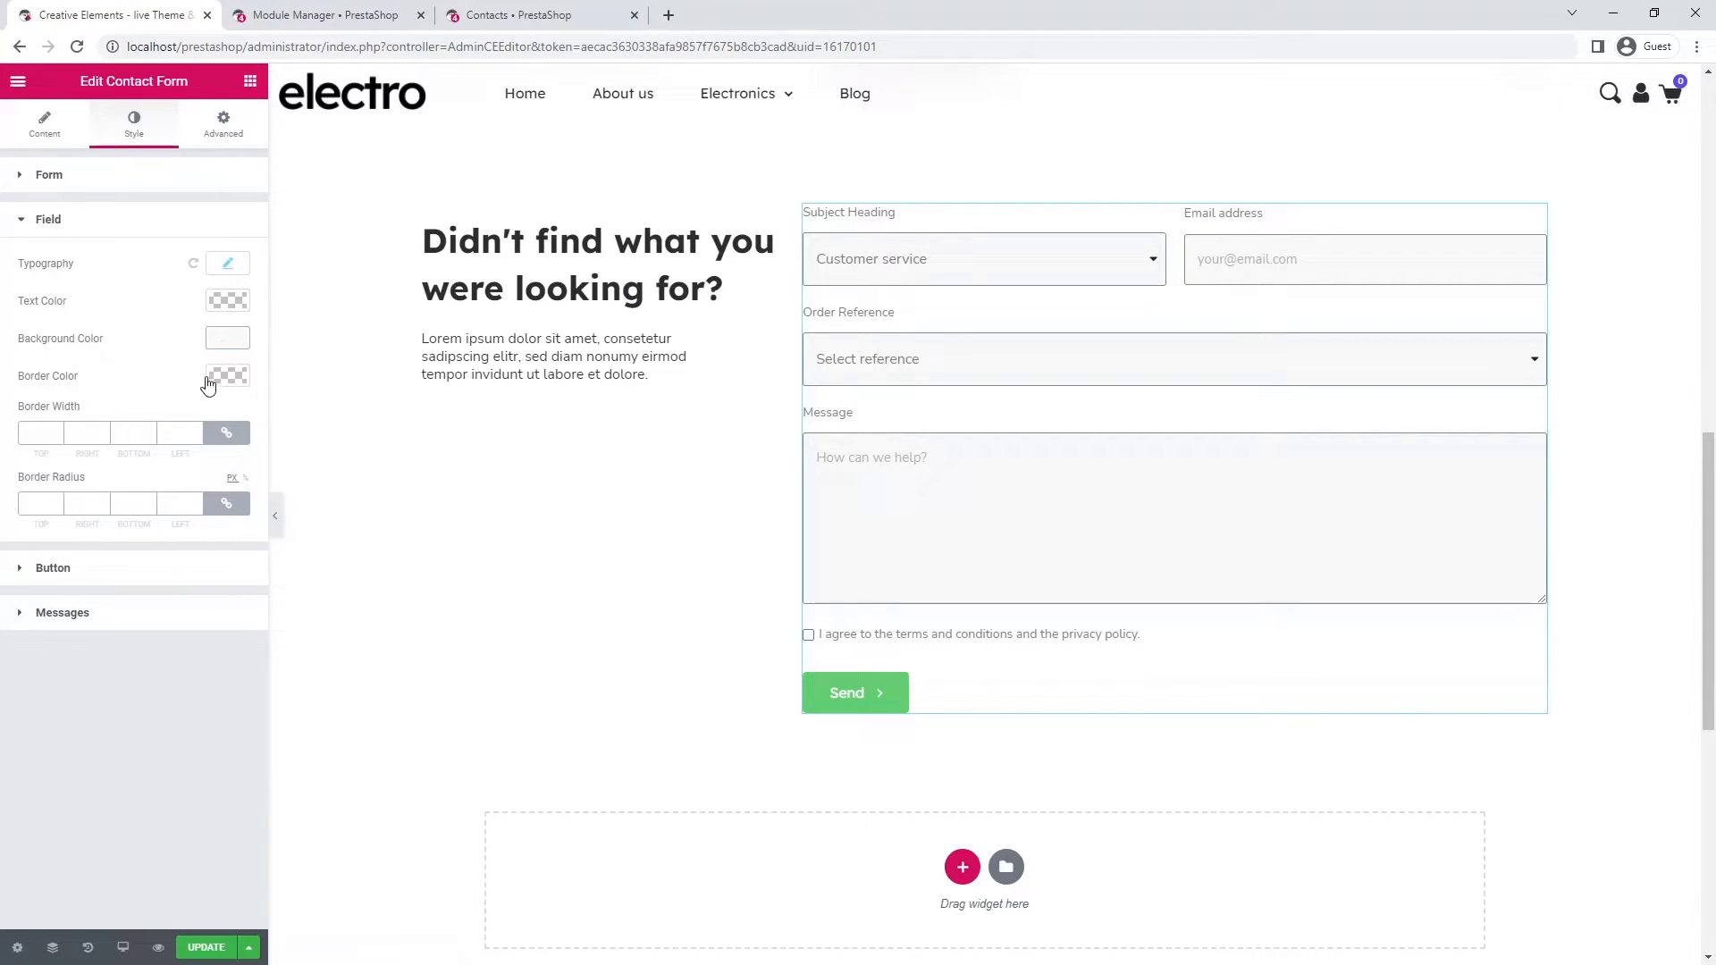
- Set the field border width to 0 and make the Send button background blue #564aeb
{"action": "type", "text": "0"}
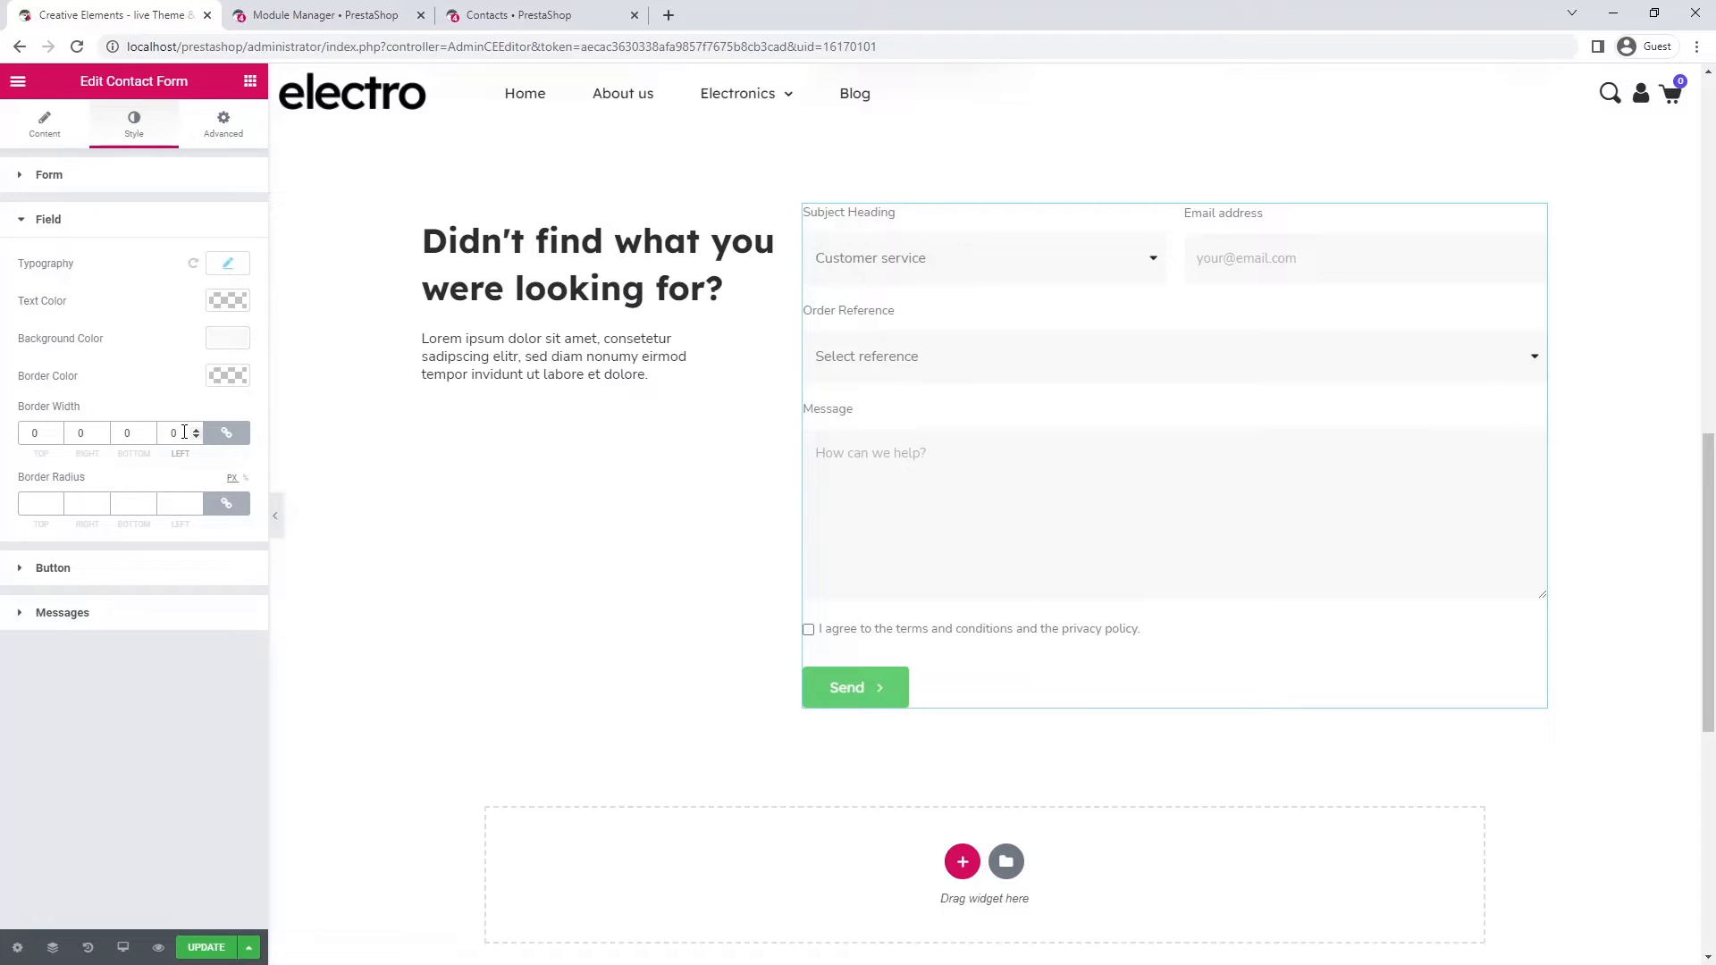
{"action": "left_click", "coordinate": [158, 574]}
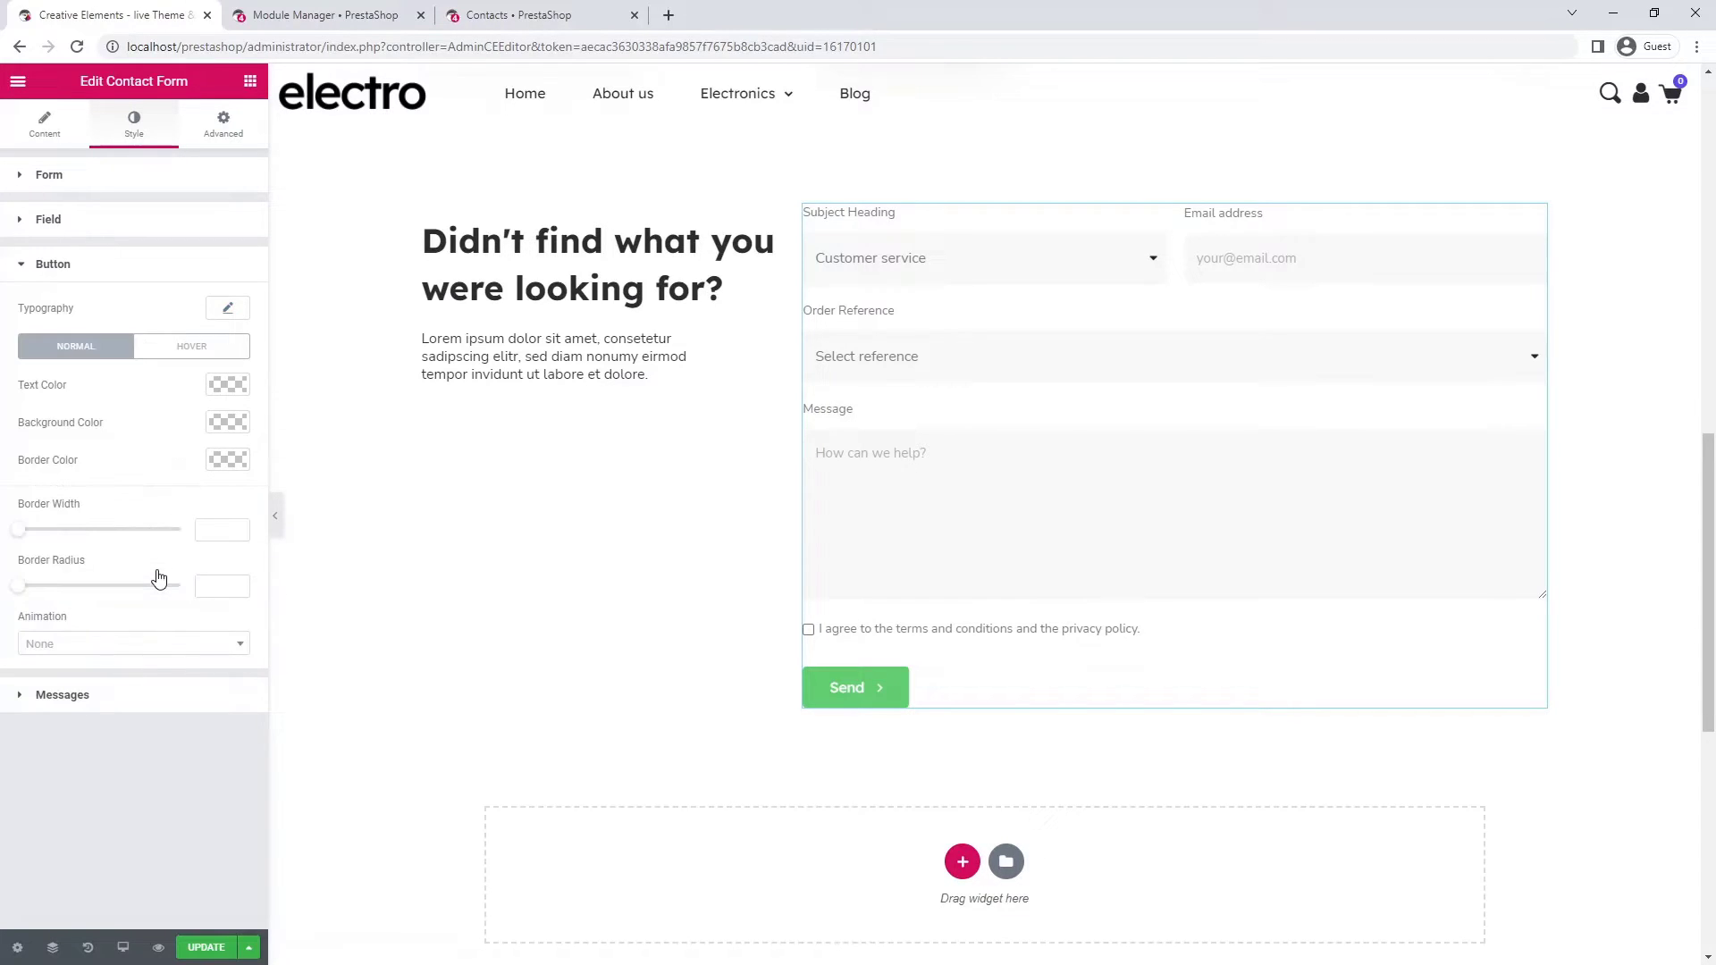
{"action": "left_click", "coordinate": [229, 423]}
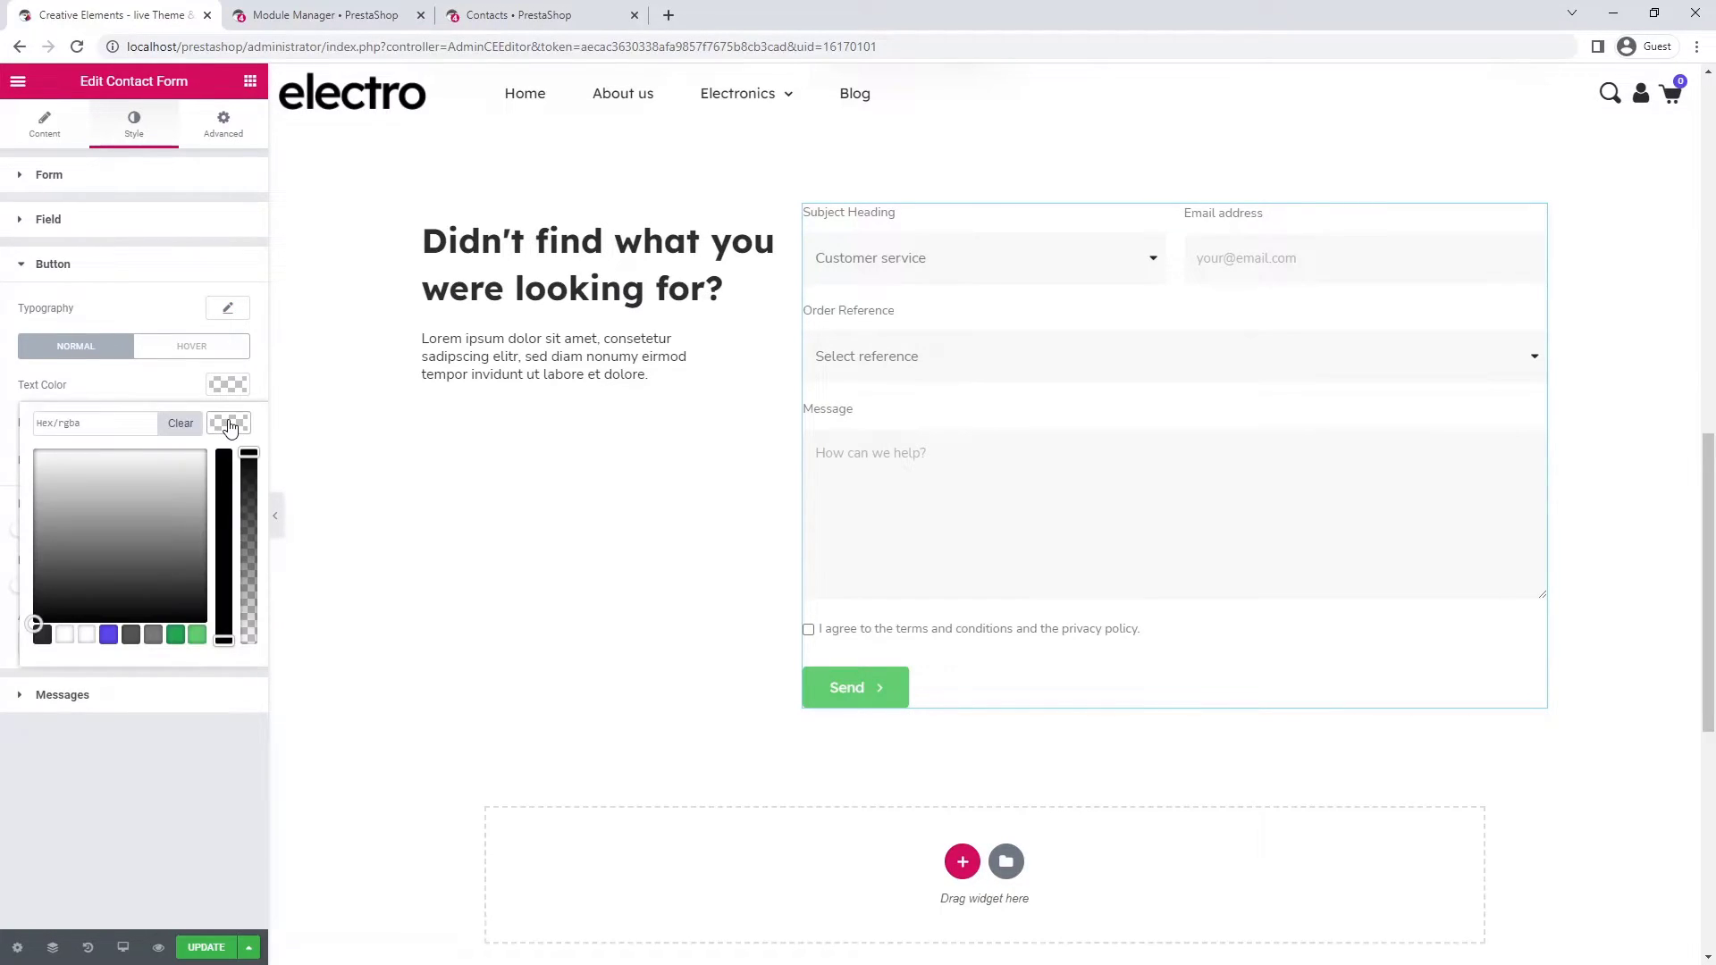
{"action": "left_click", "coordinate": [108, 634]}
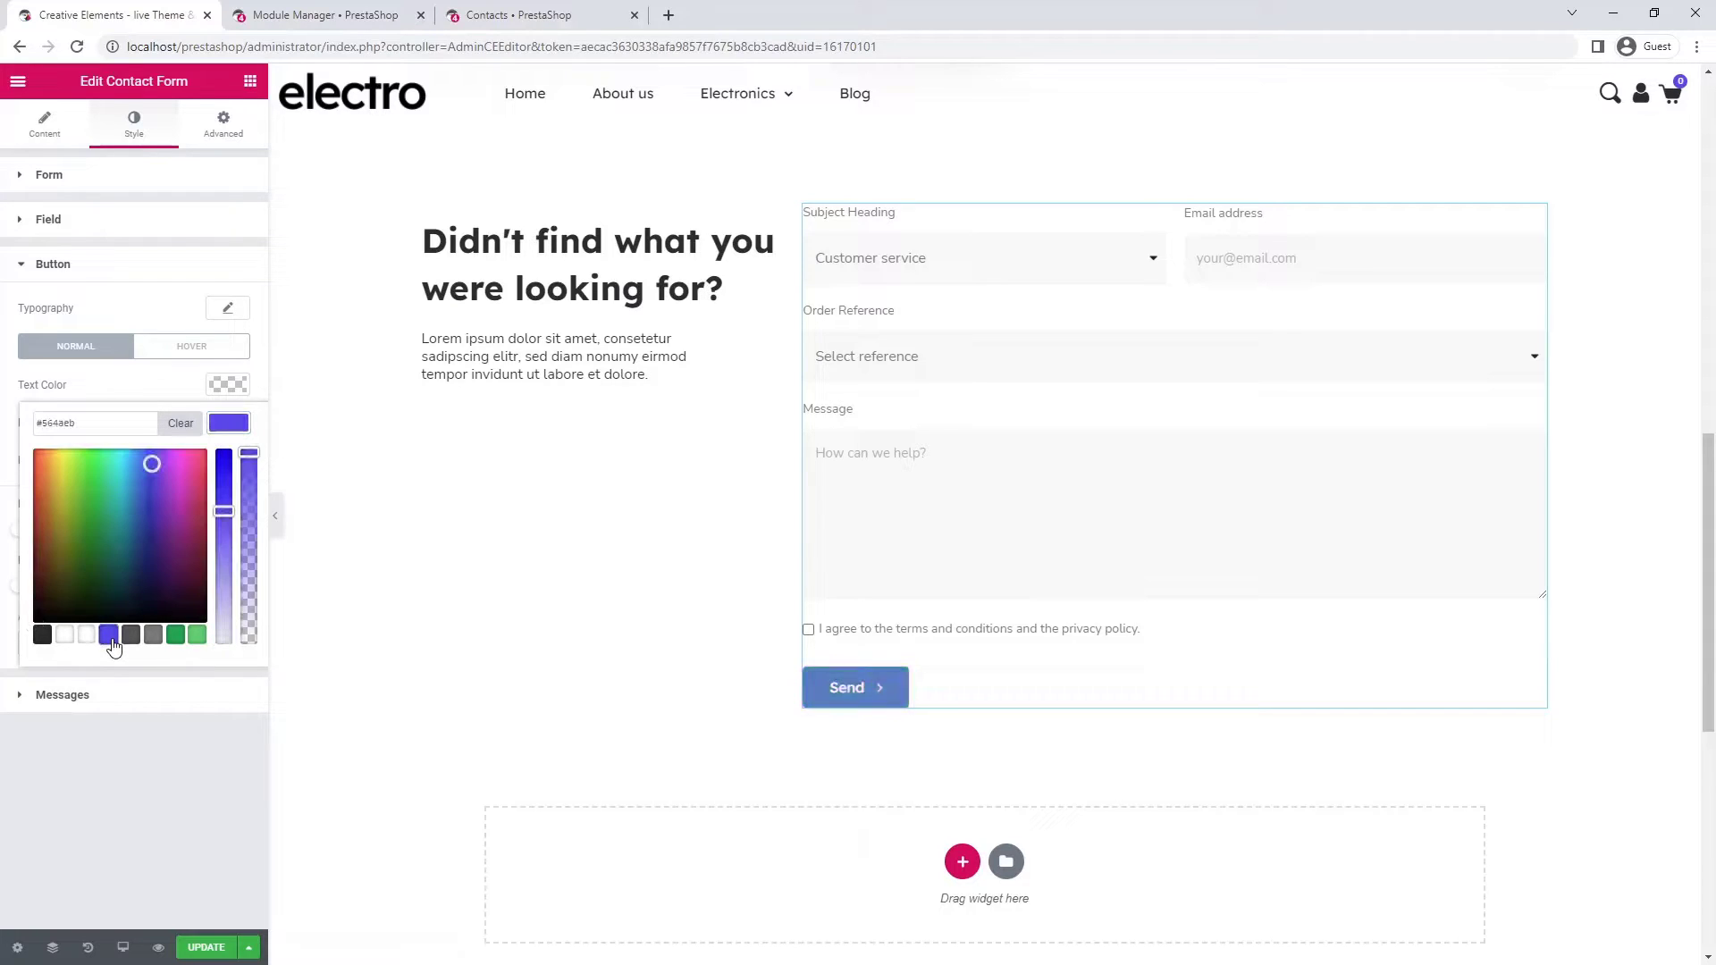
{"action": "left_click", "coordinate": [237, 423]}
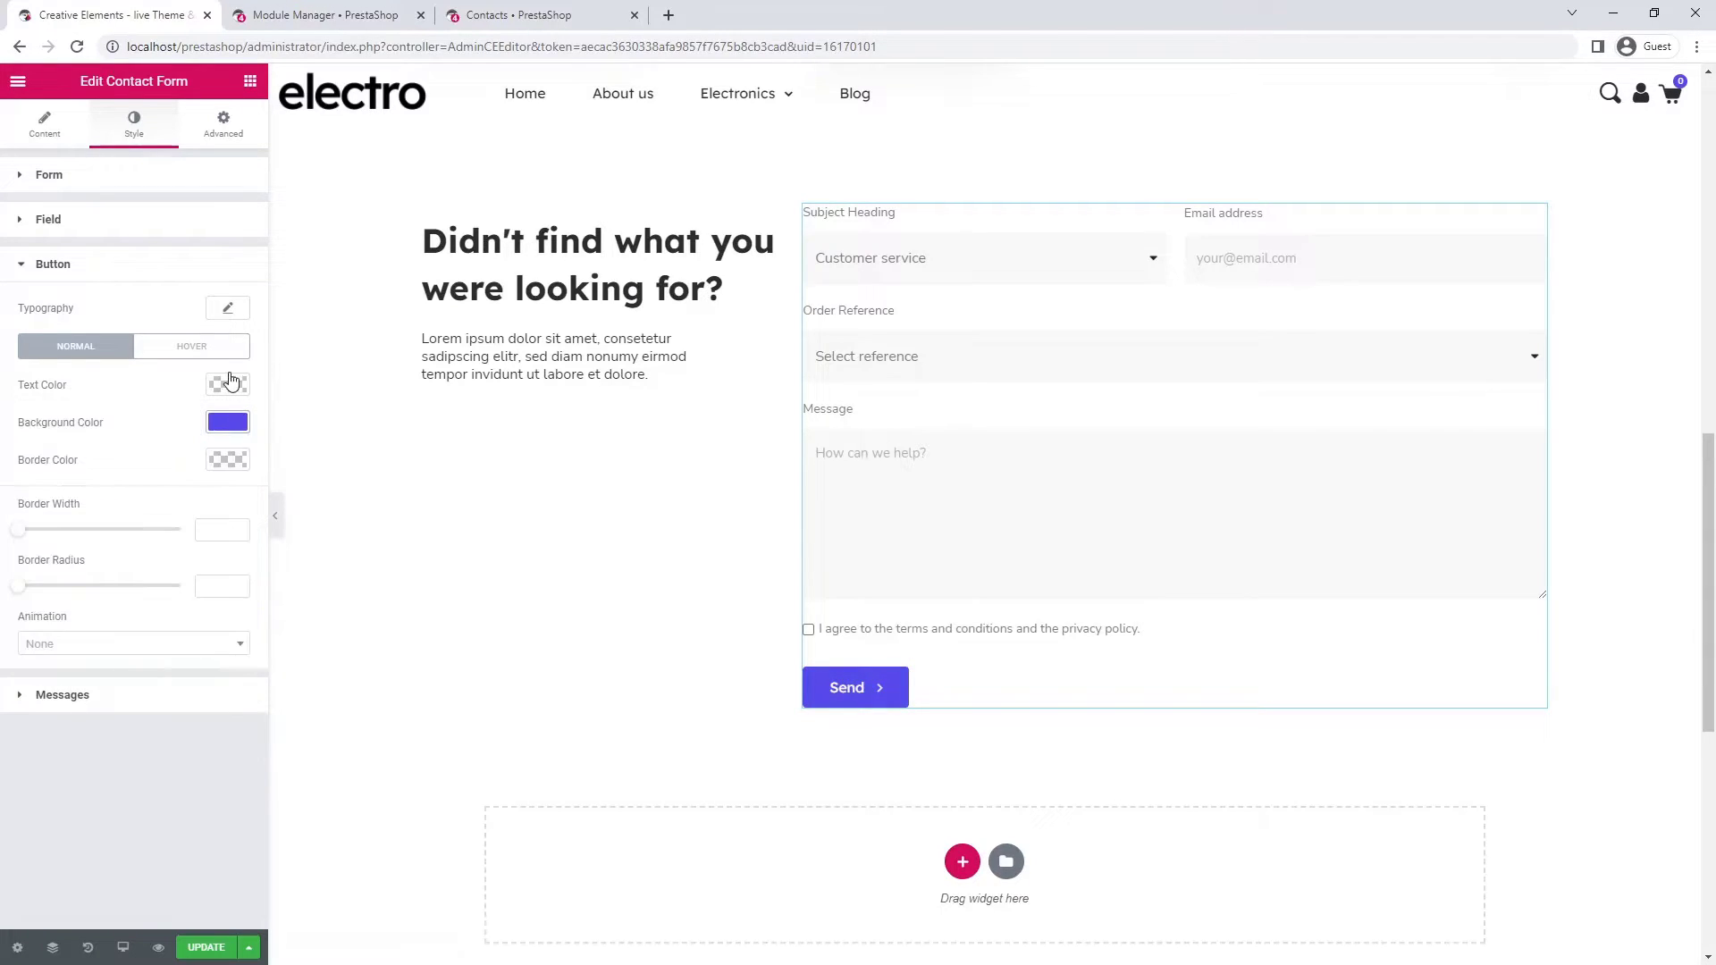
- Set the Send button's font family to Nunito Sans
{"action": "left_click", "coordinate": [228, 308]}
{"action": "left_click", "coordinate": [206, 363]}
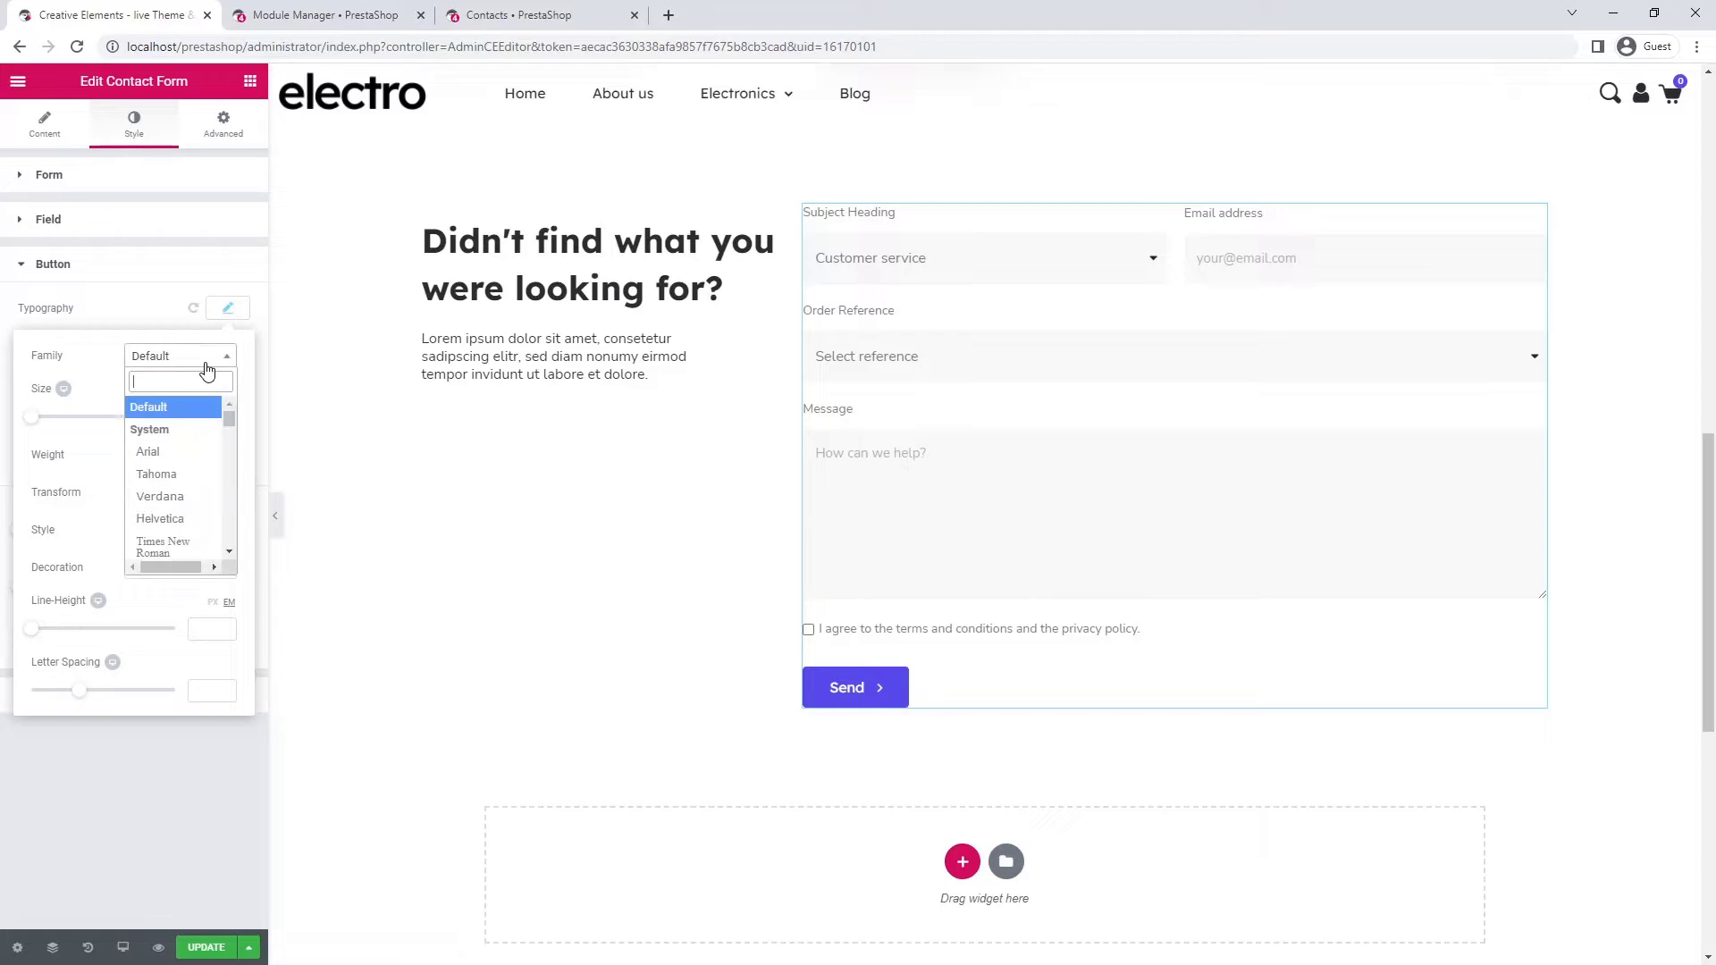
{"action": "type", "text": "nun"}
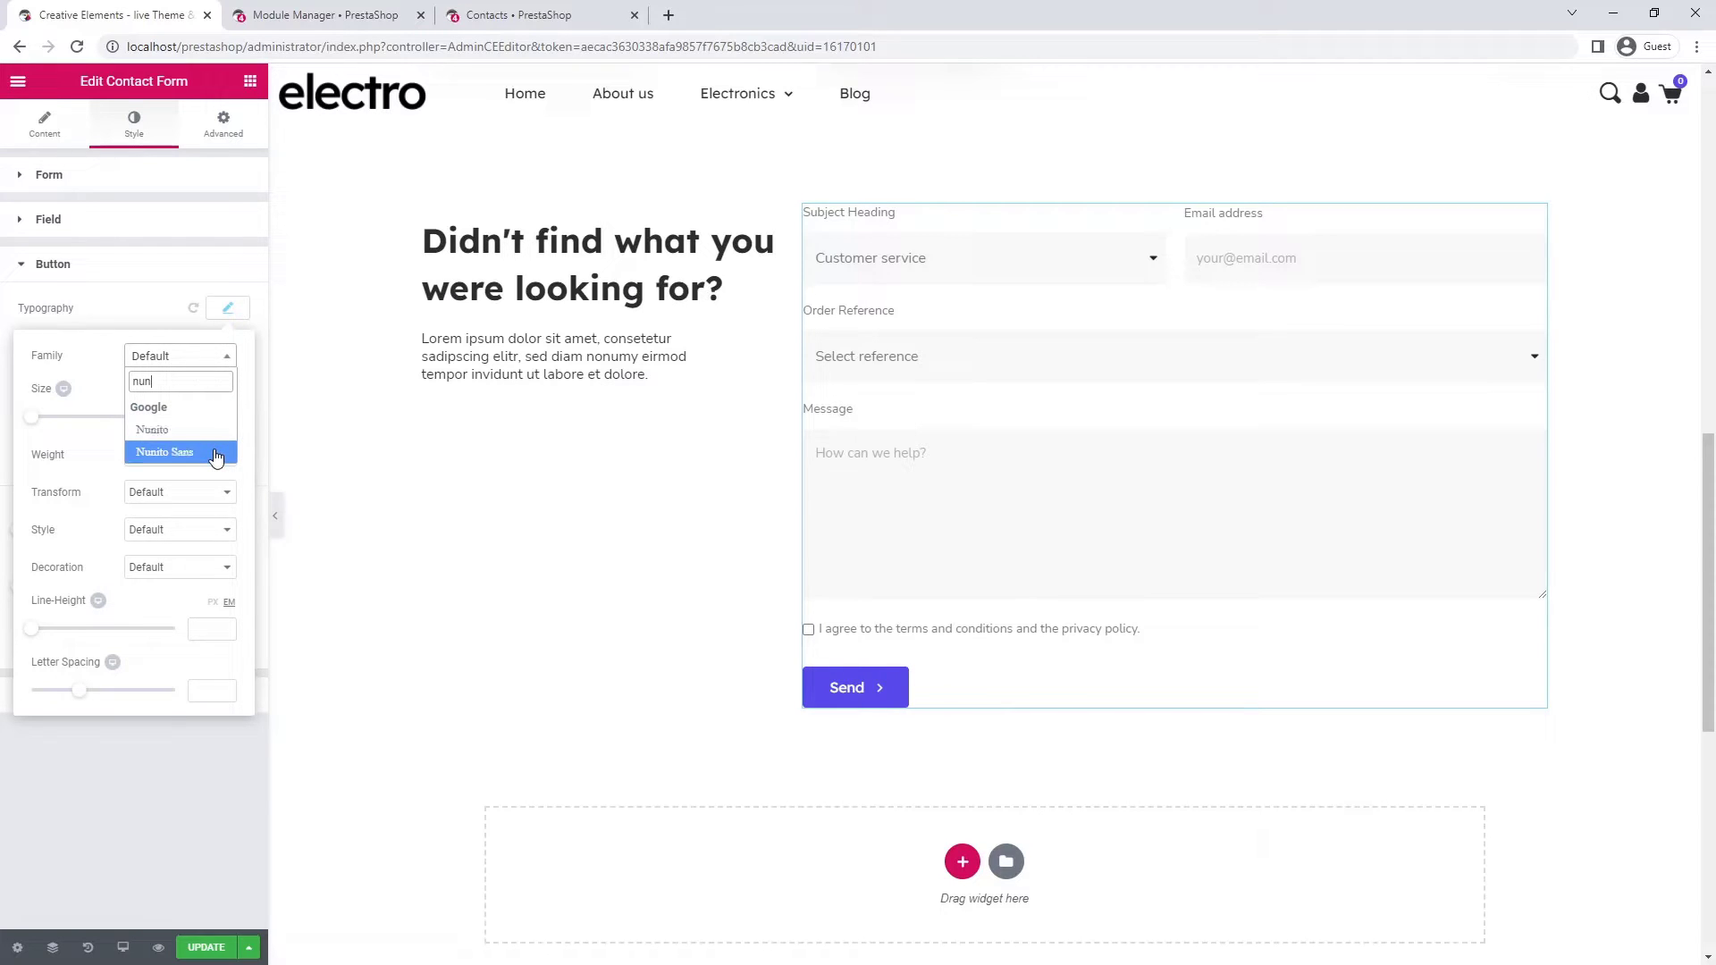
{"action": "left_click", "coordinate": [218, 452]}
{"action": "left_click", "coordinate": [235, 313]}
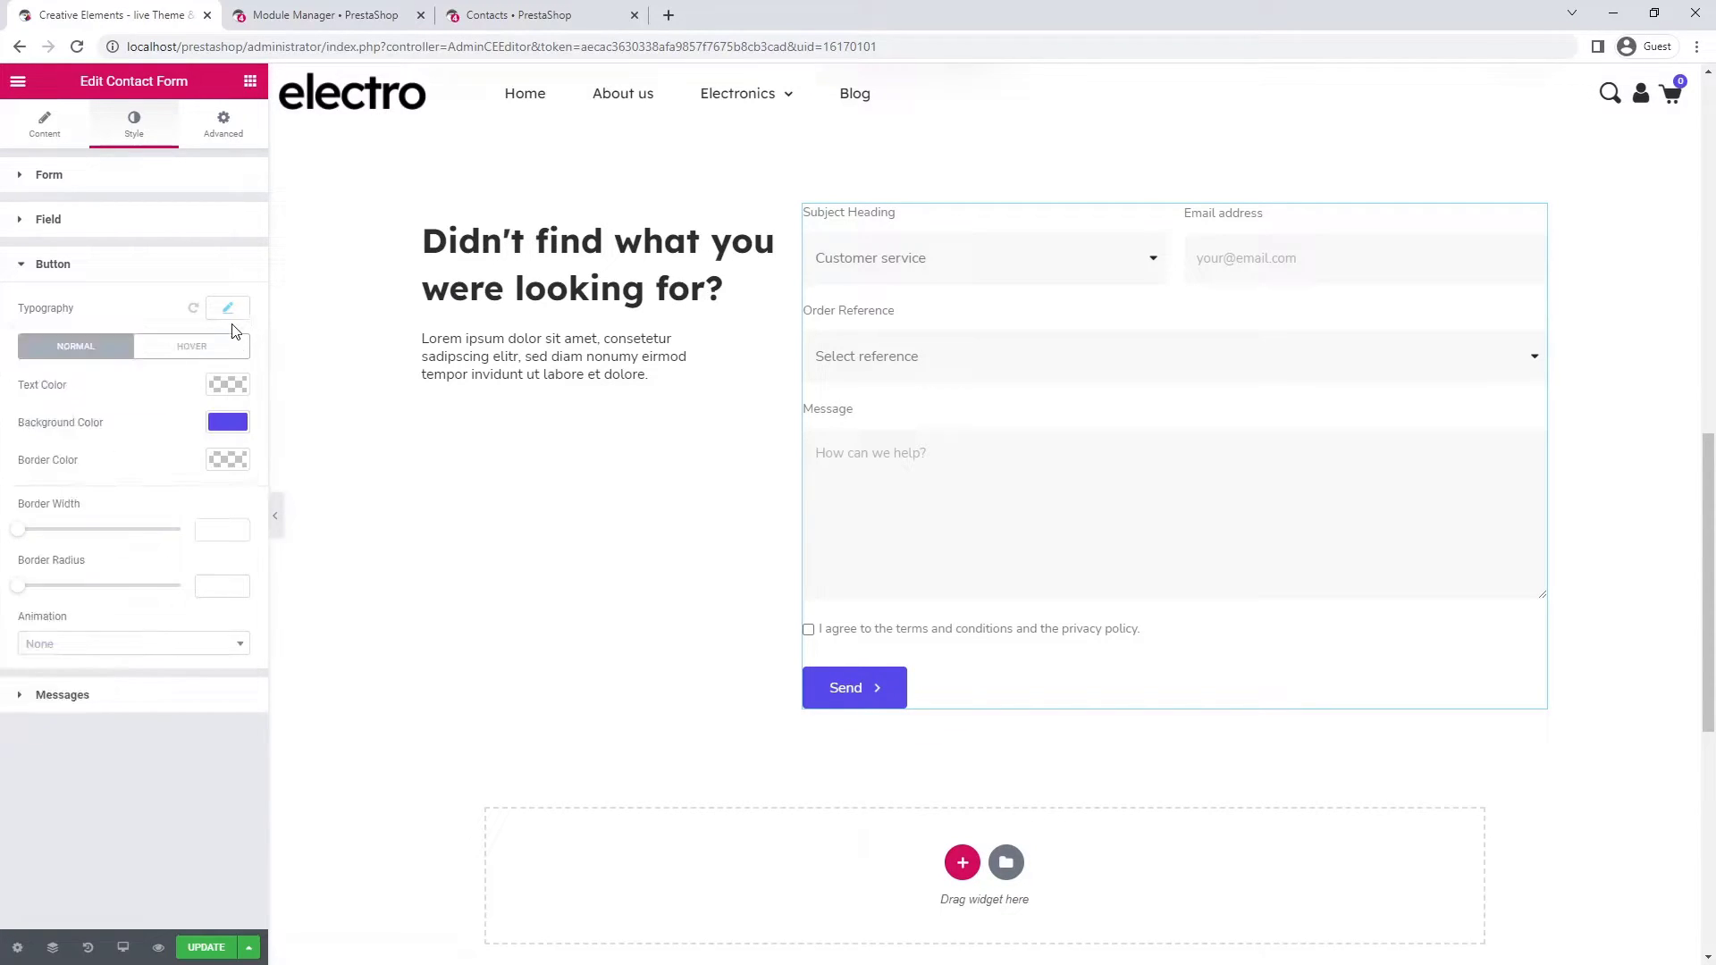
- Give the Send button a #4133e8 hover background colour
{"action": "left_click", "coordinate": [228, 354]}
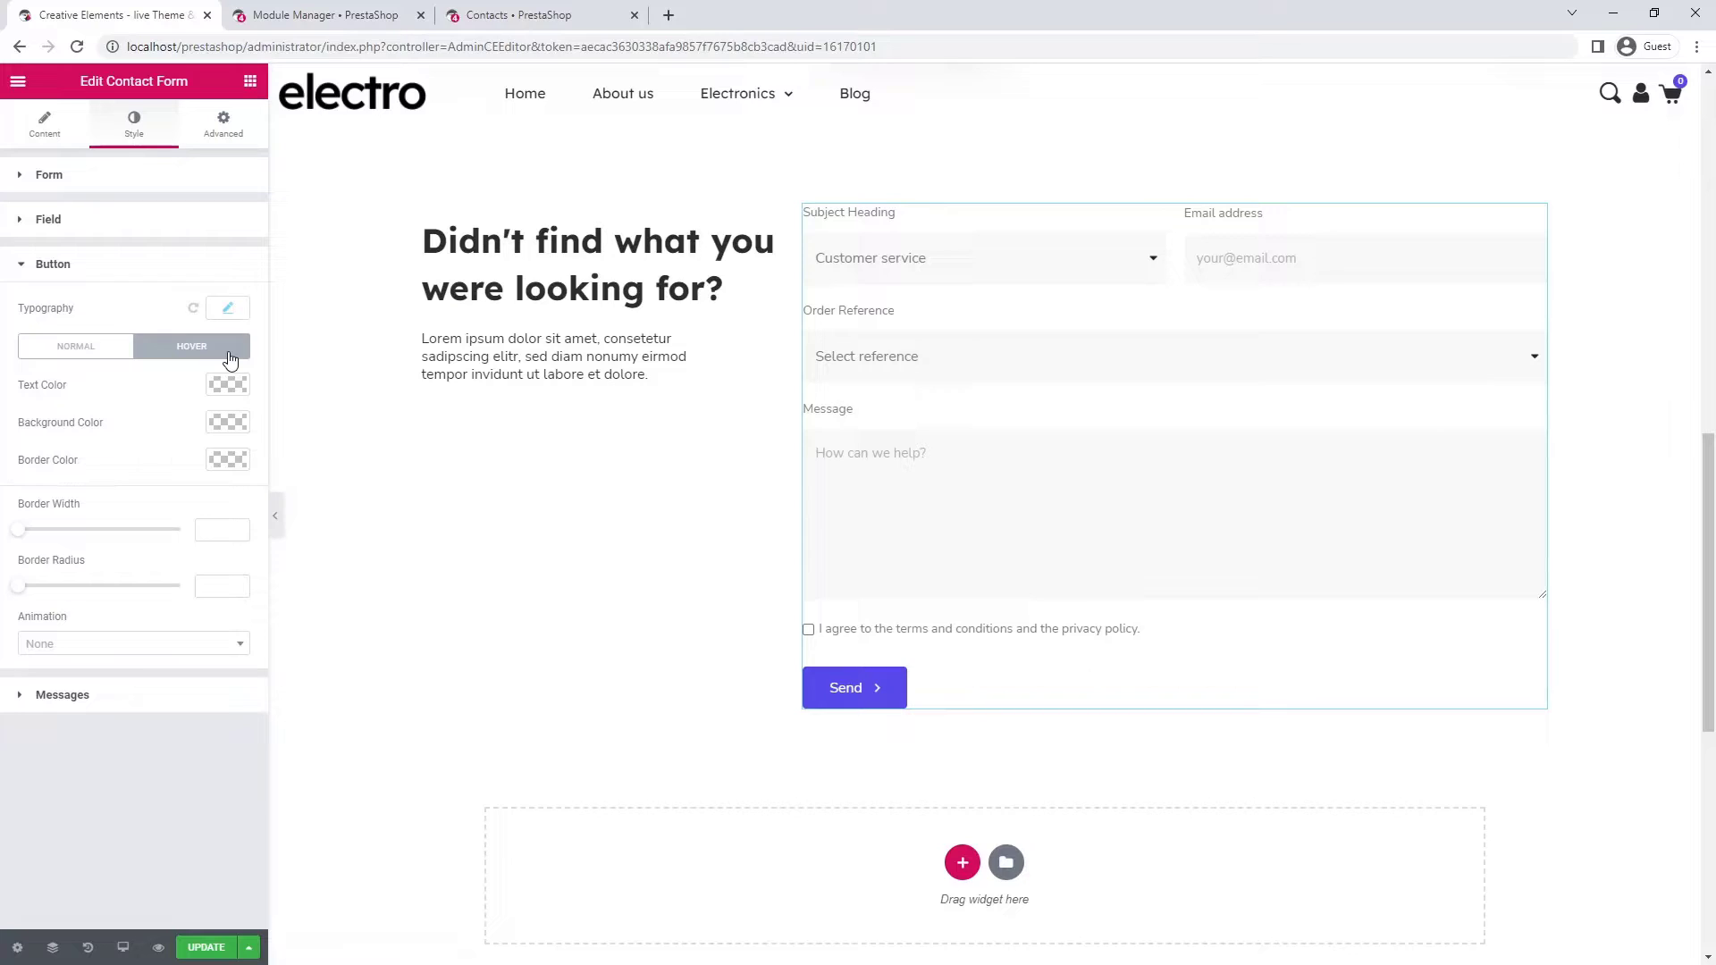
{"action": "left_click", "coordinate": [228, 422]}
{"action": "left_click", "coordinate": [54, 423]}
{"action": "type", "text": "#4133e8"}
{"action": "left_click", "coordinate": [237, 425]}
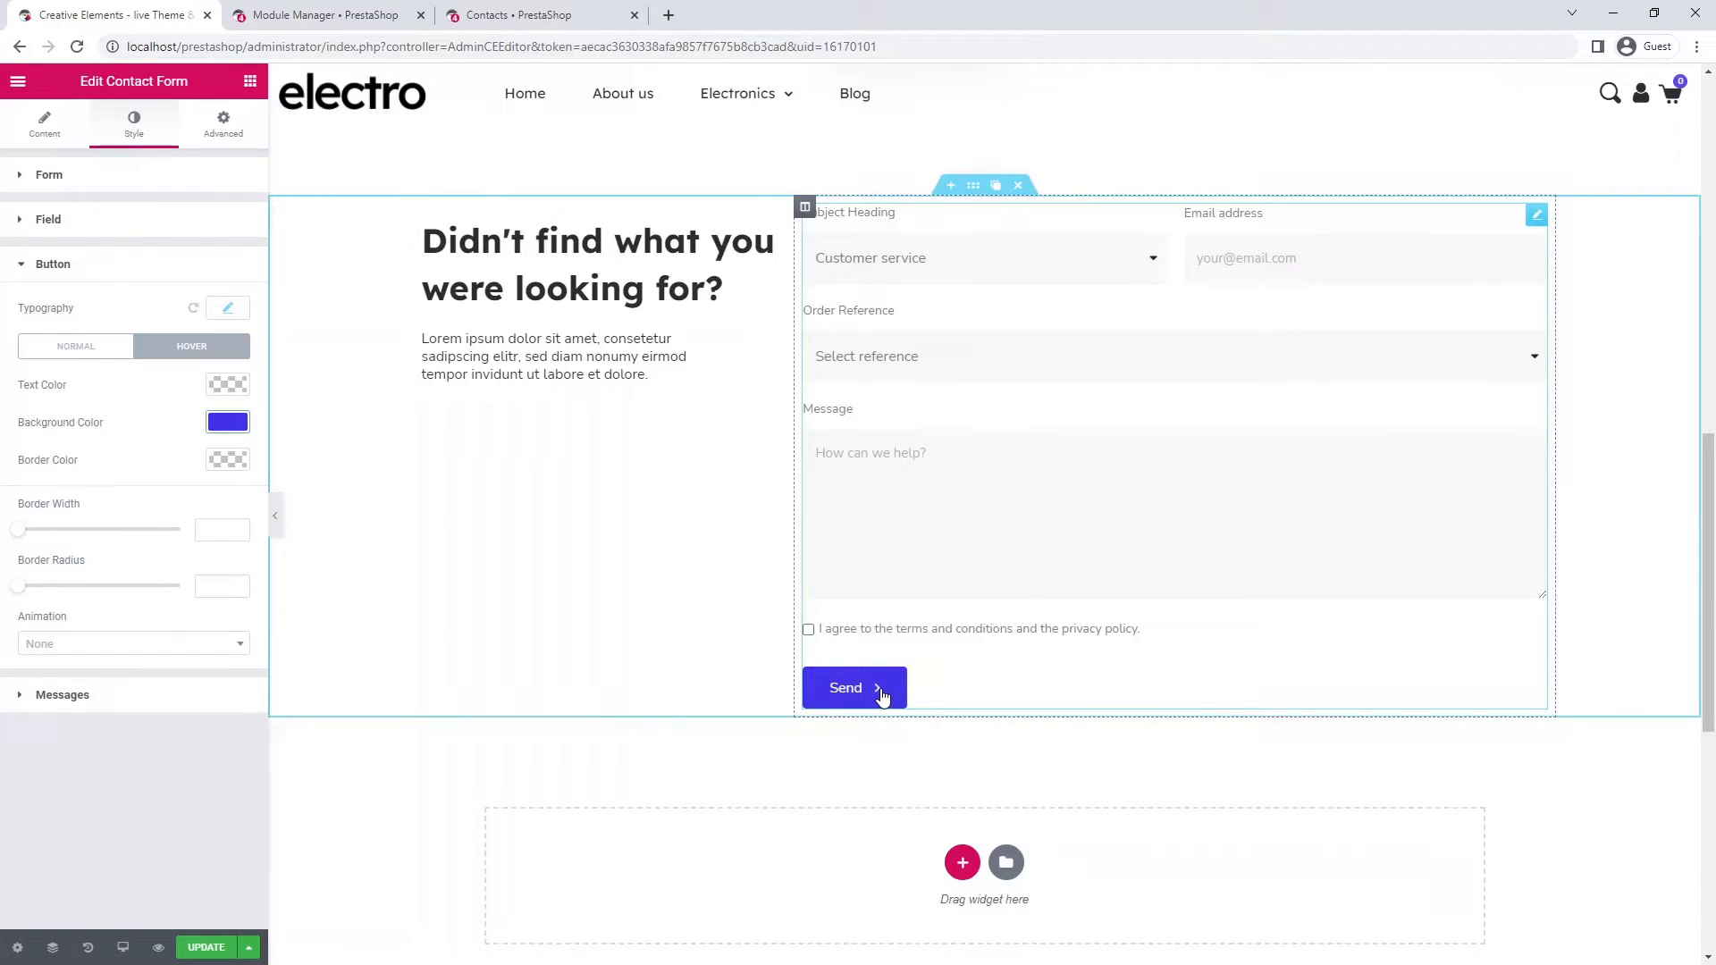
- Set the contact form's top padding to 20 with the padding sides unlinked
{"action": "left_click", "coordinate": [214, 131]}
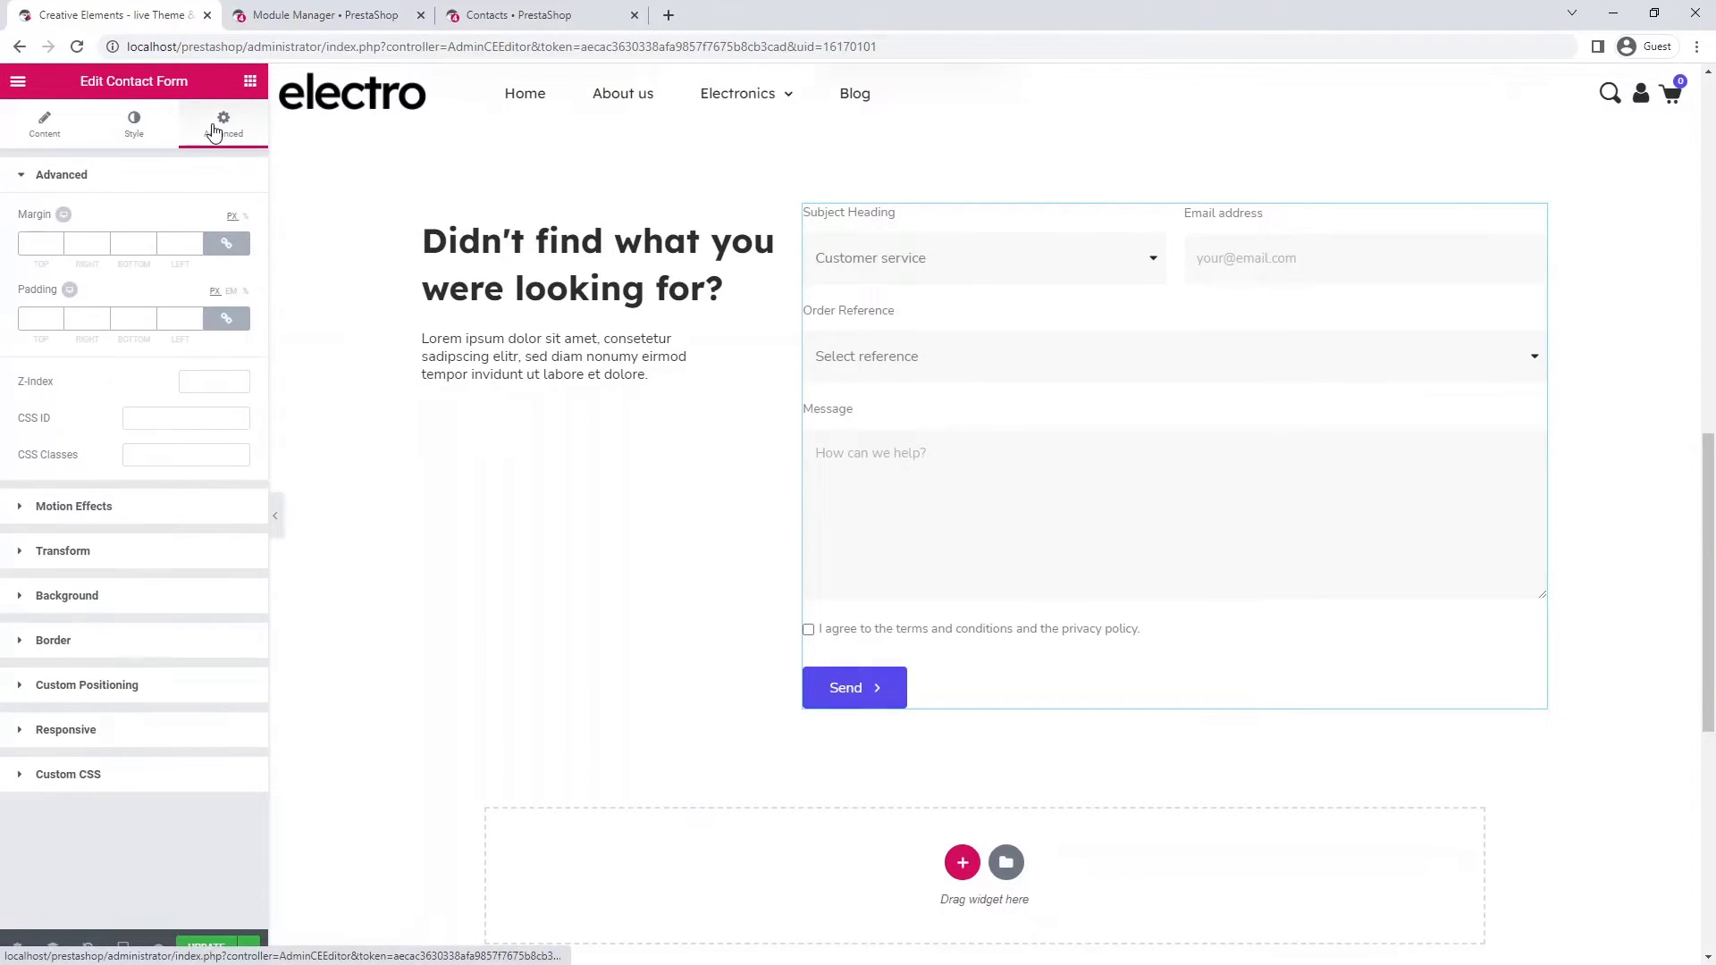
{"action": "left_click", "coordinate": [226, 320]}
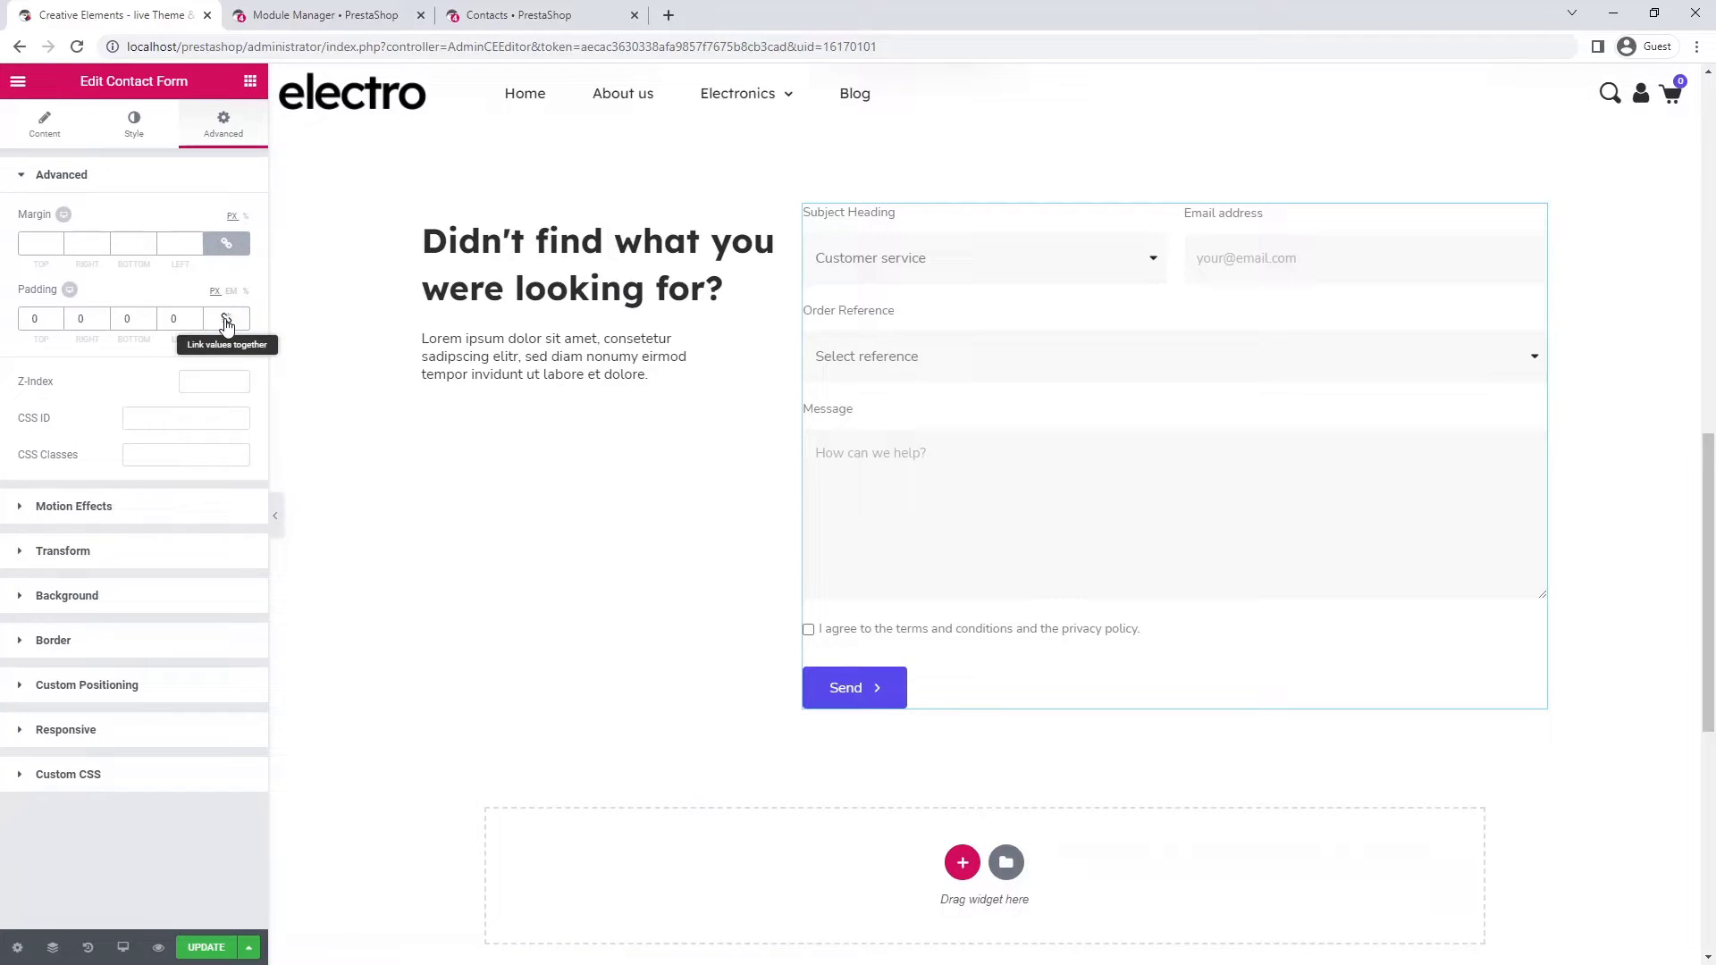
{"action": "left_click", "coordinate": [30, 318]}
{"action": "type", "text": "2"}
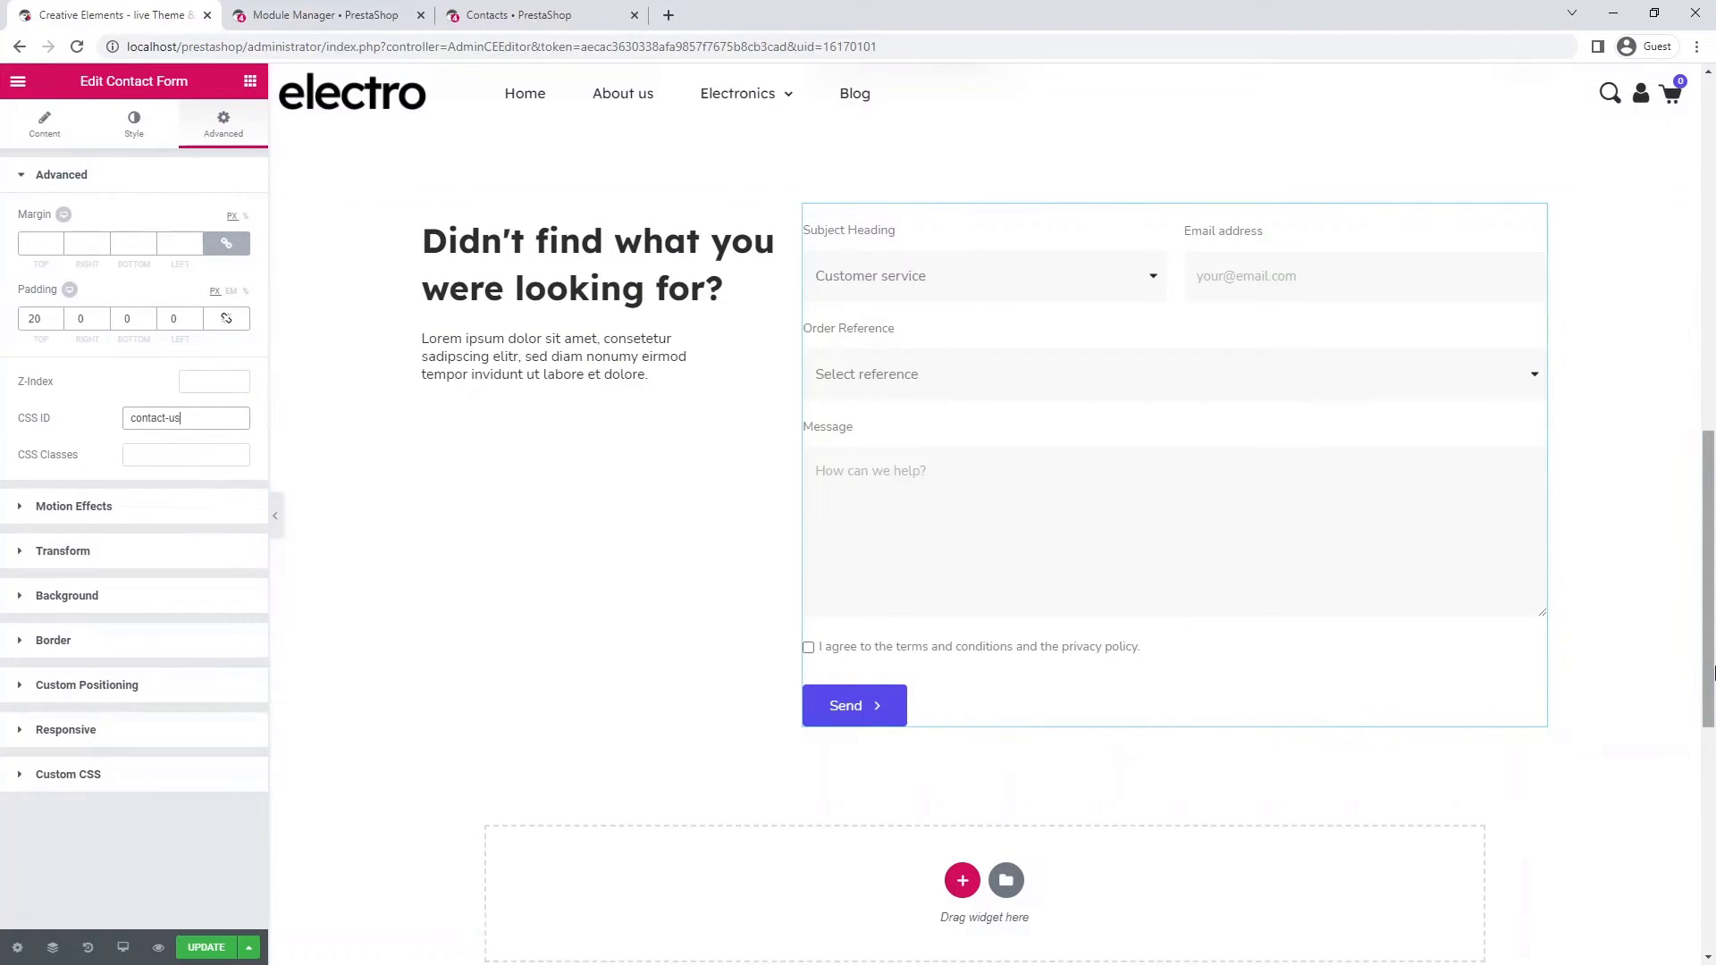
- Link the hero banner's Contact button to #contact-us
{"action": "left_click_drag", "start_coordinate": [1710, 659], "coordinate": [1643, 265]}
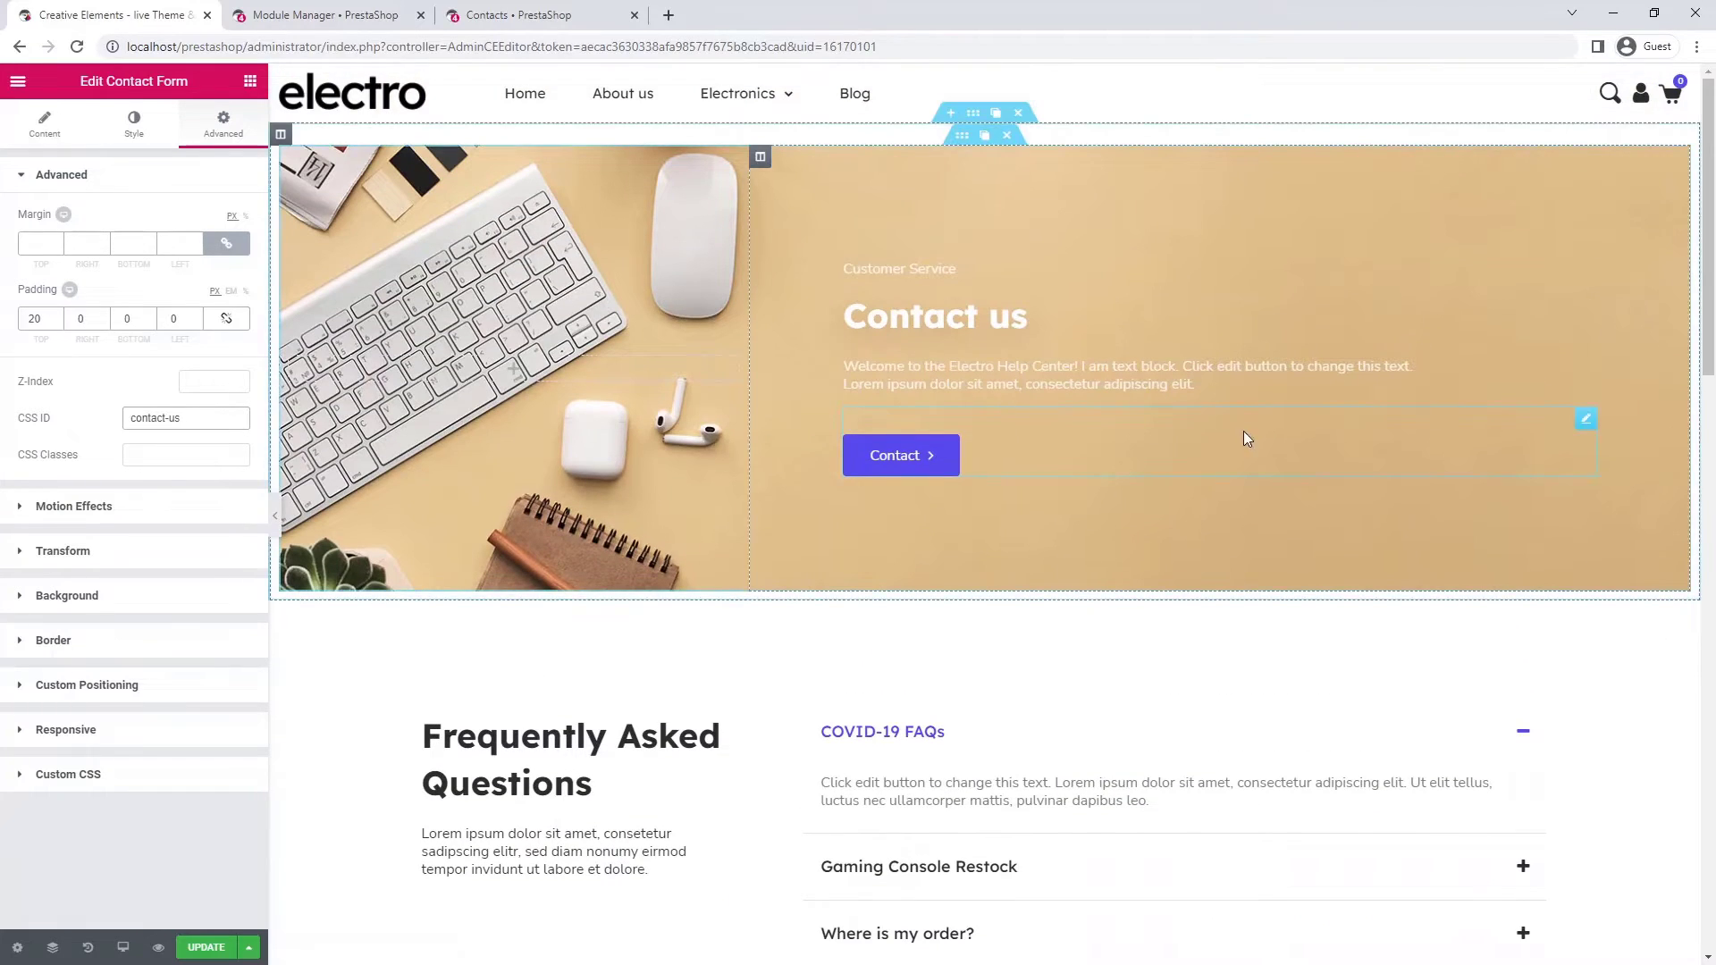
{"action": "left_click", "coordinate": [894, 456]}
{"action": "left_click", "coordinate": [54, 311]}
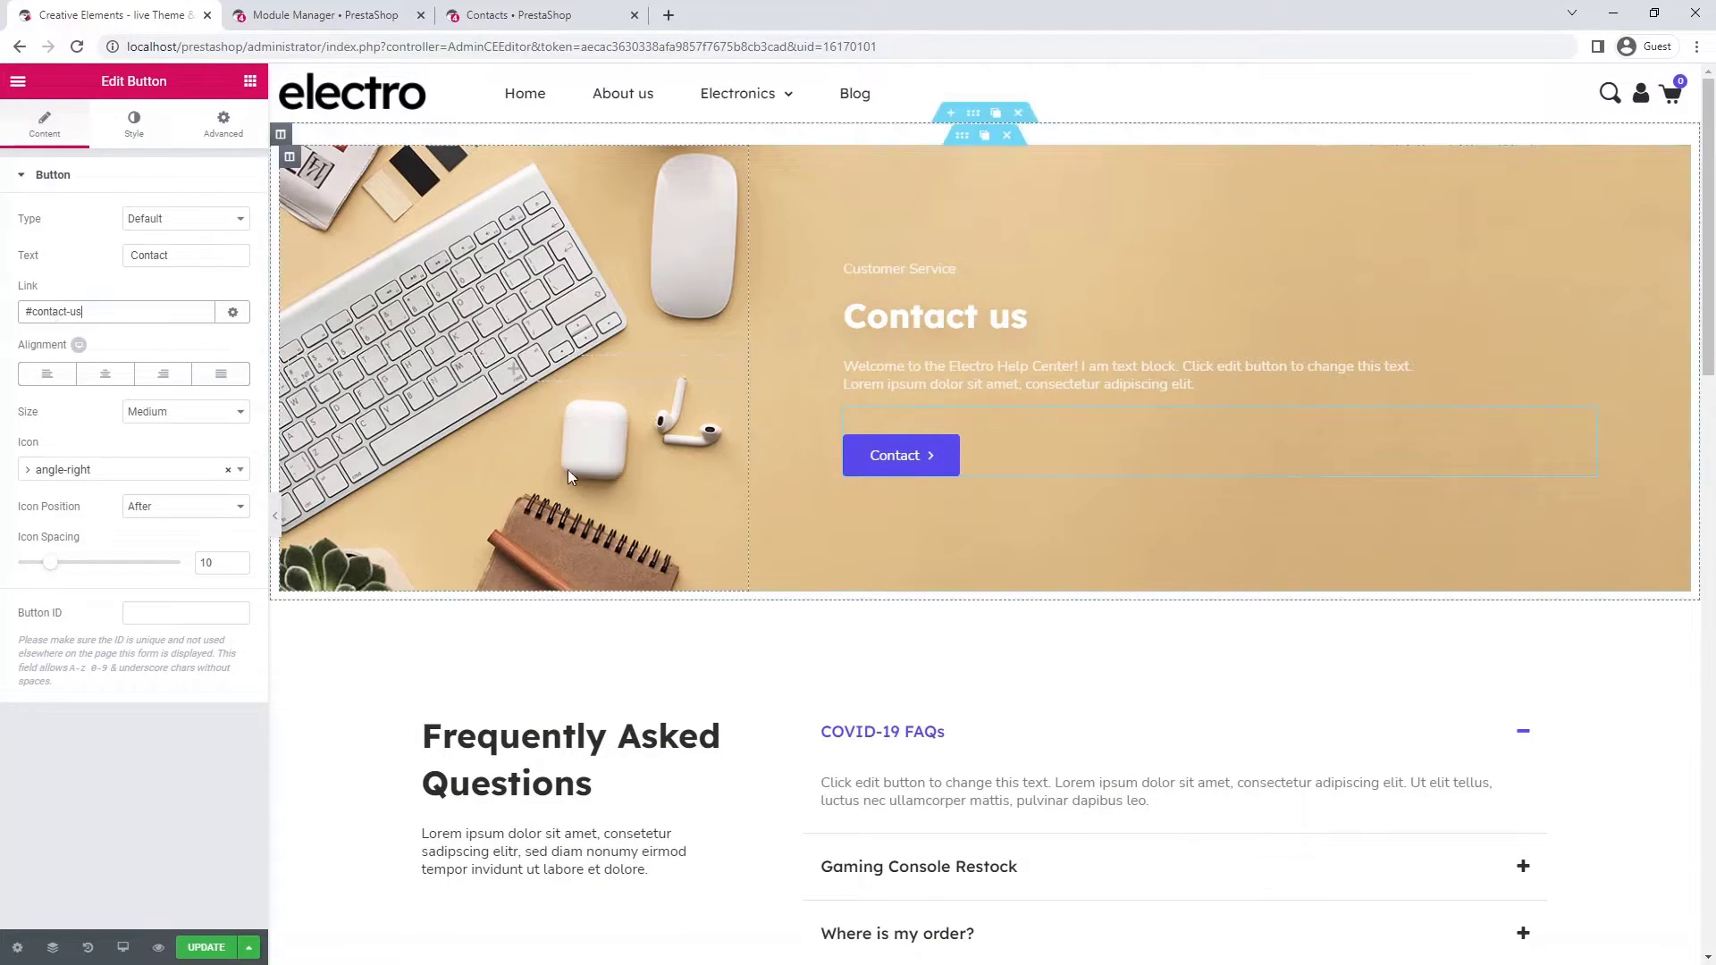
{"action": "scroll", "coordinate": [933, 460], "scroll_direction": "down", "scroll_amount": 6}
{"action": "scroll", "coordinate": [933, 459], "scroll_direction": "down", "scroll_amount": 5}
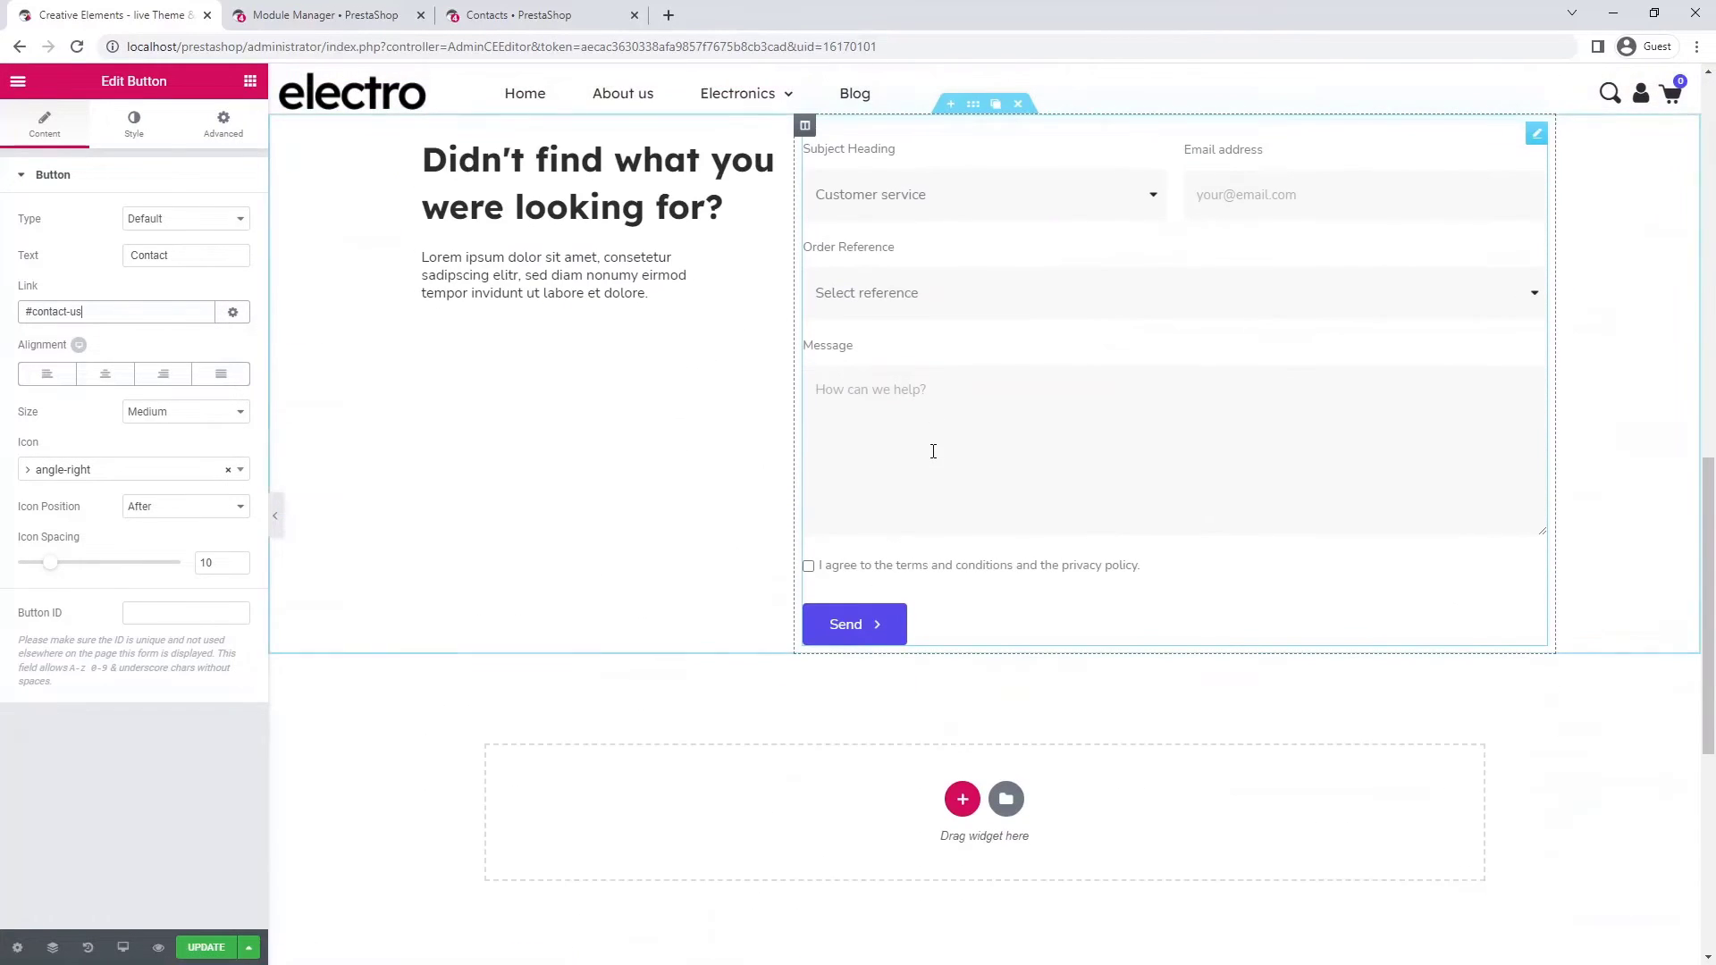
- Add a 66/33 two-column section with content width 1600 and no column gap
{"action": "left_click", "coordinate": [961, 798]}
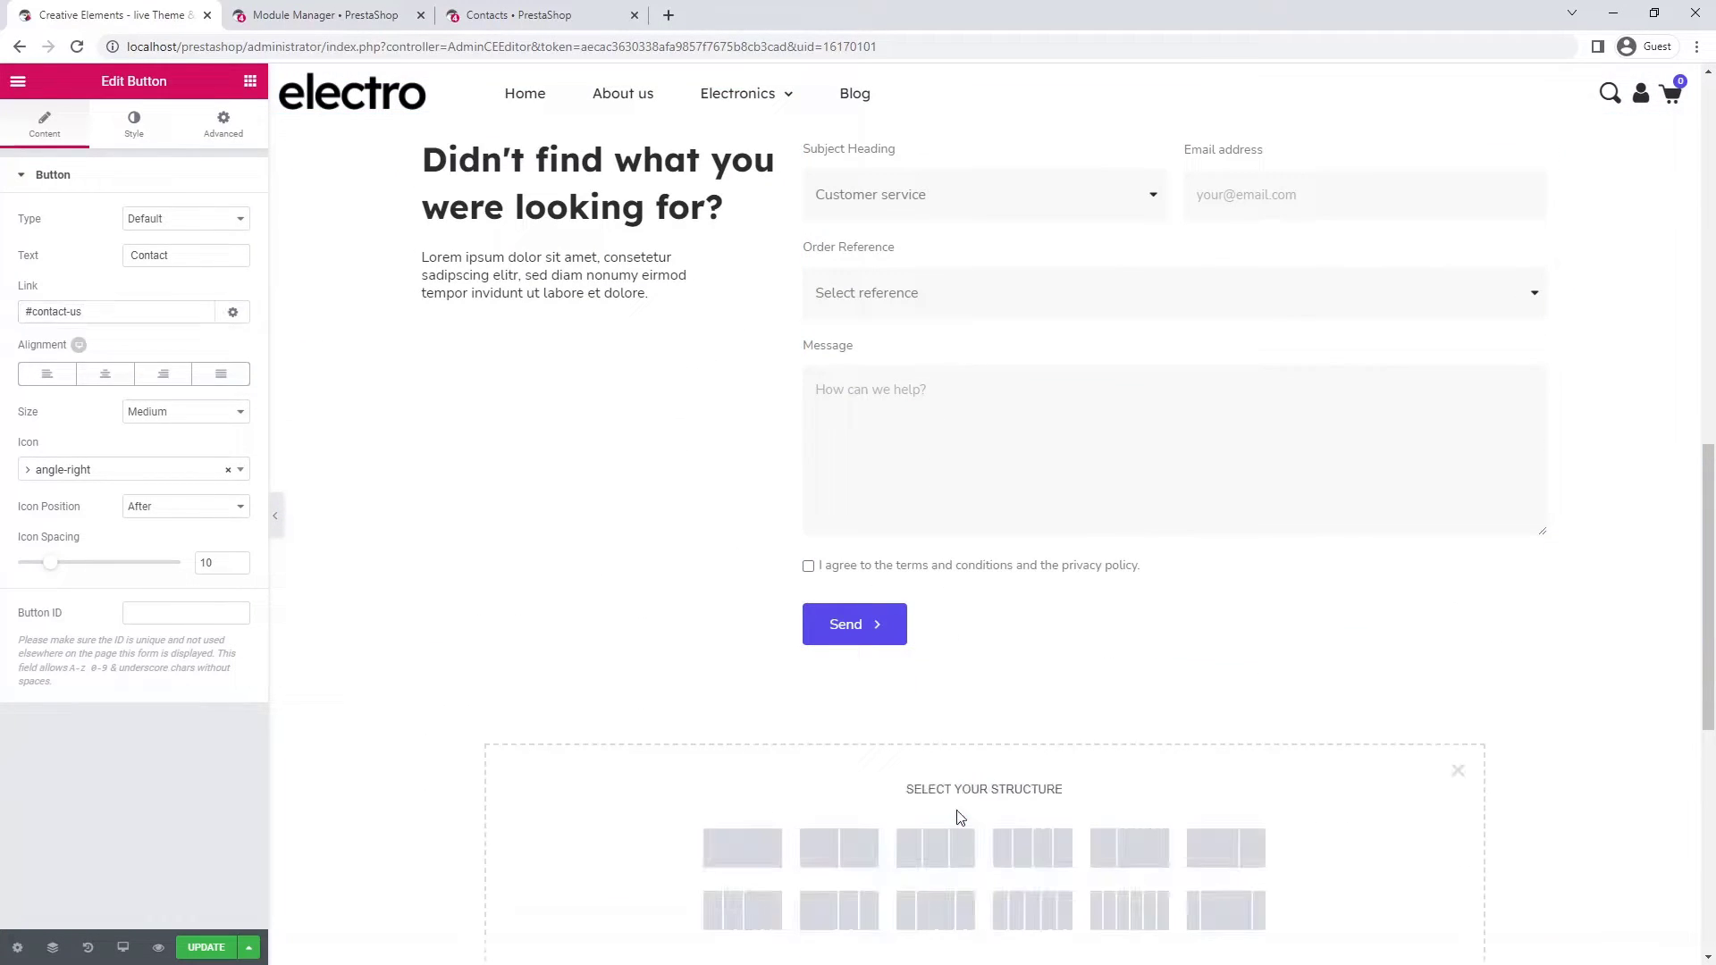
{"action": "left_click", "coordinate": [1228, 858]}
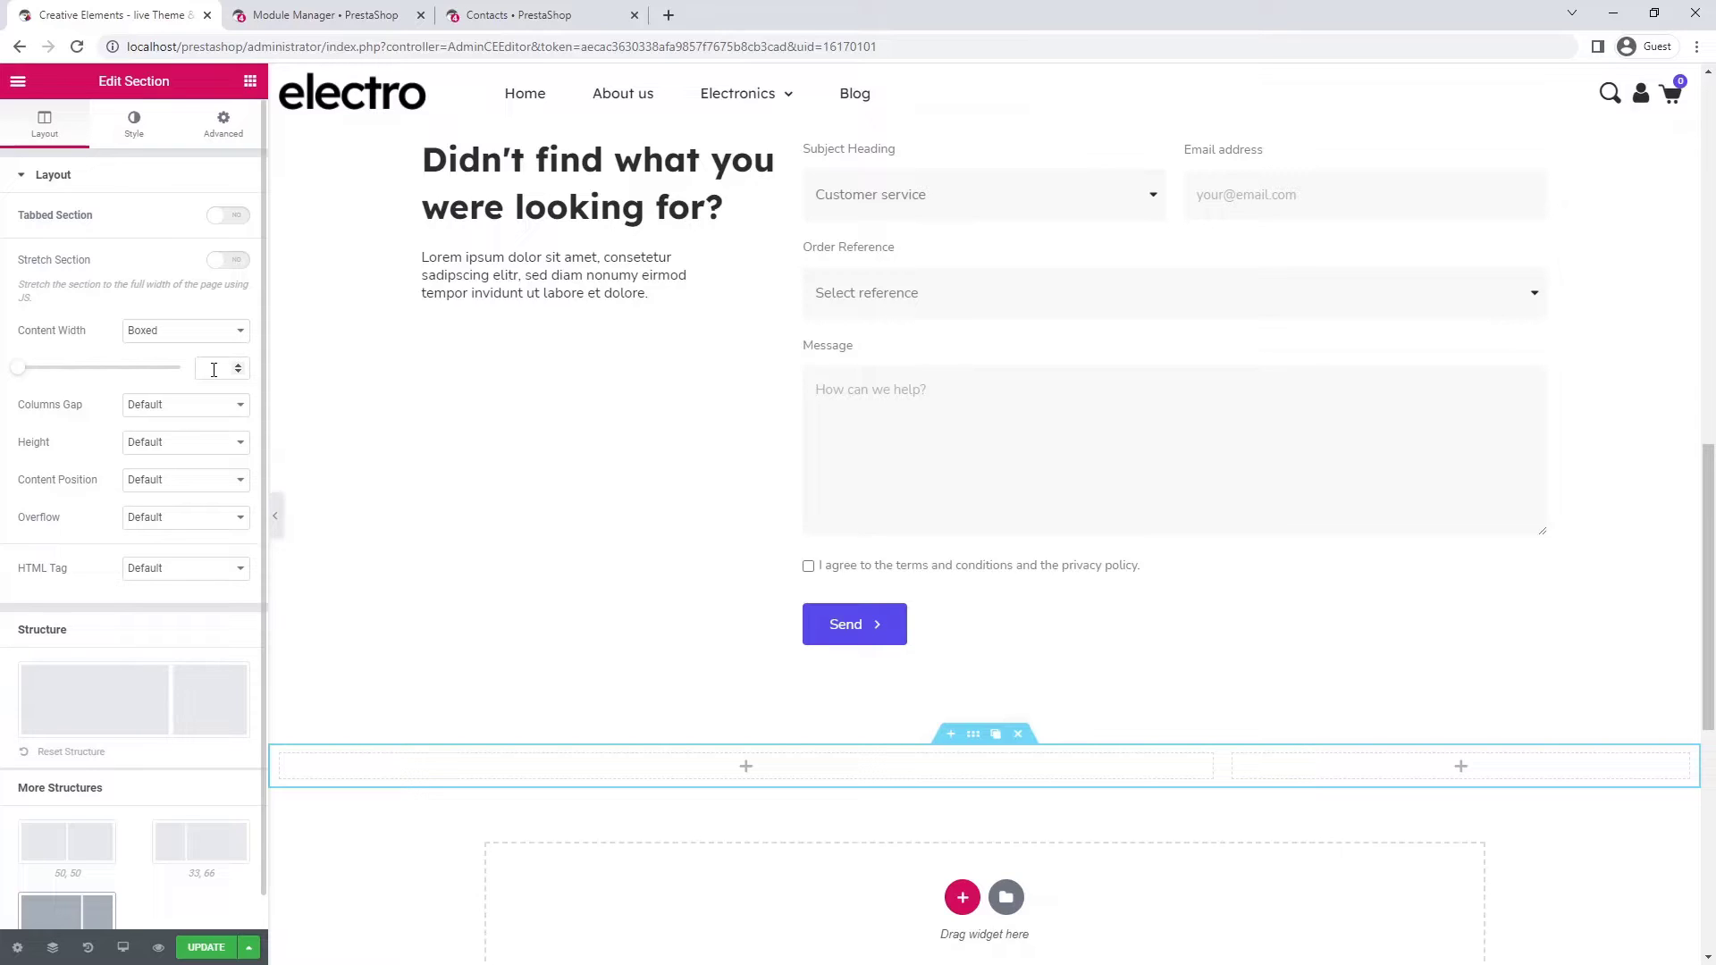
{"action": "left_click", "coordinate": [213, 370]}
{"action": "type", "text": "1600"}
{"action": "left_click", "coordinate": [212, 406]}
{"action": "left_click", "coordinate": [209, 438]}
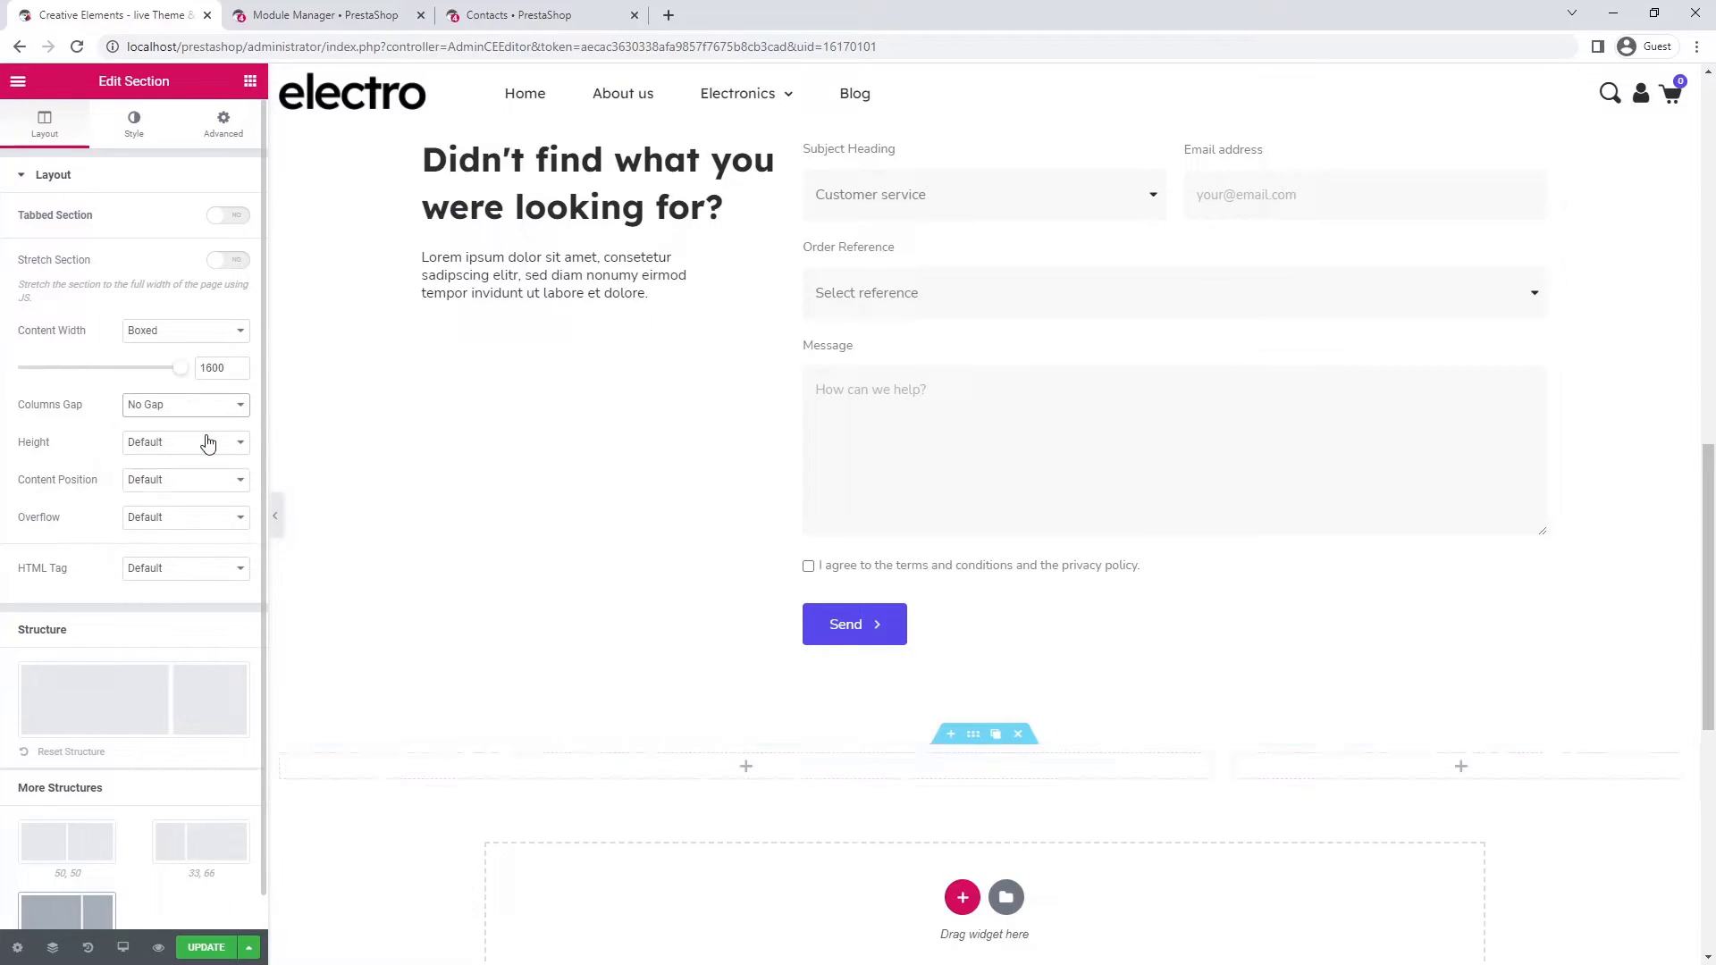
{"action": "left_click", "coordinate": [250, 82]}
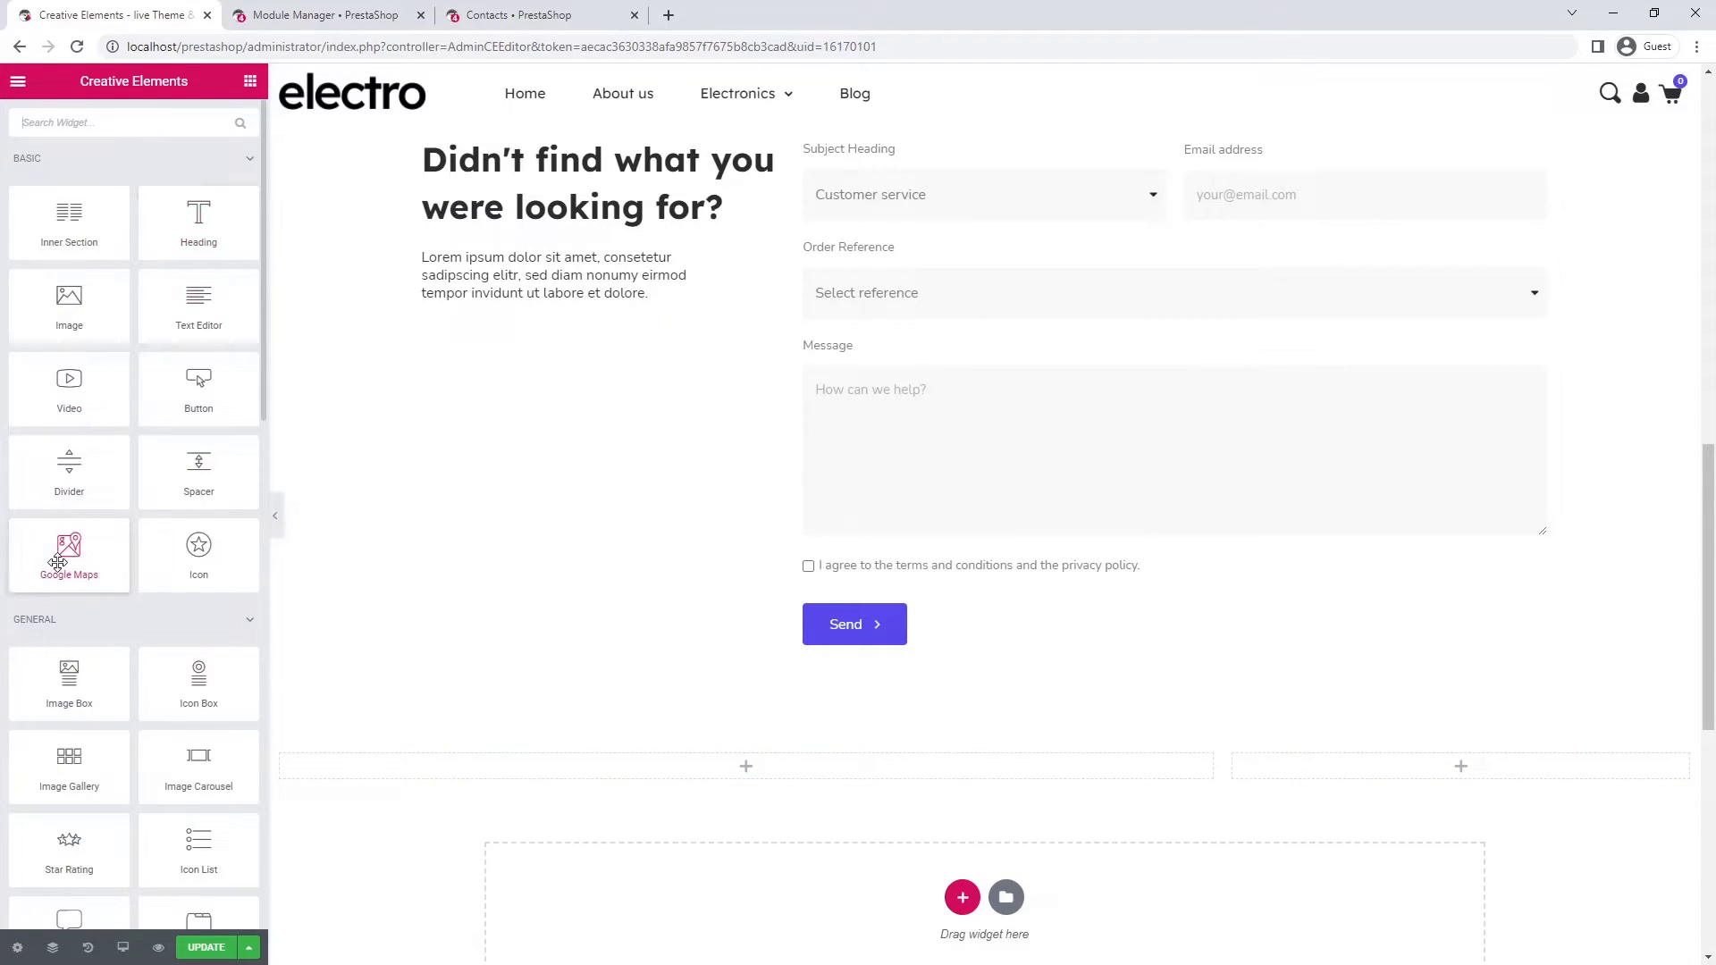
- Place a Google map of the store's Paris address in the left column, zoom 15, height 450, scroll prevention off
{"action": "left_click_drag", "start_coordinate": [64, 559], "coordinate": [614, 785]}
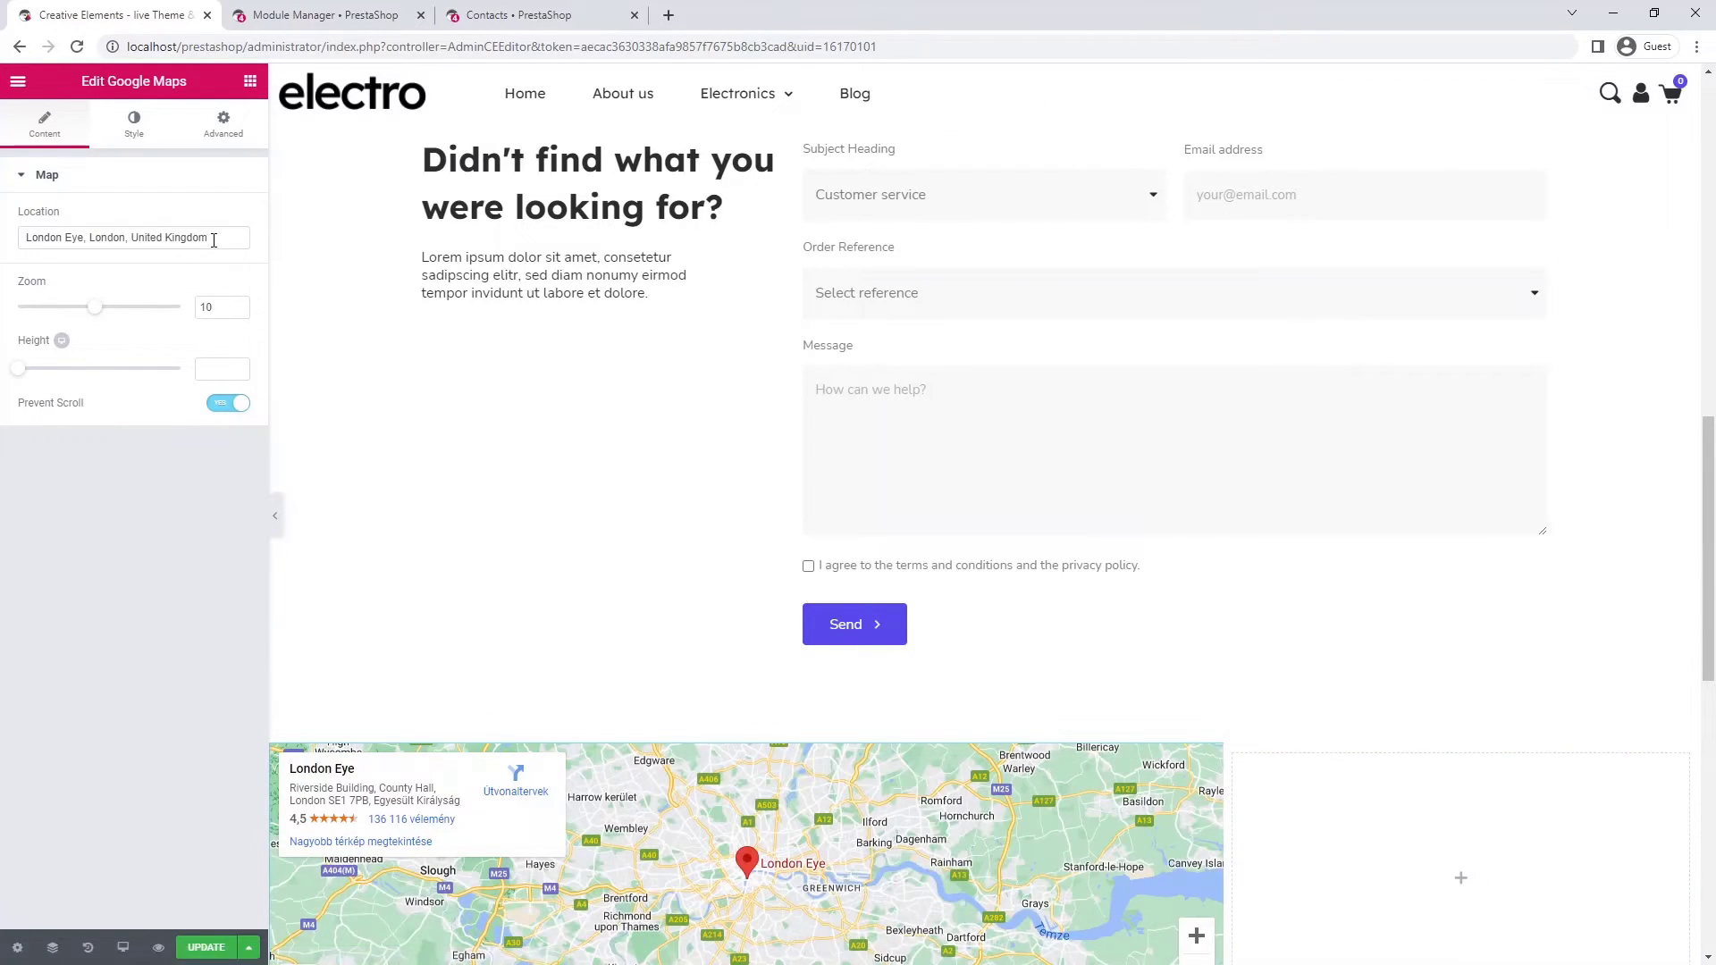
{"action": "left_click", "coordinate": [214, 237]}
{"action": "key", "text": "ctrl+a"}
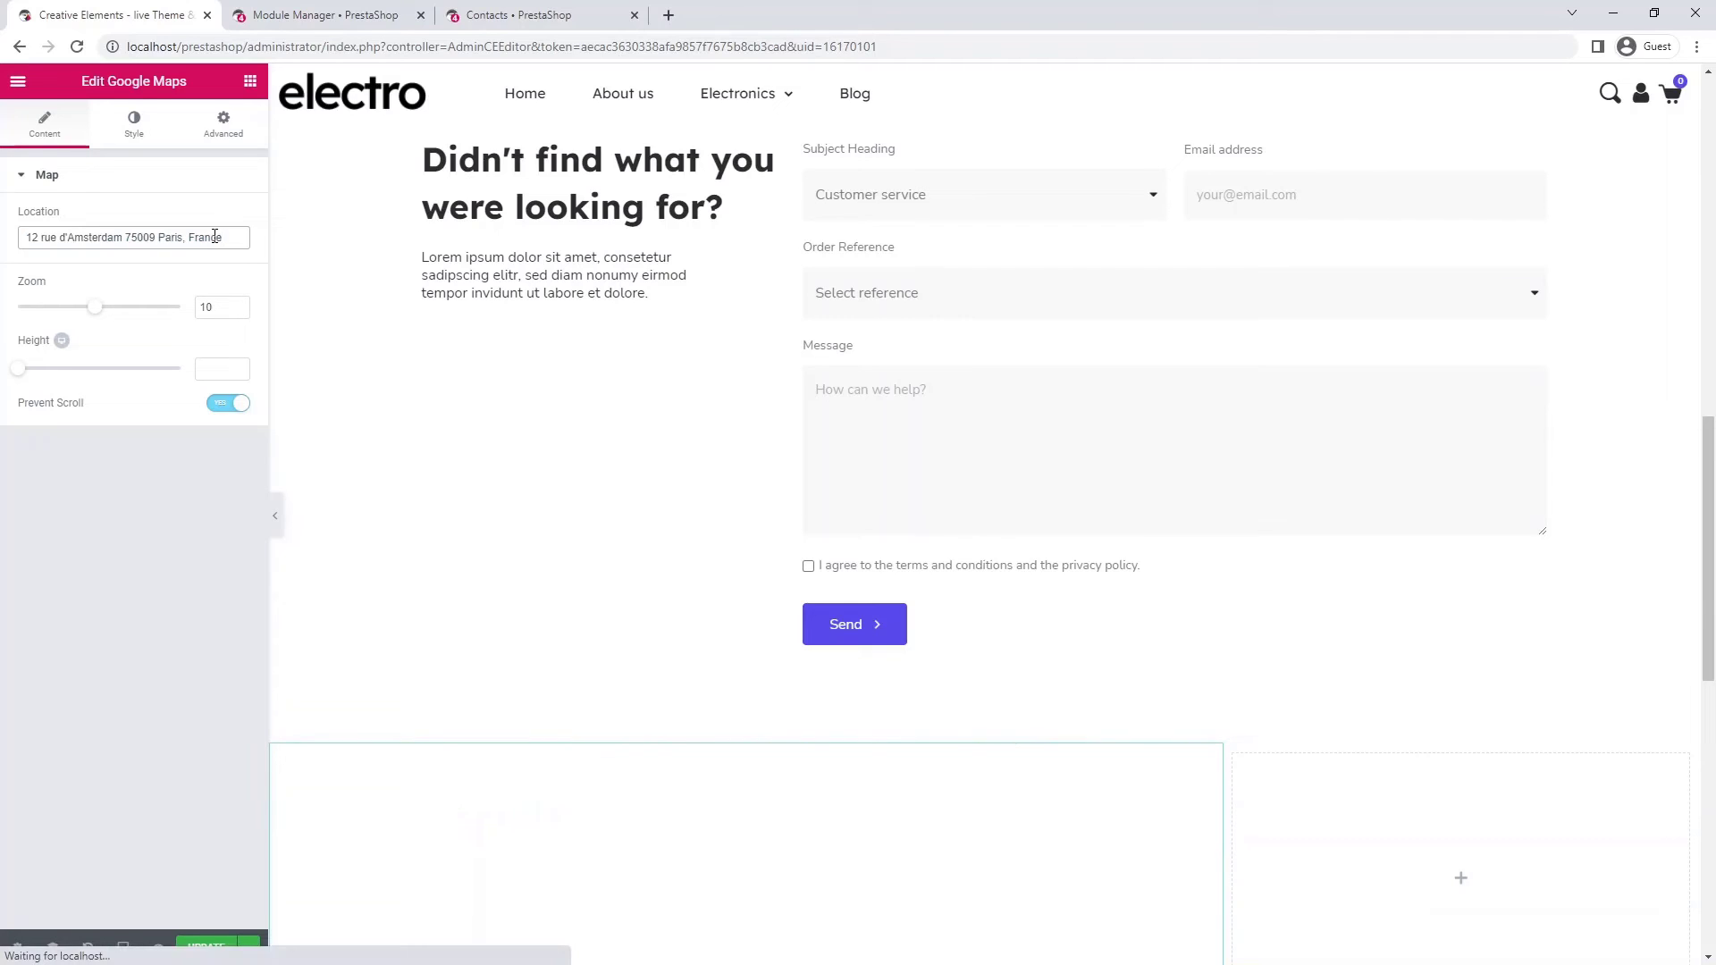
{"action": "scroll", "coordinate": [337, 261], "scroll_direction": "down", "scroll_amount": 5}
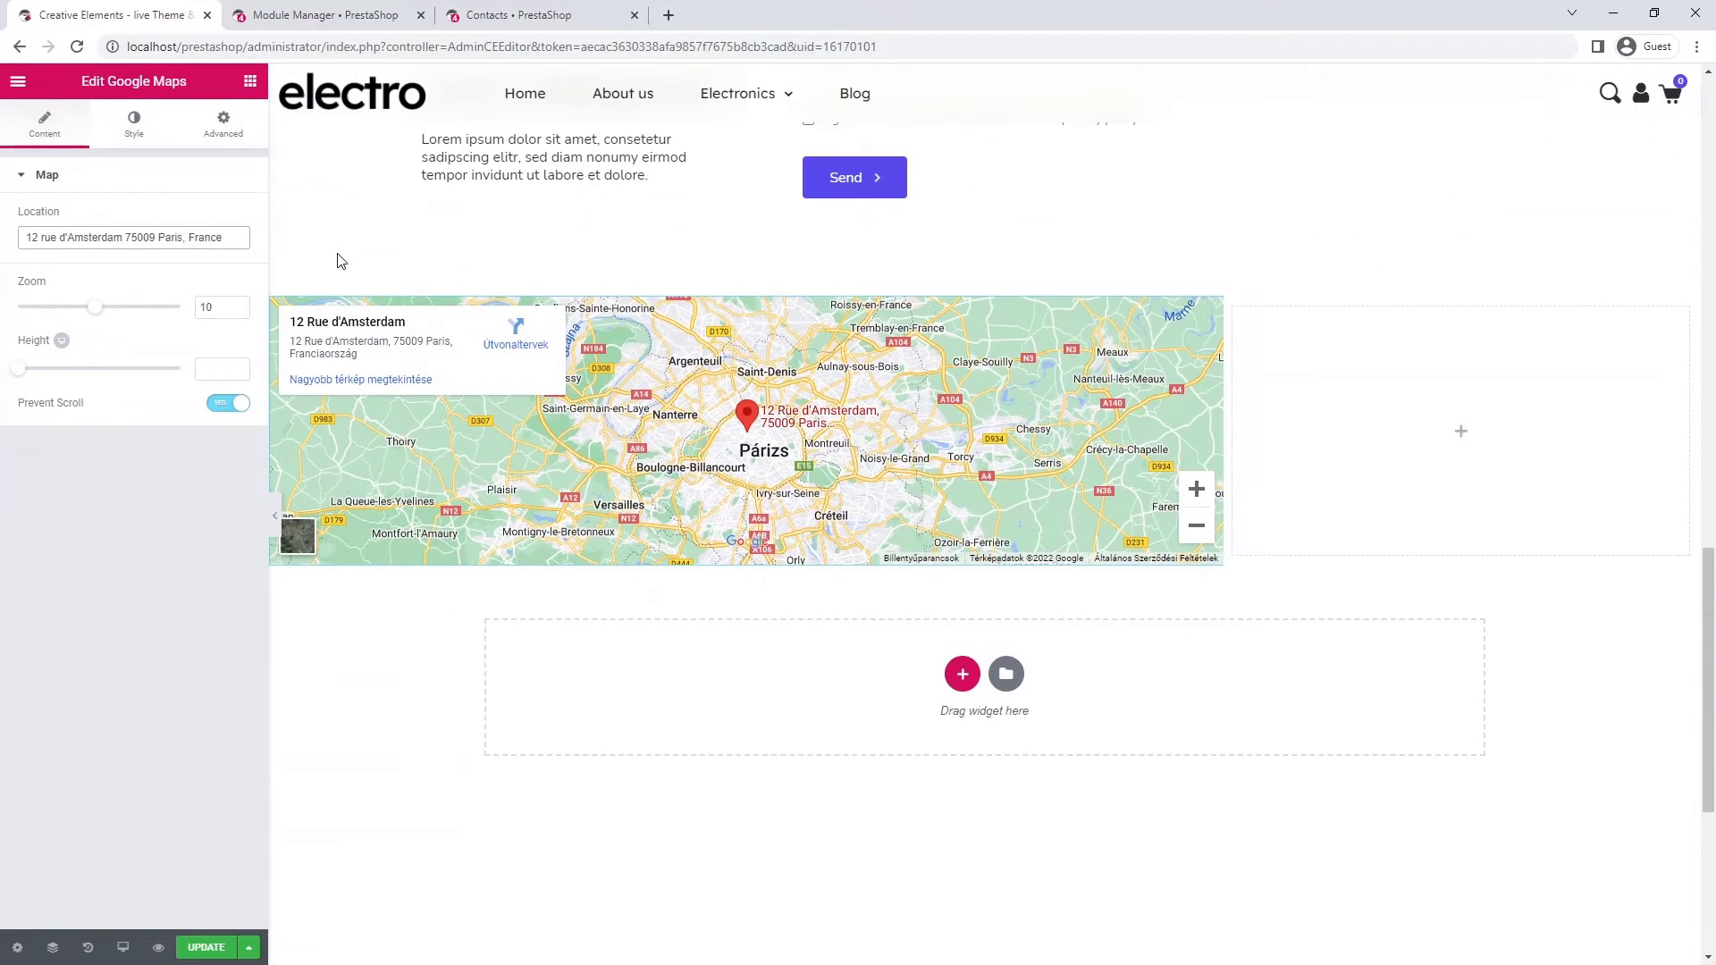
{"action": "double_click", "coordinate": [215, 308]}
{"action": "type", "text": "15"}
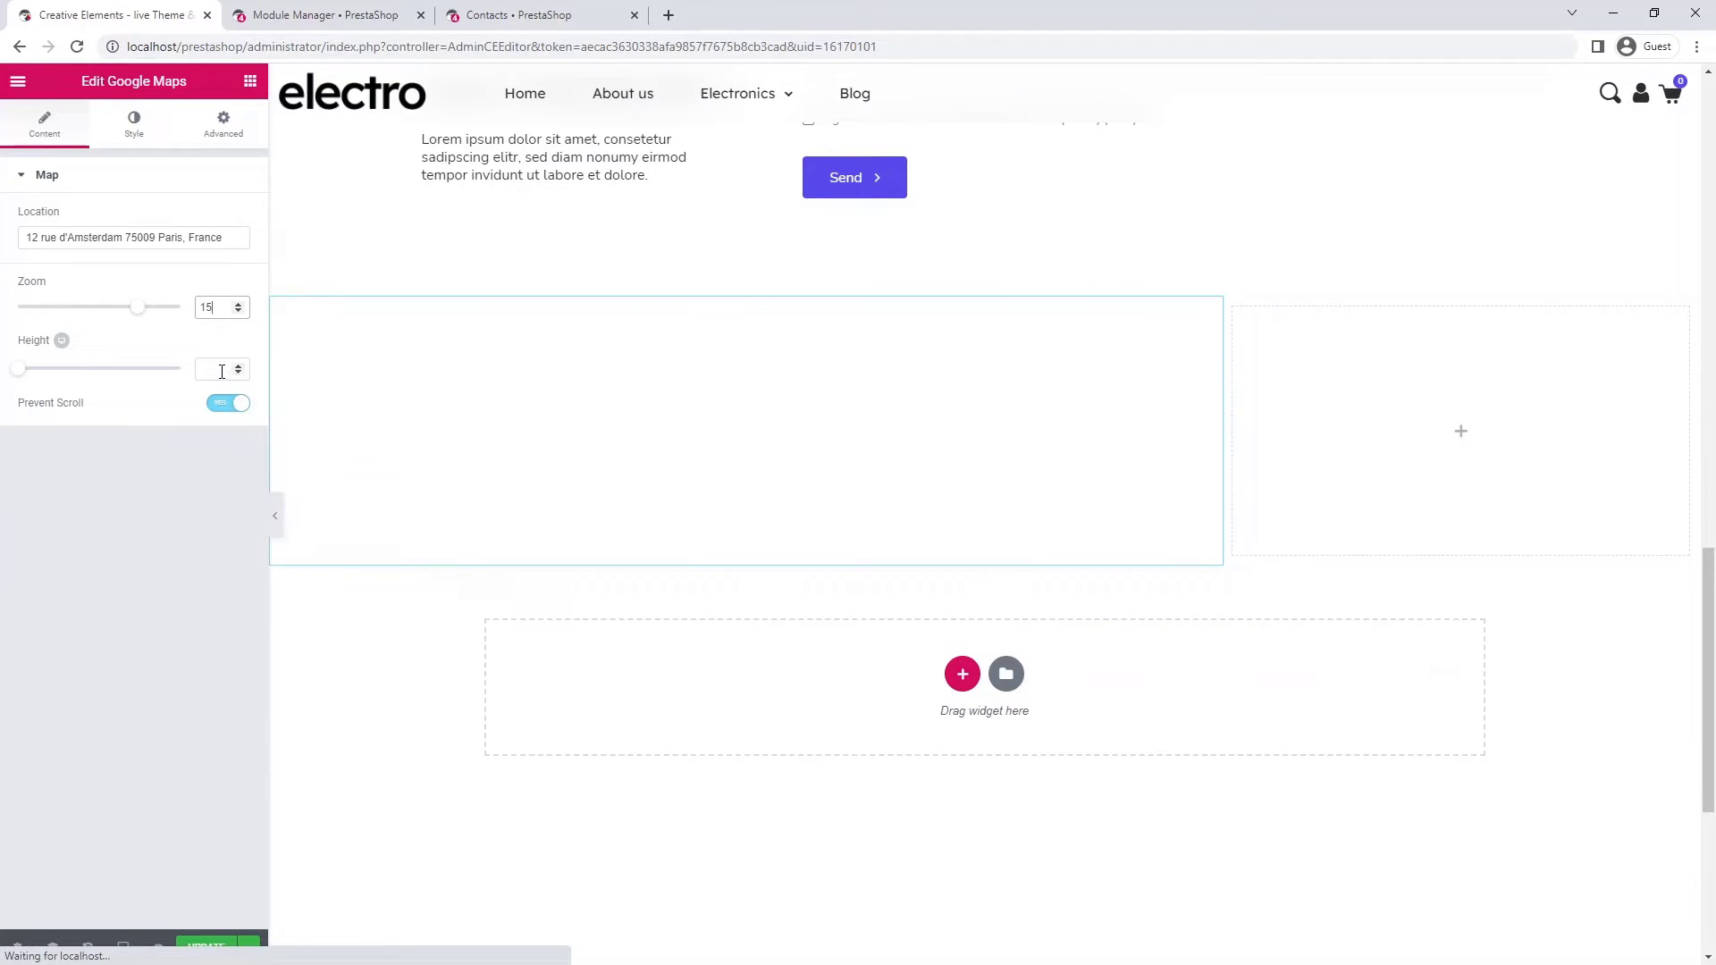
{"action": "left_click", "coordinate": [220, 370]}
{"action": "type", "text": "450"}
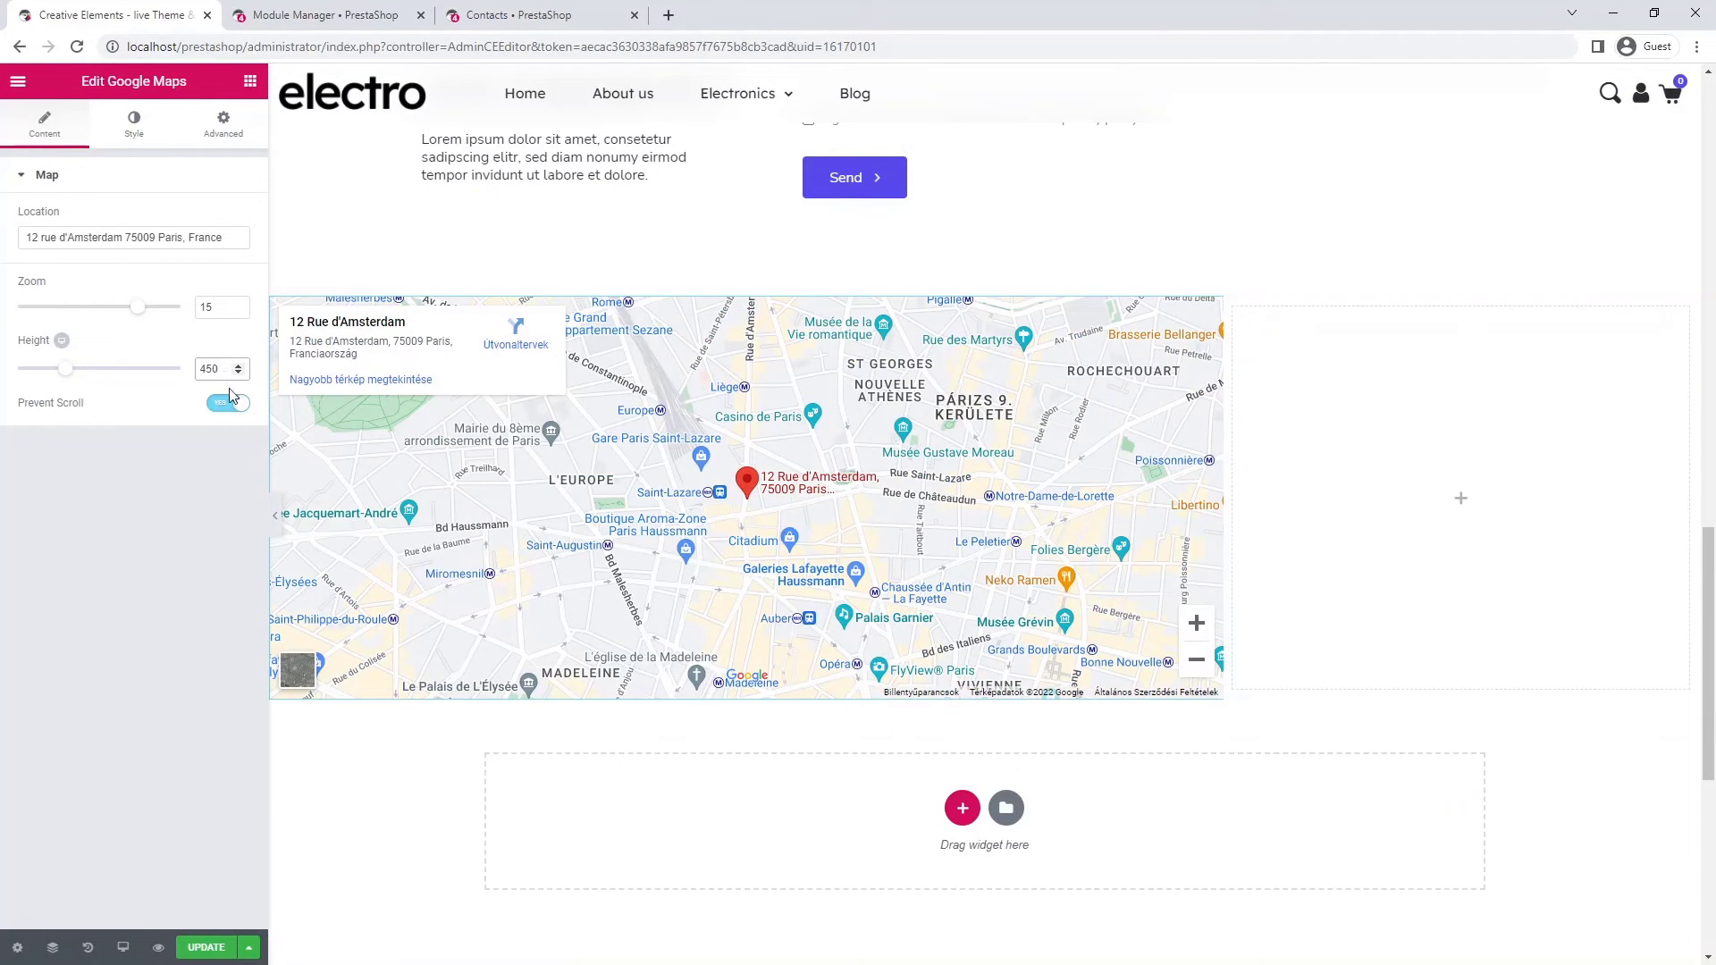
{"action": "left_click", "coordinate": [240, 408]}
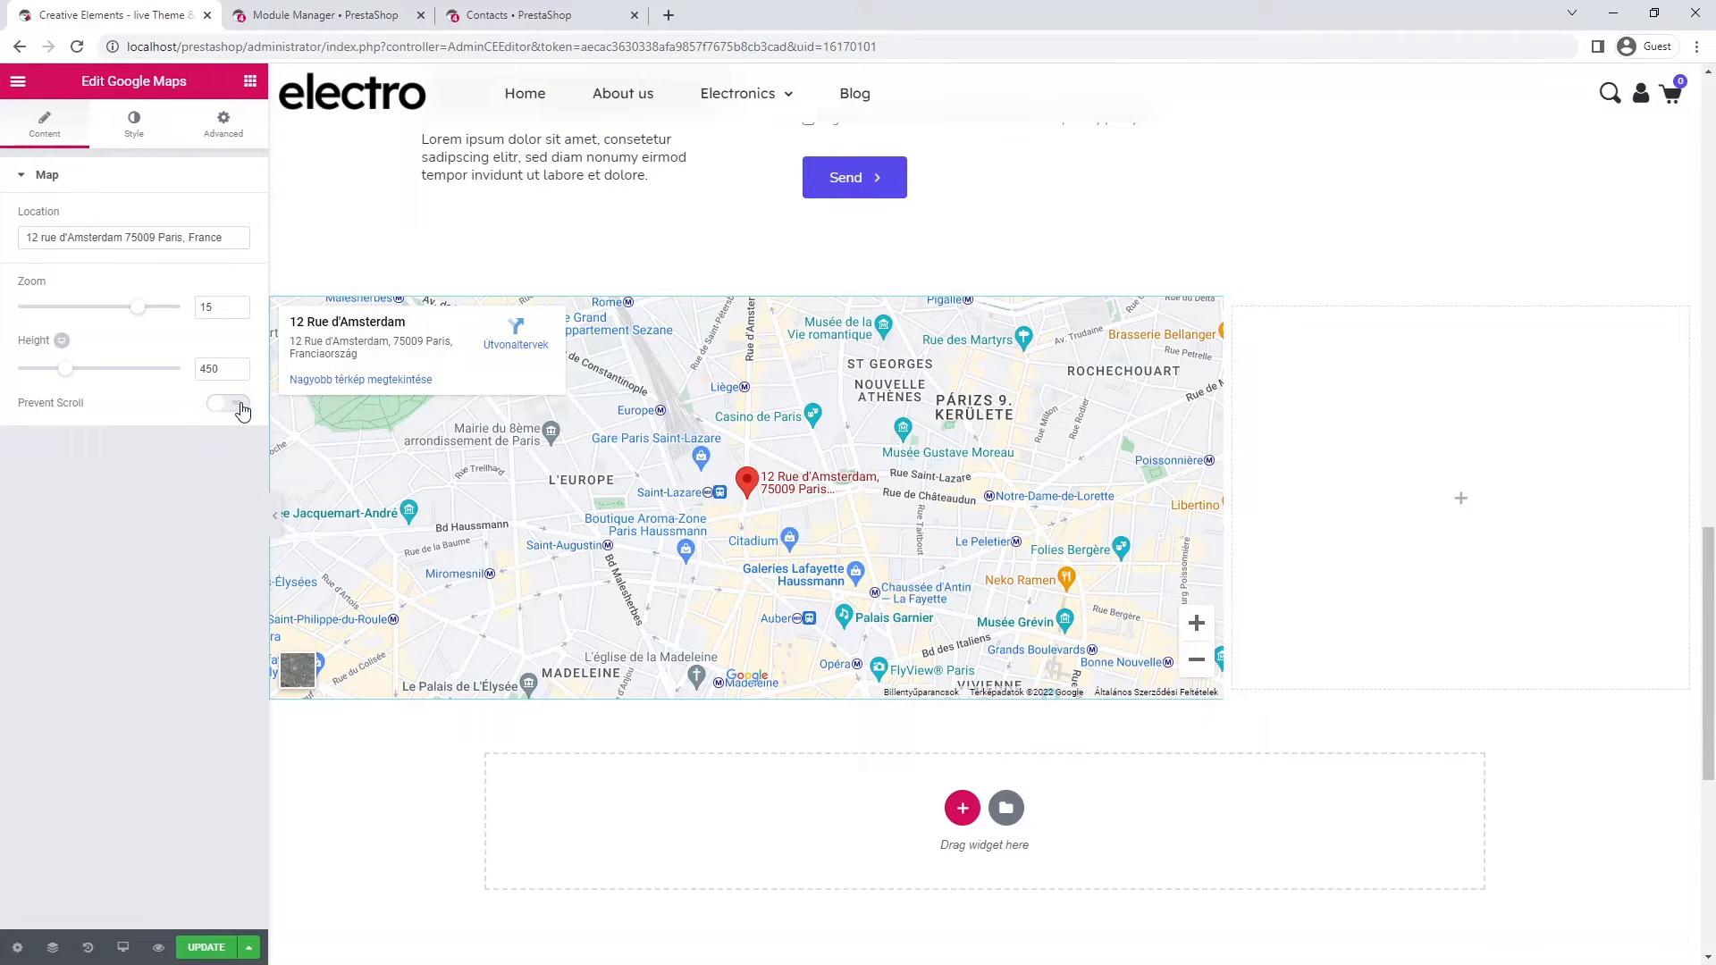
- Set the map's CSS filter saturation to 0 and drop an Icon Box into the right column
{"action": "left_click", "coordinate": [134, 125]}
{"action": "left_click", "coordinate": [227, 259]}
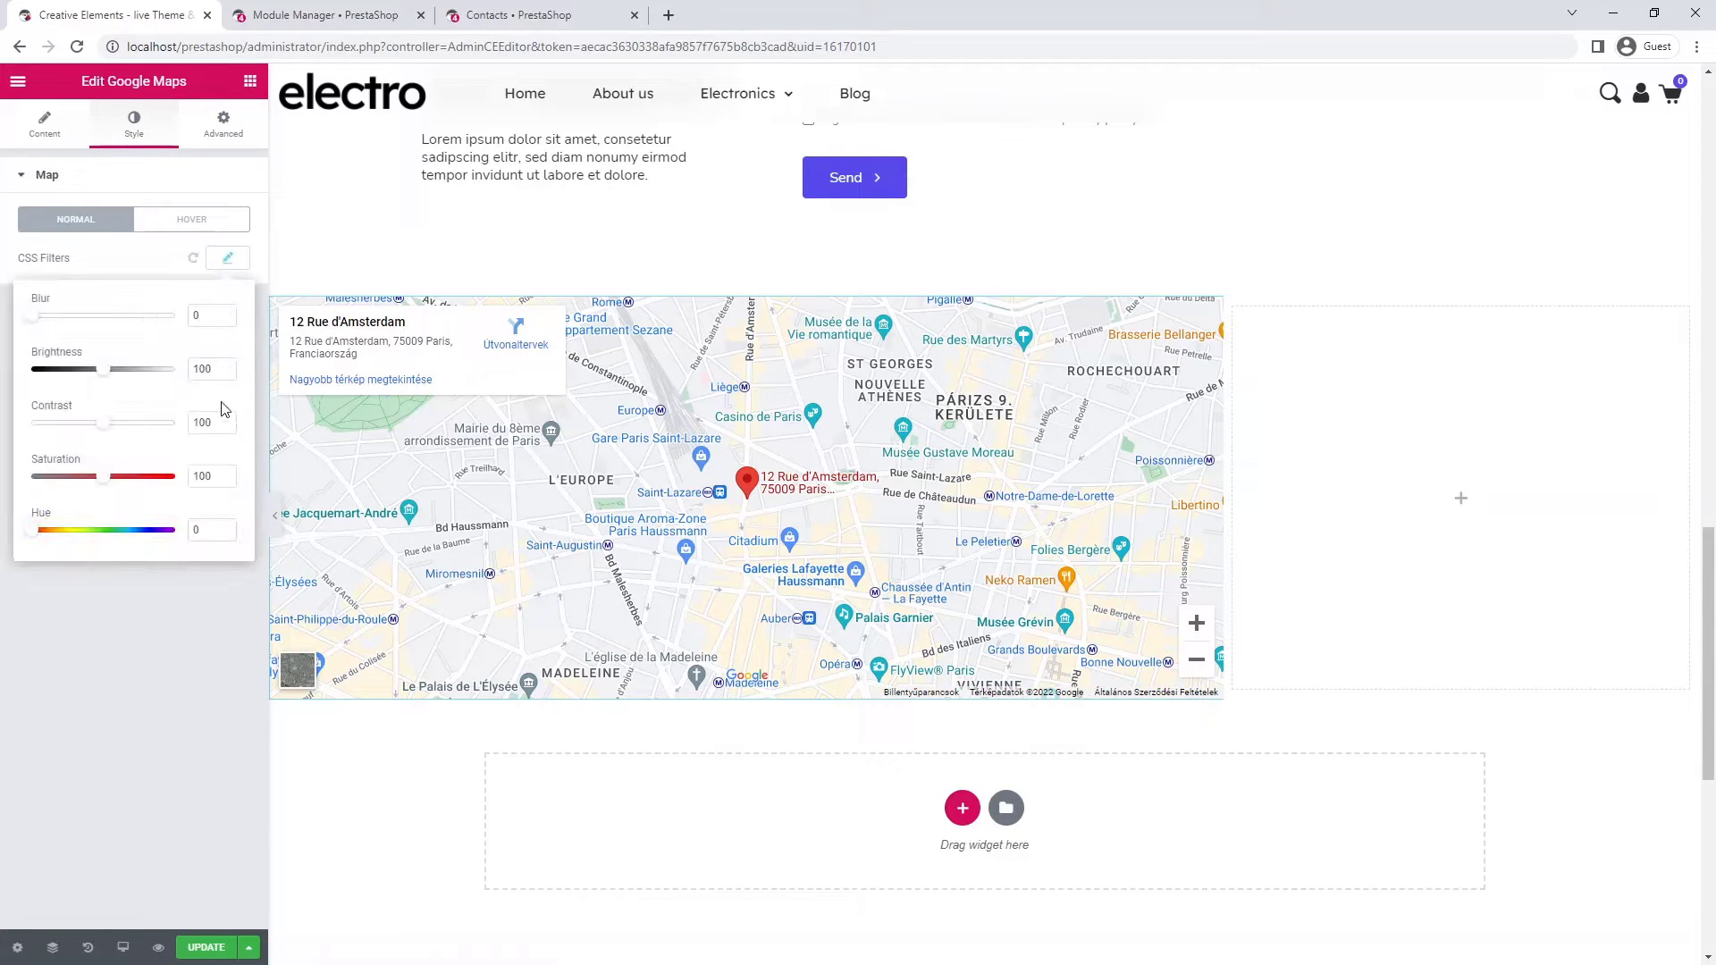
{"action": "left_click_drag", "start_coordinate": [216, 488], "coordinate": [193, 482]}
{"action": "type", "text": "0"}
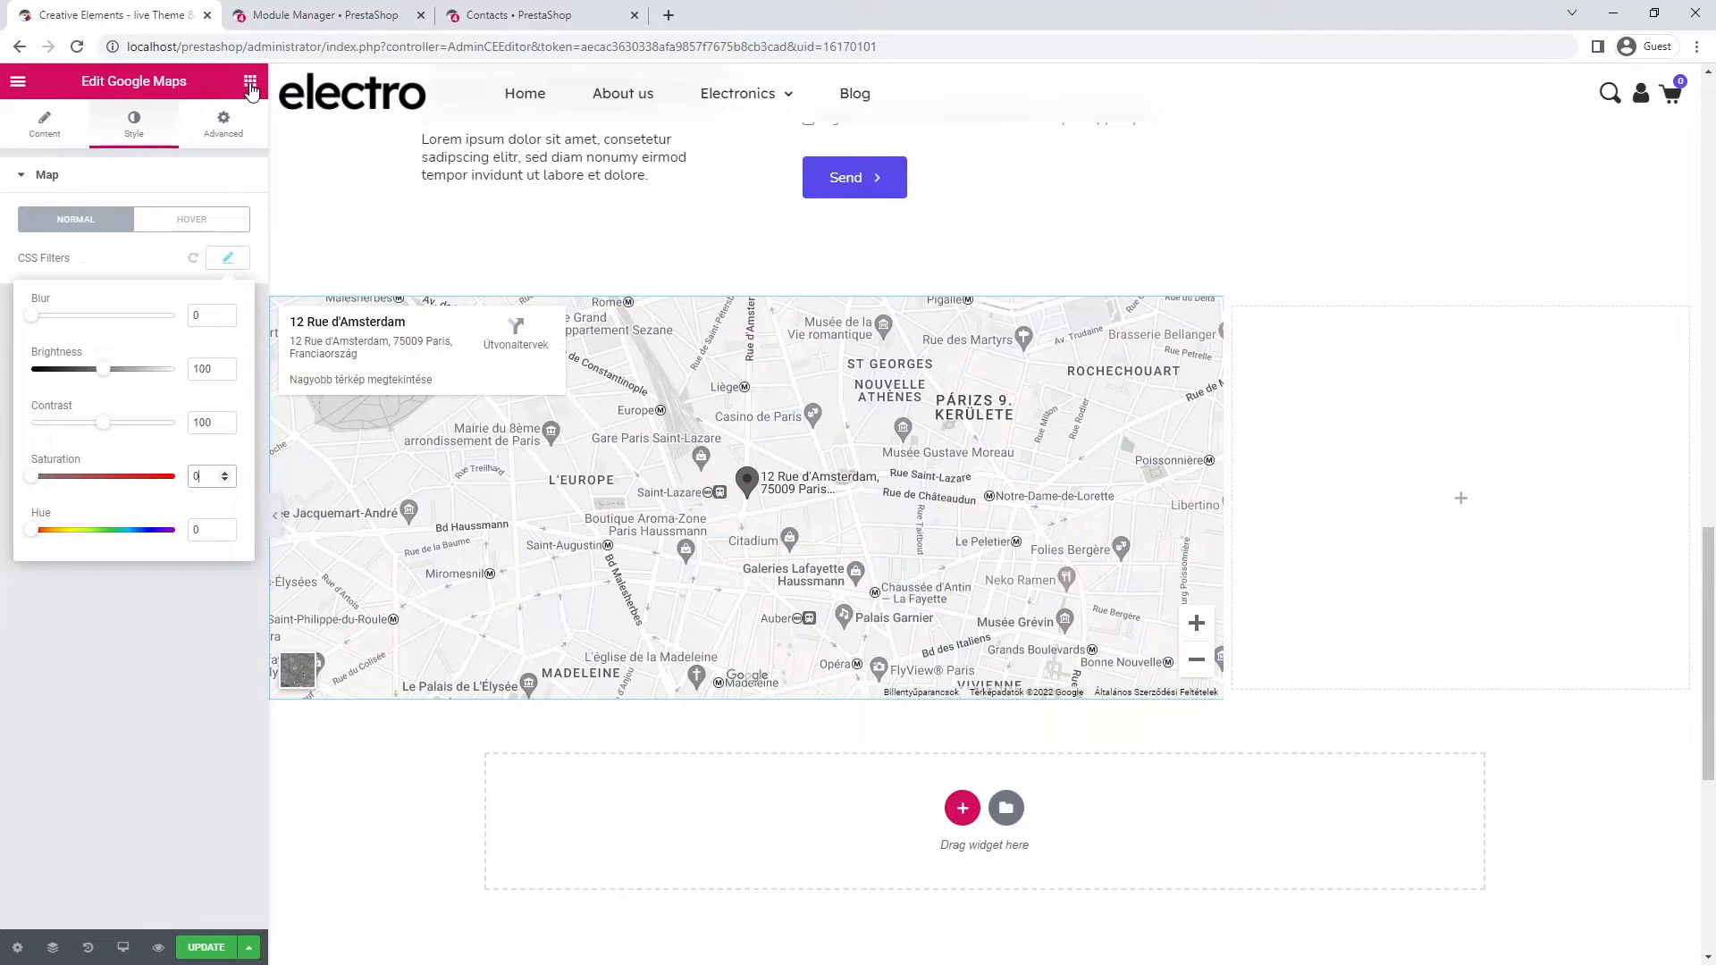
{"action": "left_click", "coordinate": [250, 83]}
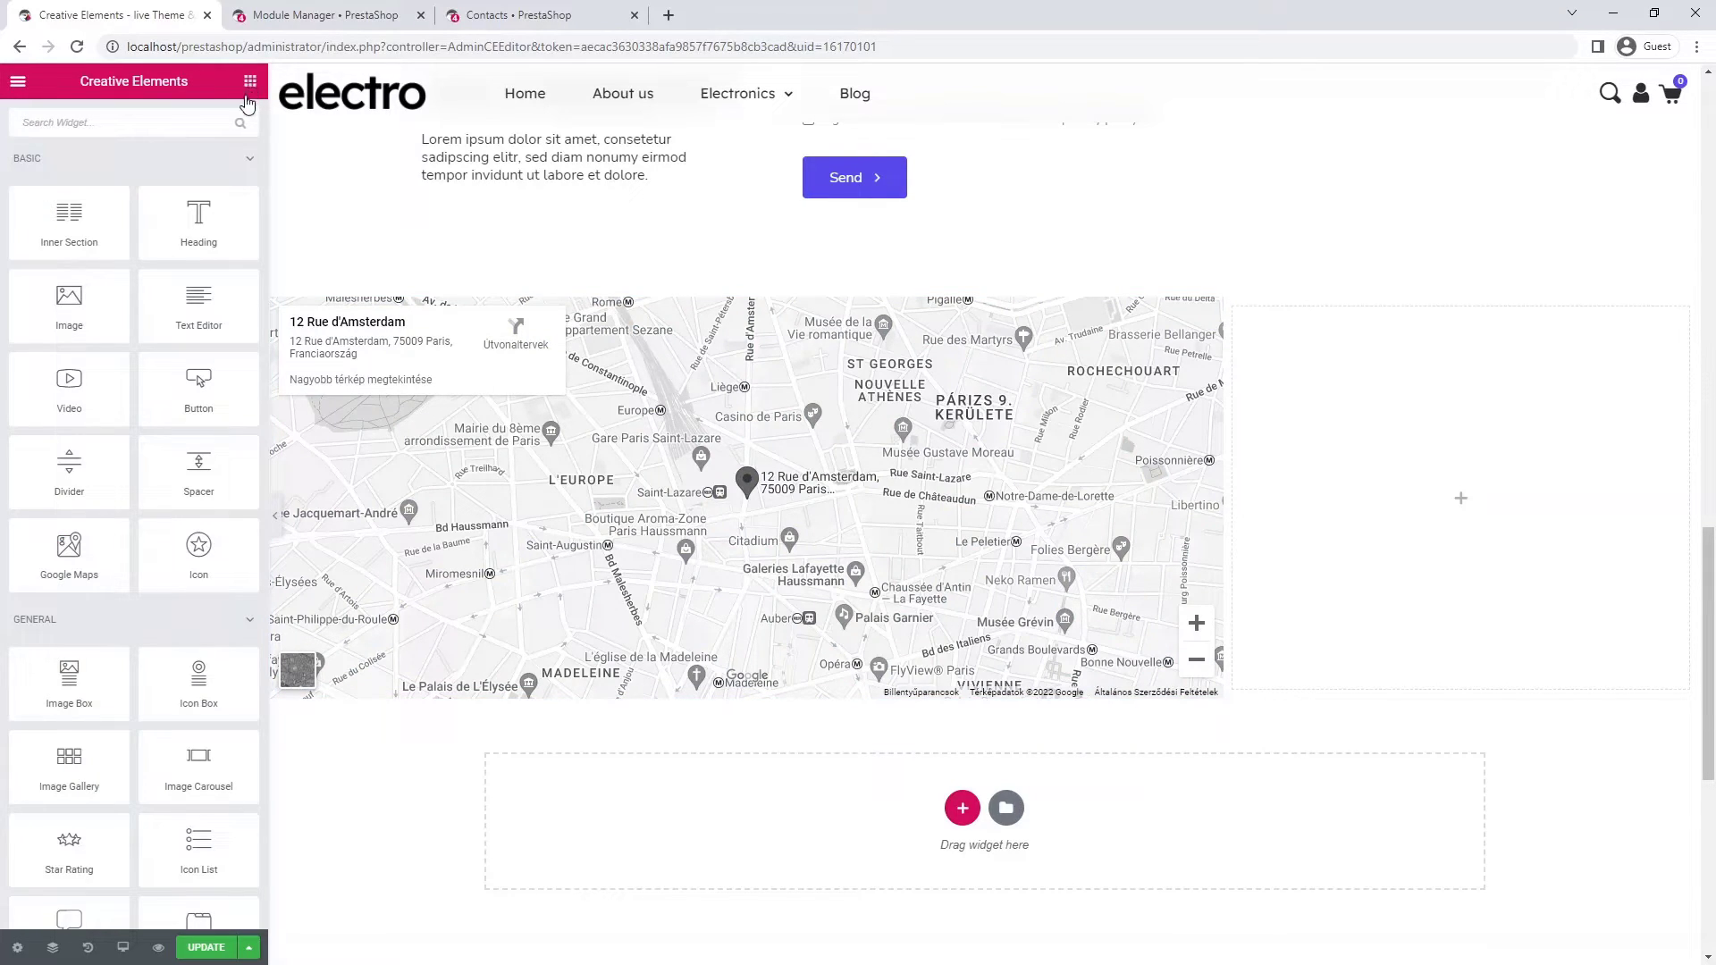
{"action": "left_click_drag", "start_coordinate": [202, 678], "coordinate": [1427, 499]}
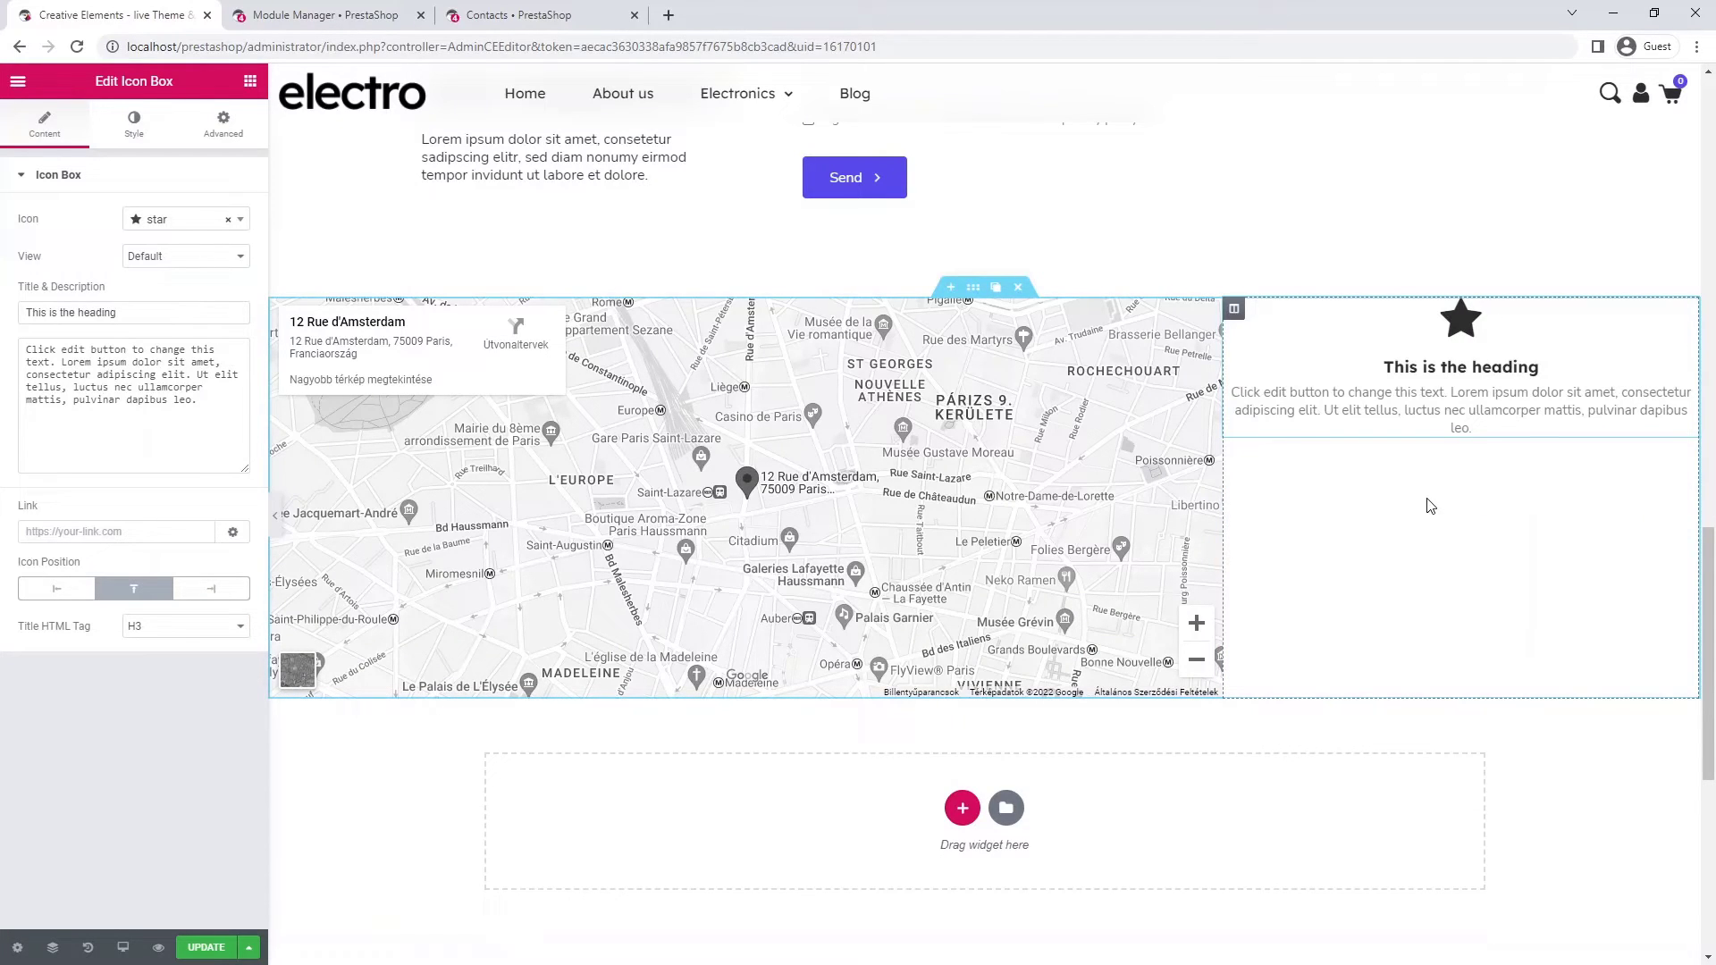
- Give the column beside the map a classic purple #564aeb background
{"action": "left_click", "coordinate": [1236, 310]}
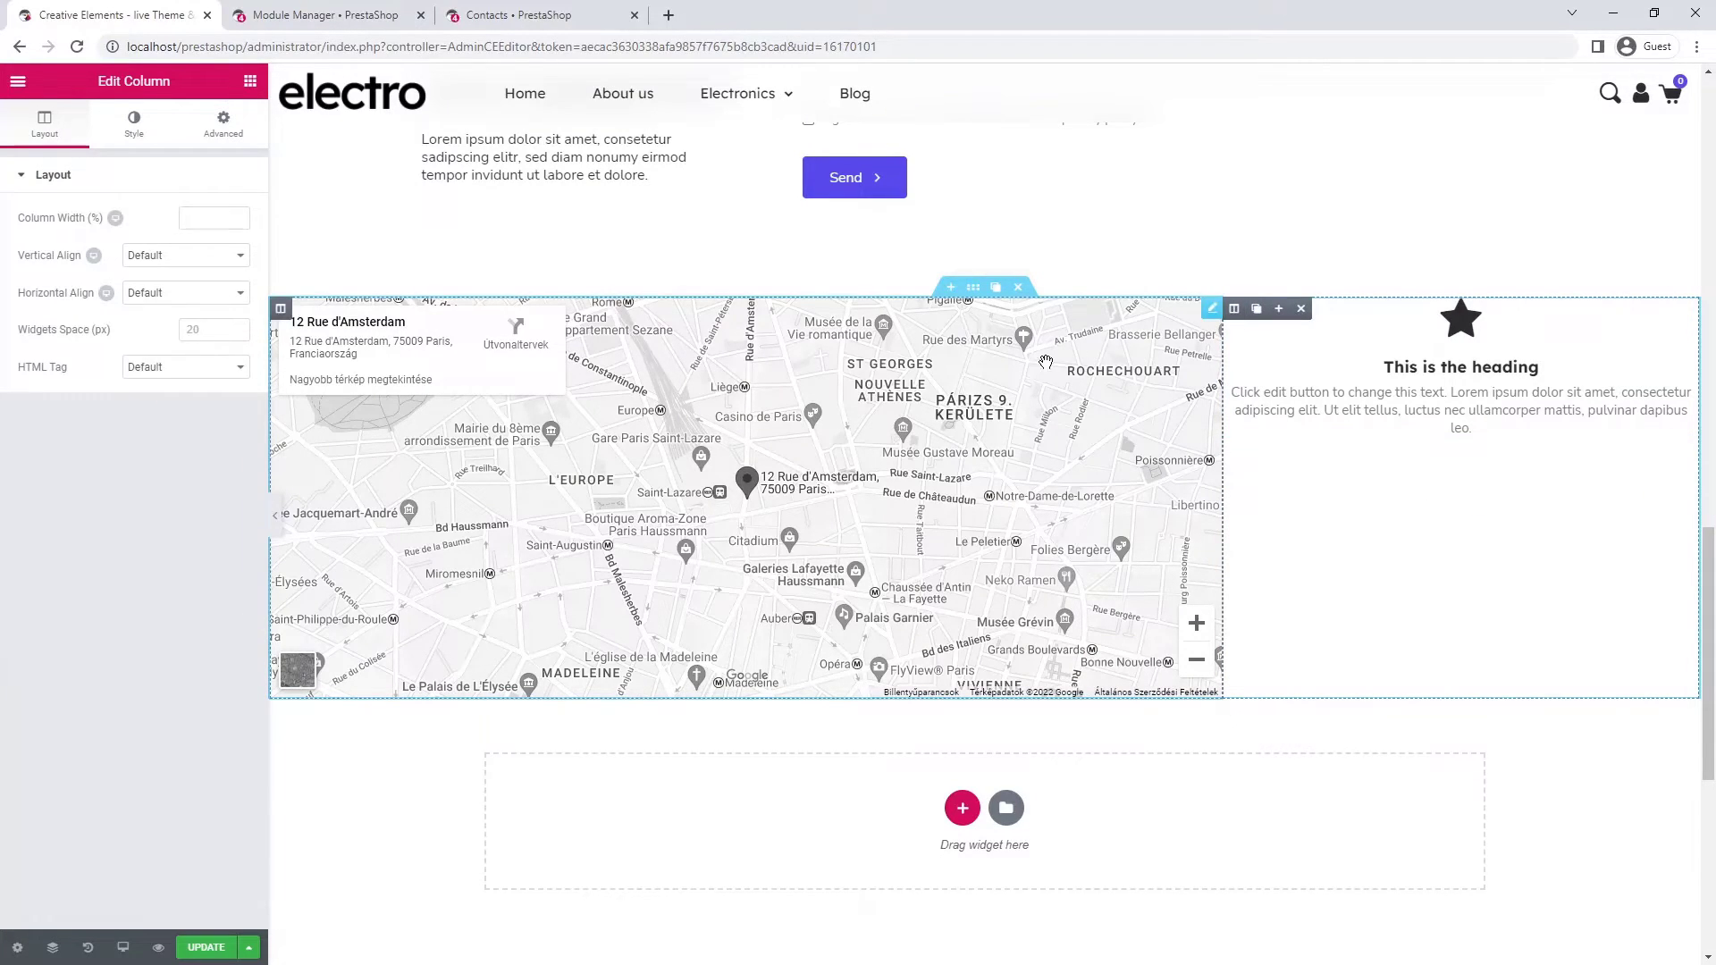
{"action": "left_click", "coordinate": [136, 134]}
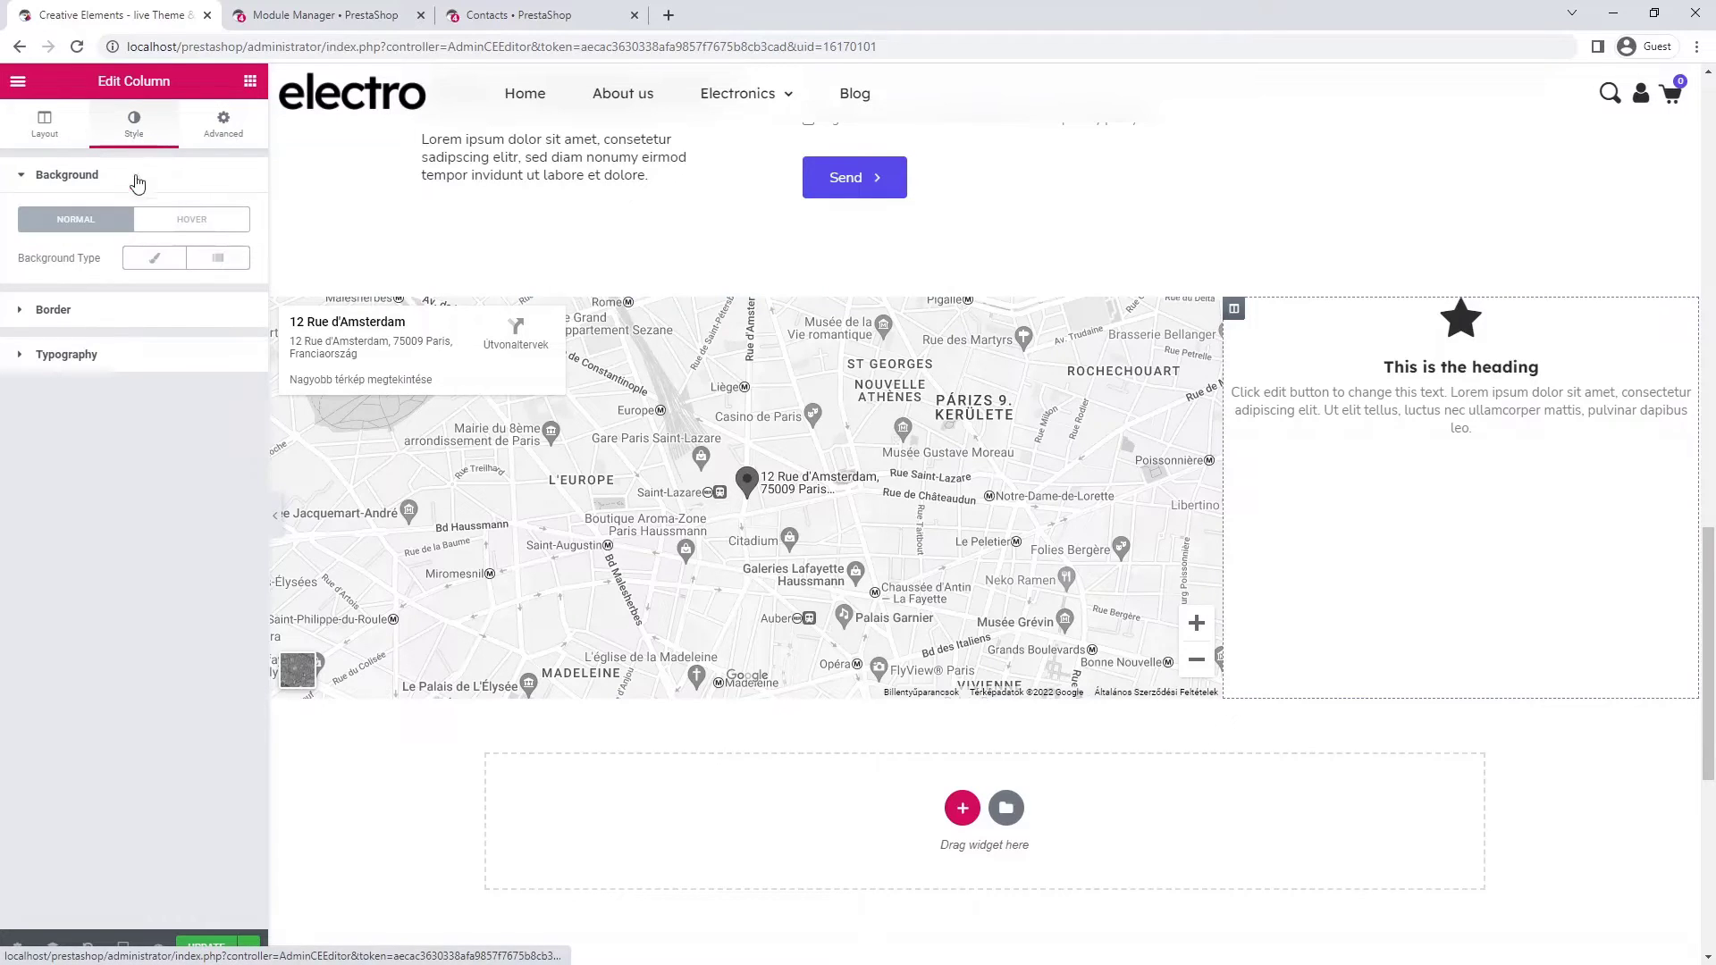
{"action": "left_click", "coordinate": [155, 258]}
{"action": "left_click", "coordinate": [225, 296]}
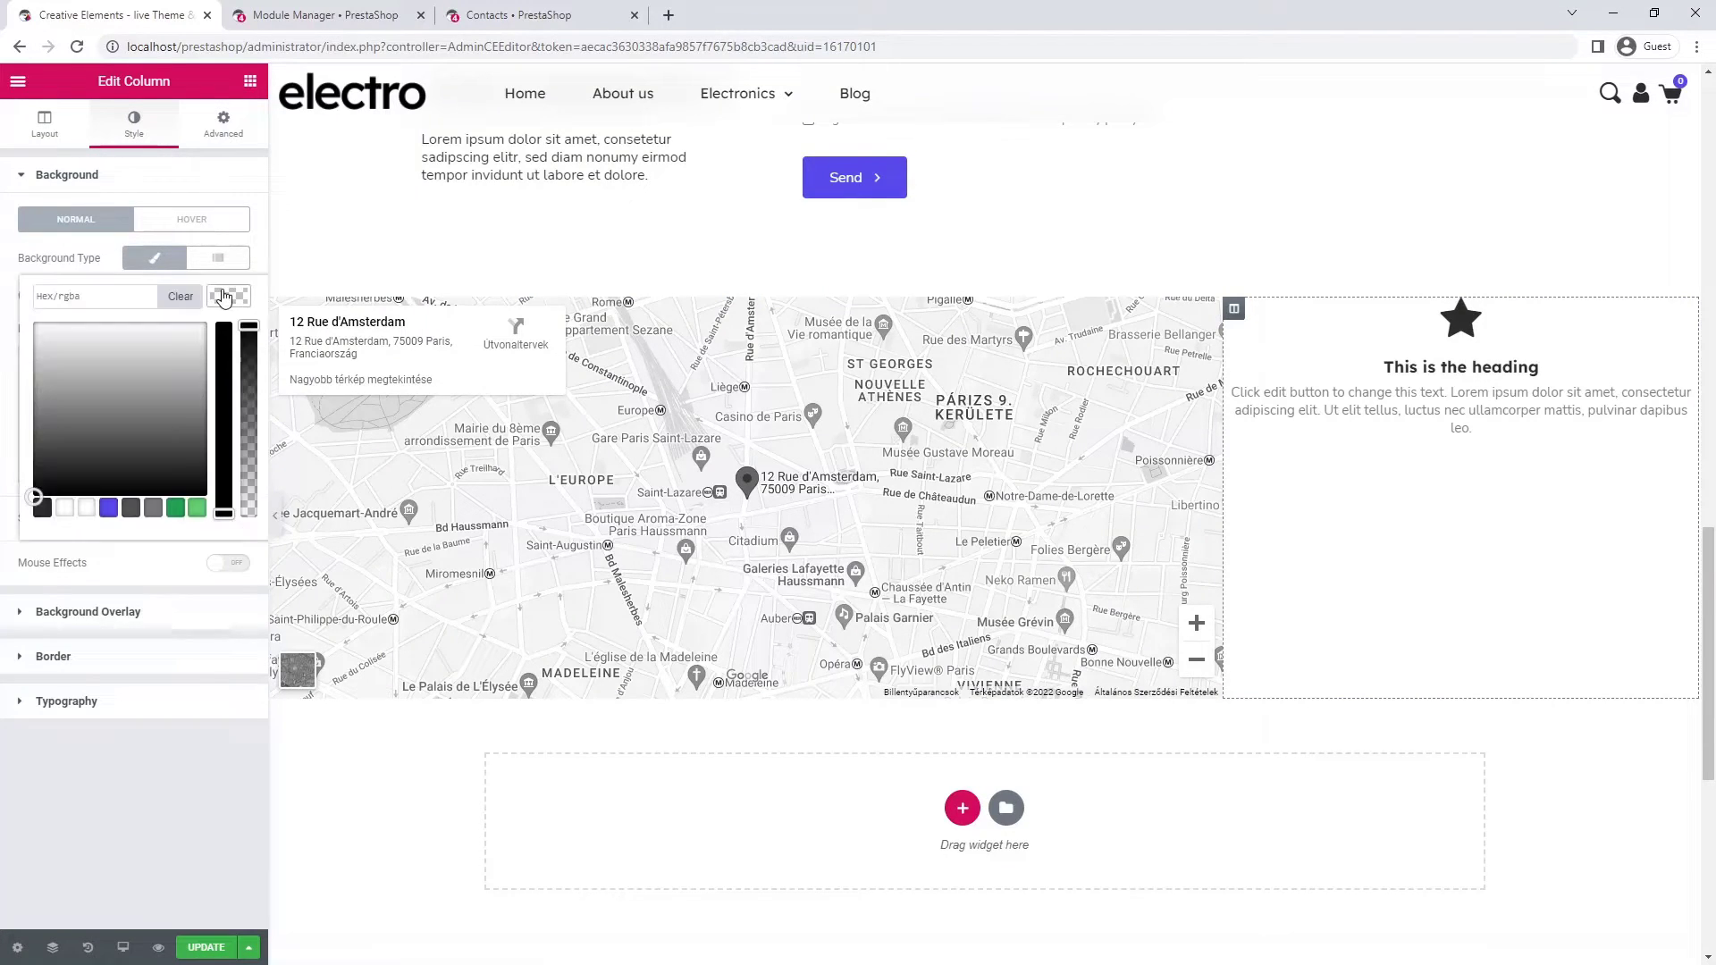
{"action": "left_click", "coordinate": [108, 509]}
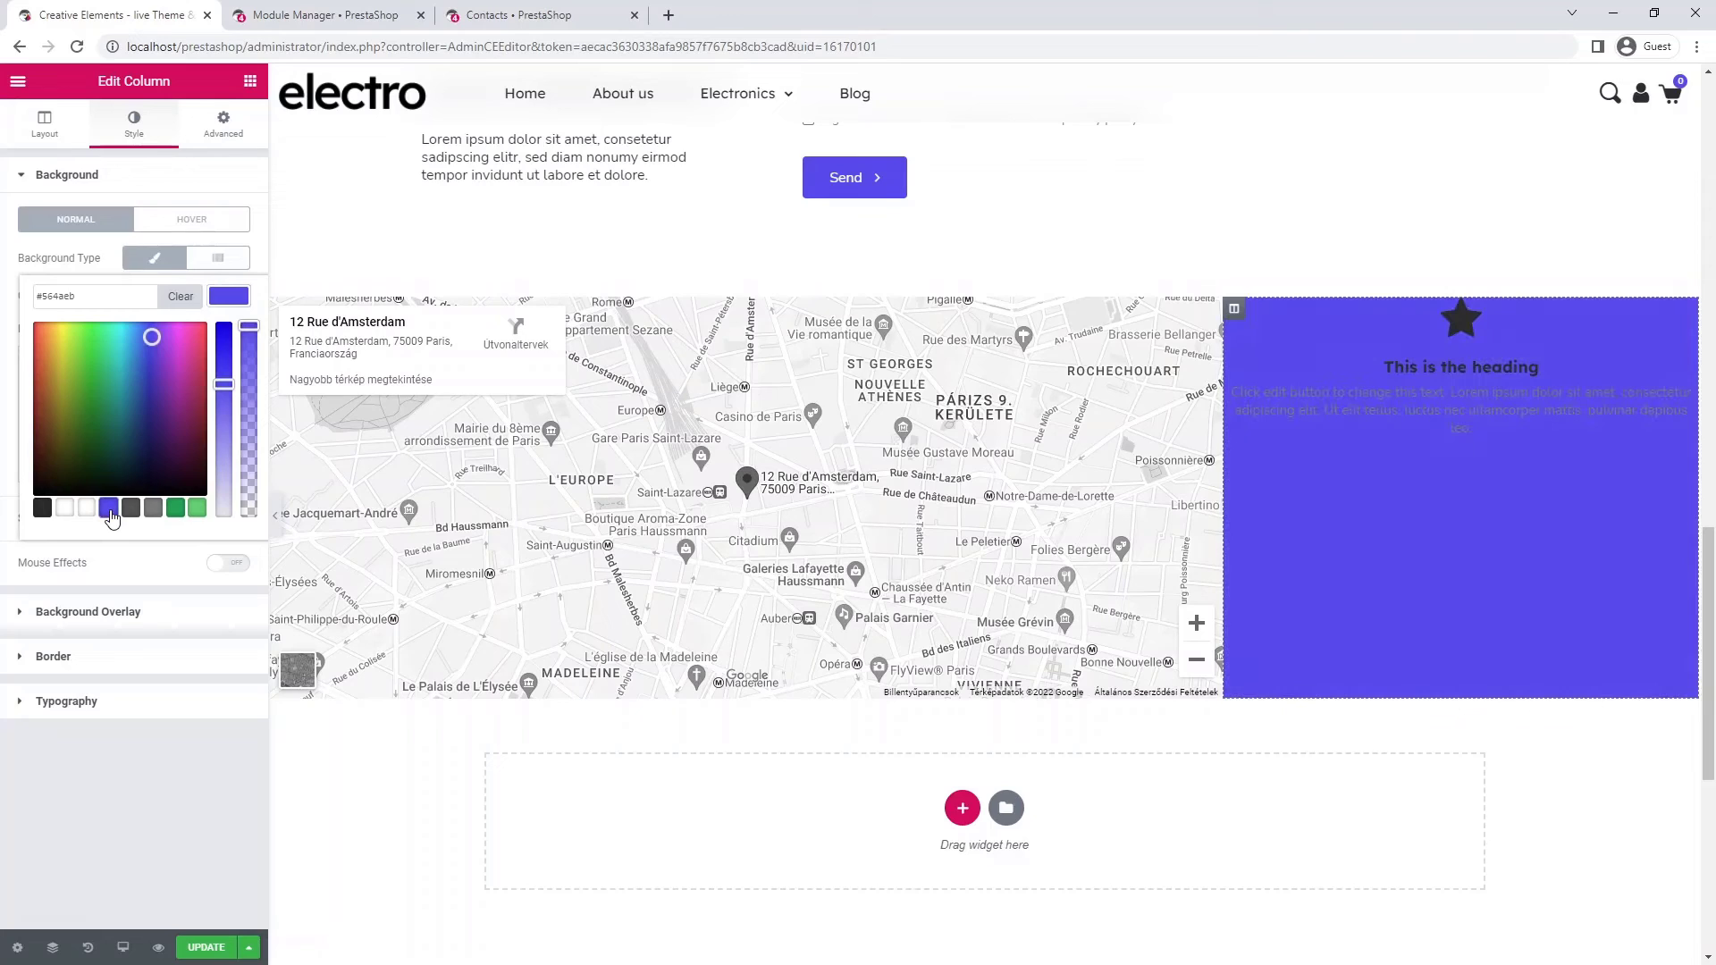
- Replace the icon box's star icon with a map-marker icon
{"action": "left_click", "coordinate": [1483, 382]}
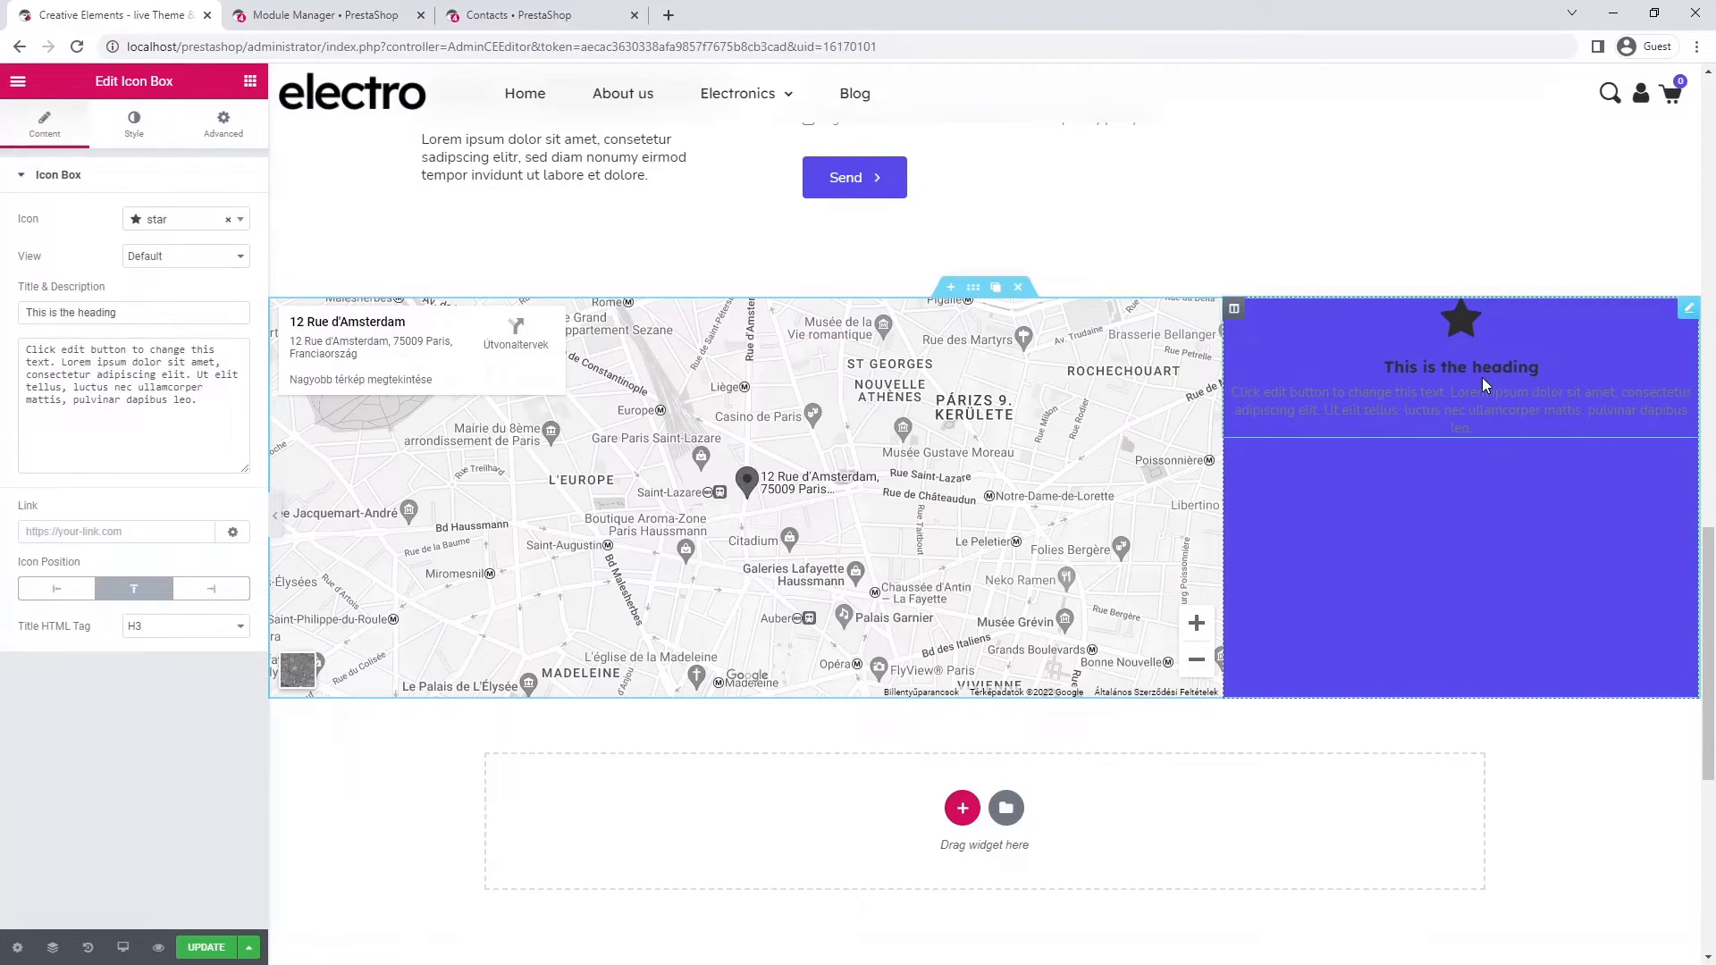
{"action": "left_click", "coordinate": [183, 221]}
{"action": "type", "text": "map"}
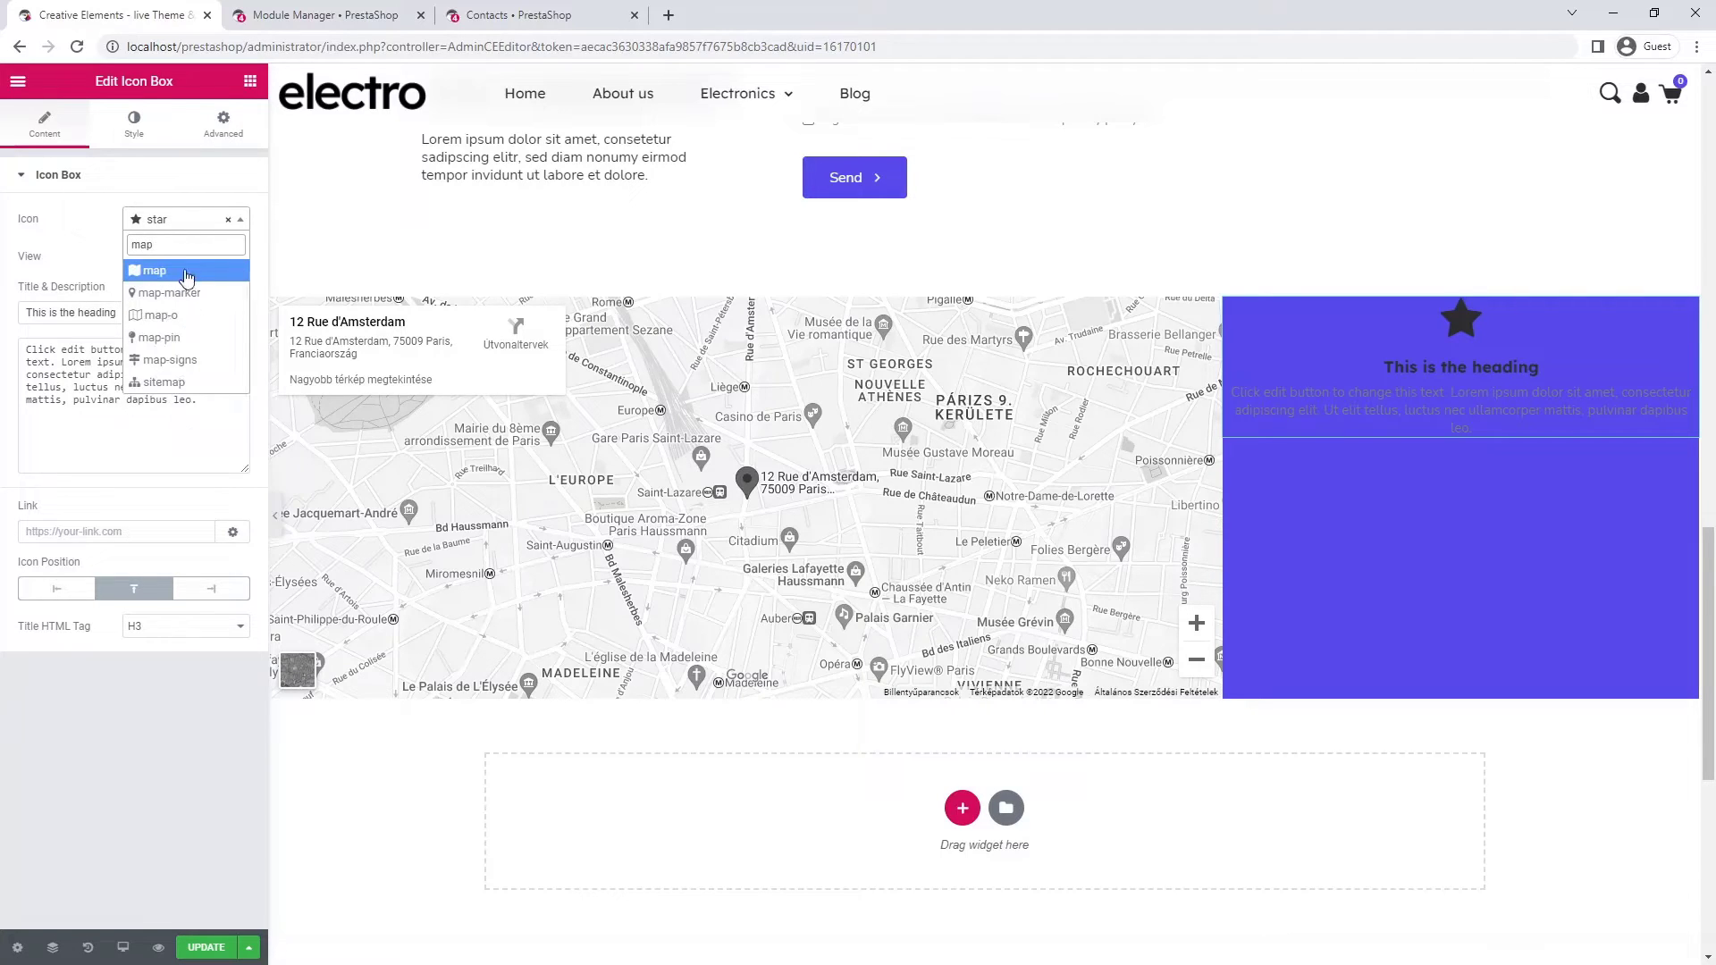
{"action": "left_click", "coordinate": [188, 293]}
- Title the icon box 'Retail Store Location' and paste the store address as its description
{"action": "triple_click", "coordinate": [132, 312]}
{"action": "type", "text": "Retail Store Location"}
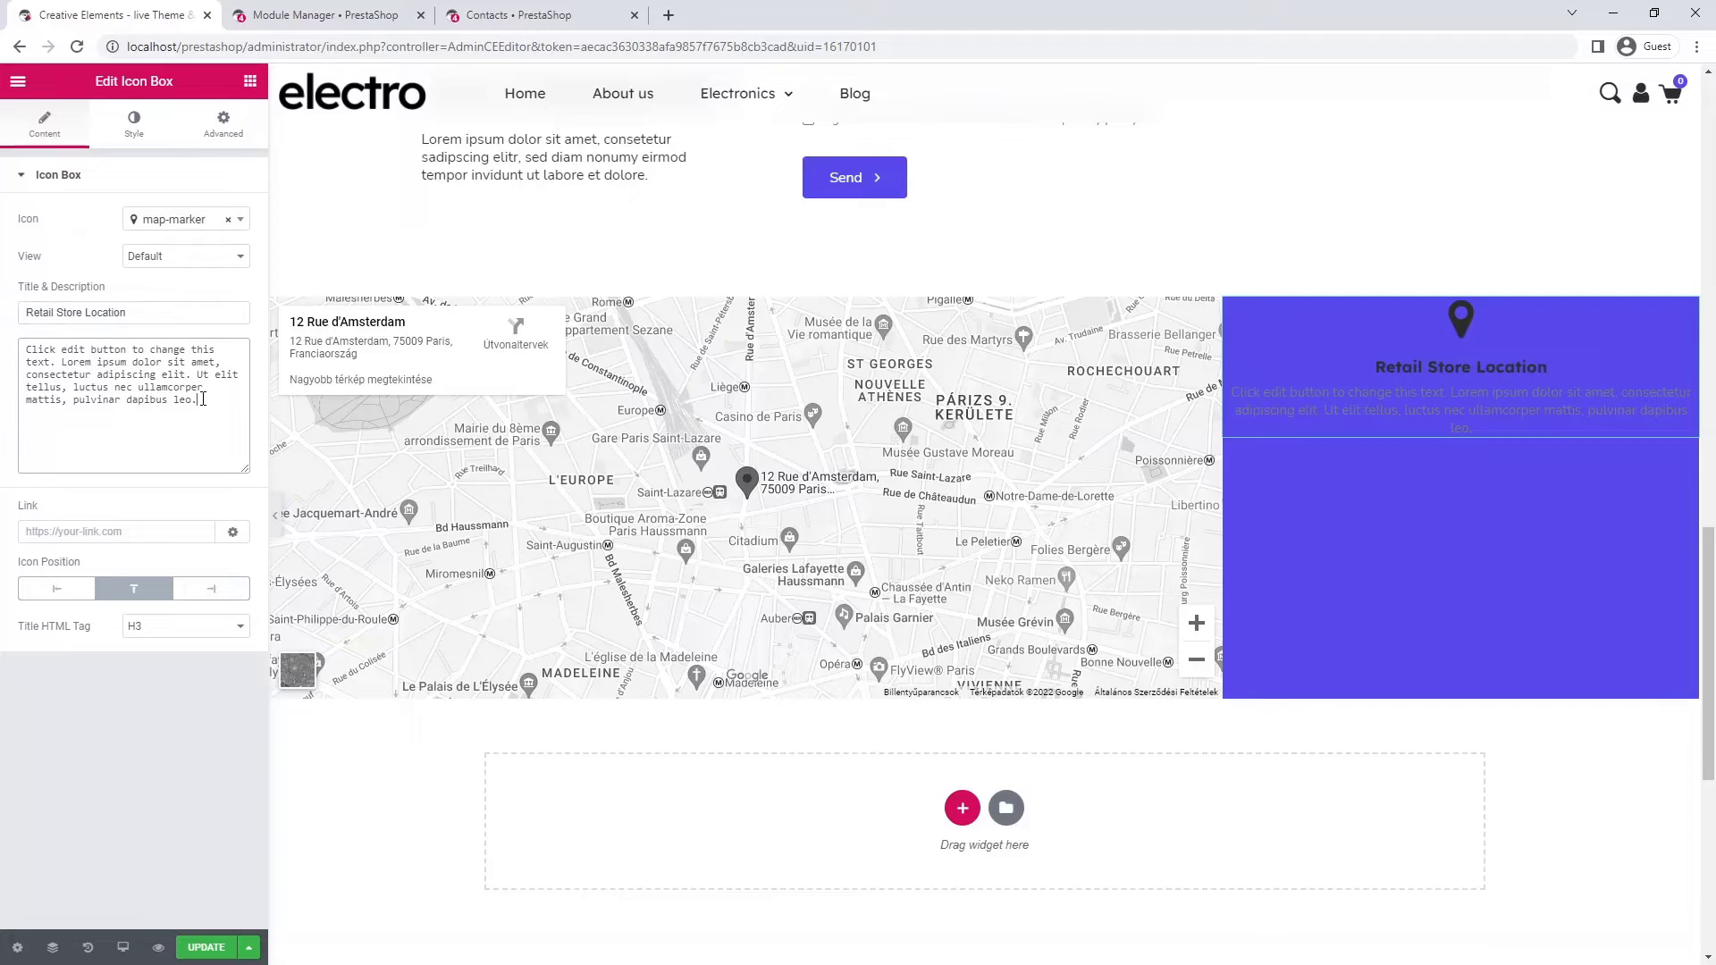
{"action": "triple_click", "coordinate": [205, 407]}
{"action": "type", "text": "12 rue d'Amsterdam 75009 Paris, France"}
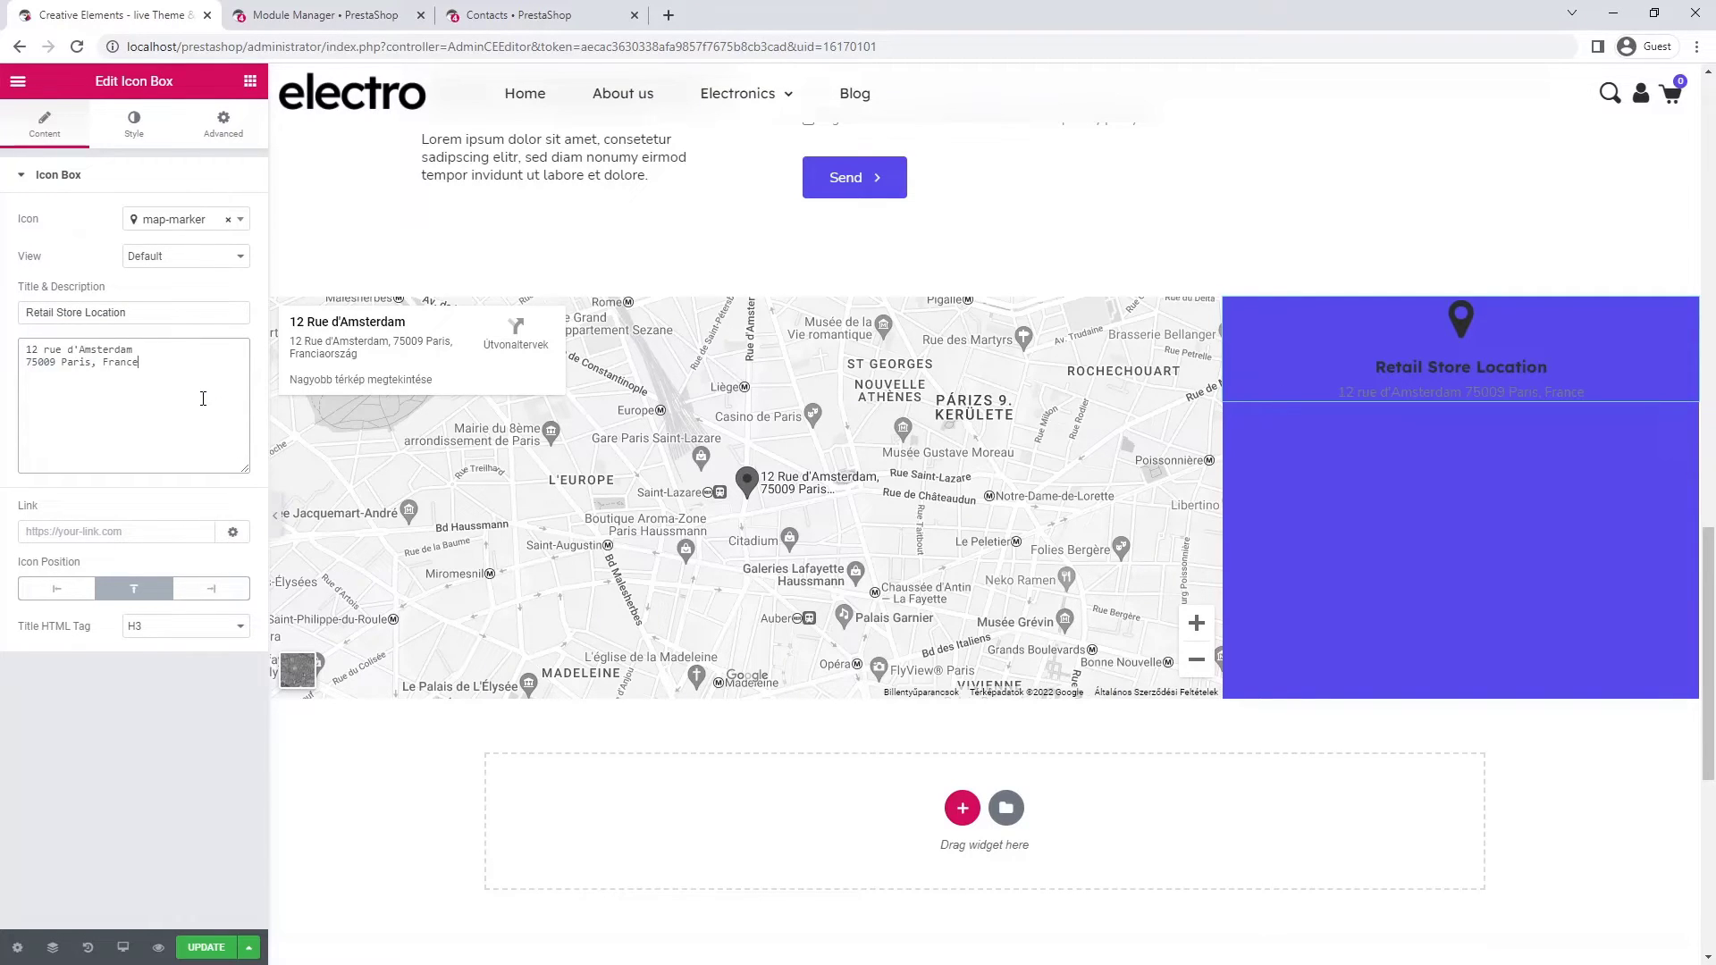
- Make the map-pin icon white and set its spacing to 20
{"action": "left_click", "coordinate": [143, 135]}
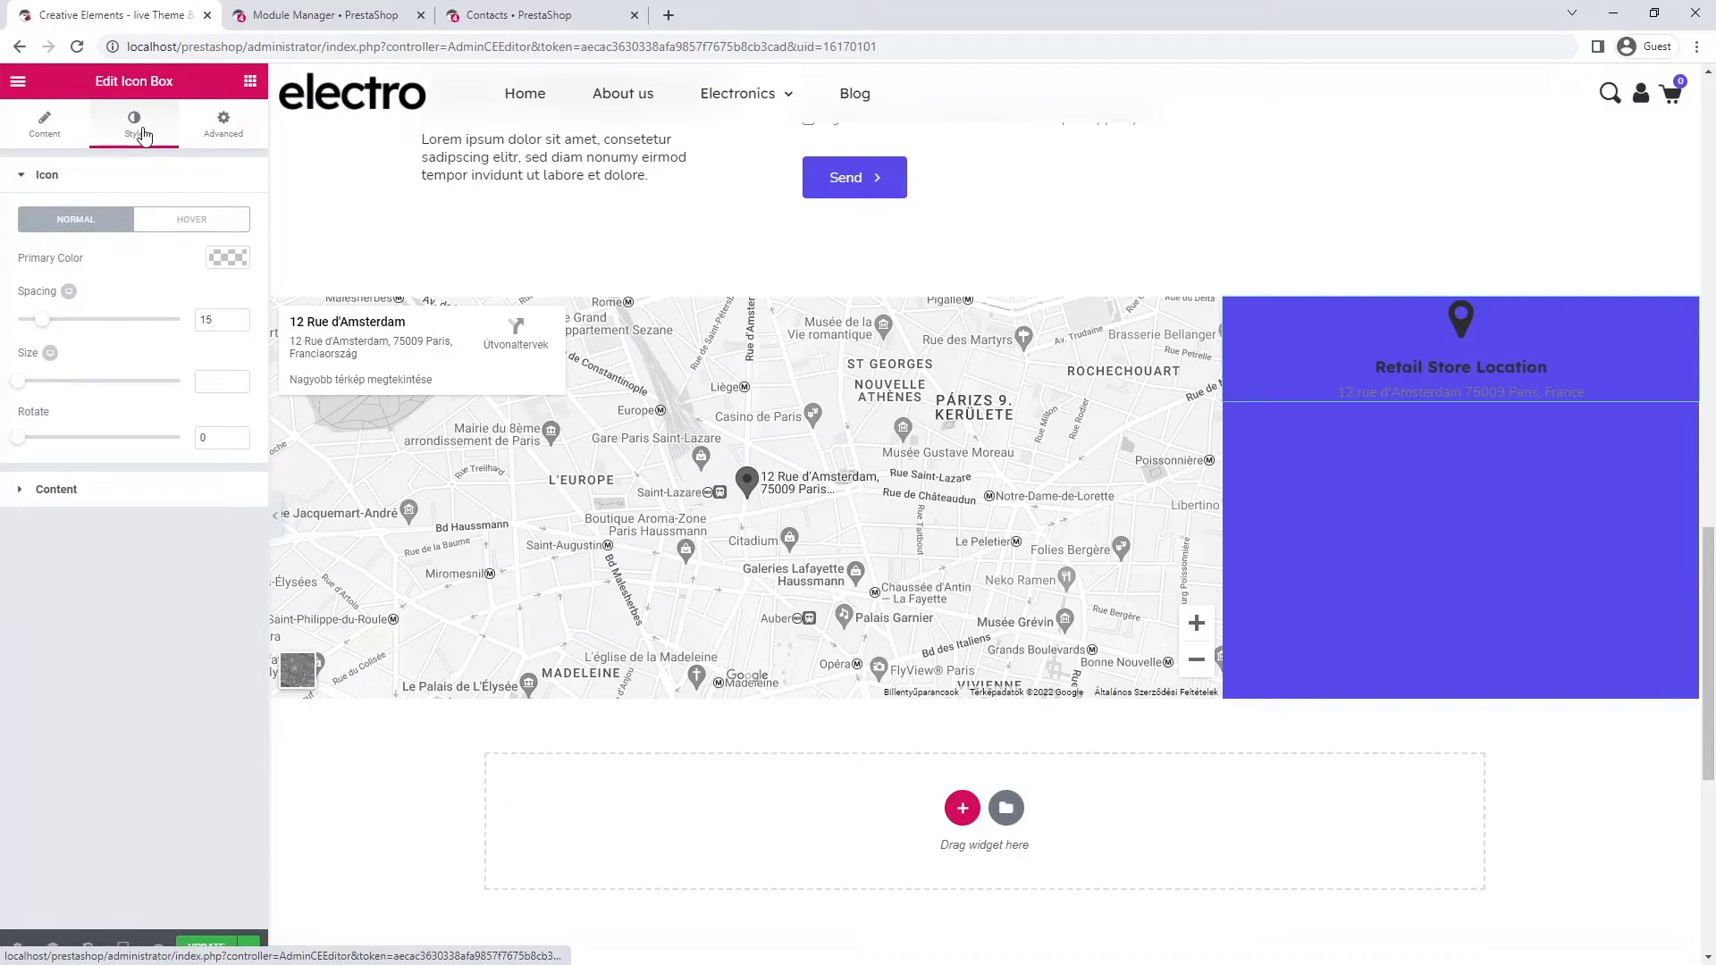
{"action": "left_click", "coordinate": [229, 261]}
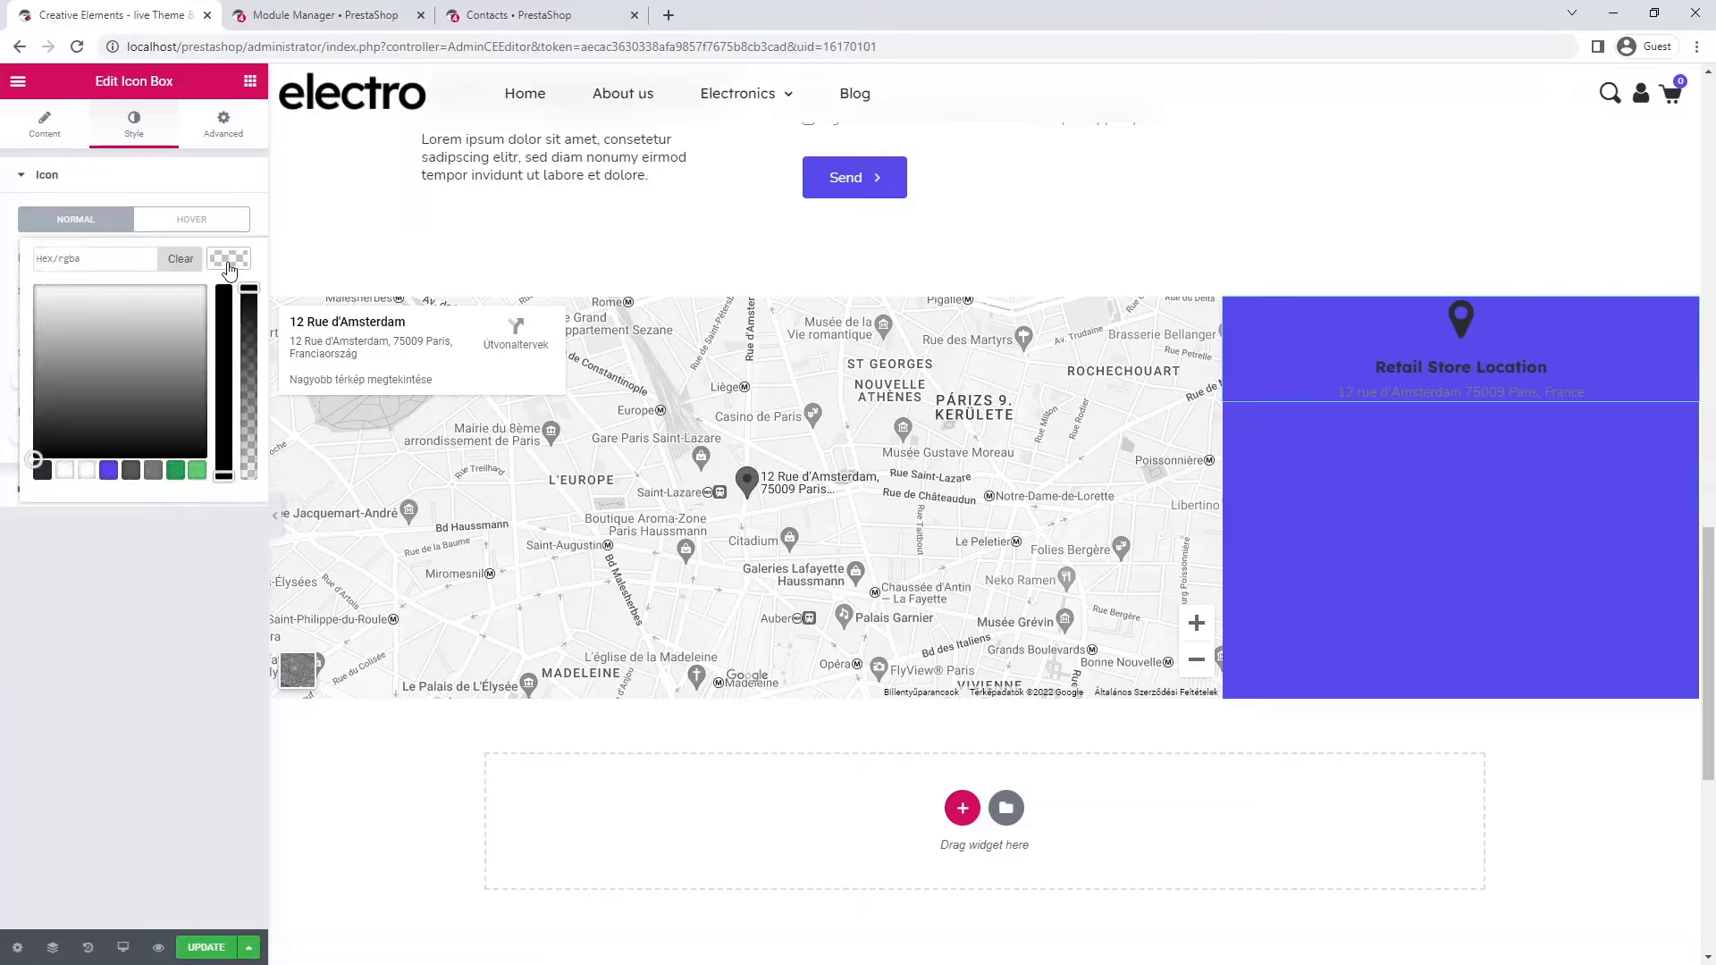
{"action": "left_click", "coordinate": [67, 471]}
{"action": "left_click", "coordinate": [222, 264]}
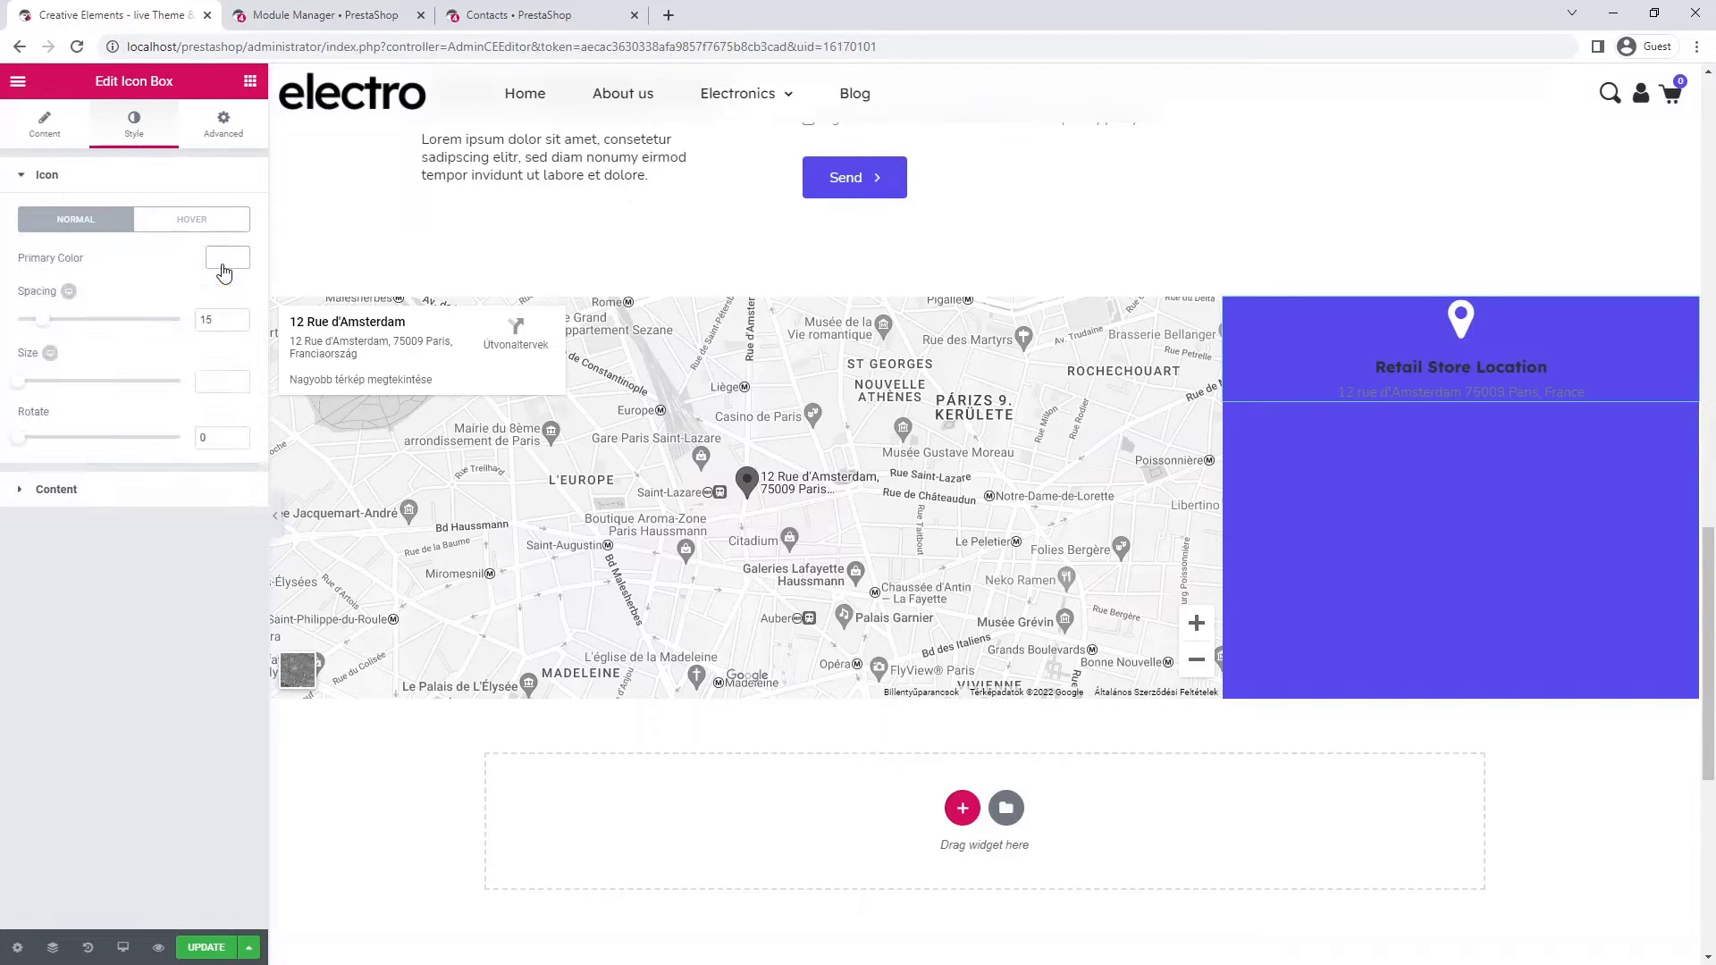
{"action": "double_click", "coordinate": [219, 322]}
{"action": "type", "text": "20"}
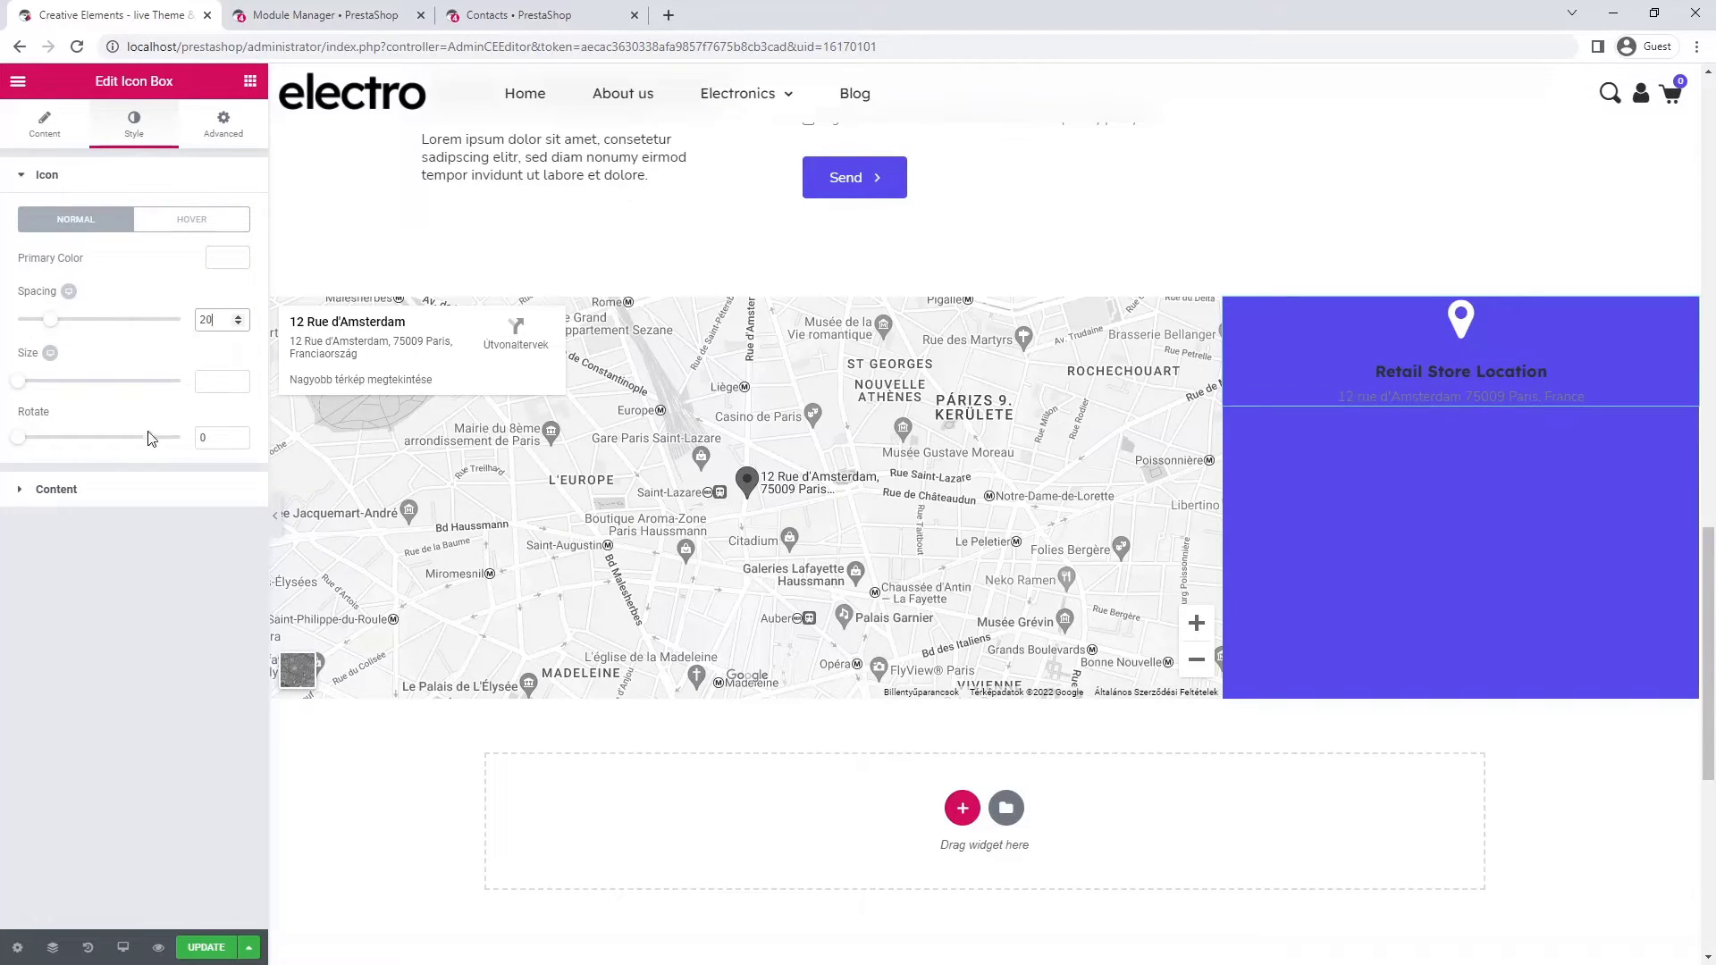
- Make the title white at size 24 and the address translucent white rgba(255,255,255,0.8)
{"action": "left_click", "coordinate": [143, 490]}
{"action": "left_click", "coordinate": [231, 468]}
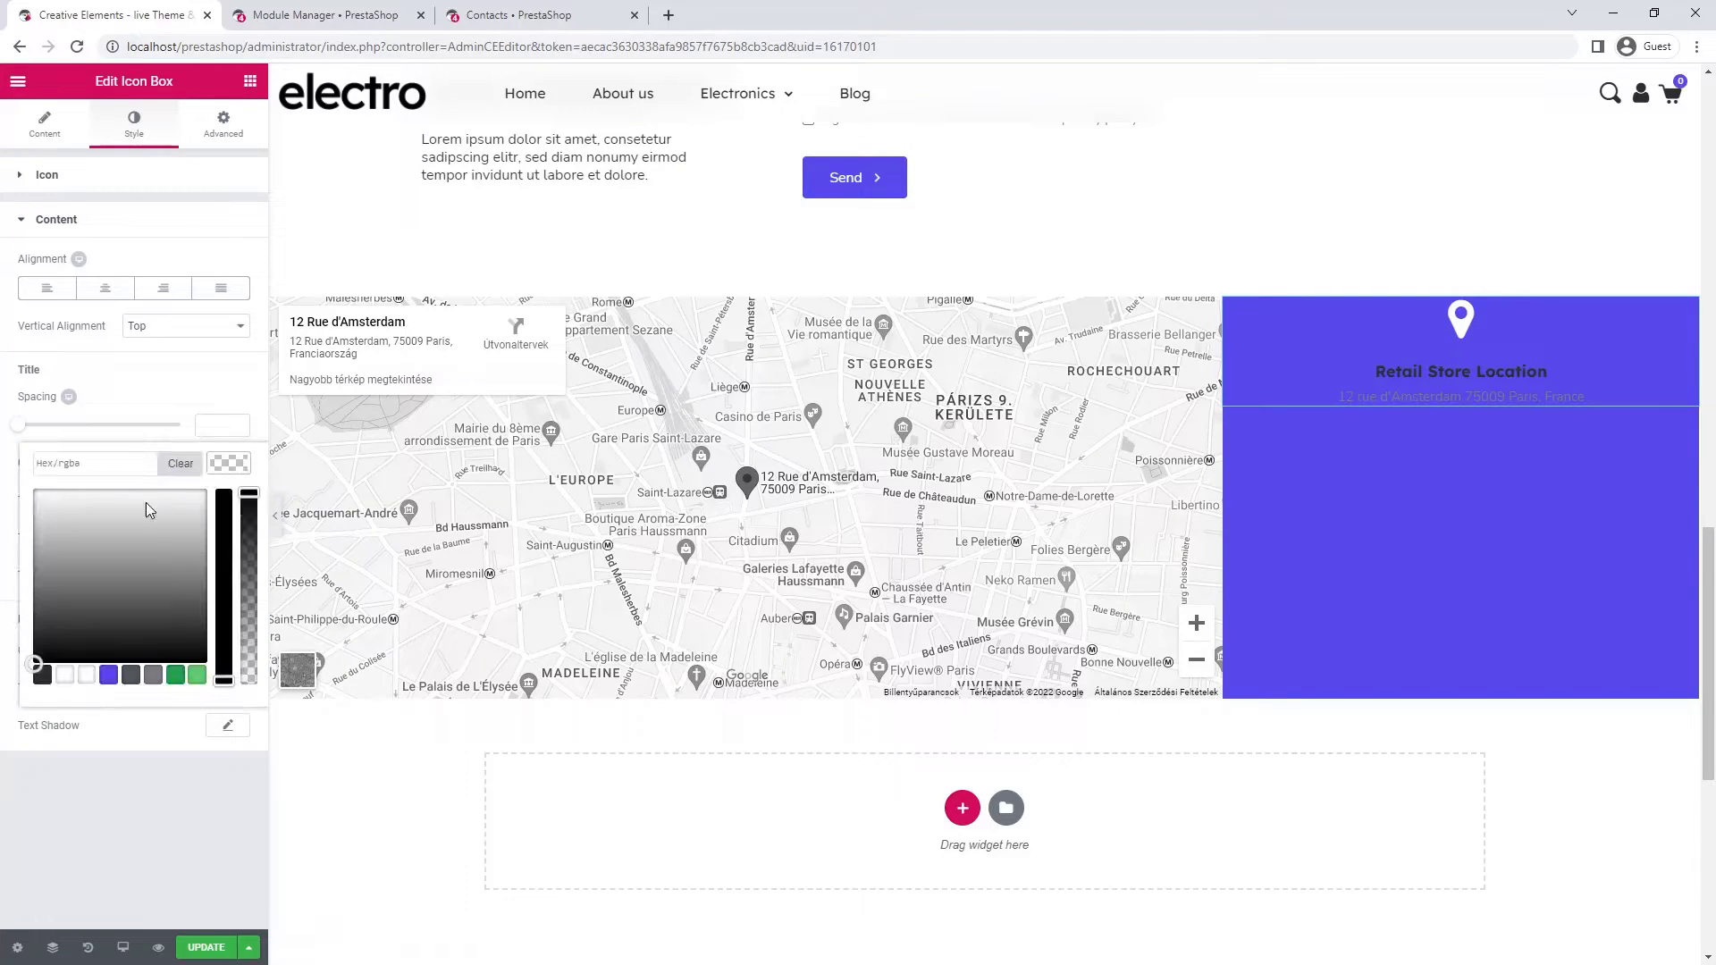
{"action": "left_click", "coordinate": [63, 675]}
{"action": "left_click", "coordinate": [229, 471]}
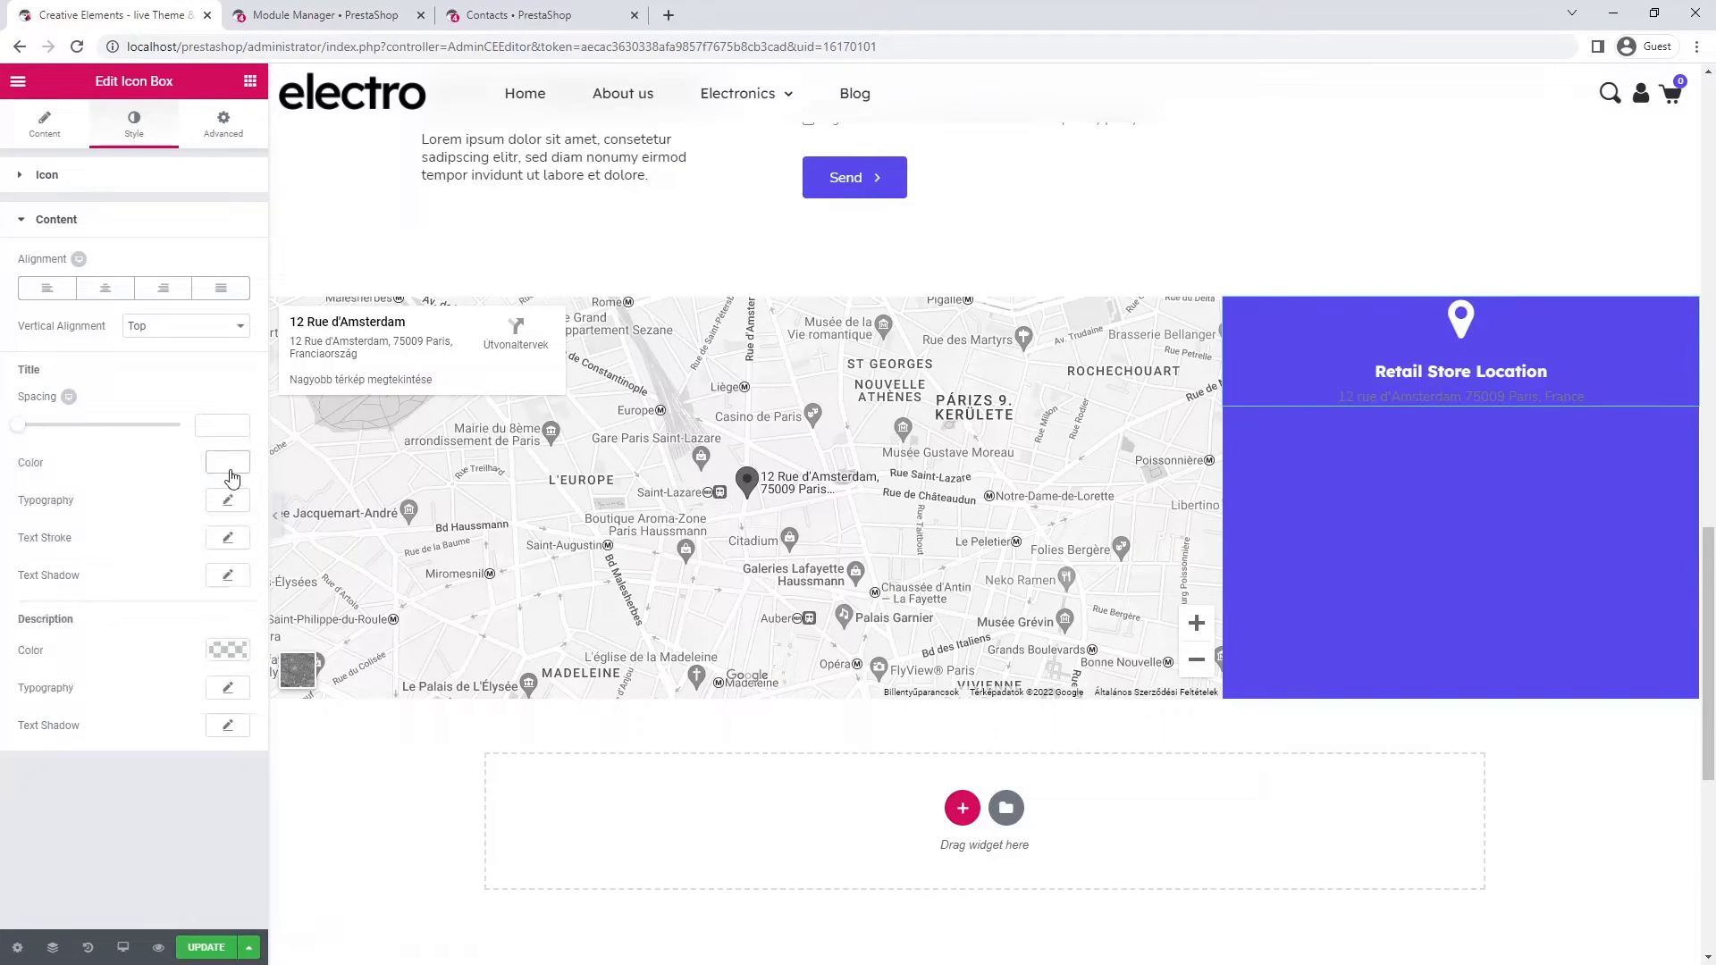
{"action": "left_click", "coordinate": [228, 502]}
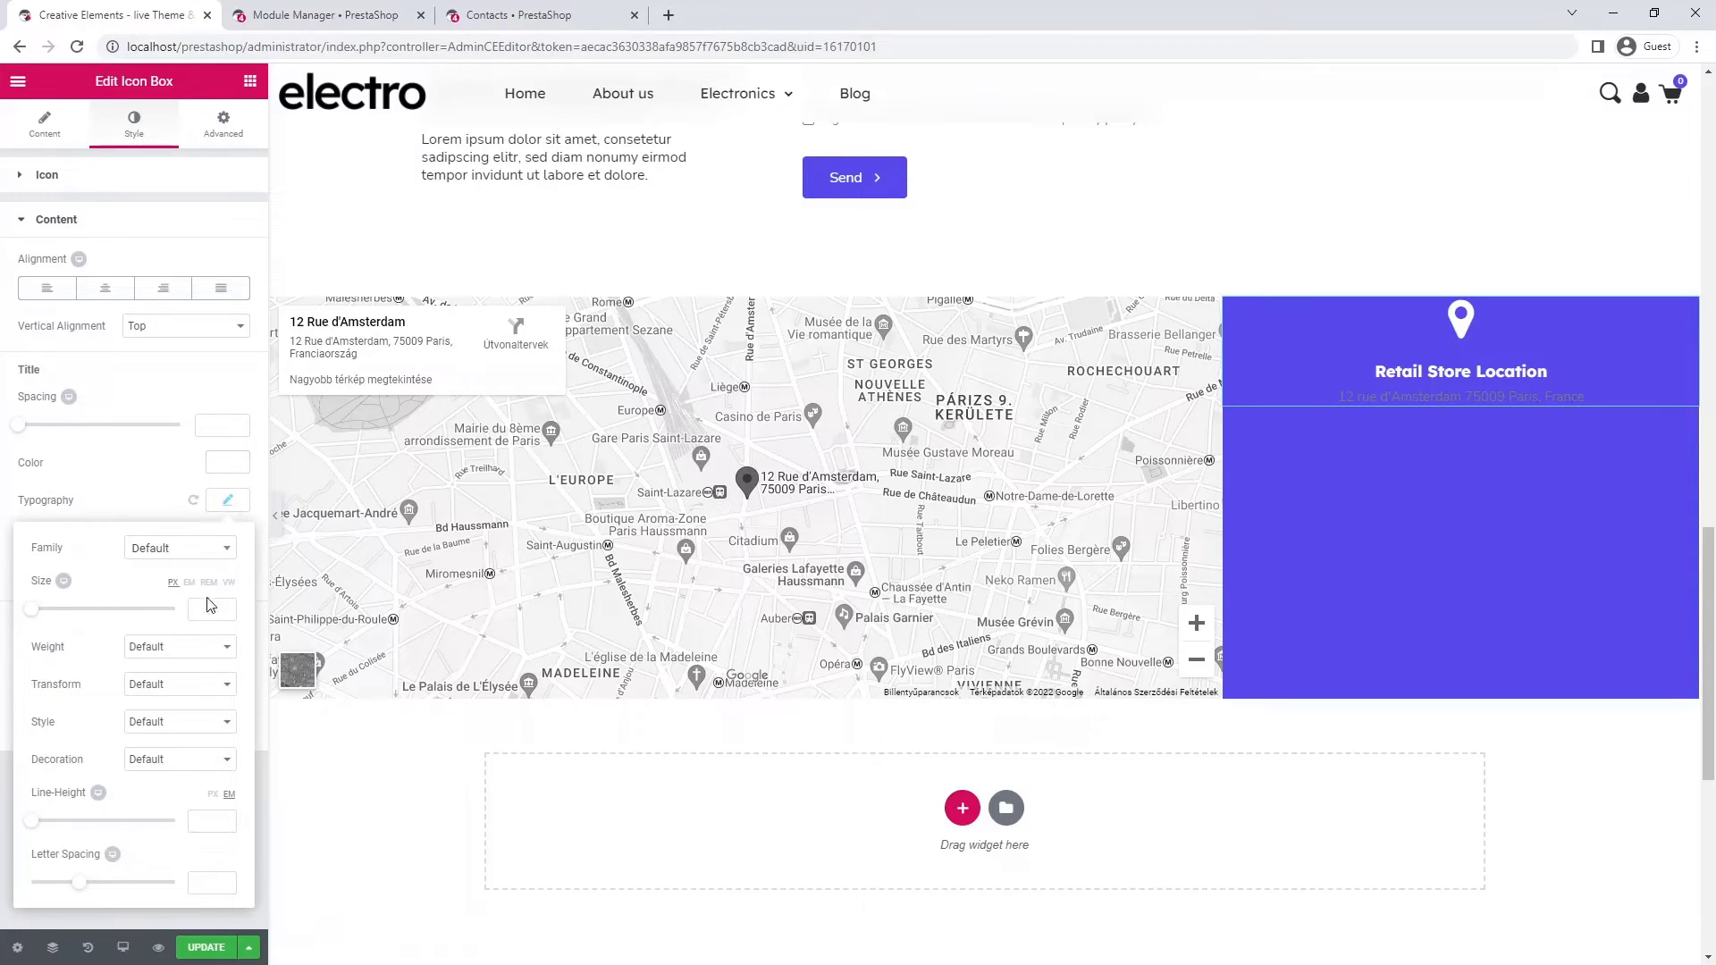
{"action": "type", "text": "24"}
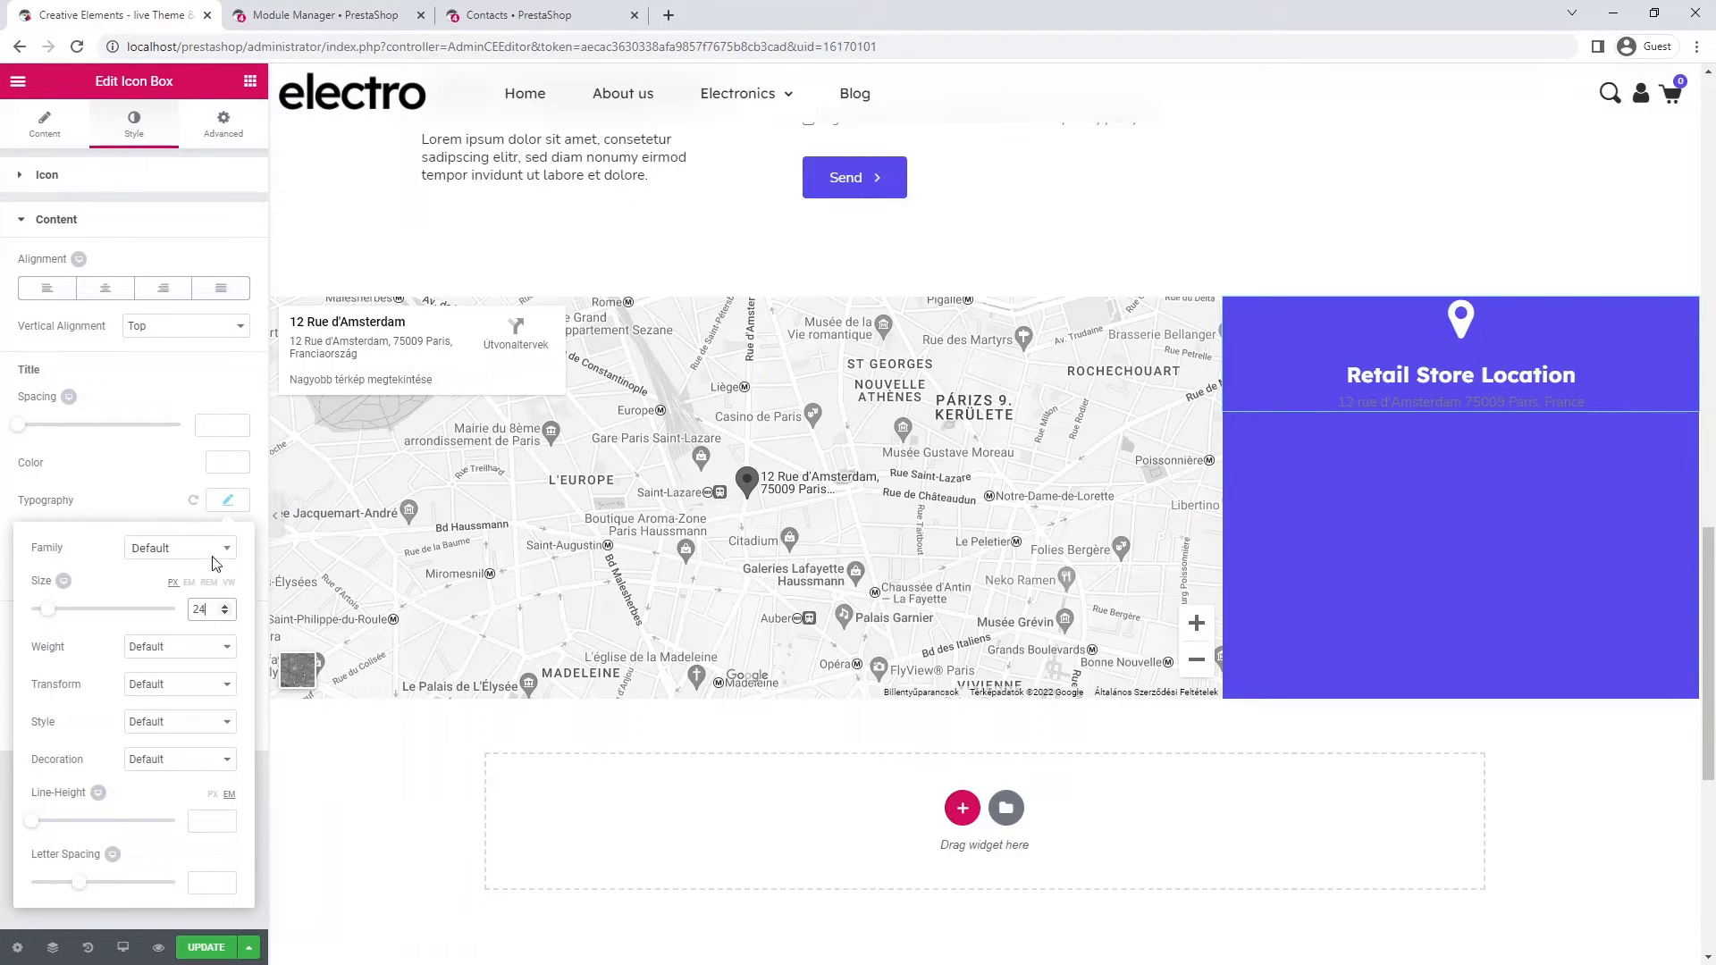
{"action": "left_click", "coordinate": [229, 505]}
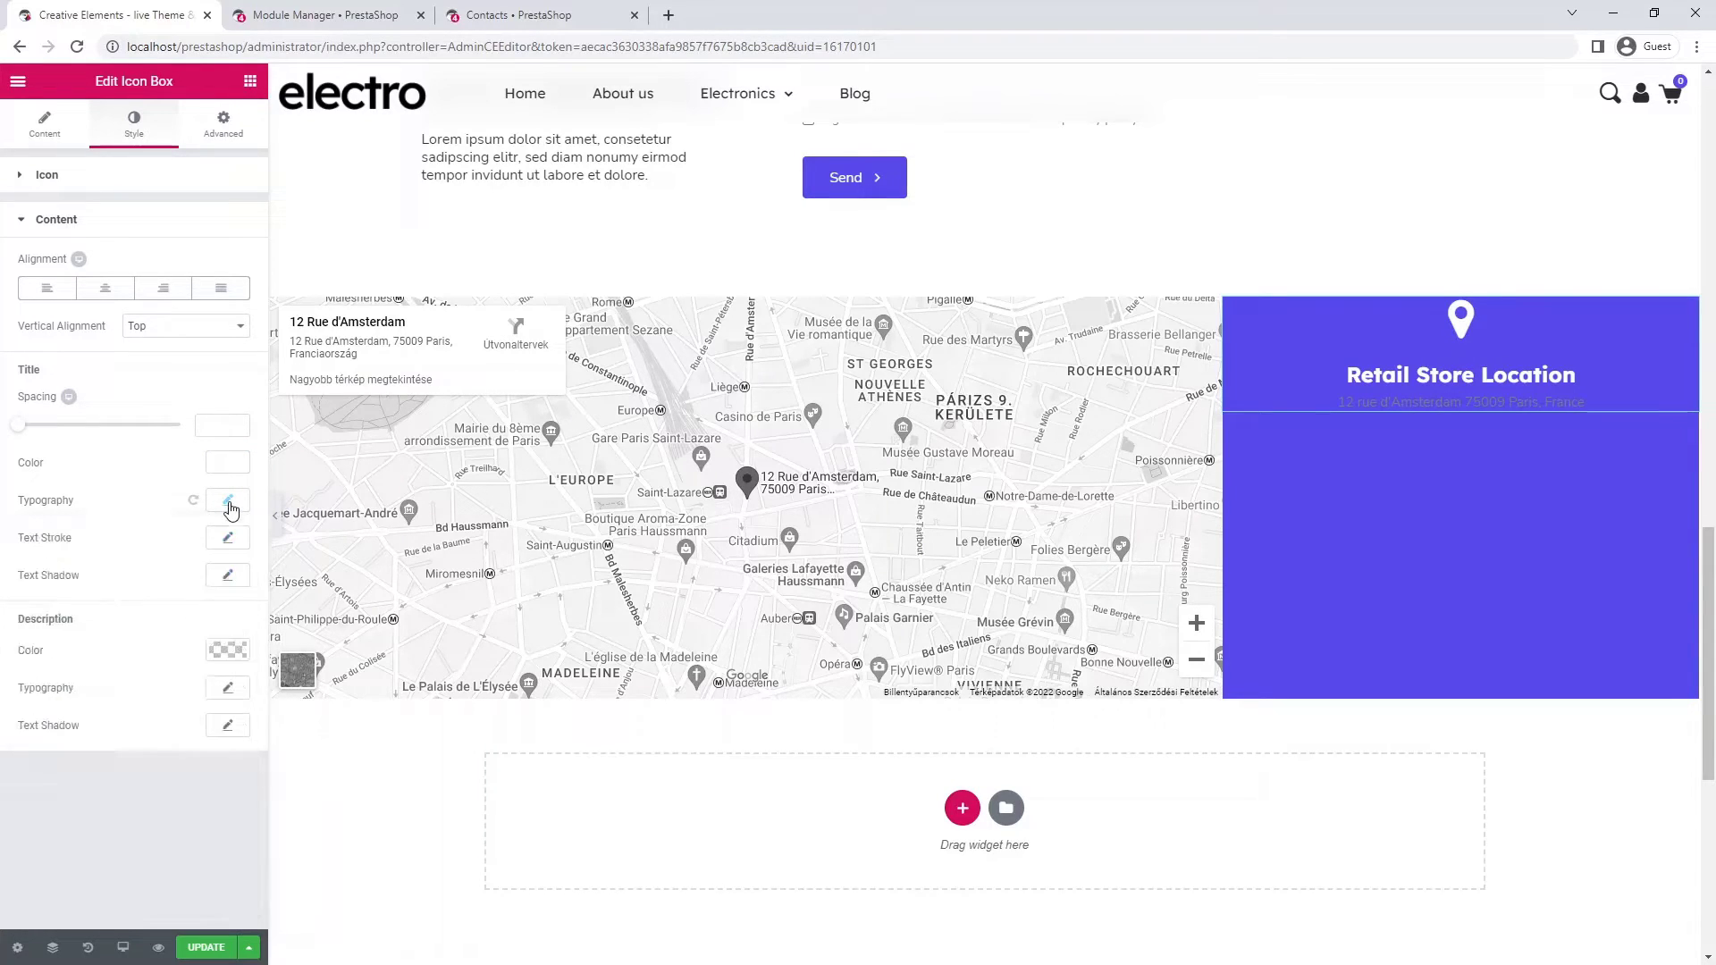
{"action": "left_click", "coordinate": [225, 650]}
{"action": "left_click", "coordinate": [84, 862]}
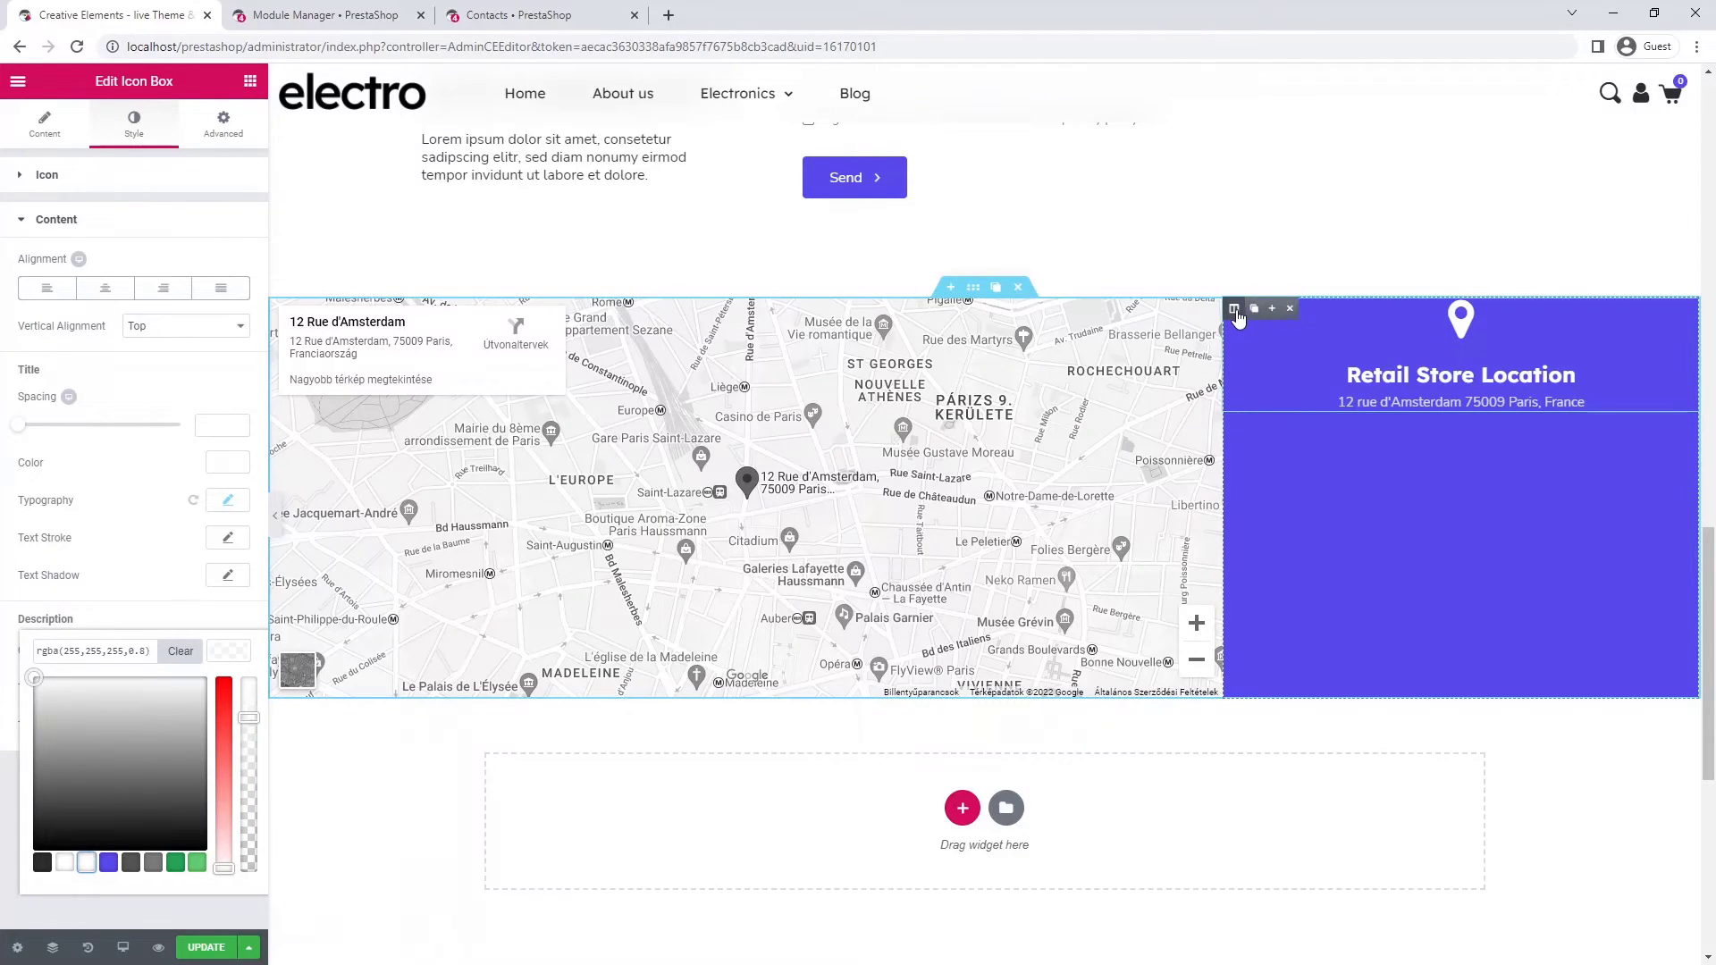
- Set the store-location column's vertical alignment to Middle
{"action": "left_click", "coordinate": [1233, 308]}
{"action": "left_click", "coordinate": [70, 118]}
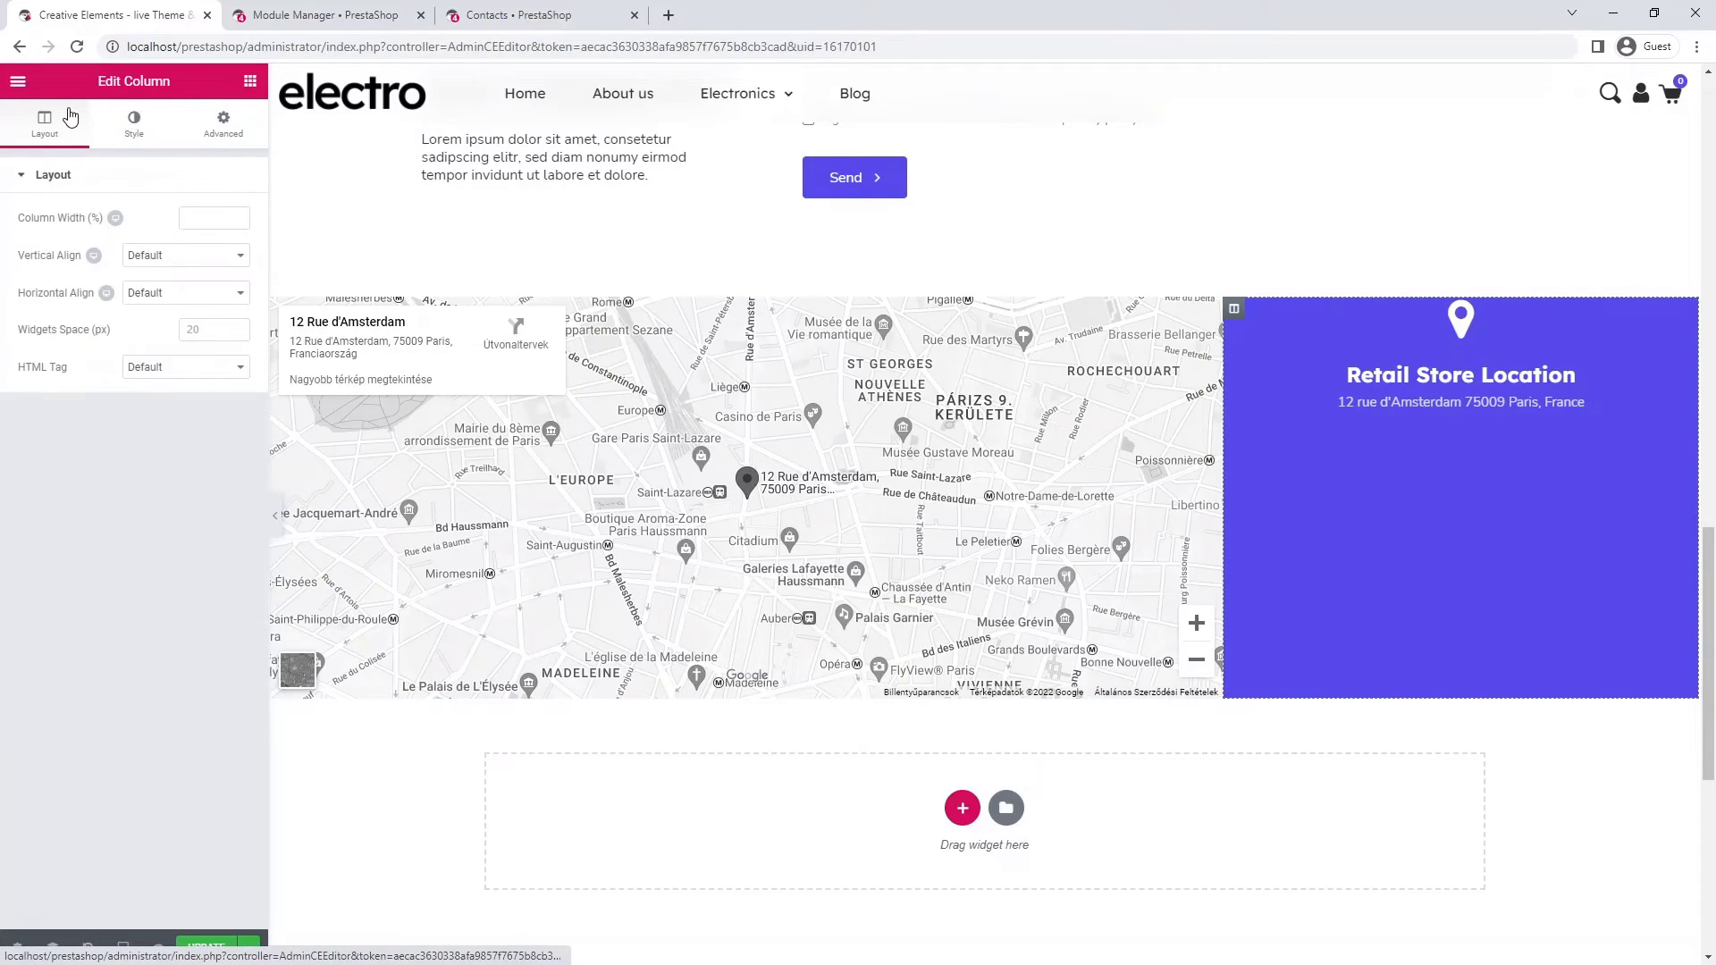
{"action": "left_click", "coordinate": [185, 257]}
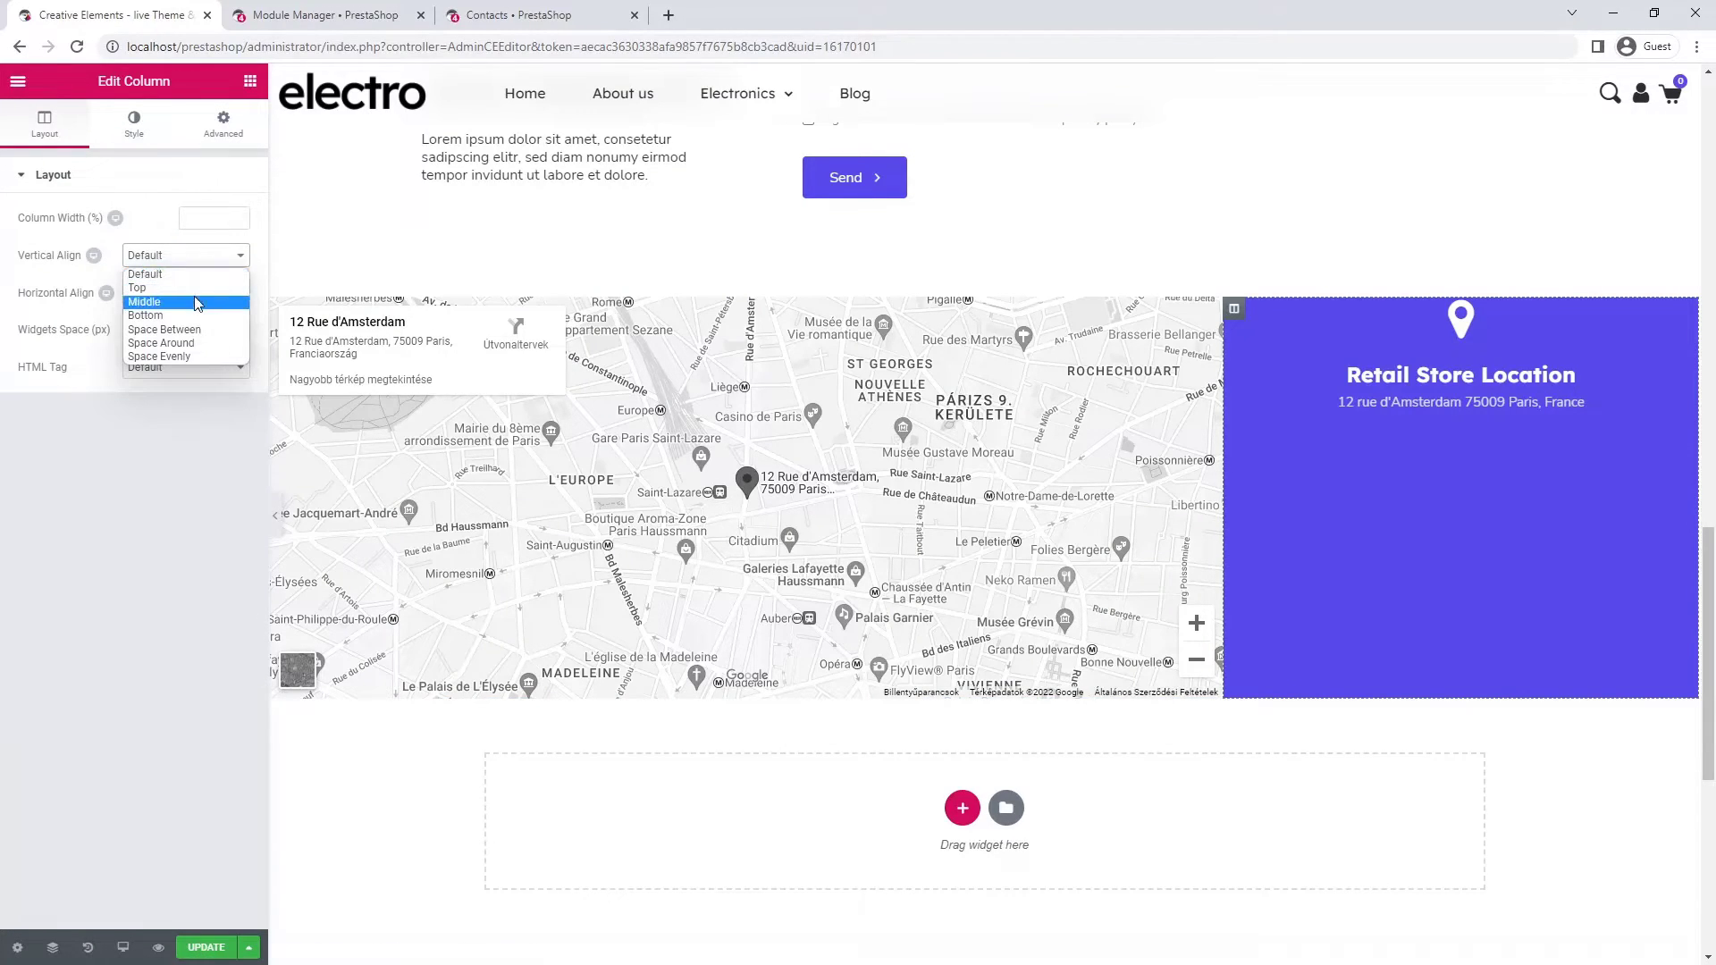
{"action": "left_click", "coordinate": [195, 303]}
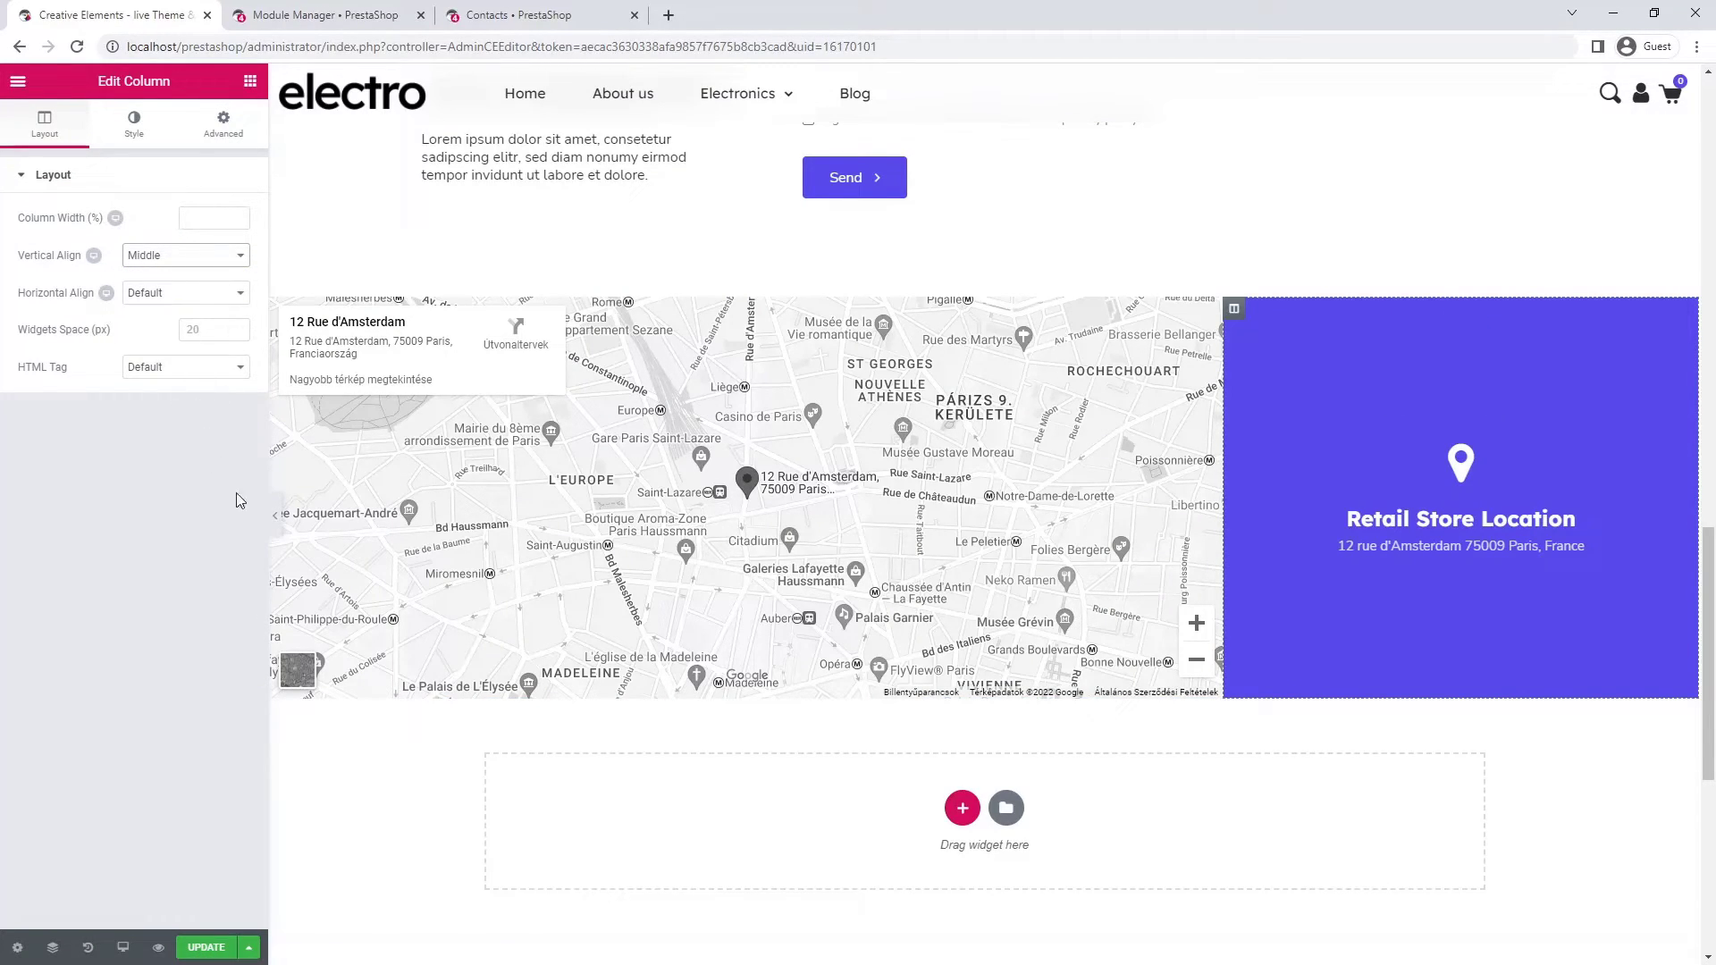
- Preview the page at full width, then restore the panel and show the device sizes
{"action": "left_click", "coordinate": [274, 520]}
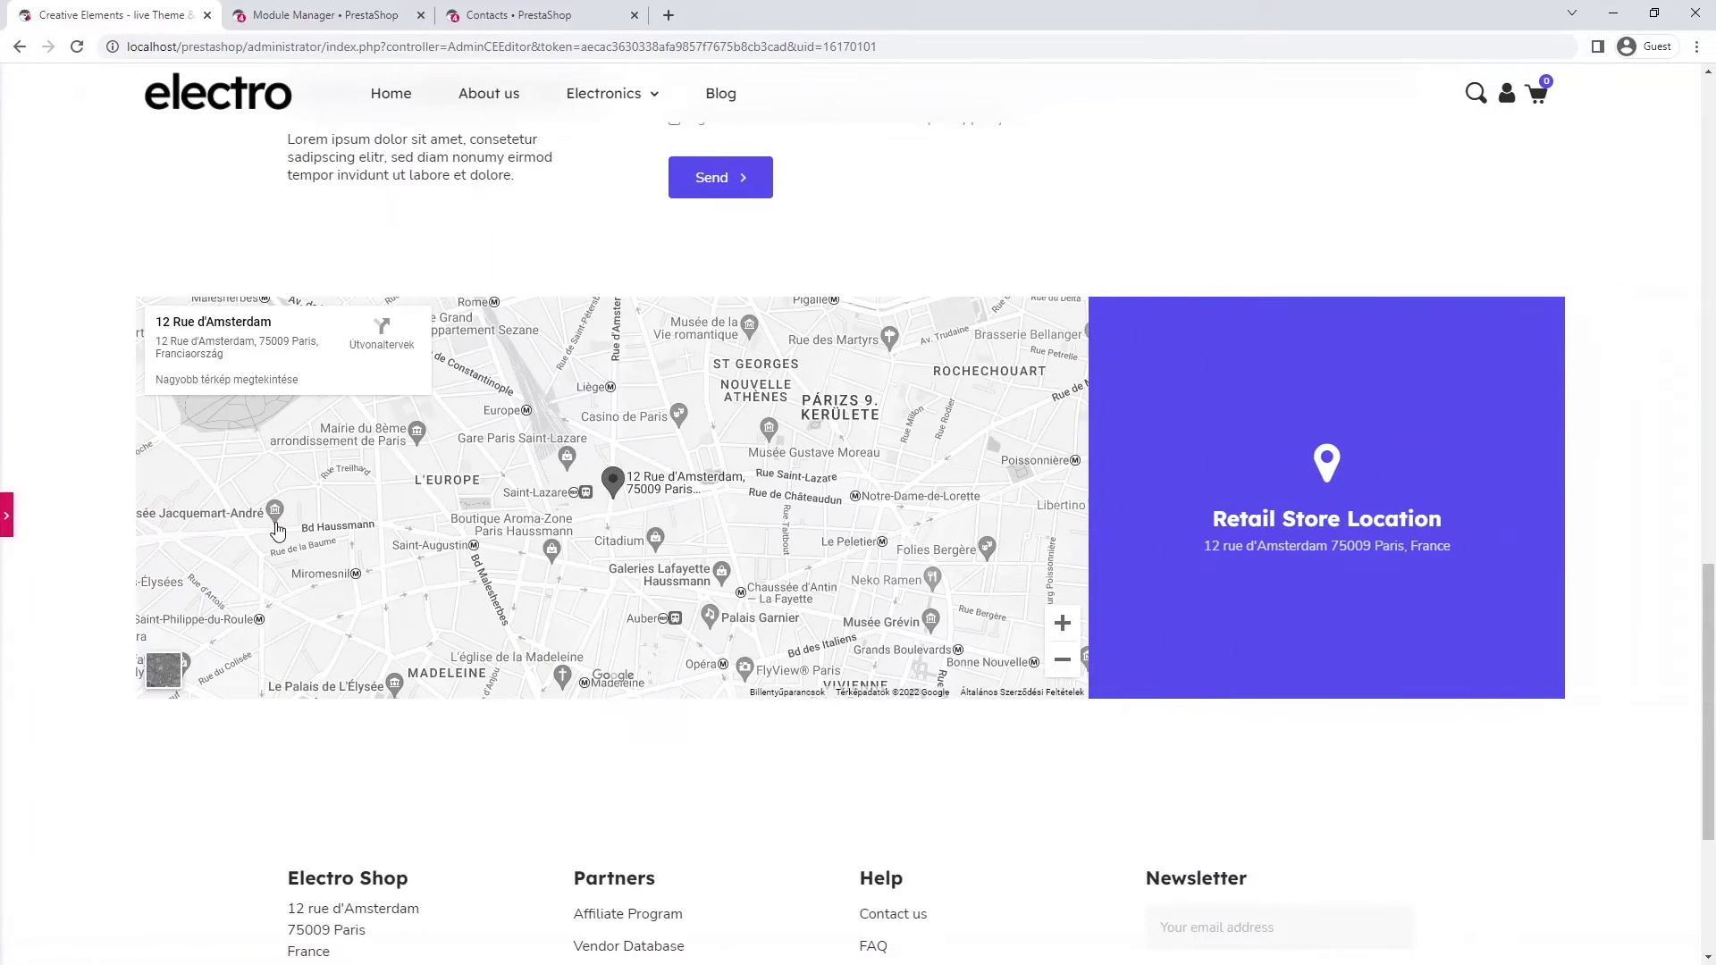
{"action": "left_click", "coordinate": [7, 516]}
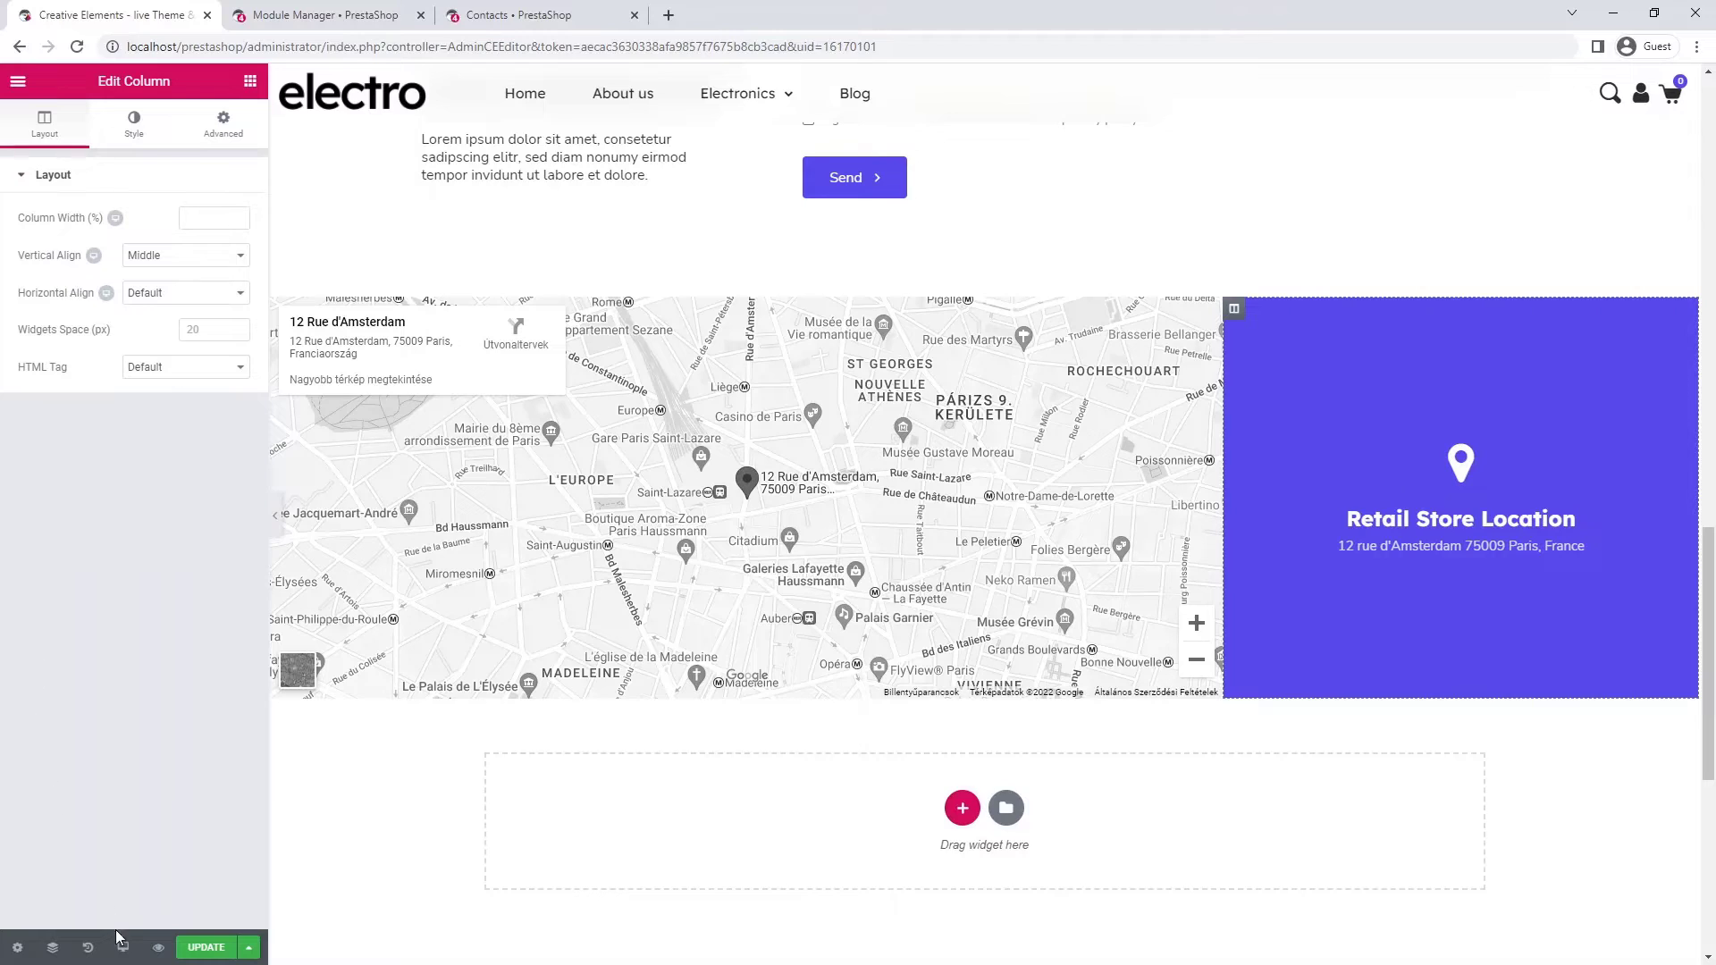
{"action": "left_click", "coordinate": [123, 945]}
- Switch to tablet preview and edit the hero's left column width, clearing the entered 44
{"action": "left_click", "coordinate": [126, 871]}
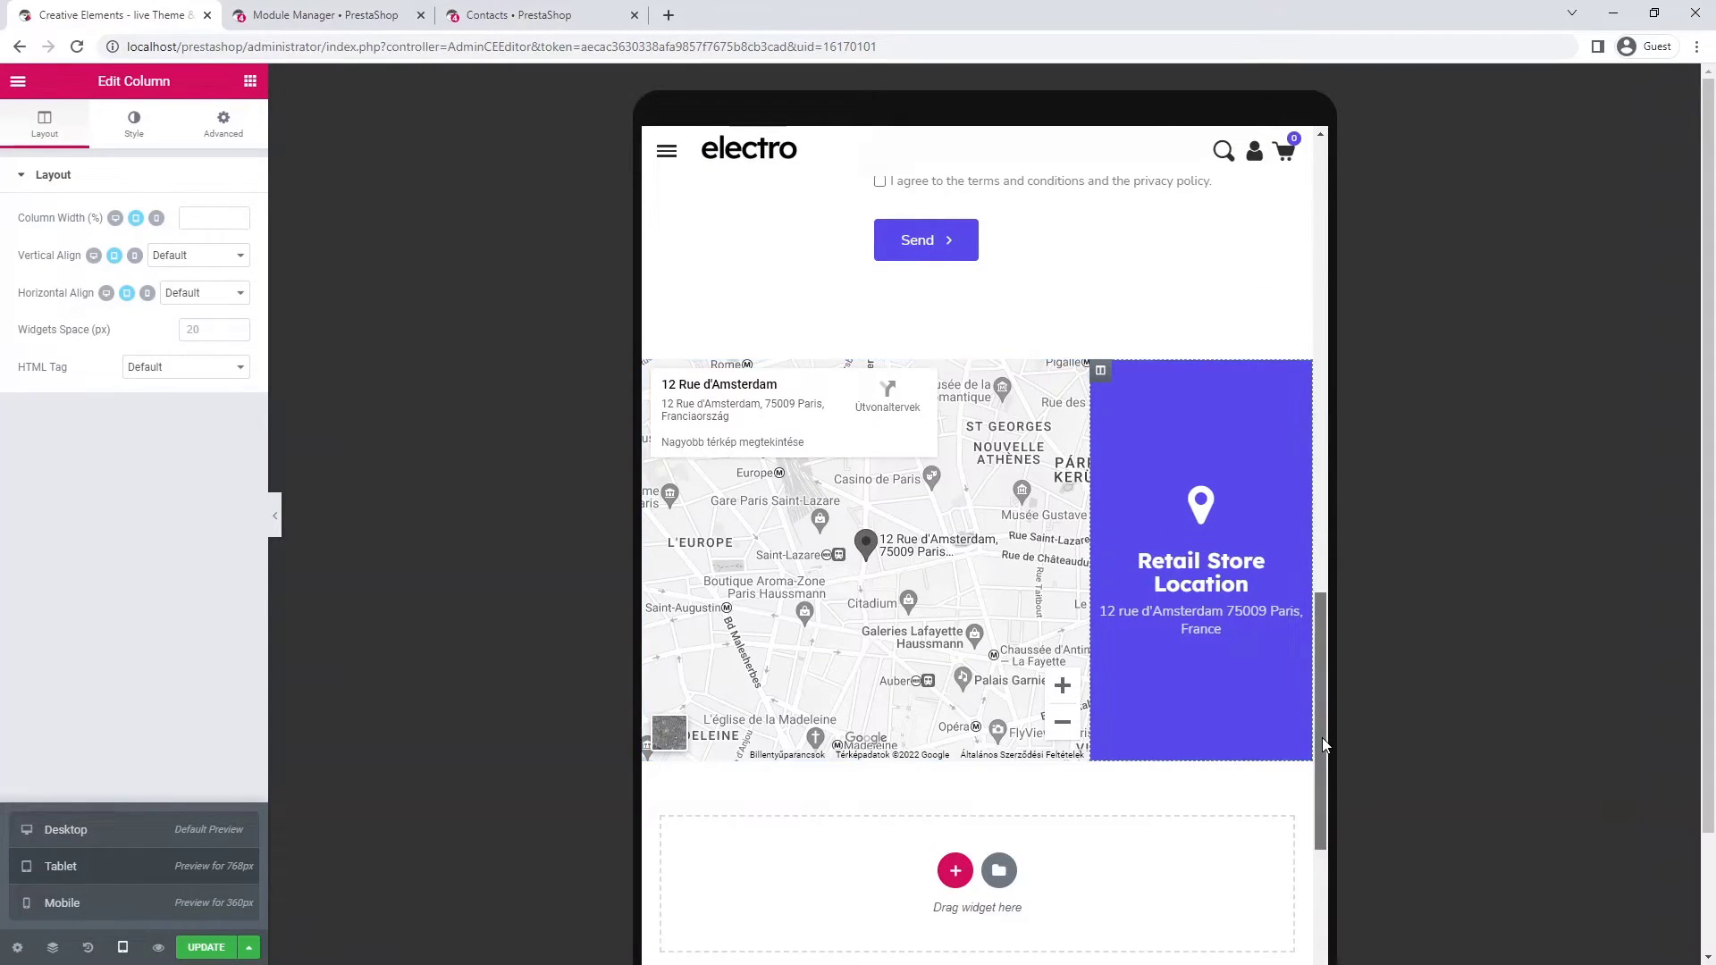
{"action": "left_click_drag", "start_coordinate": [1323, 736], "coordinate": [1301, 238]}
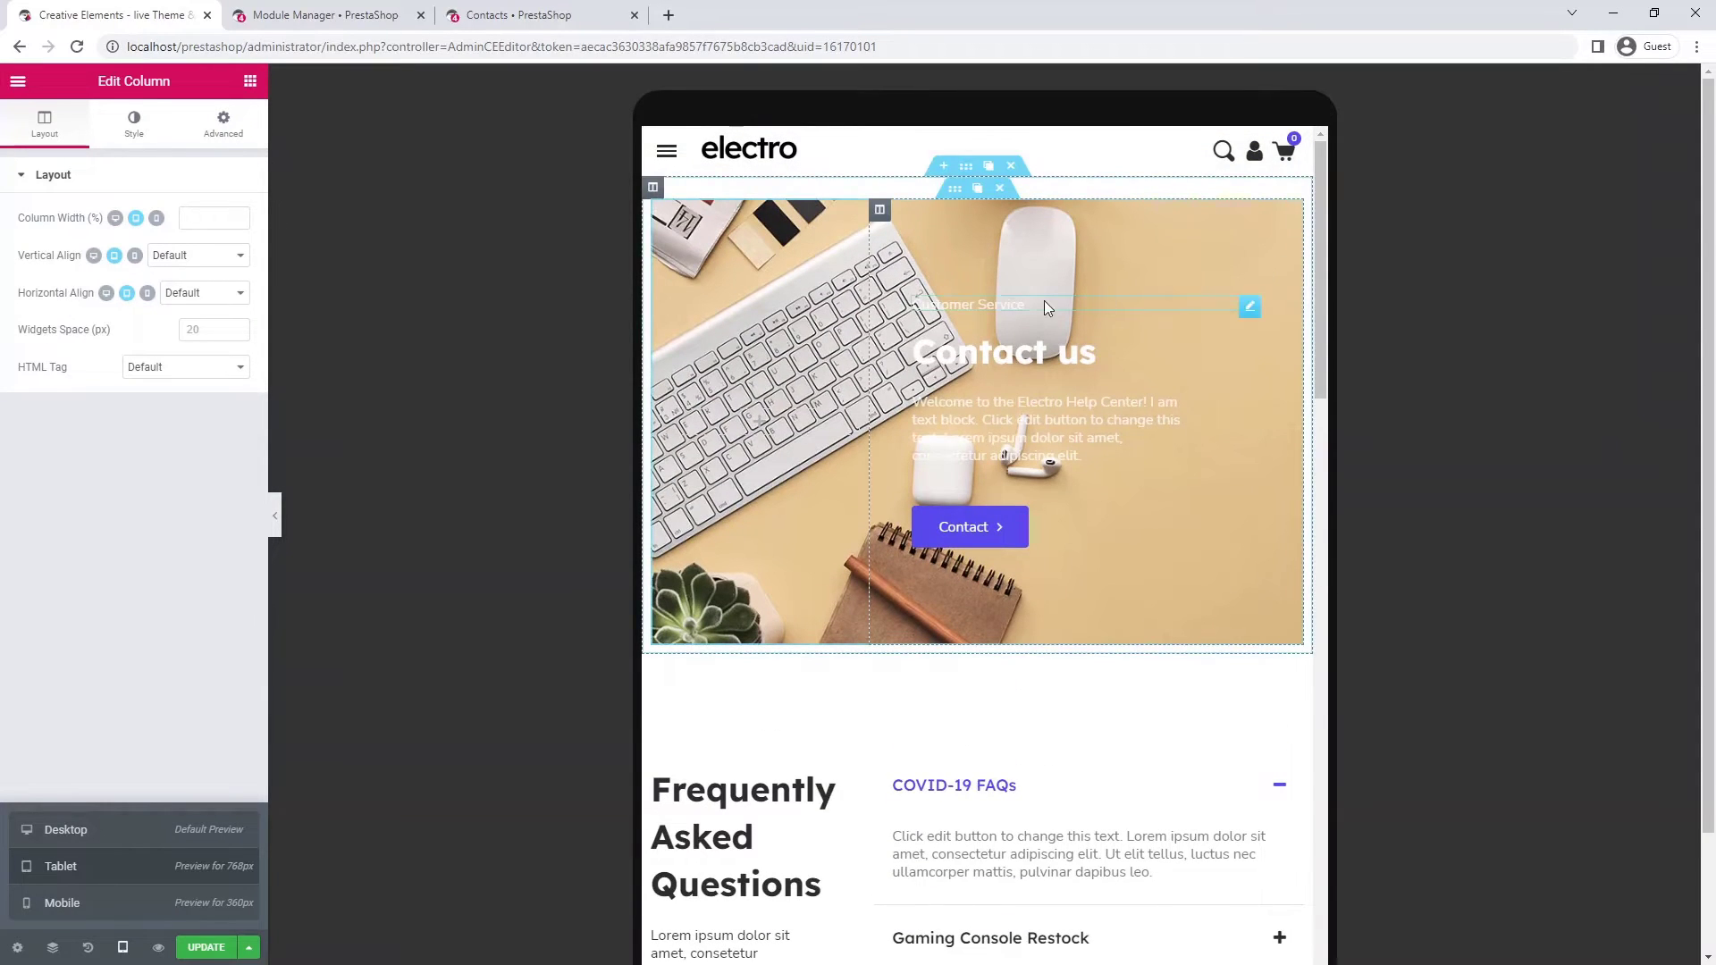
{"action": "left_click", "coordinate": [661, 211]}
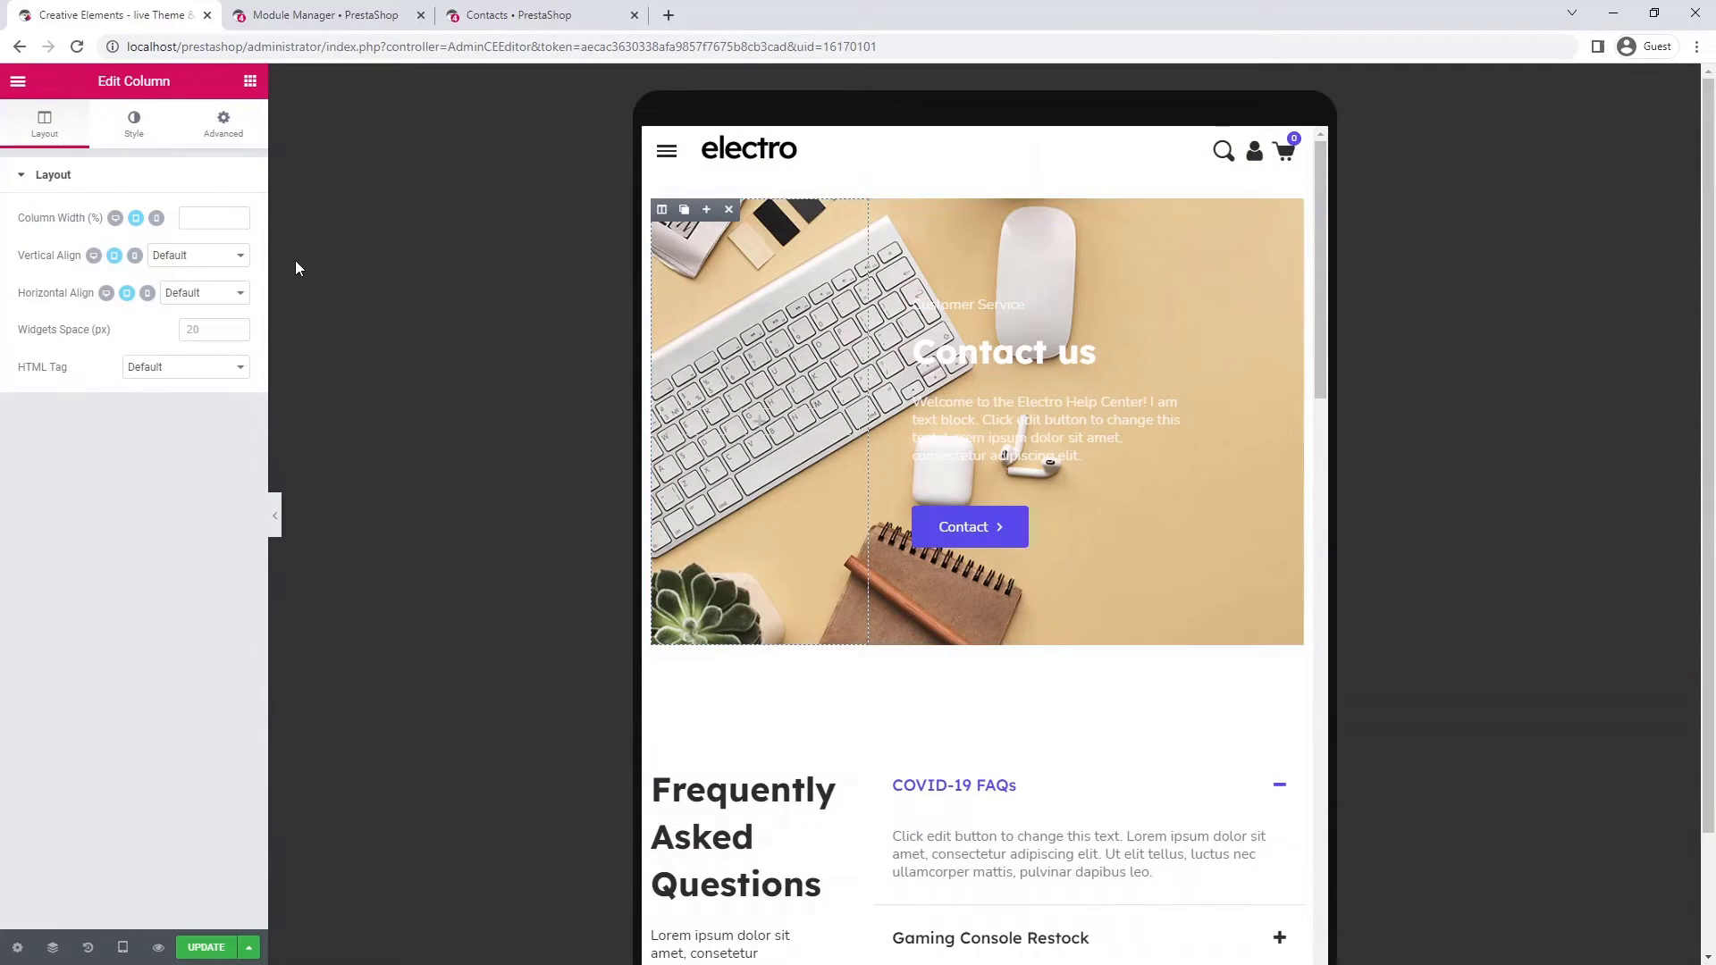
{"action": "left_click", "coordinate": [202, 209]}
{"action": "type", "text": "44"}
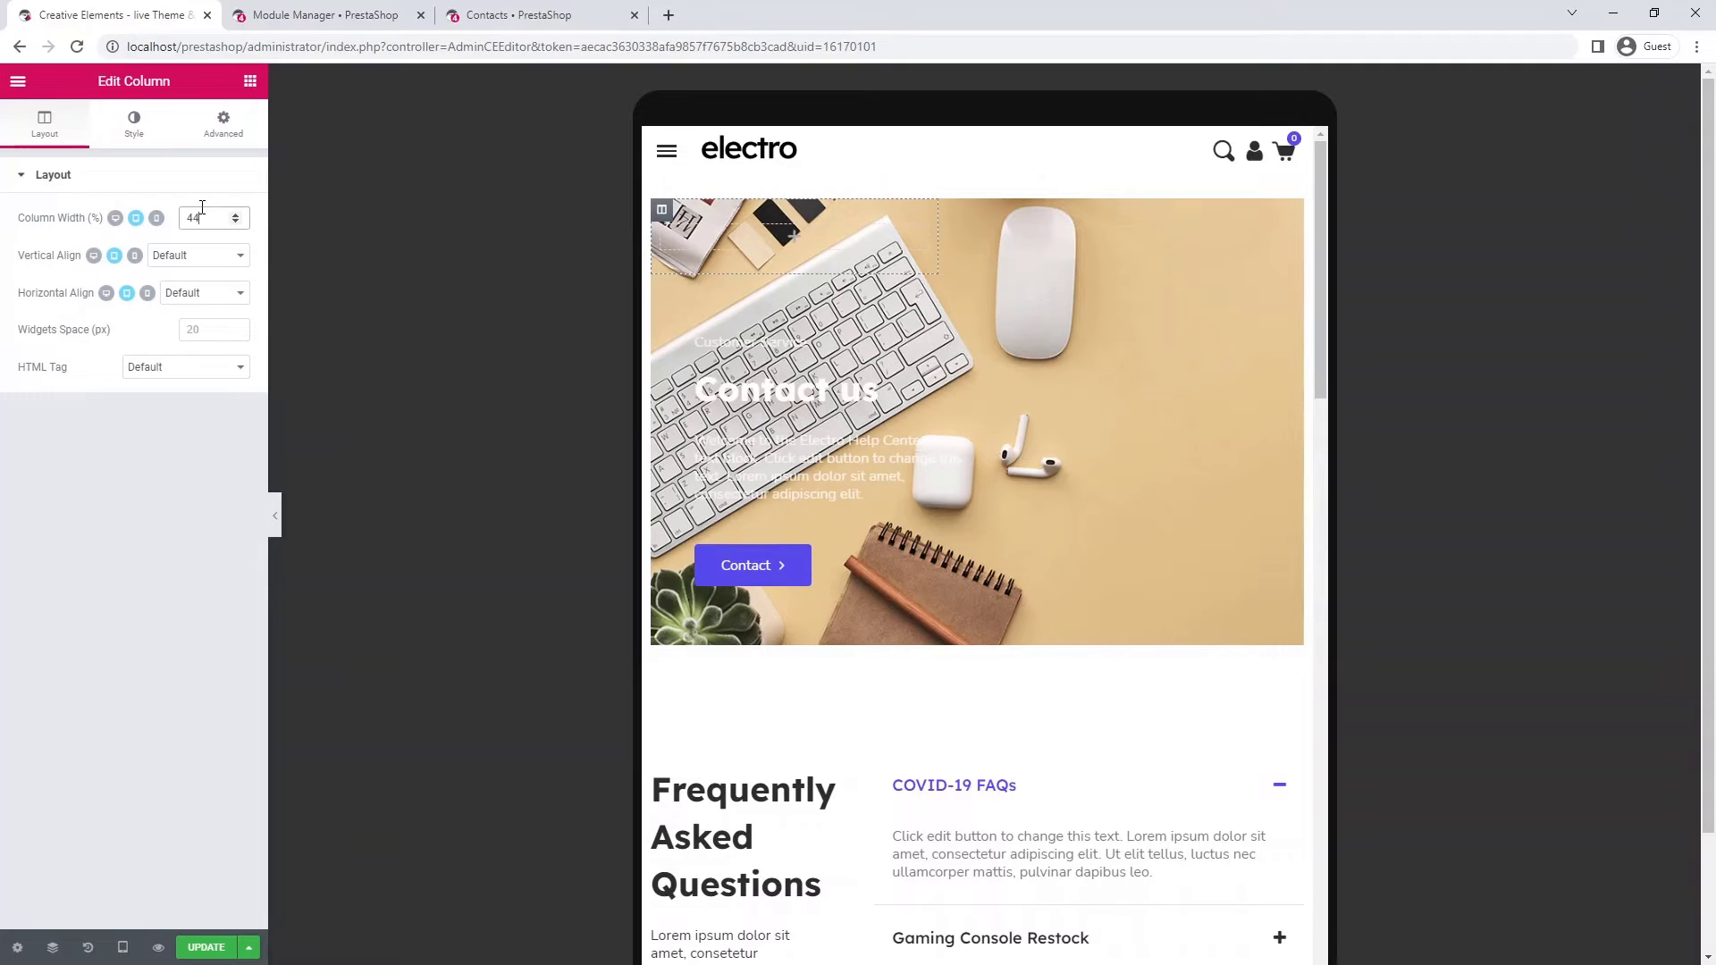
{"action": "key", "text": "BackSpace"}
{"action": "key", "text": "BackSpace"}
- Set the hero column width to 56 and the inner section's minimum height to 268
{"action": "type", "text": "56"}
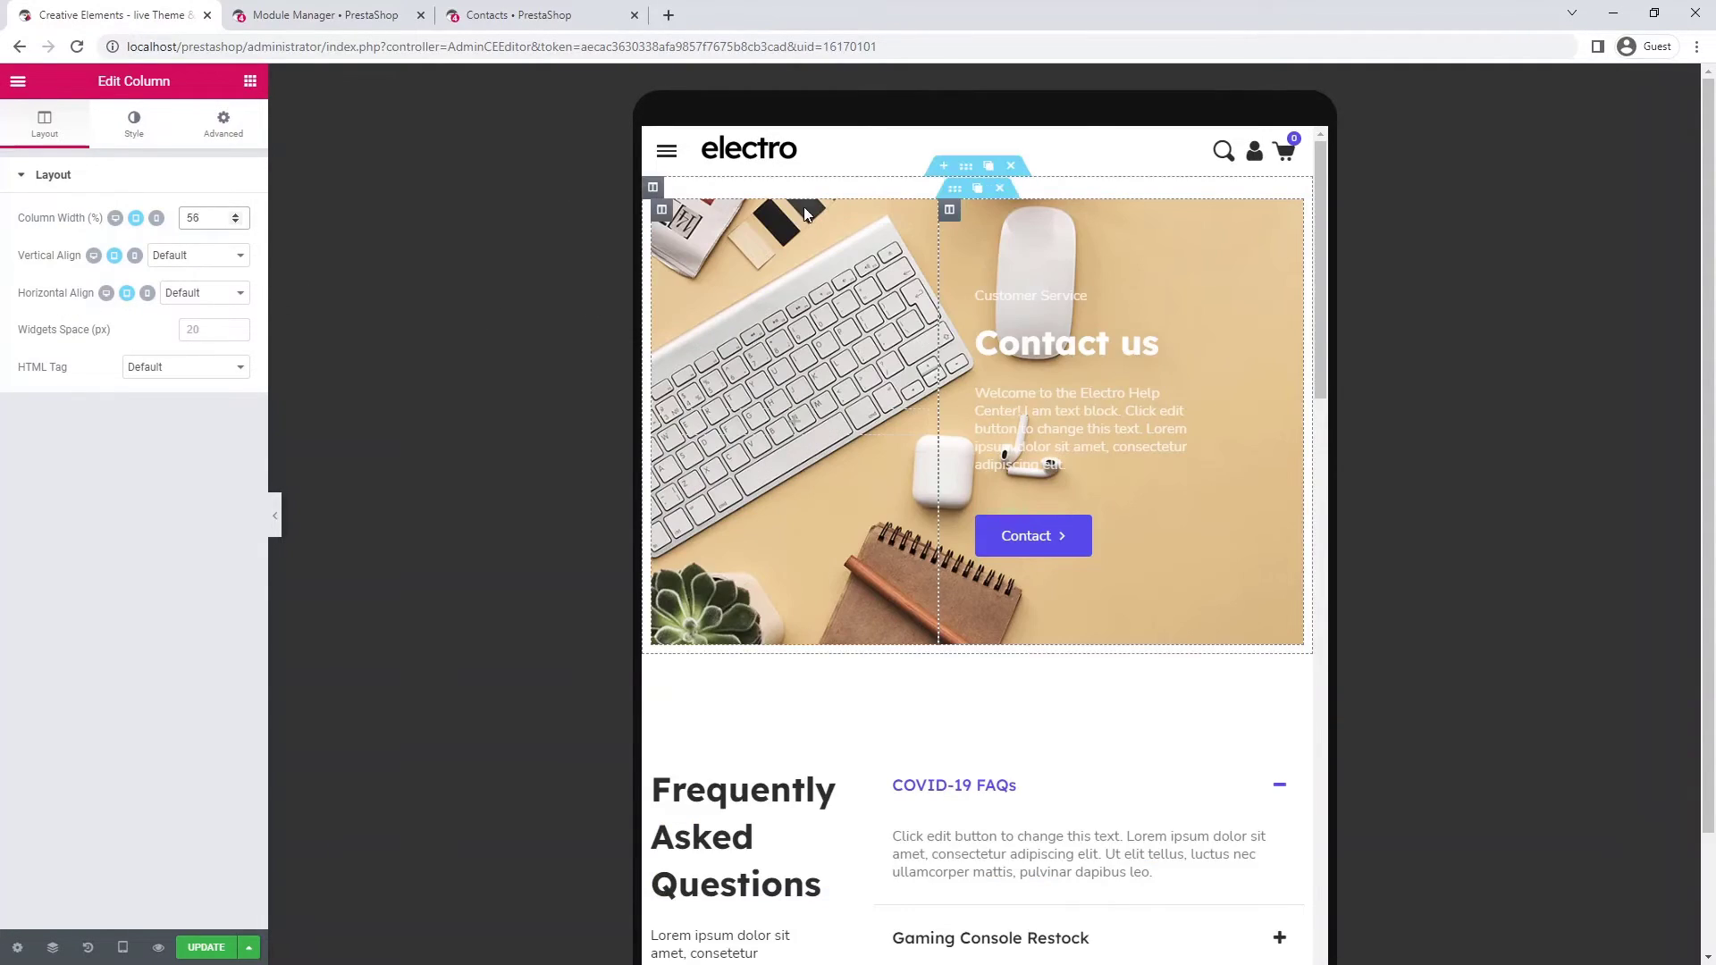
{"action": "left_click", "coordinate": [955, 192]}
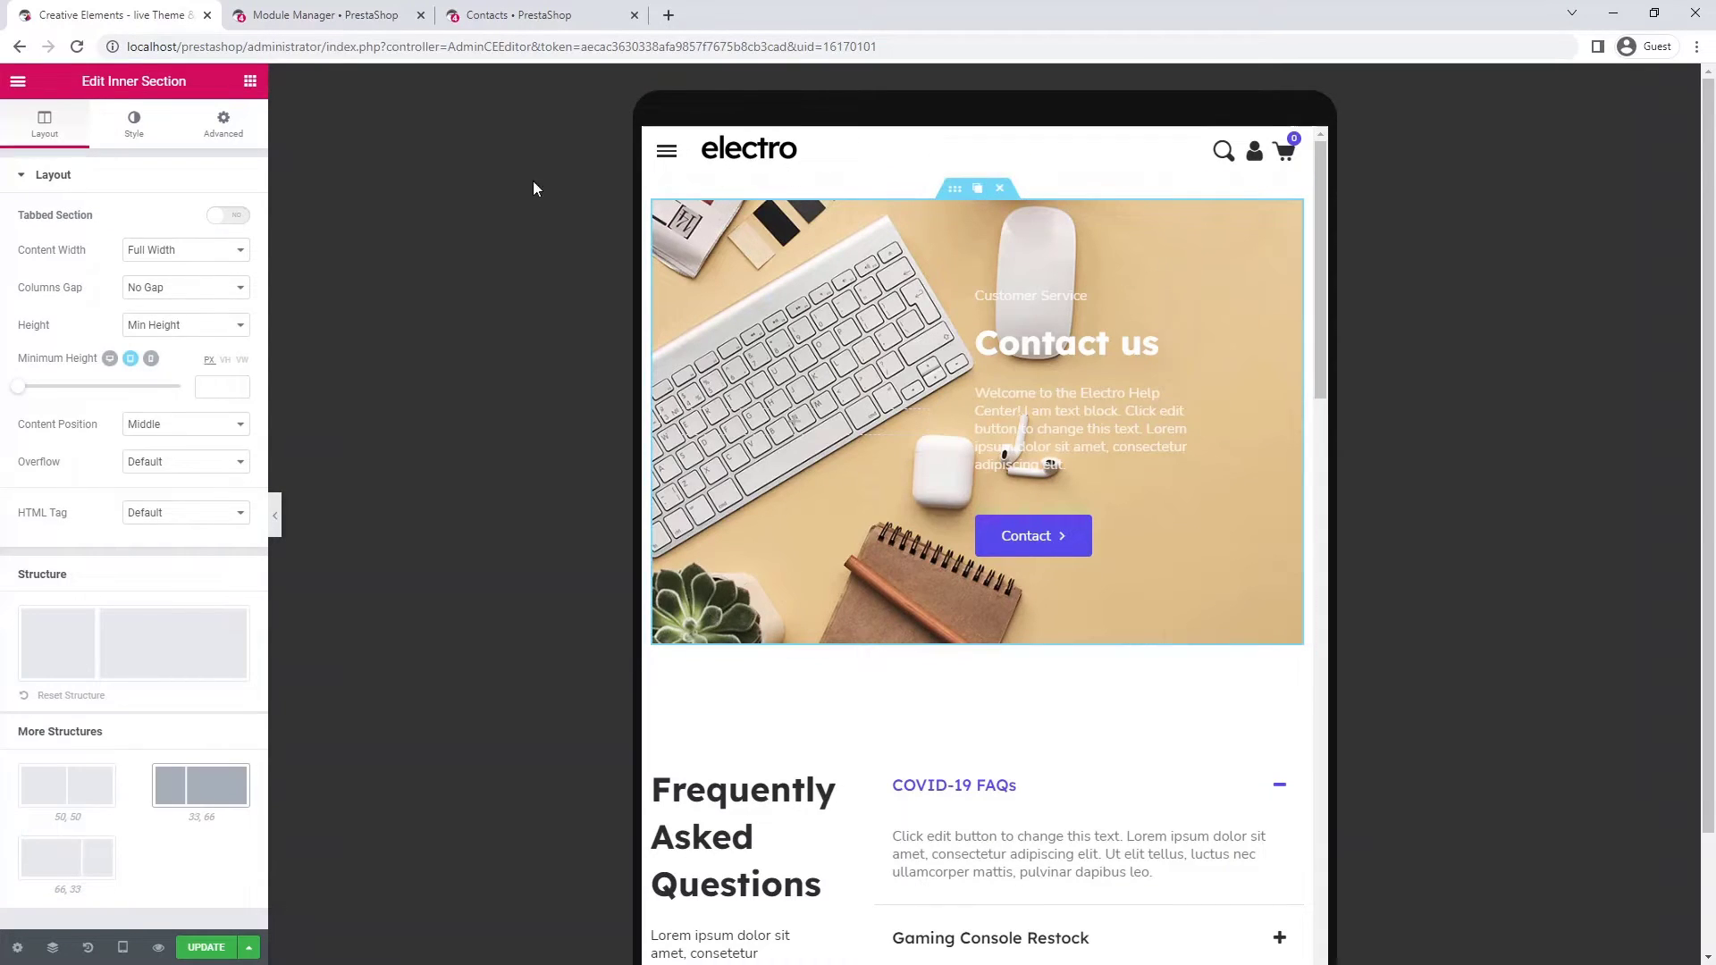
{"action": "left_click", "coordinate": [216, 385]}
{"action": "type", "text": "268"}
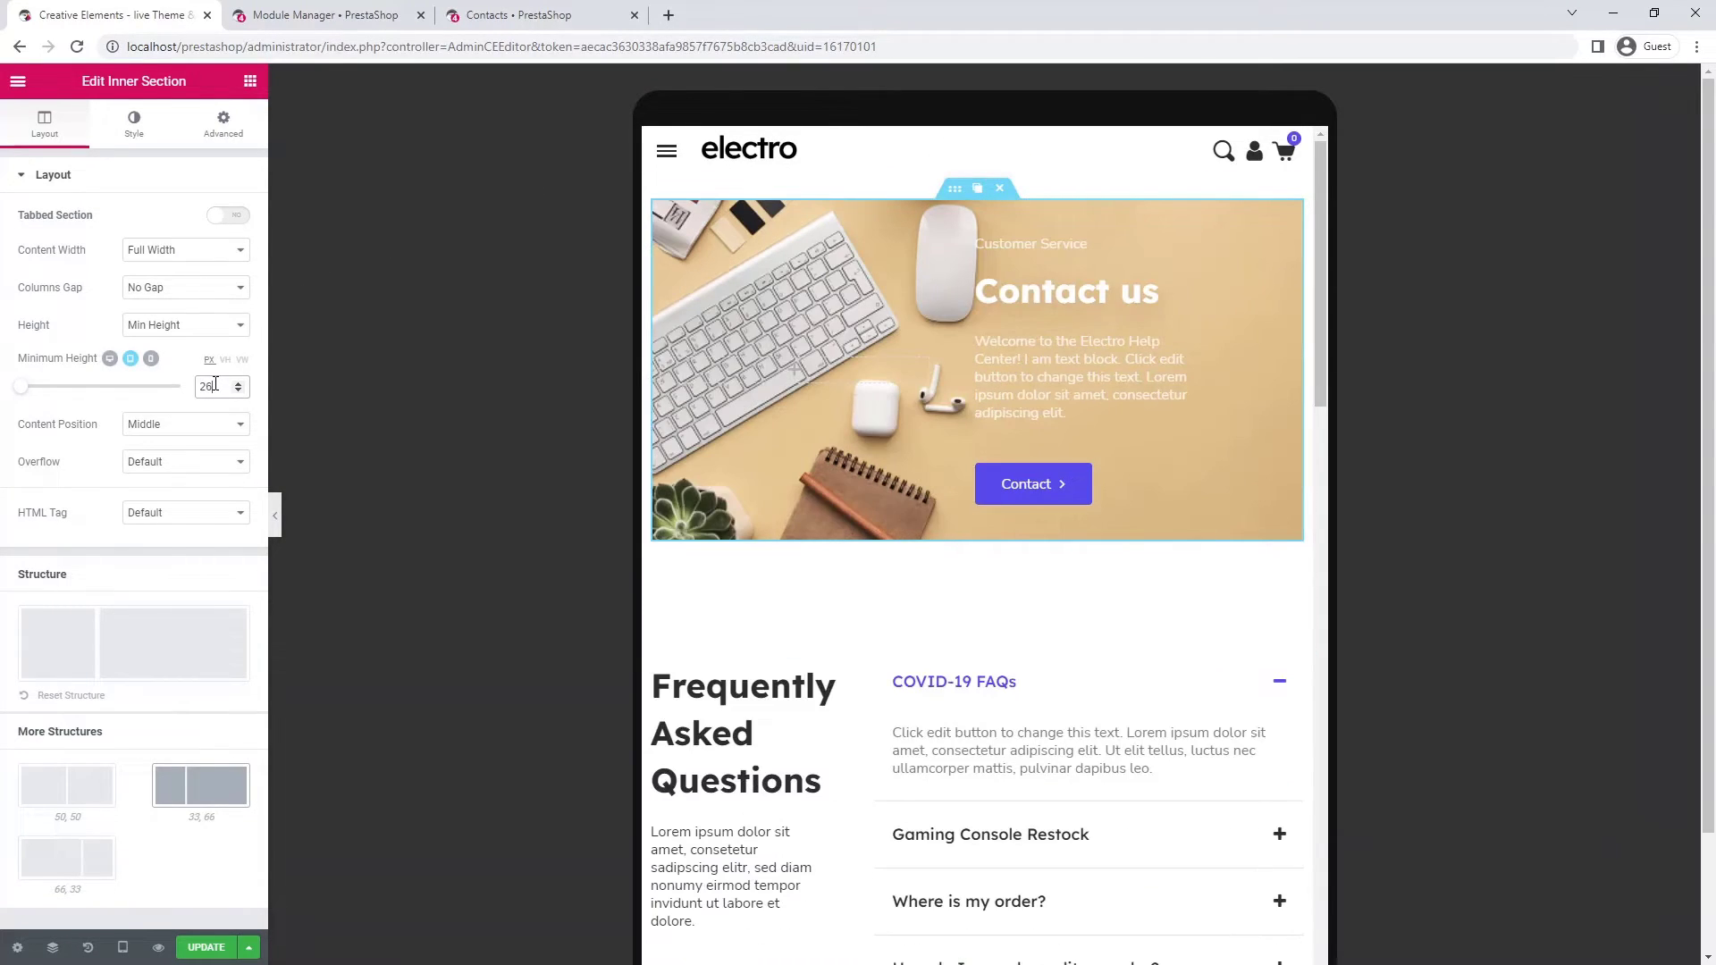
- Set the Contact us heading's tablet font size to 30
{"action": "left_click", "coordinate": [1062, 290]}
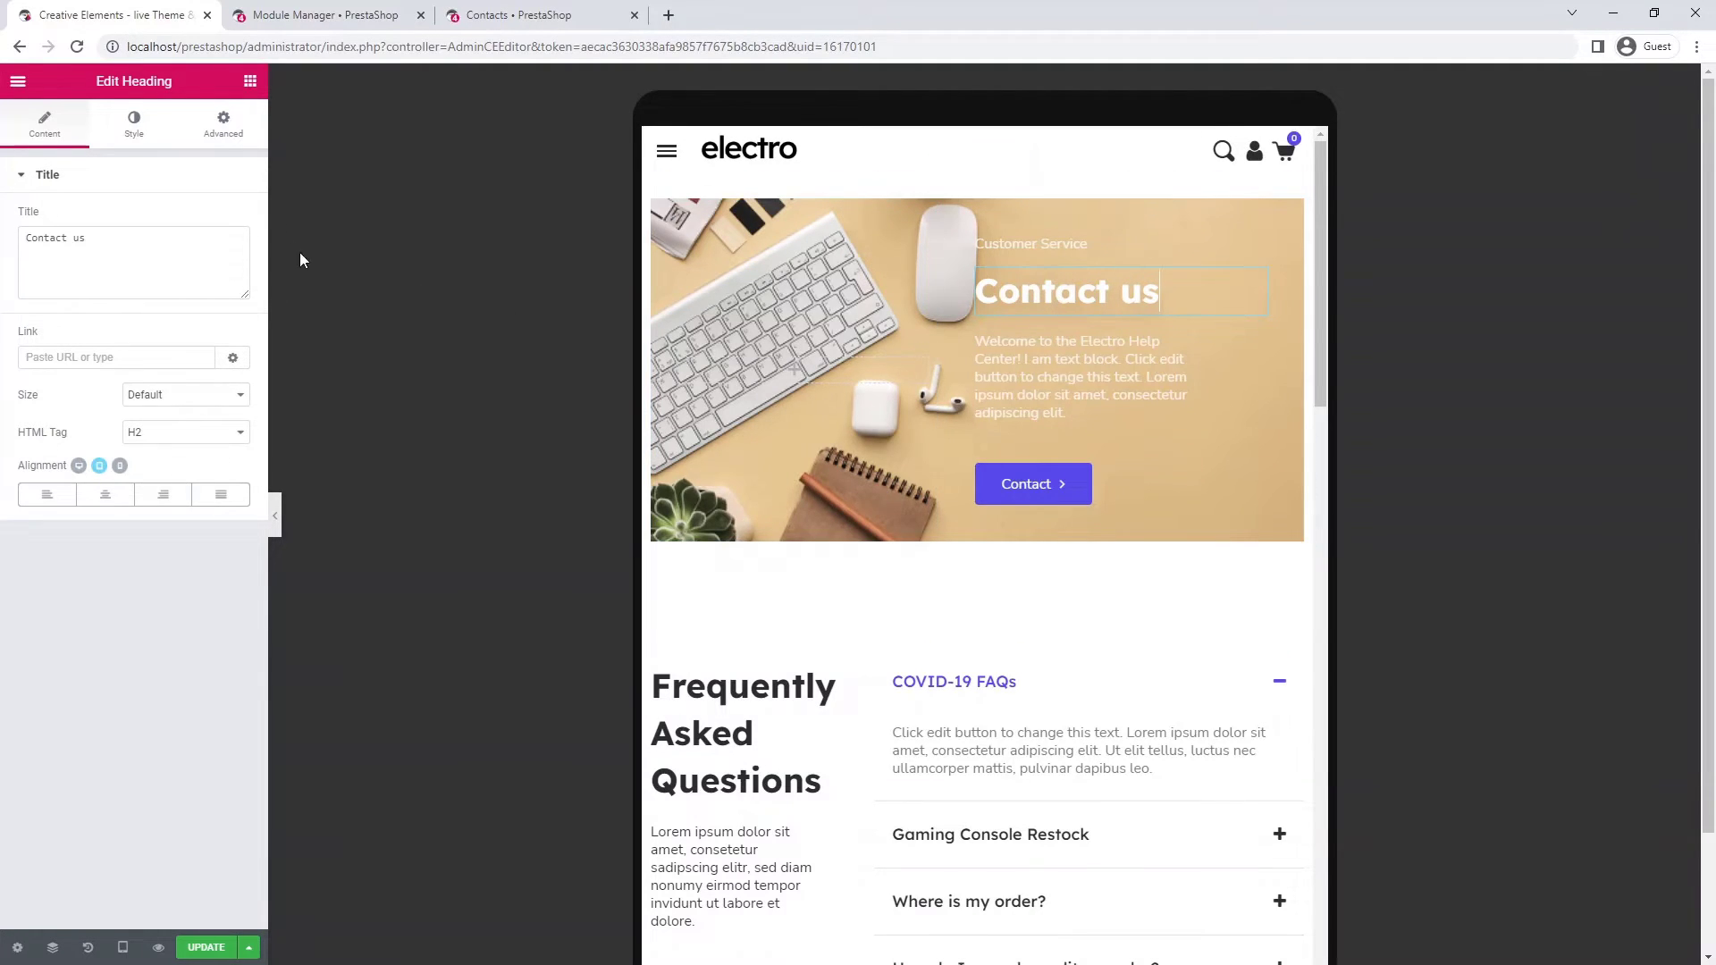
{"action": "left_click", "coordinate": [148, 120]}
{"action": "left_click", "coordinate": [228, 255]}
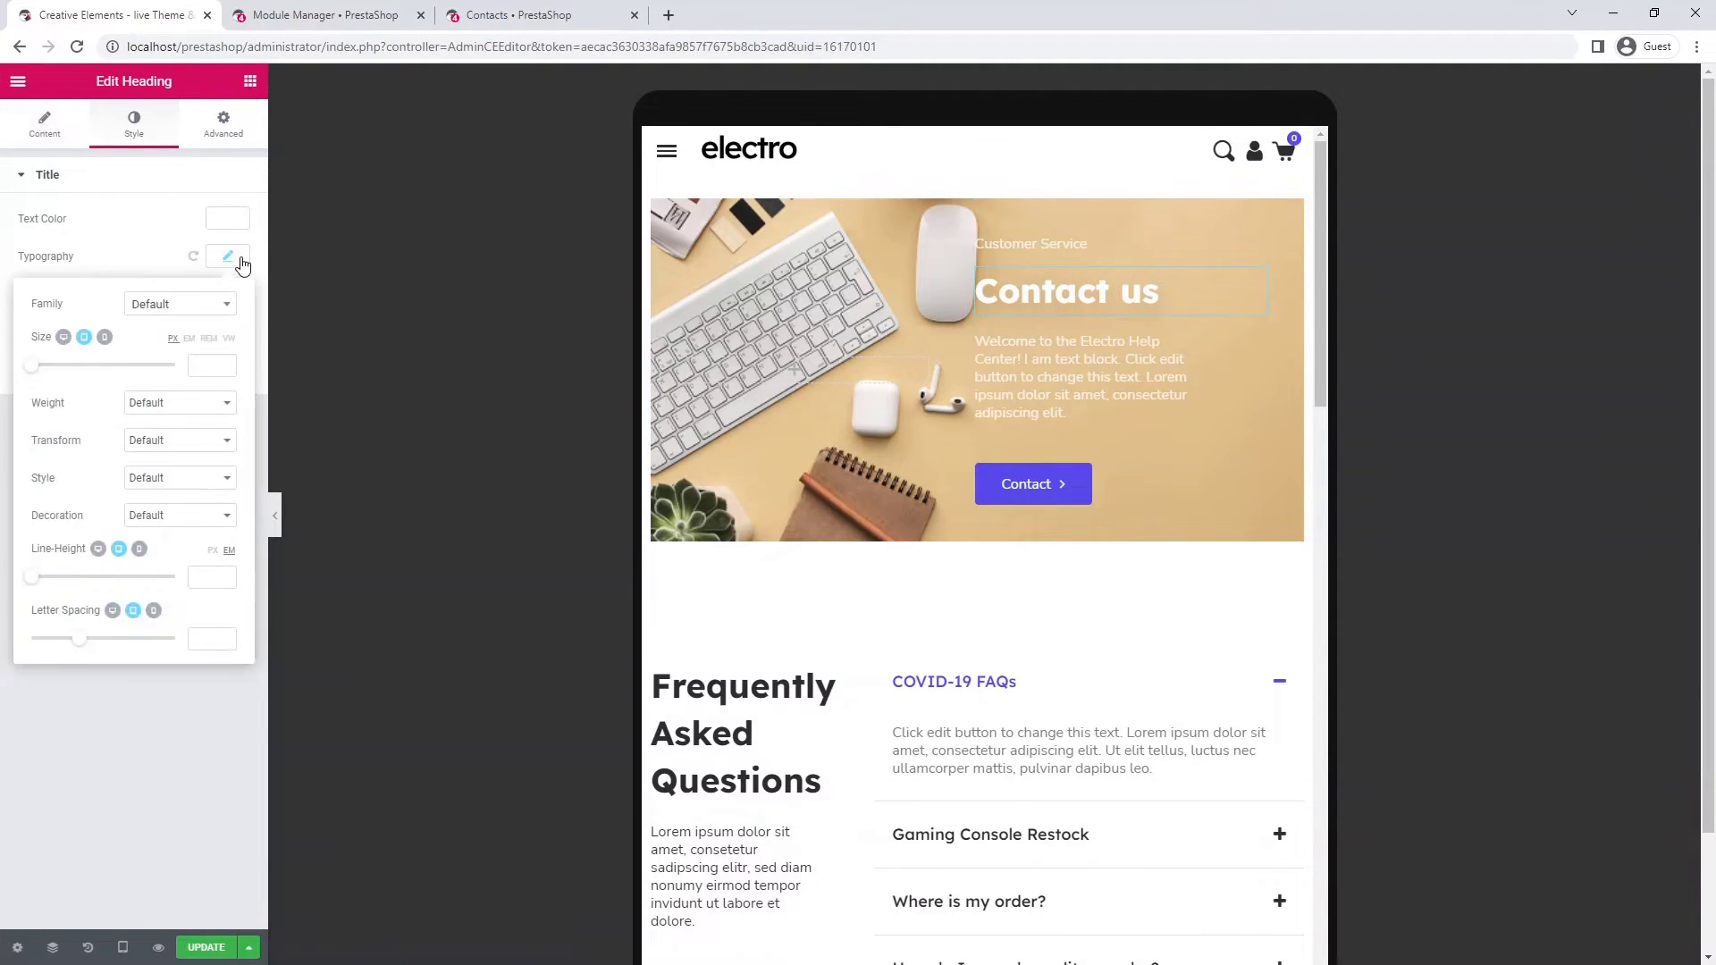
{"action": "left_click", "coordinate": [202, 366]}
{"action": "type", "text": "30"}
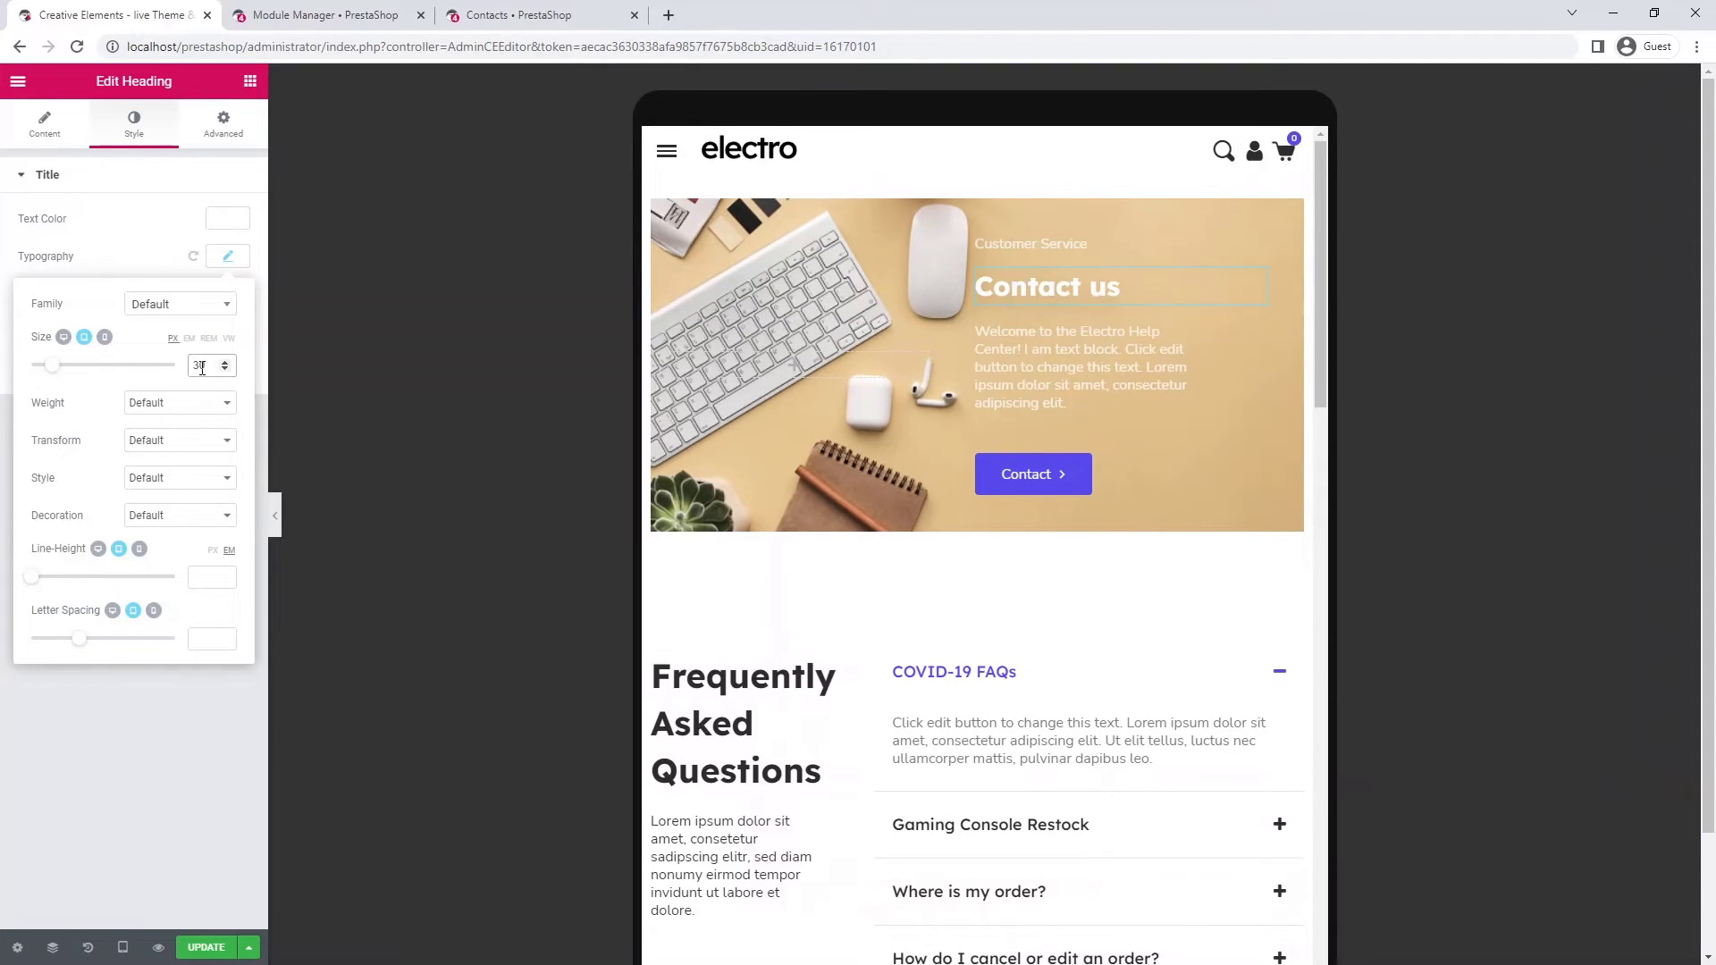
{"action": "scroll", "coordinate": [1238, 425], "scroll_direction": "down", "scroll_amount": 4}
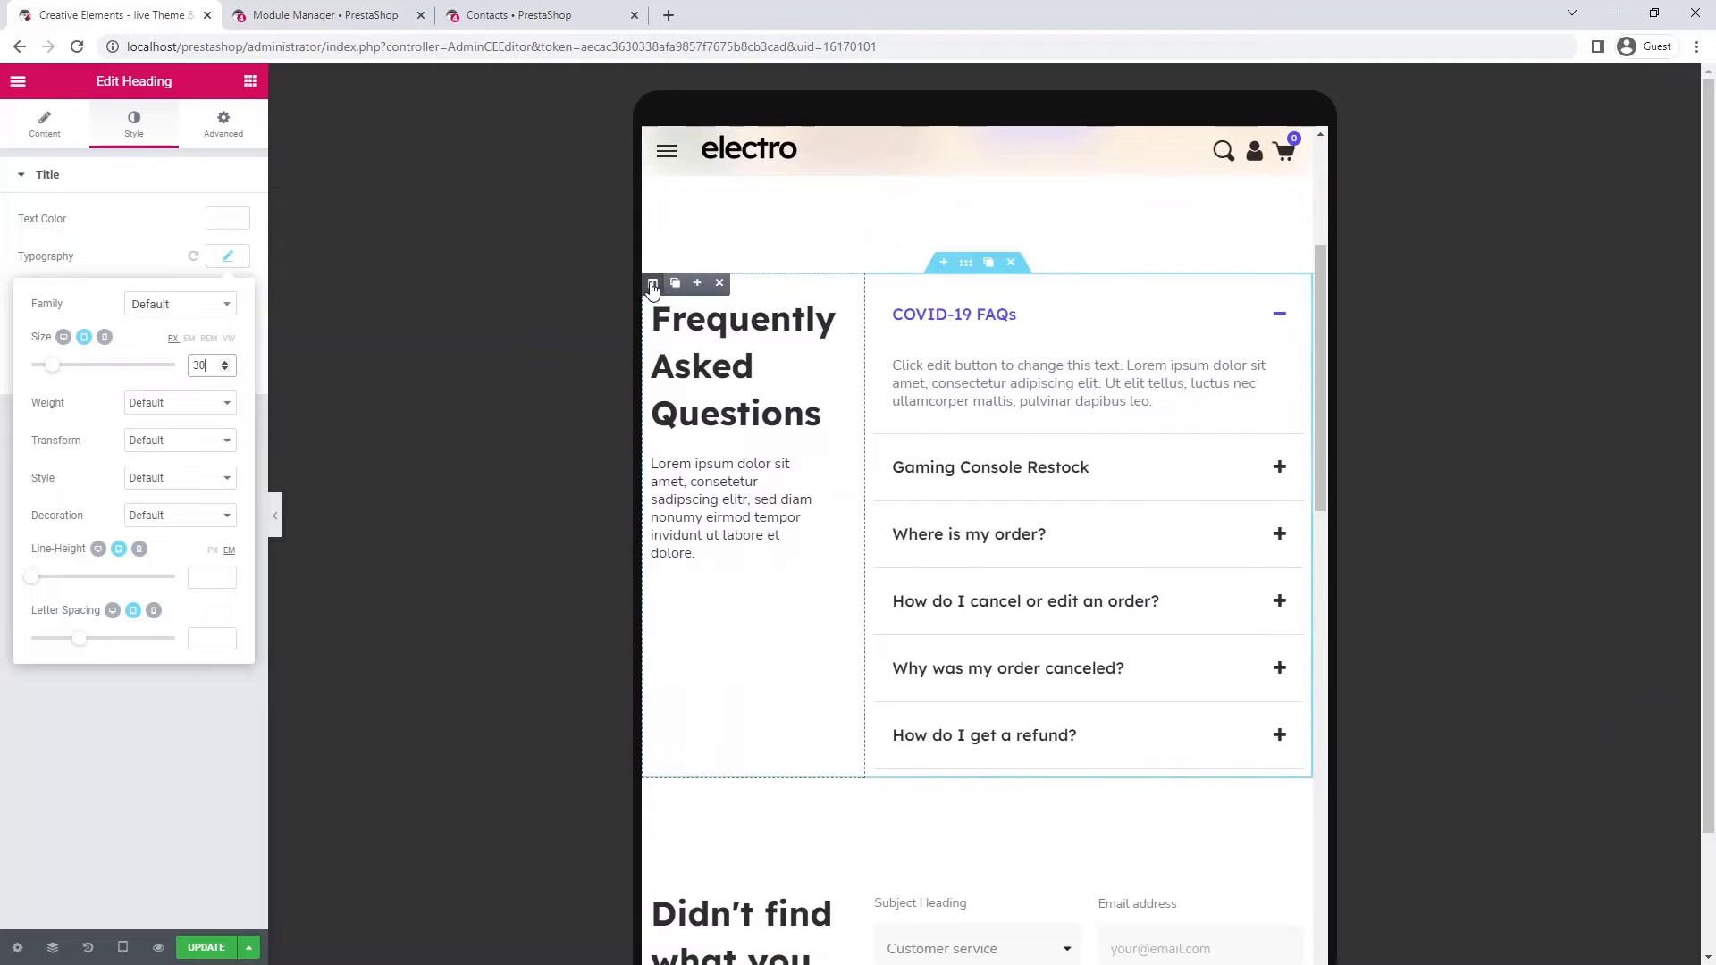
- Set the FAQ title column to 100% width and centre the Frequently Asked Questions heading
{"action": "left_click", "coordinate": [652, 283]}
{"action": "left_click", "coordinate": [205, 218]}
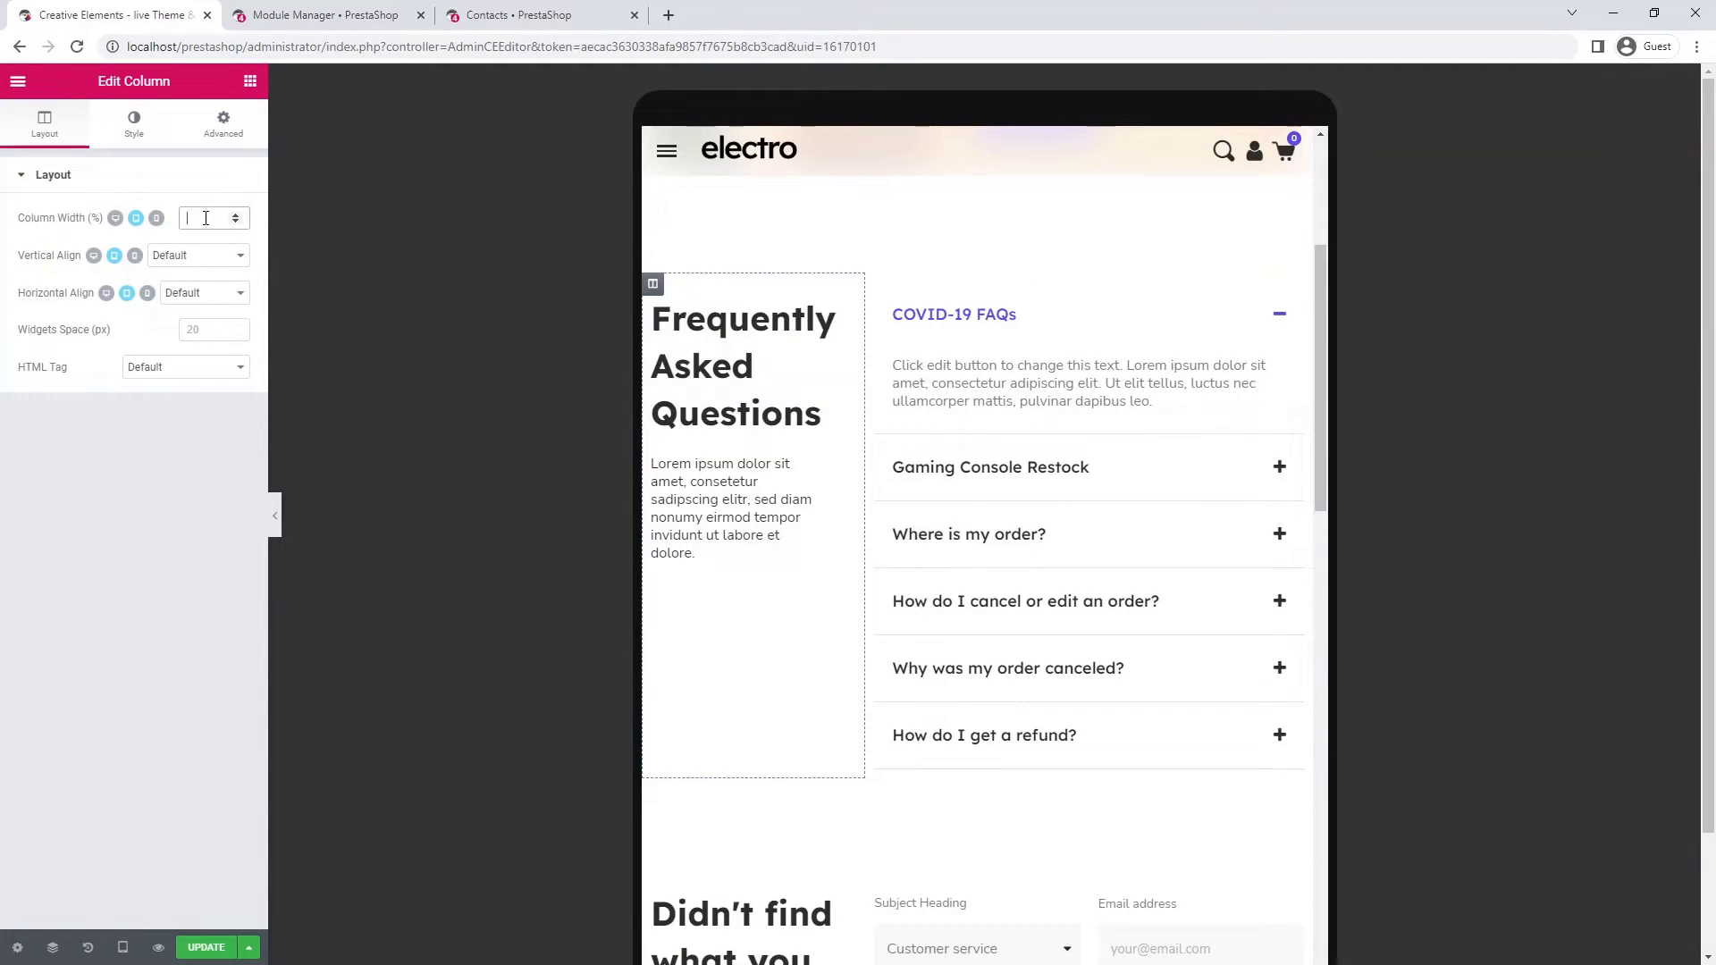
{"action": "type", "text": "100"}
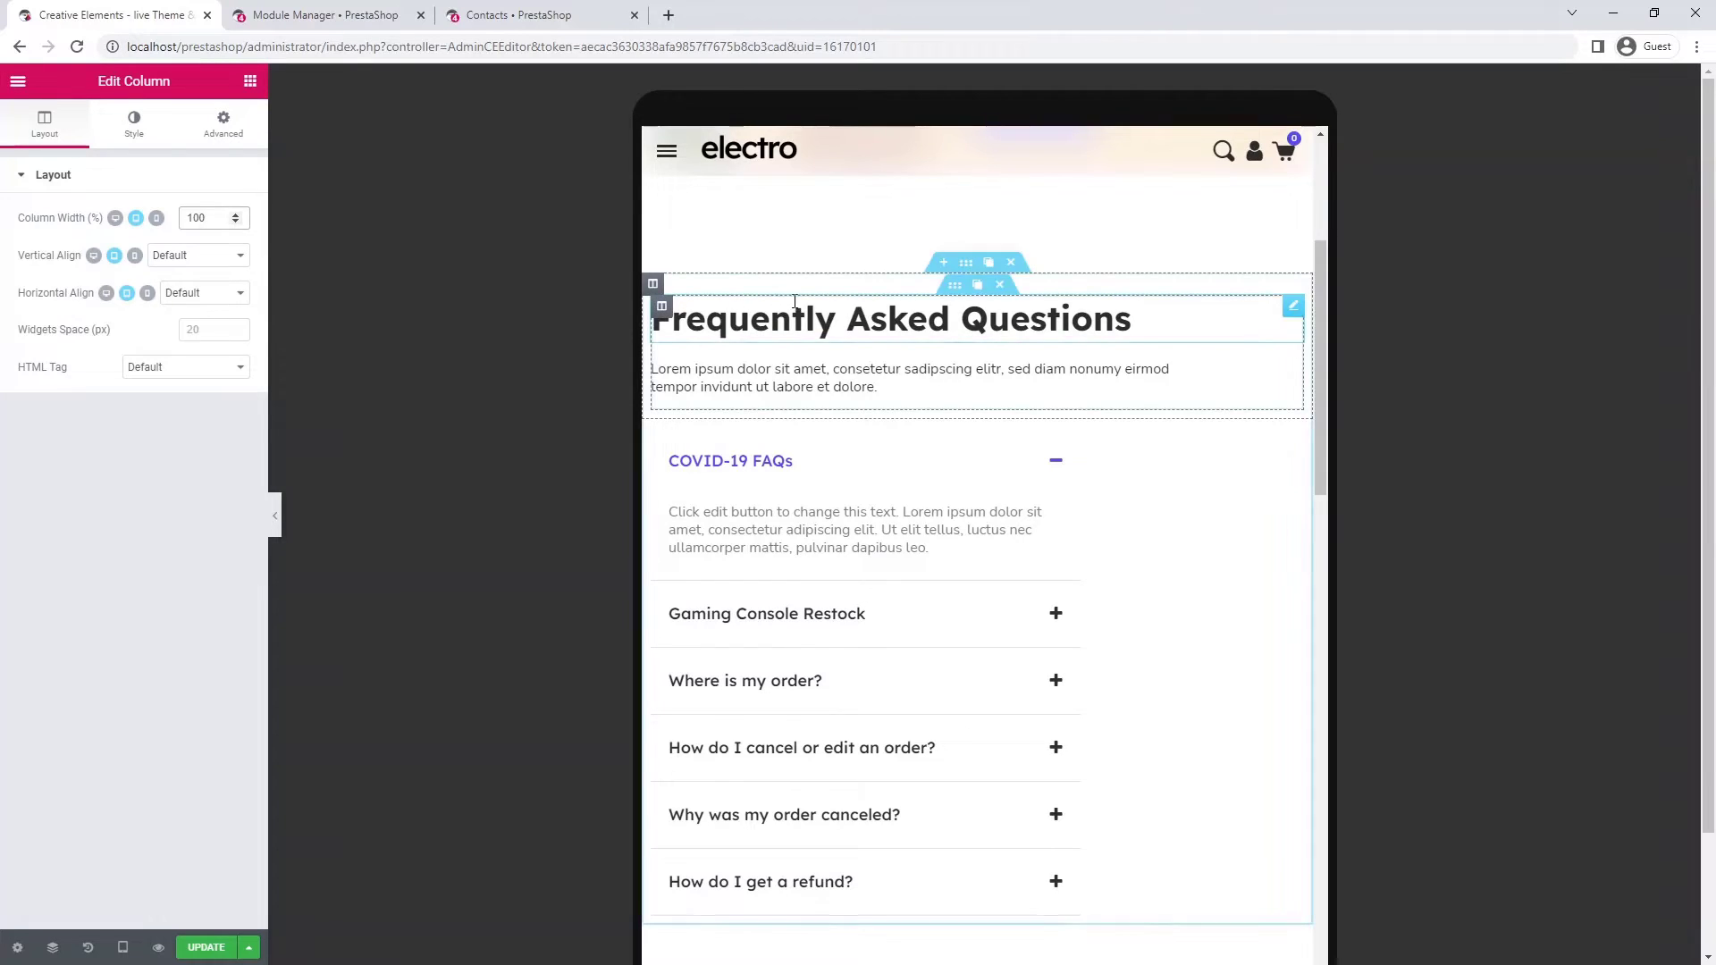
{"action": "left_click", "coordinate": [1128, 319]}
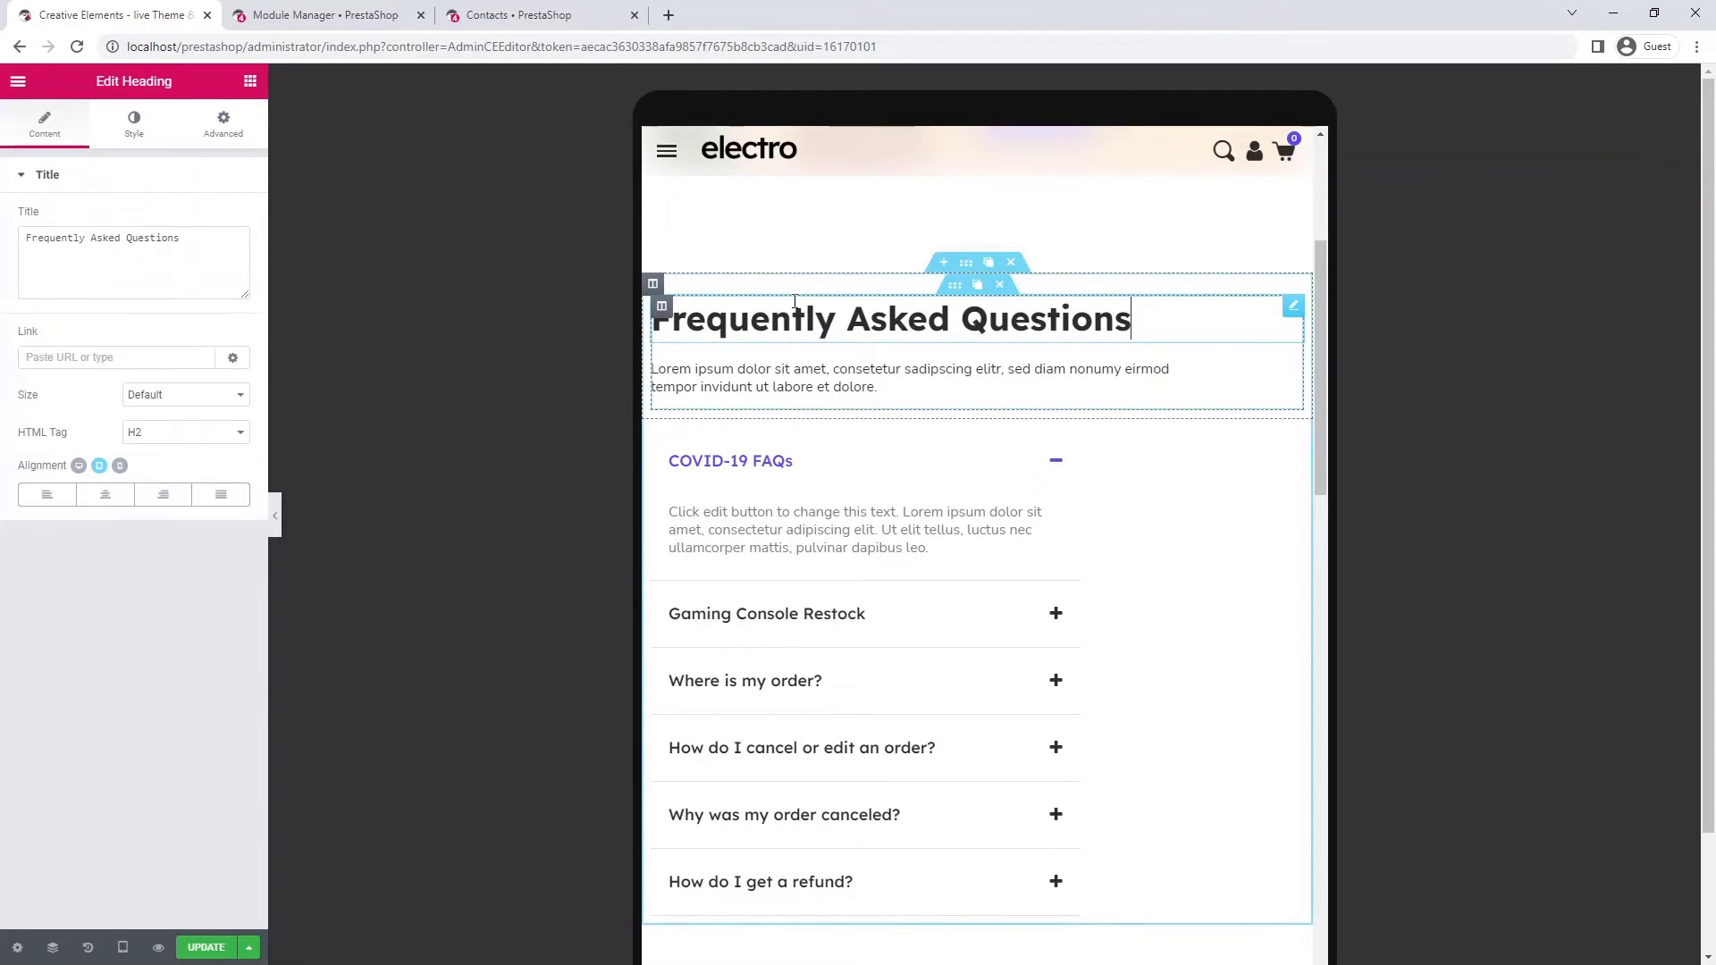
{"action": "left_click", "coordinate": [107, 497]}
{"action": "left_click", "coordinate": [786, 382]}
- Centre the FAQ intro paragraph and give it a custom width of 100%
{"action": "left_click", "coordinate": [127, 133]}
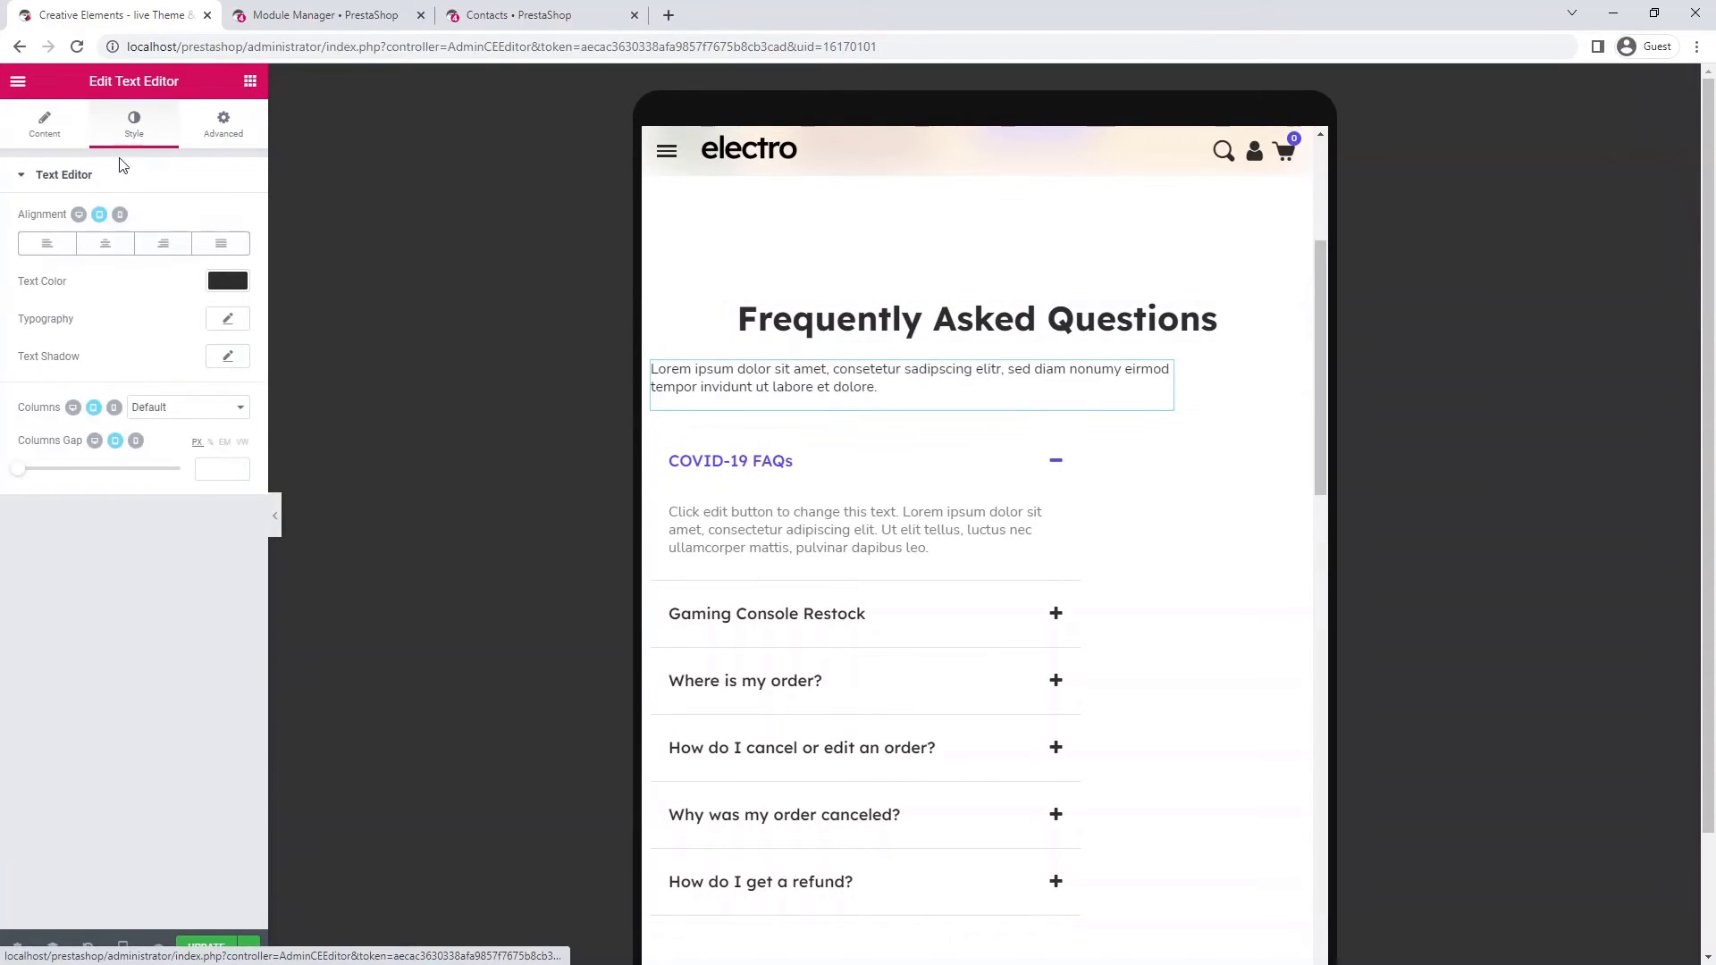
{"action": "left_click", "coordinate": [100, 254]}
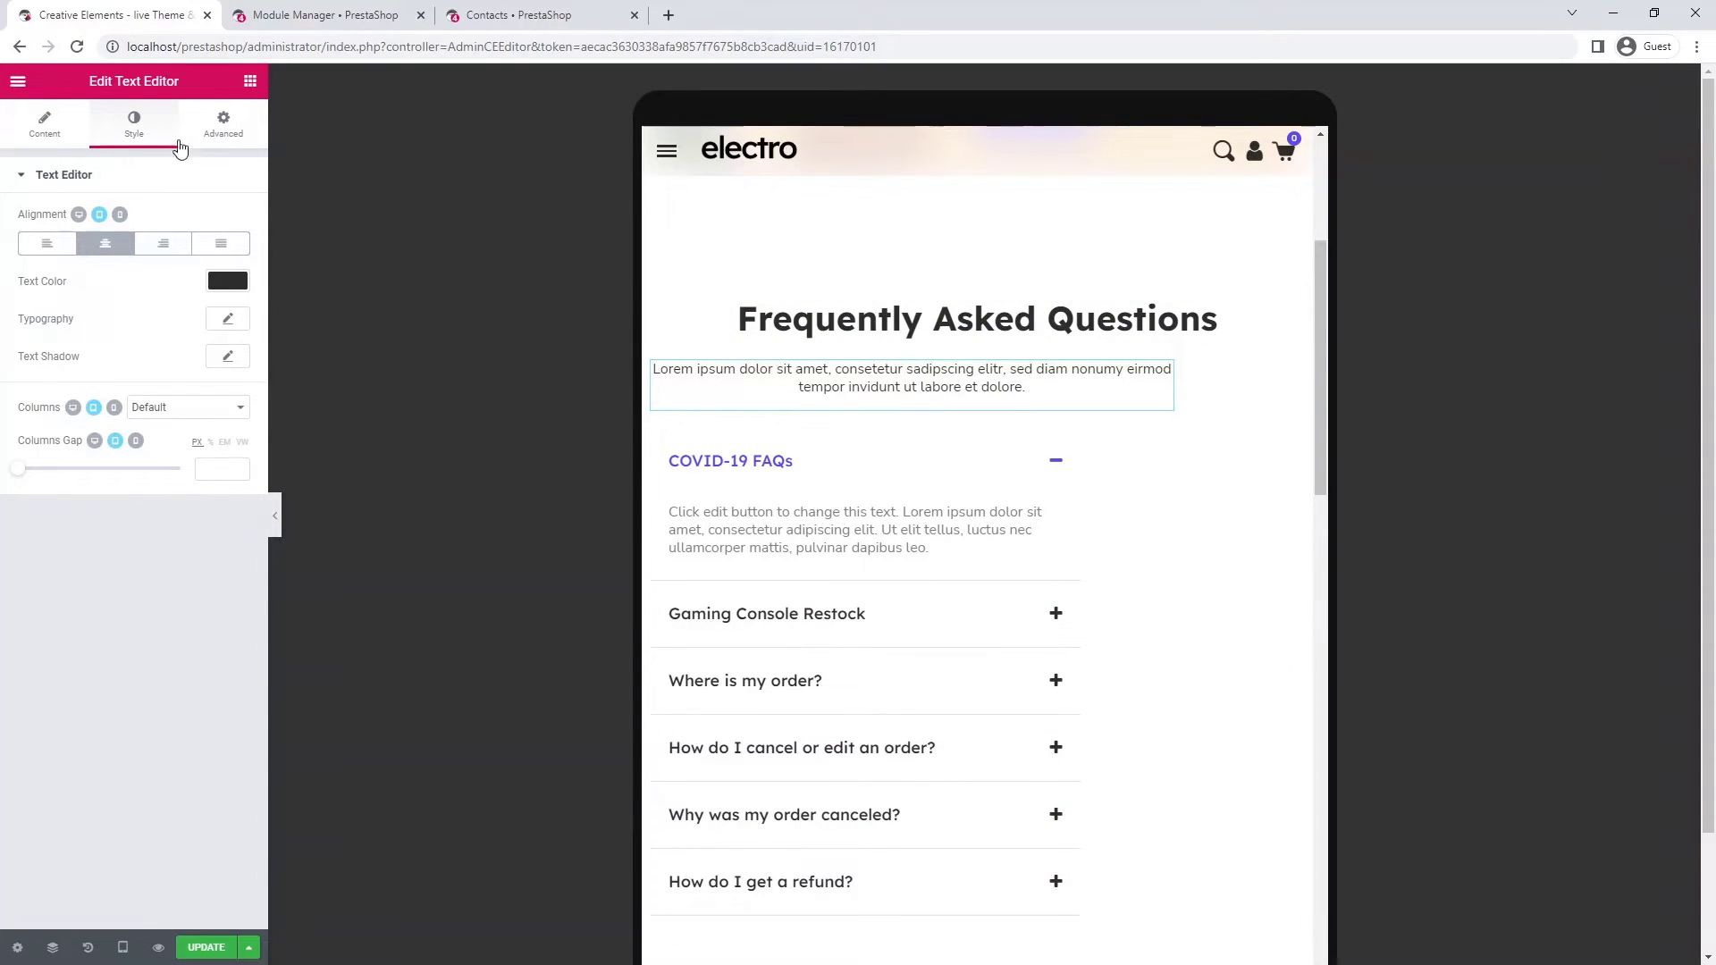
{"action": "left_click", "coordinate": [207, 133]}
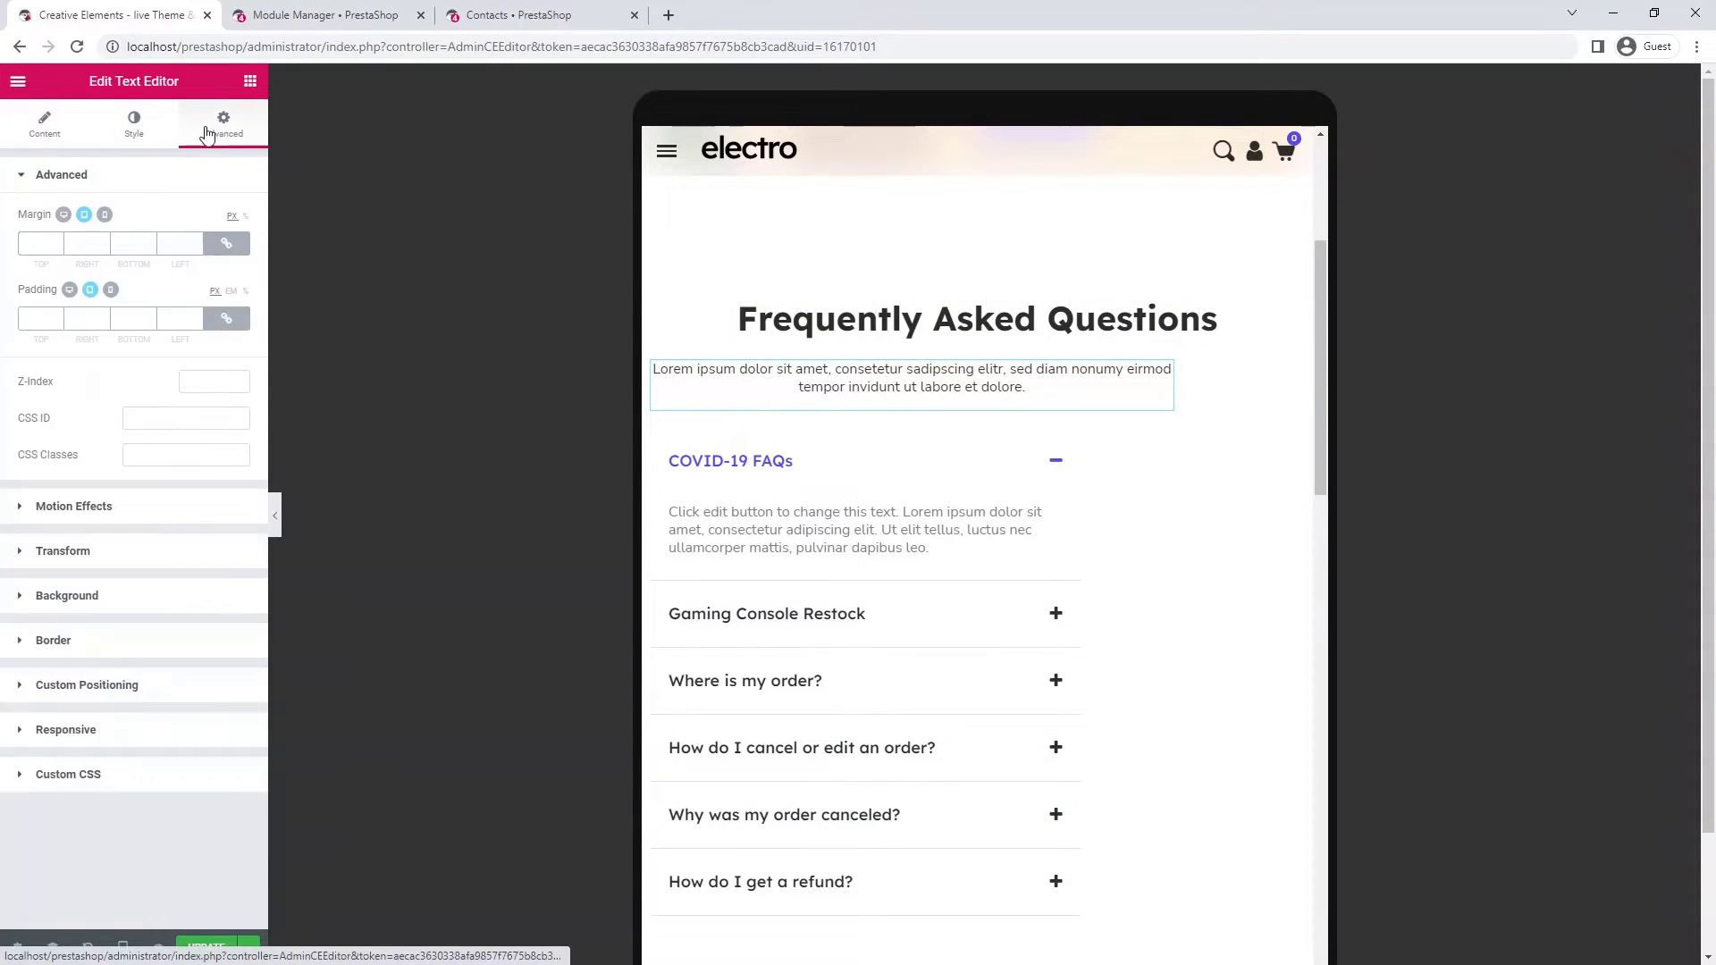
{"action": "left_click", "coordinate": [175, 687]}
{"action": "left_click", "coordinate": [203, 444]}
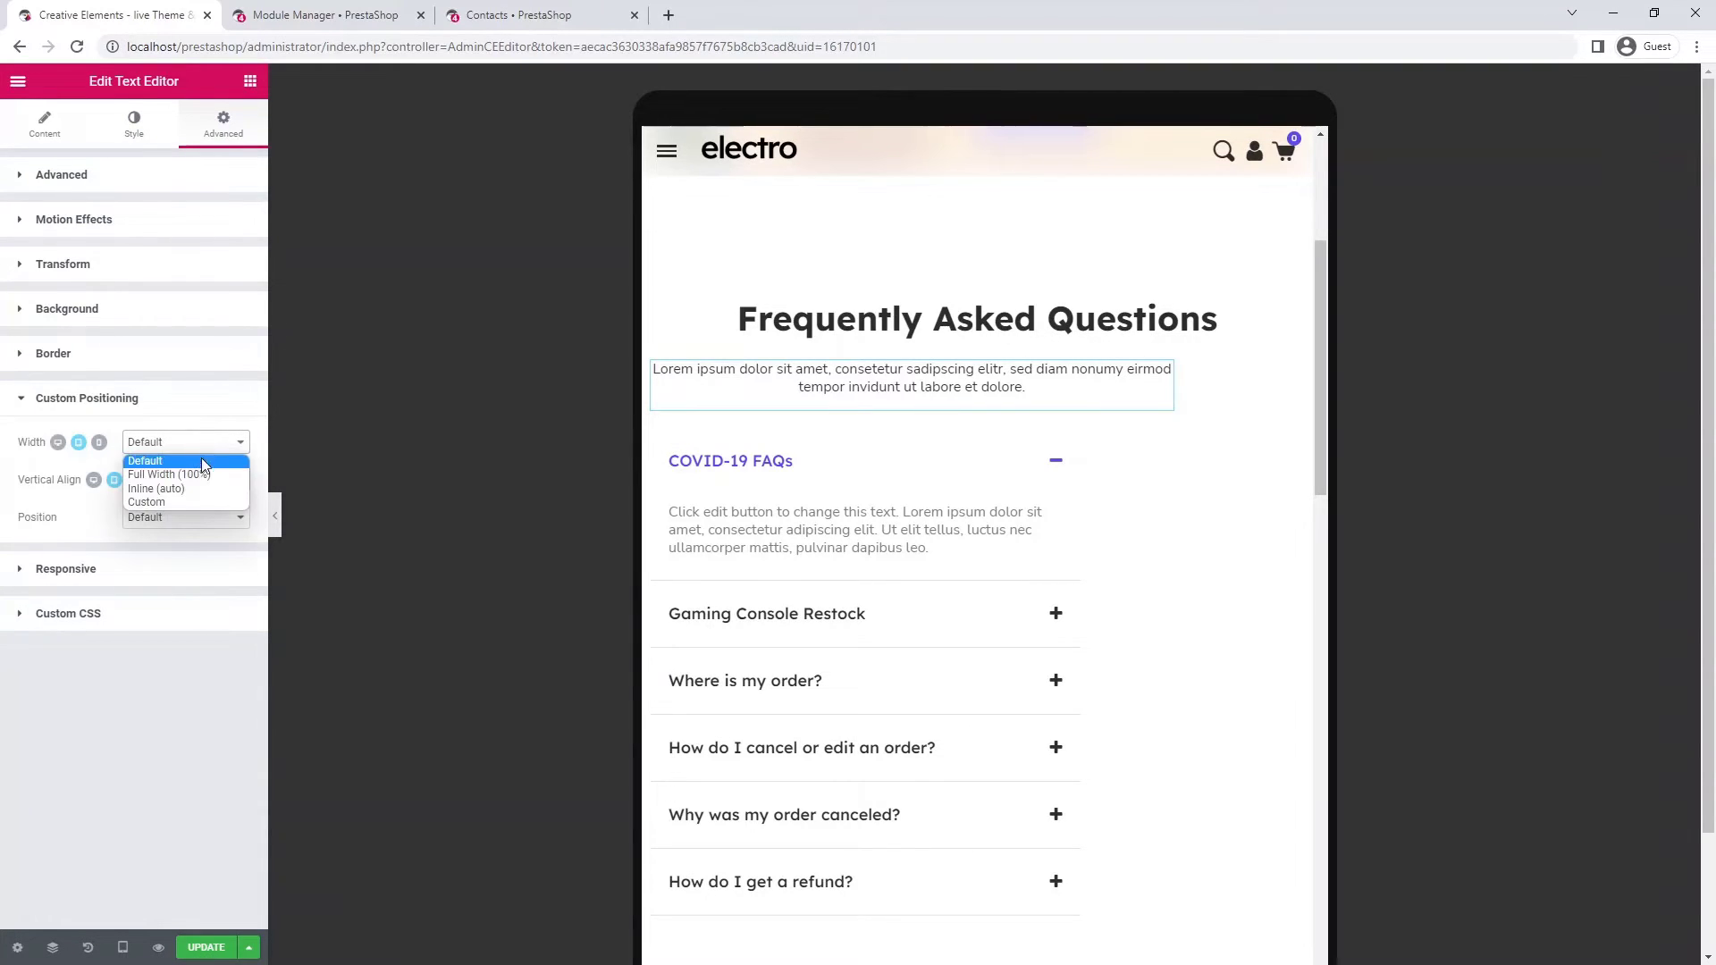
{"action": "left_click", "coordinate": [205, 503]}
{"action": "left_click", "coordinate": [228, 479]}
{"action": "left_click", "coordinate": [213, 503]}
{"action": "type", "text": "100"}
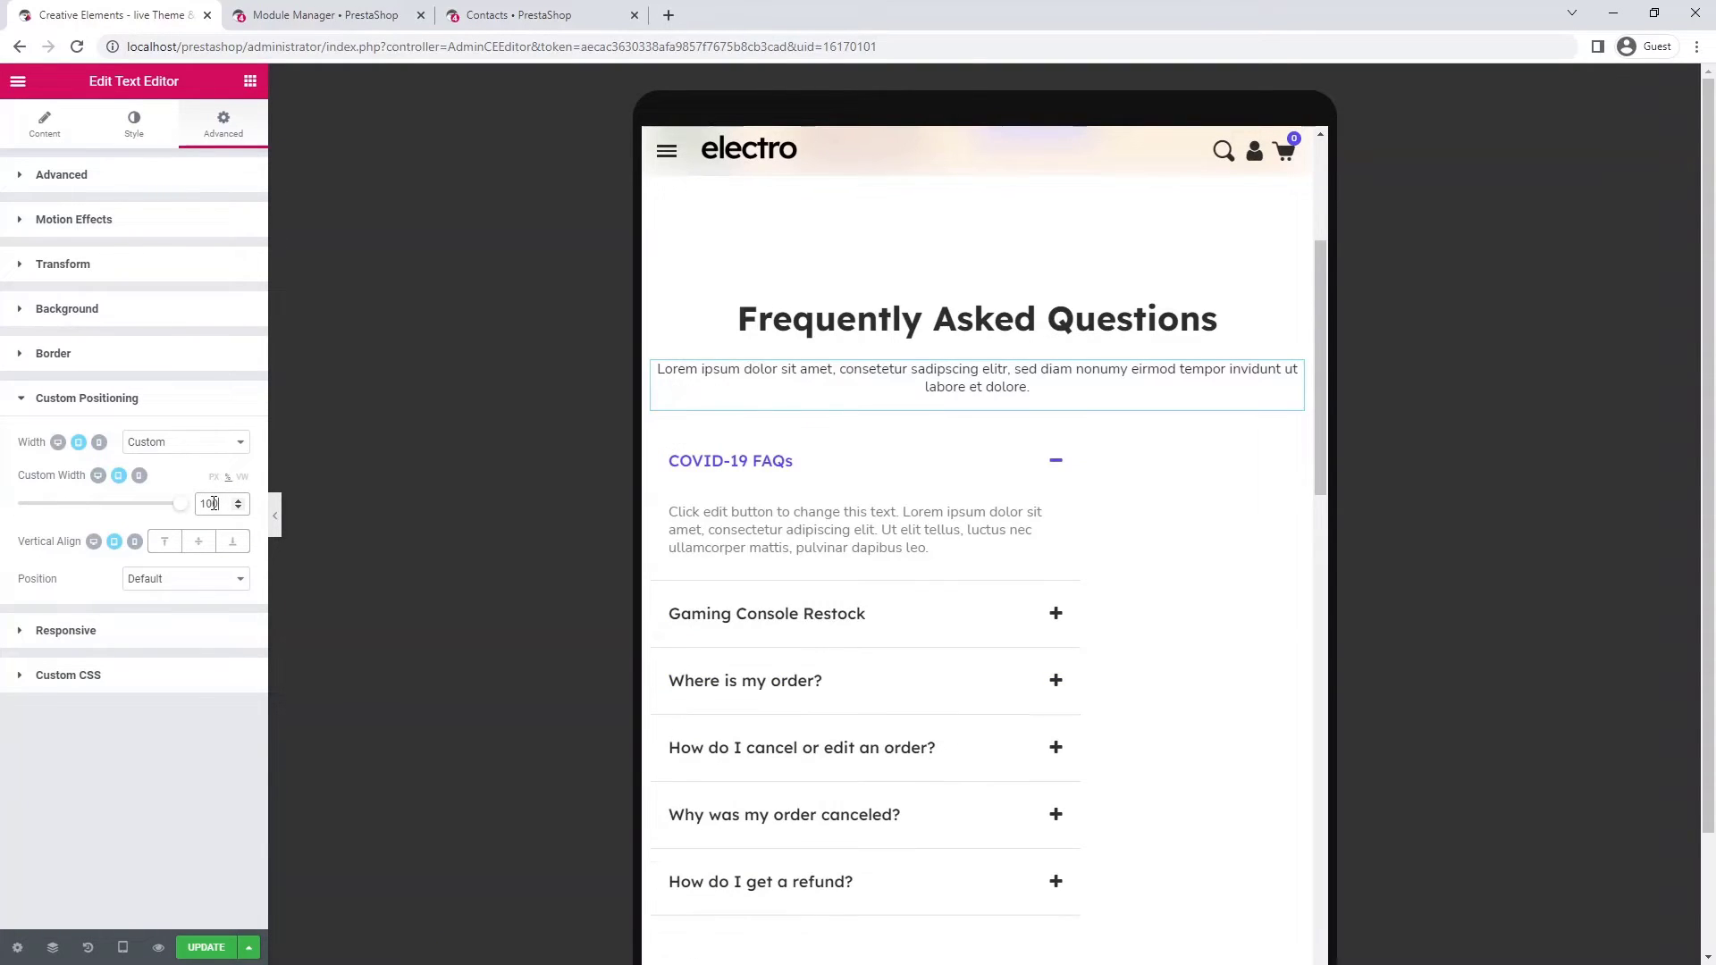
- Give the paragraph 10 padding on its right and left sides
{"action": "left_click", "coordinate": [209, 177]}
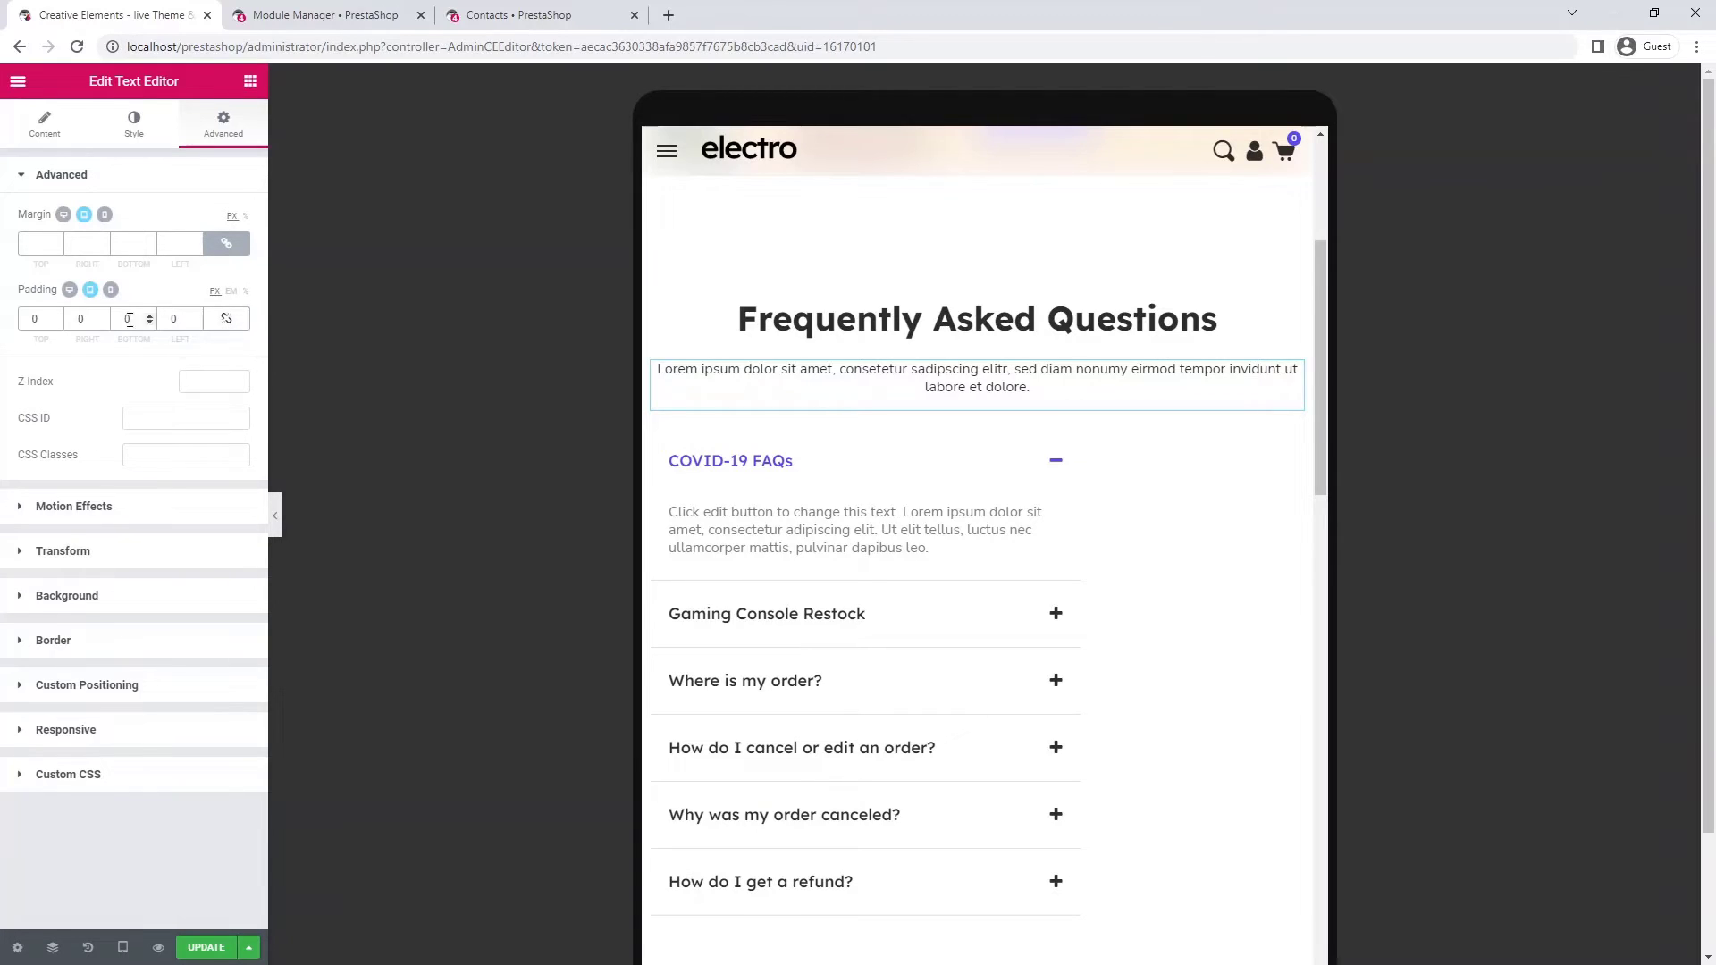
{"action": "left_click", "coordinate": [76, 319]}
{"action": "type", "text": "1"}
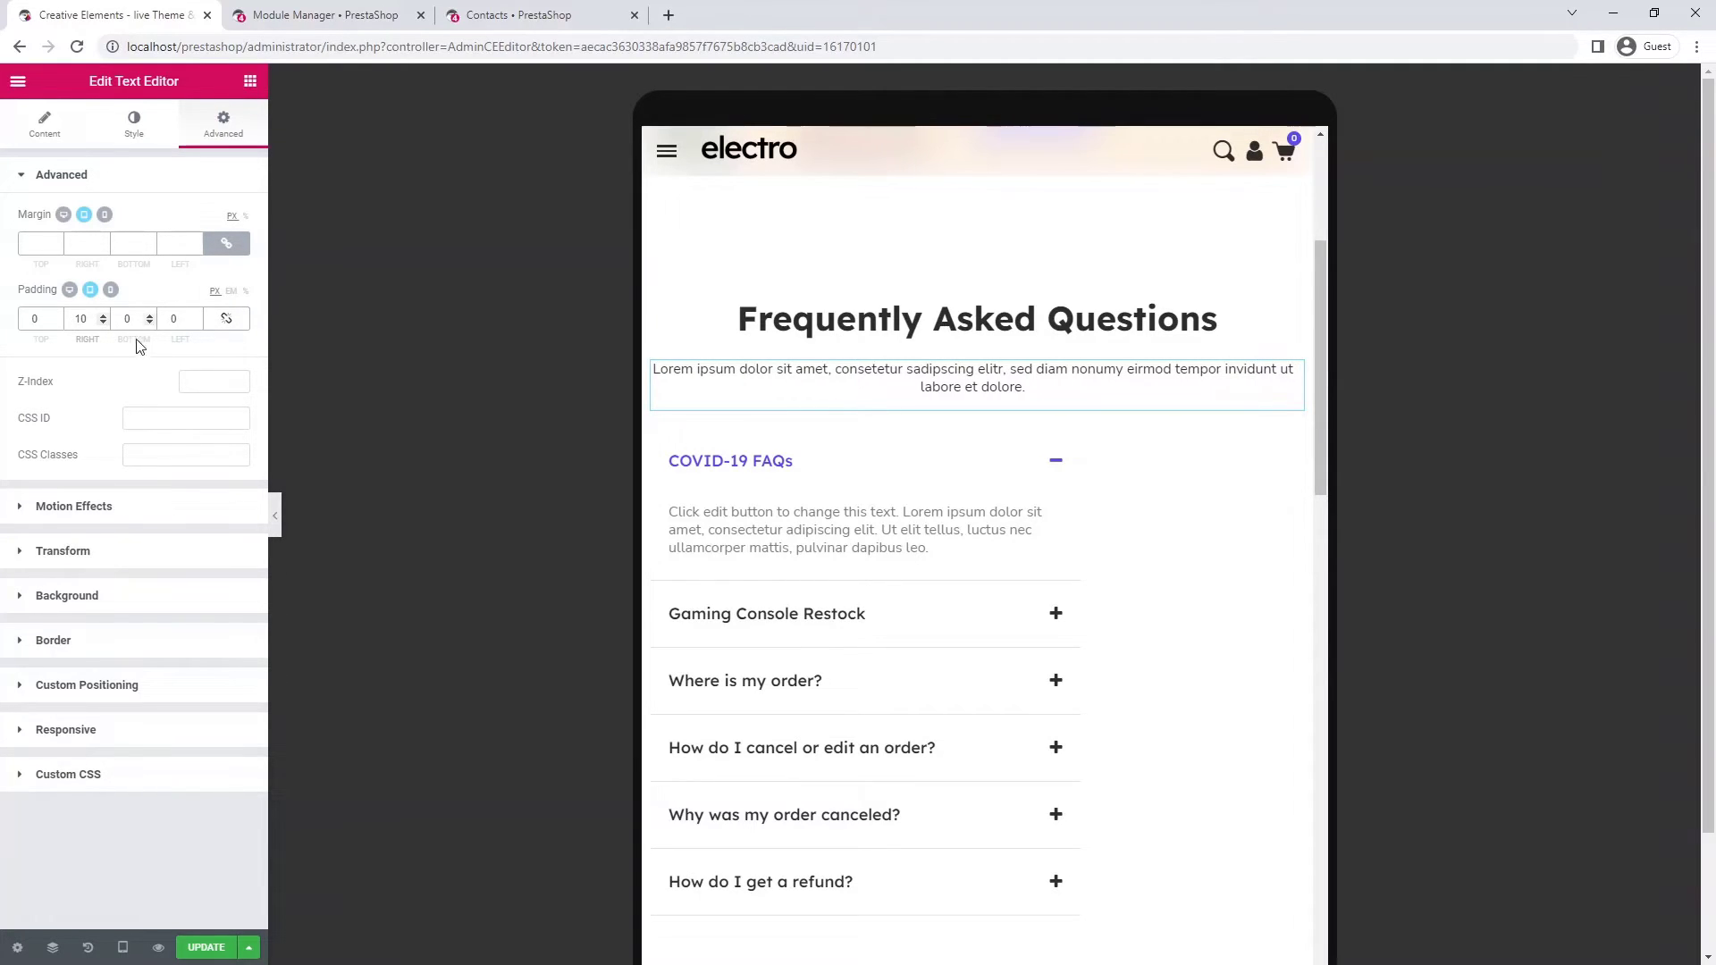
{"action": "left_click", "coordinate": [166, 319]}
{"action": "type", "text": "1"}
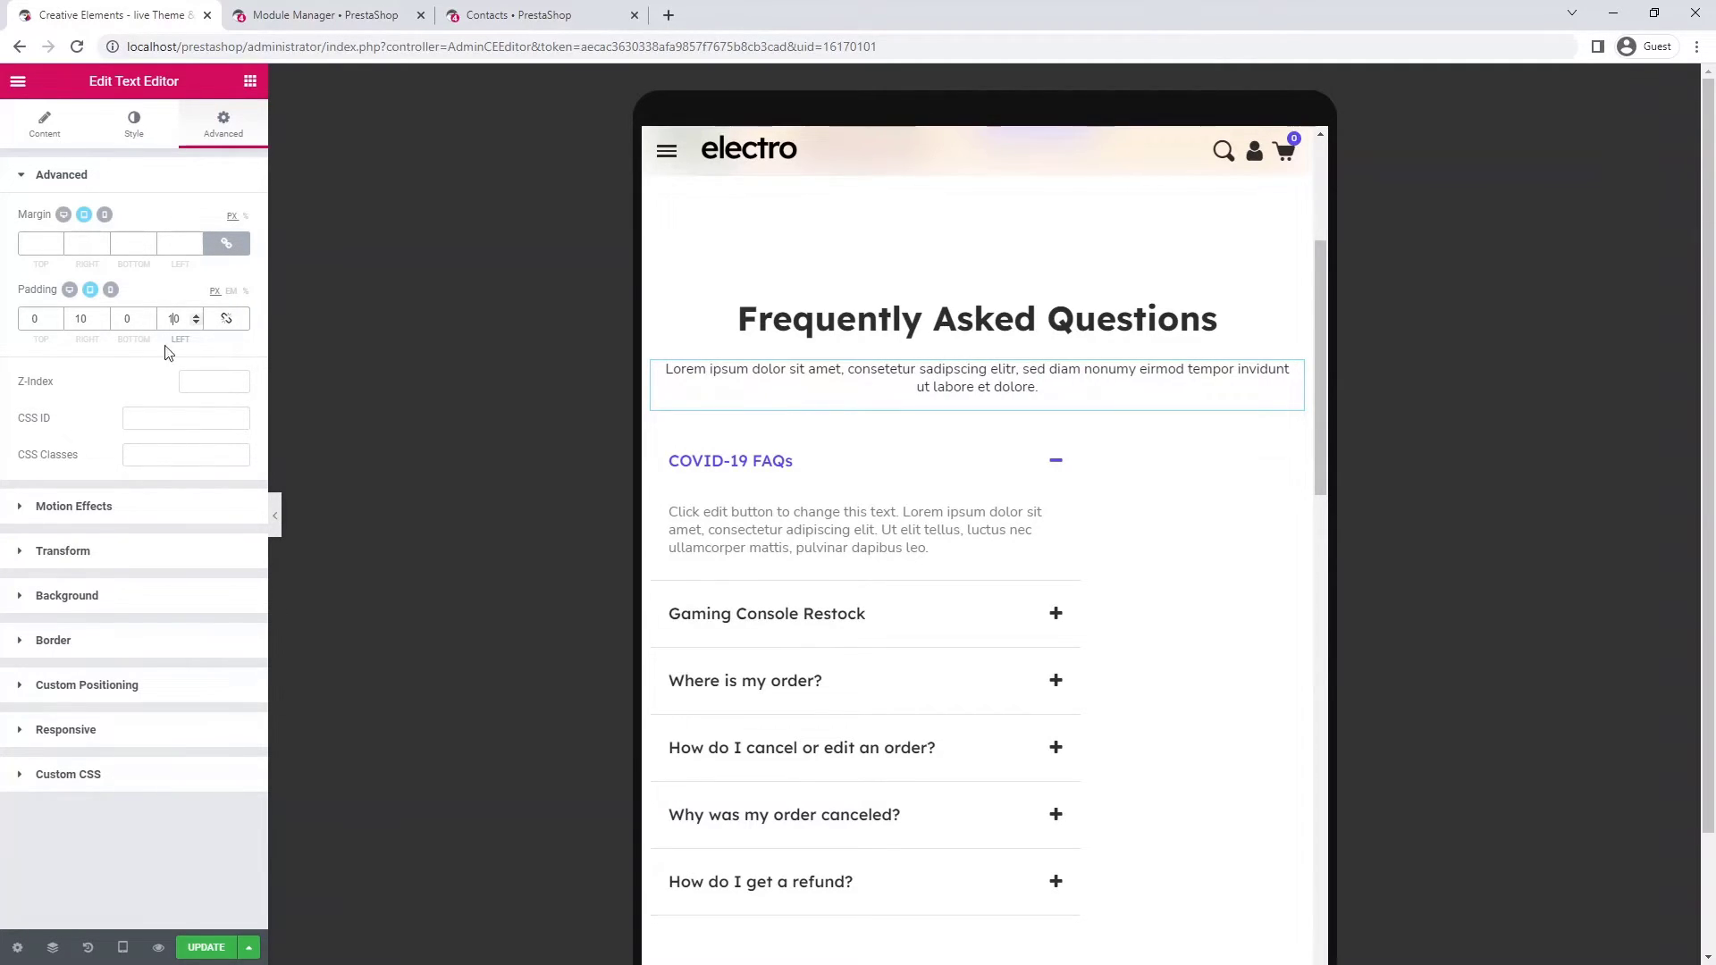
- Set the FAQ toggle column and the 'Didn't find what you were looking for?' column to 100% width
{"action": "left_click", "coordinate": [654, 433]}
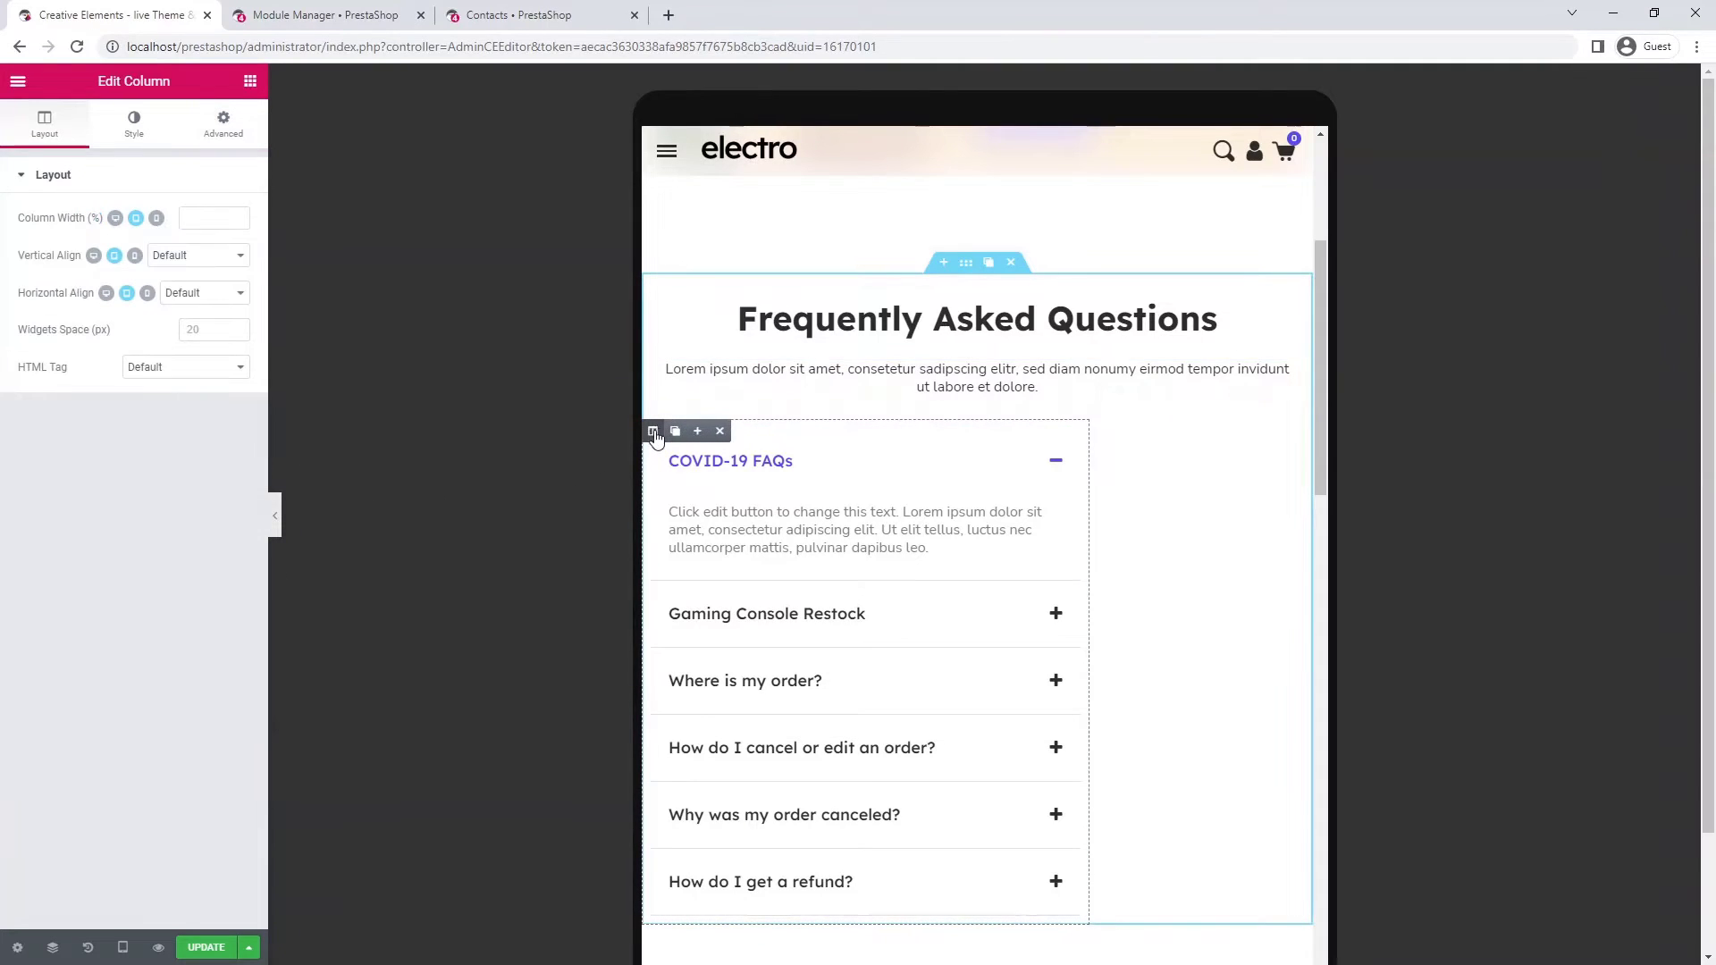
{"action": "left_click", "coordinate": [213, 214]}
{"action": "type", "text": "100"}
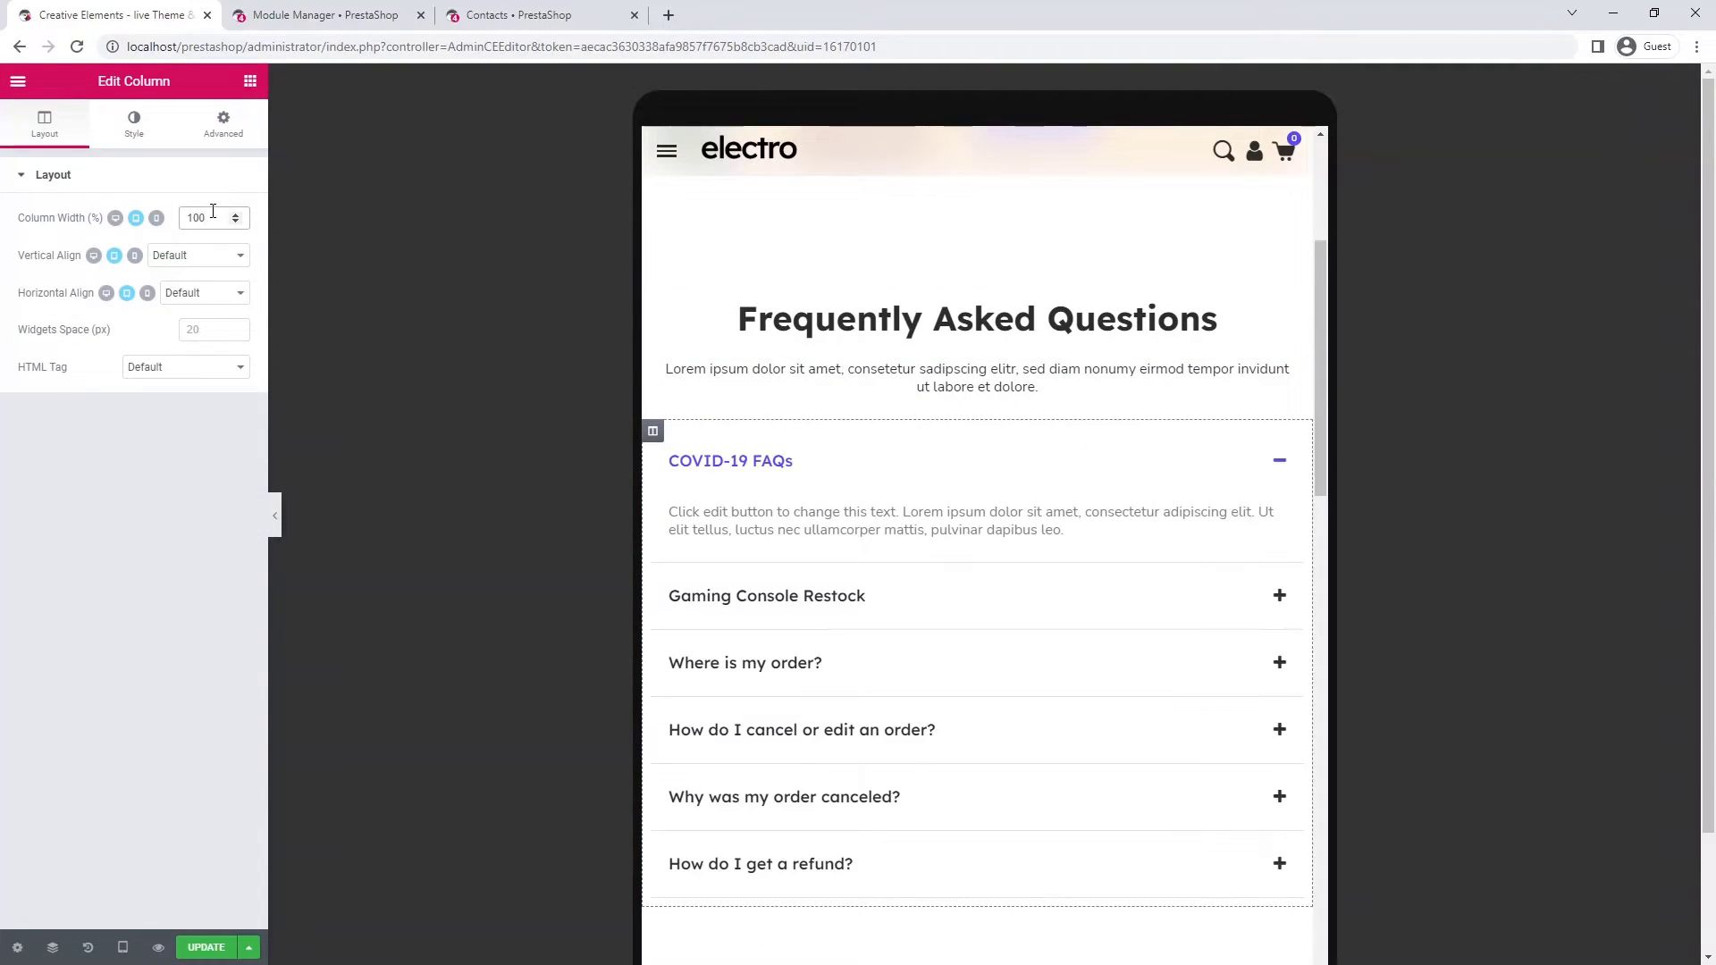
{"action": "scroll", "coordinate": [1214, 505], "scroll_direction": "down", "scroll_amount": 4}
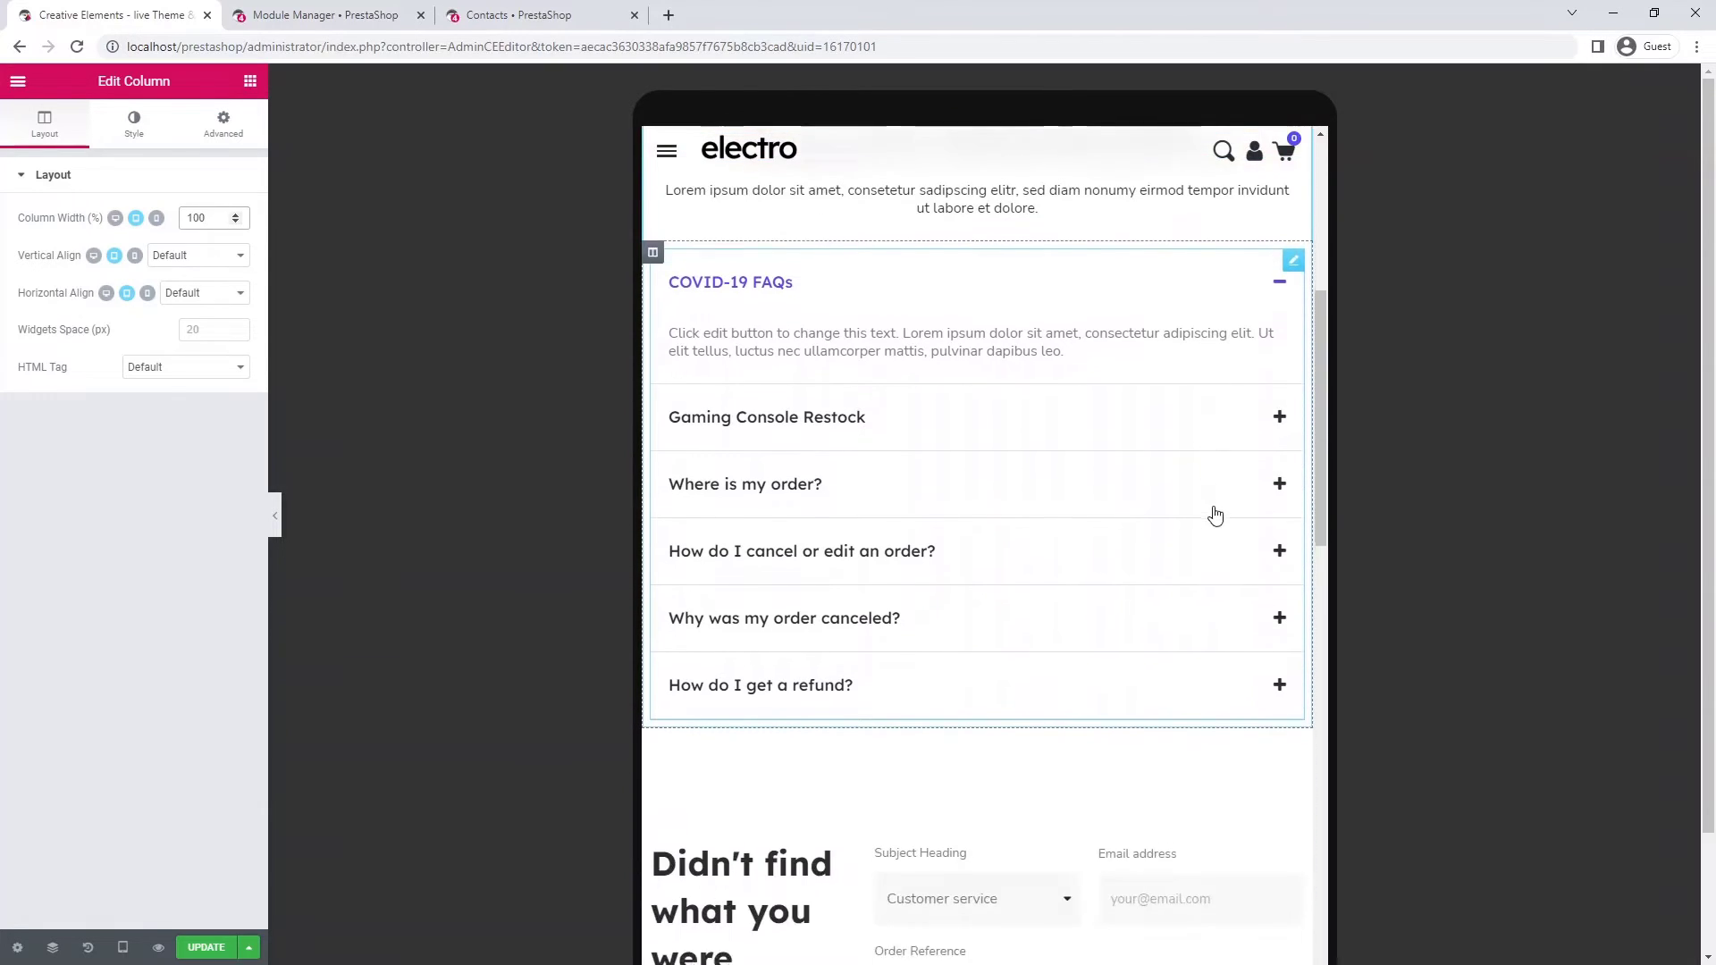
{"action": "scroll", "coordinate": [1214, 515], "scroll_direction": "down", "scroll_amount": 4}
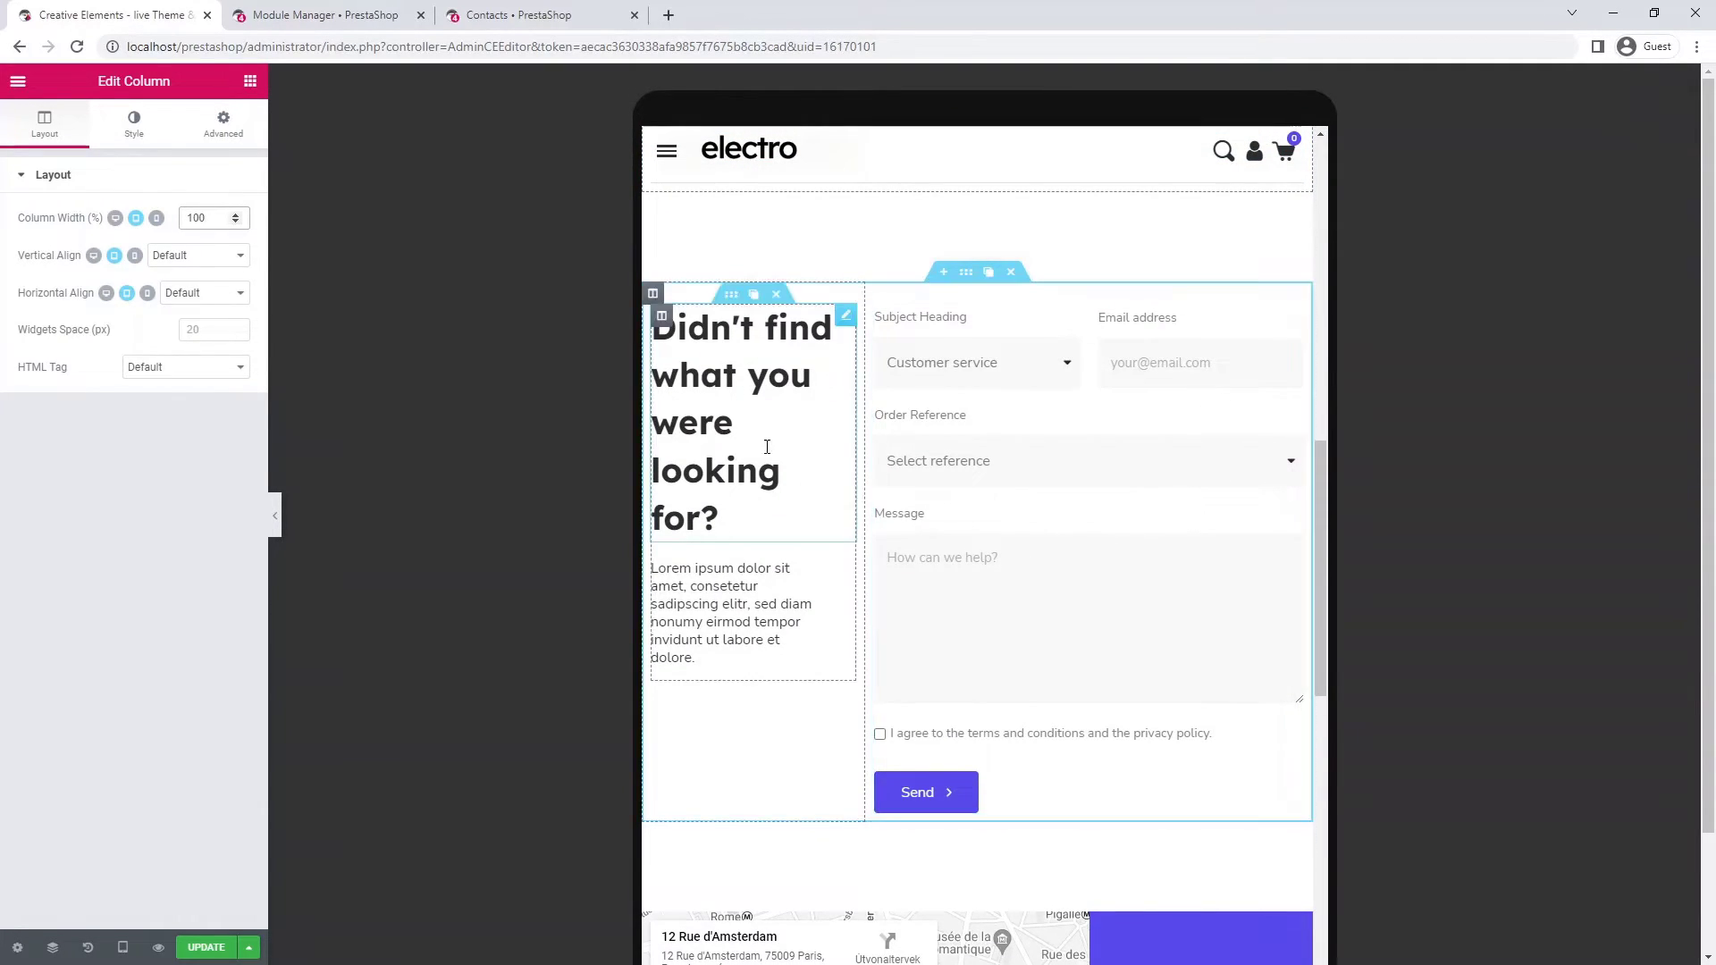
{"action": "left_click", "coordinate": [651, 296]}
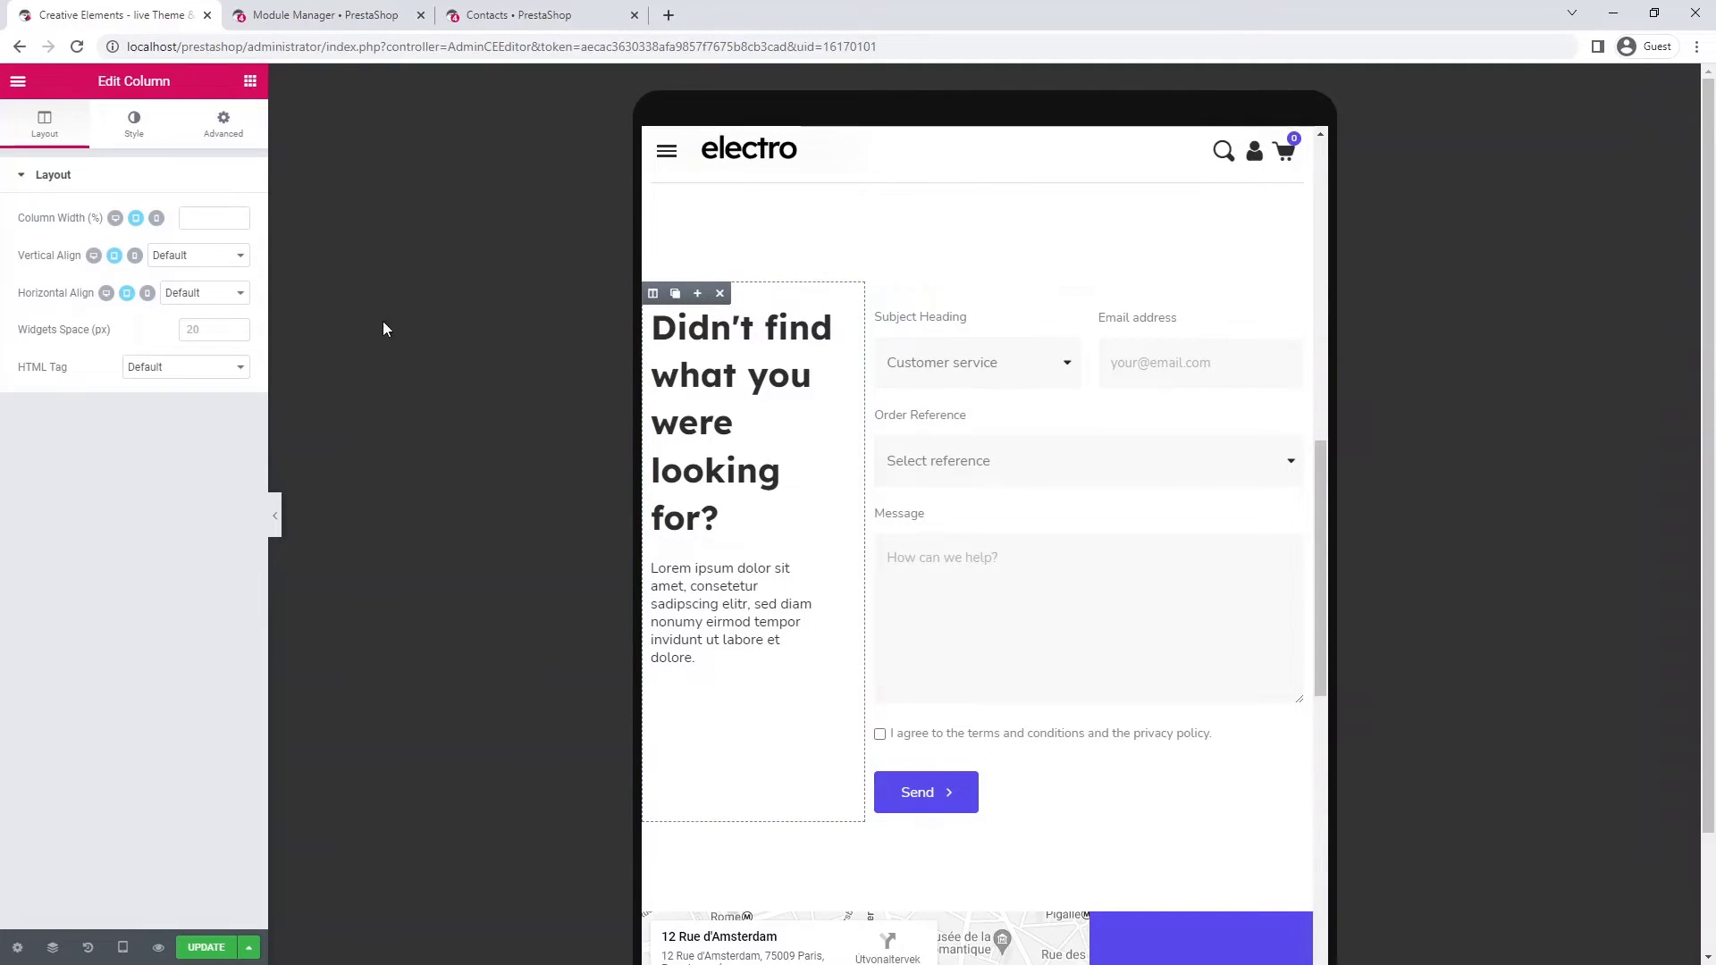
{"action": "left_click", "coordinate": [204, 217]}
{"action": "type", "text": "100"}
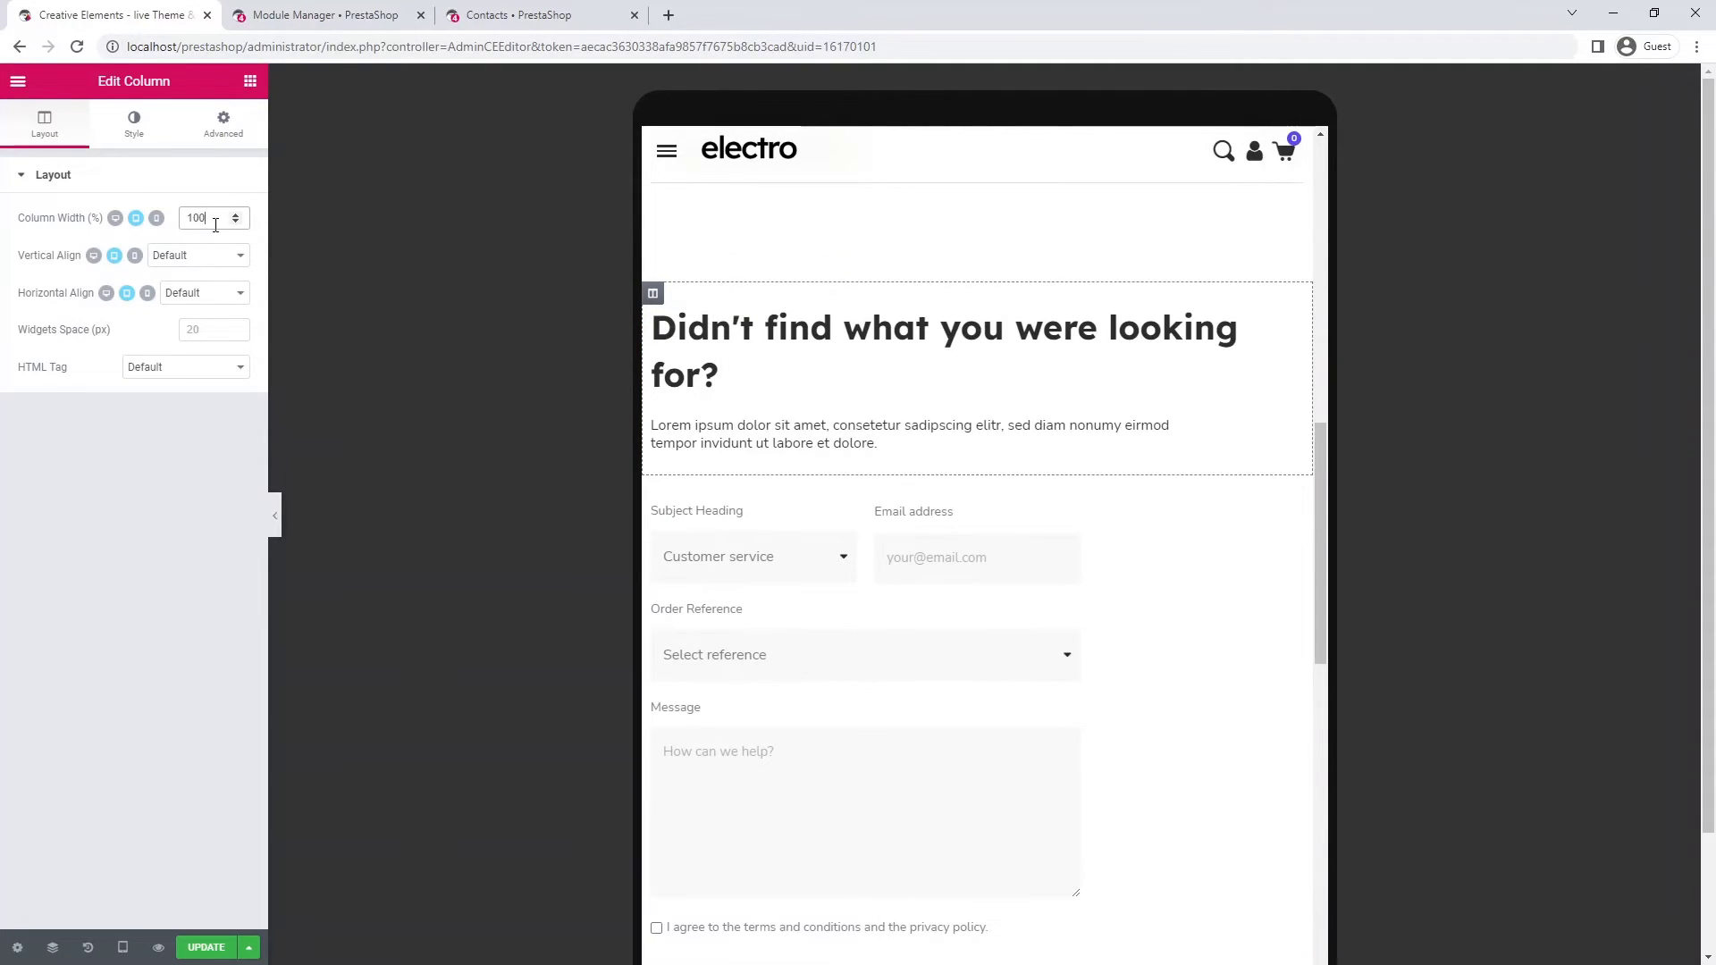
{"action": "scroll", "coordinate": [1284, 330], "scroll_direction": "up", "scroll_amount": 5}
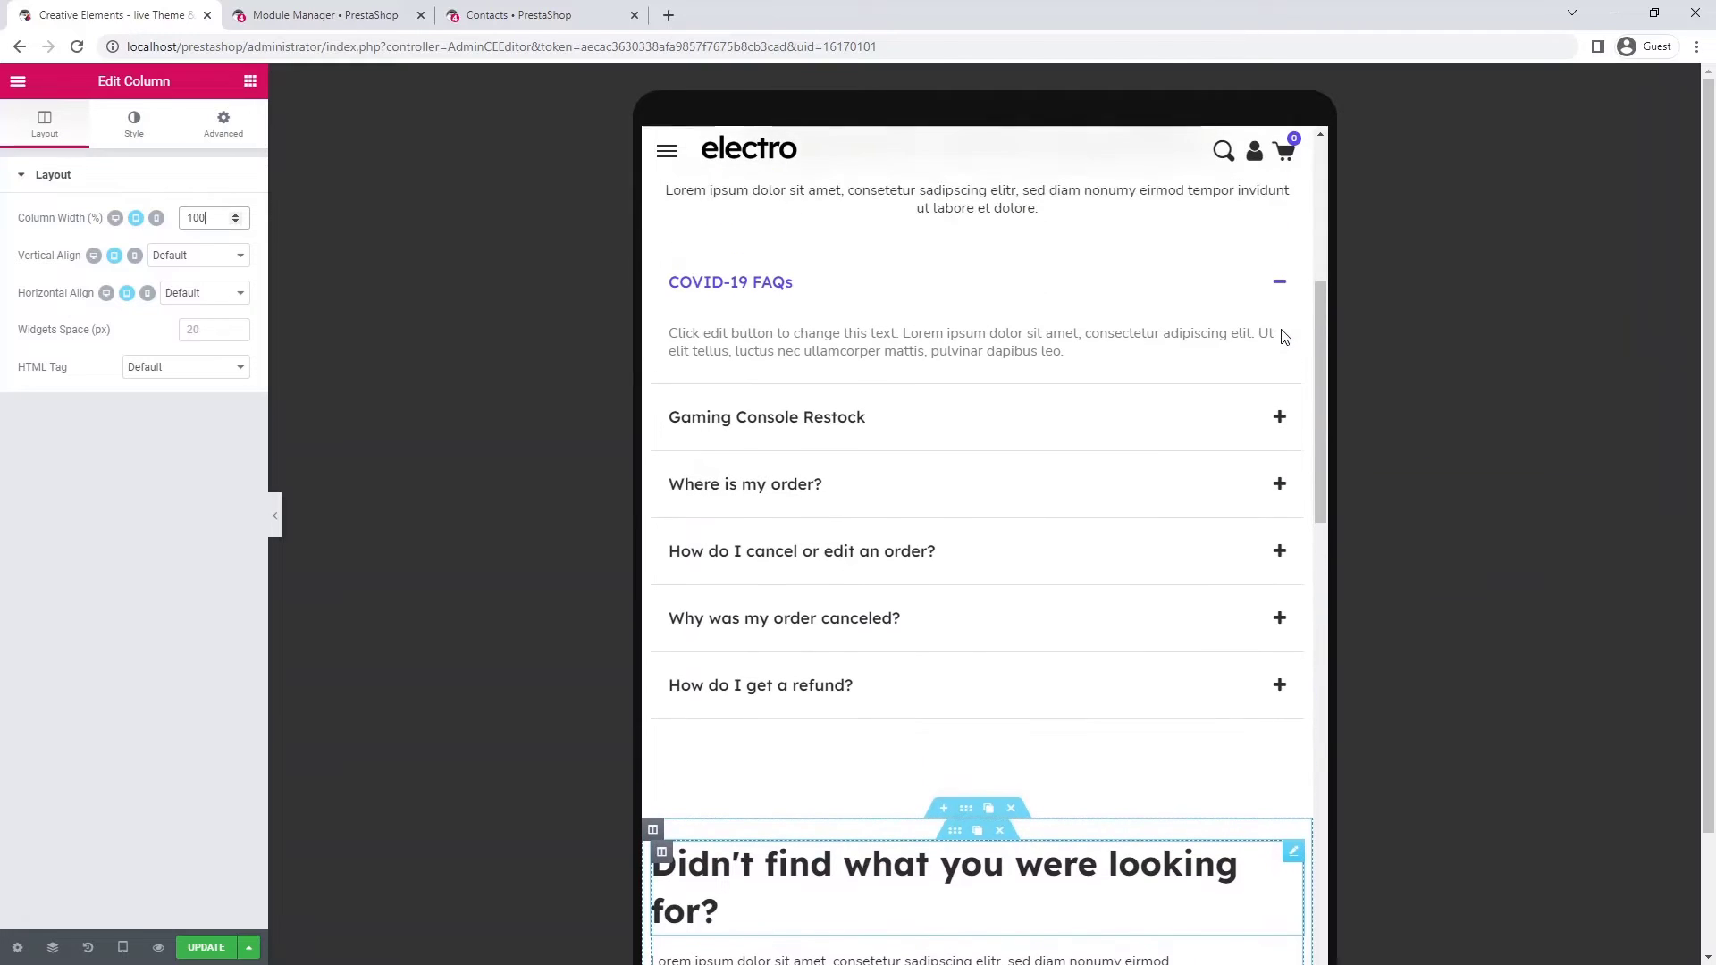
- Copy the FAQ heading's style and paste it onto the contact heading to centre it
{"action": "scroll", "coordinate": [1284, 331], "scroll_direction": "up", "scroll_amount": 2}
{"action": "right_click", "coordinate": [1153, 332]}
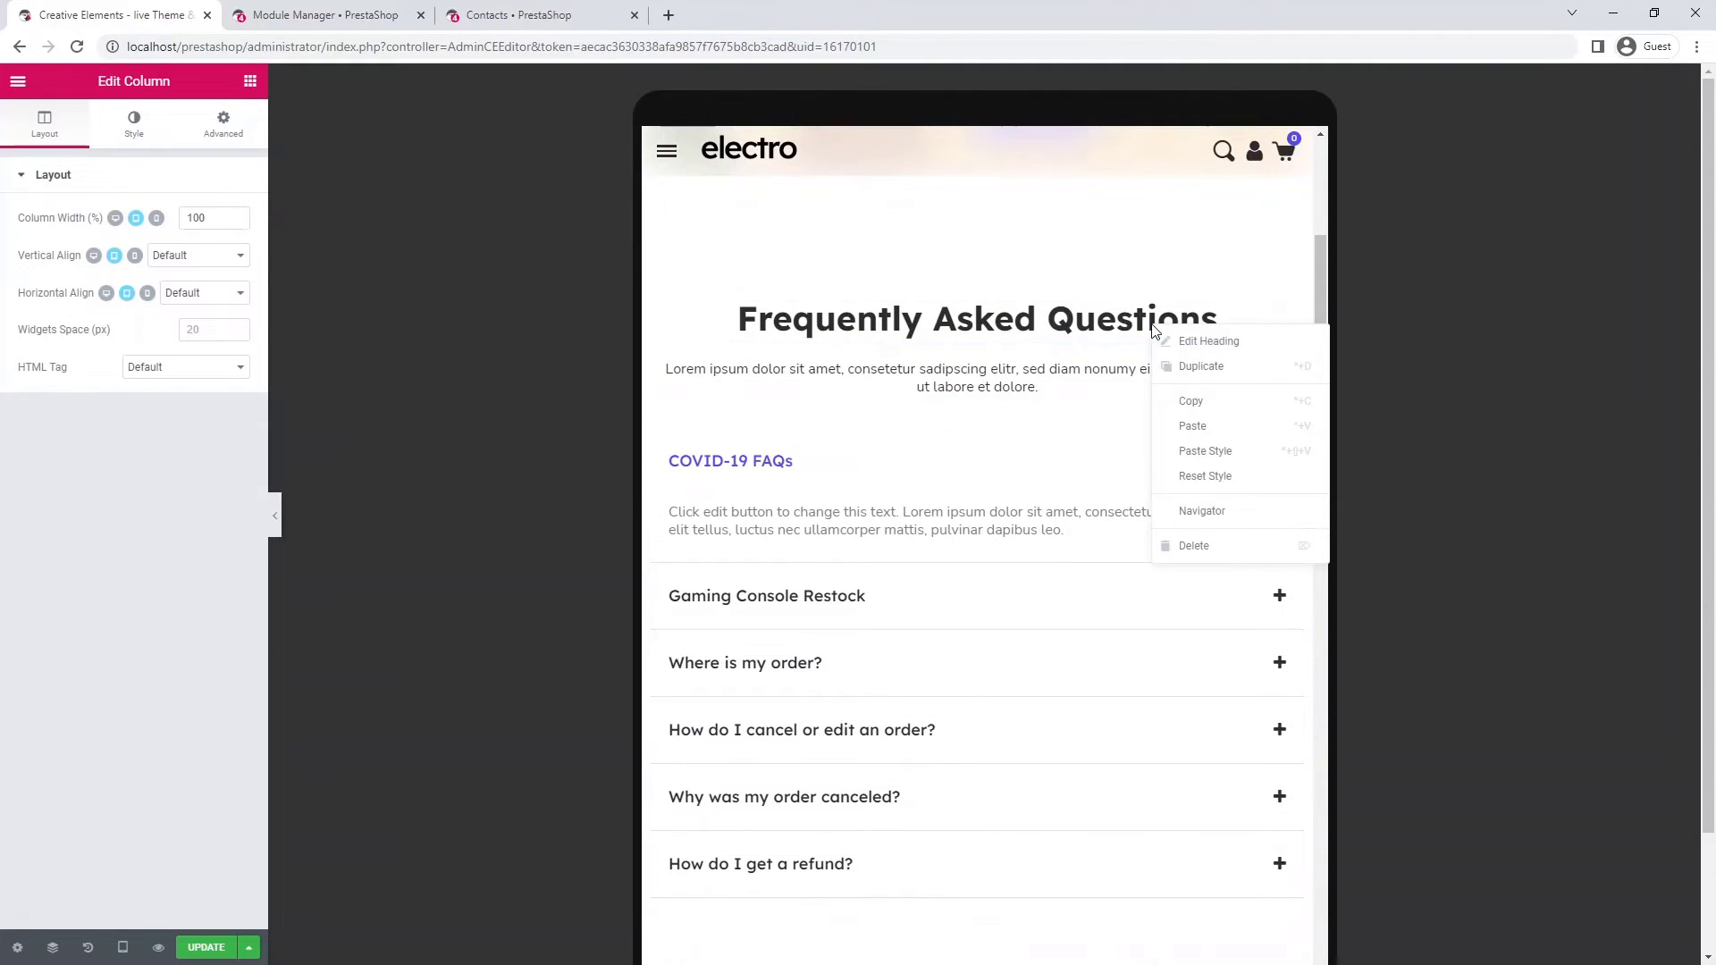
{"action": "left_click", "coordinate": [1197, 404]}
{"action": "scroll", "coordinate": [1218, 409], "scroll_direction": "down", "scroll_amount": 4}
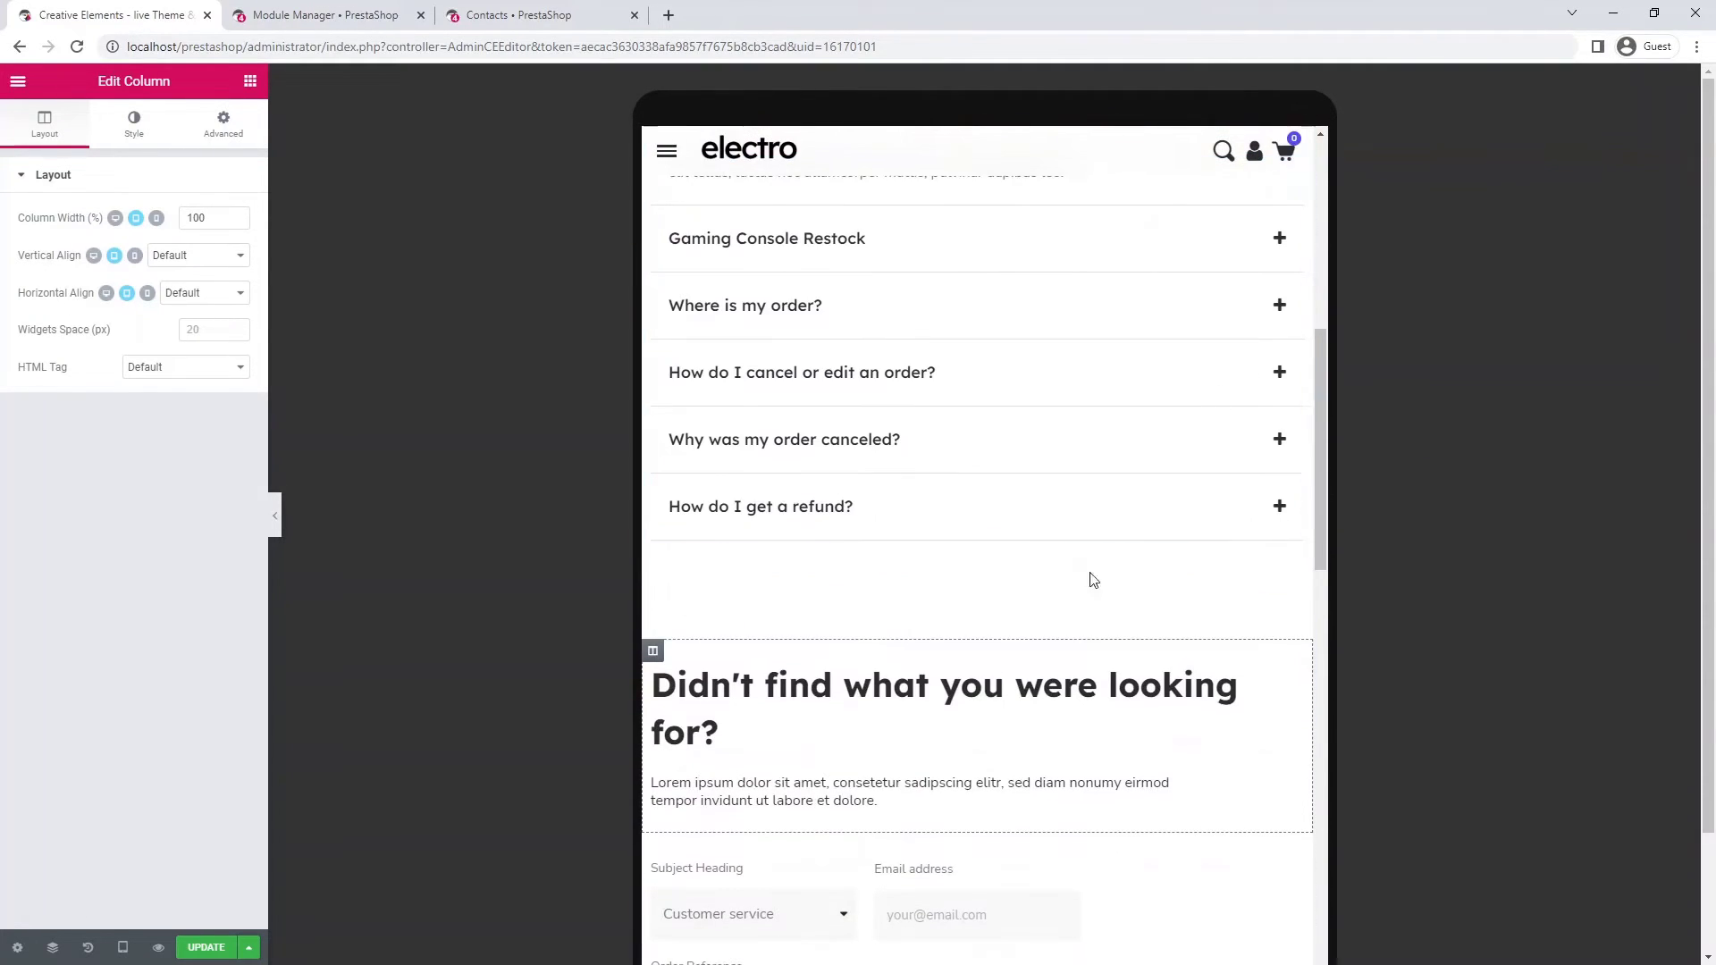
{"action": "right_click", "coordinate": [1056, 693]}
{"action": "left_click", "coordinate": [1141, 816]}
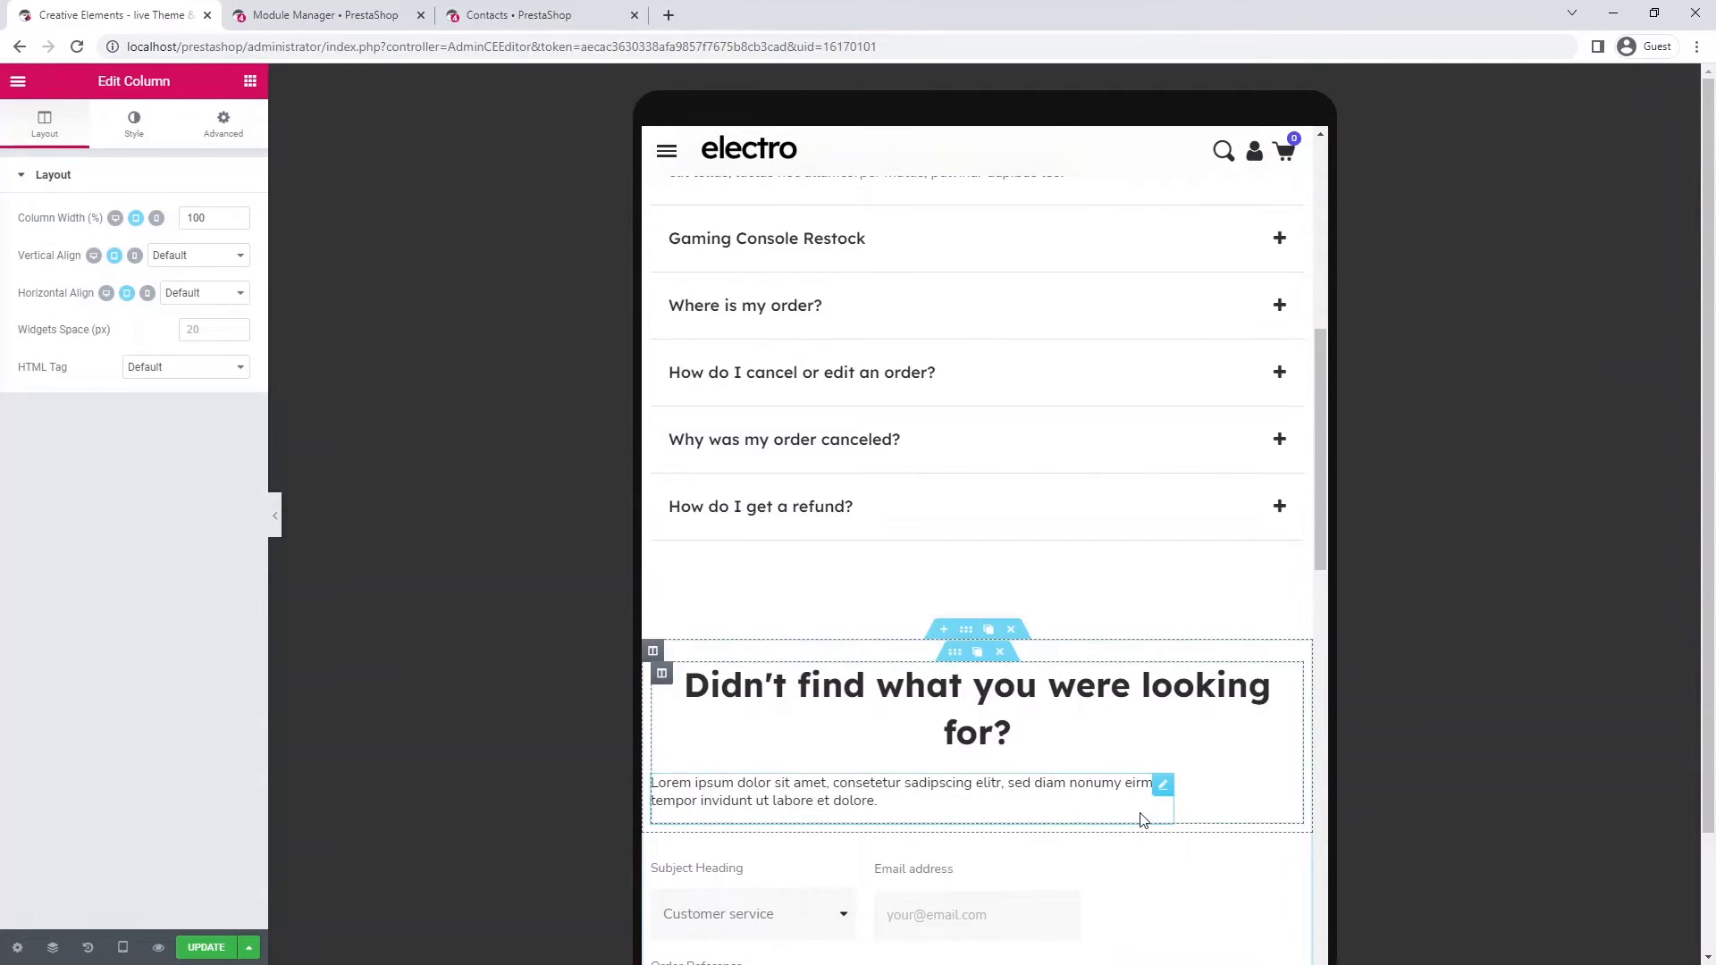
- Copy the FAQ intro paragraph's style onto the paragraph under the contact heading
{"action": "scroll", "coordinate": [1135, 786], "scroll_direction": "up", "scroll_amount": 4}
{"action": "right_click", "coordinate": [1102, 384]}
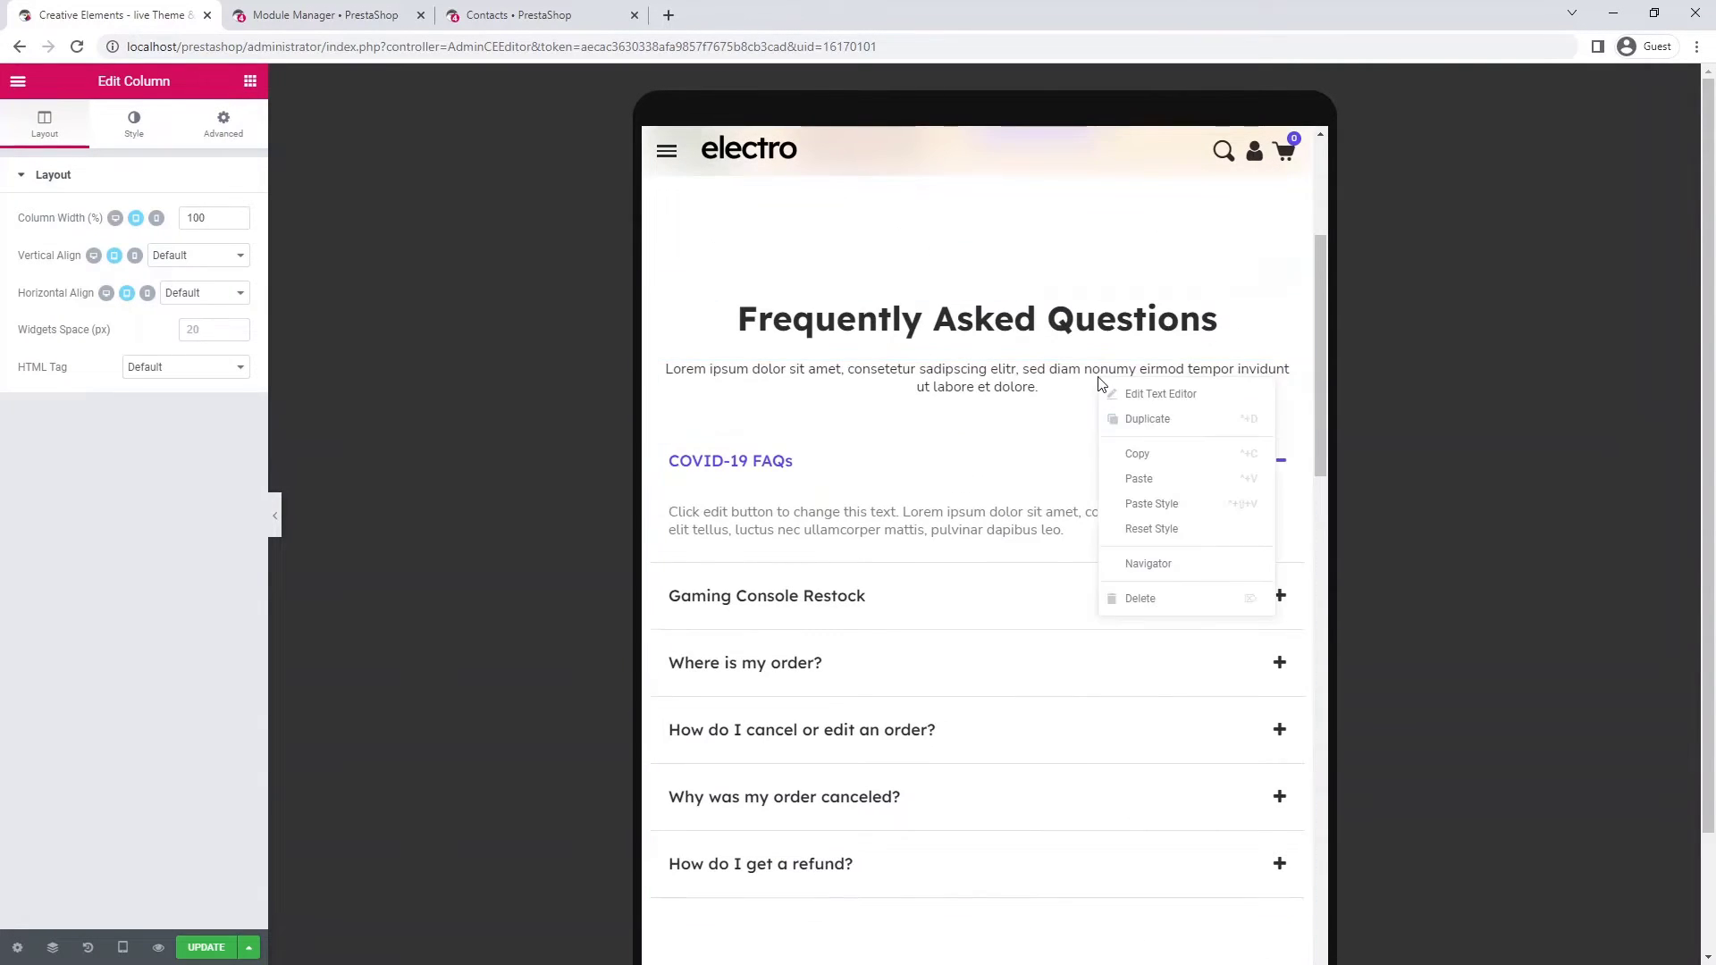
{"action": "left_click", "coordinate": [1153, 454]}
{"action": "scroll", "coordinate": [1092, 507], "scroll_direction": "down", "scroll_amount": 4}
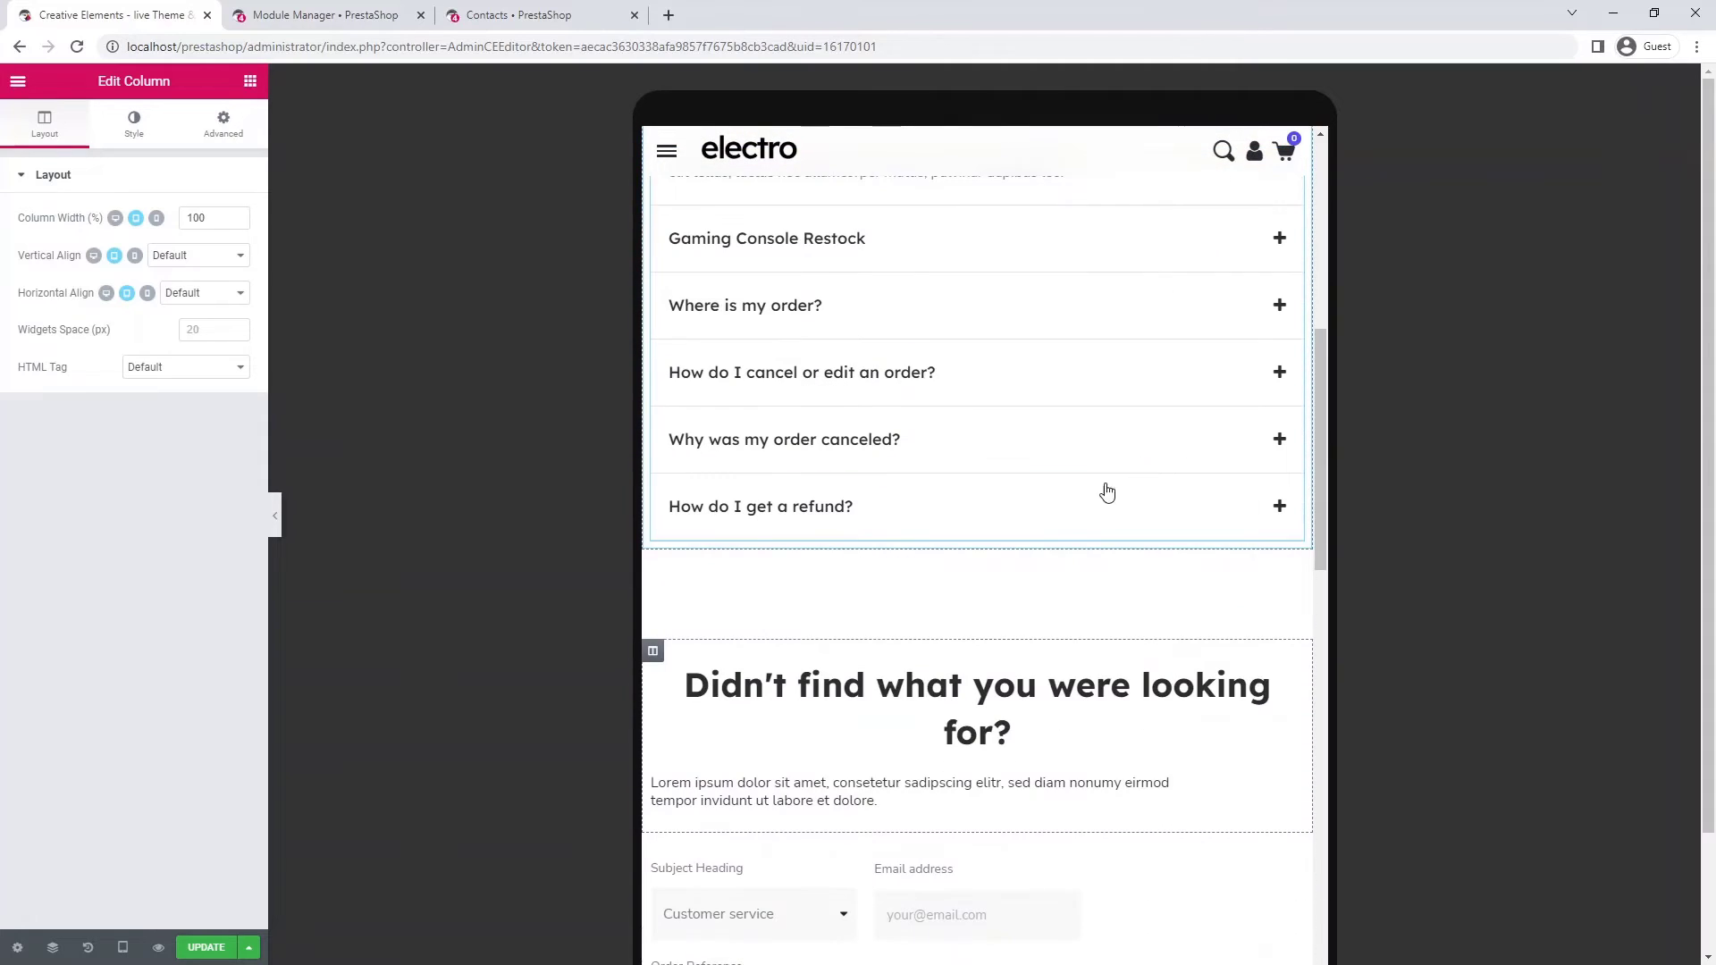
{"action": "right_click", "coordinate": [997, 779]}
{"action": "left_click", "coordinate": [1059, 846]}
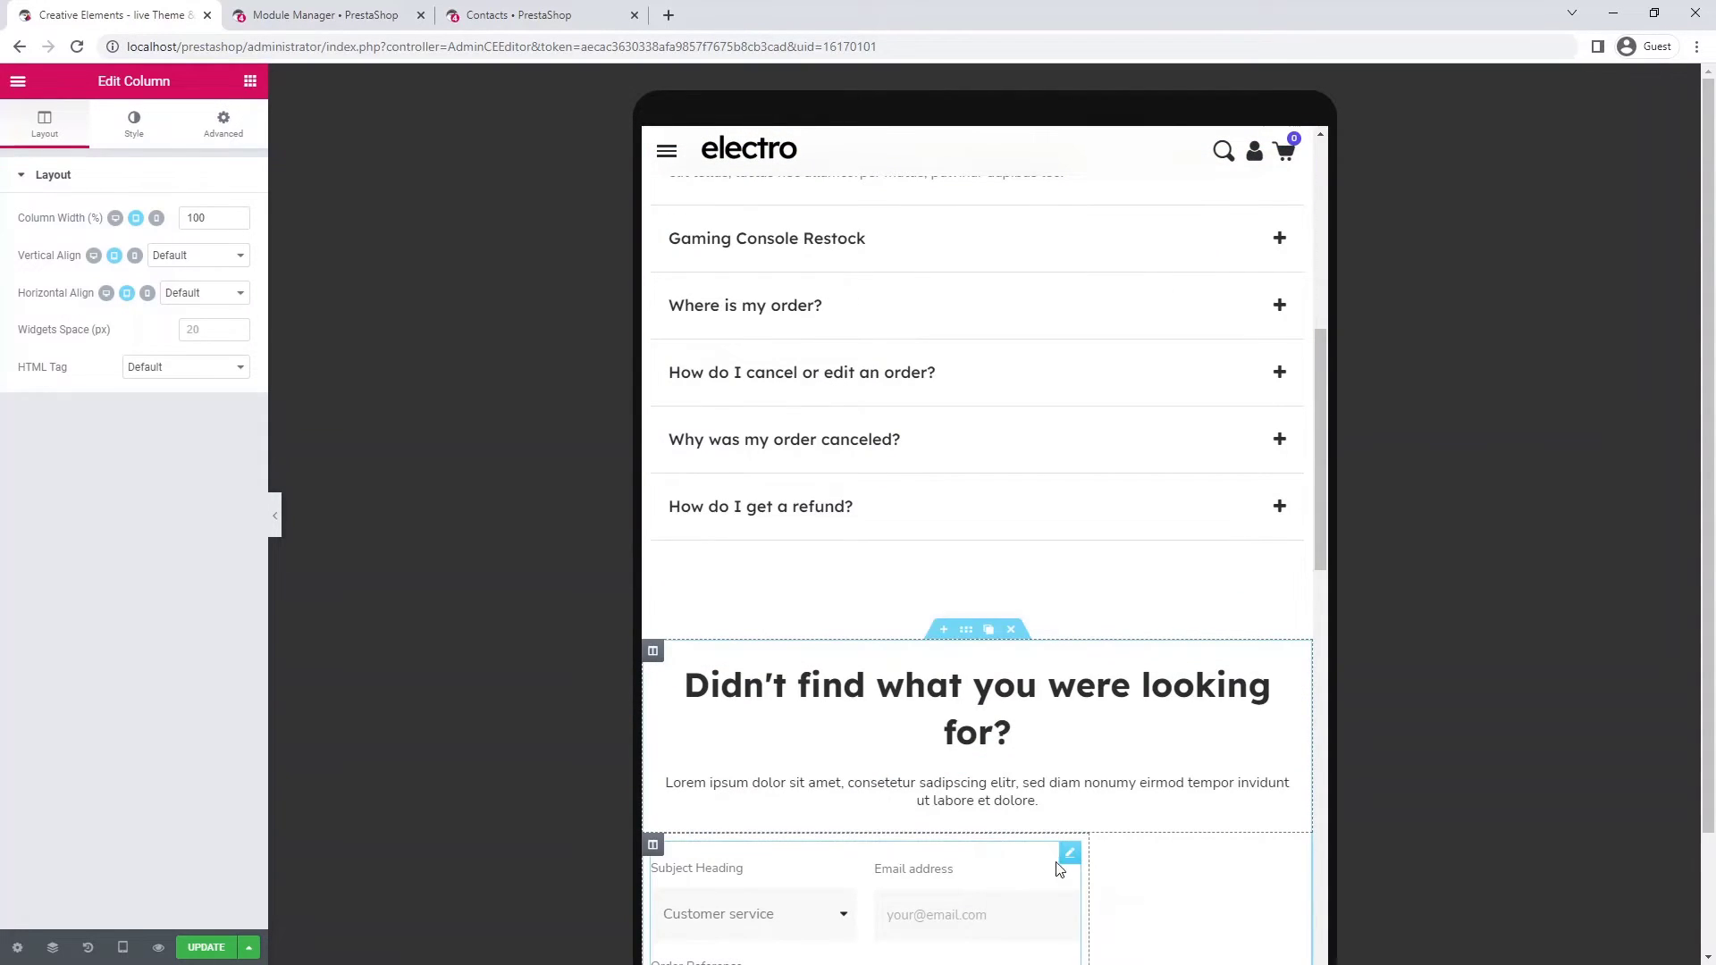
- Set the contact form's column width to 100%
{"action": "scroll", "coordinate": [1324, 640], "scroll_direction": "down", "scroll_amount": 2}
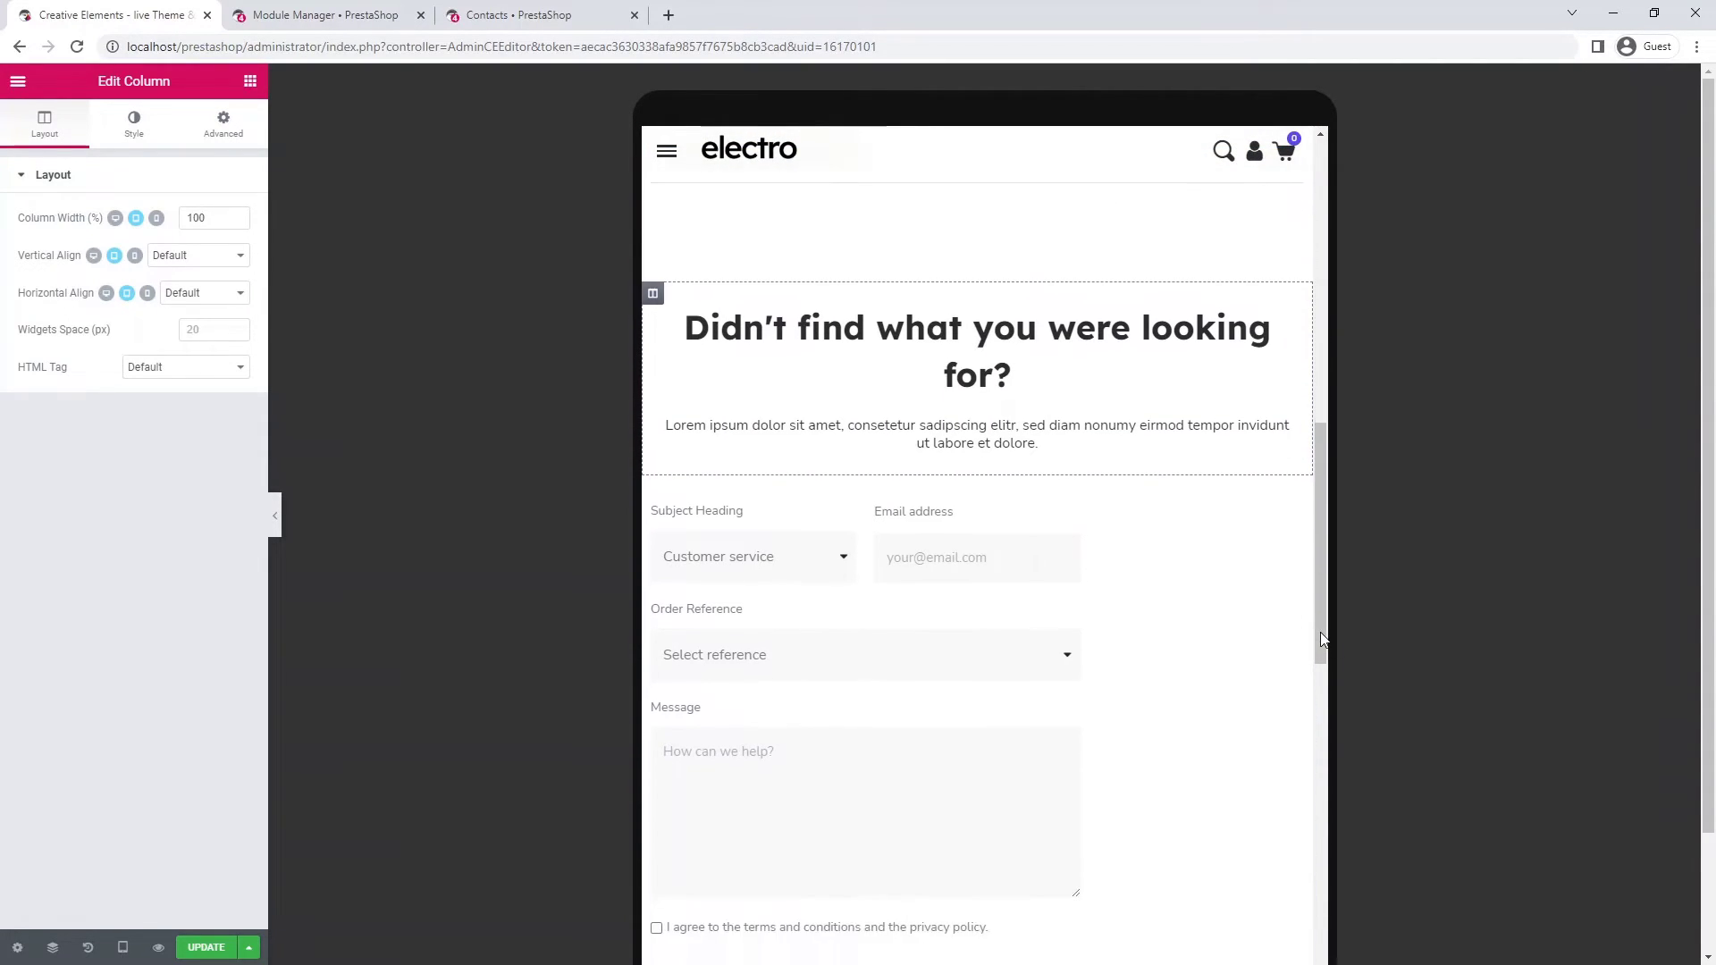
{"action": "scroll", "coordinate": [1322, 639], "scroll_direction": "down", "scroll_amount": 1}
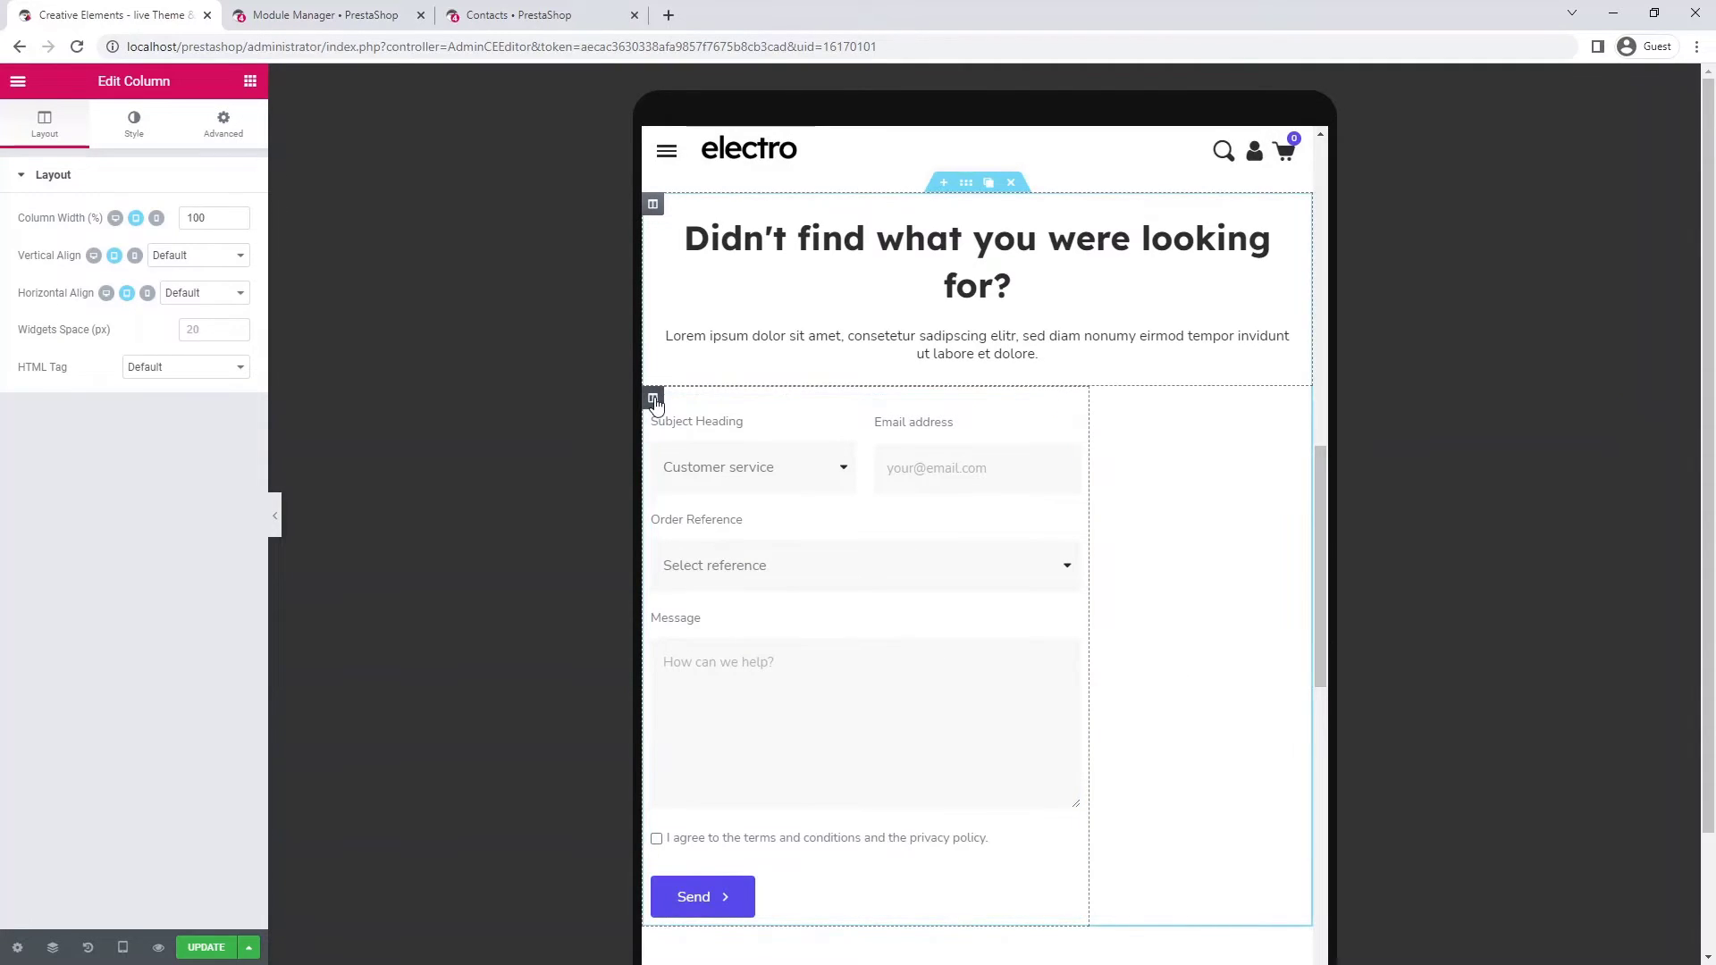
{"action": "left_click", "coordinate": [653, 400]}
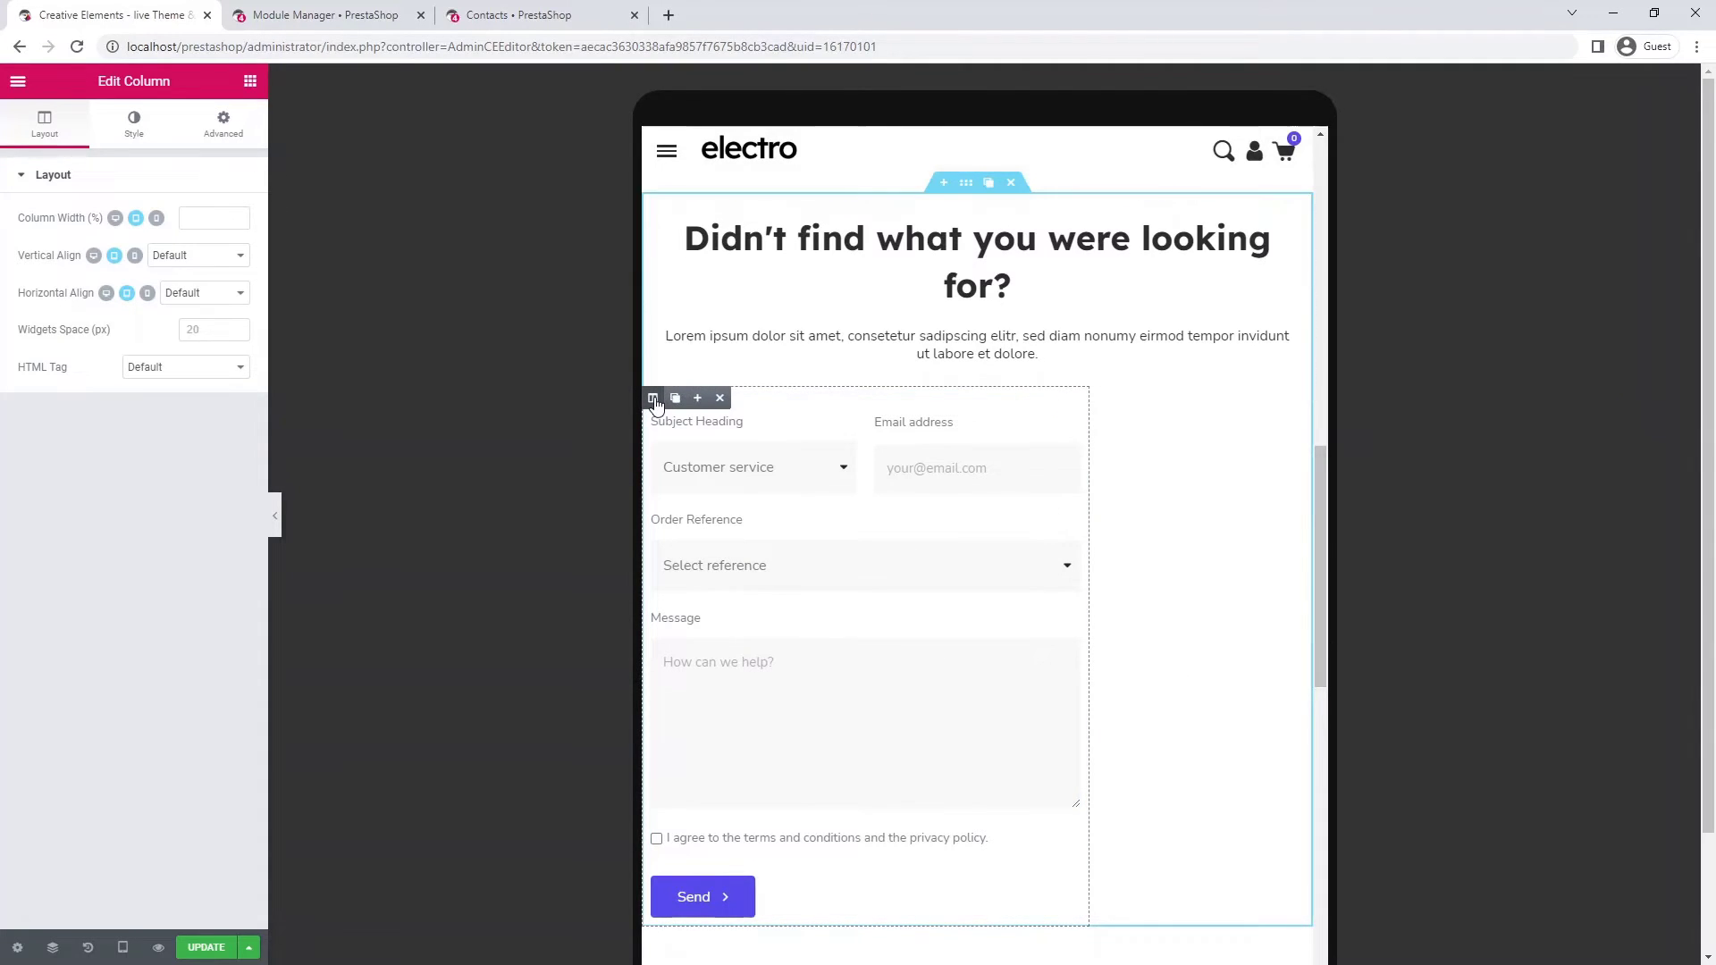
{"action": "left_click", "coordinate": [195, 217]}
{"action": "type", "text": "100"}
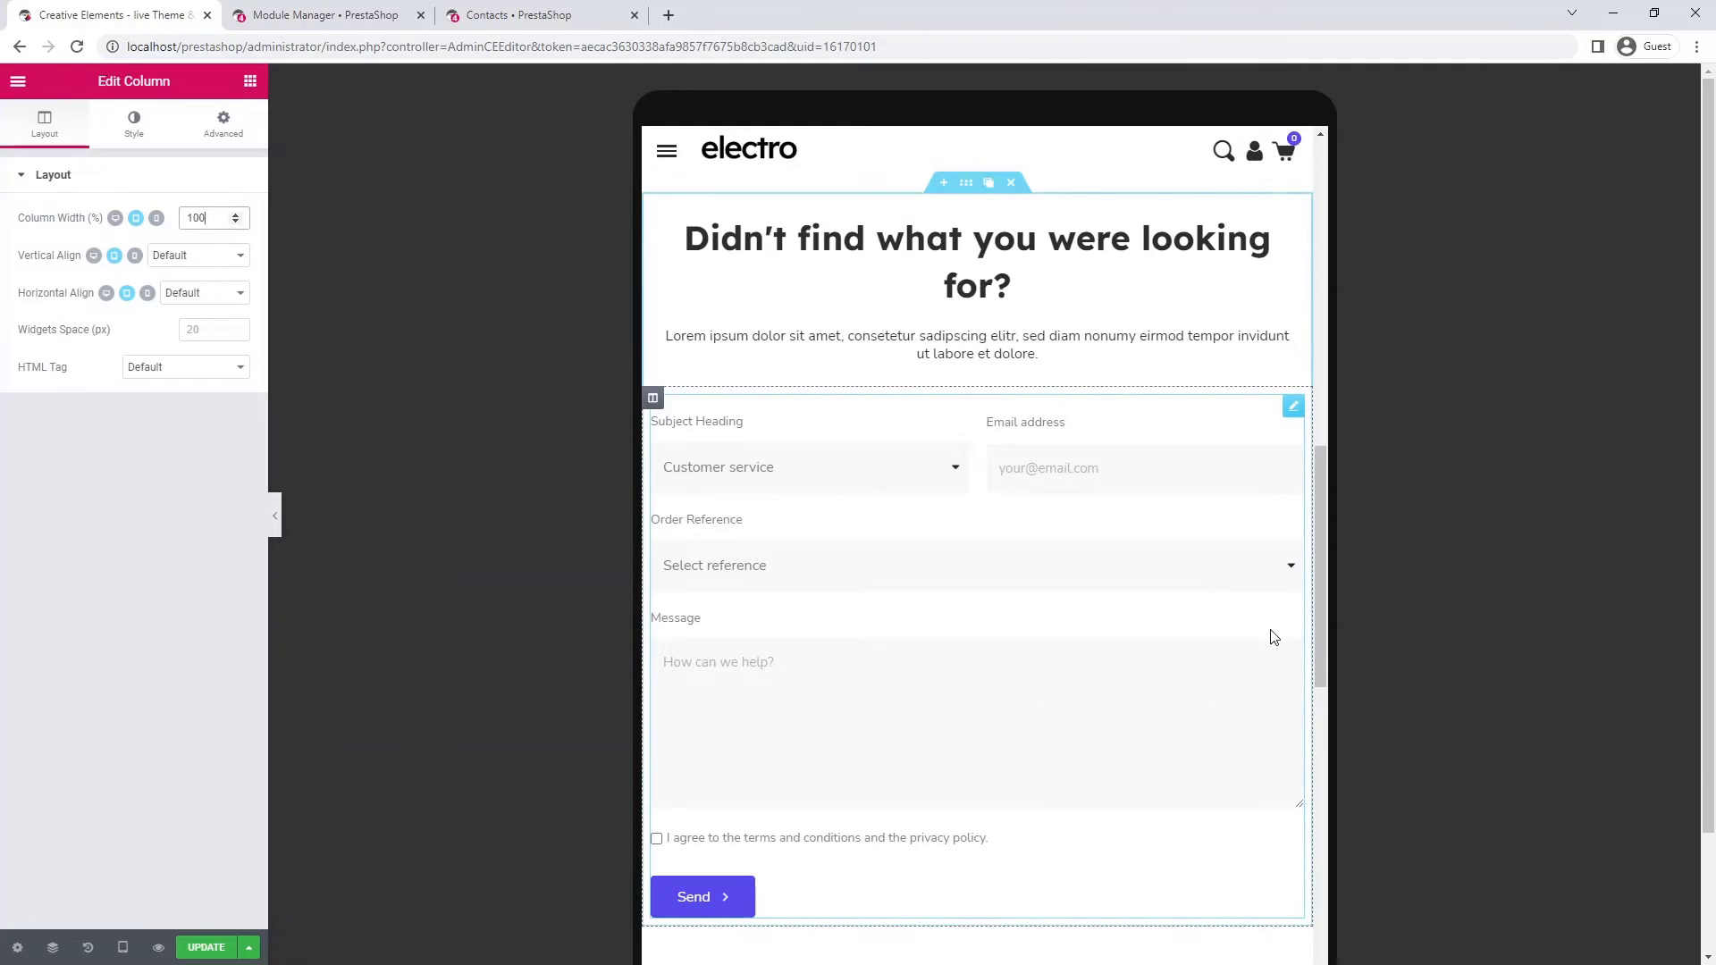
{"action": "scroll", "coordinate": [1298, 616], "scroll_direction": "down", "scroll_amount": 4}
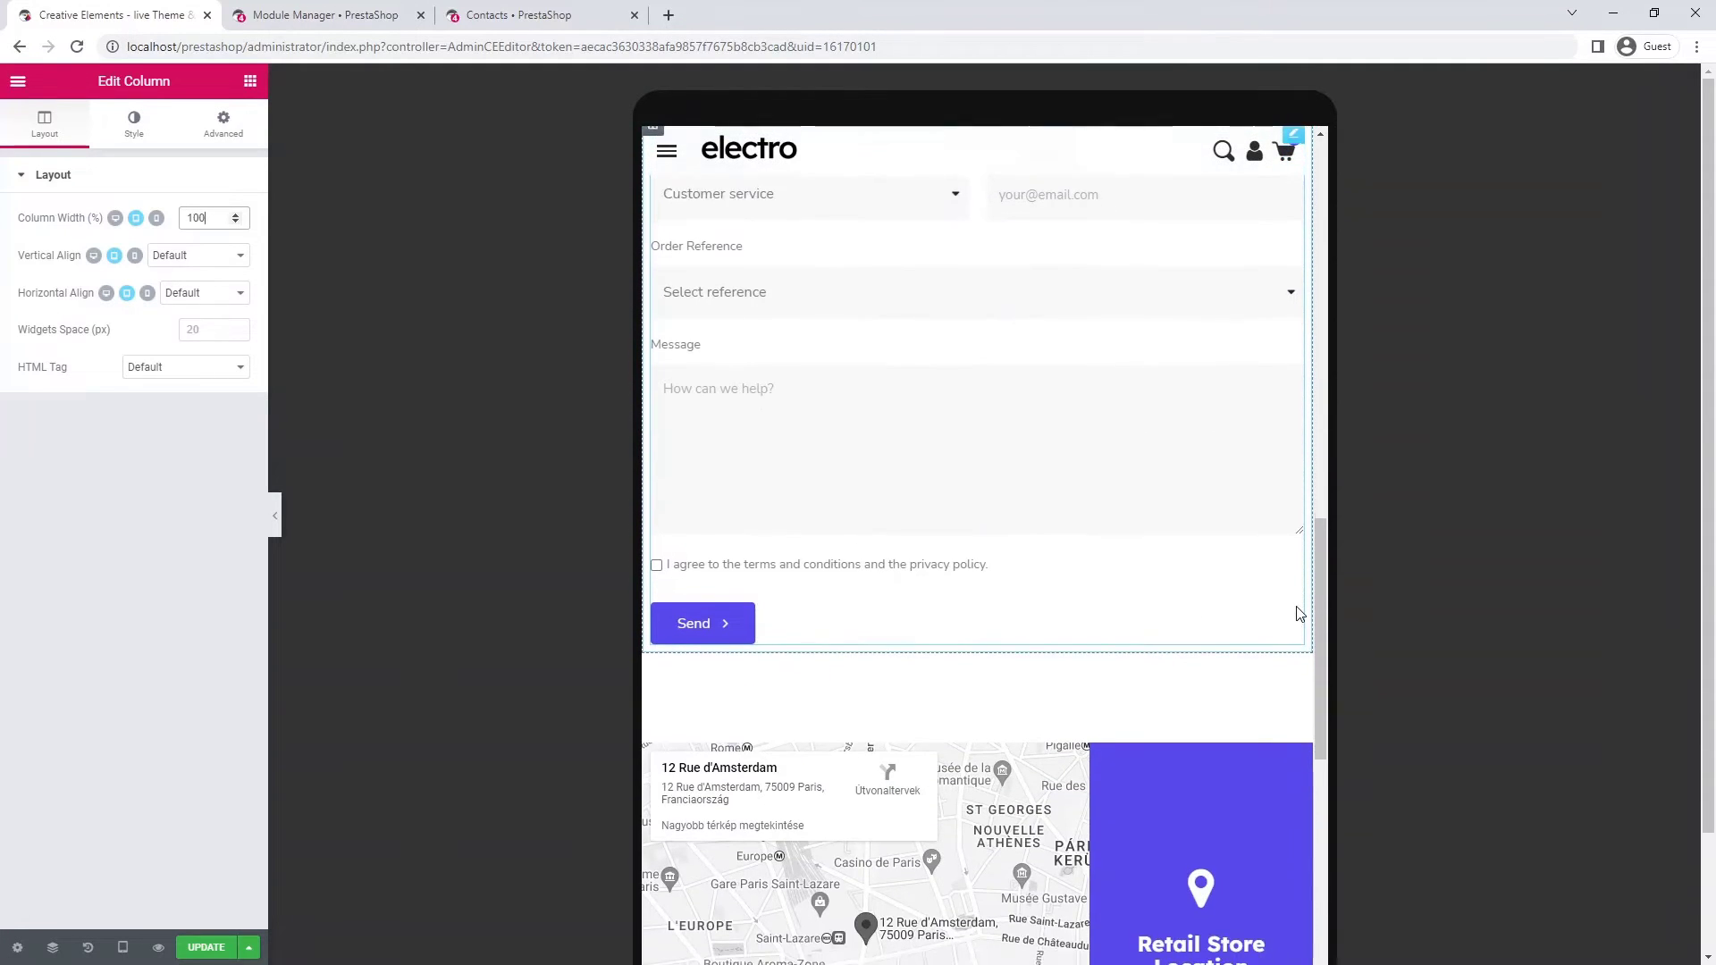
{"action": "scroll", "coordinate": [1298, 614], "scroll_direction": "down", "scroll_amount": 3}
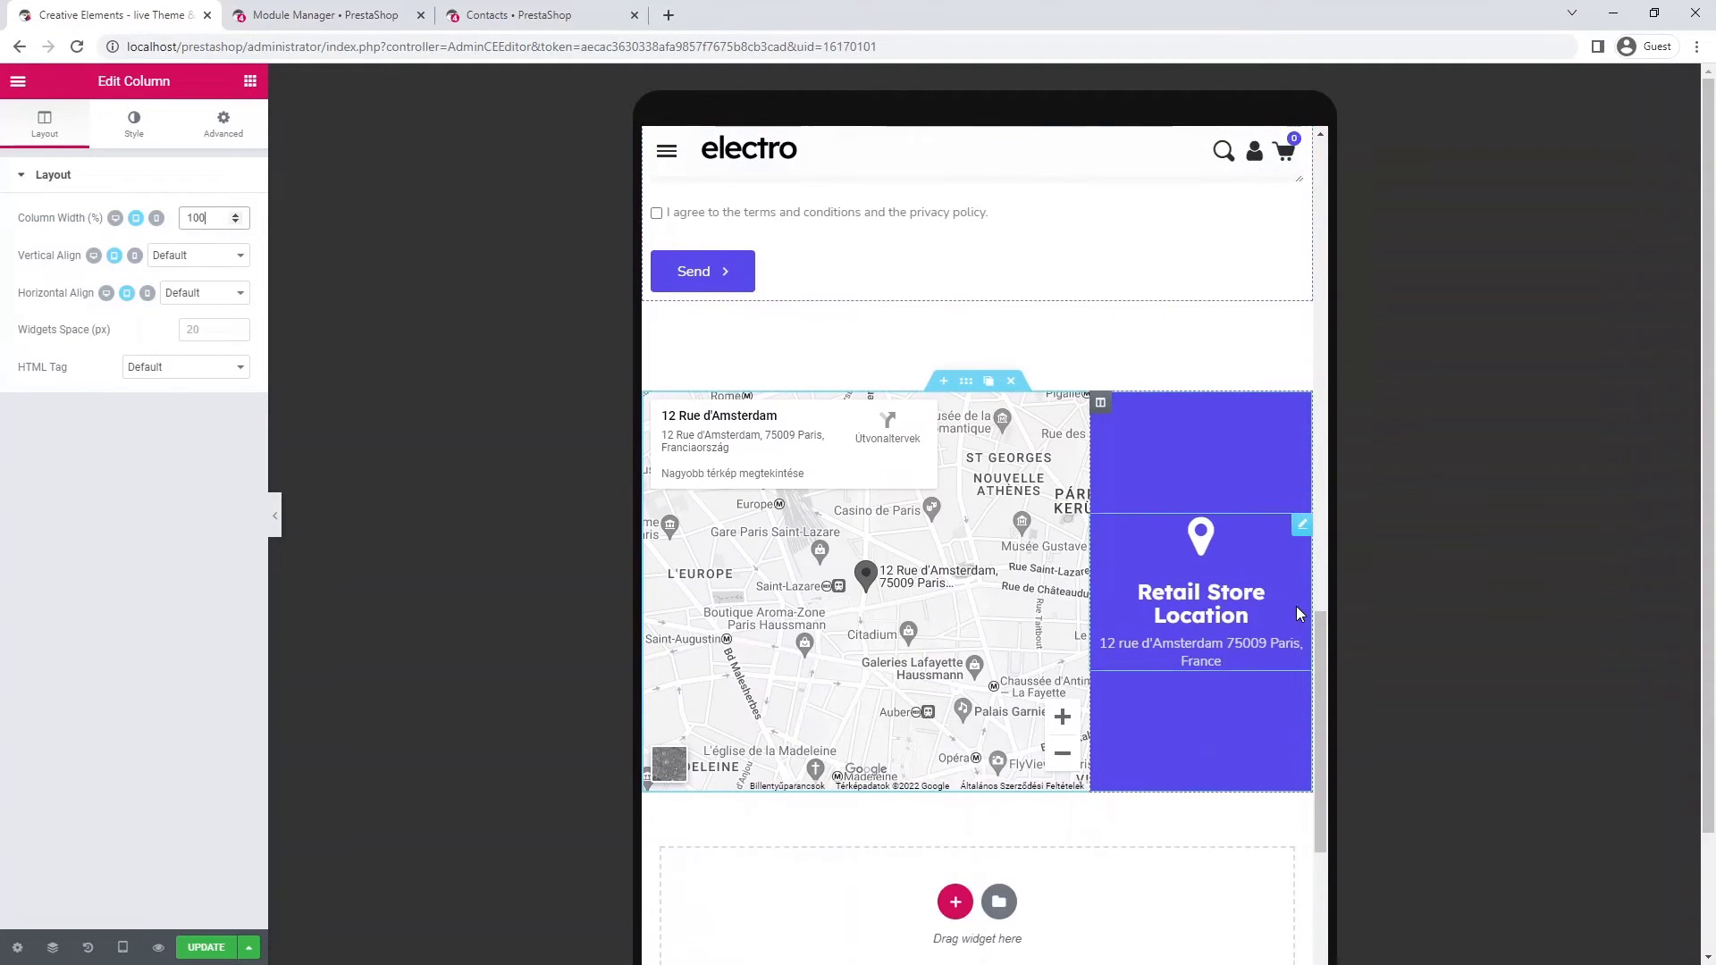
- Give the Retail Store Location column 30 px padding on all sides, then preview at mobile size
{"action": "left_click", "coordinate": [1102, 407]}
{"action": "left_click", "coordinate": [224, 132]}
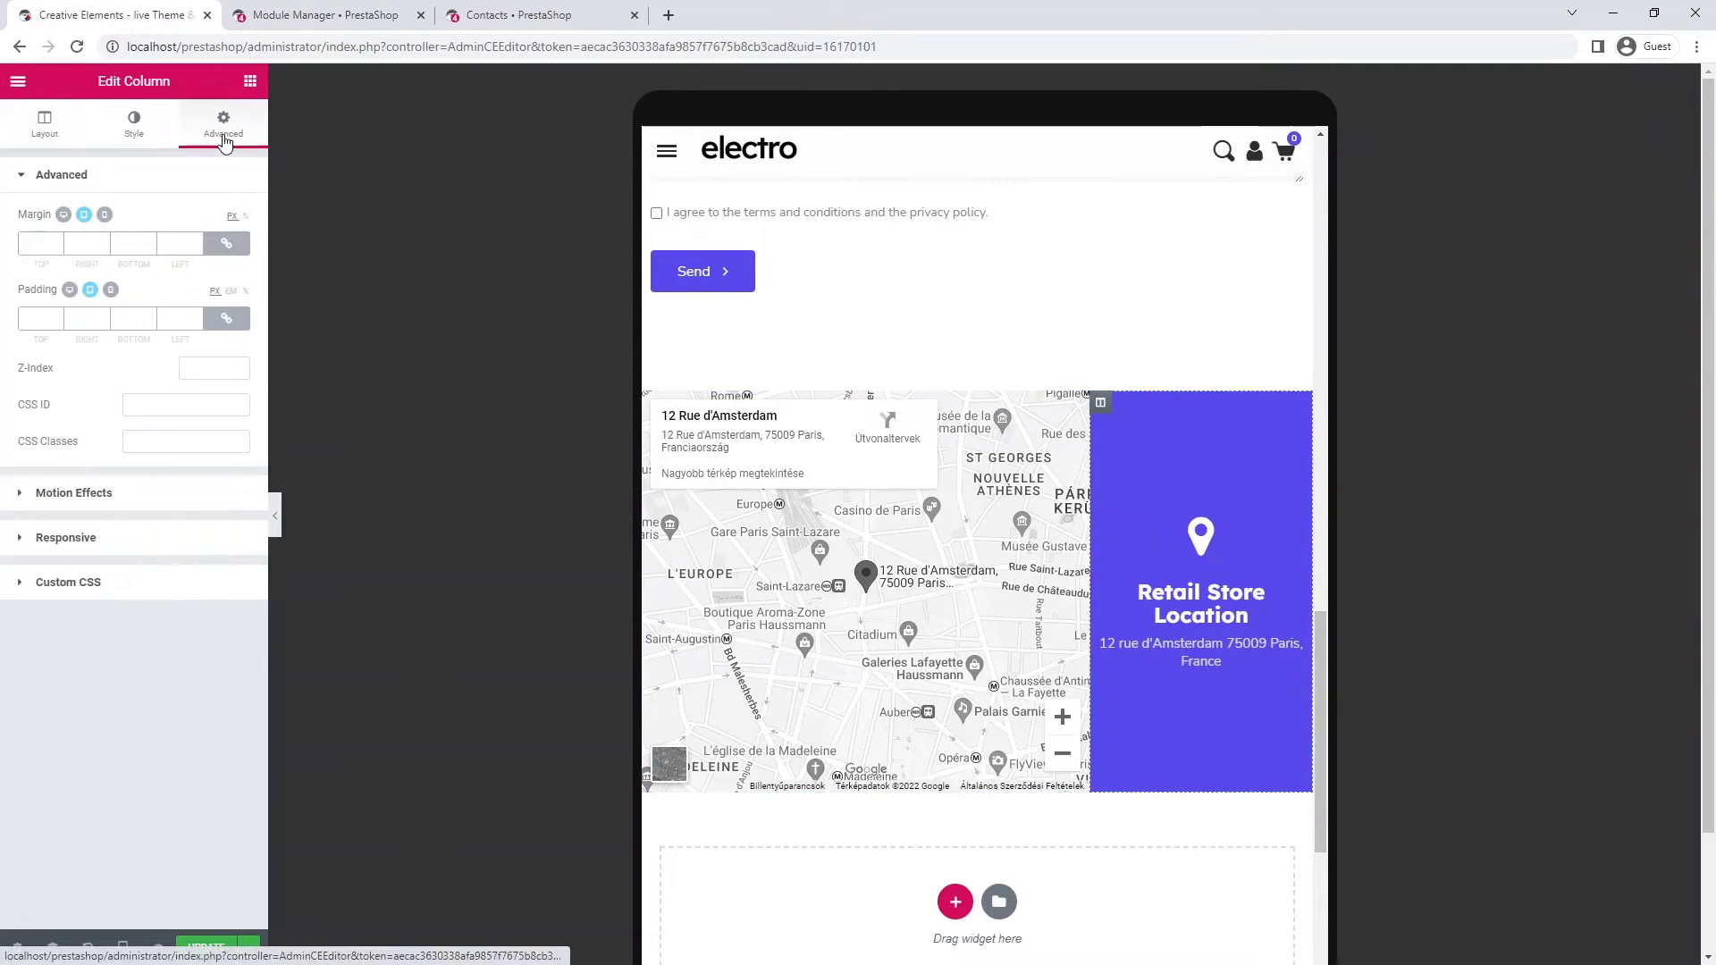
{"action": "left_click", "coordinate": [188, 323]}
{"action": "type", "text": "30"}
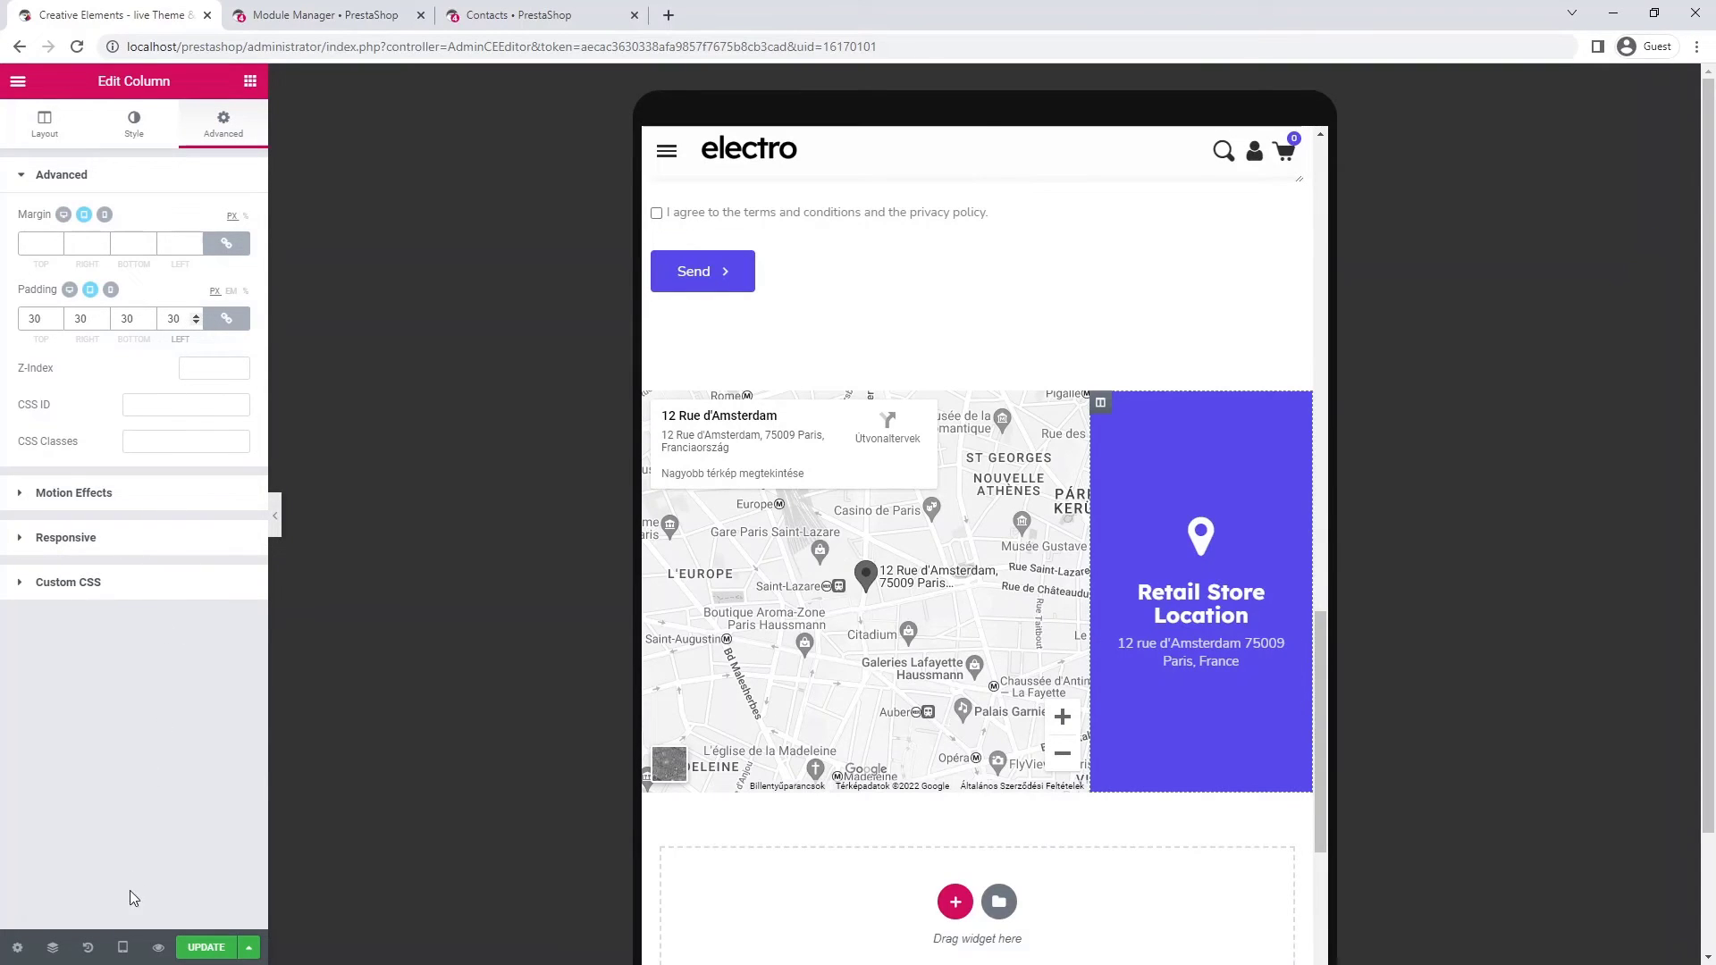
{"action": "left_click", "coordinate": [123, 948]}
{"action": "left_click", "coordinate": [117, 905]}
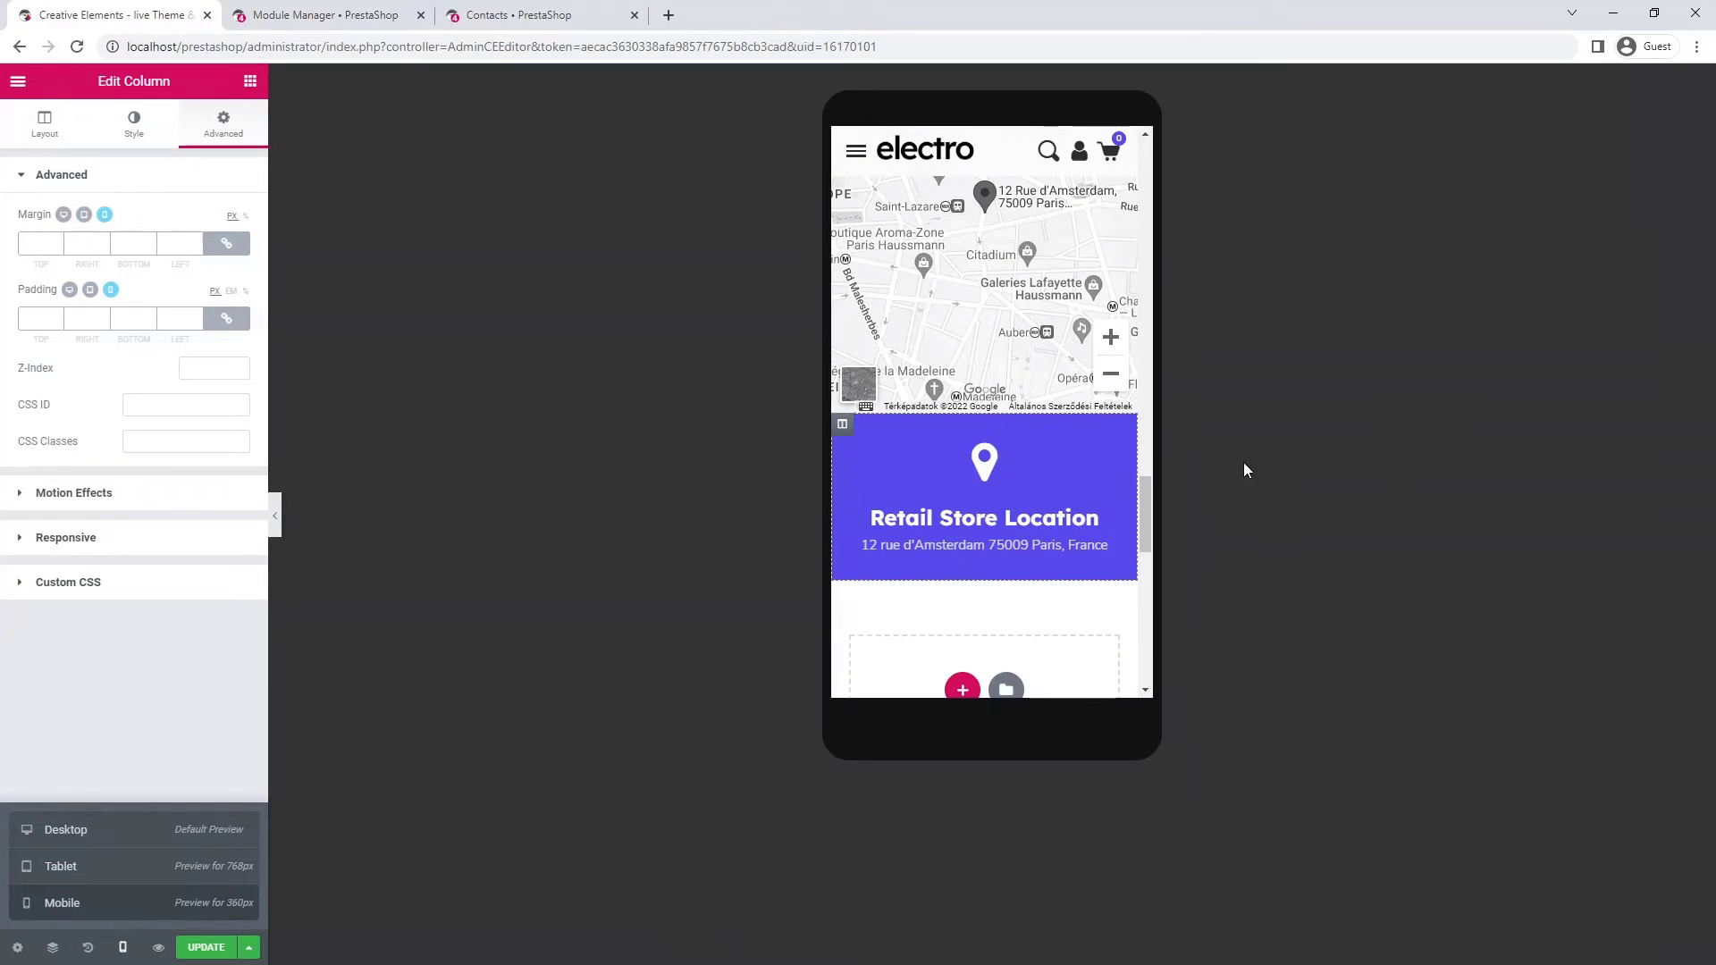
- On mobile, pad the Contact us banner column 268 px top and 30 px right, bottom and left
{"action": "left_click_drag", "start_coordinate": [1144, 544], "coordinate": [1154, 197]}
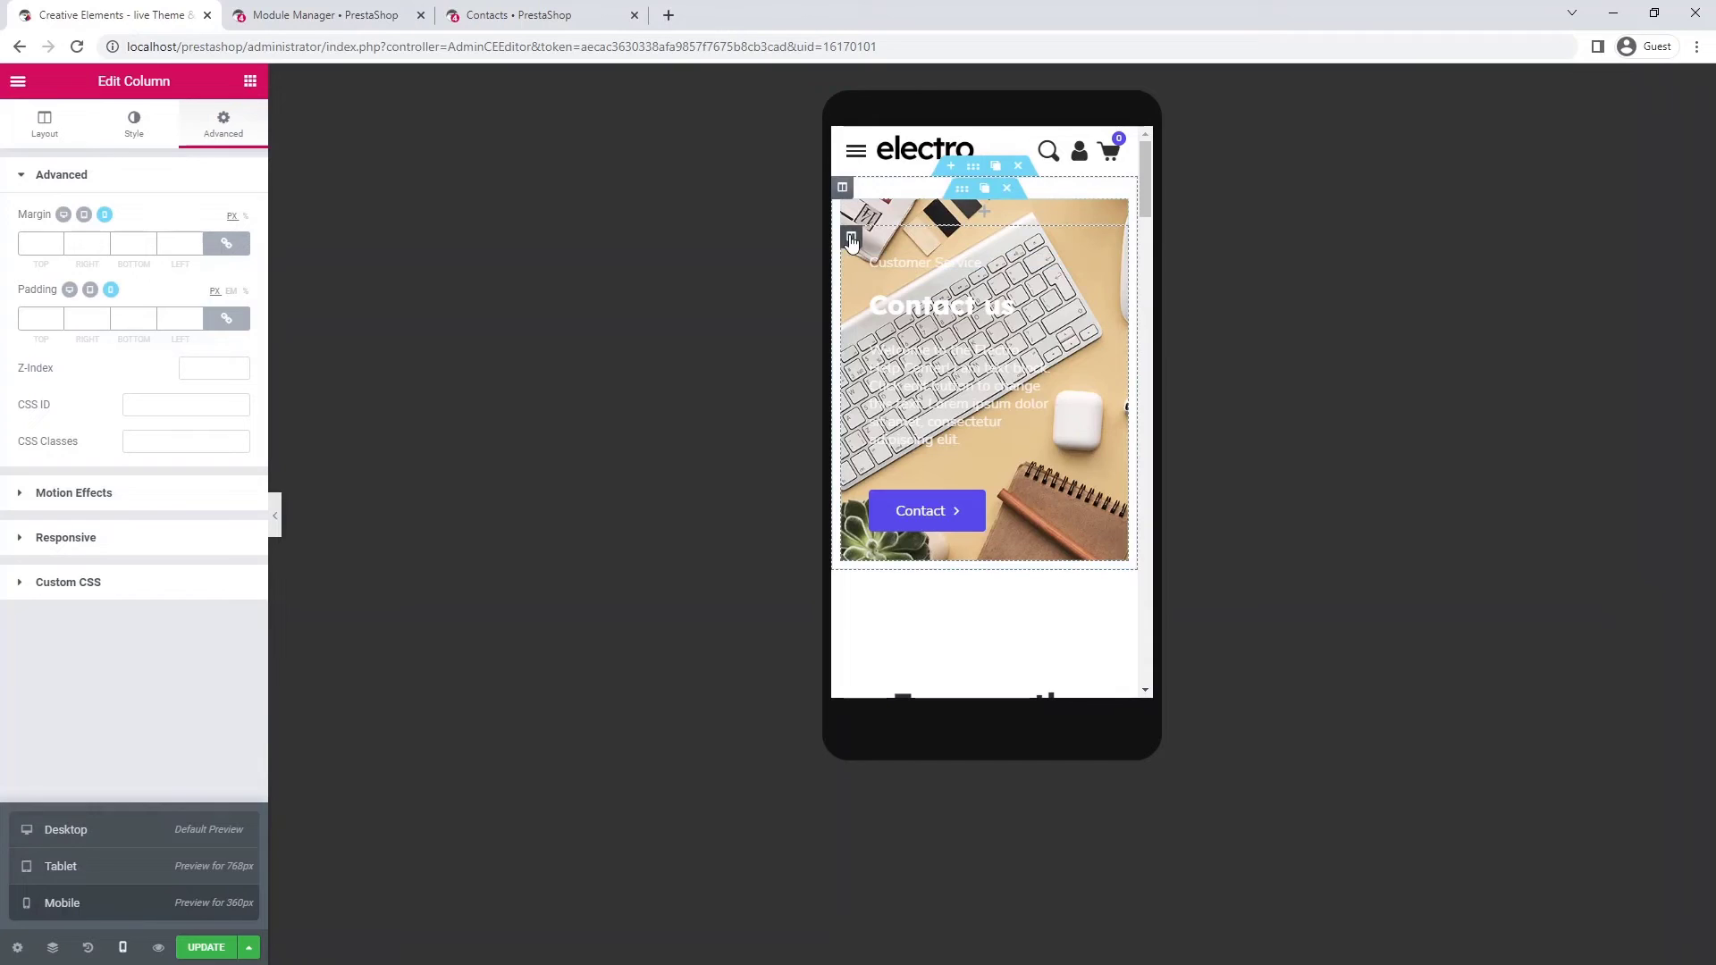
{"action": "left_click", "coordinate": [851, 239]}
{"action": "left_click", "coordinate": [216, 128]}
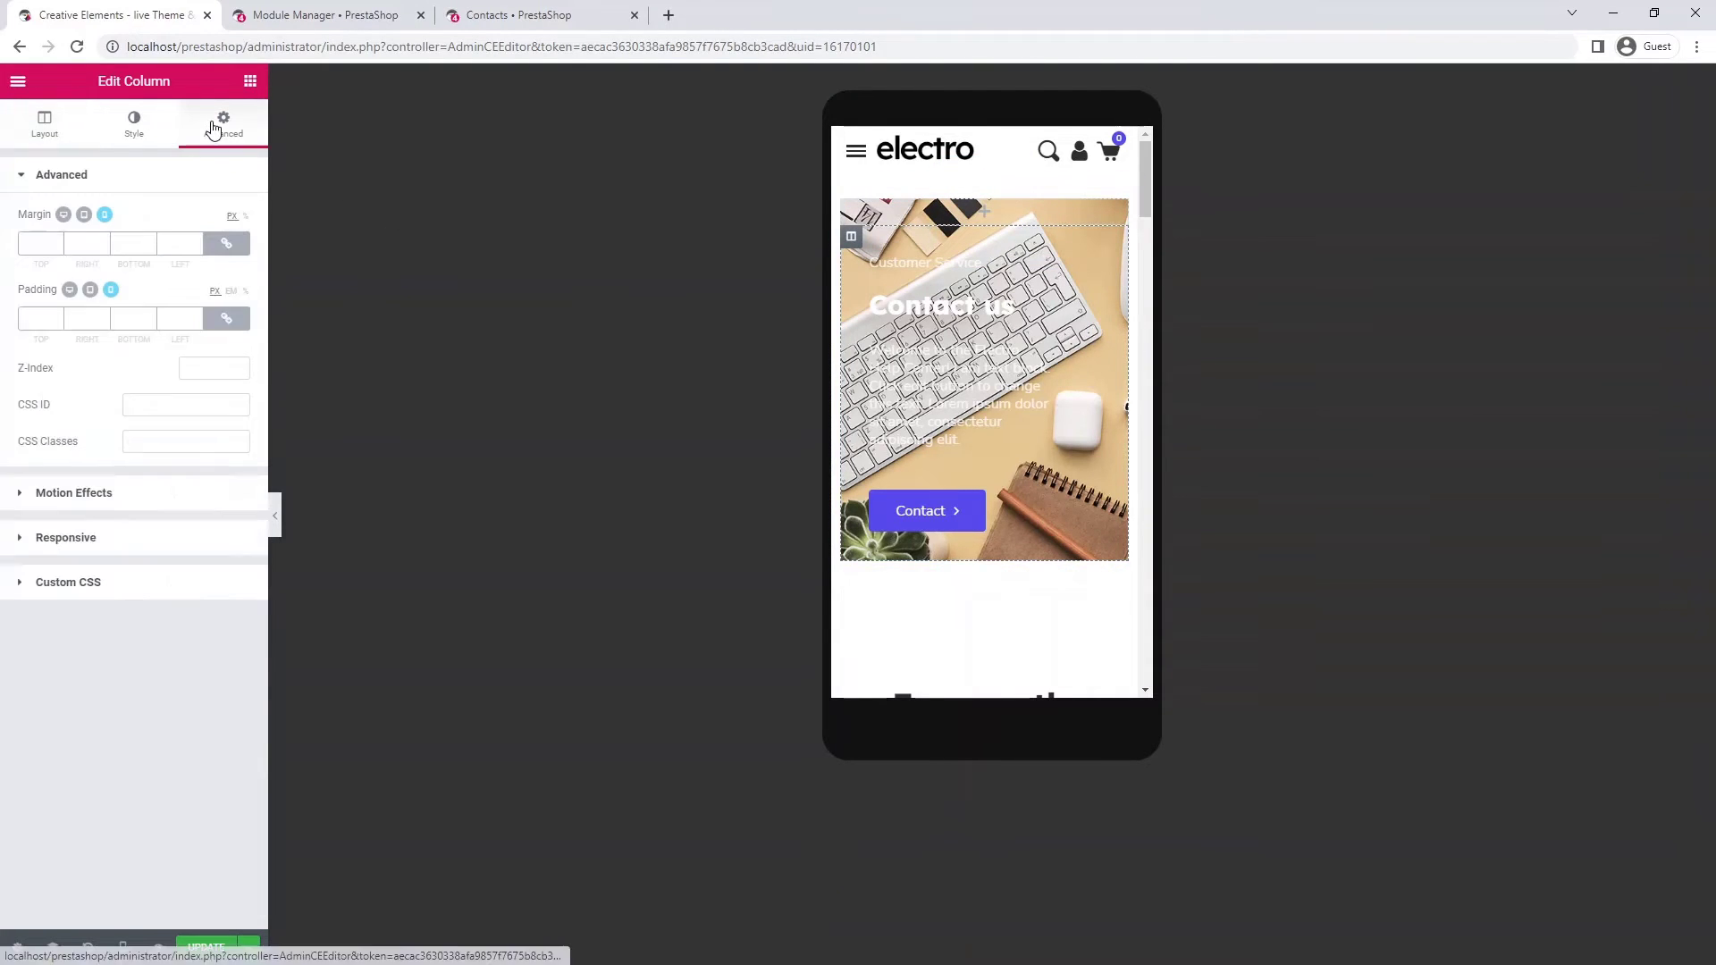
{"action": "left_click", "coordinate": [226, 318]}
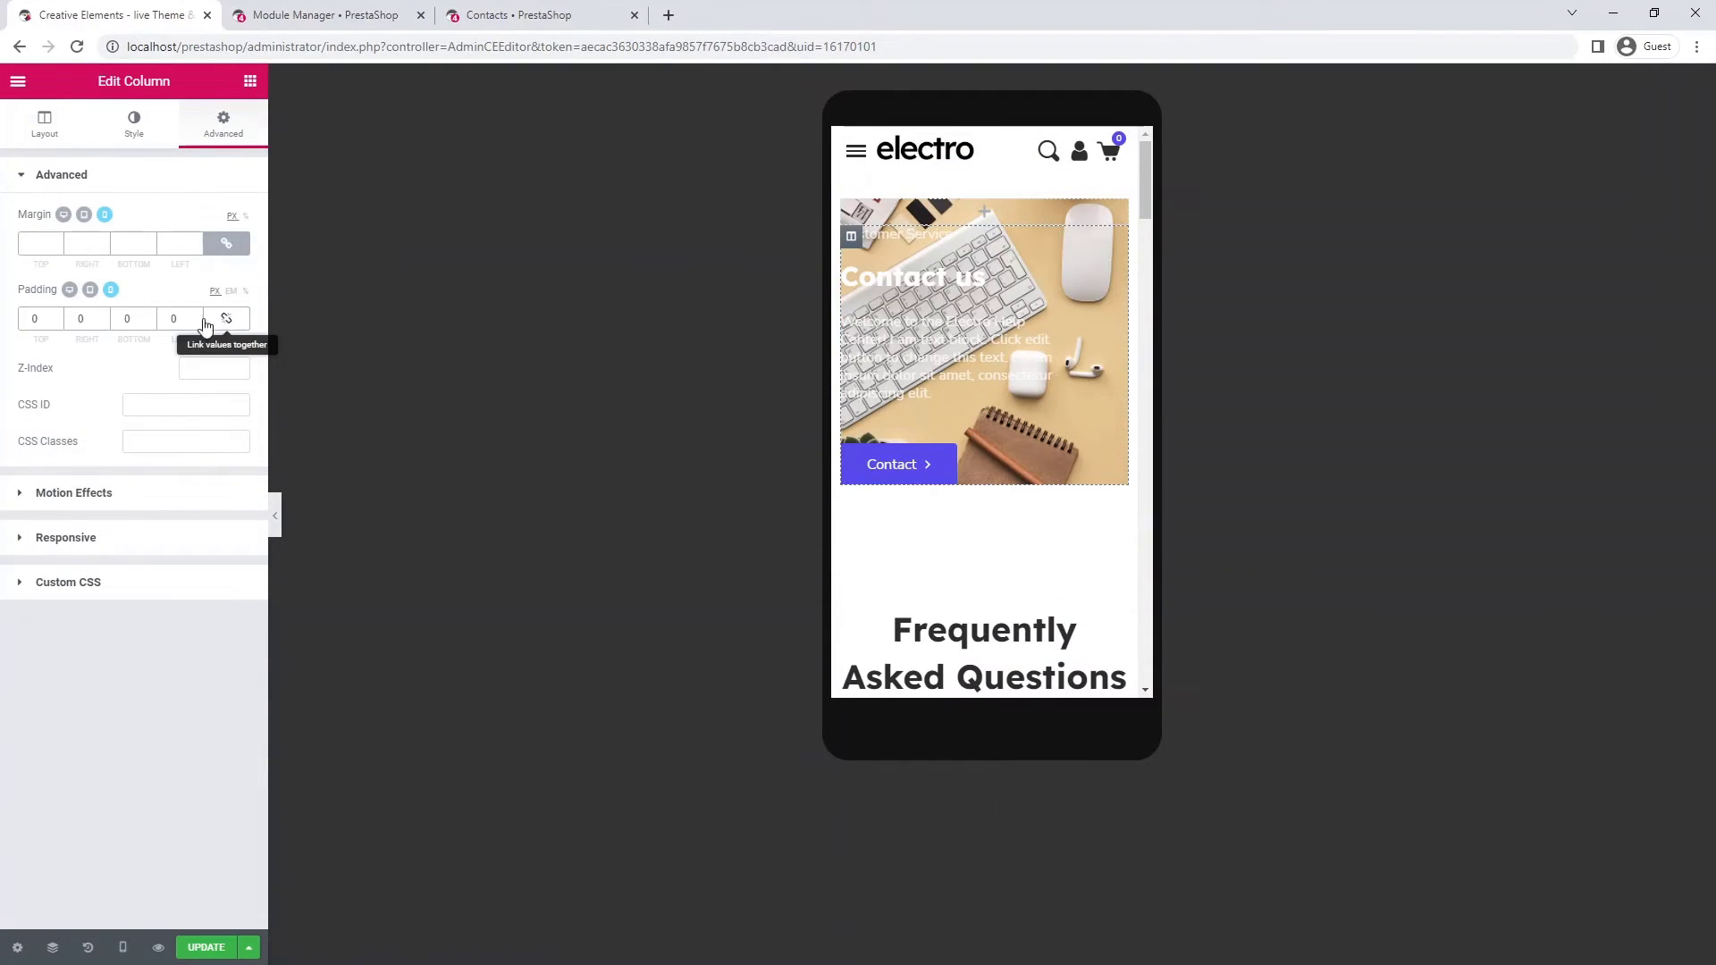
{"action": "type", "text": "268"}
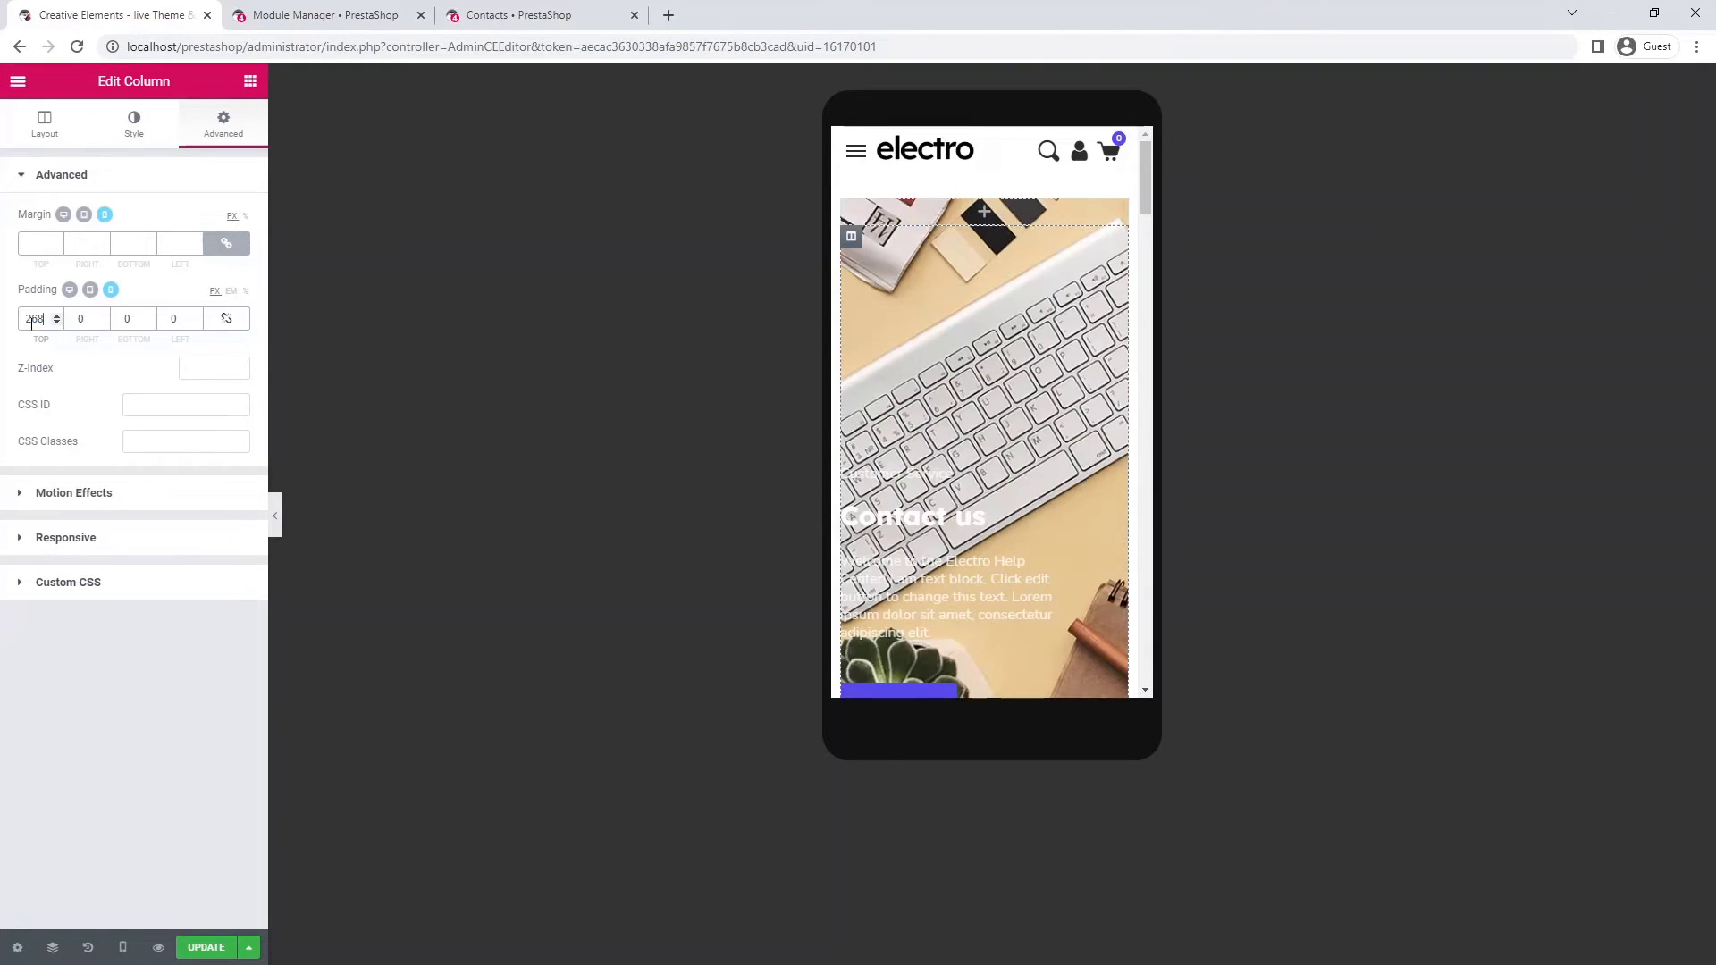
{"action": "type", "text": "30"}
{"action": "left_click", "coordinate": [125, 319]}
{"action": "type", "text": "30"}
{"action": "left_click", "coordinate": [170, 319]}
{"action": "type", "text": "30"}
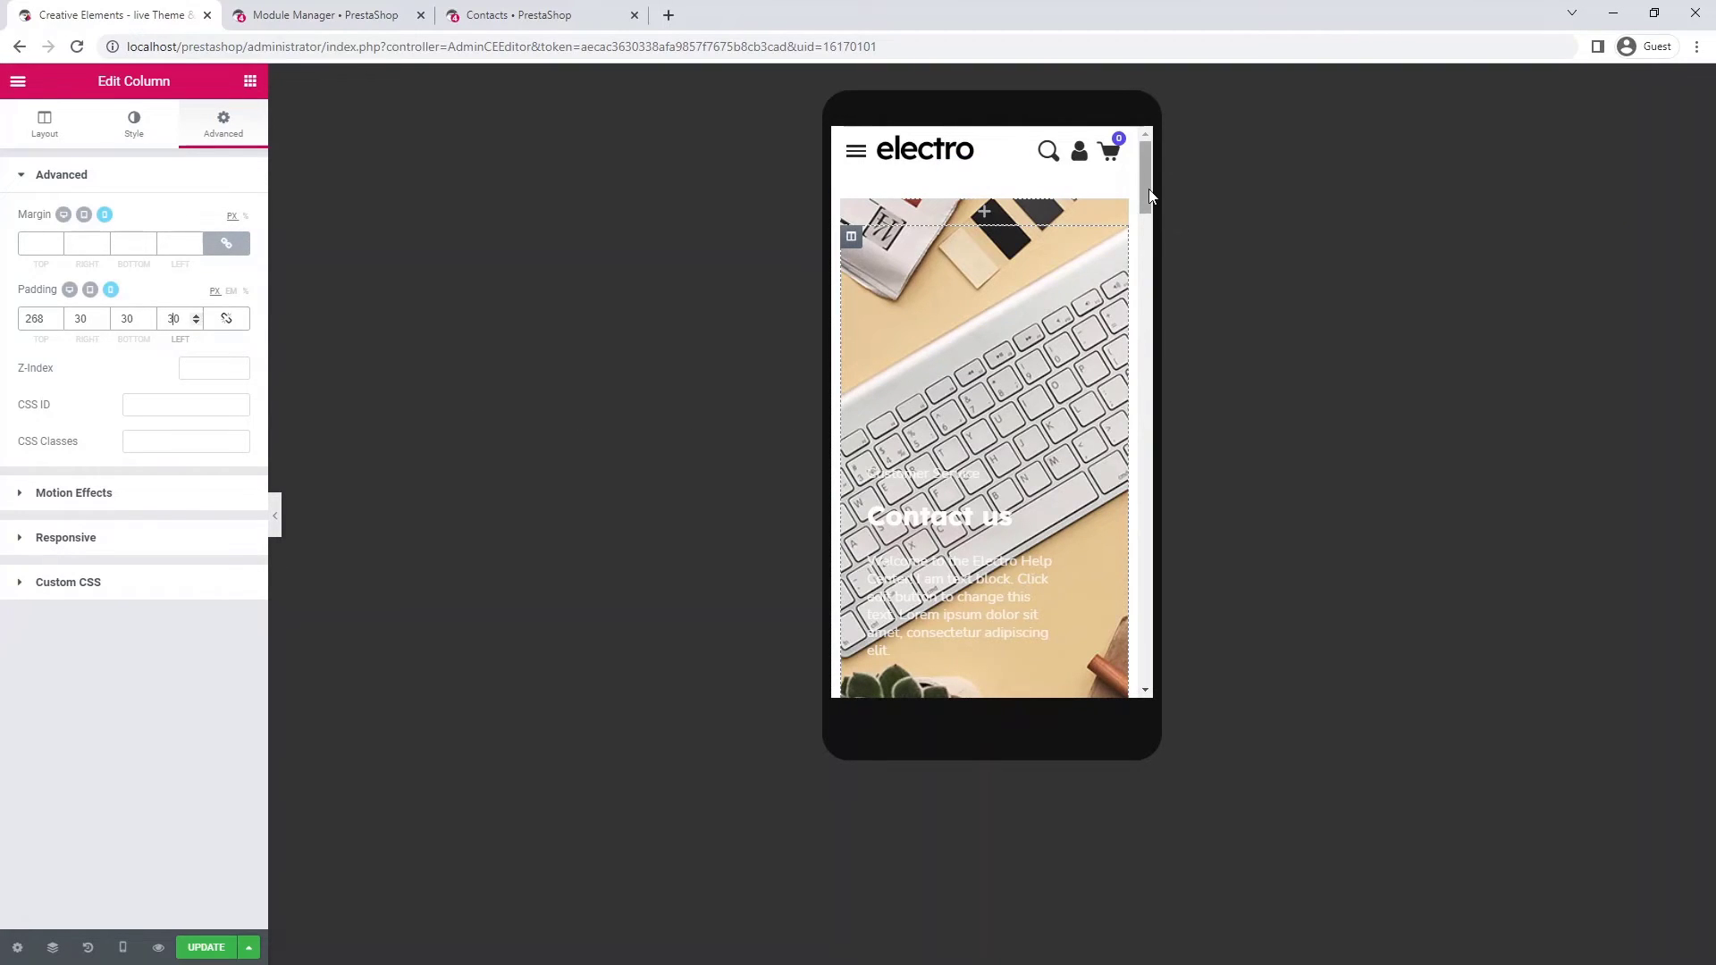
{"action": "left_click_drag", "start_coordinate": [1150, 197], "coordinate": [1144, 189]}
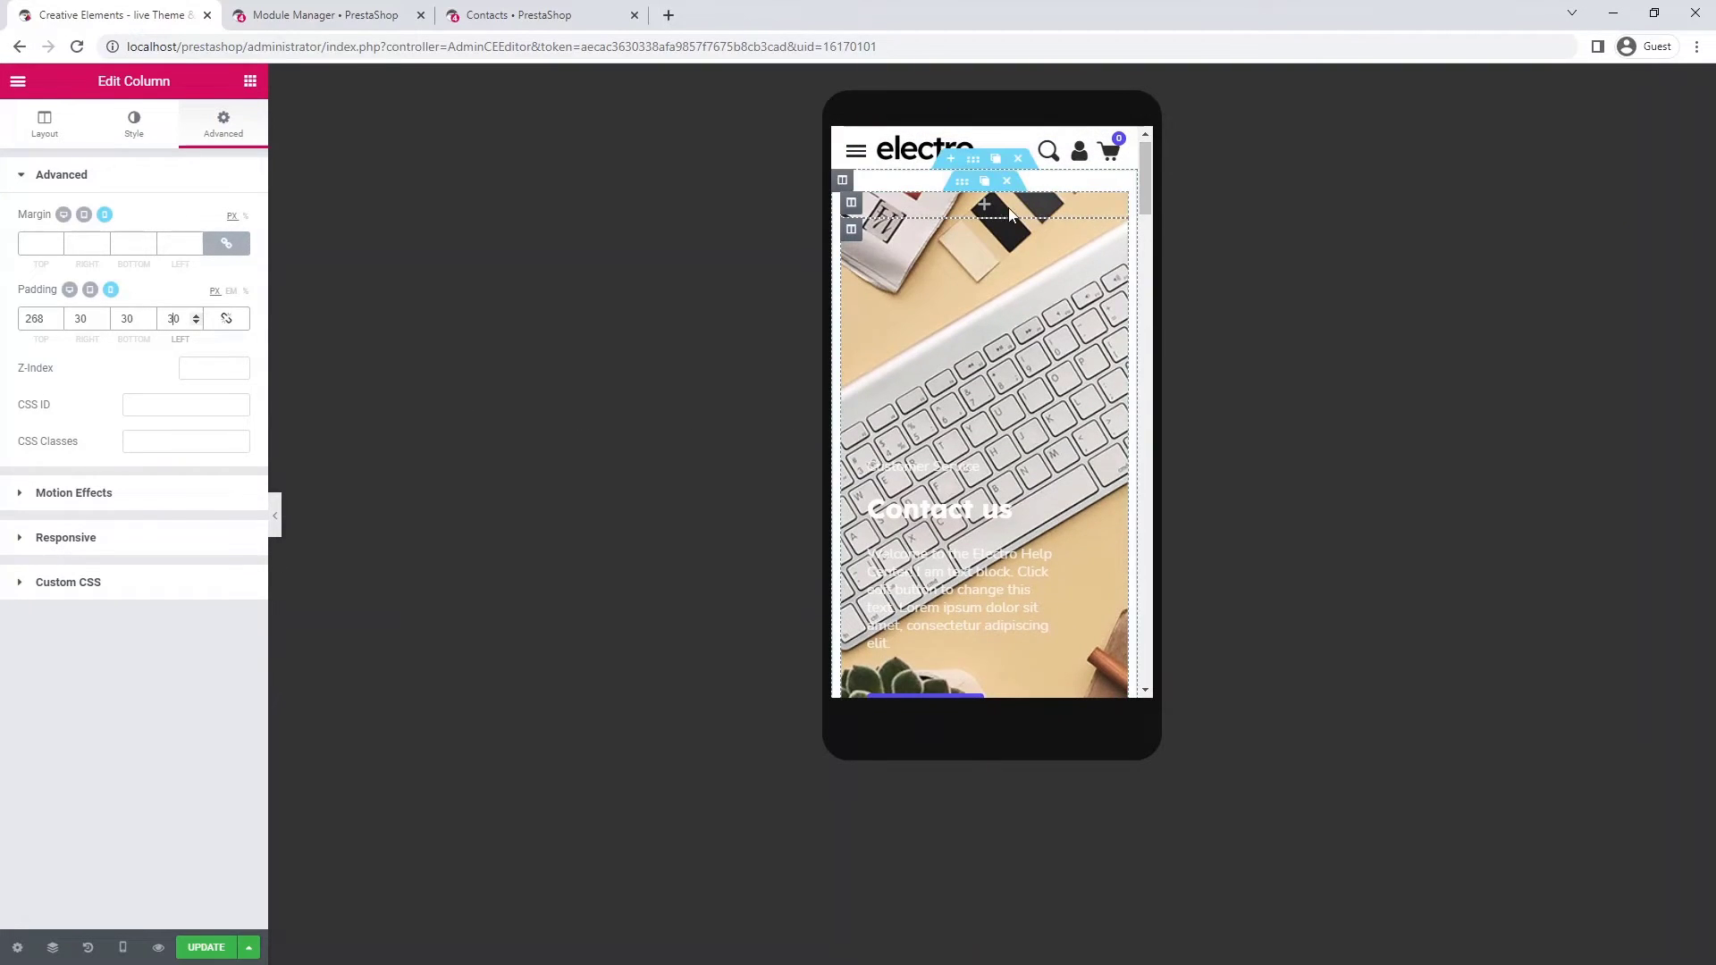
- Set the hero inner section's background image to a Custom position with X at -271 px
{"action": "left_click", "coordinate": [966, 182]}
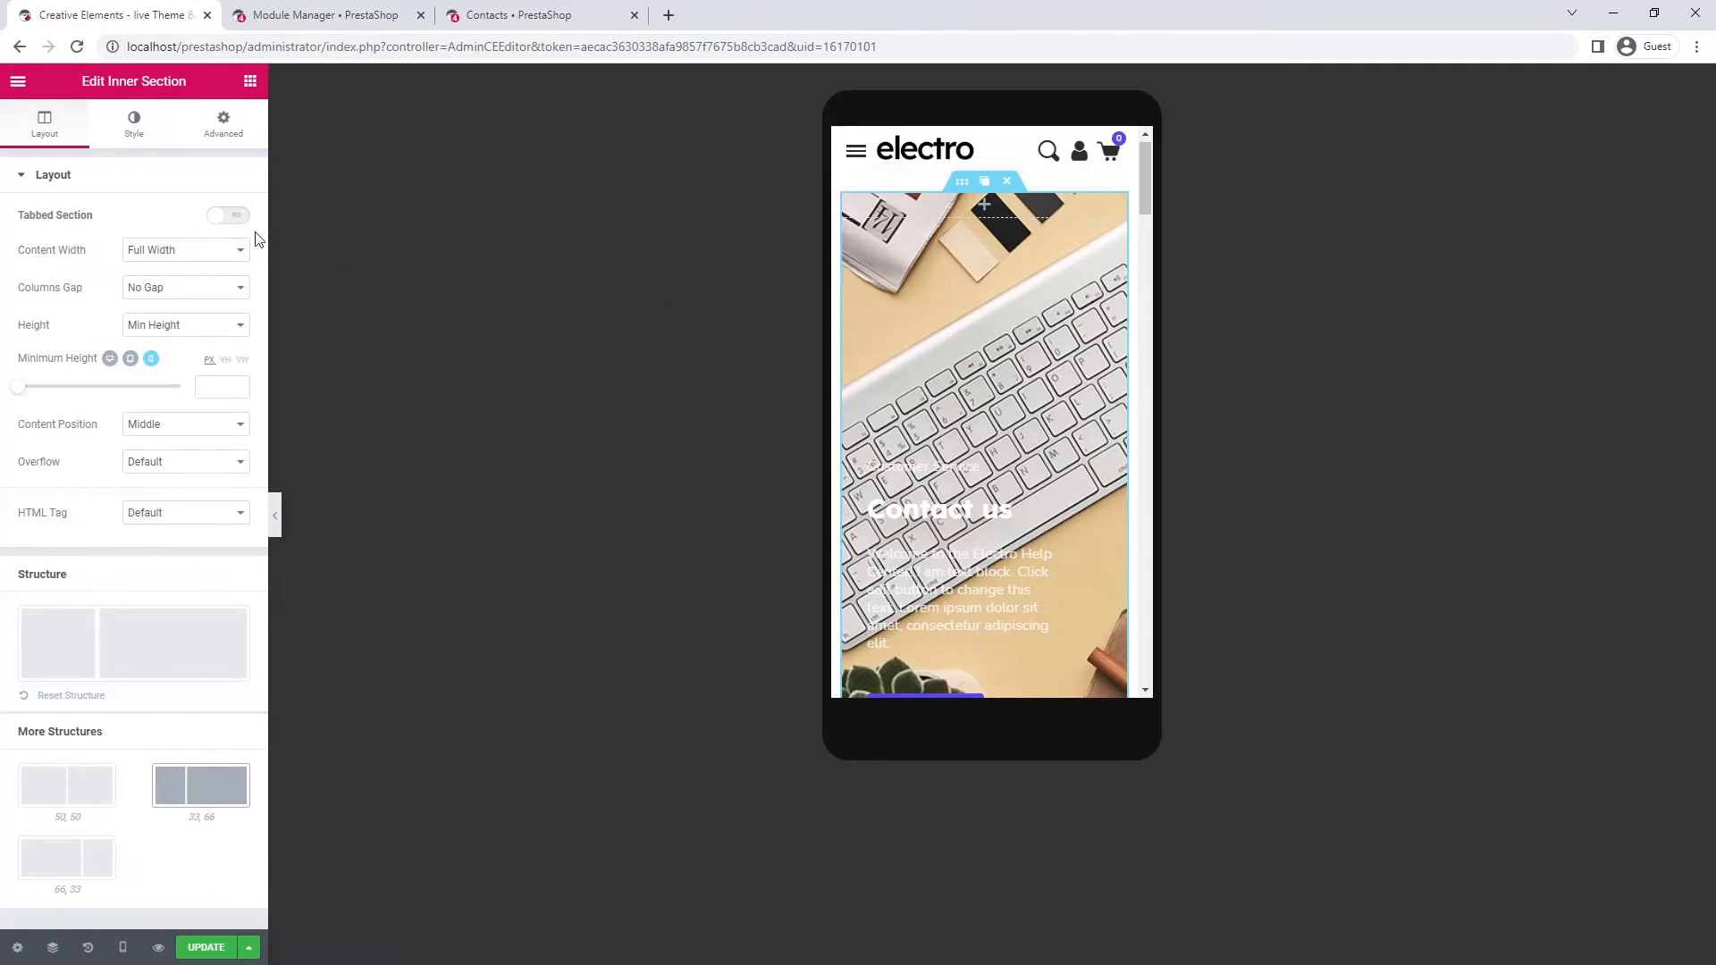
{"action": "left_click", "coordinate": [134, 130]}
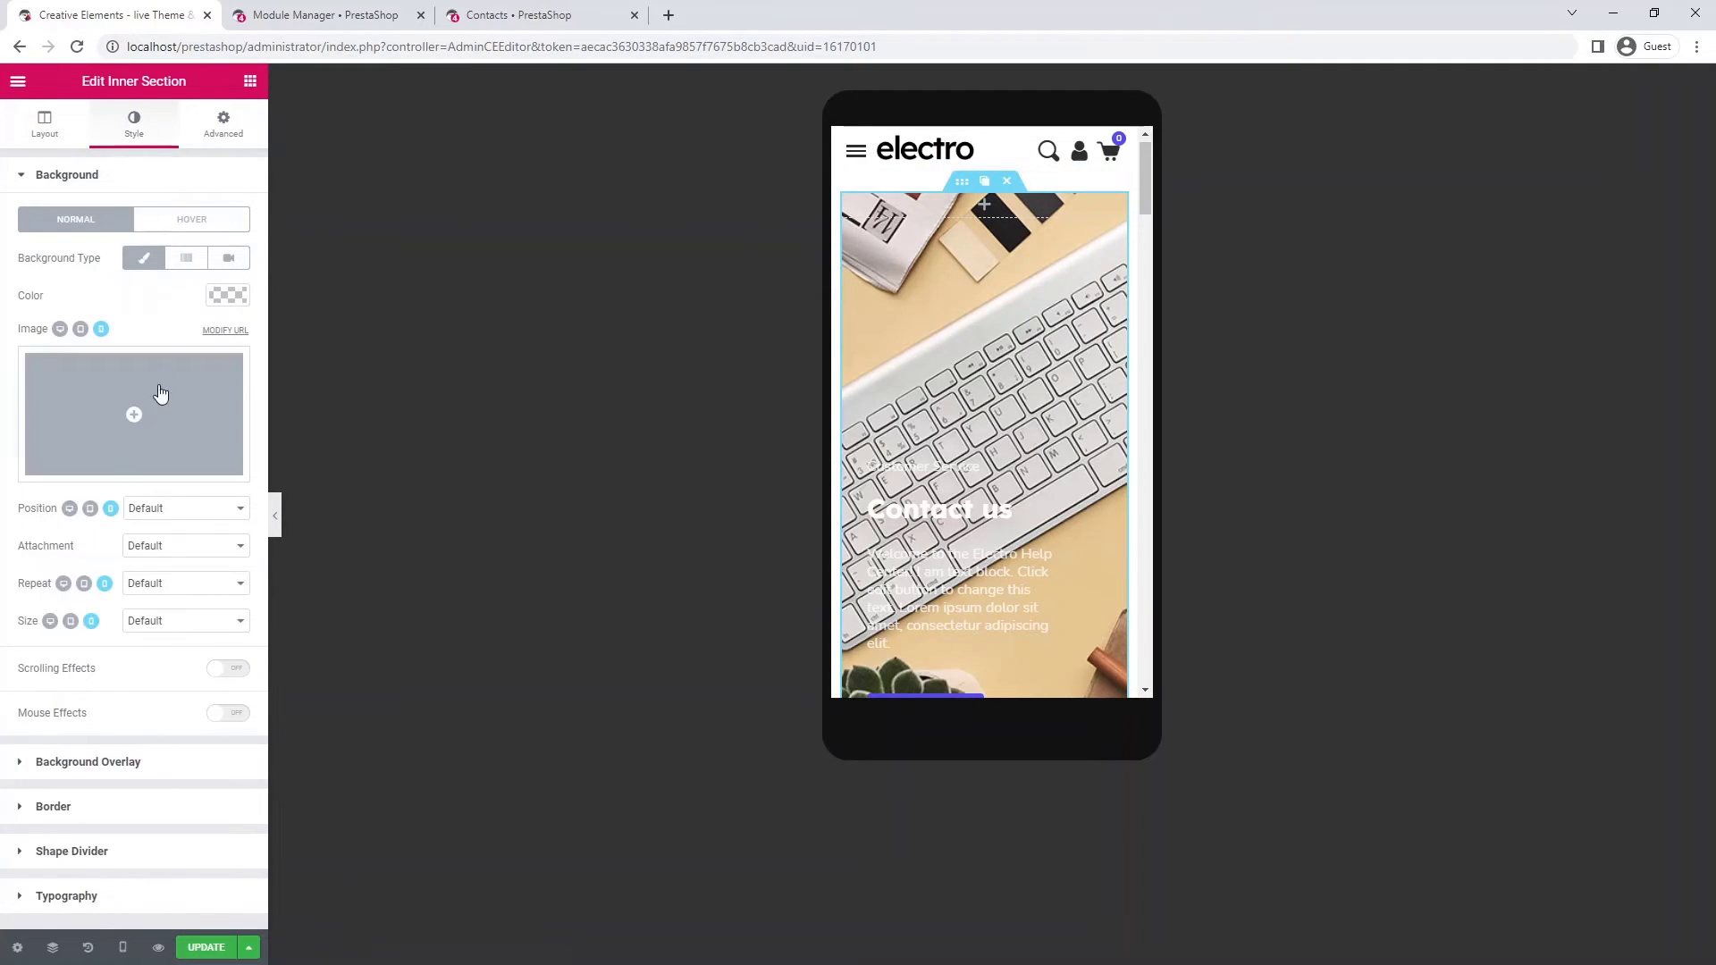
{"action": "left_click", "coordinate": [179, 510]}
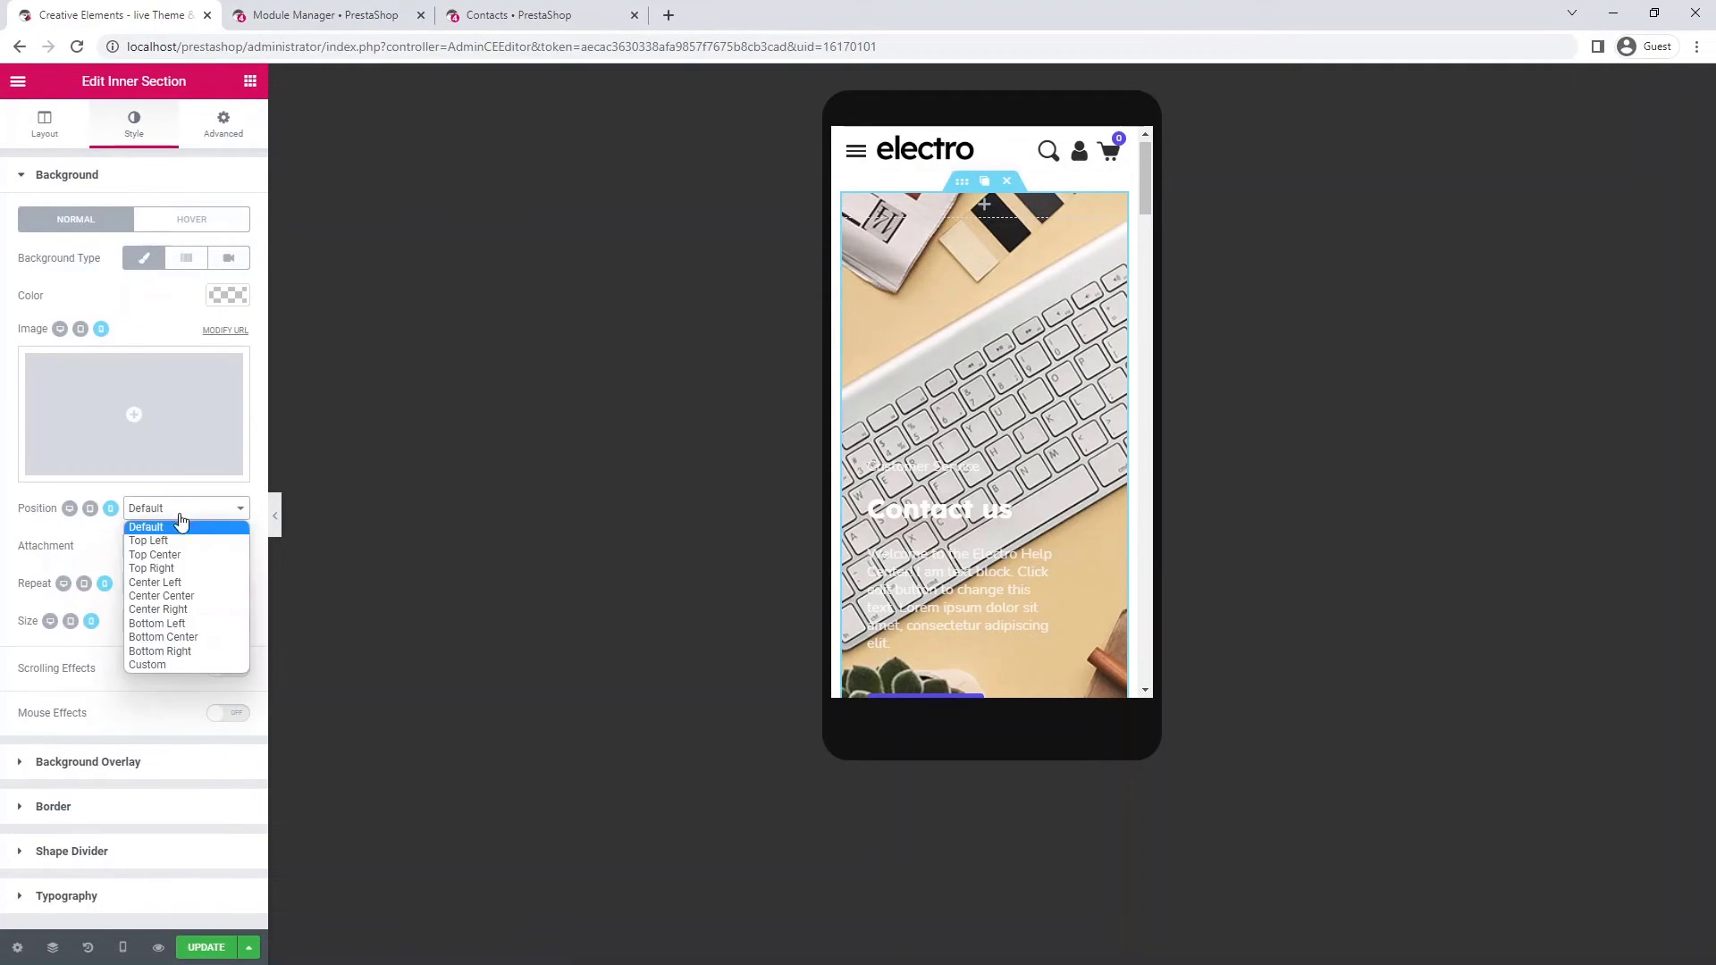
{"action": "left_click", "coordinate": [192, 663]}
{"action": "left_click_drag", "start_coordinate": [243, 574], "coordinate": [243, 579]}
{"action": "type", "text": "1"}
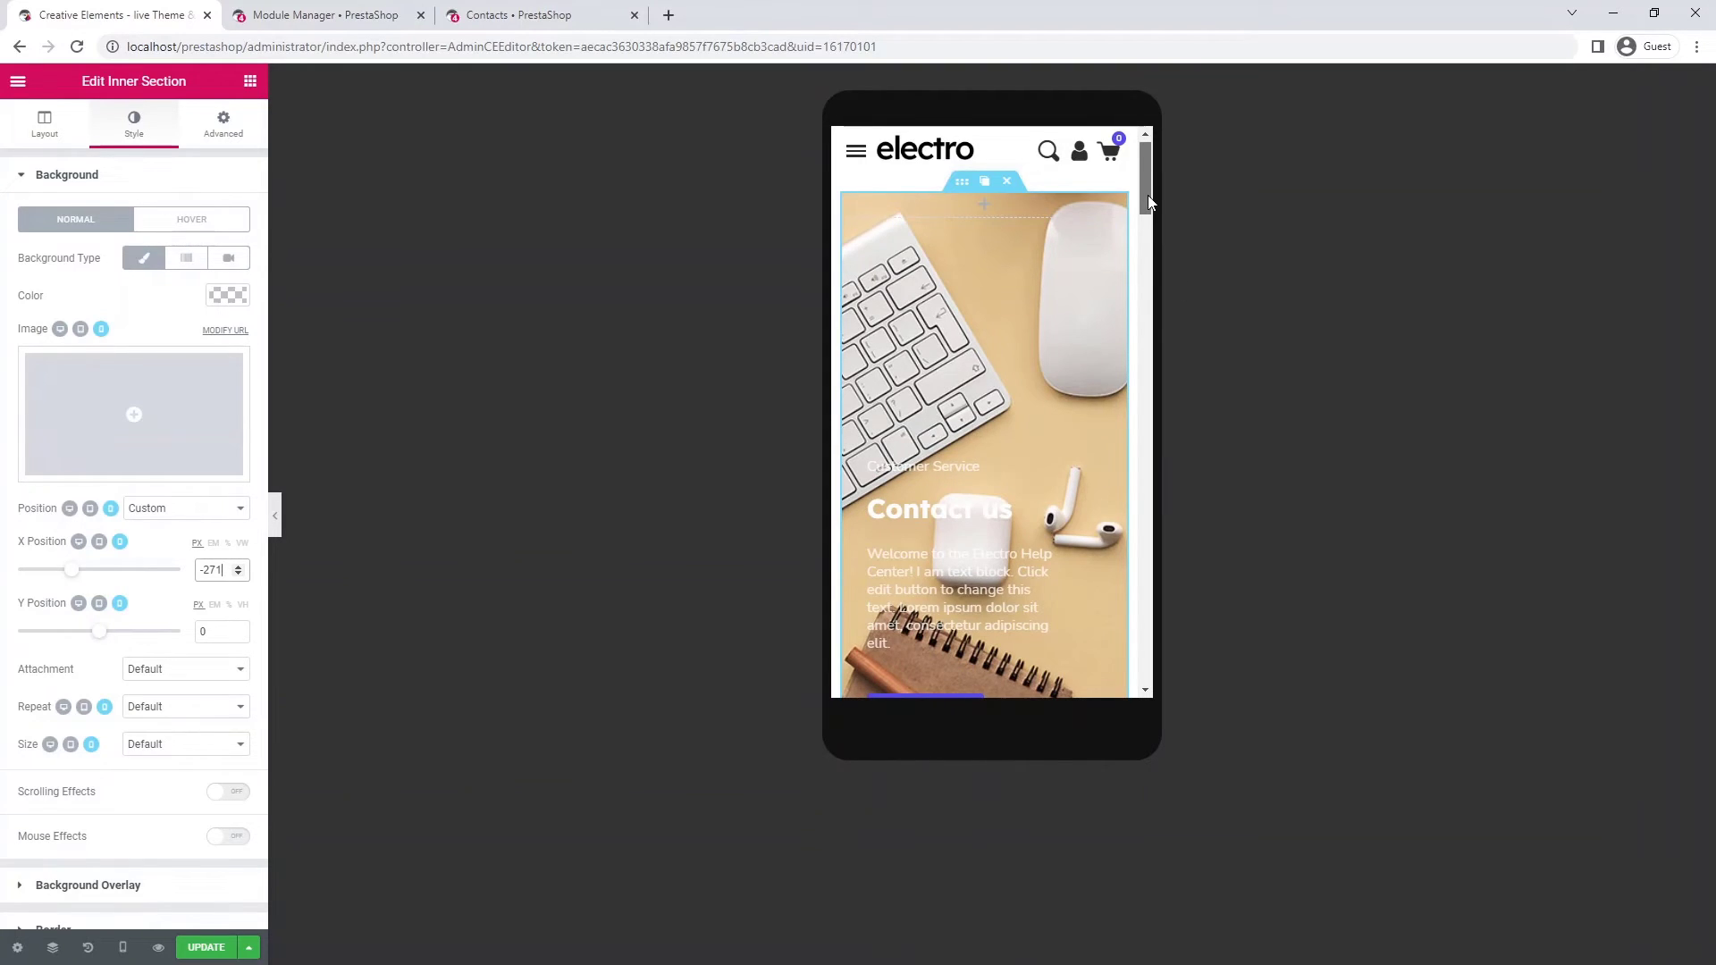
{"action": "left_click_drag", "start_coordinate": [1147, 195], "coordinate": [1149, 265]}
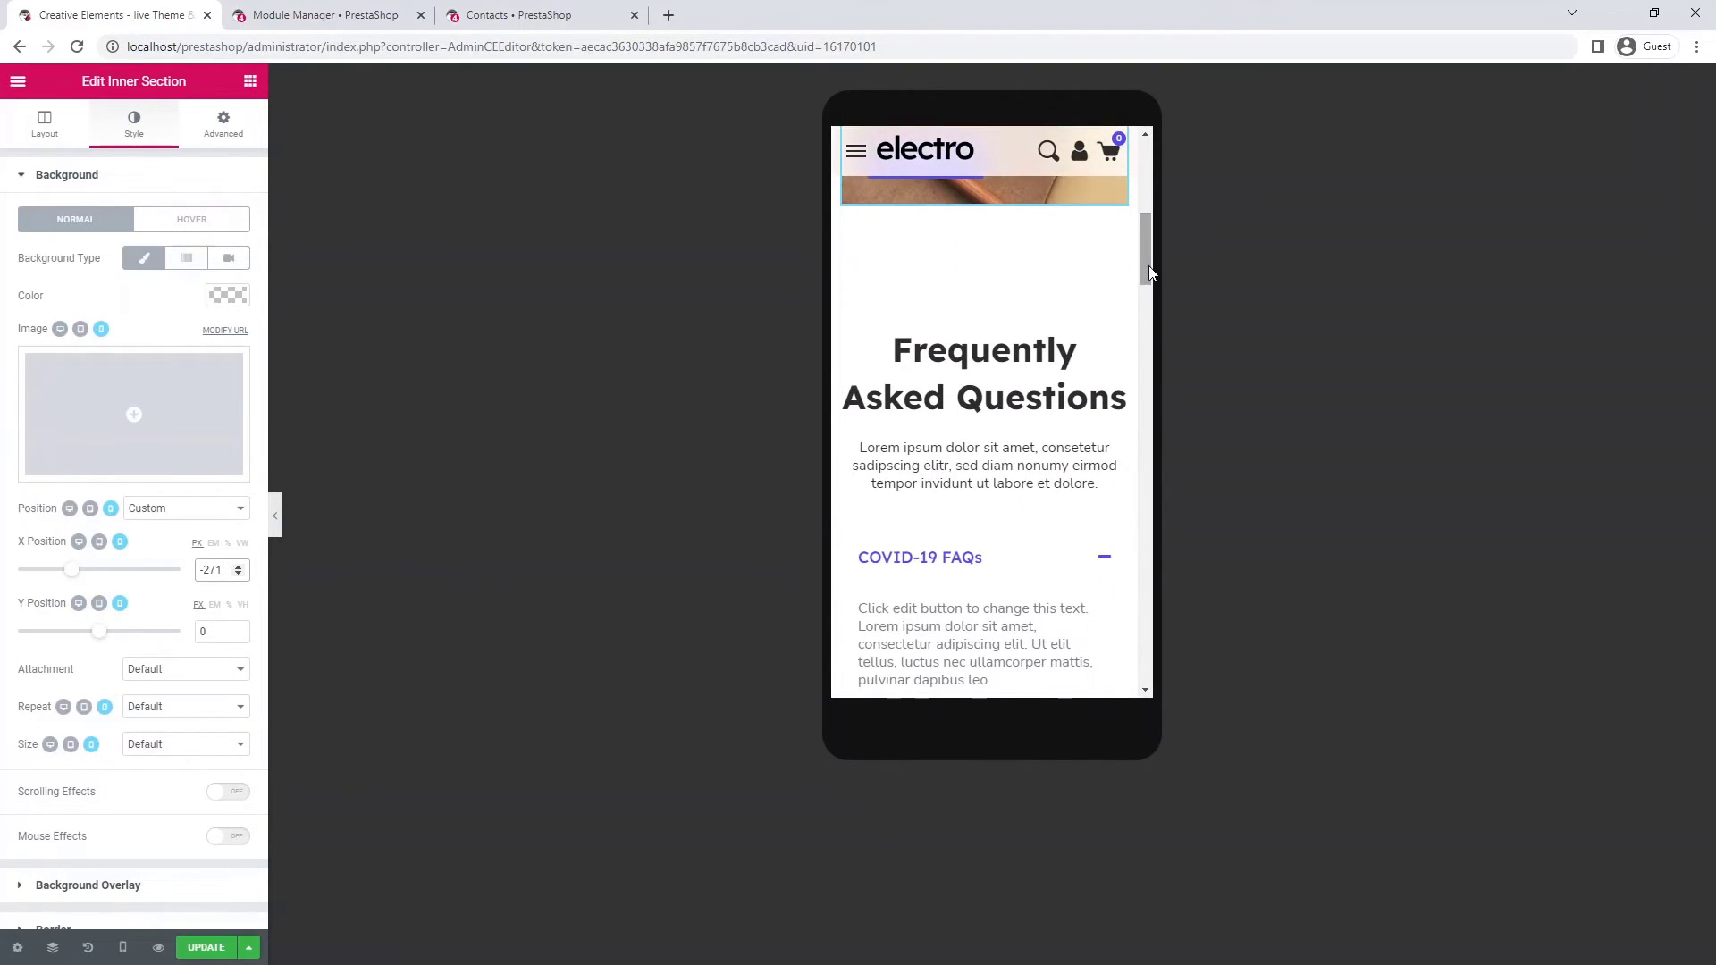
- Set the Frequently Asked Questions heading's typography size to 30
{"action": "left_click", "coordinate": [1042, 384]}
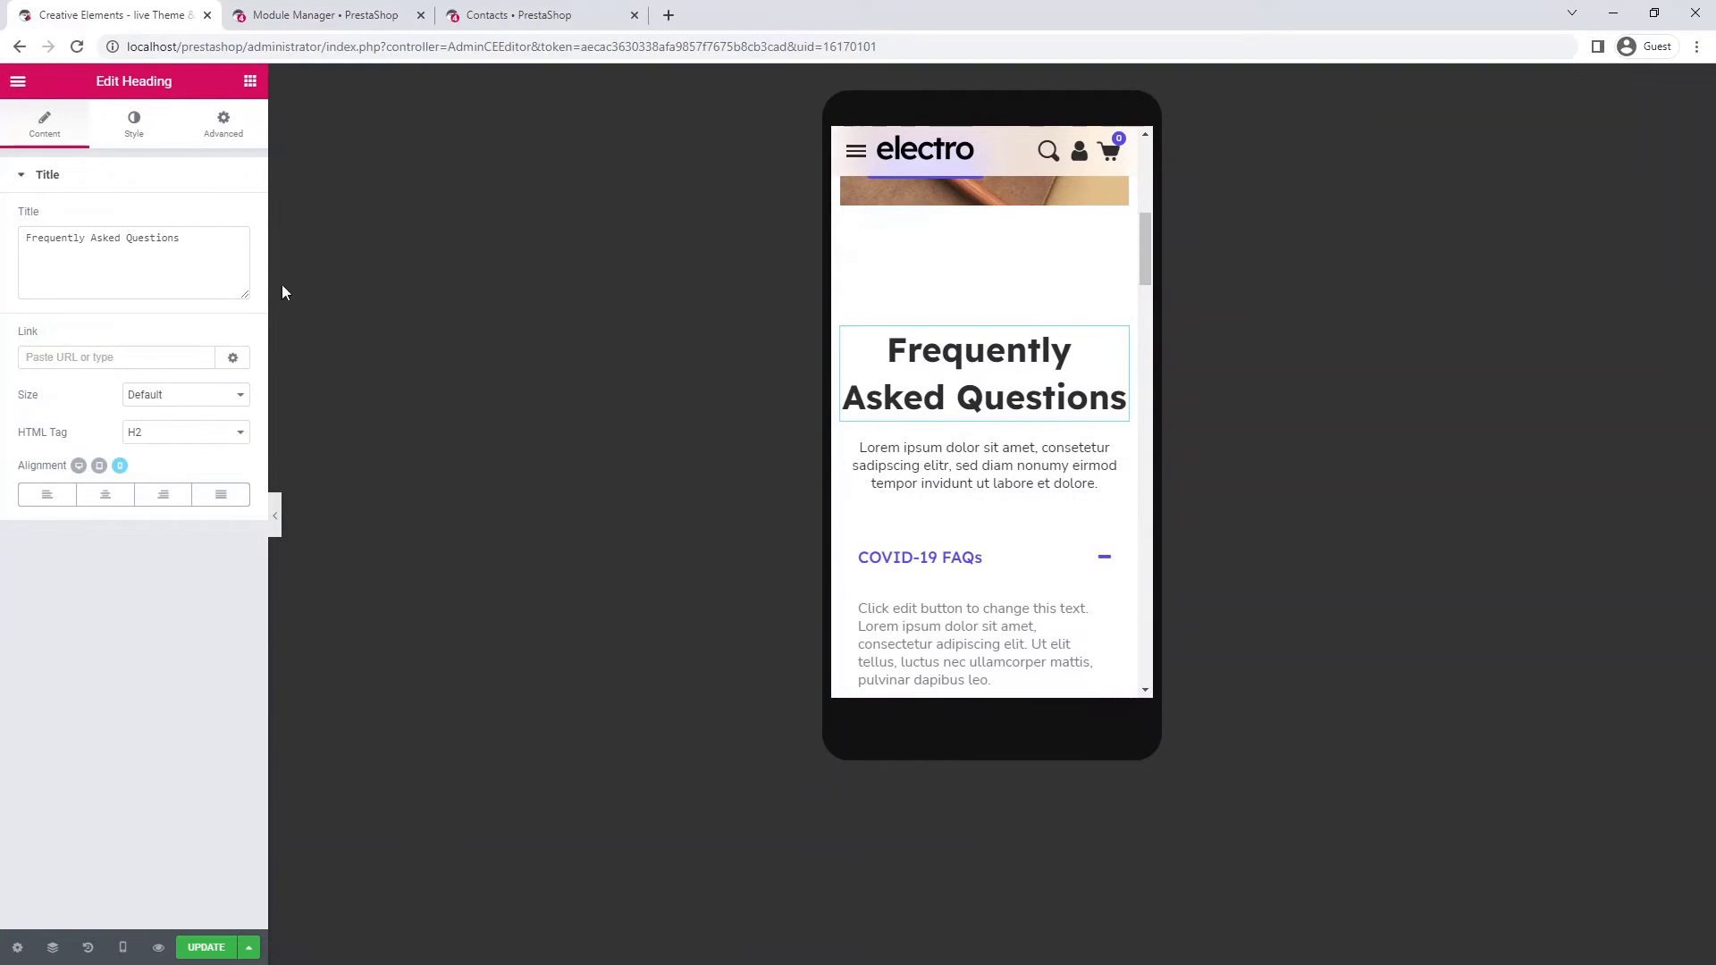
{"action": "left_click", "coordinate": [125, 131]}
{"action": "left_click", "coordinate": [226, 257]}
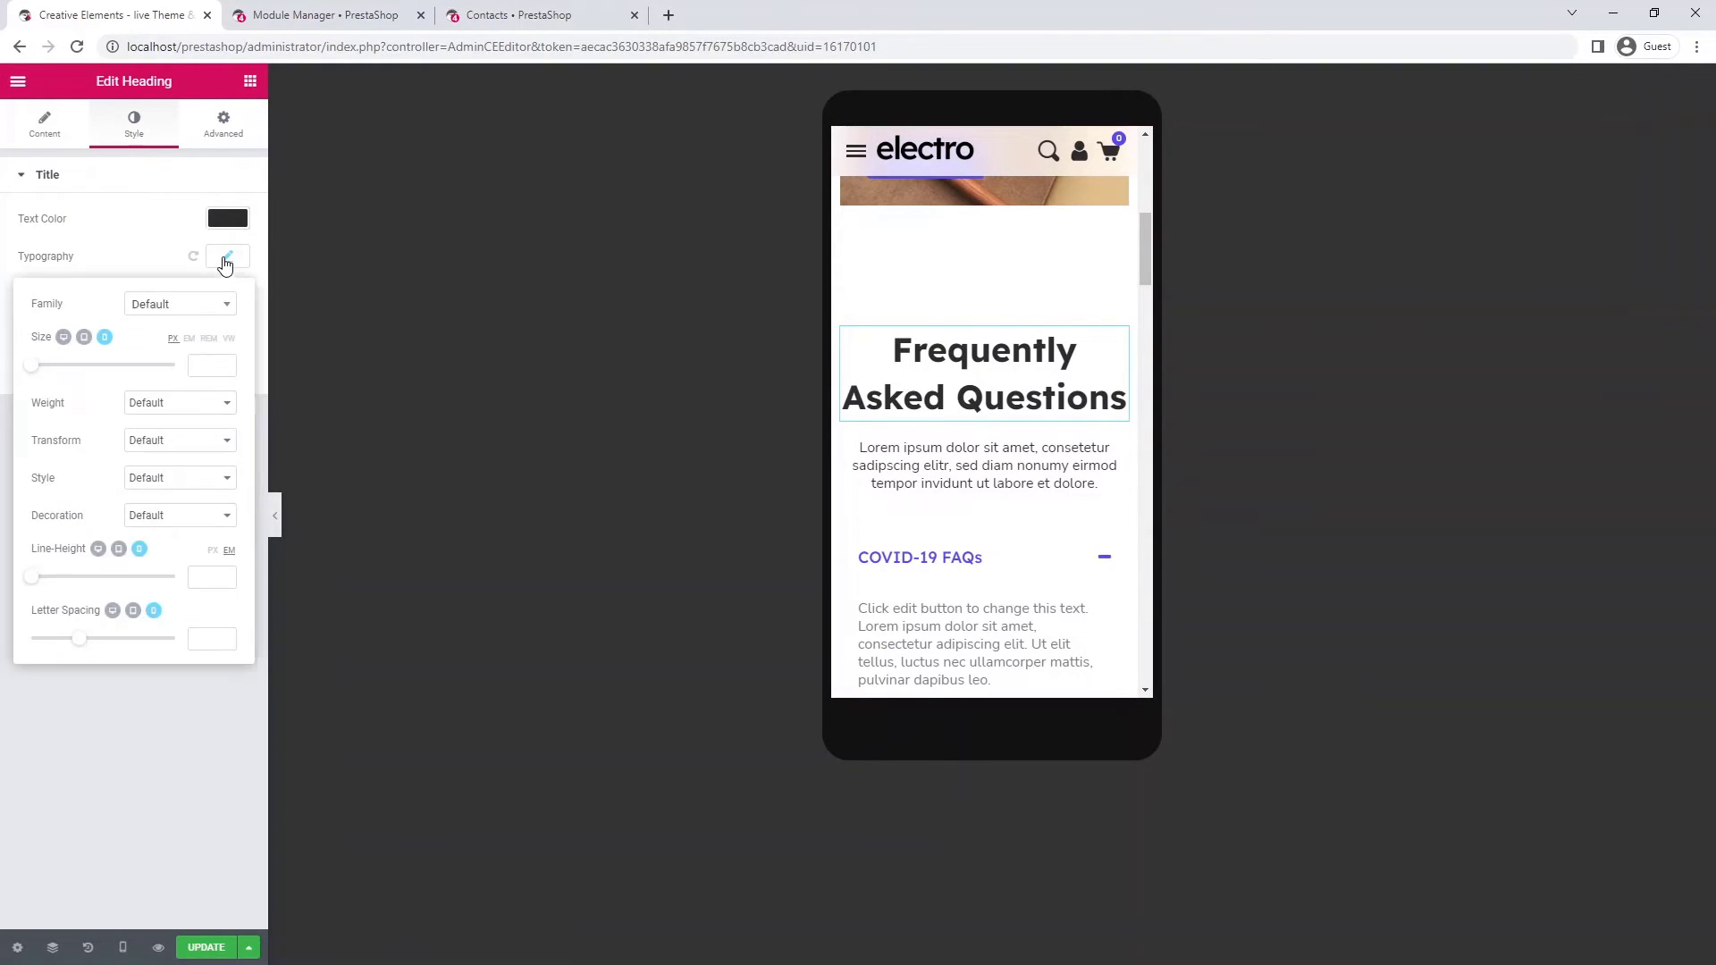
{"action": "left_click", "coordinate": [205, 367]}
{"action": "type", "text": "30"}
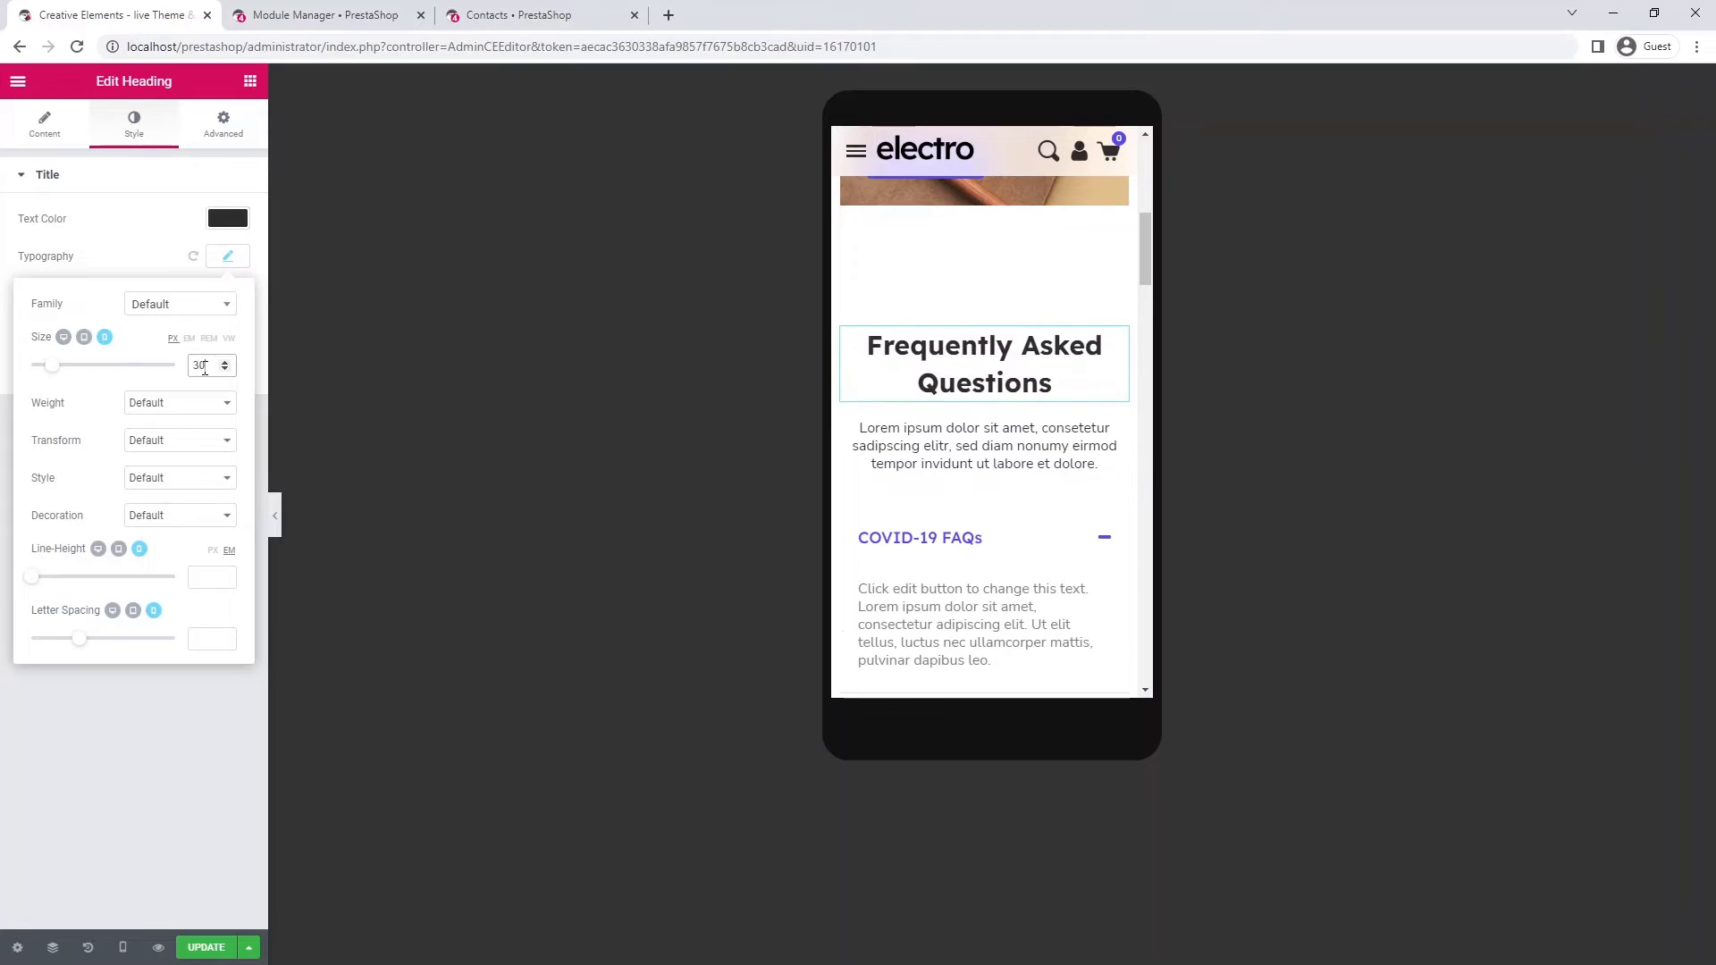
- Copy the FAQ heading and paste its style onto the 'Didn't find what you were looking for?' heading
{"action": "right_click", "coordinate": [982, 370]}
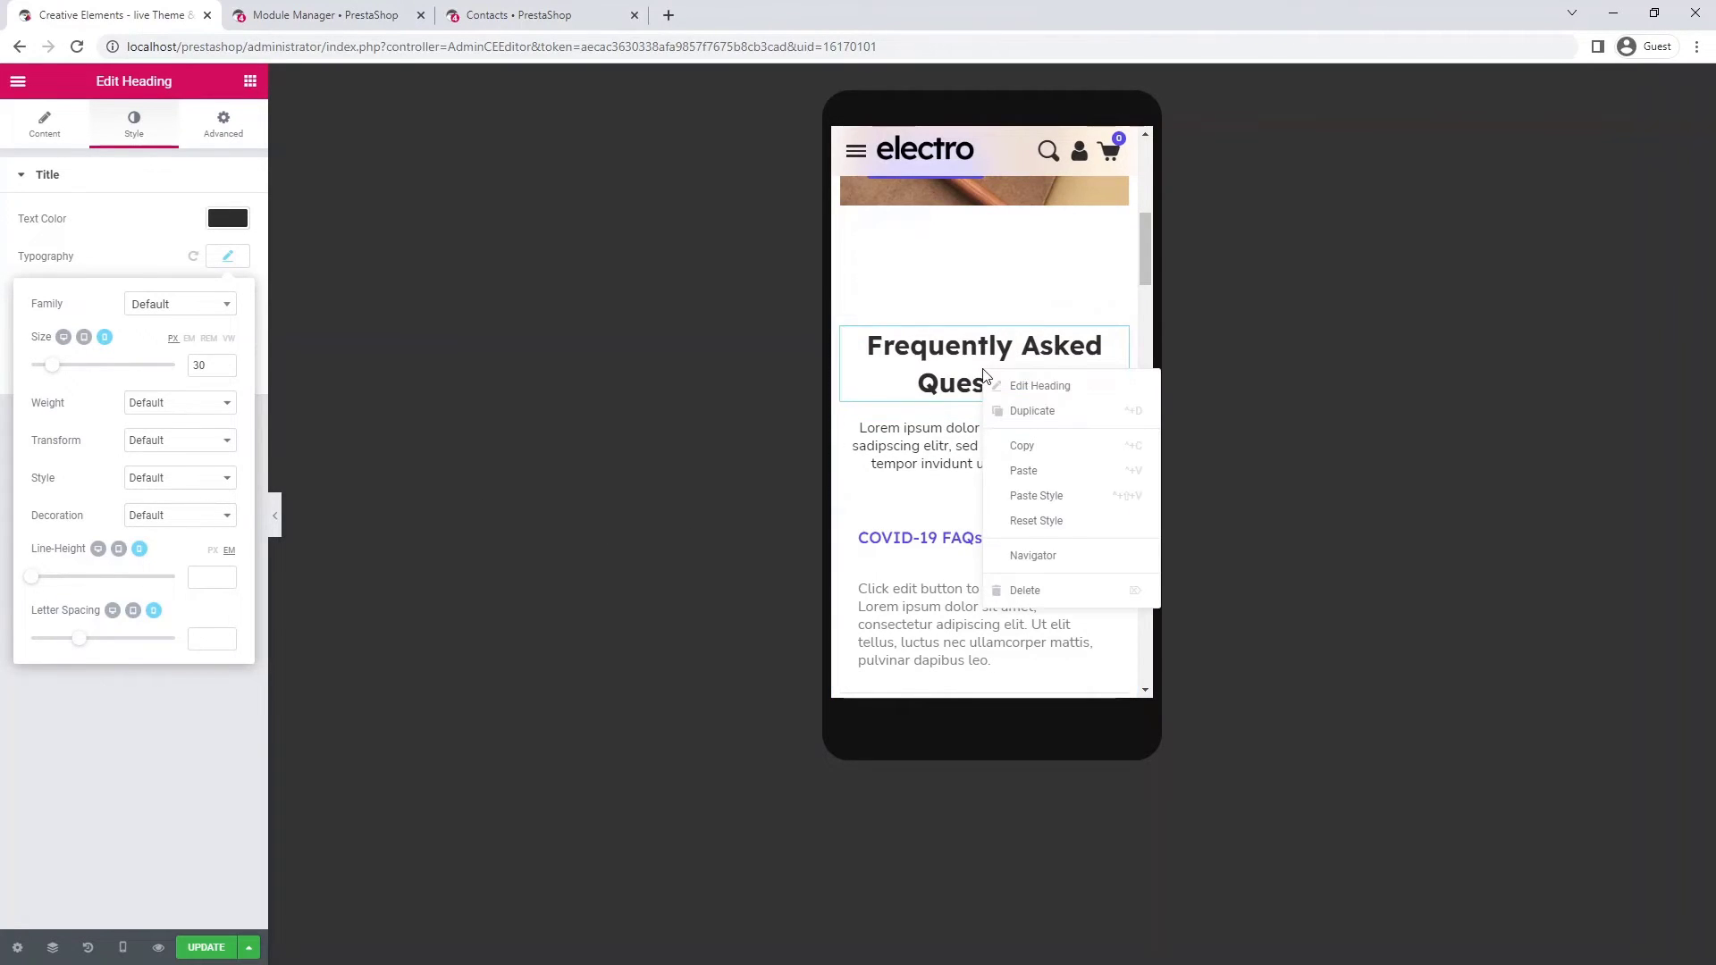
{"action": "left_click", "coordinate": [1036, 454]}
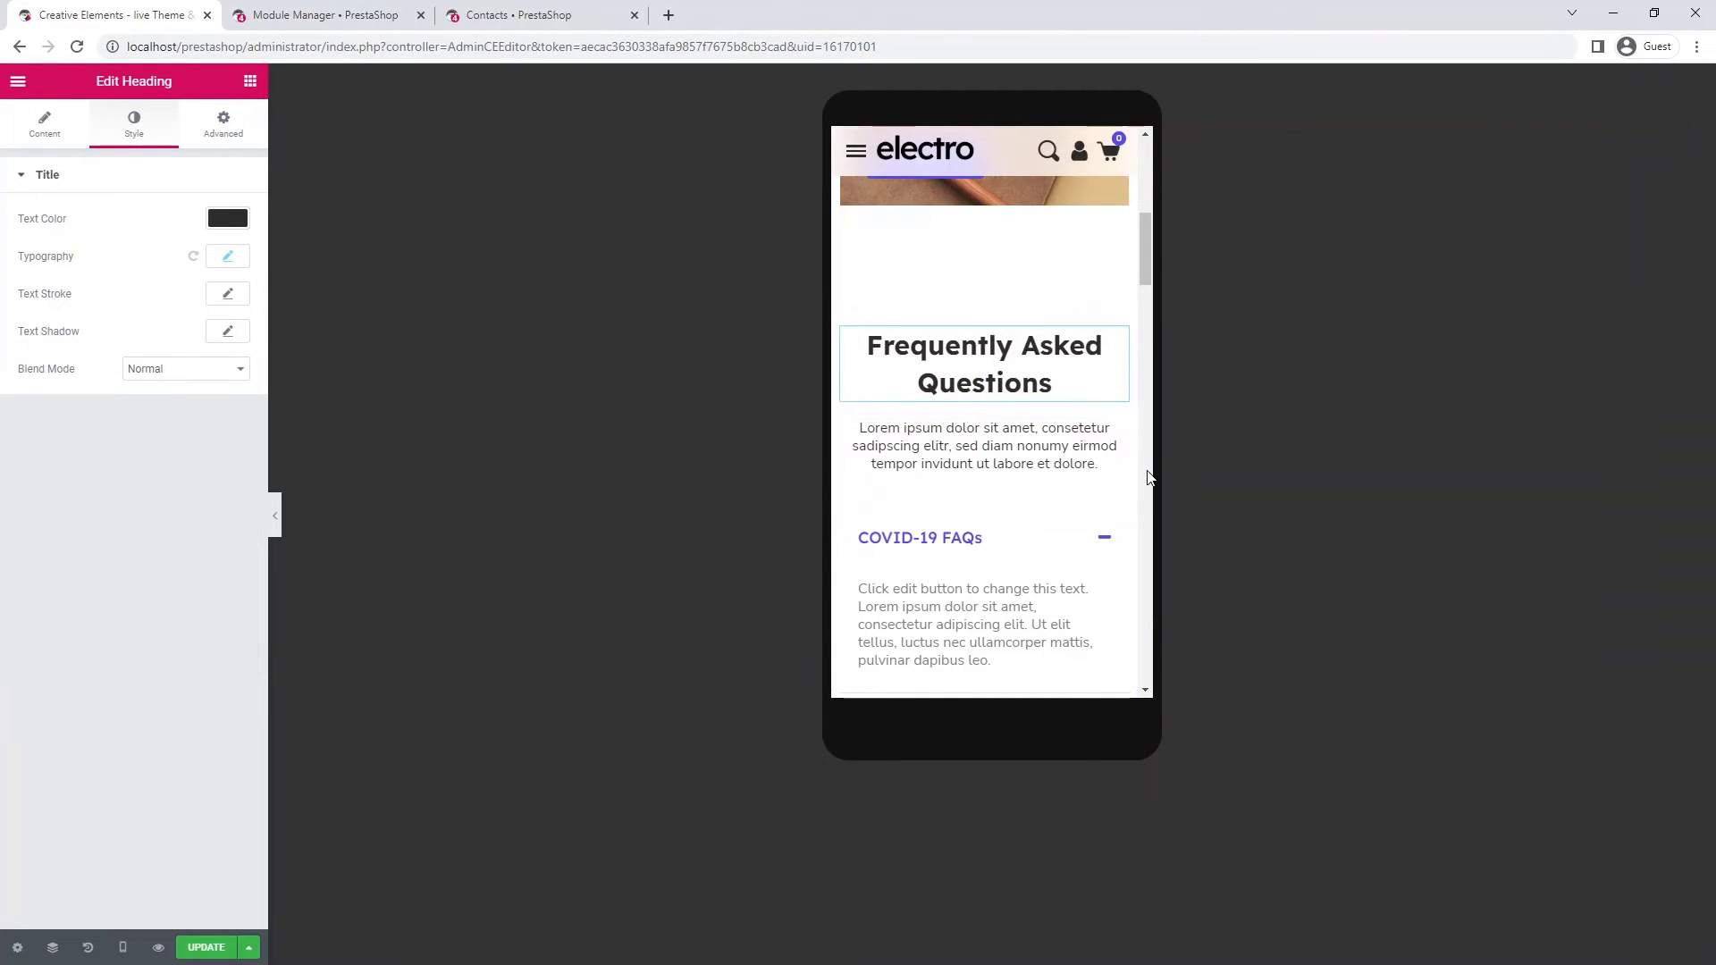
{"action": "scroll", "coordinate": [1149, 477], "scroll_direction": "down", "scroll_amount": 1}
{"action": "scroll", "coordinate": [1149, 478], "scroll_direction": "down", "scroll_amount": 5}
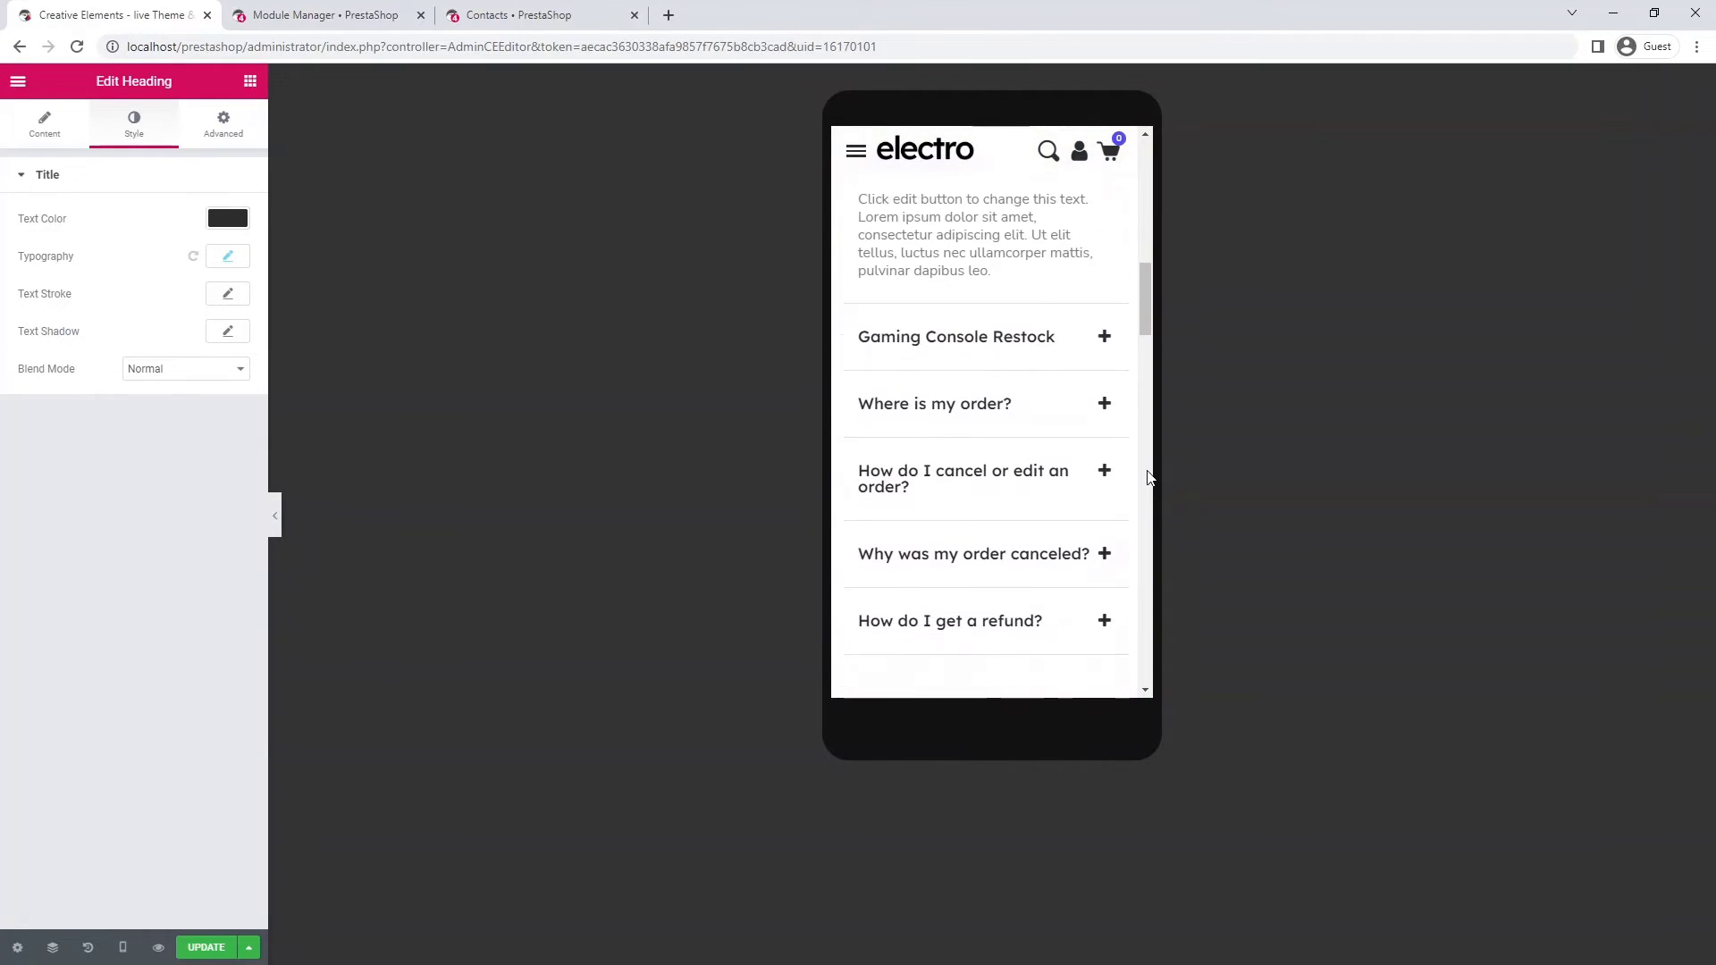
{"action": "scroll", "coordinate": [1149, 479], "scroll_direction": "down", "scroll_amount": 4}
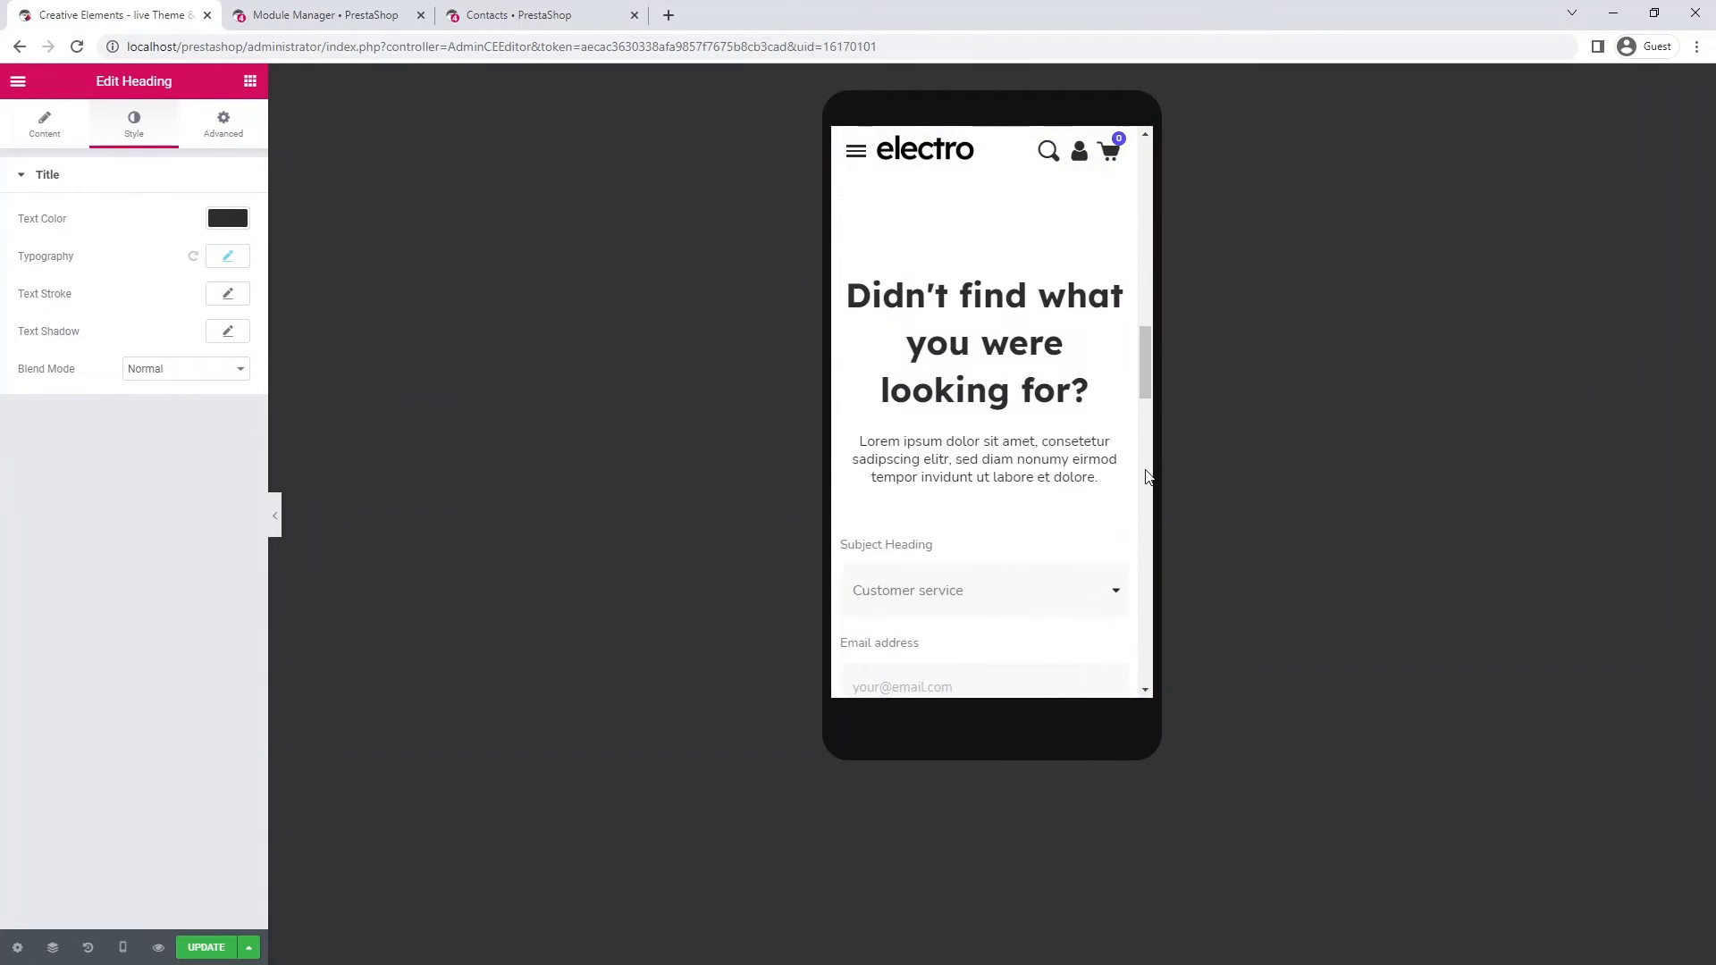
{"action": "right_click", "coordinate": [980, 368]}
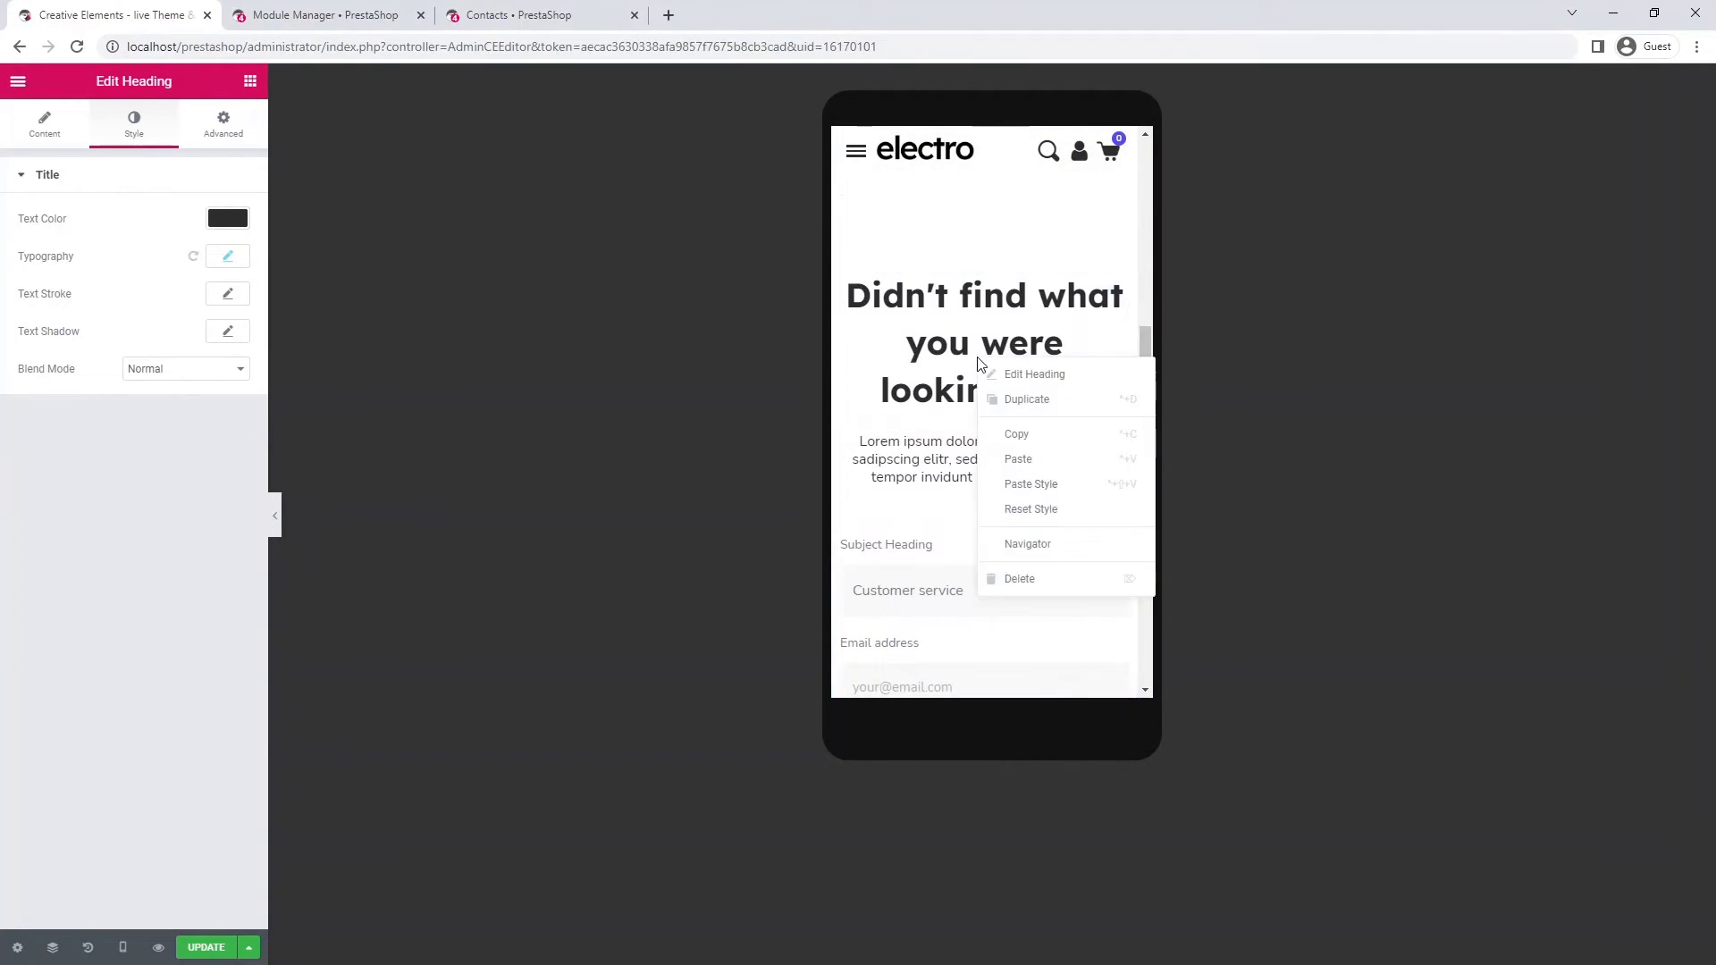
{"action": "left_click", "coordinate": [1042, 485]}
{"action": "scroll", "coordinate": [1147, 492], "scroll_direction": "down", "scroll_amount": 2}
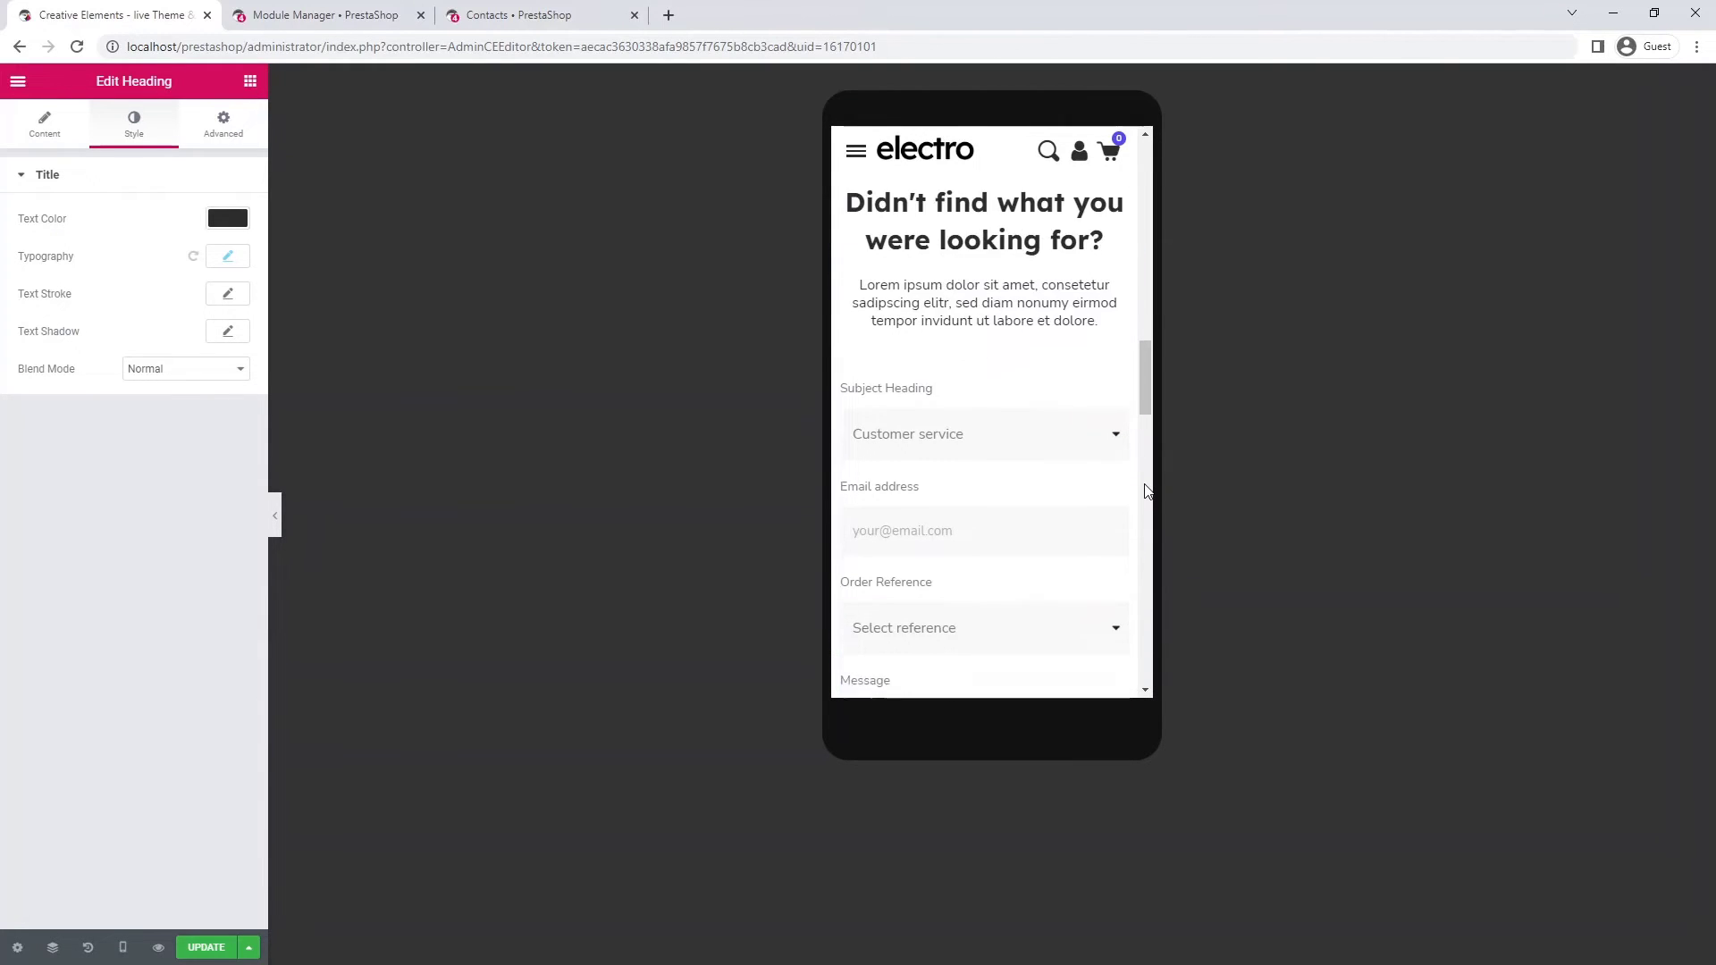
{"action": "scroll", "coordinate": [1148, 492], "scroll_direction": "down", "scroll_amount": 3}
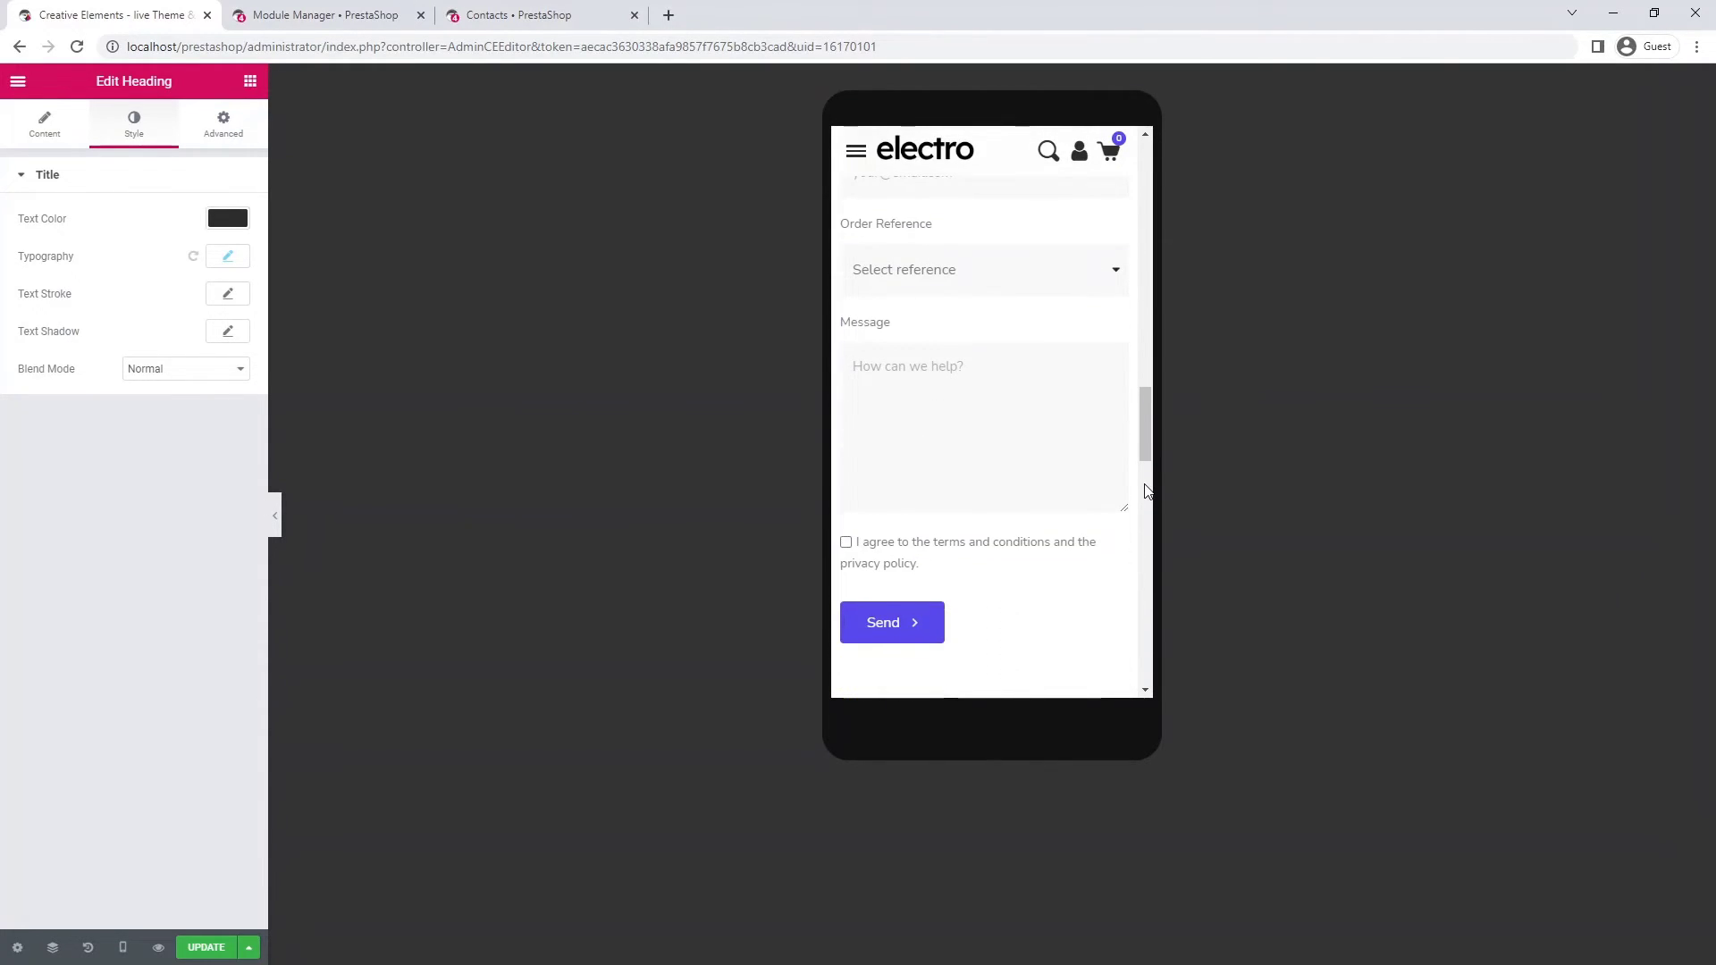
- Set the Contact Form widget's Send button alignment to Center
{"action": "left_click", "coordinate": [1050, 485]}
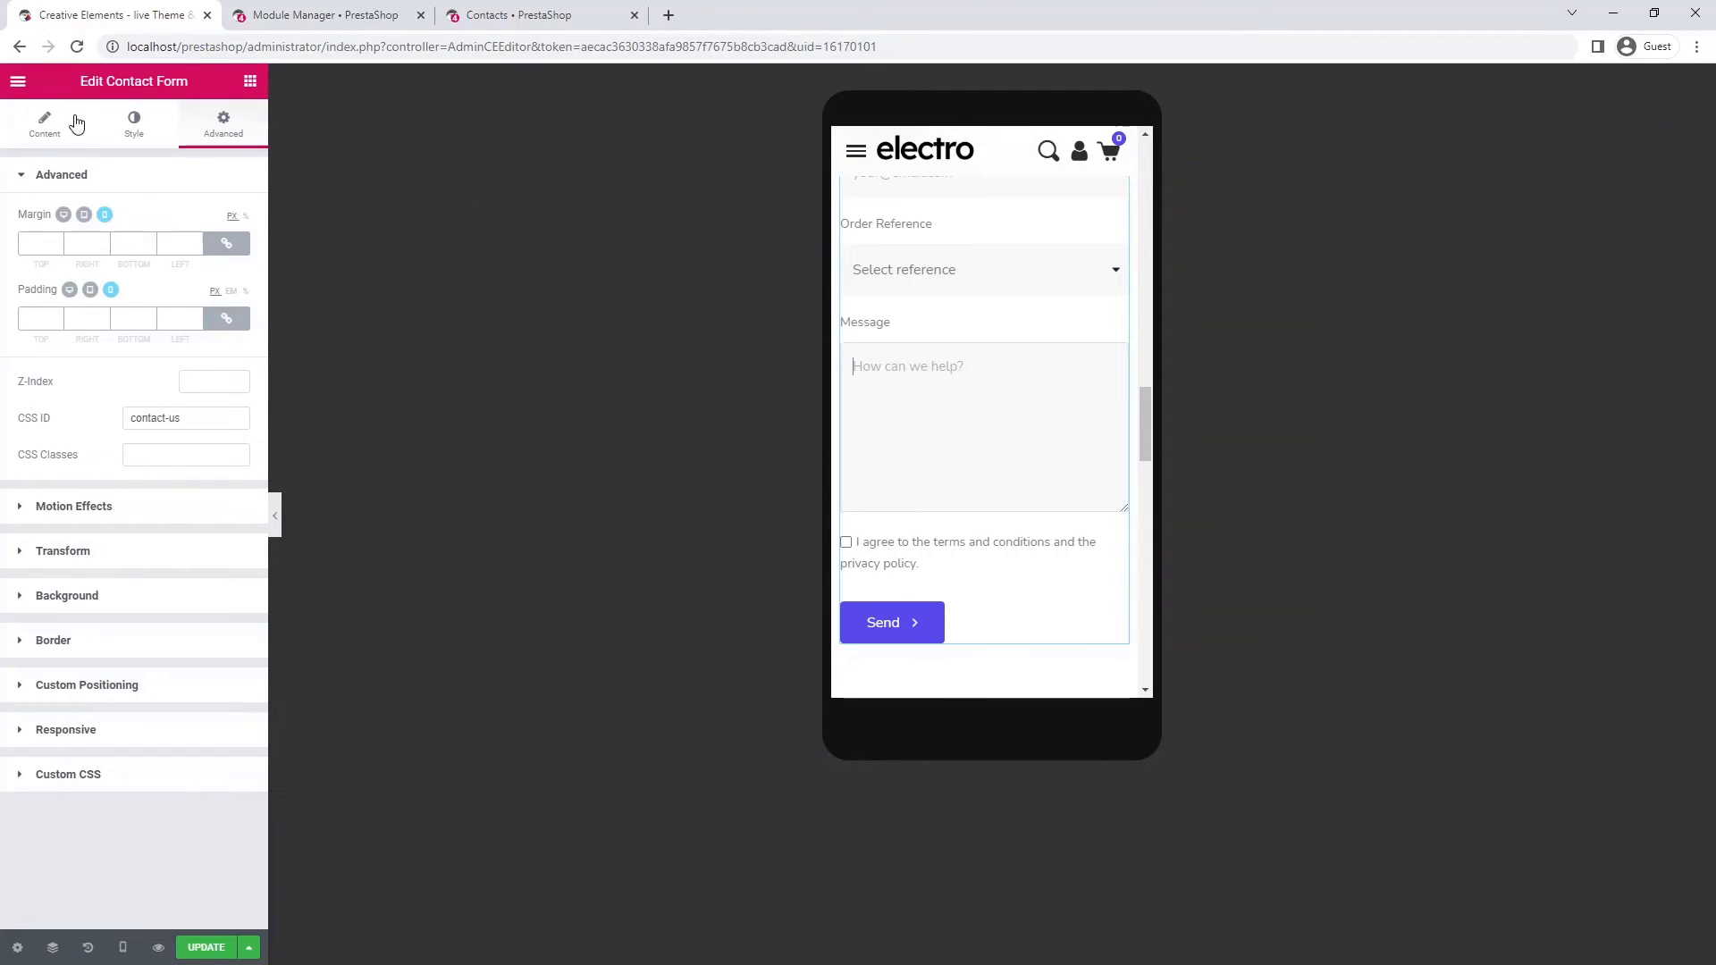
{"action": "left_click", "coordinate": [49, 125]}
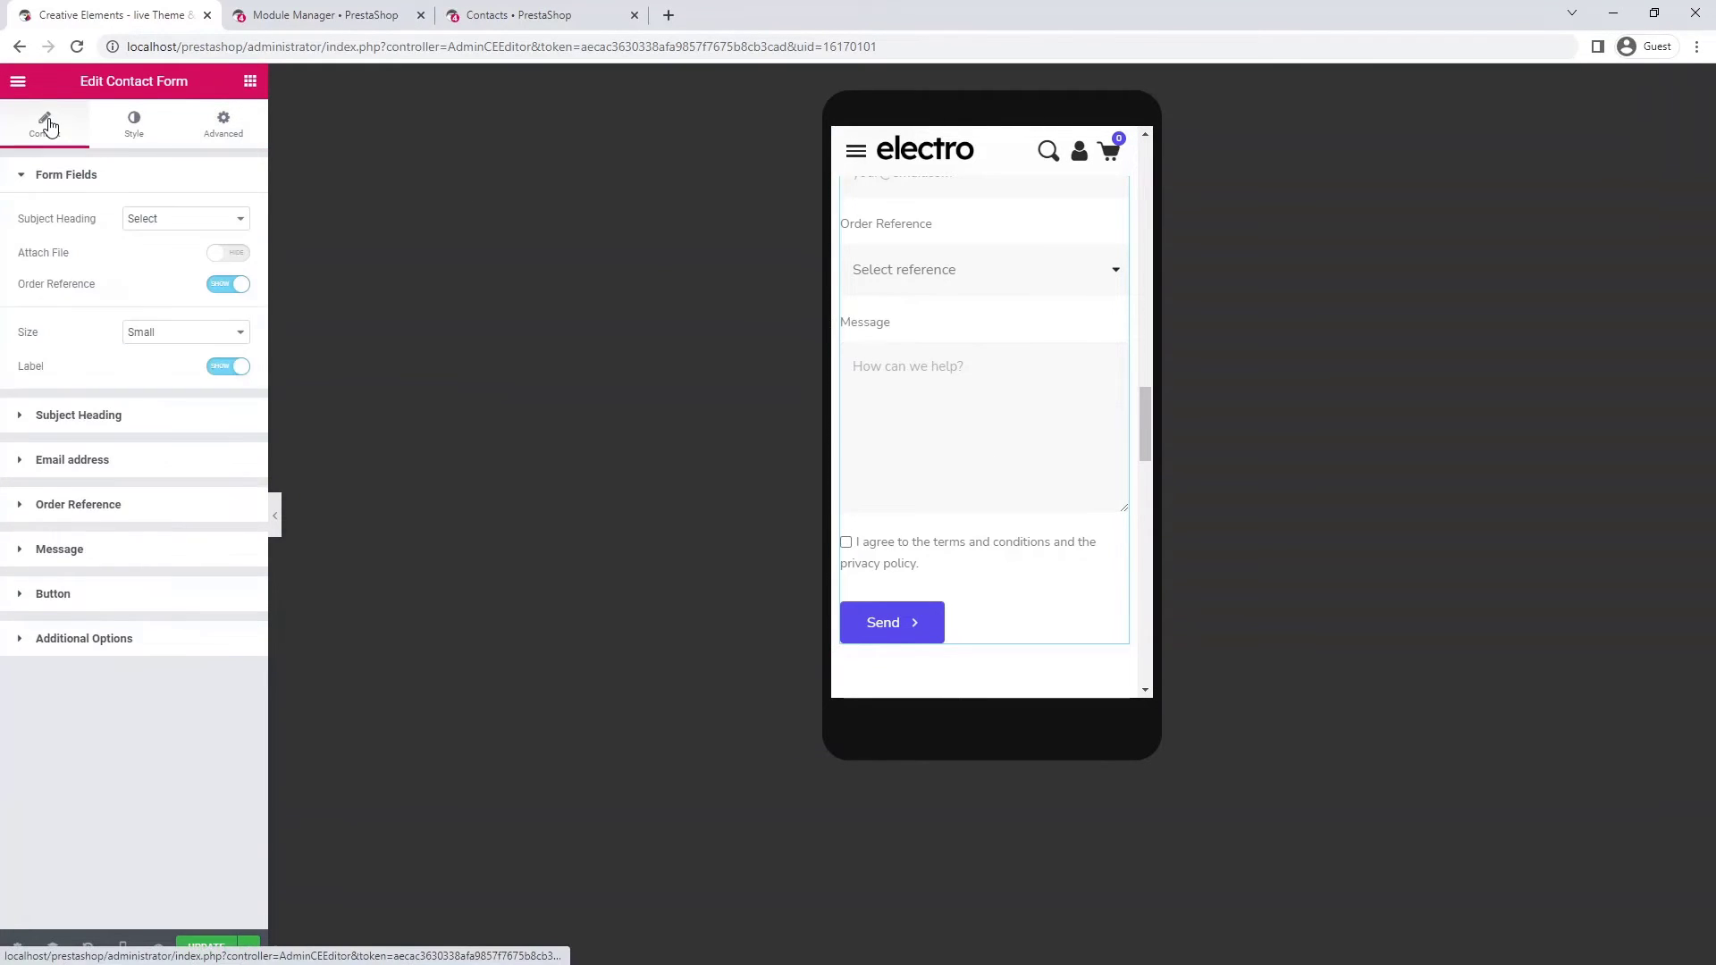
{"action": "left_click", "coordinate": [9, 600]}
{"action": "left_click", "coordinate": [107, 585]}
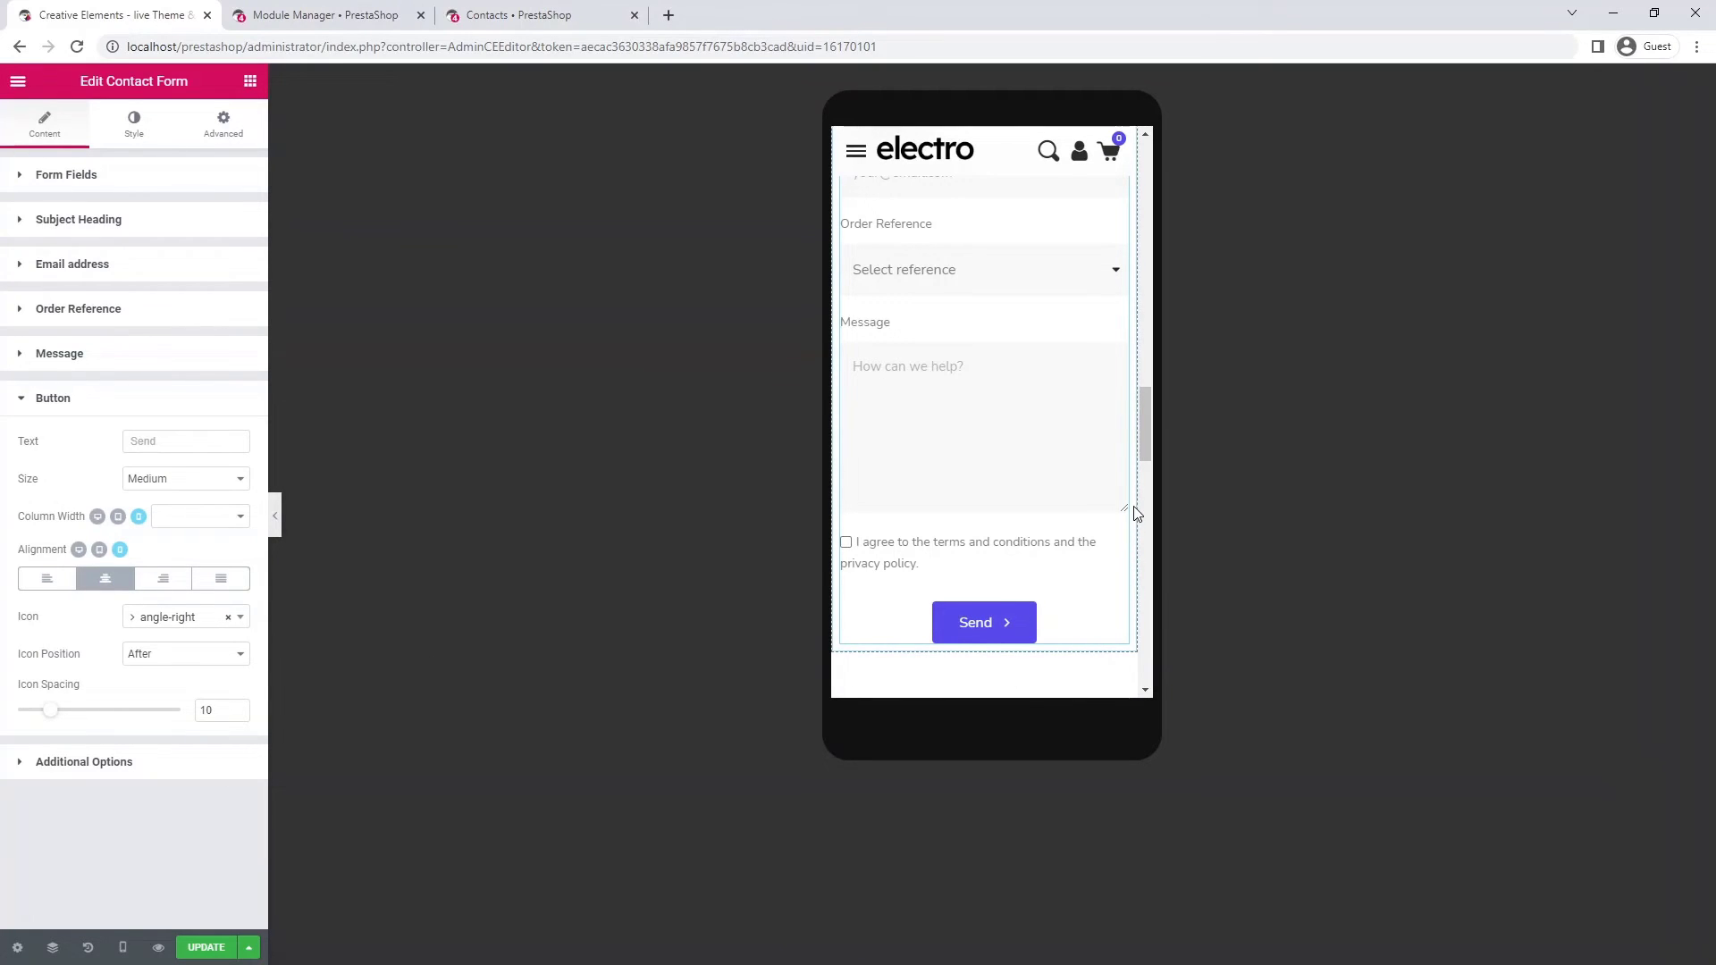
{"action": "scroll", "coordinate": [1136, 502], "scroll_direction": "down", "scroll_amount": 3}
{"action": "scroll", "coordinate": [1139, 508], "scroll_direction": "down", "scroll_amount": 4}
{"action": "scroll", "coordinate": [1138, 508], "scroll_direction": "down", "scroll_amount": 3}
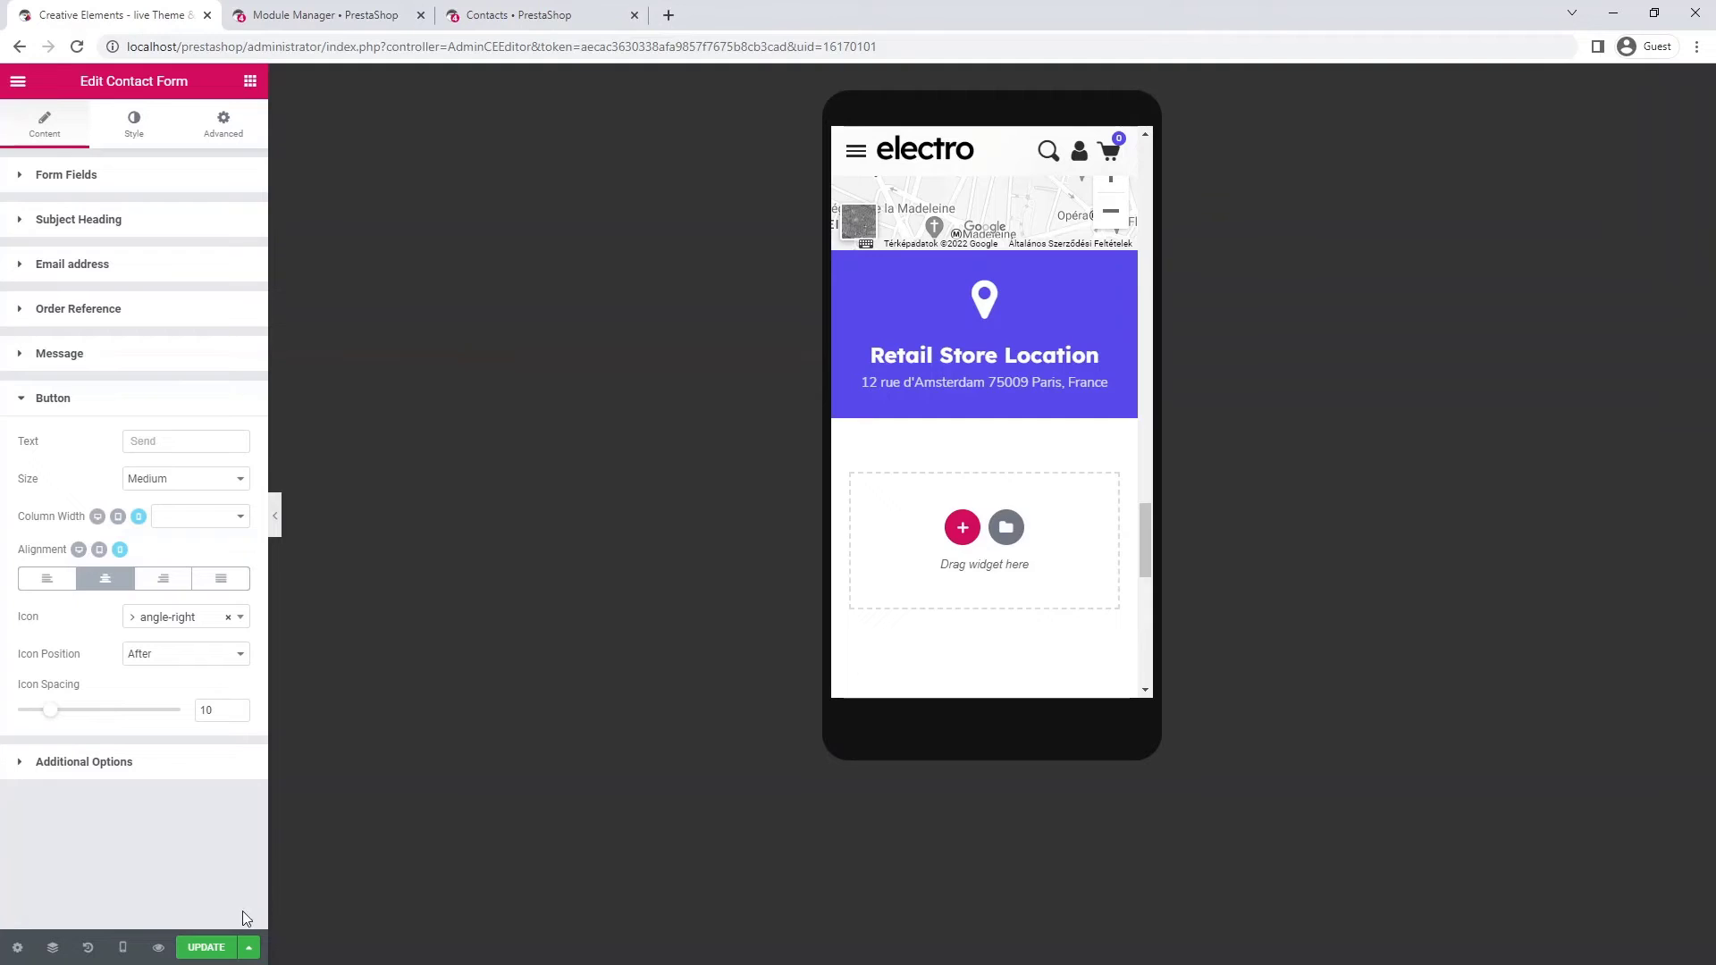
- Save the page with UPDATE and open its live preview
{"action": "left_click", "coordinate": [206, 949]}
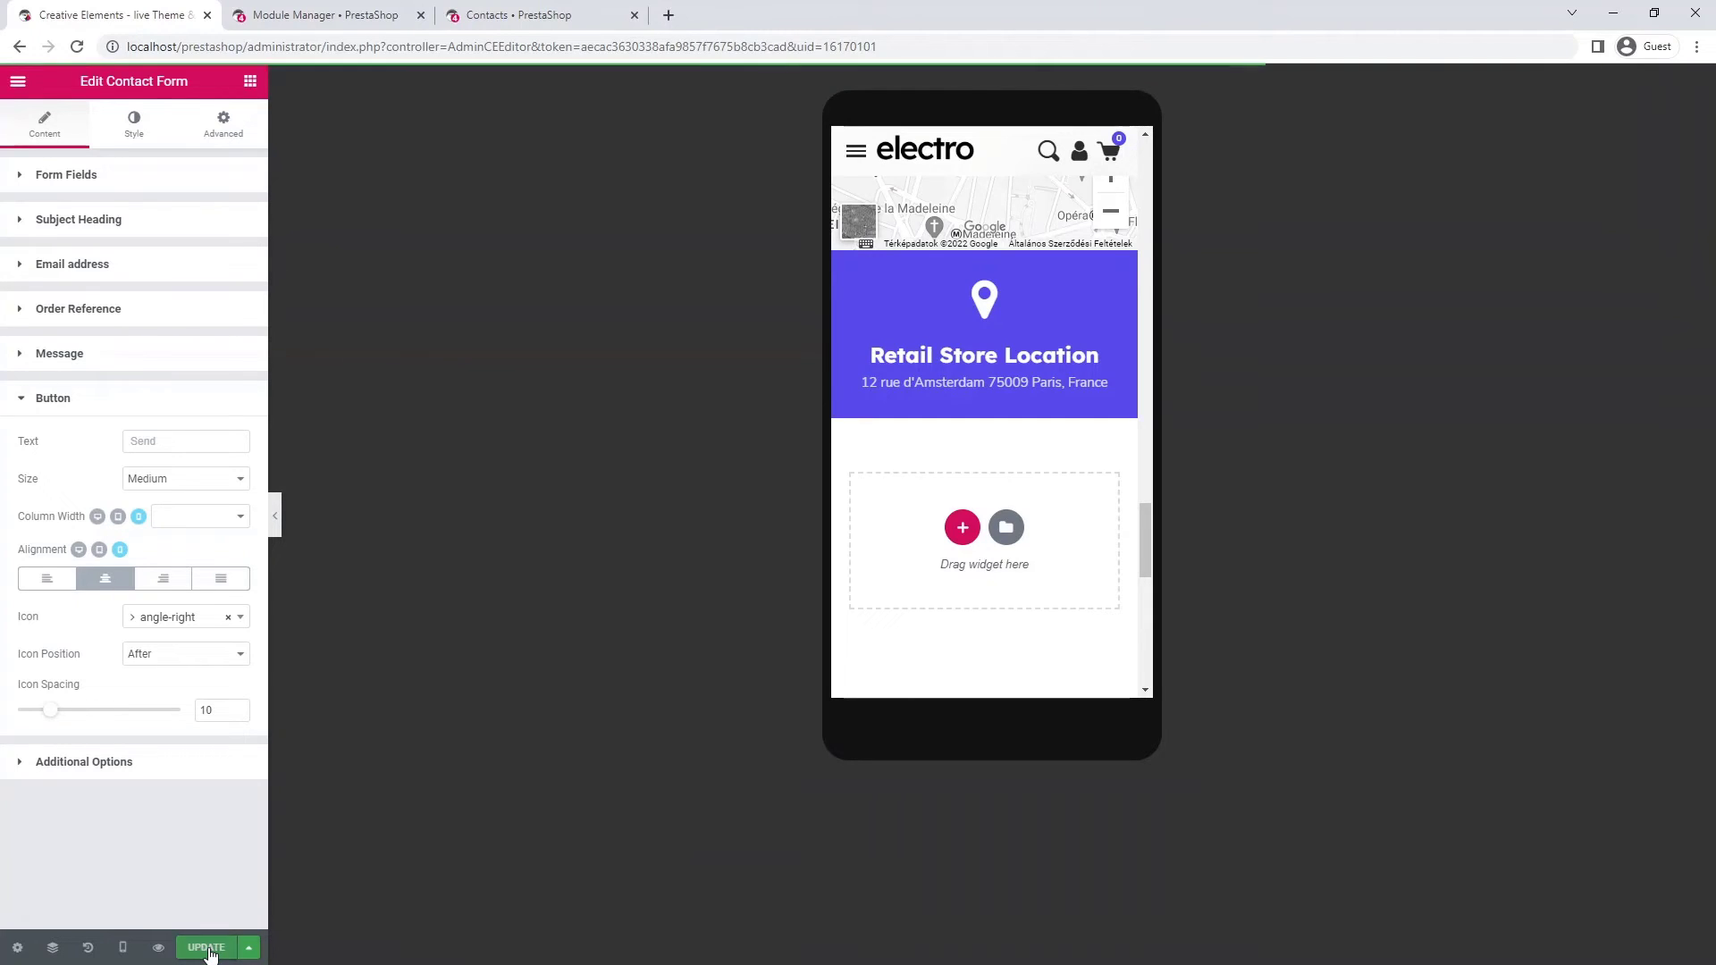
{"action": "left_click", "coordinate": [157, 949]}
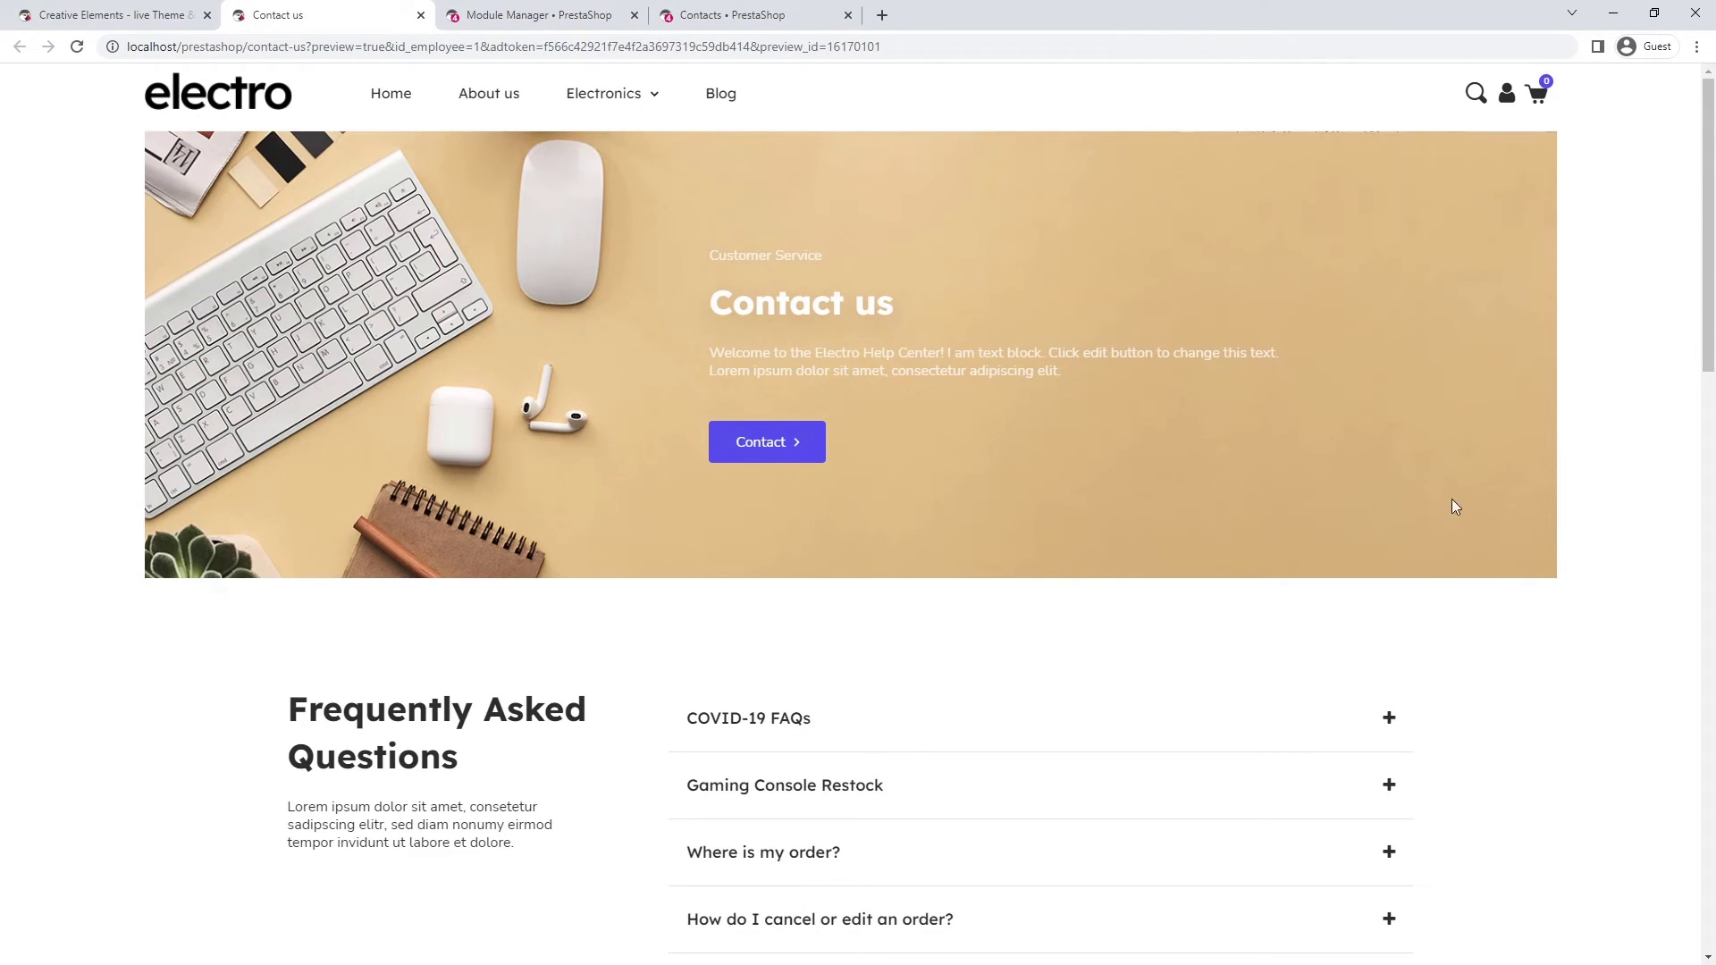
{"action": "scroll", "coordinate": [1615, 511], "scroll_direction": "down", "scroll_amount": 6}
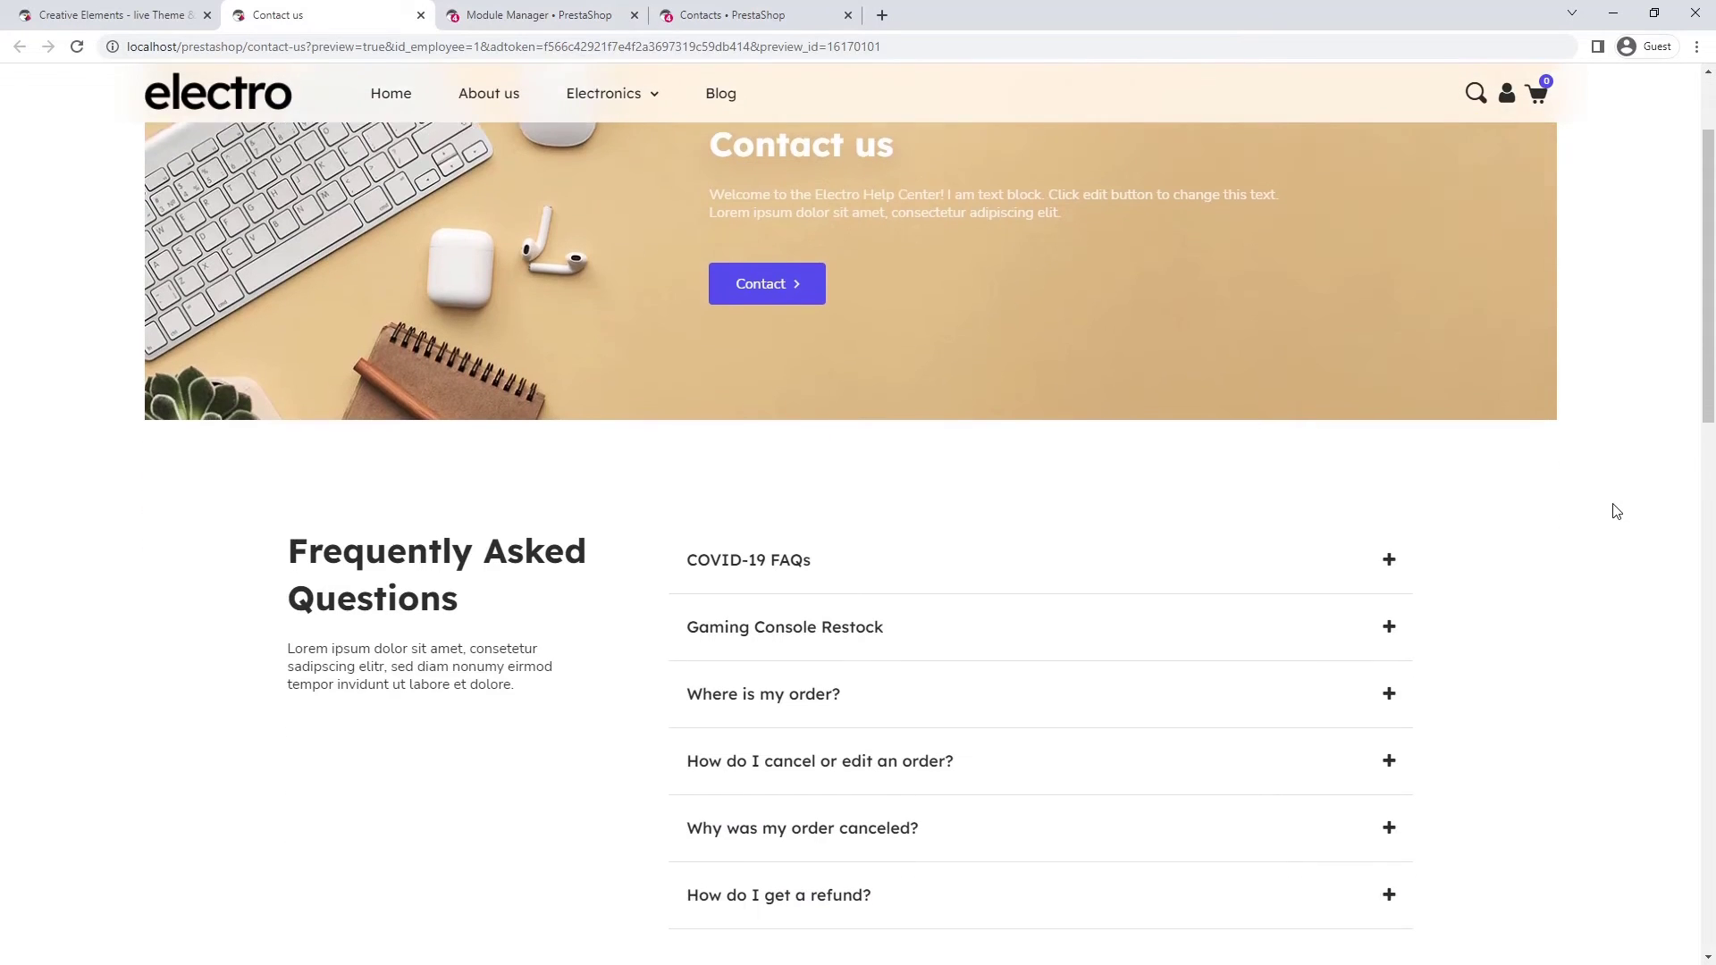
{"action": "scroll", "coordinate": [1616, 511], "scroll_direction": "down", "scroll_amount": 4}
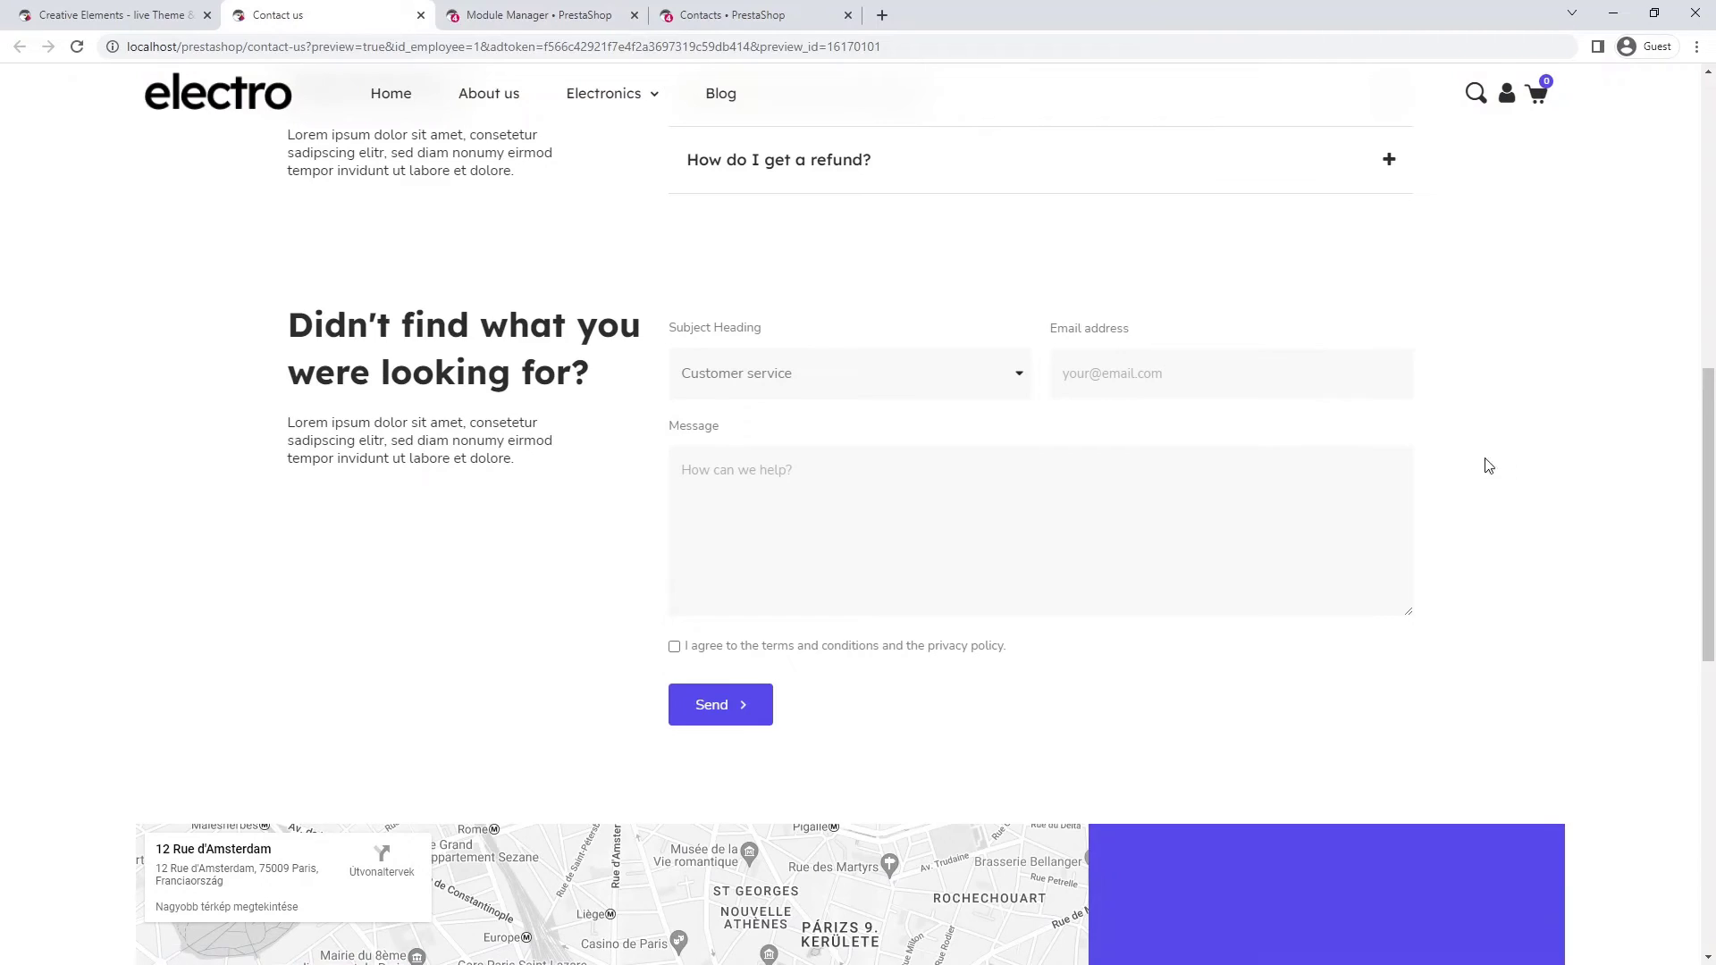
- Send a test message with subject Return, an email and message, accepting terms, then return to back office
{"action": "left_click", "coordinate": [900, 372]}
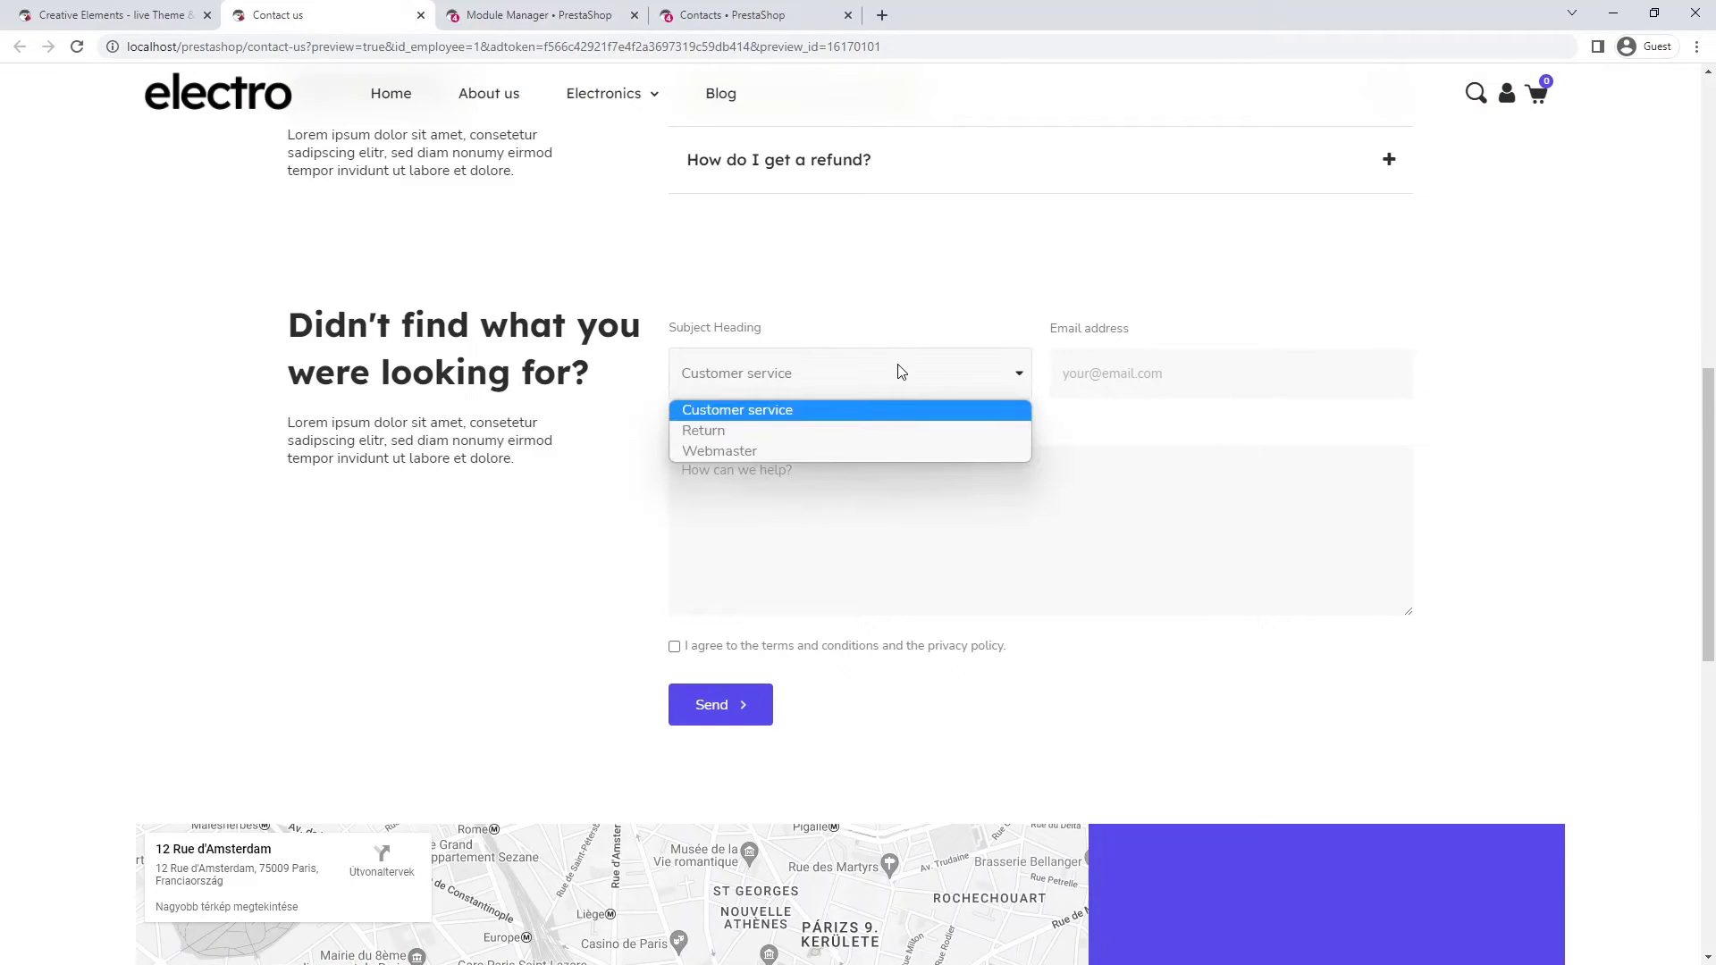
{"action": "left_click", "coordinate": [904, 431]}
{"action": "left_click", "coordinate": [1163, 384]}
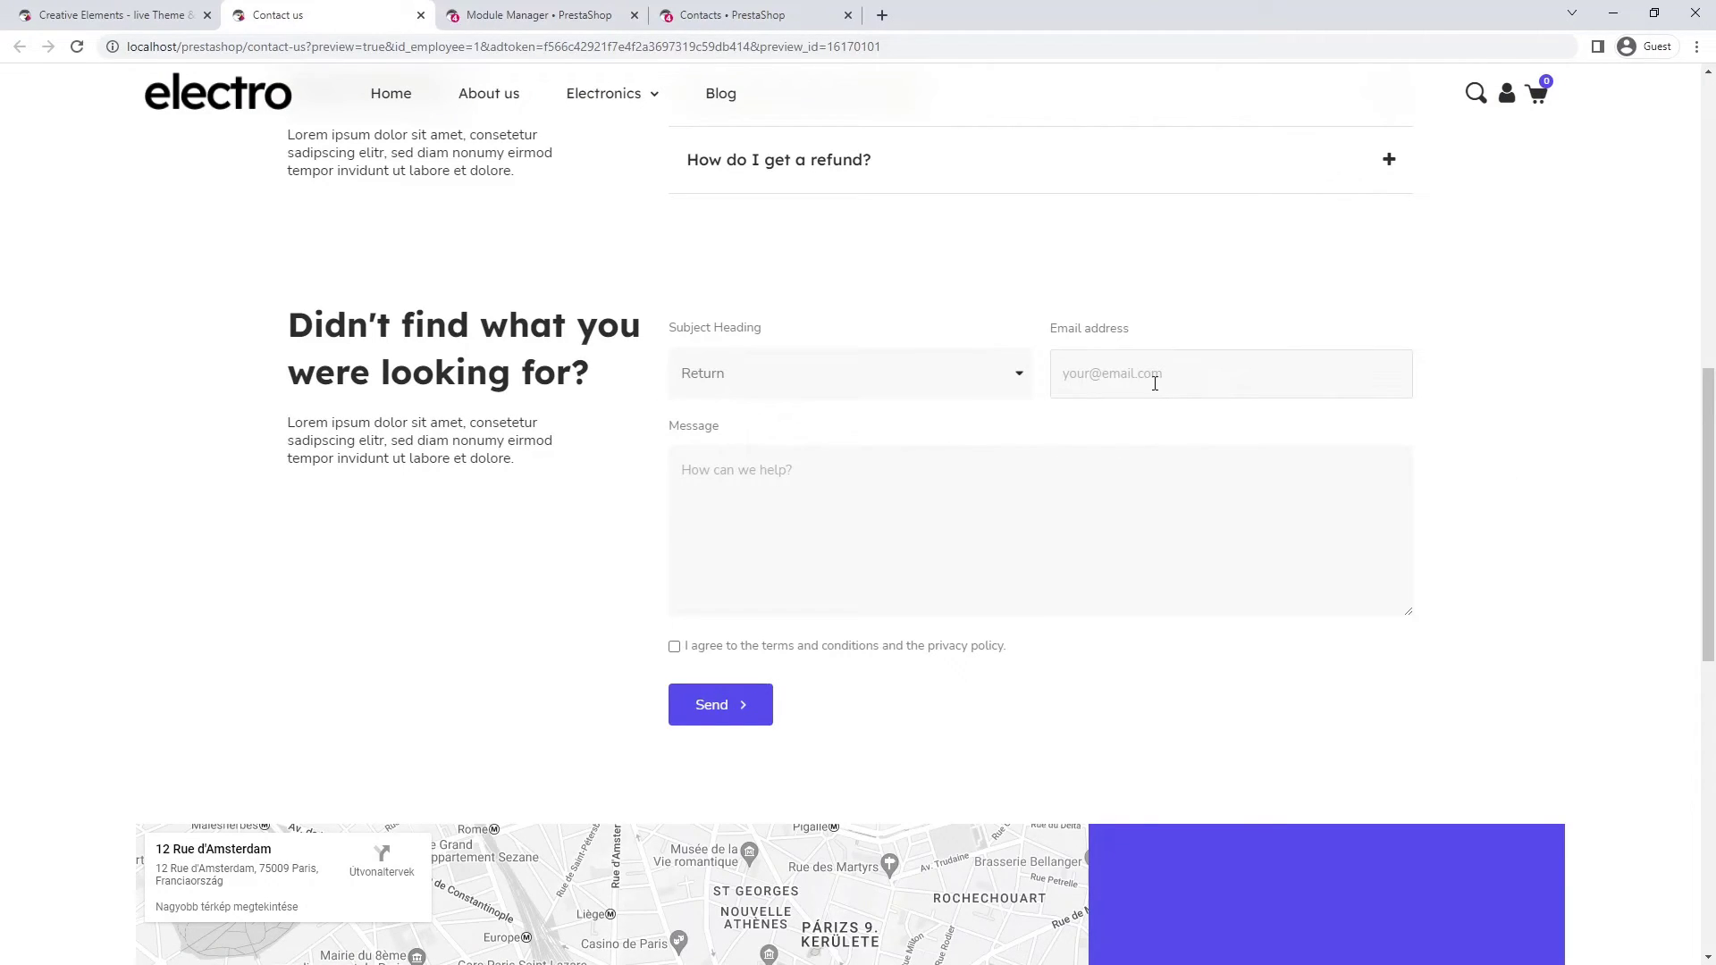
{"action": "left_click", "coordinate": [995, 468]}
{"action": "type", "text": "test message"}
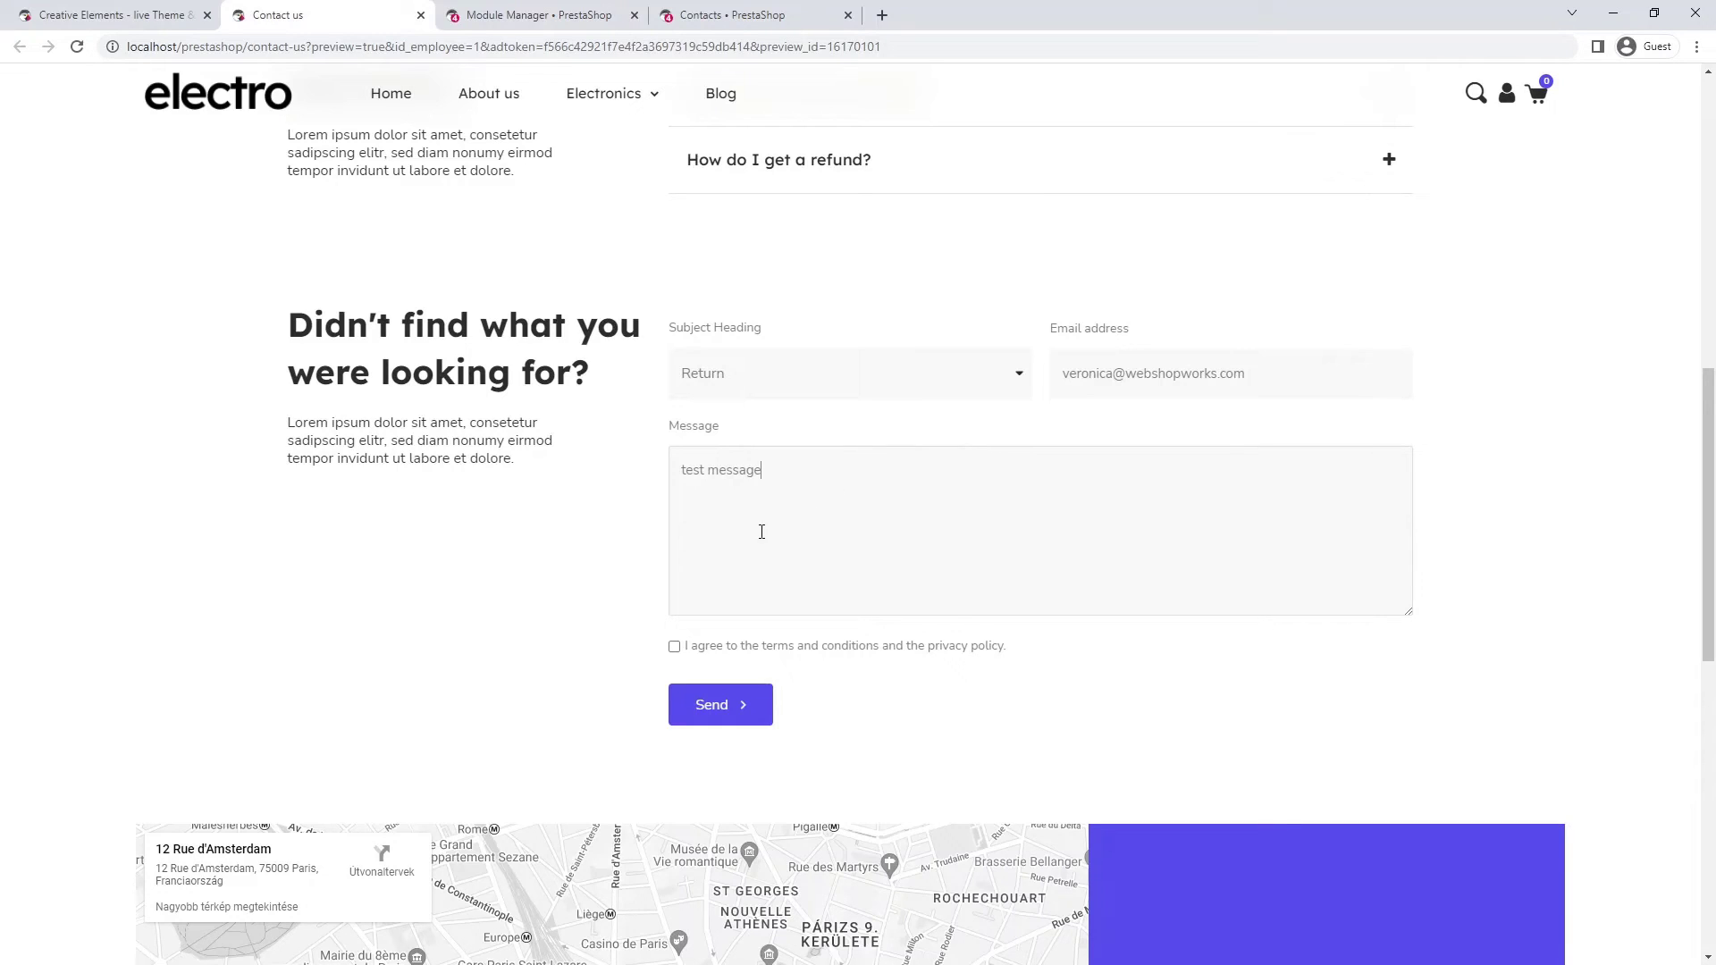
{"action": "left_click", "coordinate": [675, 647]}
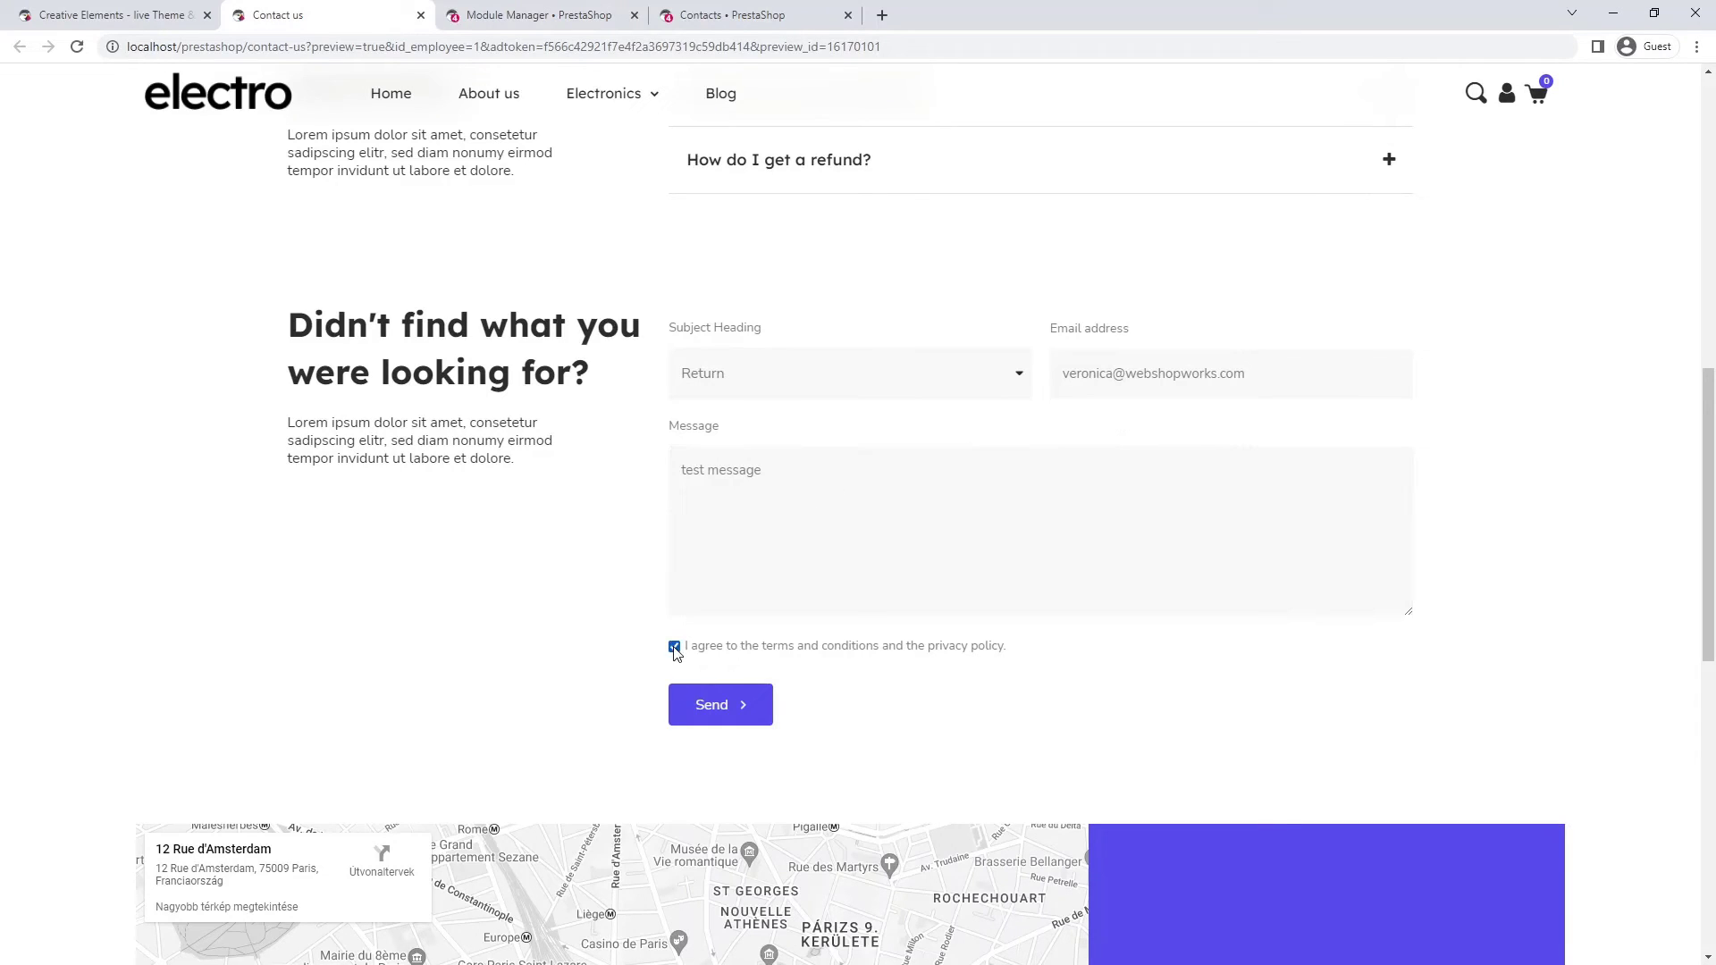
{"action": "left_click", "coordinate": [711, 710]}
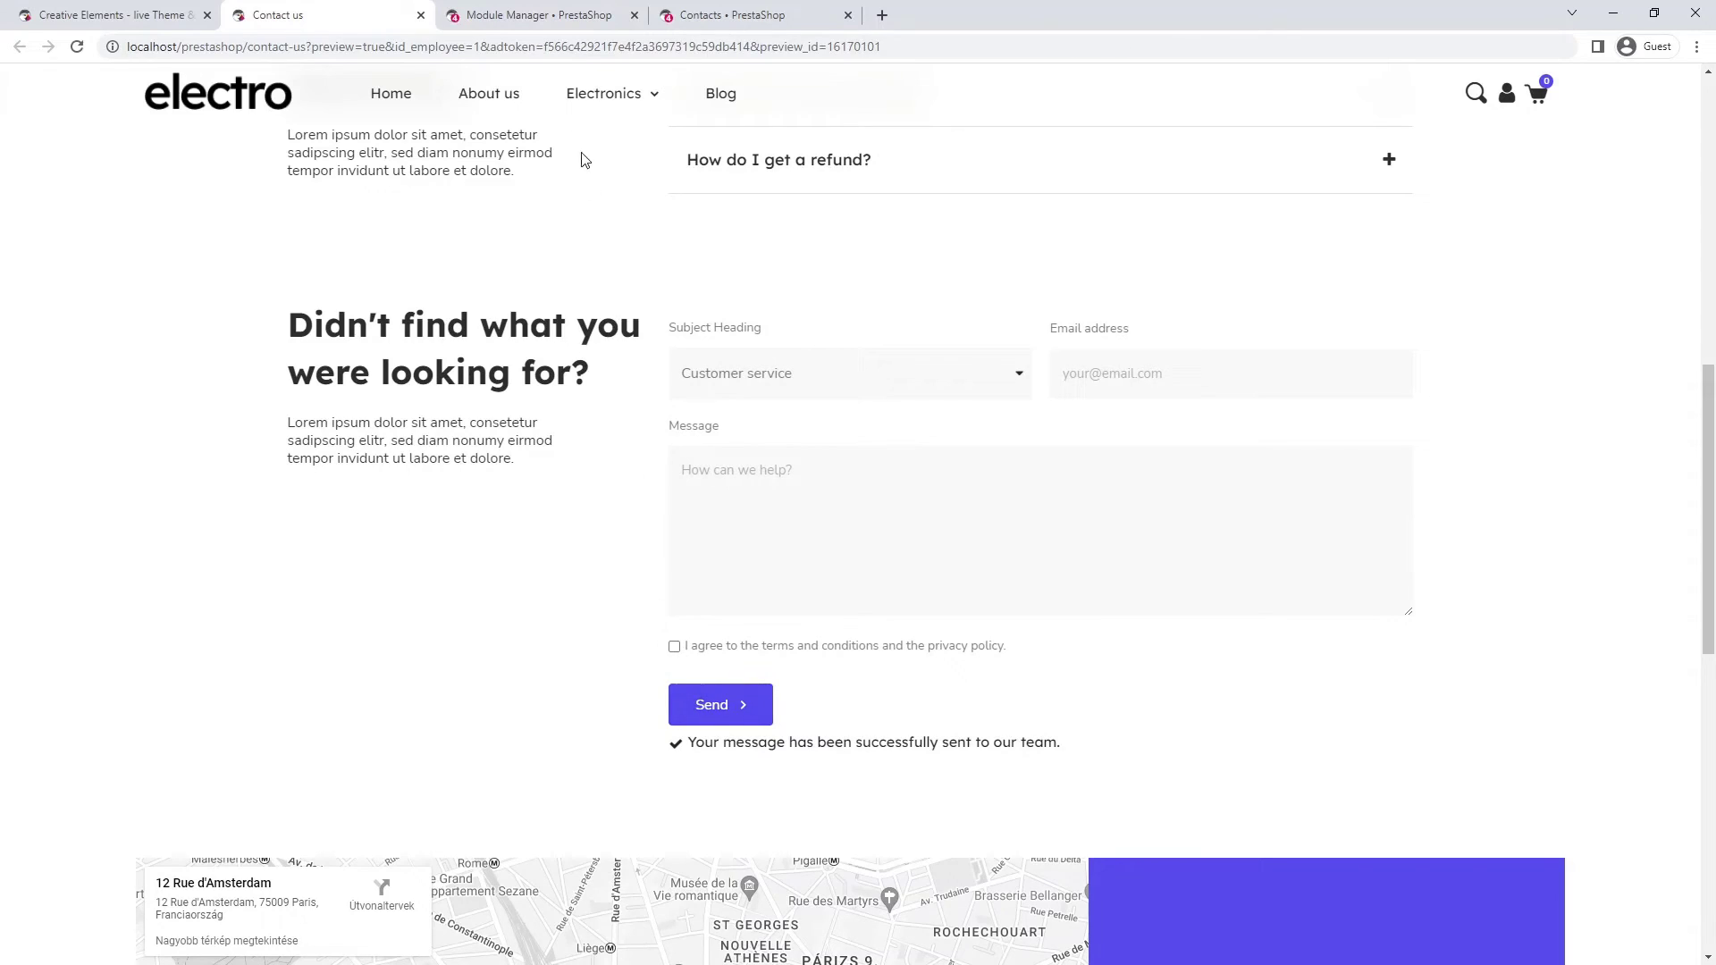
{"action": "left_click", "coordinate": [562, 19]}
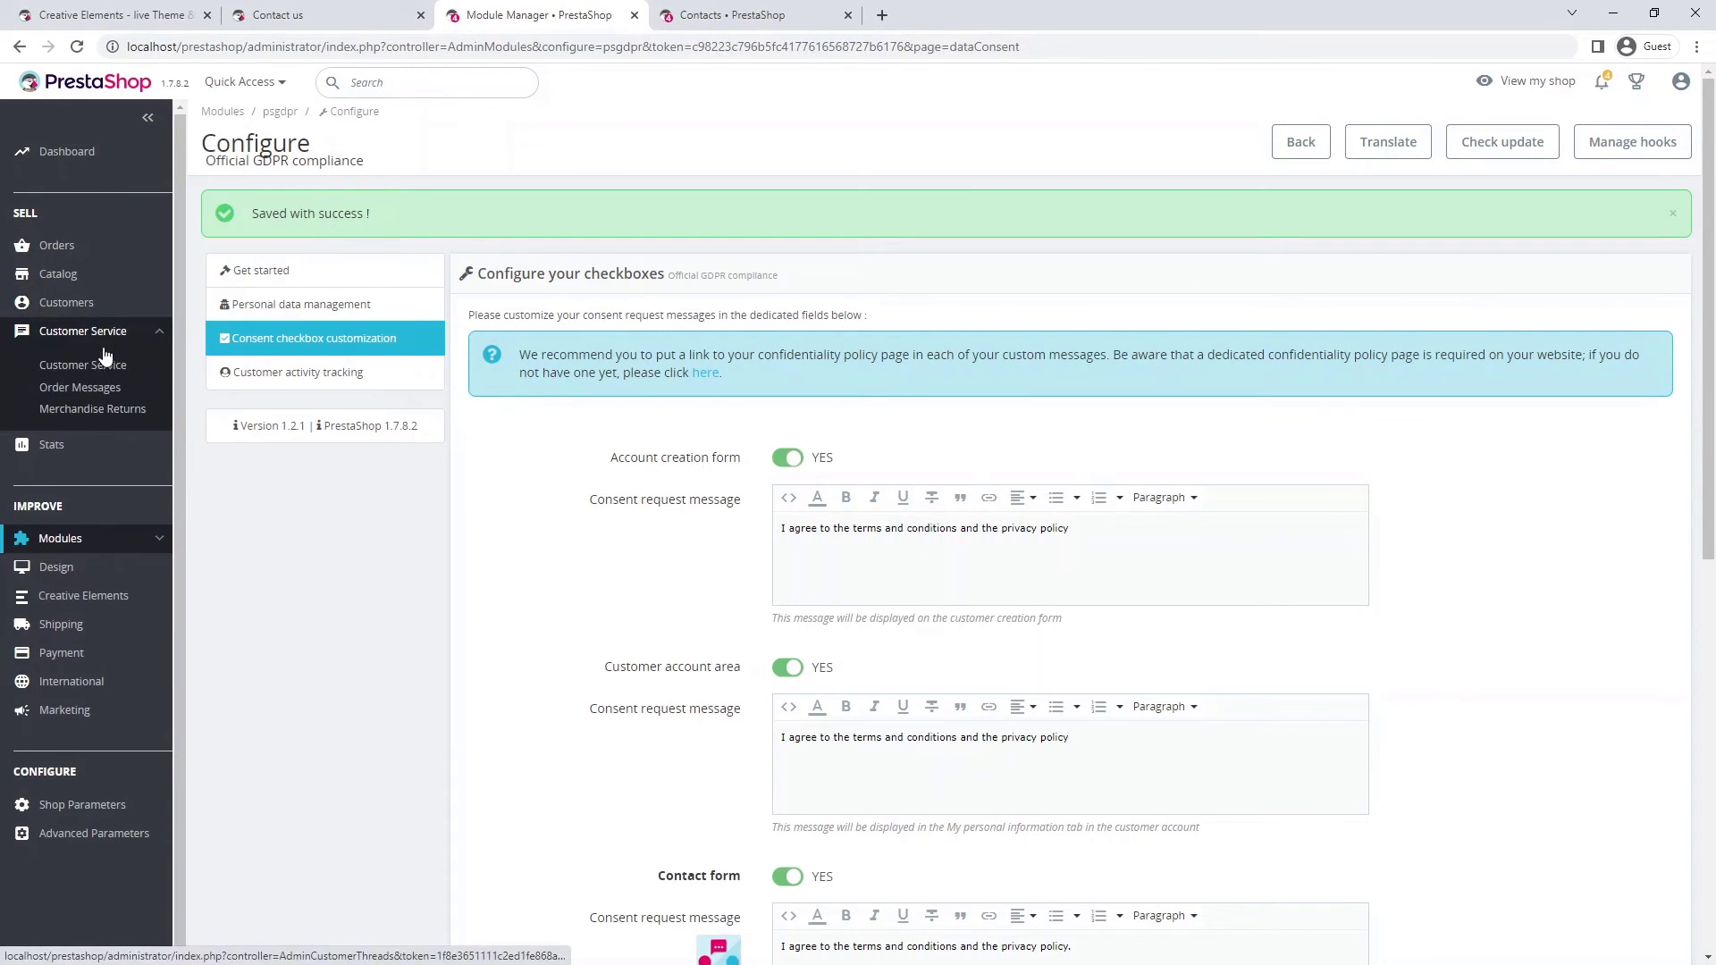
- Open the received test message thread in Customer Service
{"action": "left_click", "coordinate": [104, 361]}
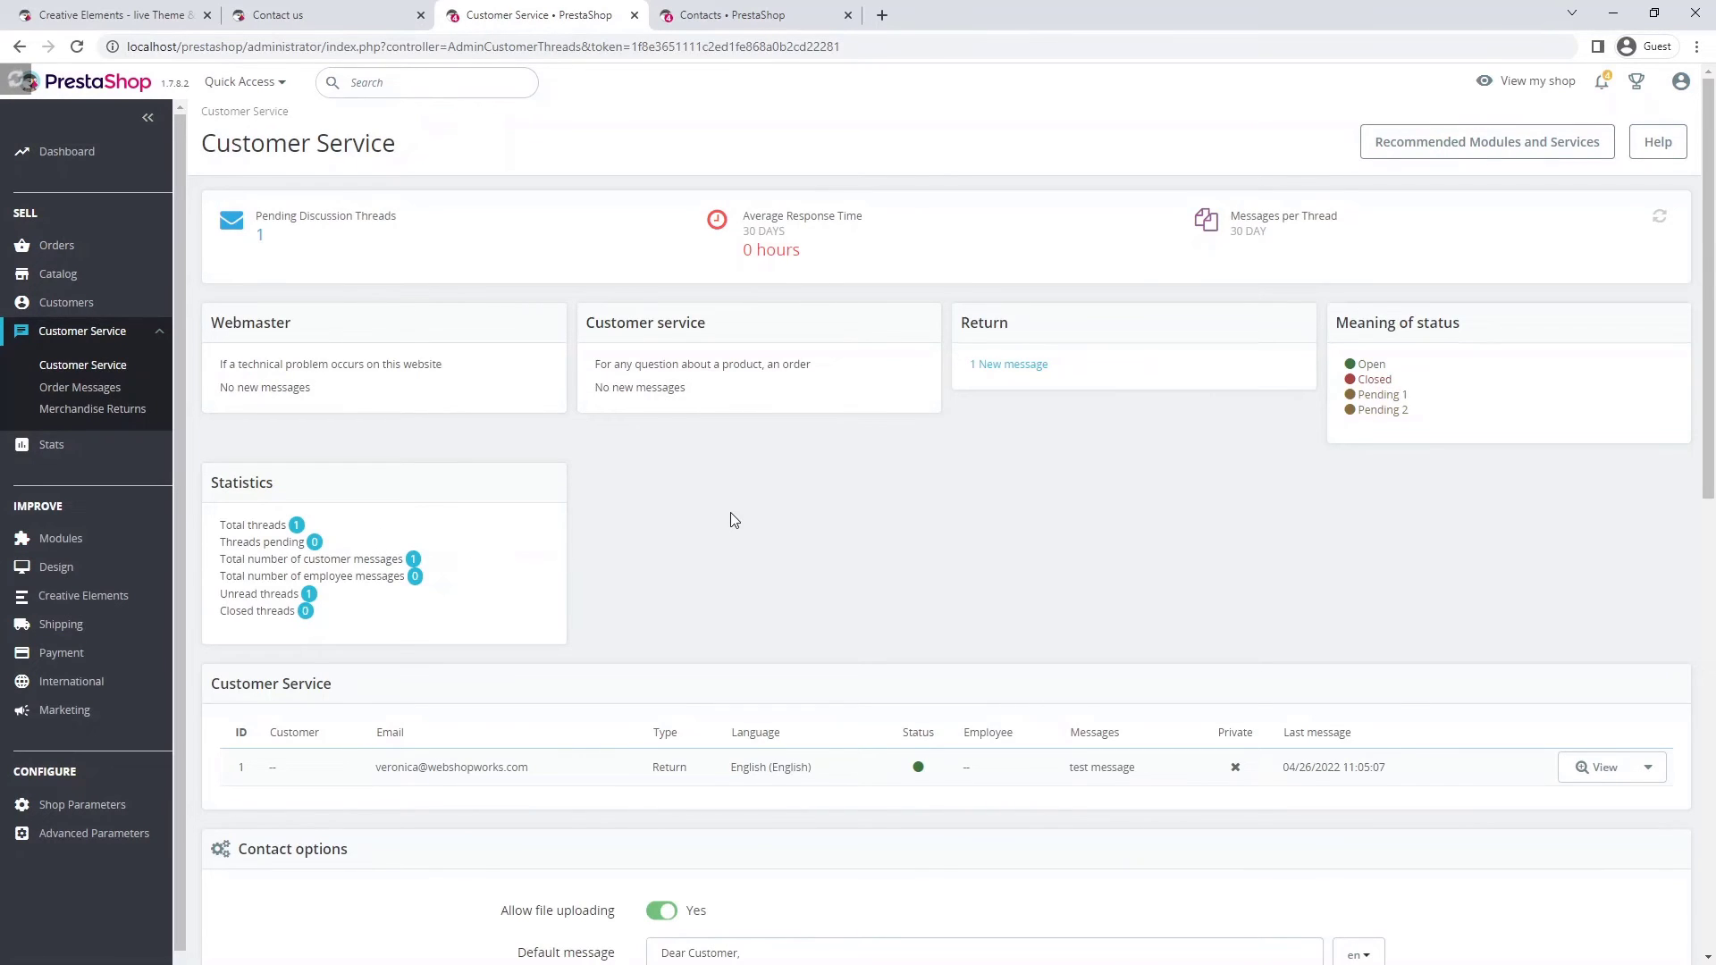
{"action": "scroll", "coordinate": [735, 518], "scroll_direction": "down", "scroll_amount": 2}
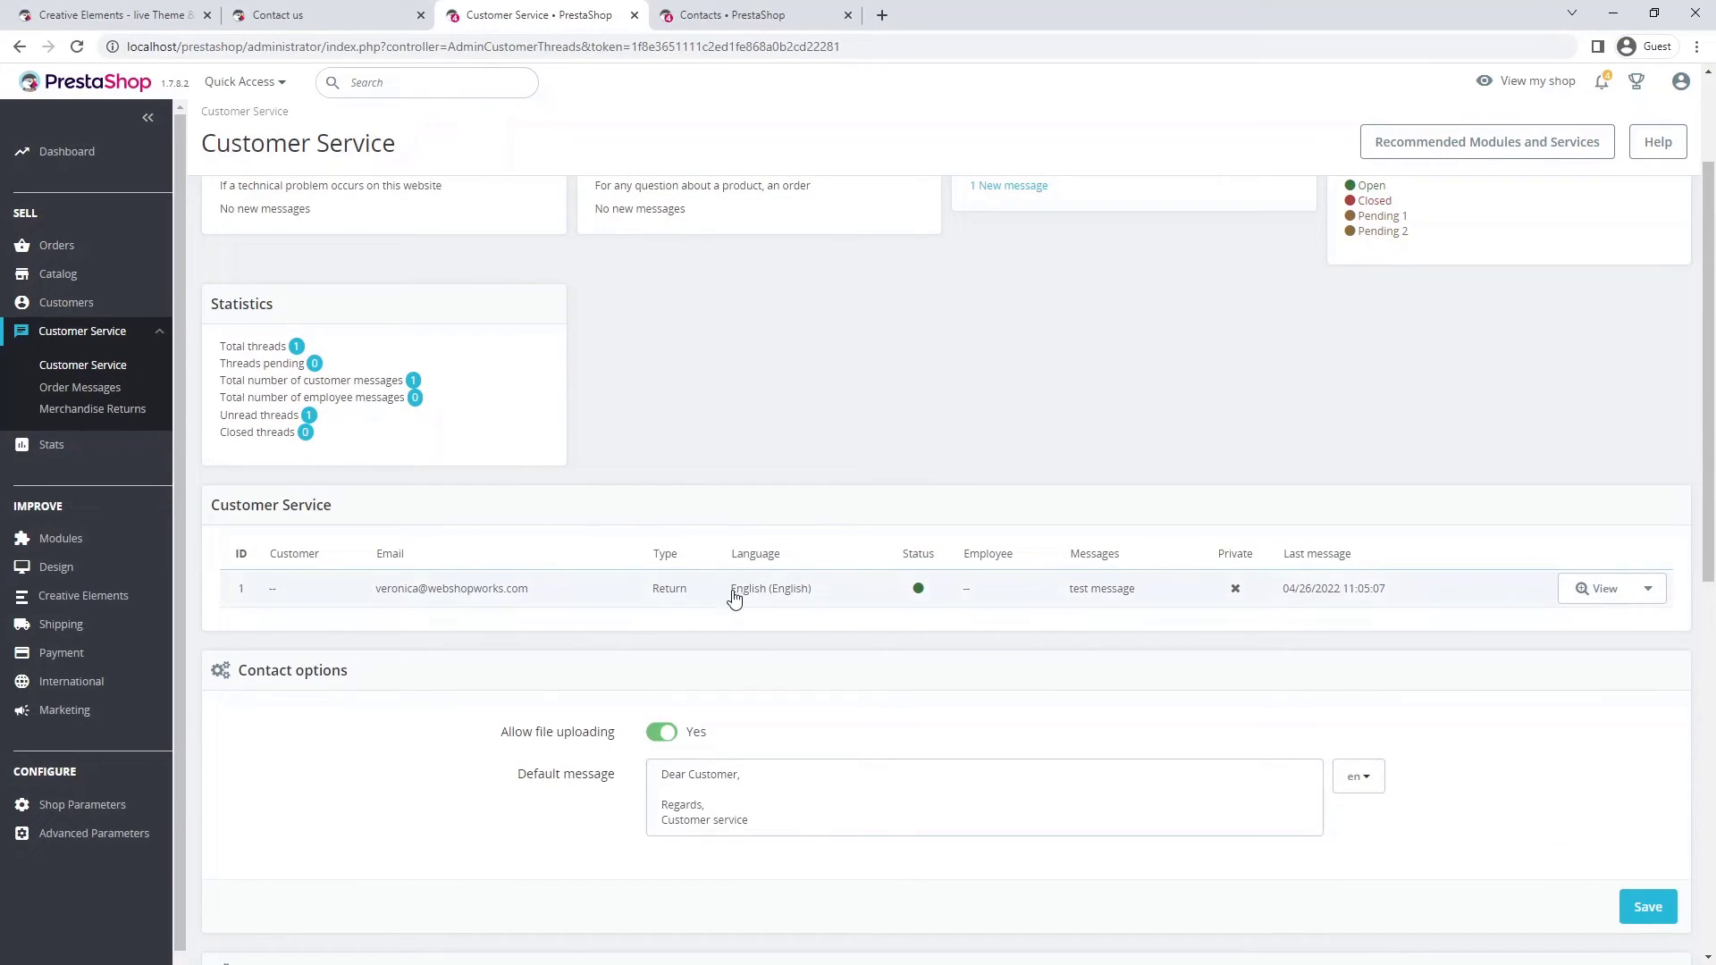
{"action": "left_click", "coordinate": [733, 597]}
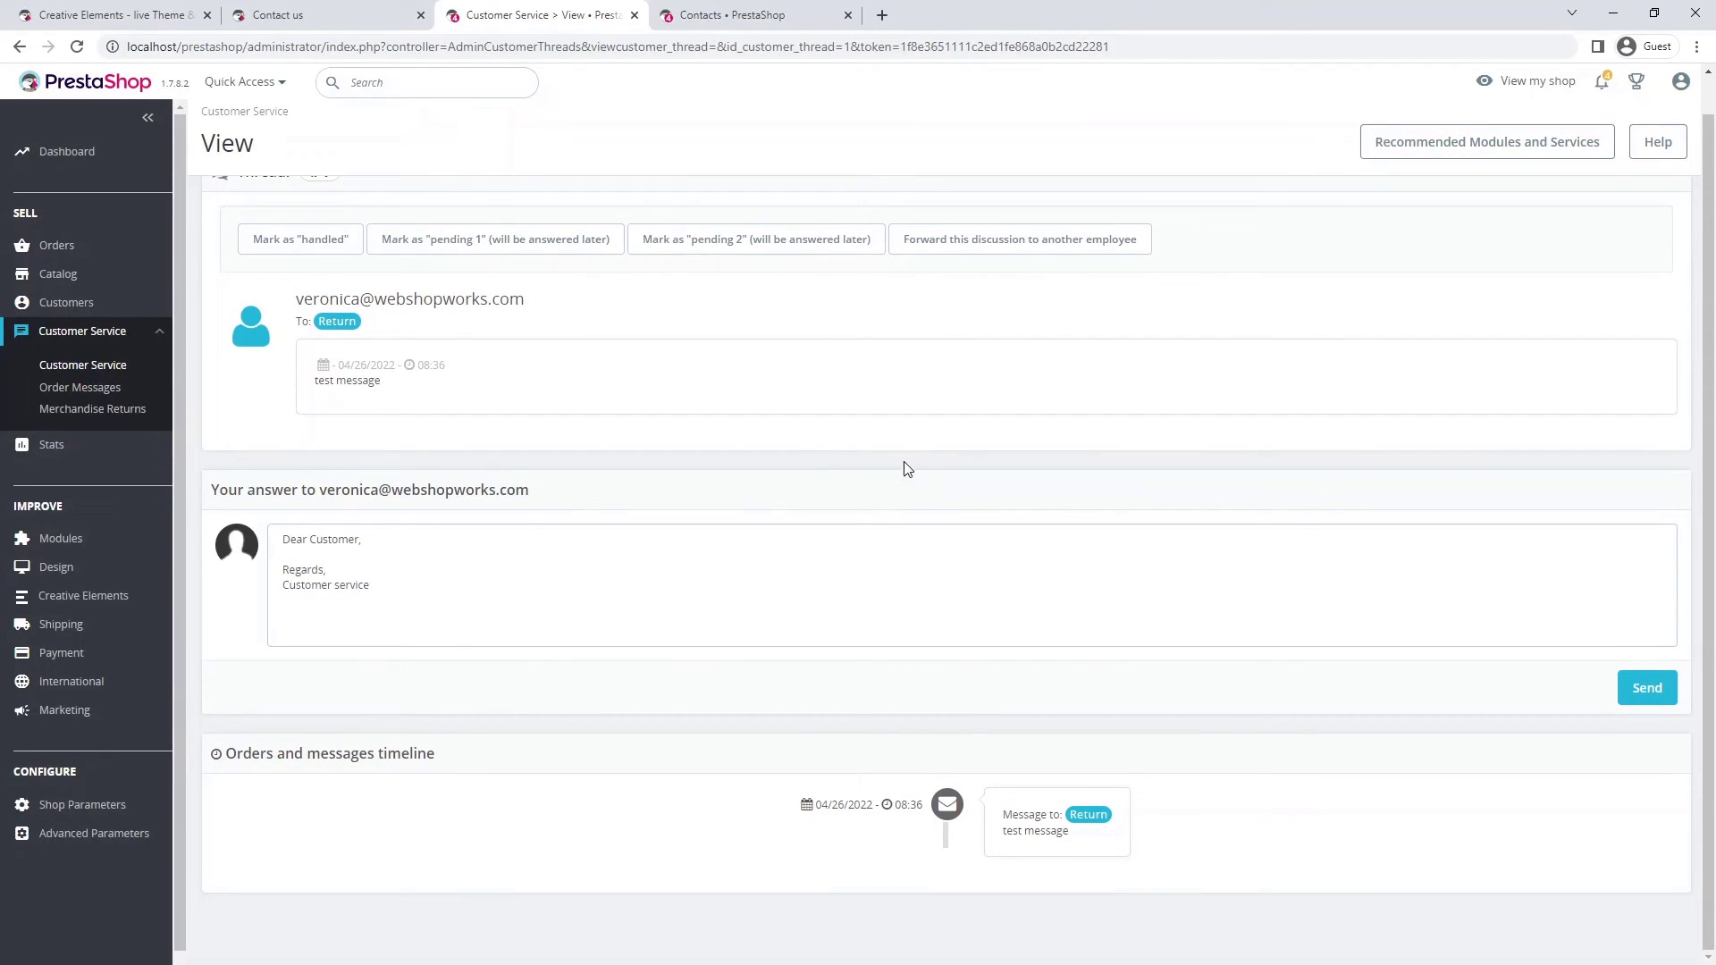
- In Theme Builder, activate the electro contact us template, set it as Contact Page, and save
{"action": "mouse_move", "coordinate": [117, 599]}
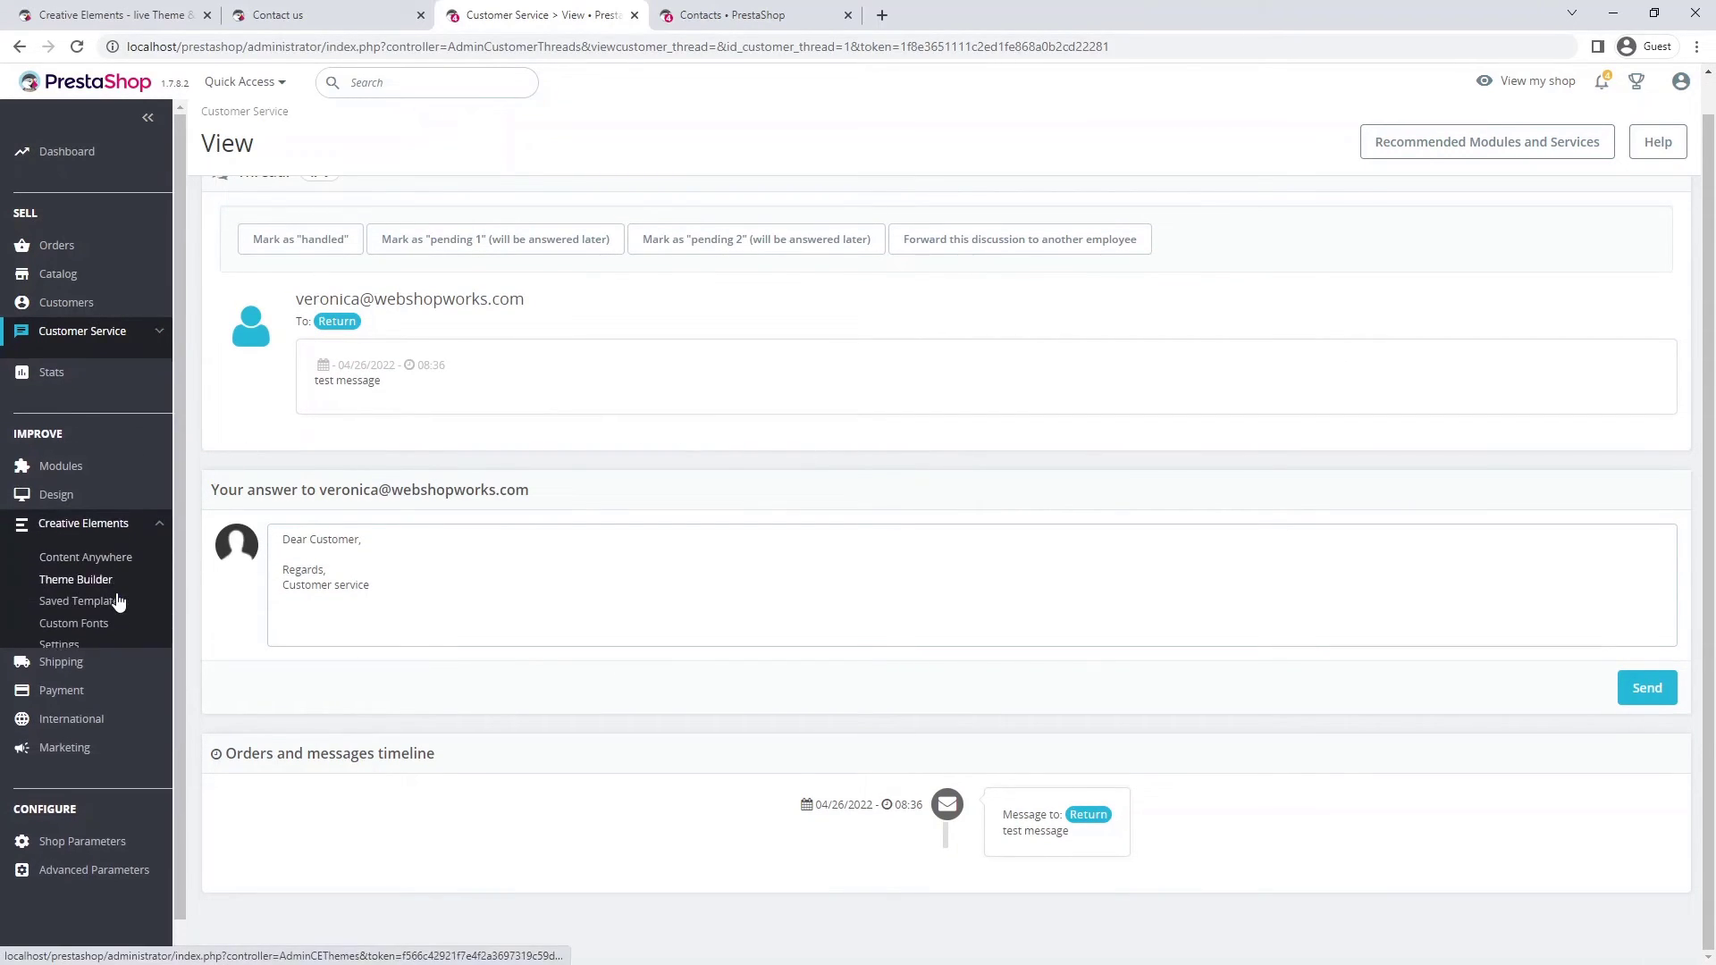
{"action": "left_click", "coordinate": [111, 569]}
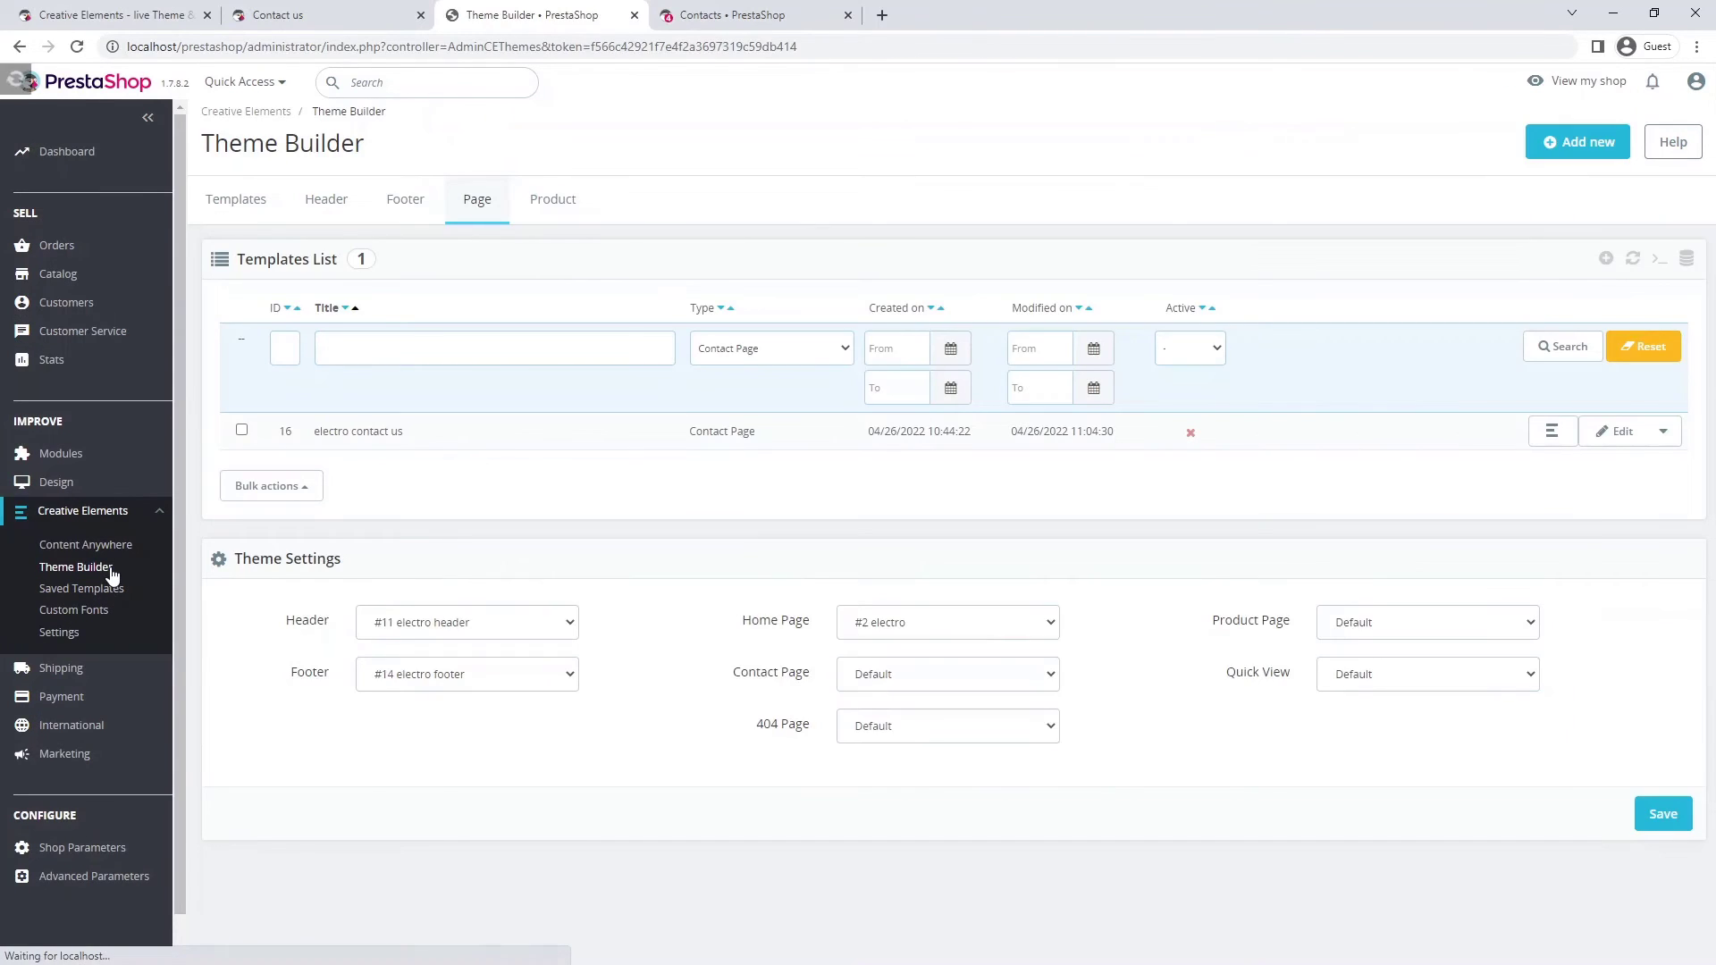
{"action": "left_click", "coordinate": [1189, 435]}
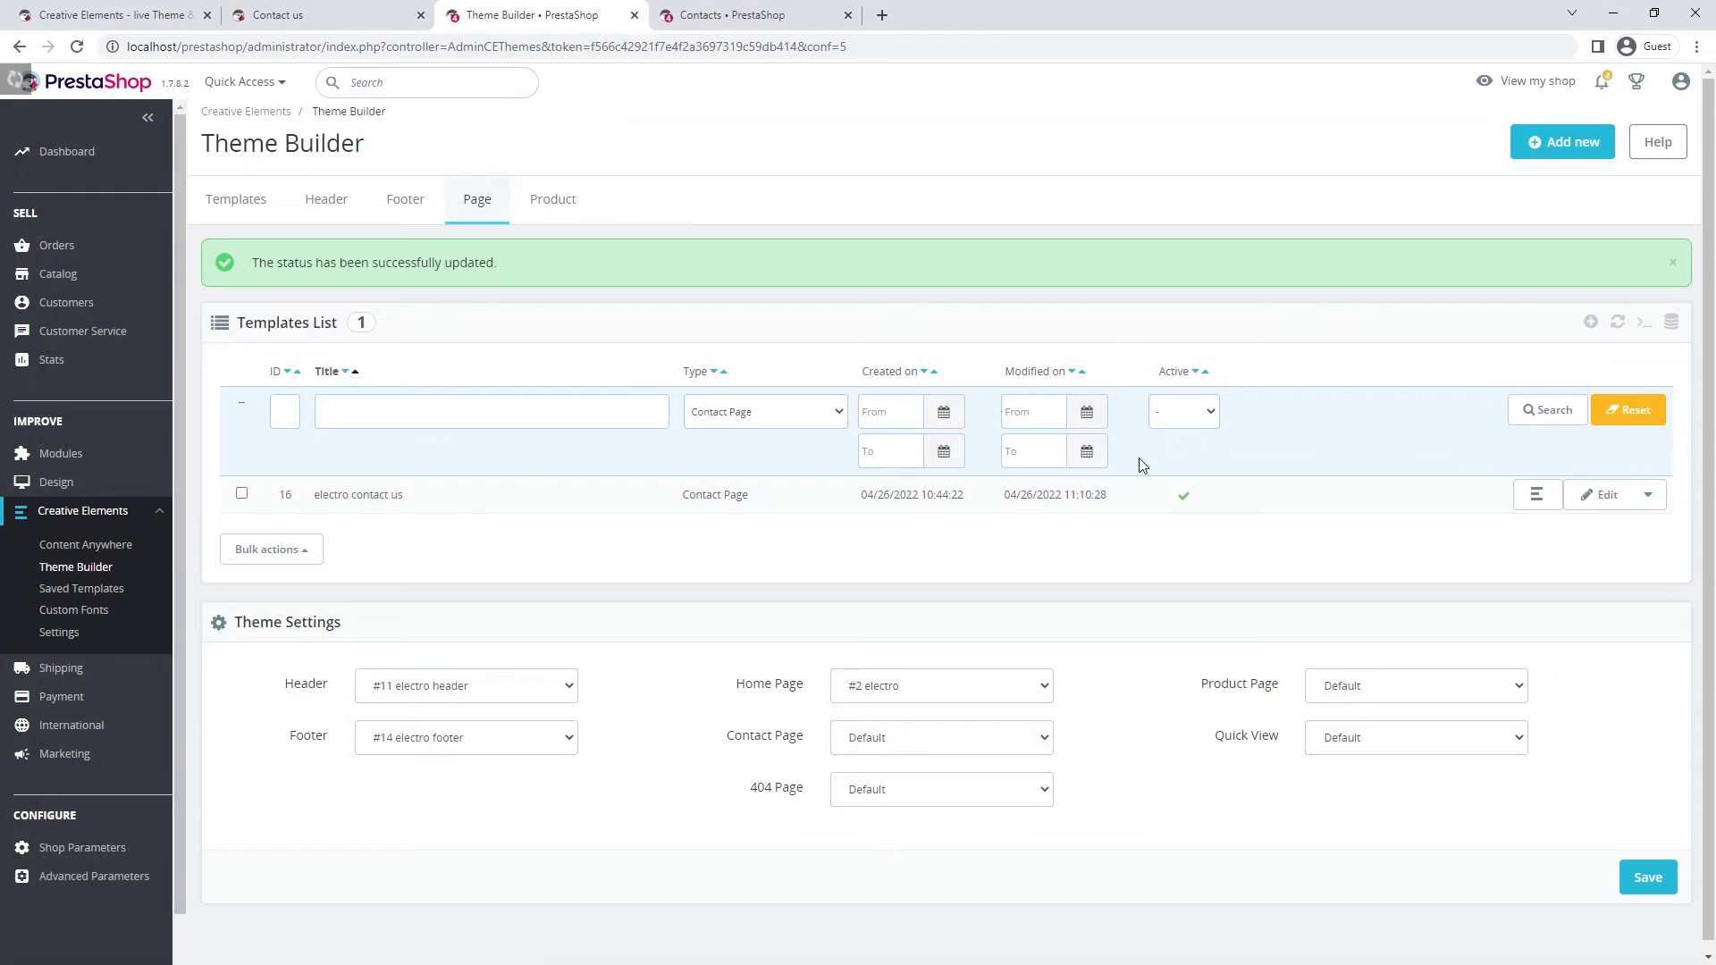
{"action": "left_click", "coordinate": [940, 753]}
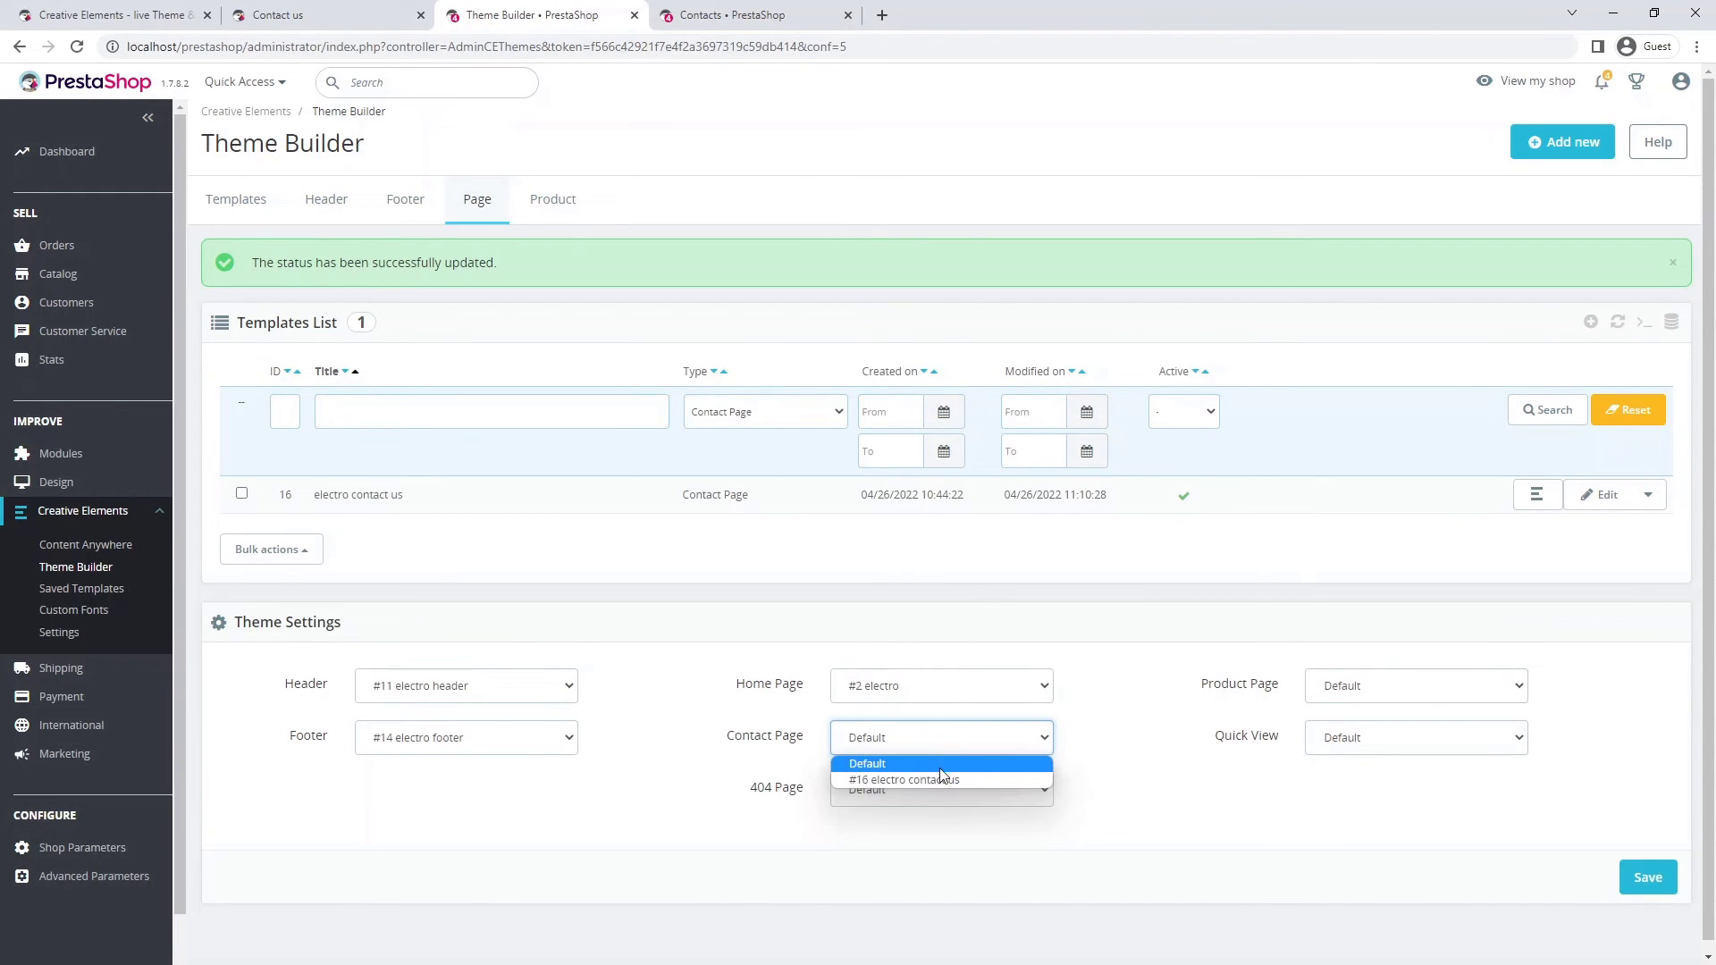
{"action": "left_click", "coordinate": [942, 781]}
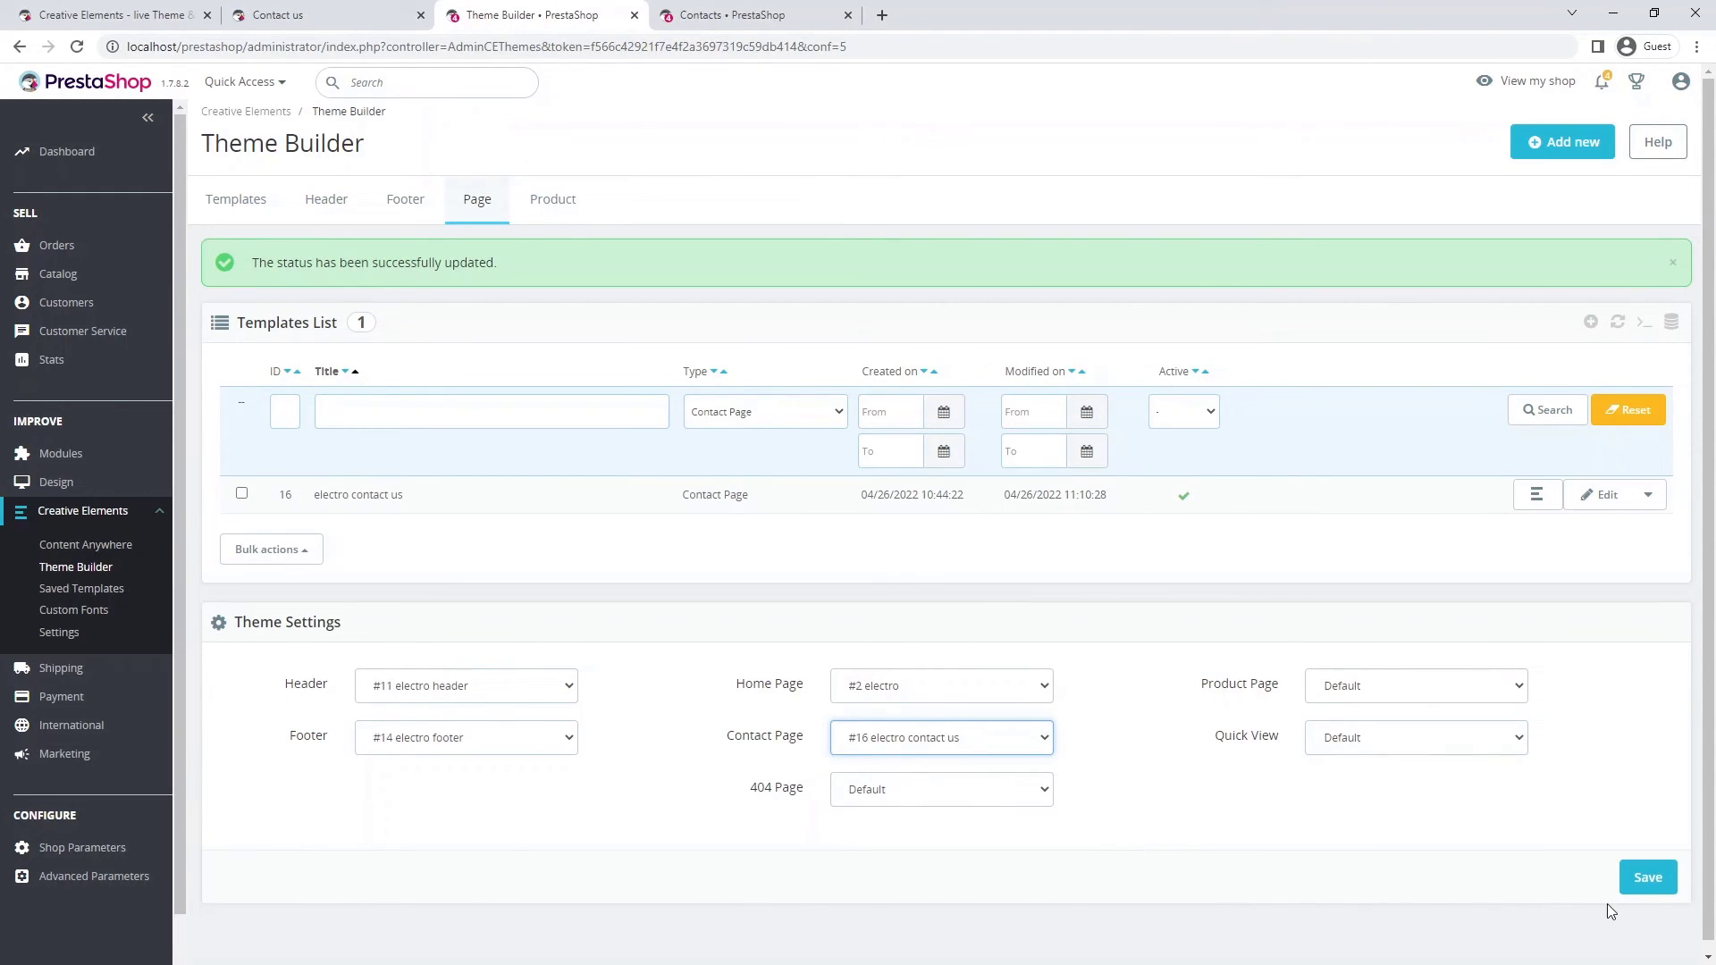
{"action": "left_click", "coordinate": [1655, 888]}
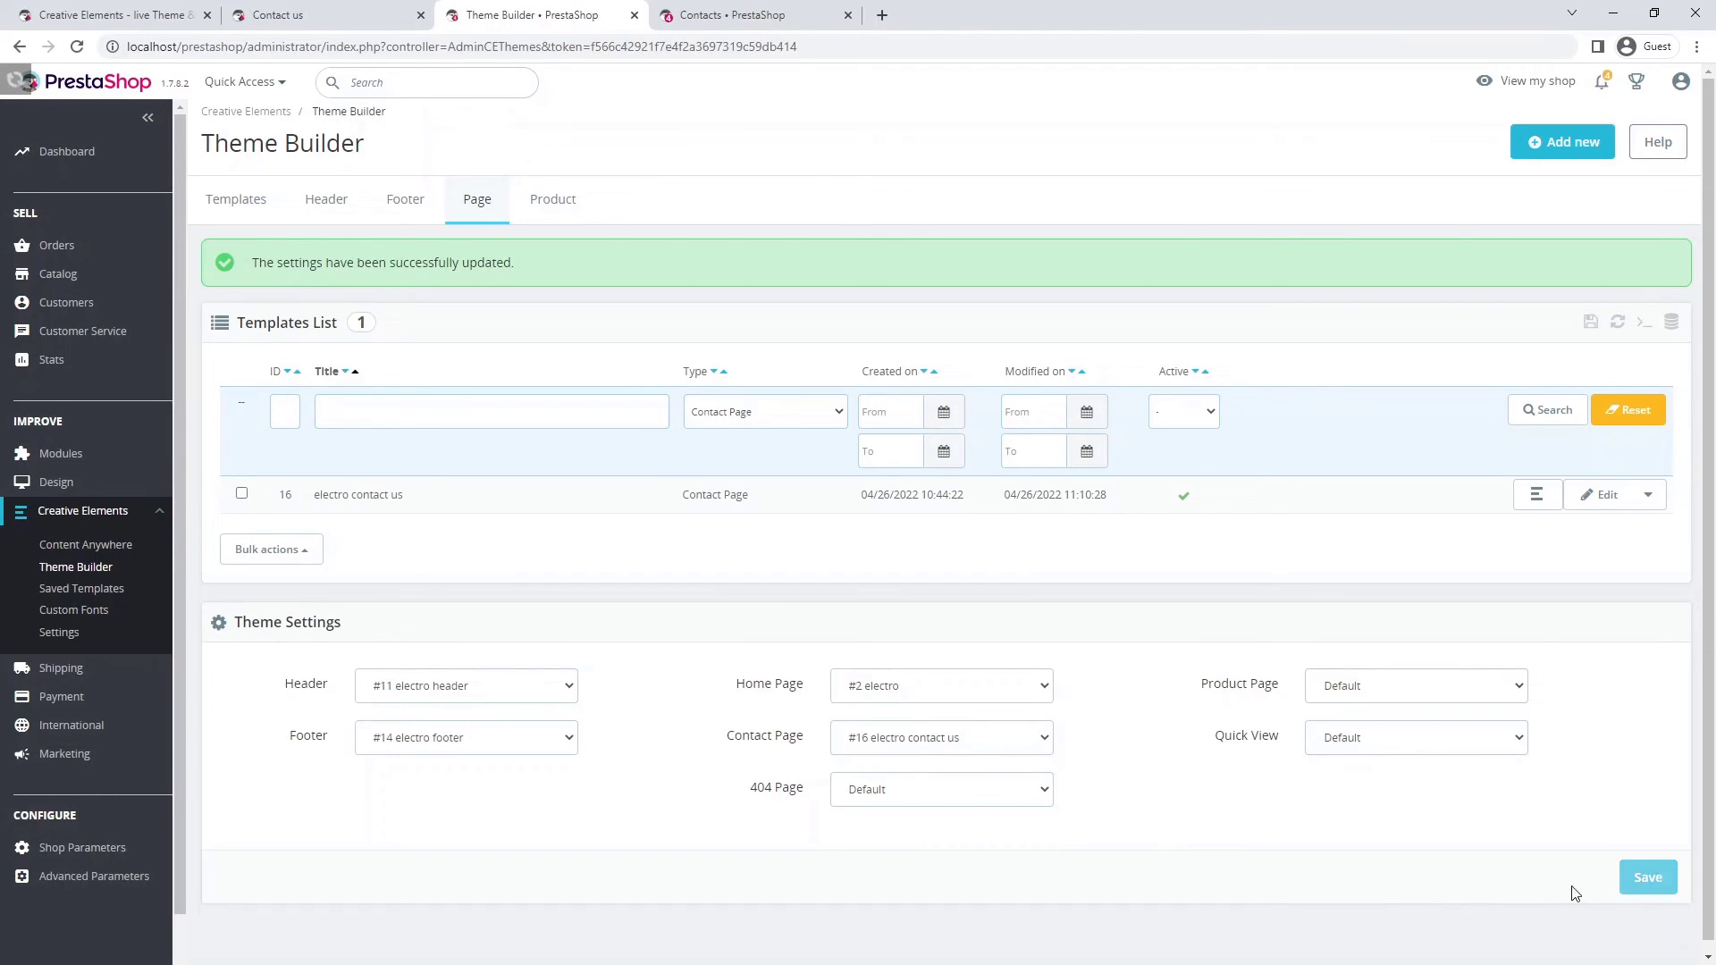
{"action": "left_click", "coordinate": [394, 207]}
- Link the electro footer's Help 'Contact us' item to the Contact us page and update the footer
{"action": "left_click", "coordinate": [561, 447]}
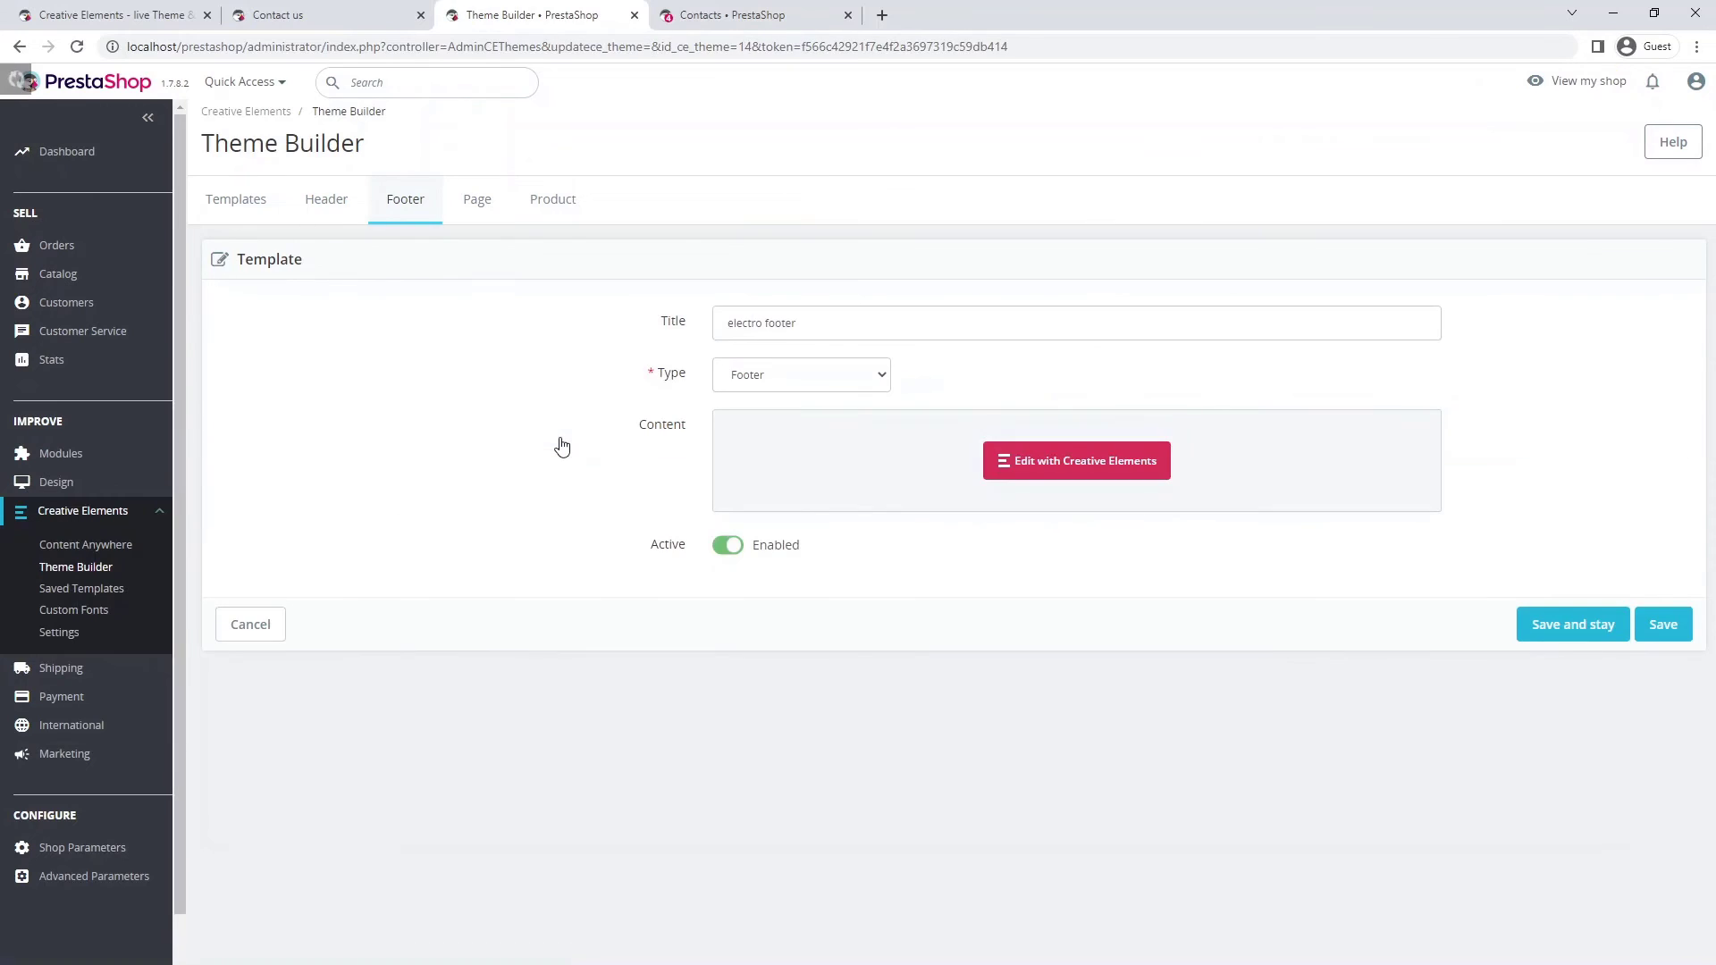
{"action": "left_click", "coordinate": [1029, 462]}
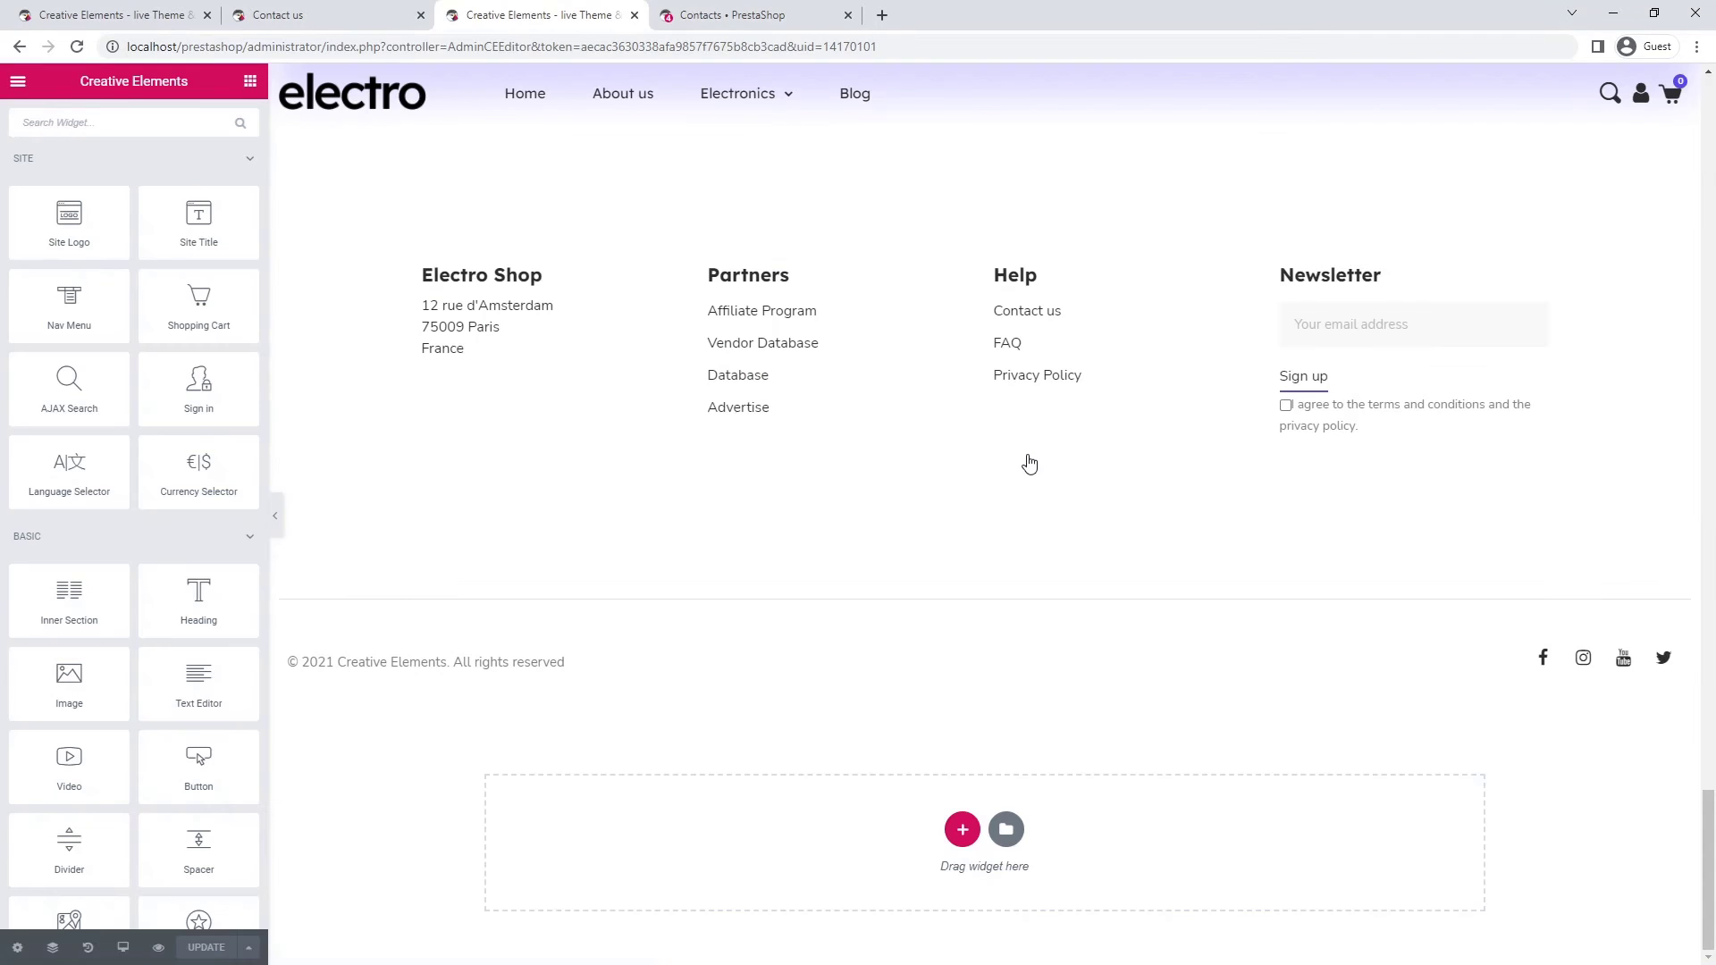
{"action": "left_click", "coordinate": [1019, 319]}
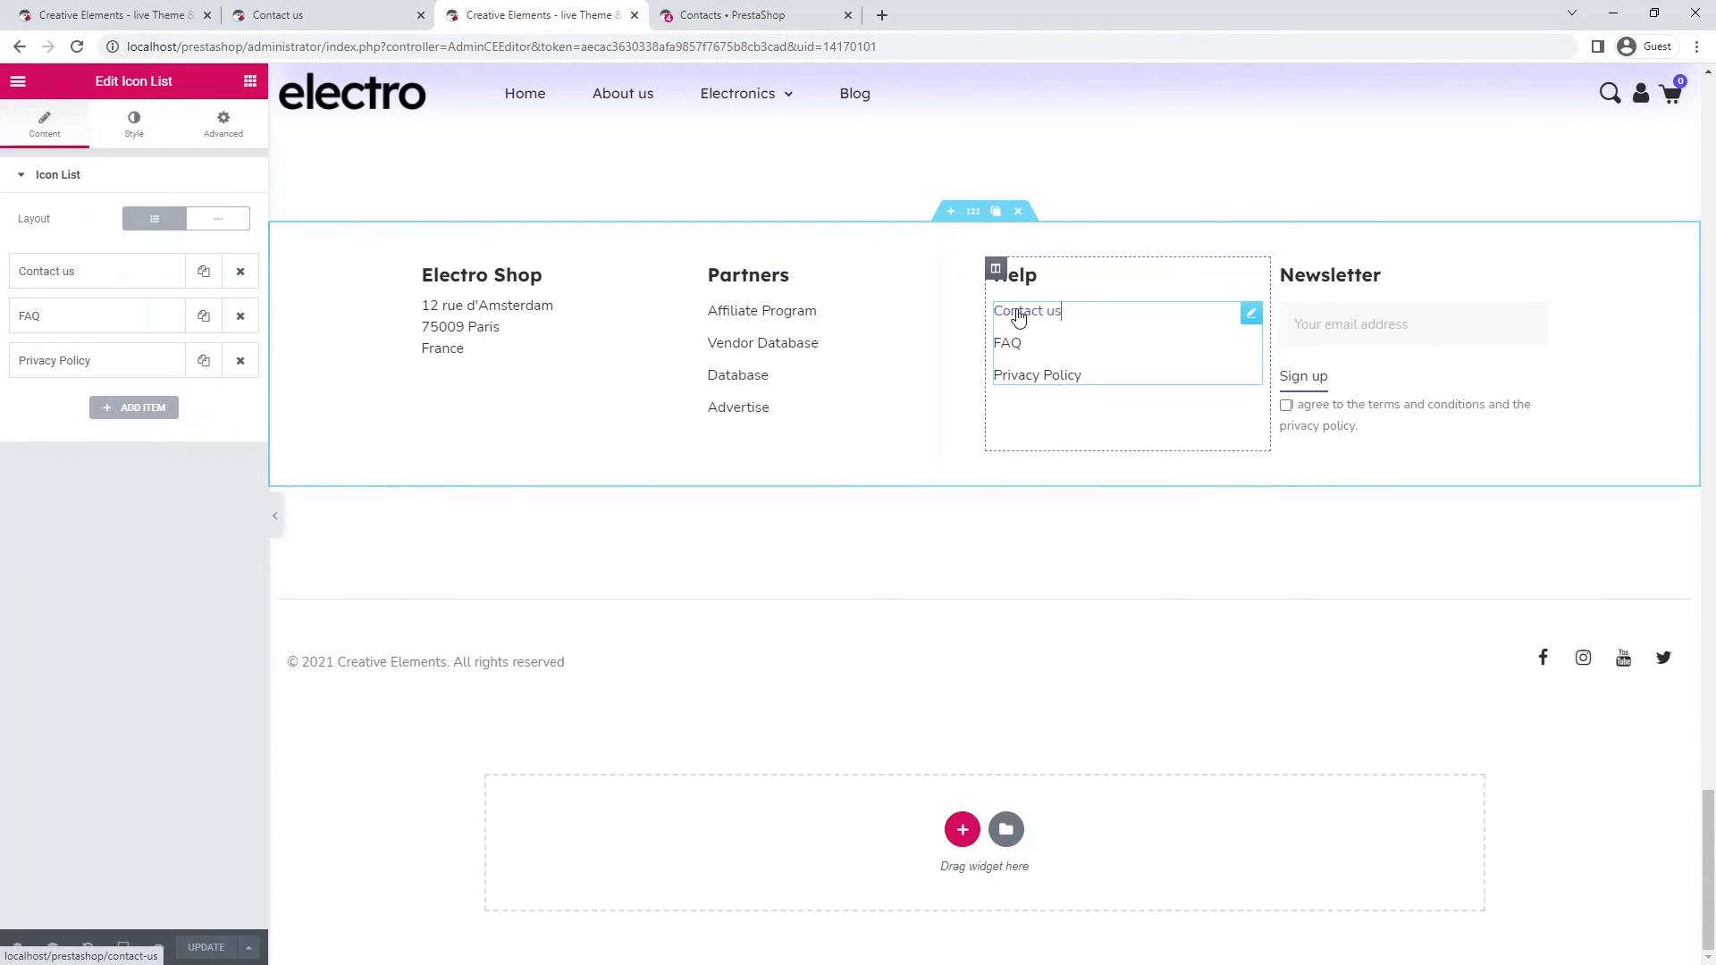
{"action": "left_click", "coordinate": [74, 271]}
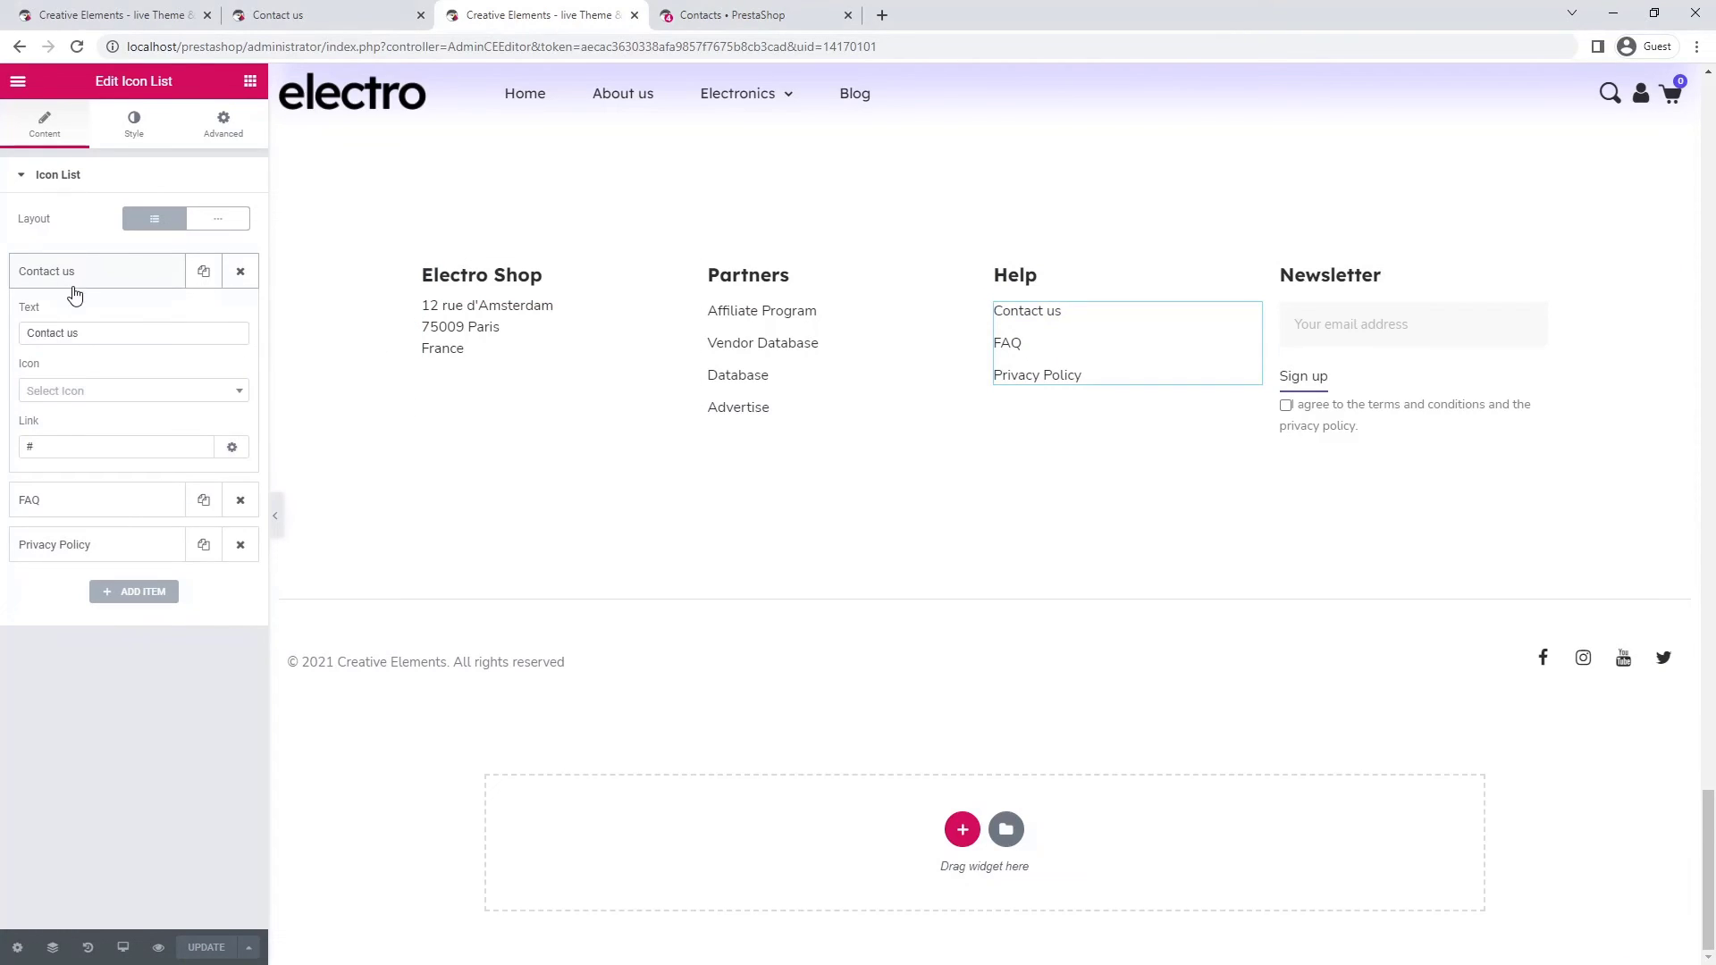
{"action": "left_click", "coordinate": [51, 447]}
{"action": "key", "text": "BackSpace"}
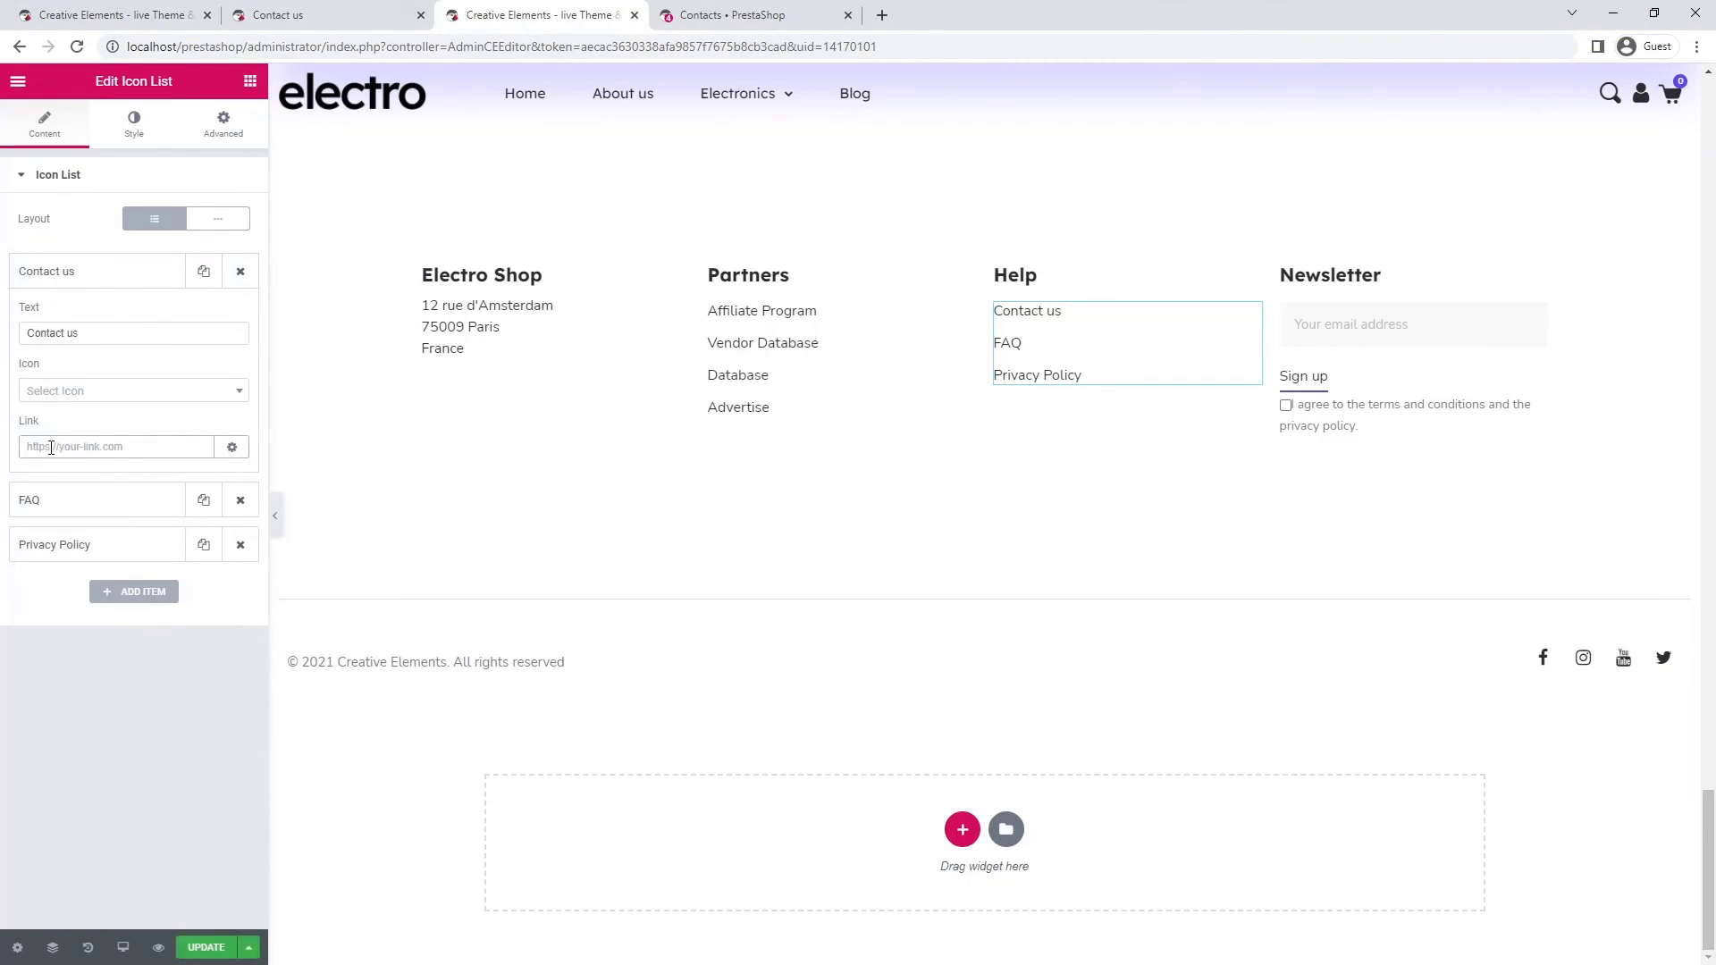
{"action": "type", "text": "conta"}
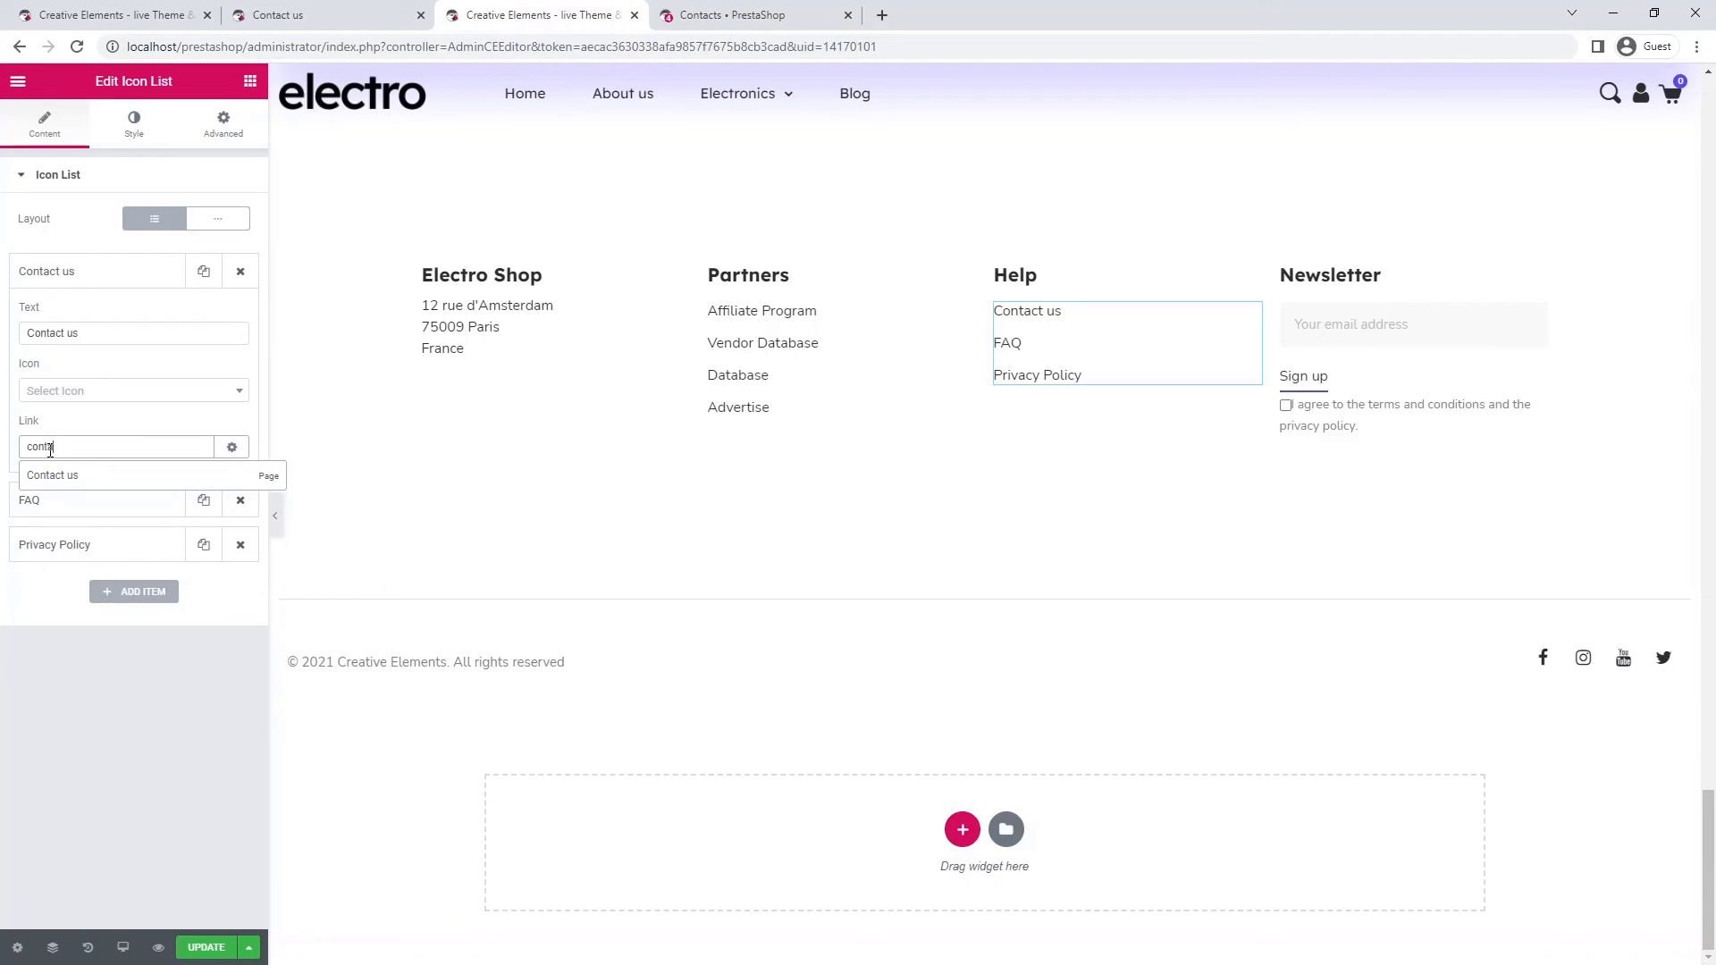
{"action": "left_click", "coordinate": [50, 476]}
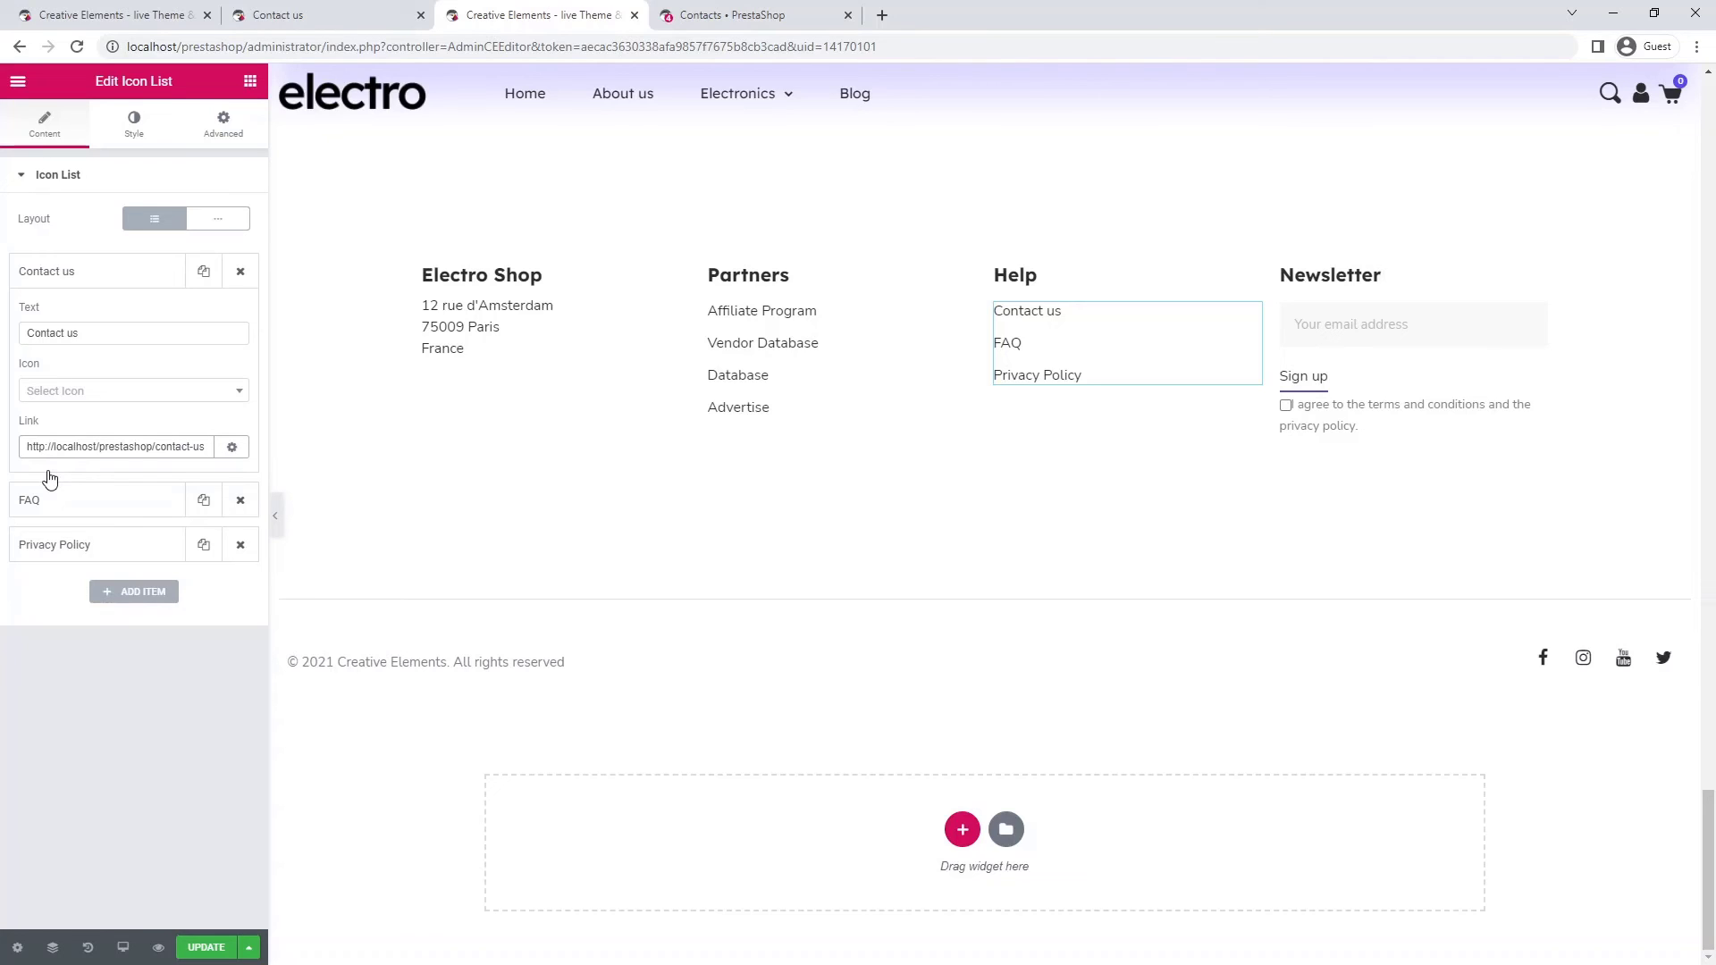
{"action": "left_click", "coordinate": [221, 950]}
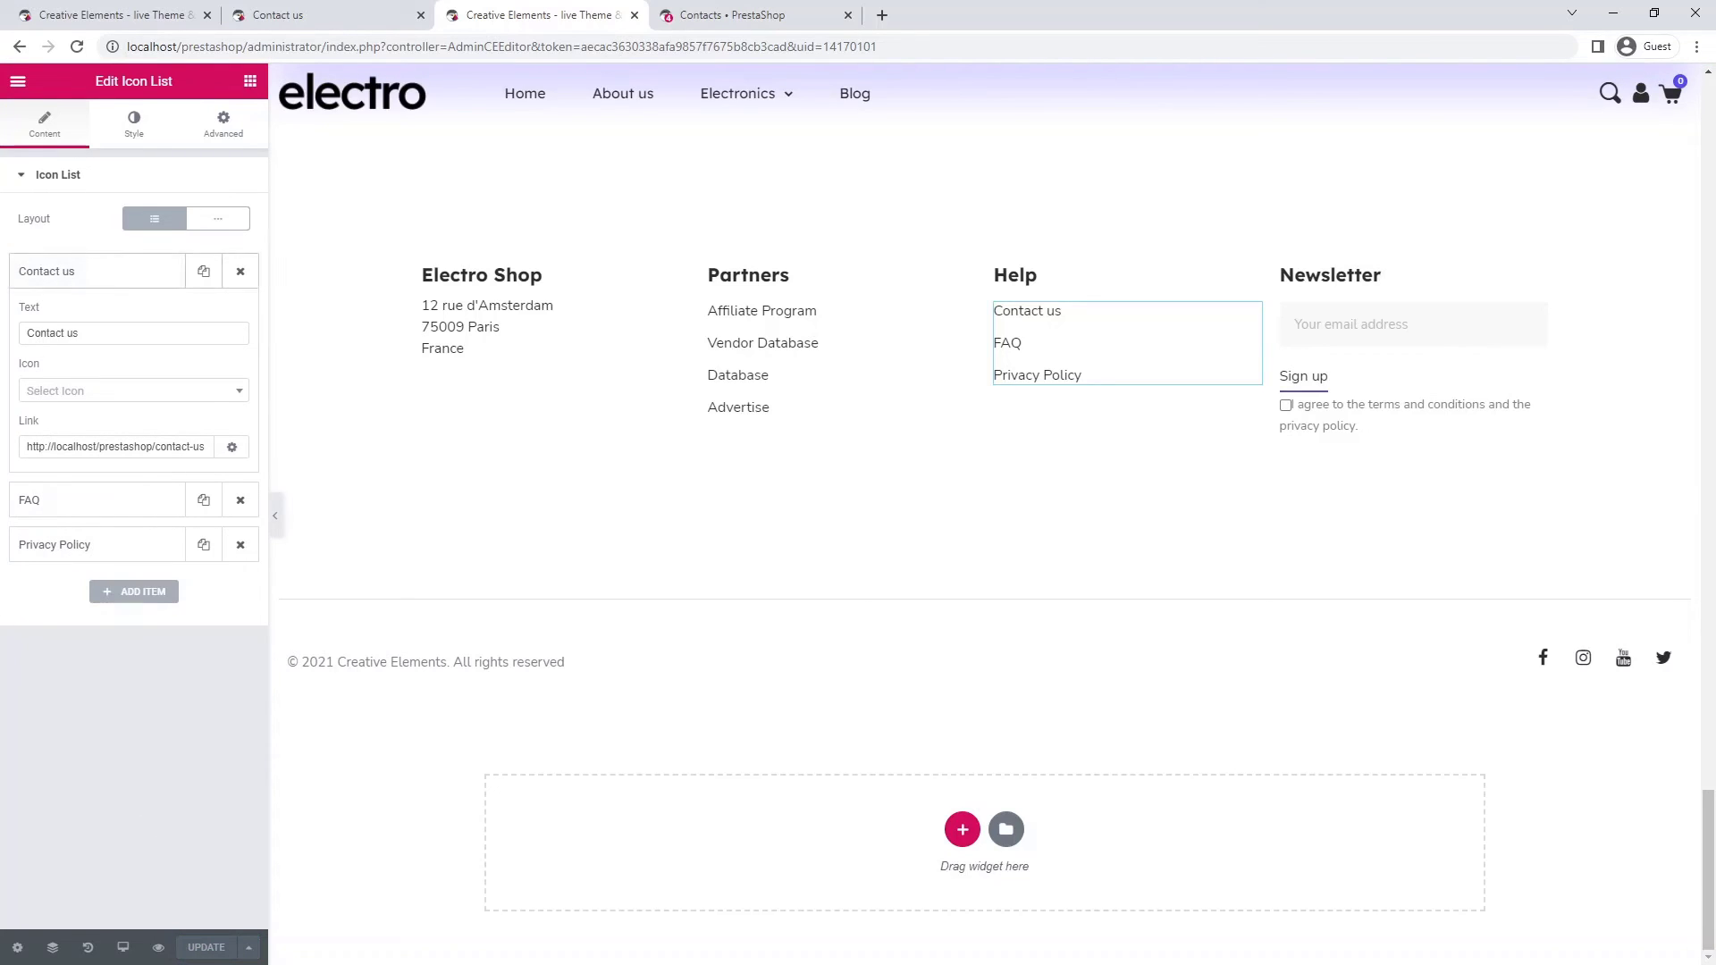
{"action": "left_click", "coordinate": [17, 81]}
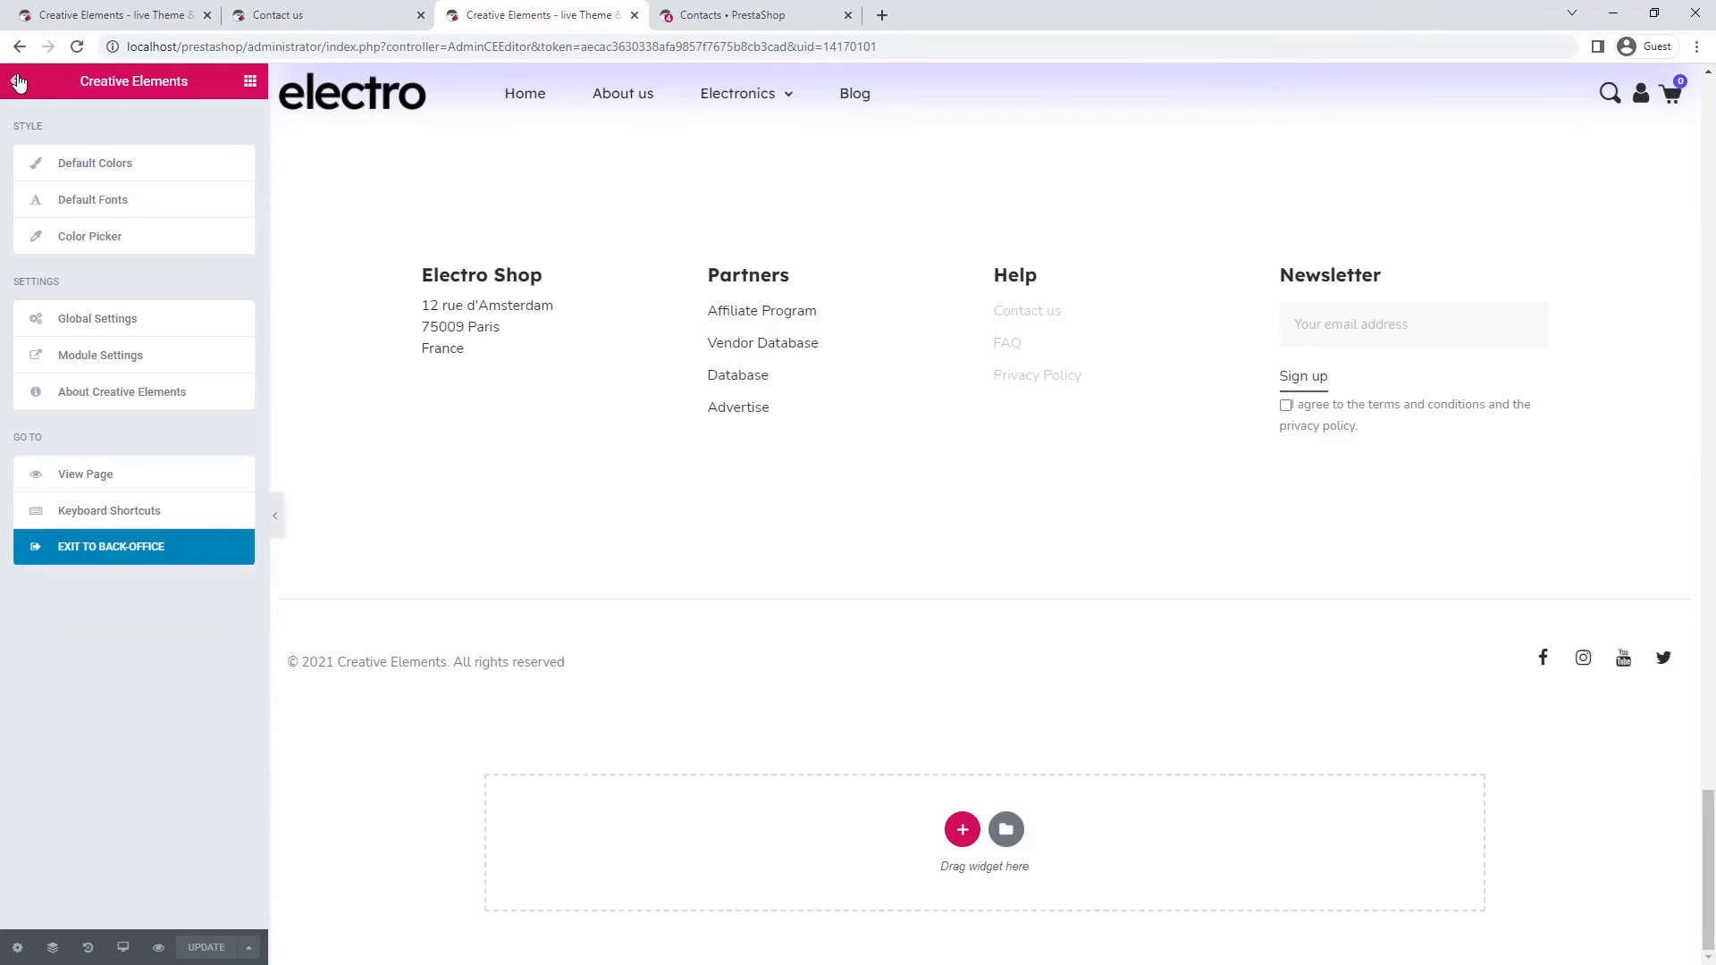
- Exit the editor, then follow the storefront footer's Contact us link to the new page
{"action": "left_click", "coordinate": [106, 552]}
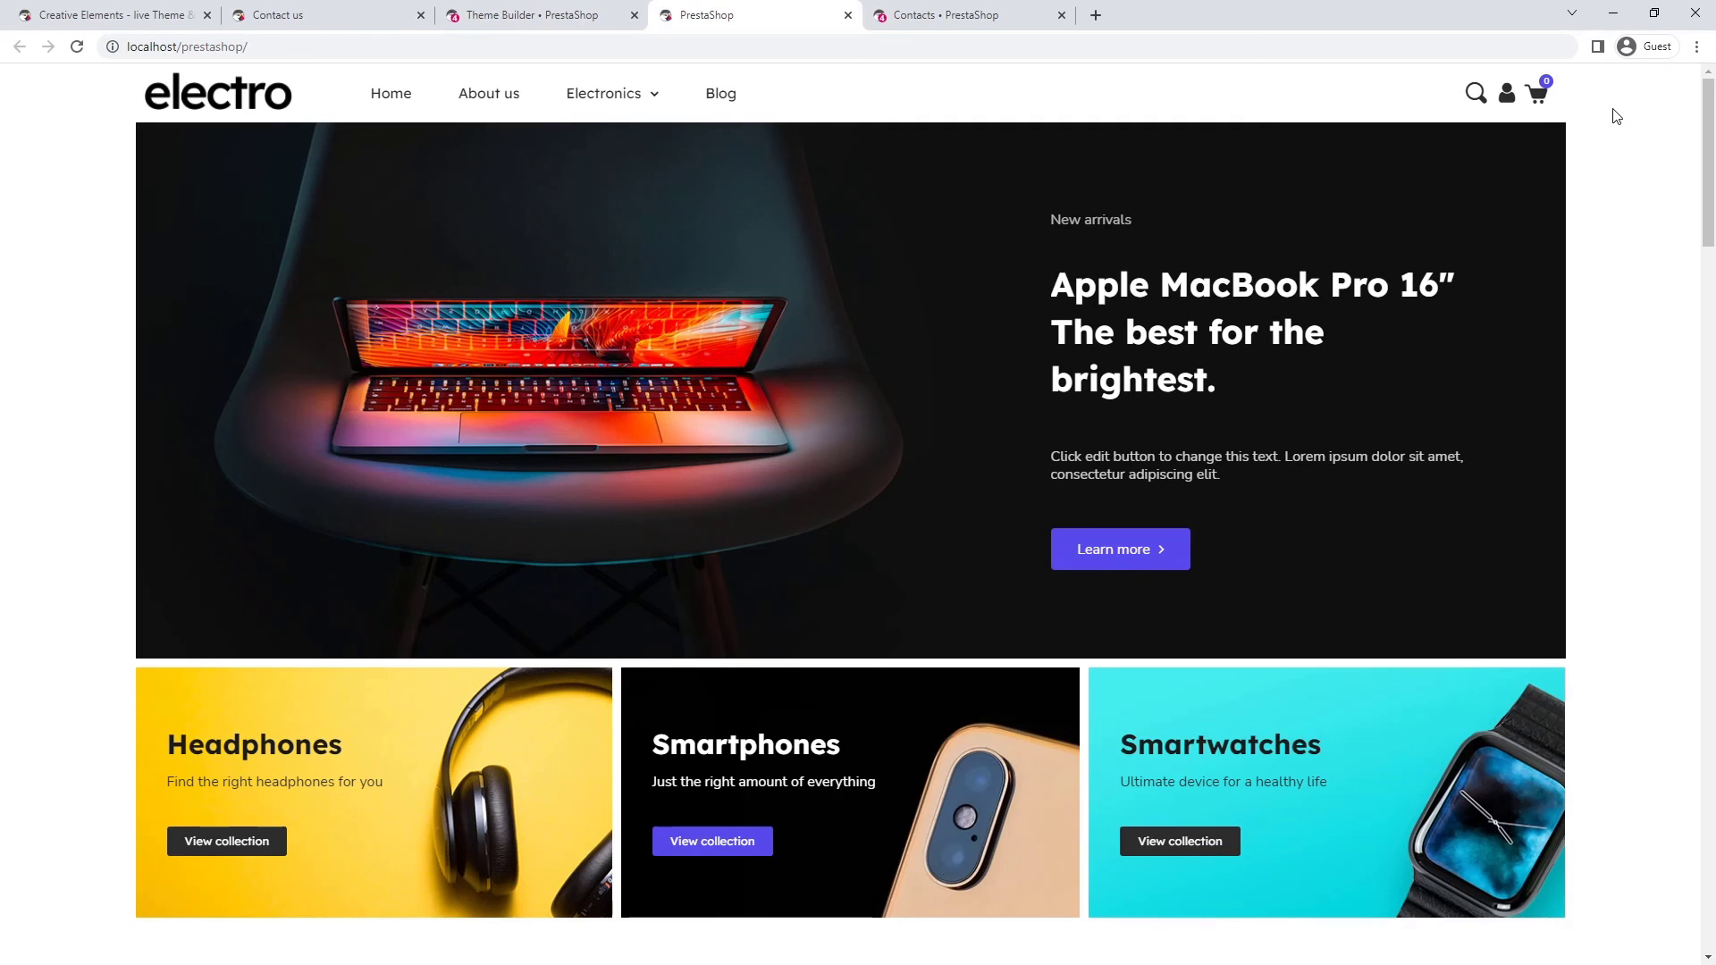
{"action": "scroll", "coordinate": [1612, 108], "scroll_direction": "down", "scroll_amount": 11}
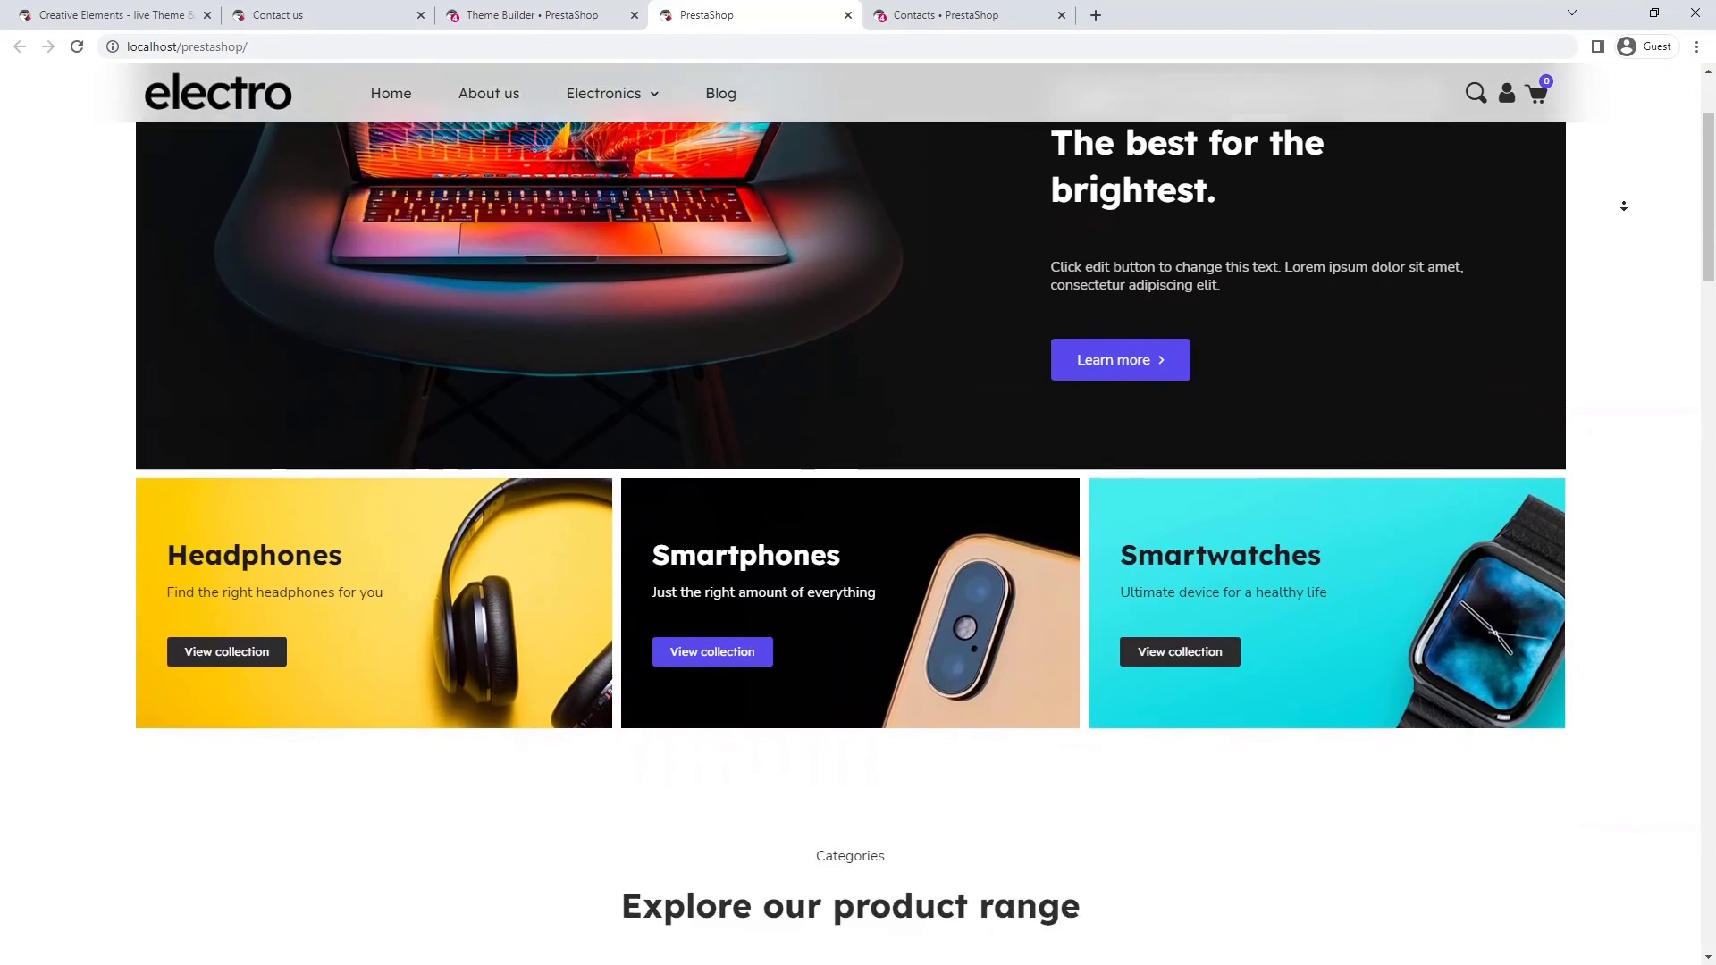
{"action": "scroll", "coordinate": [1624, 209], "scroll_direction": "down", "scroll_amount": 15}
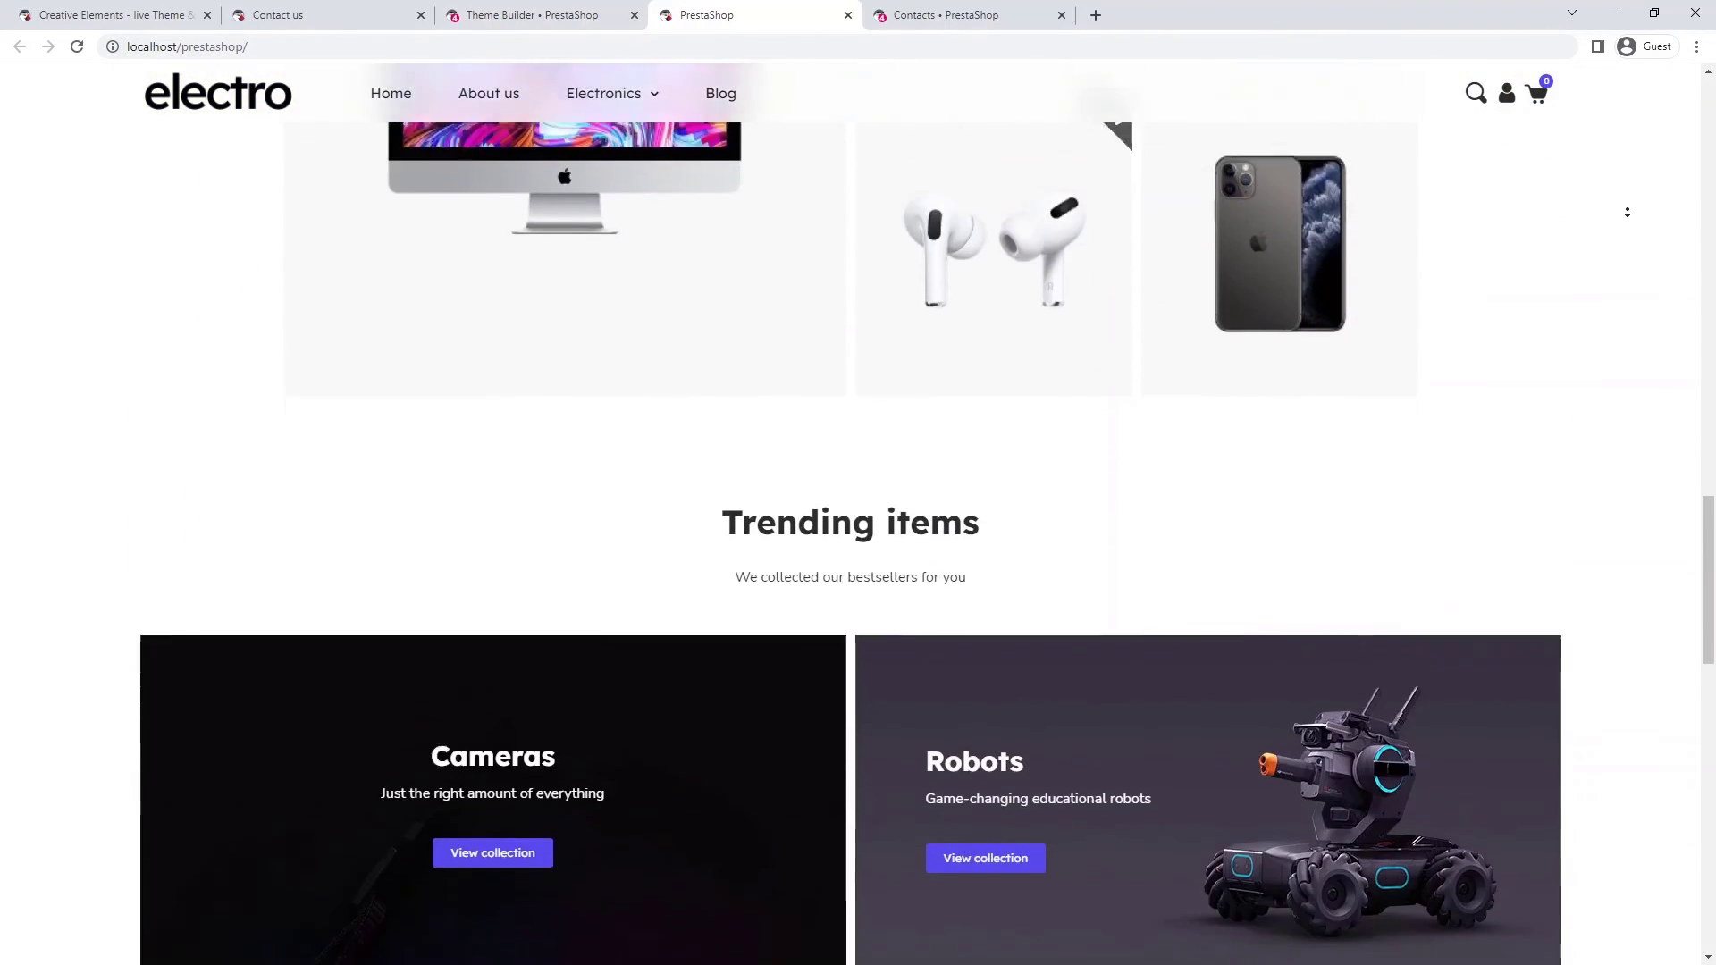
{"action": "scroll", "coordinate": [1627, 212], "scroll_direction": "down", "scroll_amount": 4}
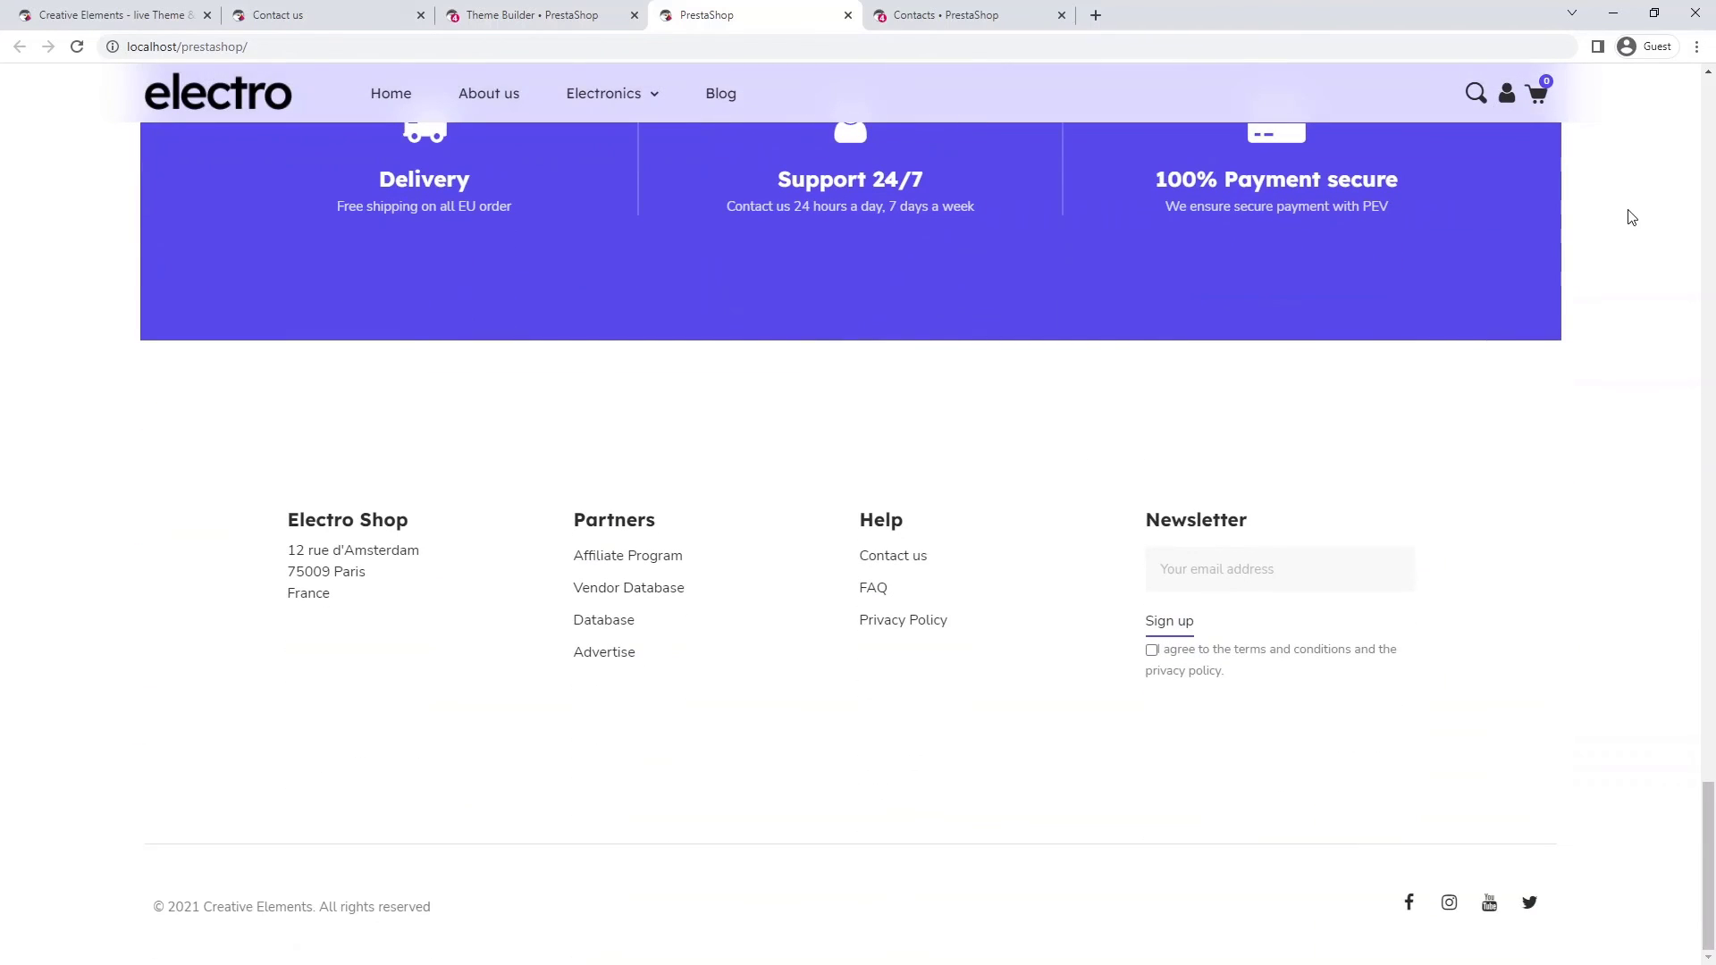
{"action": "left_click", "coordinate": [879, 557]}
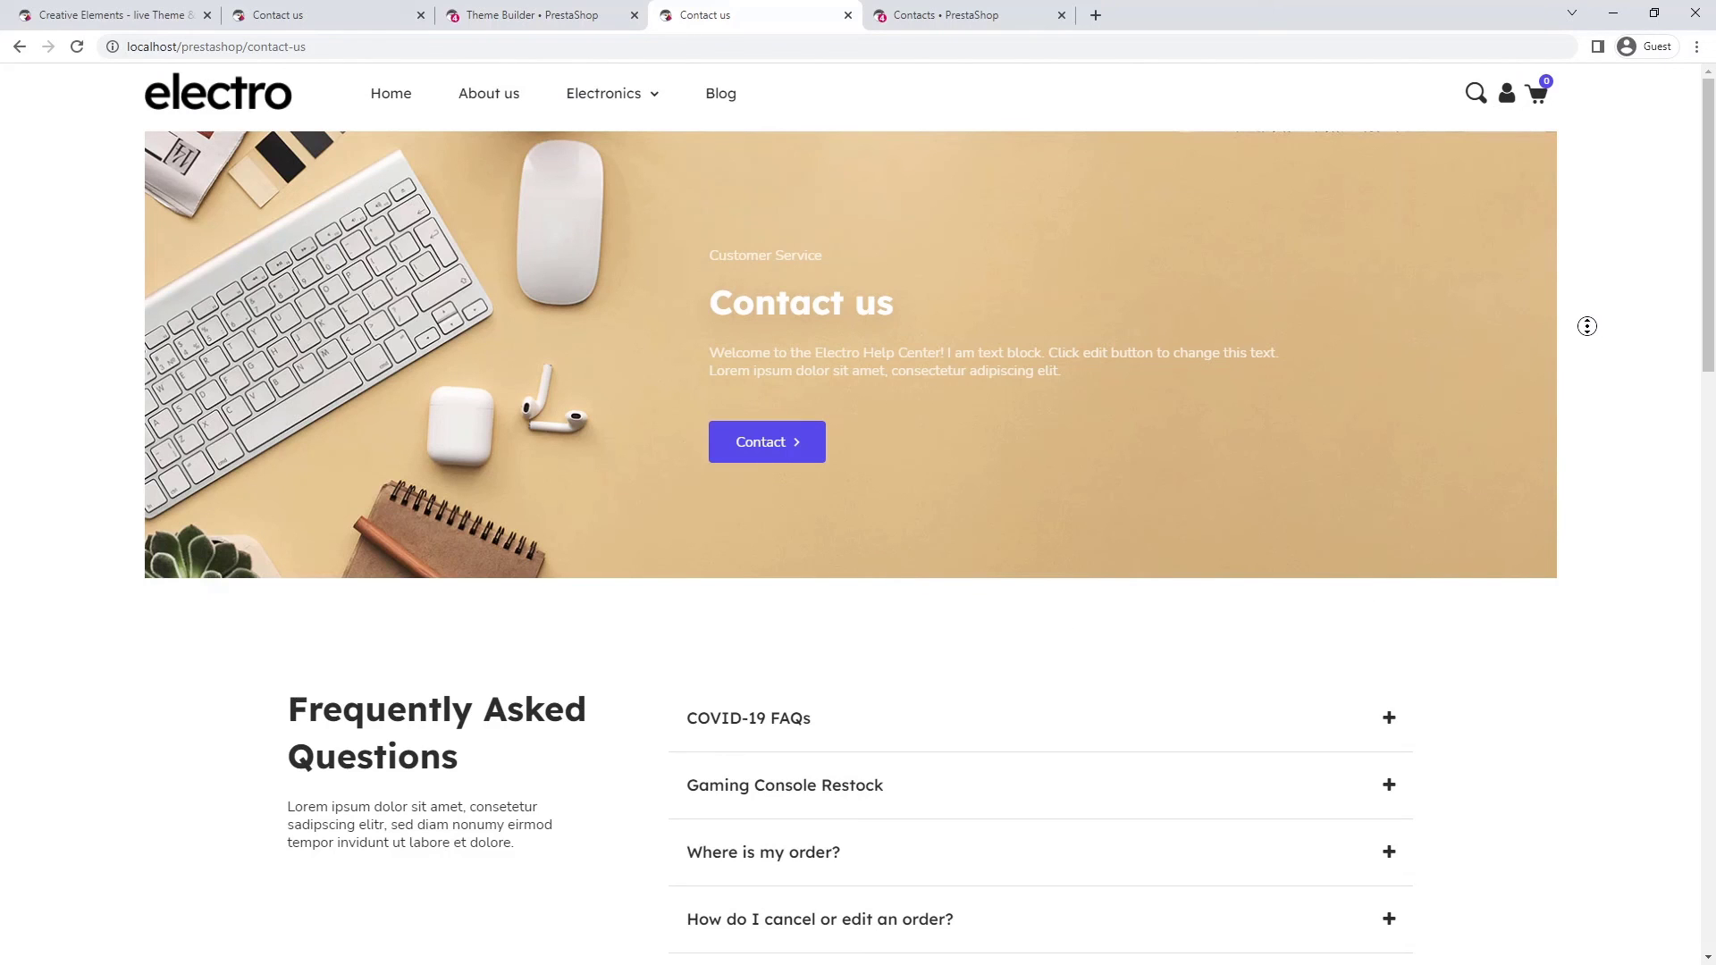
{"action": "scroll", "coordinate": [1587, 340], "scroll_direction": "down", "scroll_amount": 2}
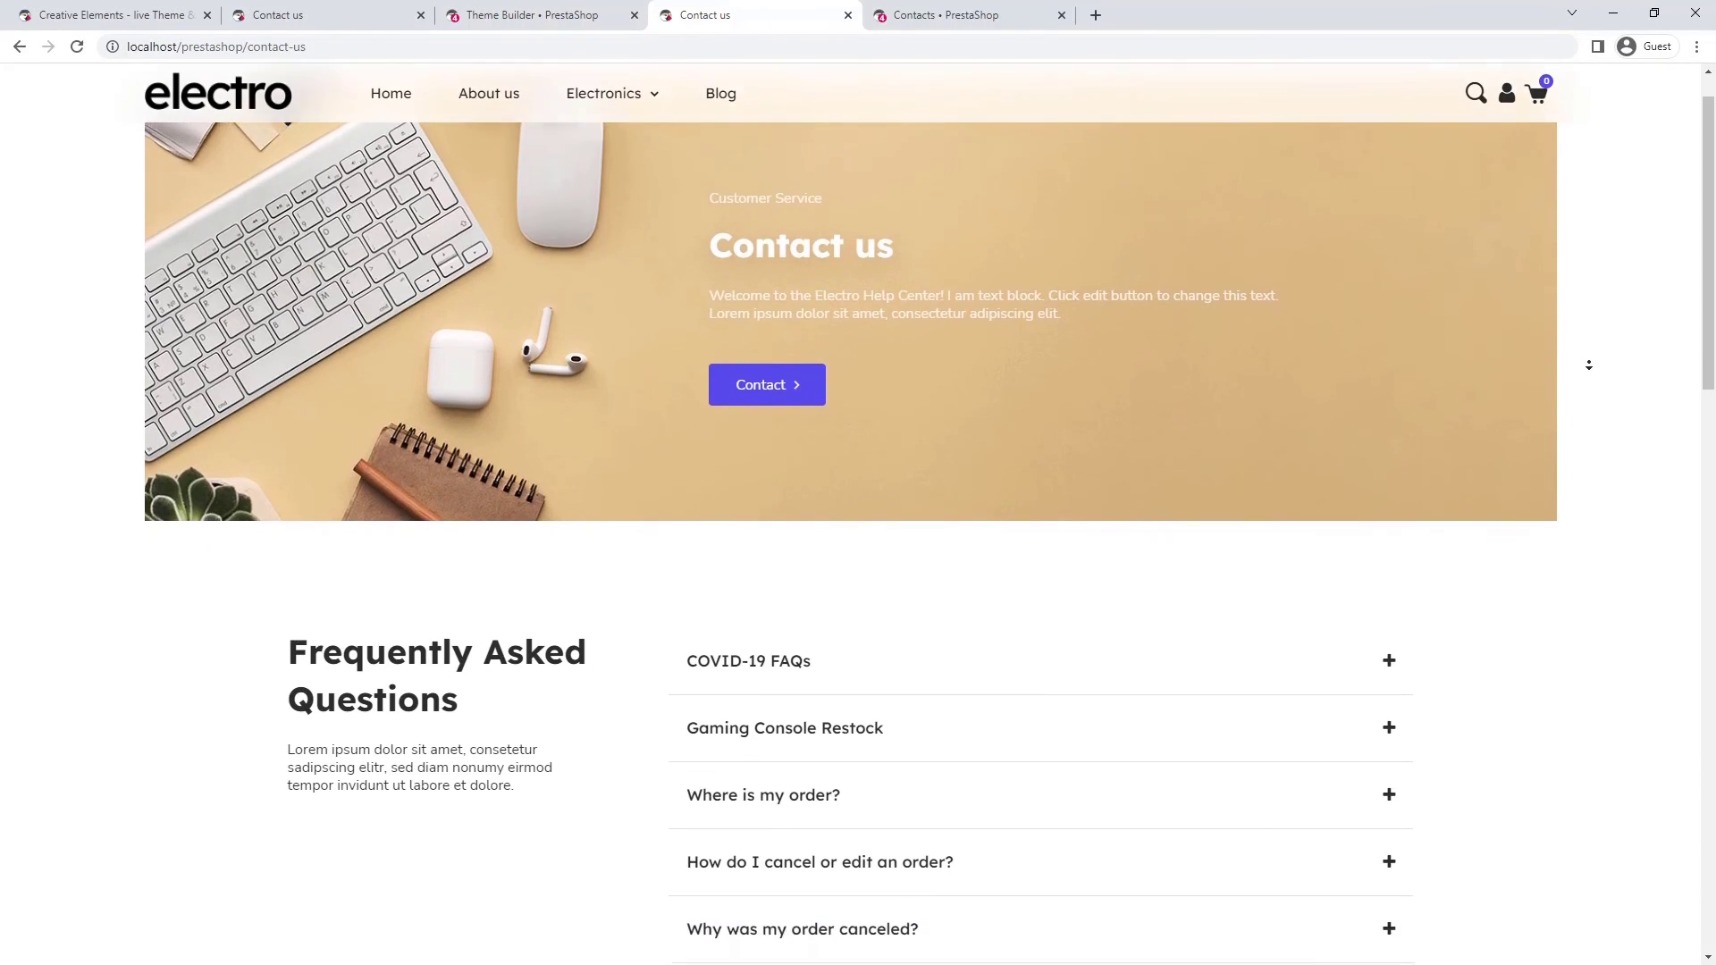
{"action": "scroll", "coordinate": [1588, 365], "scroll_direction": "down", "scroll_amount": 3}
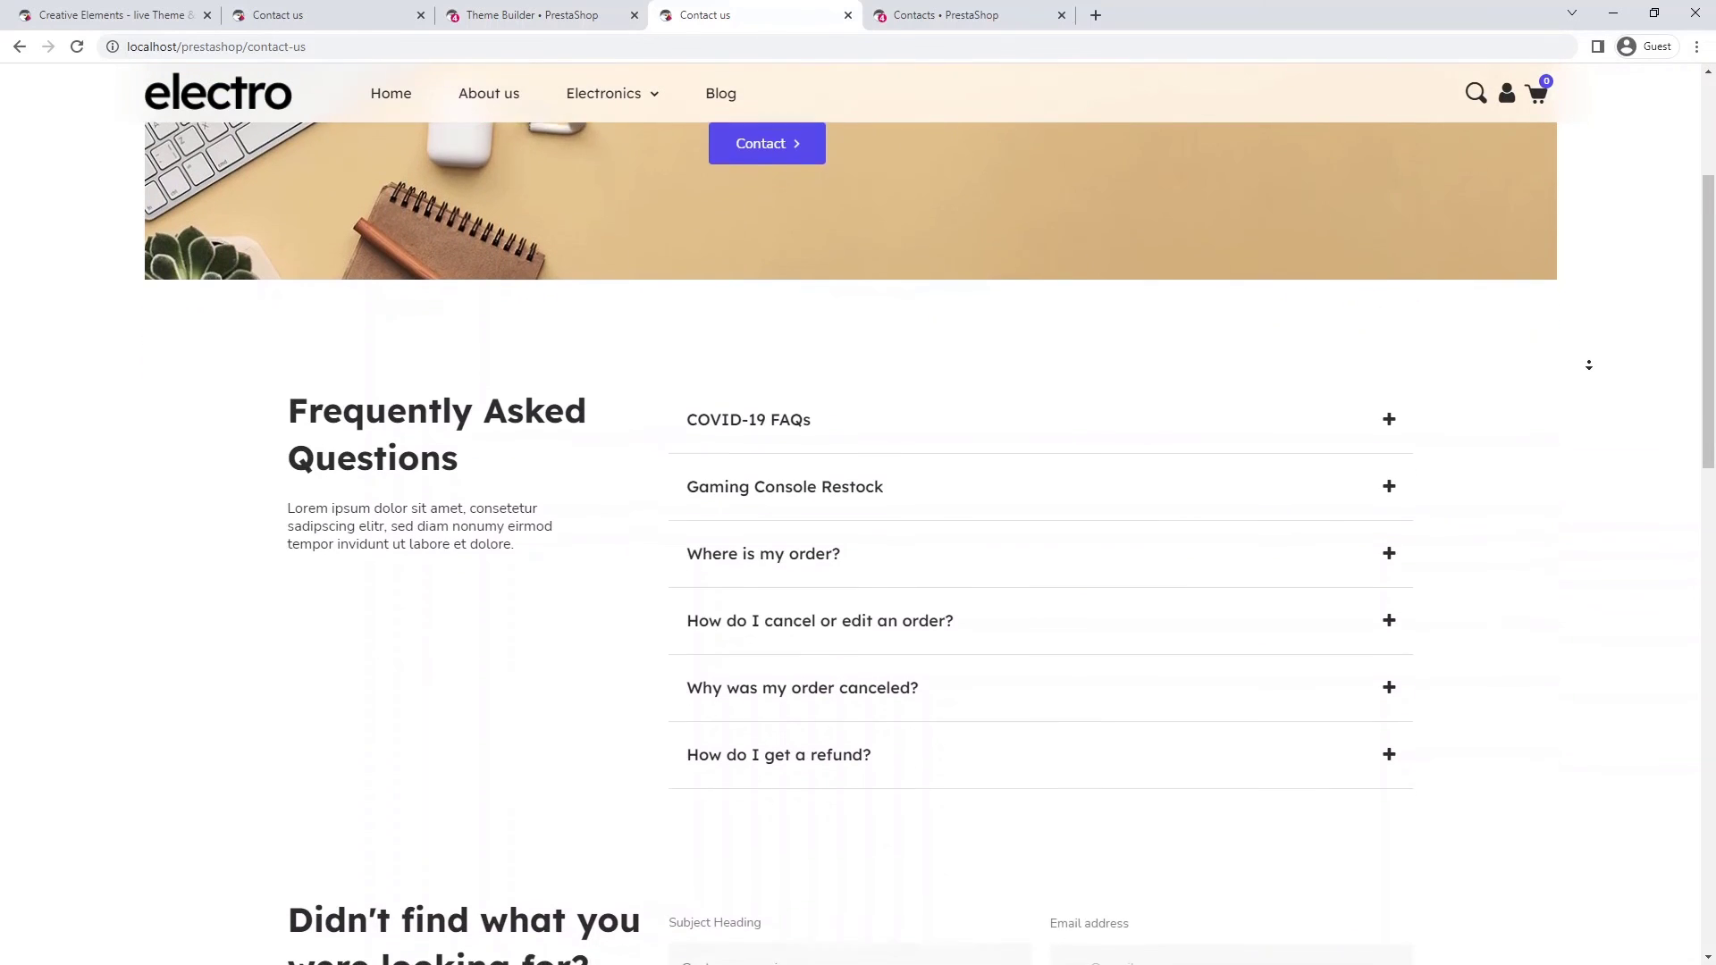
{"action": "scroll", "coordinate": [1588, 365], "scroll_direction": "down", "scroll_amount": 1}
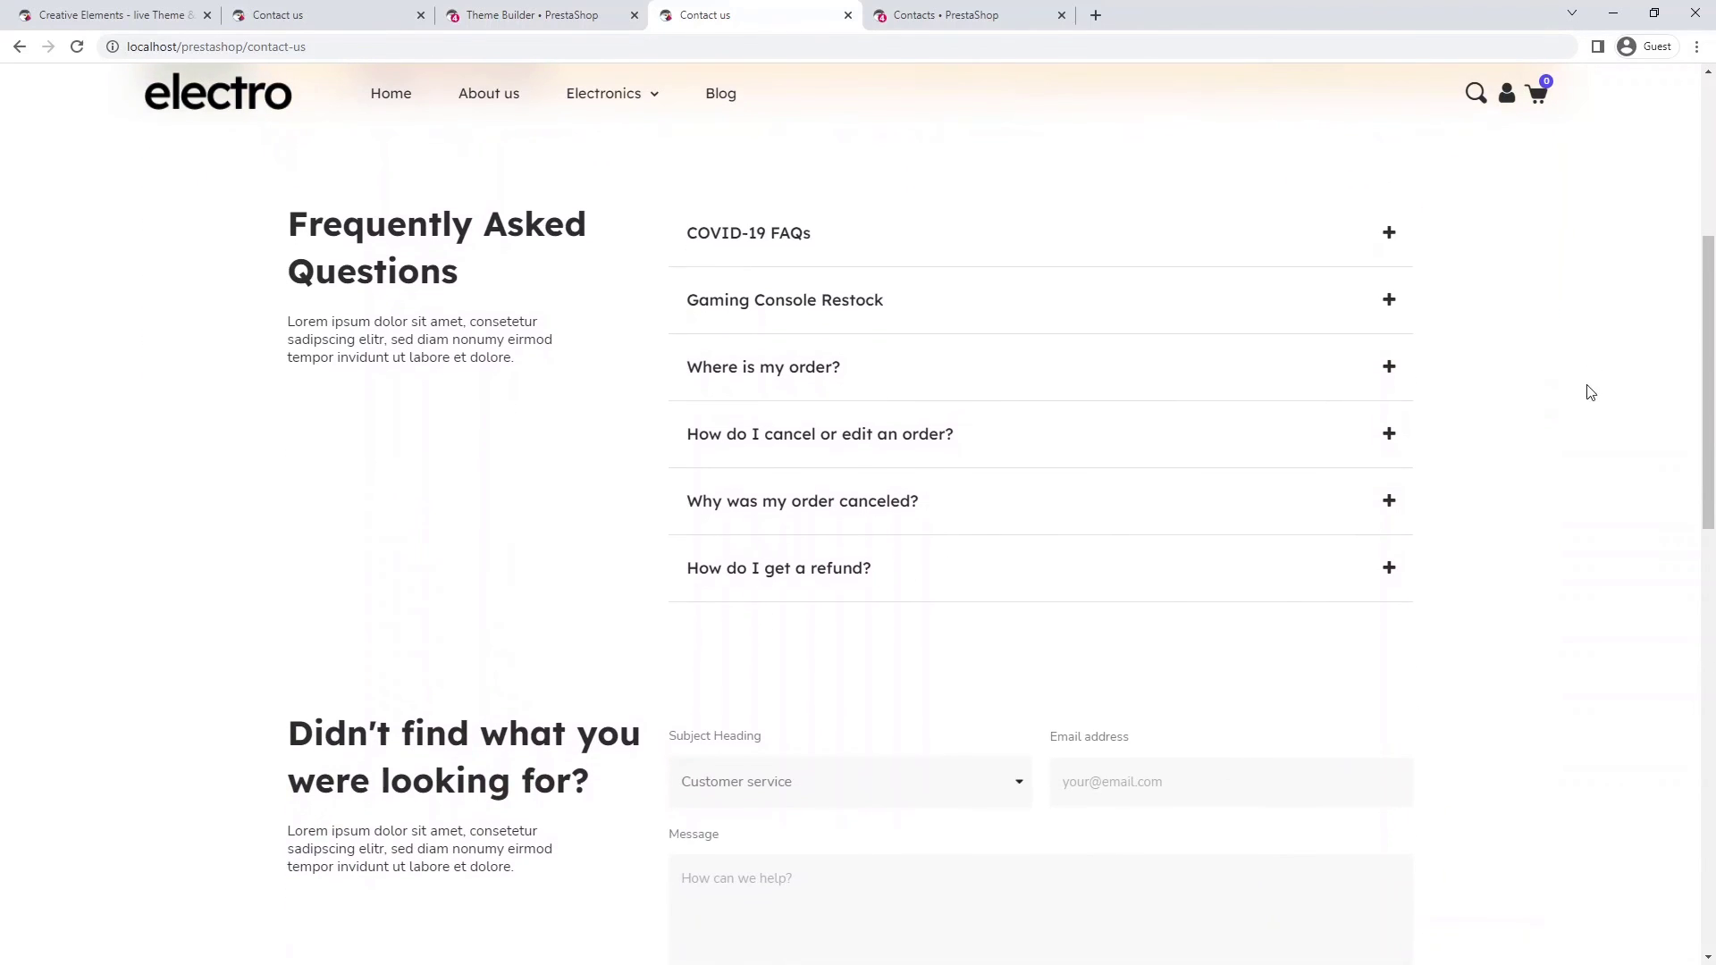
{"action": "left_click", "coordinate": [1386, 505]}
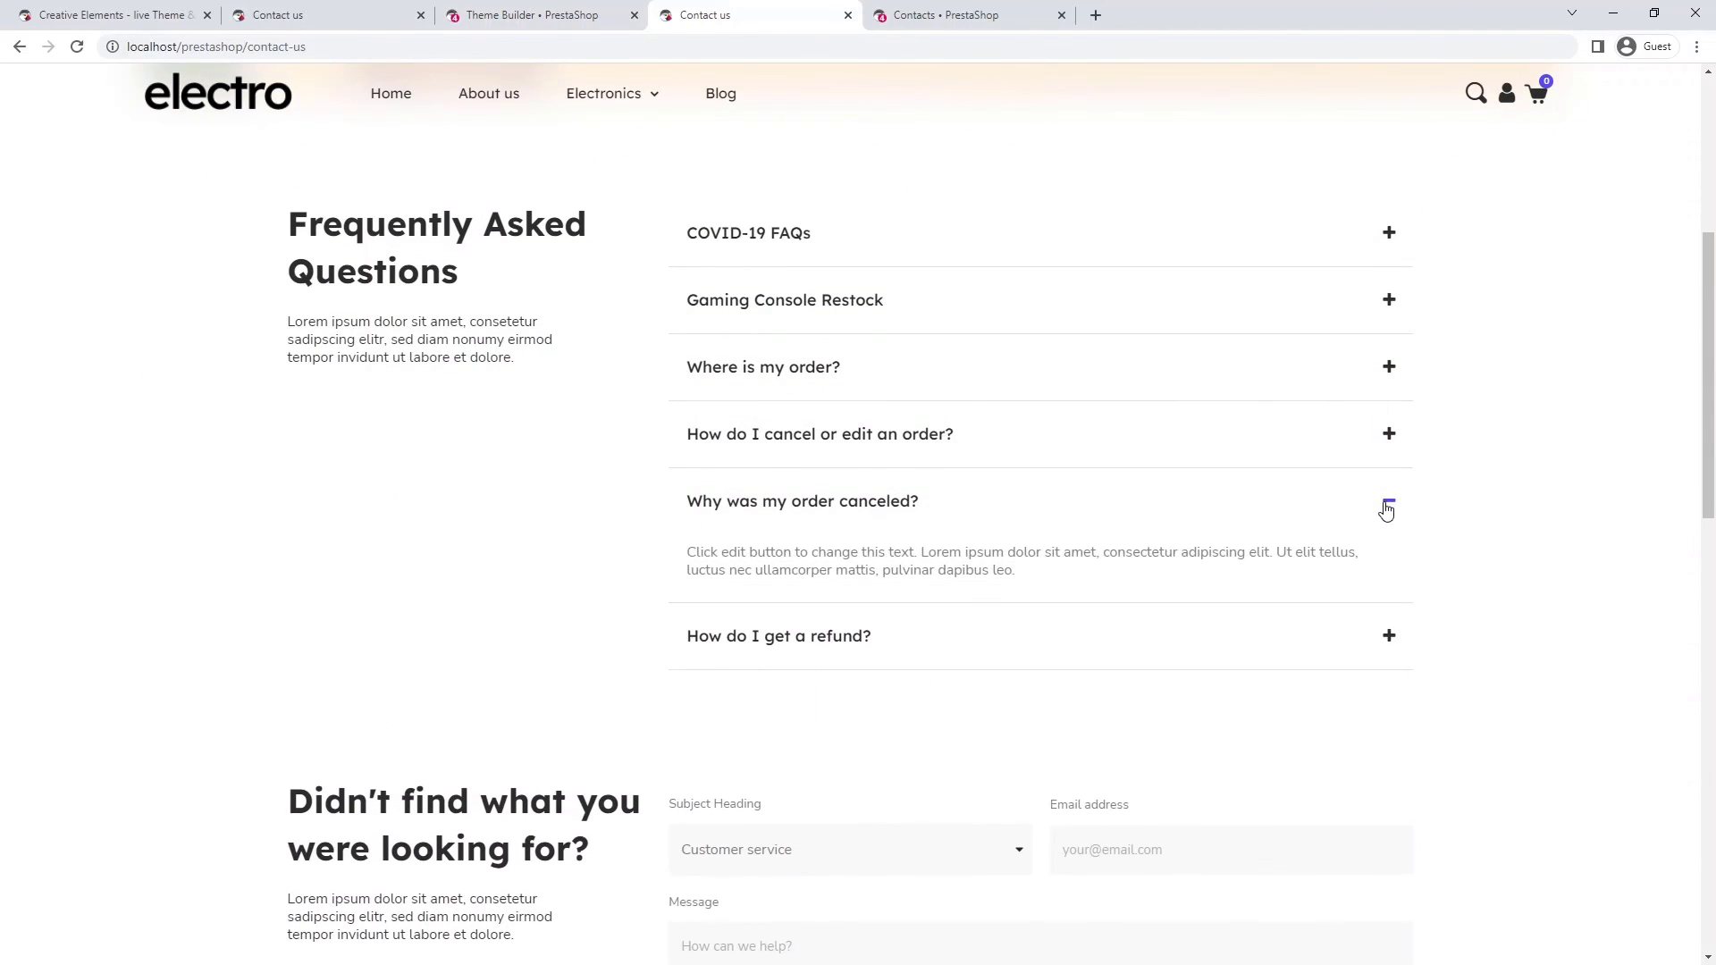
{"action": "left_click", "coordinate": [1387, 507]}
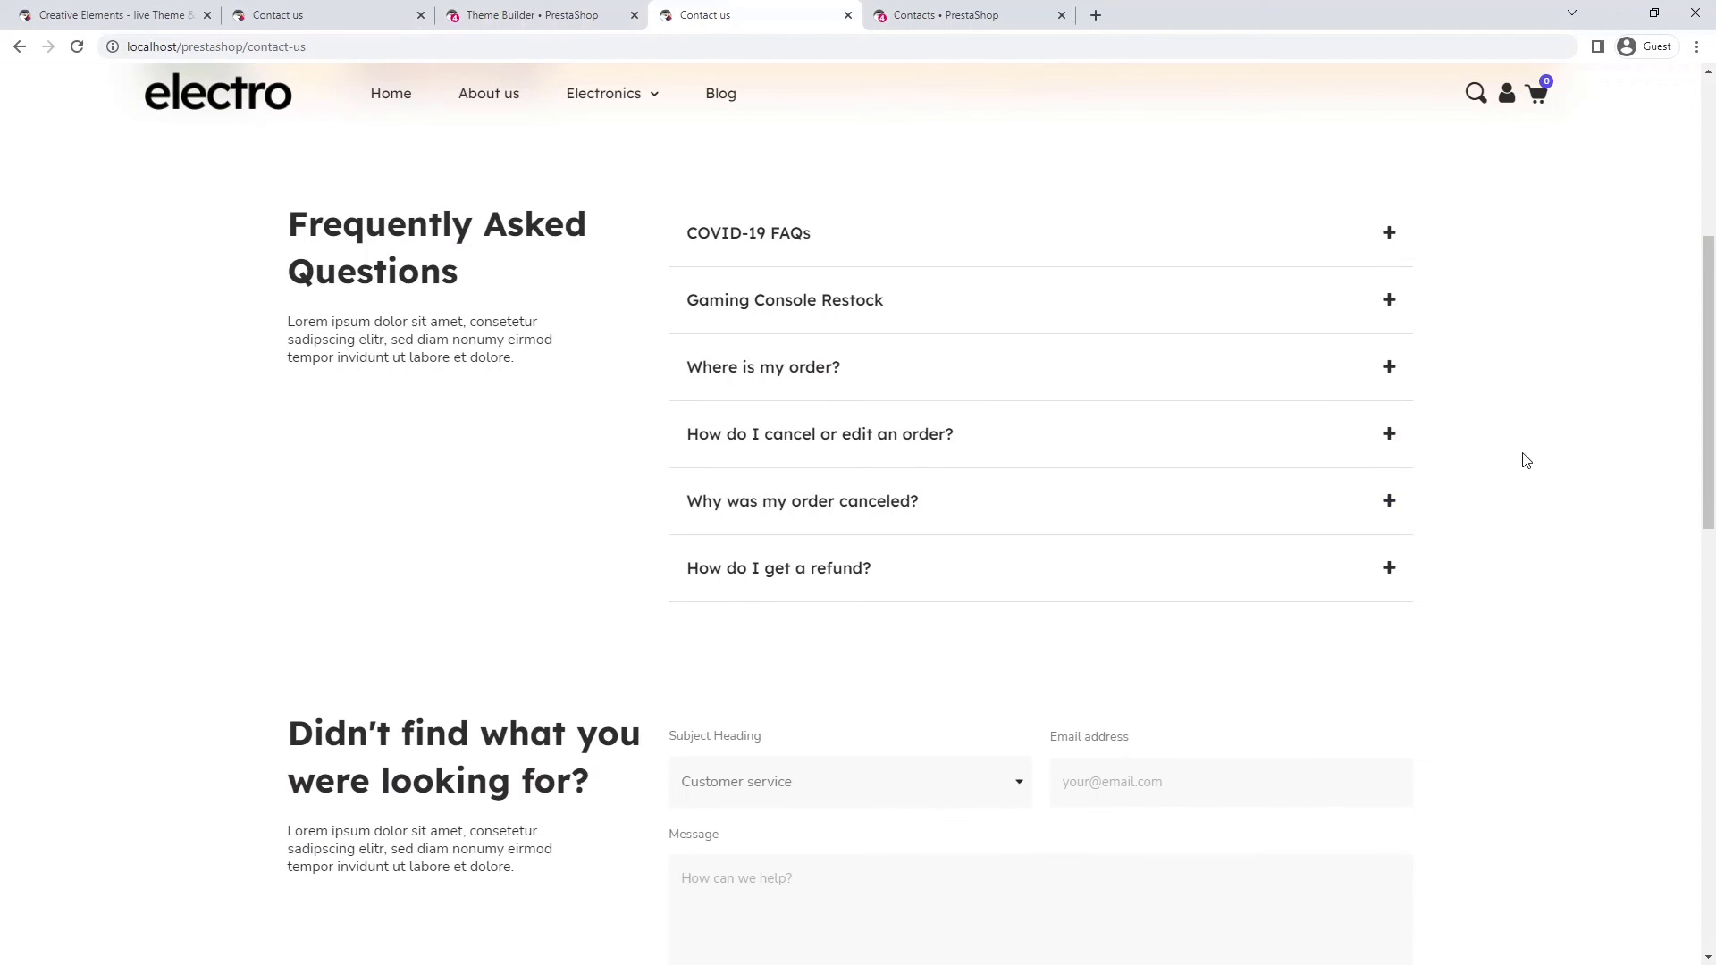